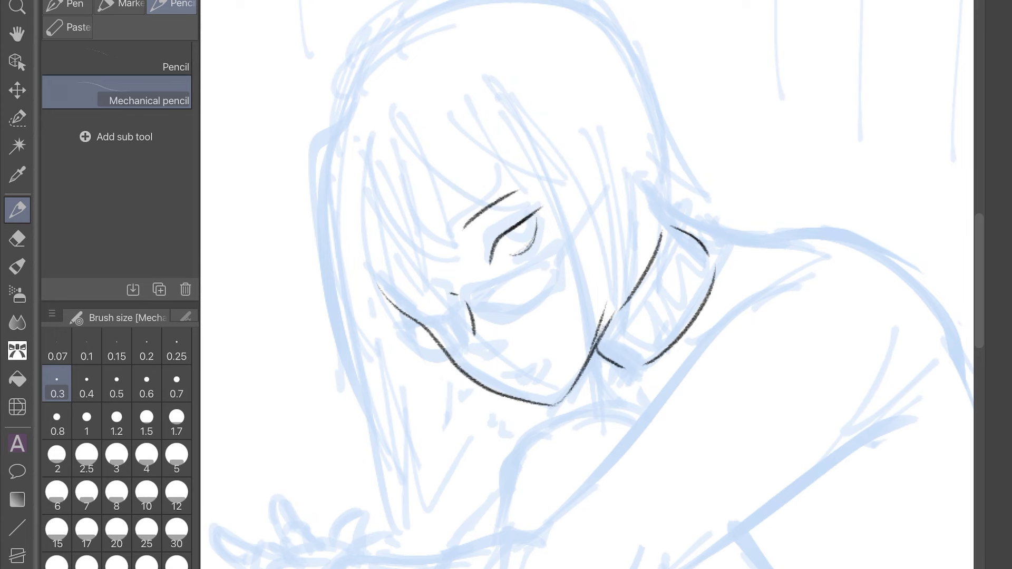
Ink the rounded shoulder line and the upper arm's front contour over the blue sketch with the 0.3 mechanical pencil
left_click_drag(580, 369, 498, 192)
left_click_drag(622, 82, 825, 178)
left_click_drag(651, 127, 563, 243)
key("ctrl+z")
left_click_drag(648, 117, 574, 242)
left_click_drag(585, 228, 577, 277)
left_click_drag(582, 207, 479, 333)
Ink the underside of the arm with its armpit creases, and trace the back contour down towards the waist
left_click_drag(748, 252, 781, 225)
mouse_move(759, 244)
left_mouse_down()
mouse_move(792, 218)
mouse_move(540, 423)
left_mouse_up()
left_click_drag(771, 252, 799, 233)
left_click_drag(736, 284, 799, 267)
left_click_drag(686, 317, 462, 248)
left_click_drag(603, 117, 722, 401)
Ink the shirt folds at the waist and the creased band wrapped around the hips, including its rear edge
scroll(585, 285, "down", 3)
left_click_drag(482, 219, 556, 224)
mouse_move(499, 232)
left_mouse_down()
mouse_move(563, 225)
mouse_move(582, 206)
left_mouse_up()
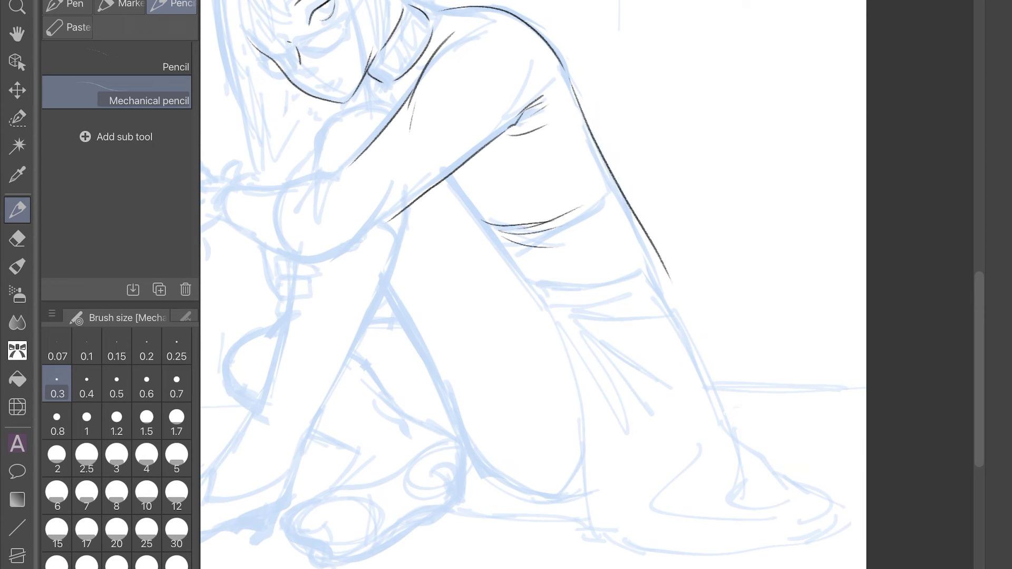
left_click_drag(533, 288, 671, 252)
mouse_move(675, 297)
left_mouse_down()
mouse_move(569, 323)
mouse_move(628, 282)
left_mouse_up()
left_click_drag(548, 308, 629, 297)
scroll(572, 181, "up", 3)
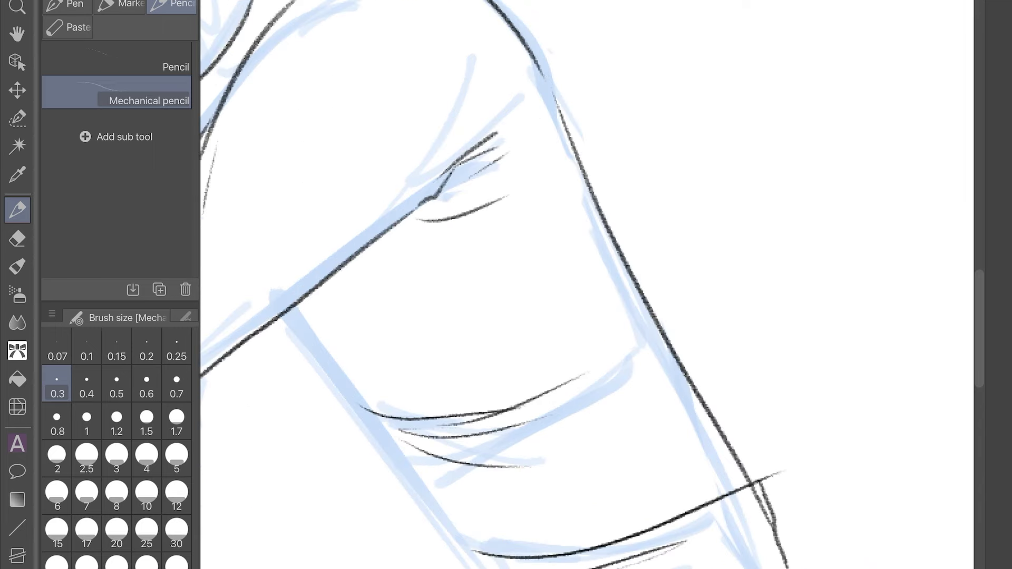
left_click_drag(572, 181, 635, 234)
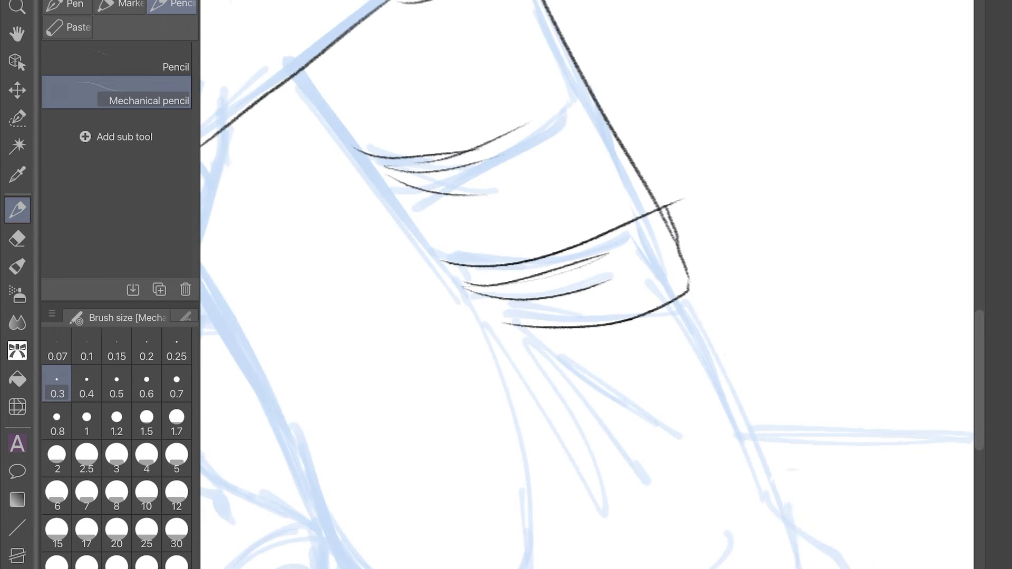
Erase the overlapping back line and overshoot around the hip band with the Hard eraser at size 1.7
key("e")
left_click_drag(682, 269, 559, 11)
key("ctrl+z")
left_click(177, 418)
left_click_drag(688, 278, 662, 211)
Redraw the lower back contour with the mechanical pencil so it meets the top edge of the hip band
key("p")
mouse_move(576, 68)
left_mouse_down()
mouse_move(659, 209)
mouse_move(659, 230)
left_mouse_up()
key("ctrl+z")
key("ctrl+z")
left_click_drag(555, 28, 656, 228)
key("ctrl+z")
left_click_drag(563, 49, 656, 248)
key("ctrl+z")
mouse_move(571, 51)
left_mouse_down()
mouse_move(659, 226)
mouse_move(579, 71)
left_mouse_up()
key("e")
key("p")
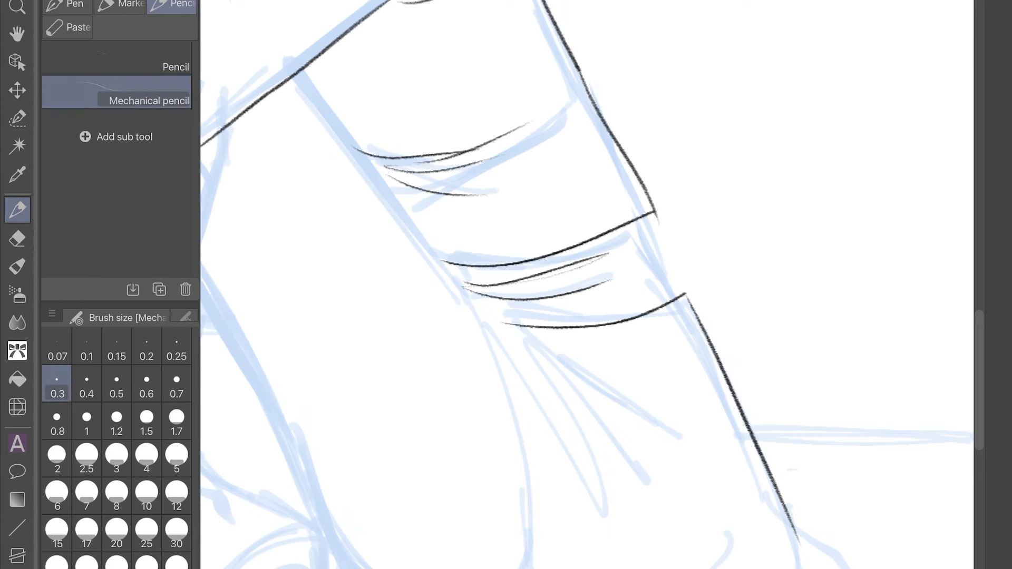
Redraw the hip band's rear edge between its top and bottom lines and erase part of its inner creases
left_click_drag(667, 209, 686, 292)
key("ctrl+z")
key("ctrl+z")
left_click_drag(656, 201, 690, 291)
key("e")
mouse_move(606, 258)
left_mouse_down()
mouse_move(470, 288)
mouse_move(659, 274)
left_mouse_up()
key("p")
scroll(585, 285, "down", 5)
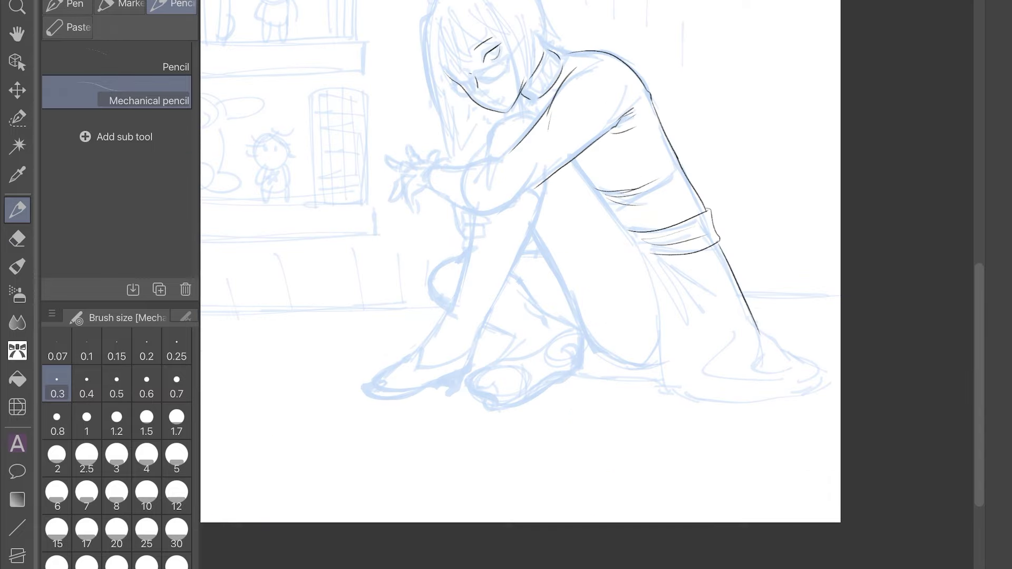
Darken the hip band's upper edge and clean up the corner where it meets the back line
scroll(585, 284, "up", 5)
left_click_drag(546, 190, 523, 384)
key("e")
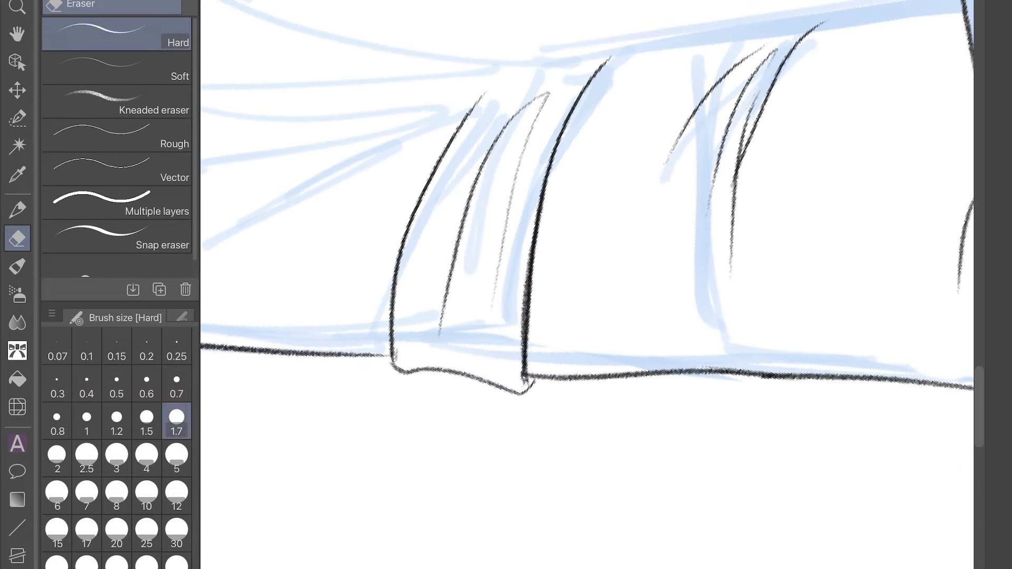
left_click(177, 385)
key("p")
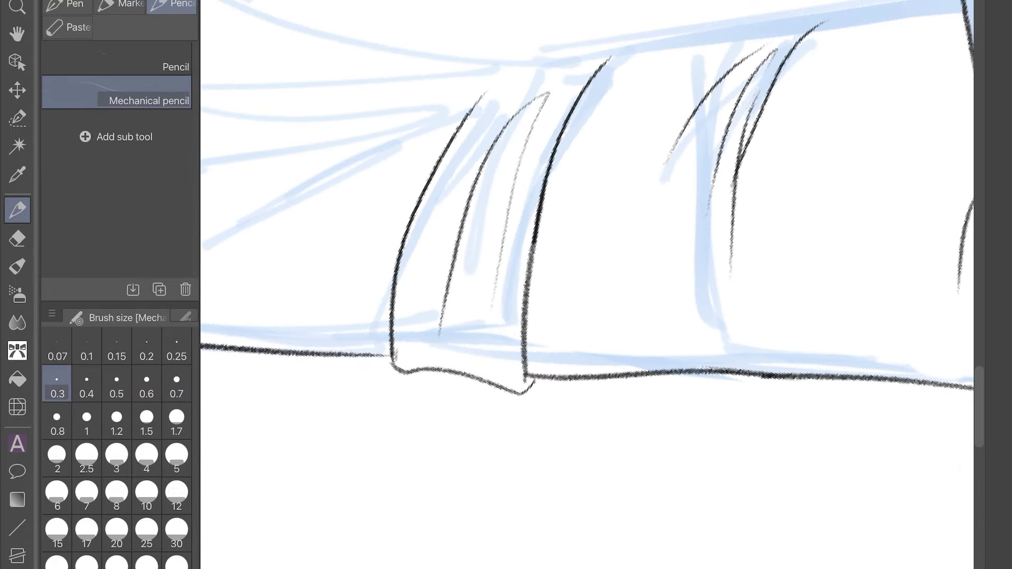
Ink the front edge of the cloth hanging below the hip band, its radiating folds, and its rear contour
scroll(586, 285, "down", 5)
scroll(585, 285, "up", 5)
scroll(607, 190, "up", 1)
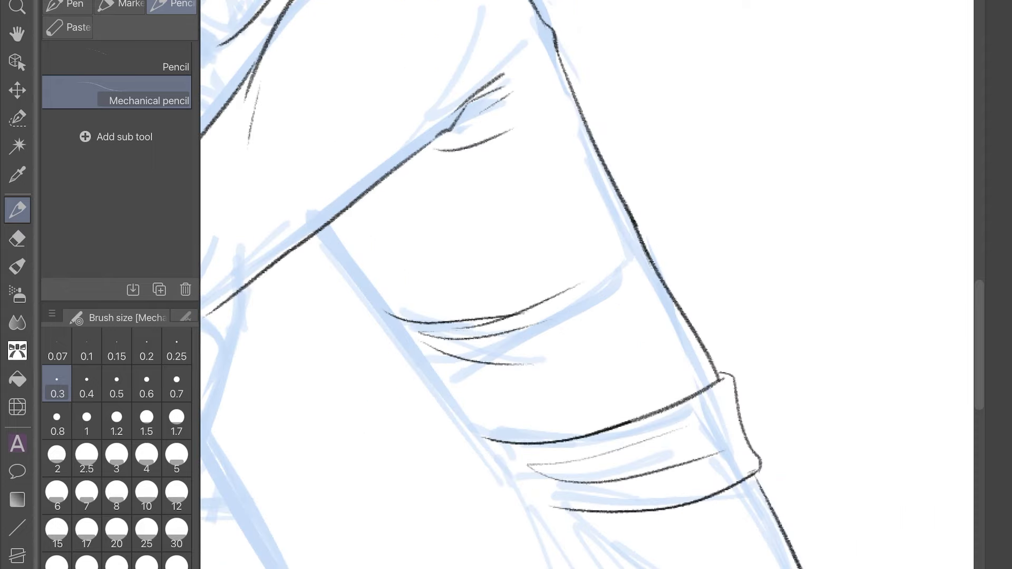
scroll(685, 211, "down", 5)
scroll(506, 158, "up", 3)
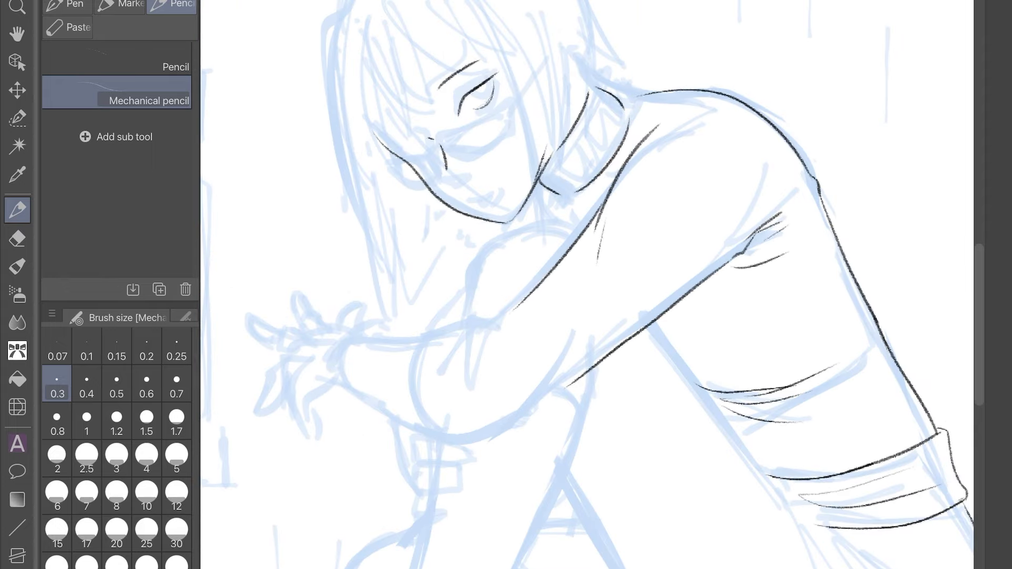
scroll(527, 237, "down", 2)
scroll(633, 211, "up", 4)
left_click_drag(576, 209, 643, 468)
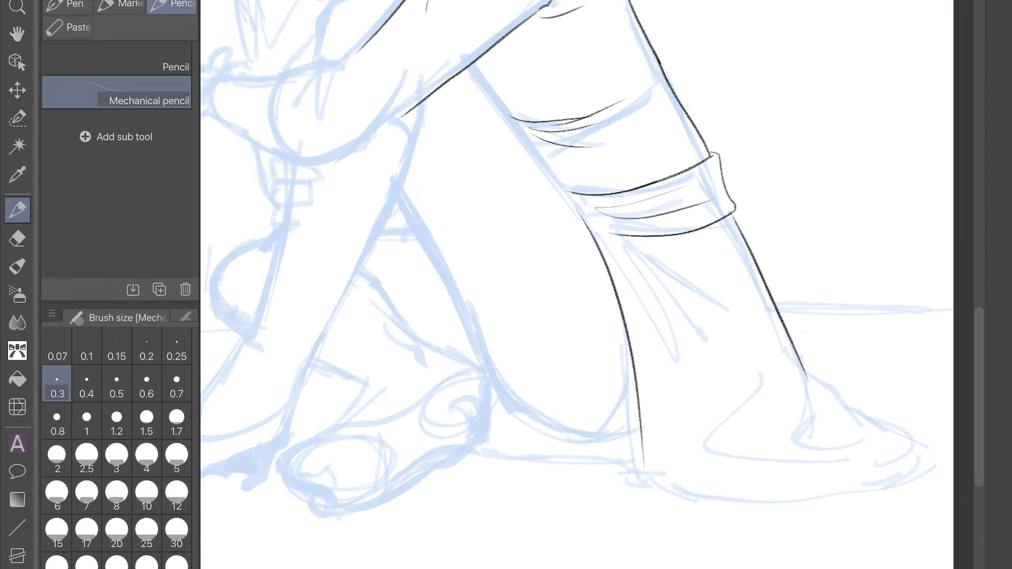
left_click_drag(624, 248, 695, 413)
left_click_drag(635, 264, 698, 356)
mouse_move(628, 235)
left_mouse_down()
mouse_move(738, 364)
mouse_move(698, 357)
mouse_move(751, 340)
left_mouse_up()
key("ctrl+z")
mouse_move(804, 369)
left_mouse_down()
mouse_move(816, 419)
mouse_move(846, 416)
left_mouse_up()
Ink the curved underside of the thigh and the torso's front line from the arm to the hip band
scroll(580, 284, "down", 1)
scroll(685, 316, "up", 1)
mouse_move(493, 279)
left_mouse_down()
mouse_move(677, 511)
mouse_move(726, 496)
left_mouse_up()
left_click_drag(562, 143, 678, 321)
key("o")
left_click(622, 241)
left_click_drag(623, 242, 620, 246)
key("p")
Ink the rounded top of the raised knee in front of the upper arm
scroll(580, 285, "up", 1)
left_click_drag(582, 108, 470, 173)
key("ctrl+z")
left_click_drag(577, 110, 490, 181)
key("ctrl+z")
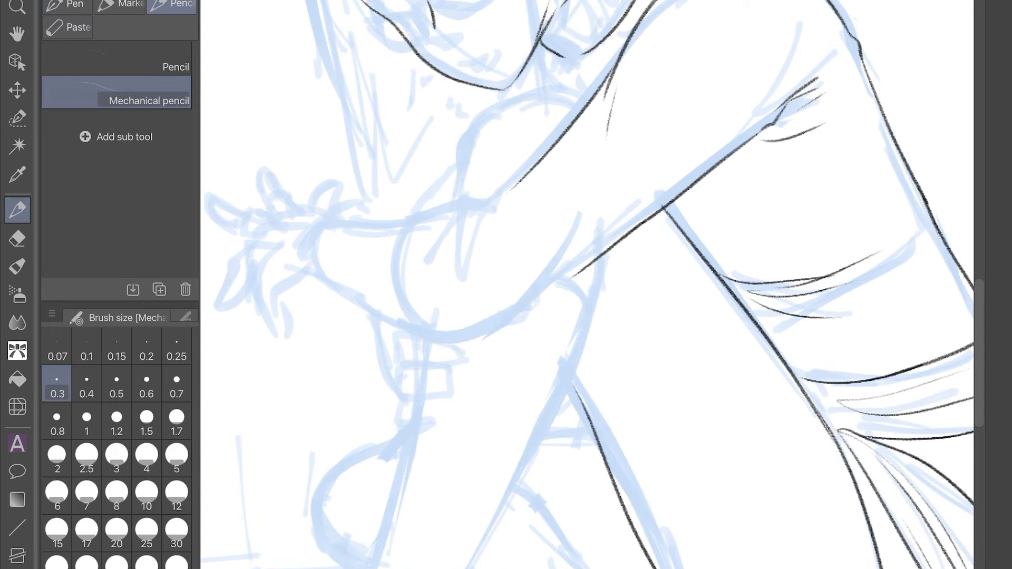
left_click_drag(579, 109, 476, 154)
Ink the front leg's calf and shin contours from below the elbow down towards the ankle
scroll(585, 79, "down", 3)
left_click_drag(575, 108, 452, 416)
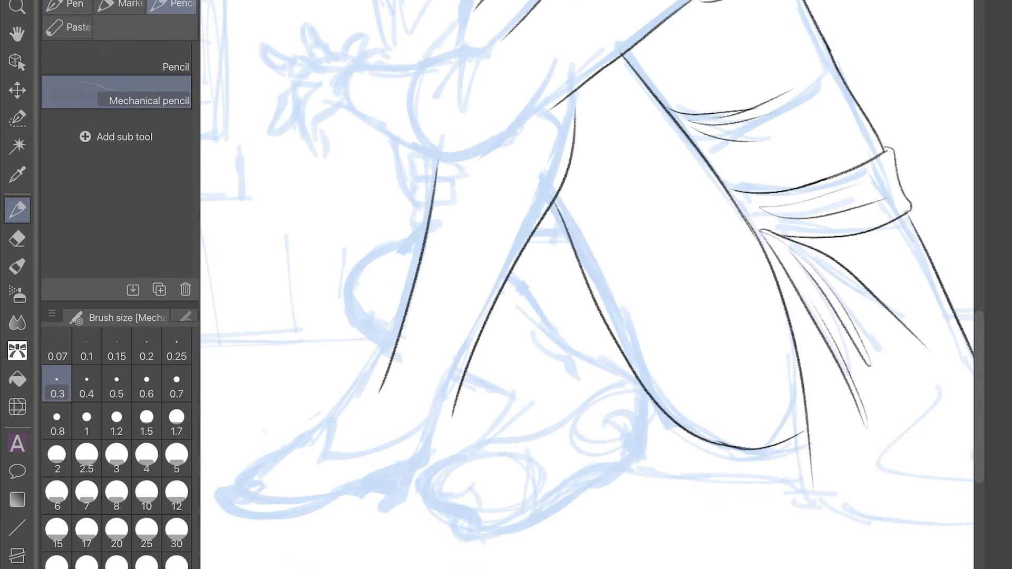
scroll(585, 285, "down", 5)
scroll(585, 284, "up", 5)
left_click_drag(452, 205, 436, 259)
scroll(585, 285, "down", 5)
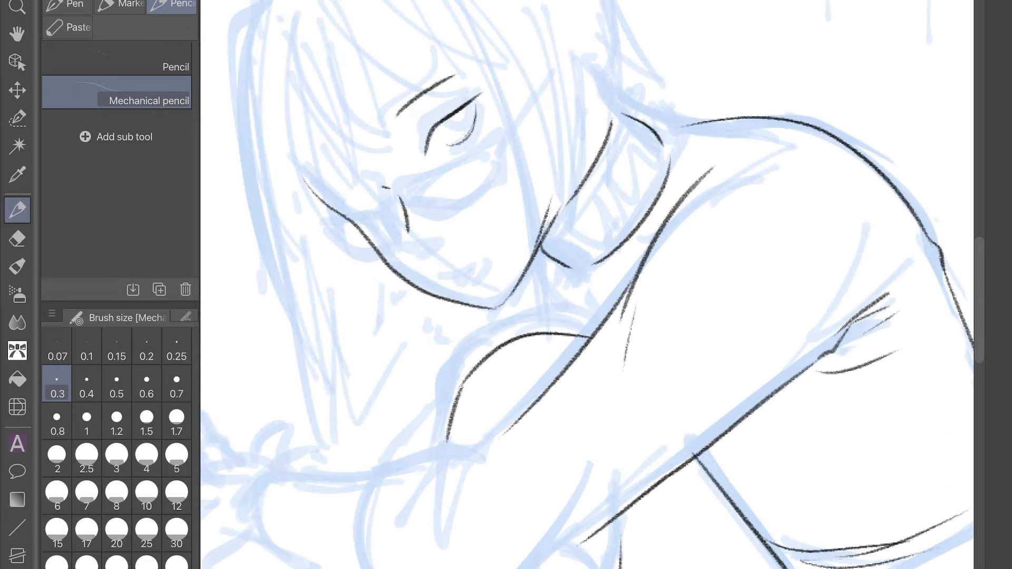
Ink the bent elbow's outer curve, the sleeve's upper edge across the knee, and the crease lines inside the elbow
scroll(586, 284, "up", 5)
mouse_move(536, 183)
left_mouse_down()
mouse_move(491, 203)
mouse_move(482, 273)
left_mouse_up()
left_click_drag(482, 203, 500, 201)
mouse_move(414, 211)
left_mouse_down()
mouse_move(397, 316)
mouse_move(443, 375)
mouse_move(620, 287)
left_mouse_up()
key("ctrl+z")
left_click_drag(460, 237, 430, 287)
left_click_drag(466, 226, 473, 304)
left_click_drag(404, 226, 487, 205)
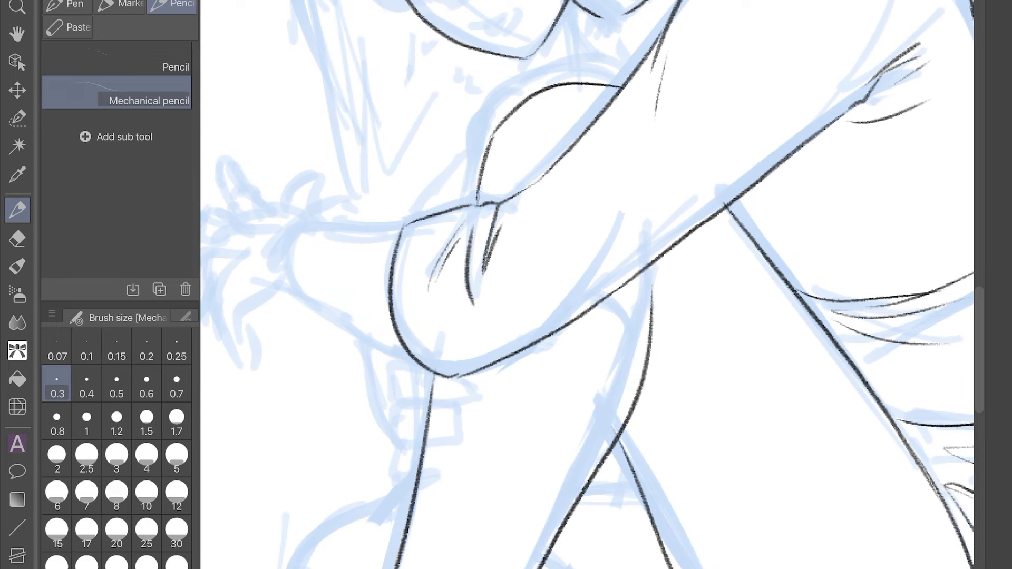
scroll(586, 285, "down", 3)
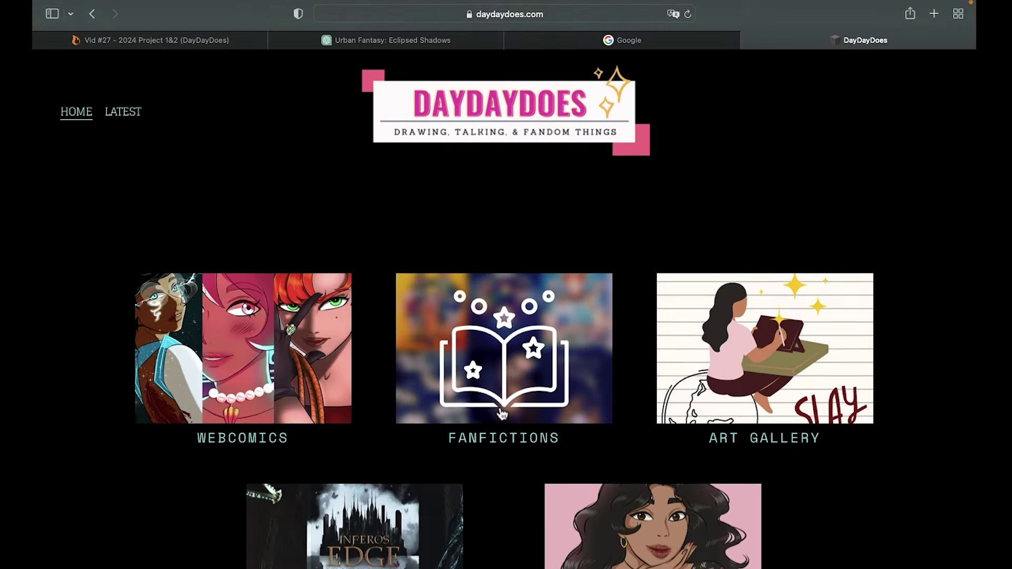
Switch to the browser, open the Webcomics page of the DayDayDoes site and look through its titles
scroll(502, 414, "down", 1)
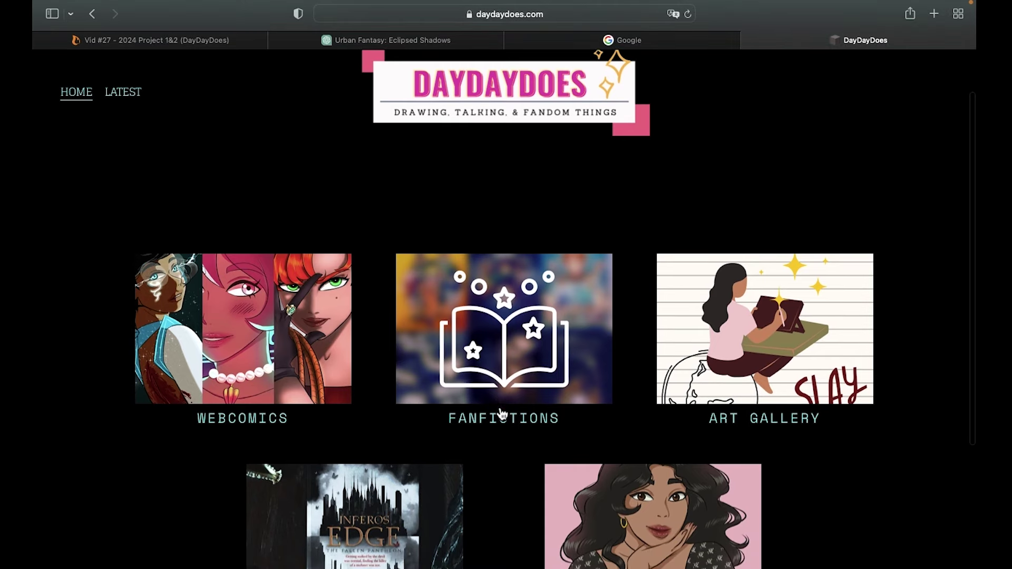
left_click(261, 376)
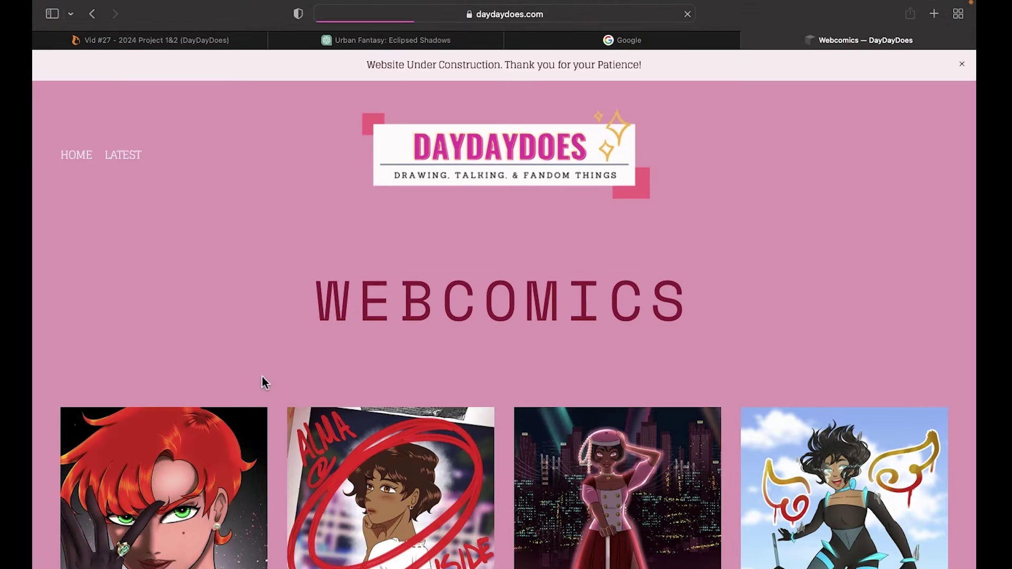
scroll(263, 379, "down", 5)
scroll(262, 379, "down", 2)
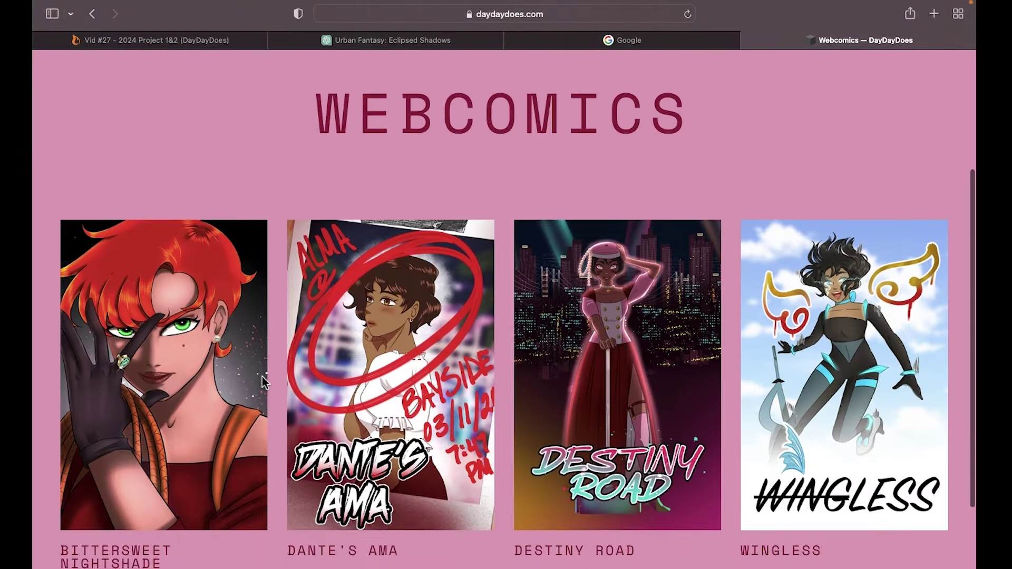
Go back from the Webcomics page and view the list of stories on the Fanfictions page
key("super+bracketleft")
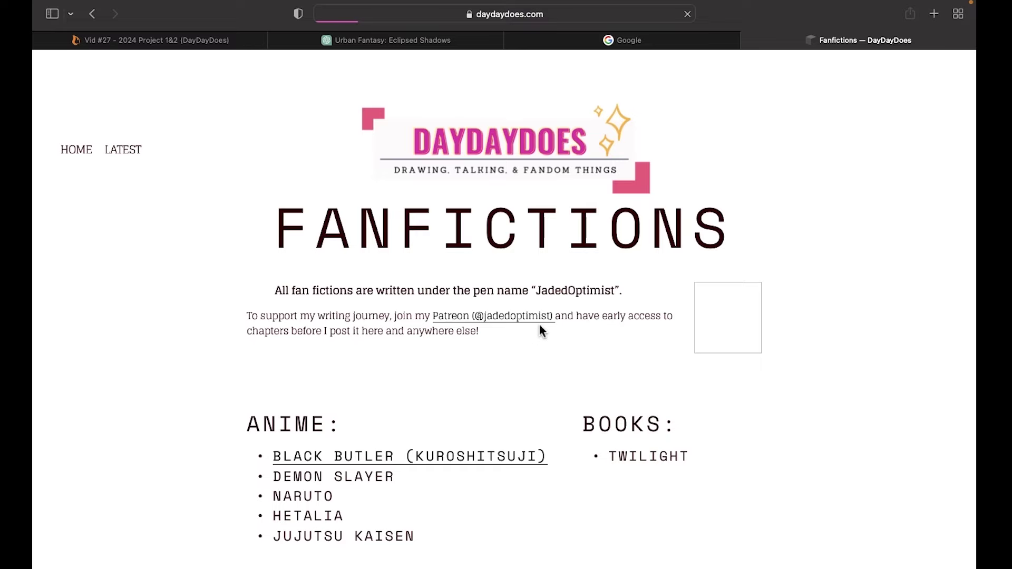
scroll(539, 324, "down", 2)
scroll(540, 330, "down", 1)
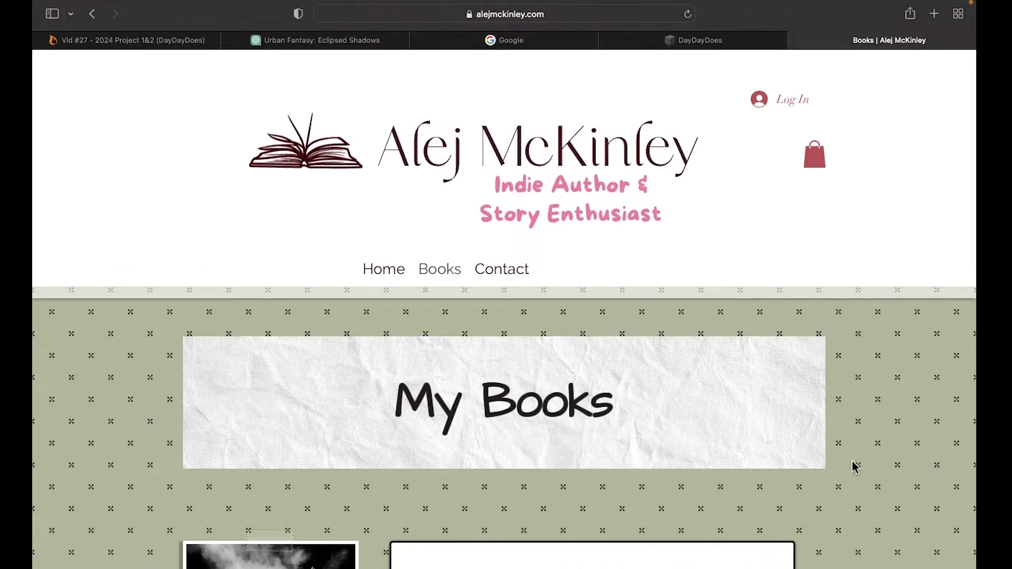
Look over the author site's My Books page and return to the DayDayDoes home page
scroll(854, 464, "down", 5)
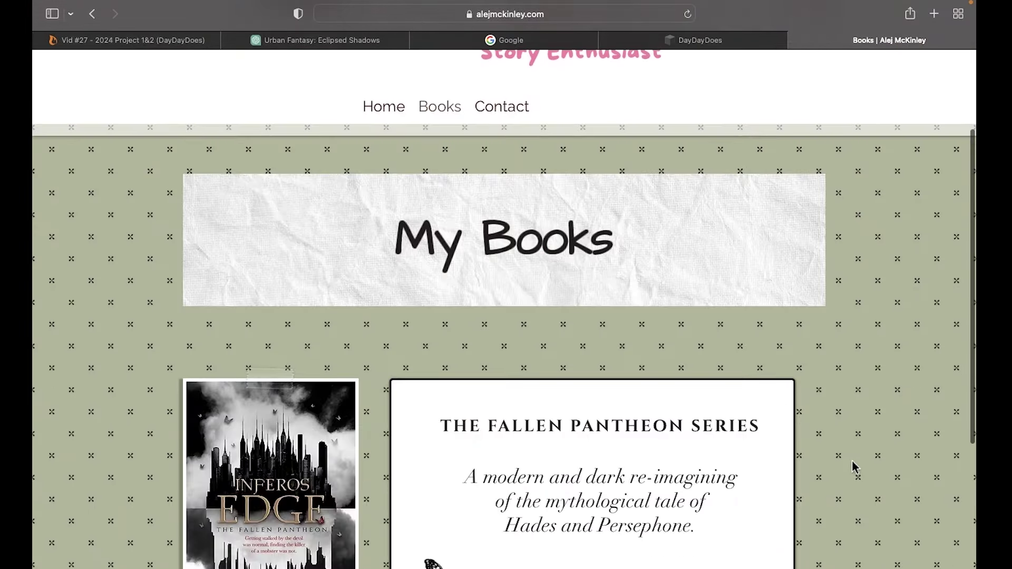
left_click(677, 41)
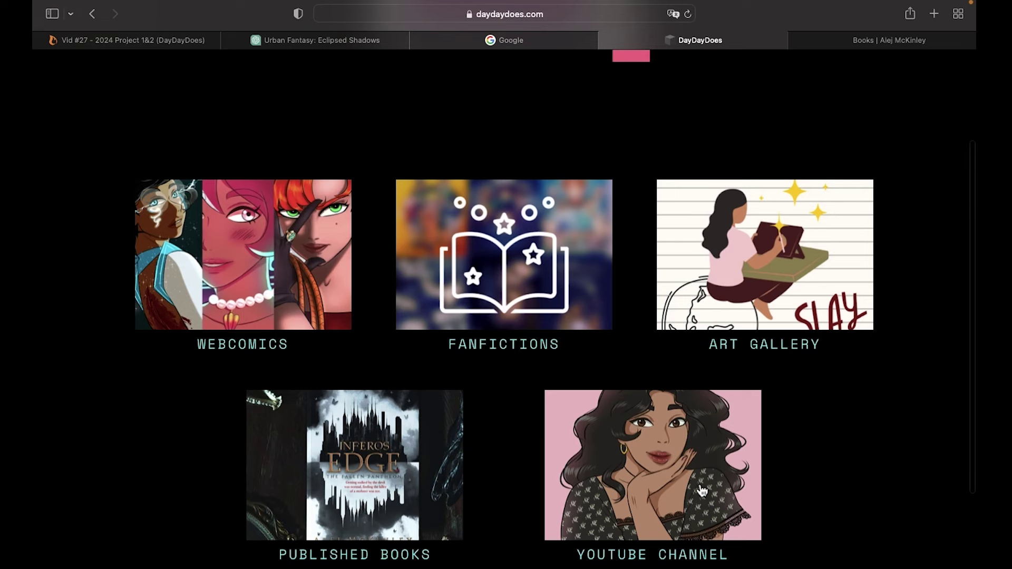
scroll(779, 510, "up", 5)
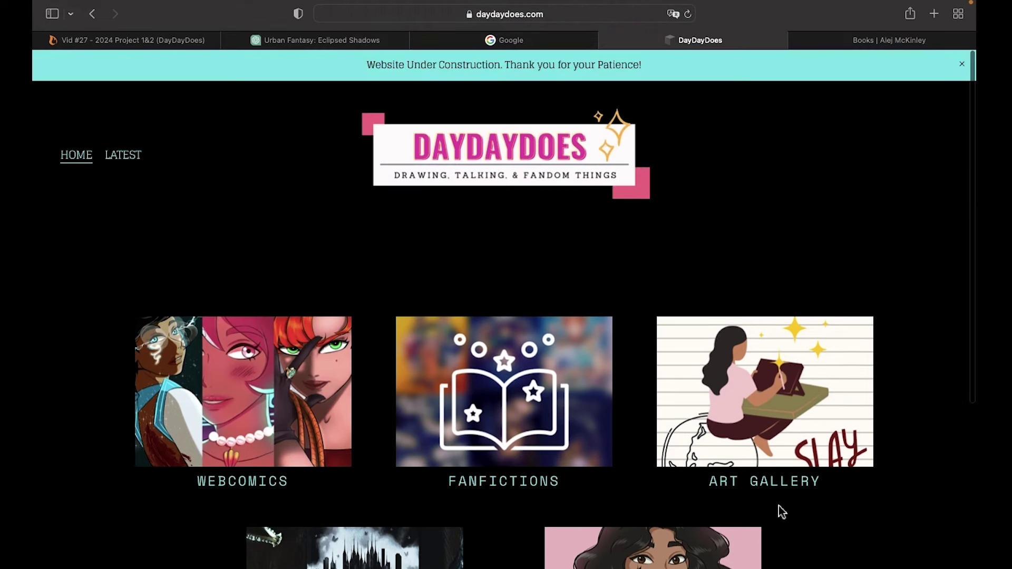
Open the Latest page and read its YouTube, webcomic and fanfiction news cards
left_click(129, 154)
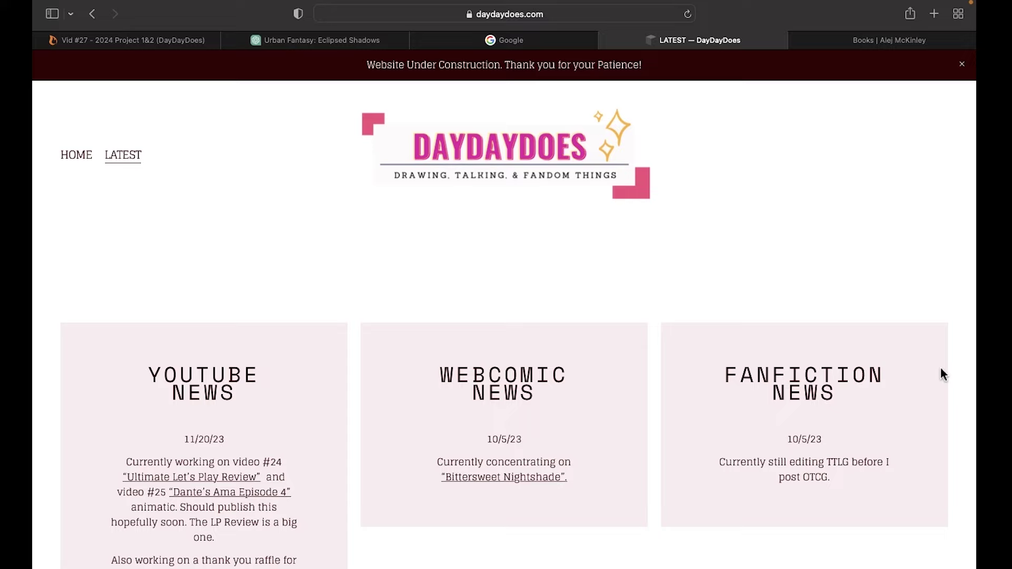
scroll(943, 375, "down", 2)
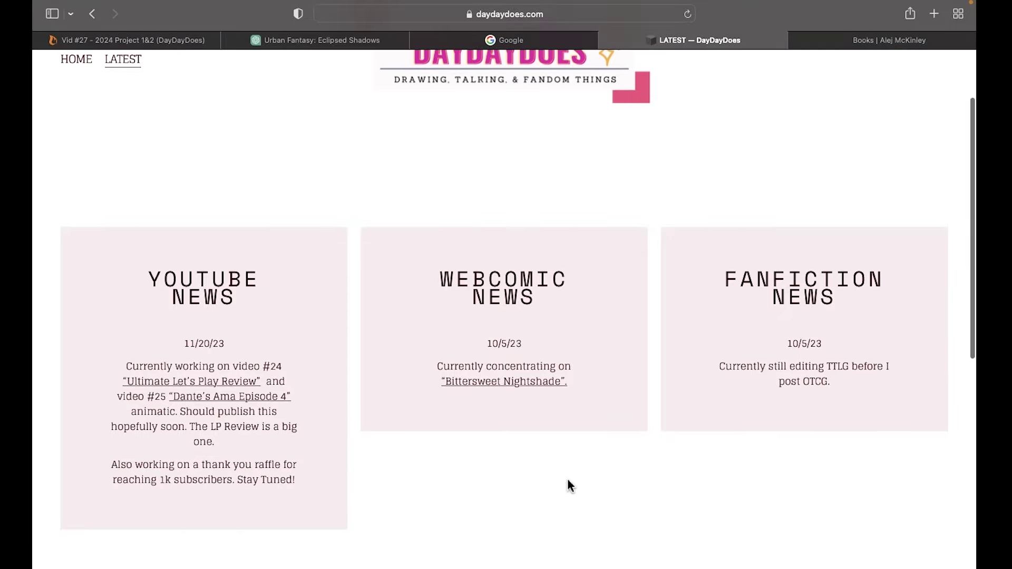
scroll(568, 485, "up", 3)
Return to the DayDayDoes home page and look over its section tiles
left_click(518, 185)
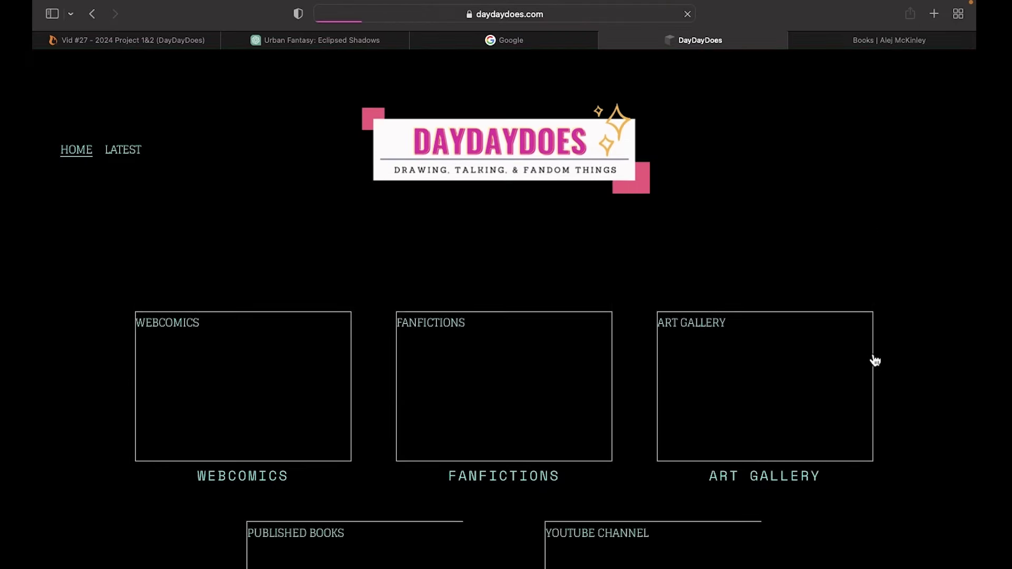
scroll(944, 488, "down", 3)
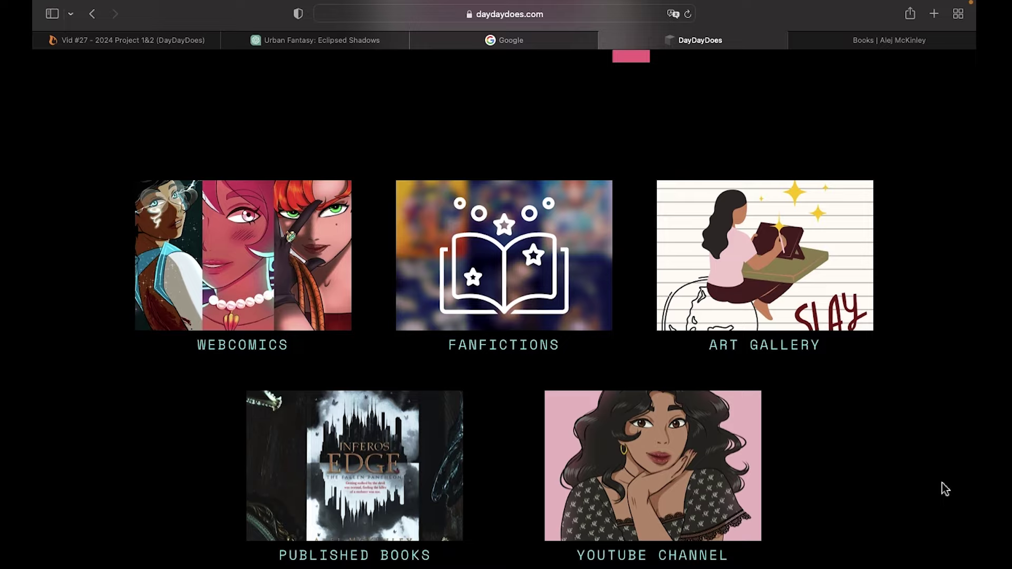
scroll(942, 483, "up", 3)
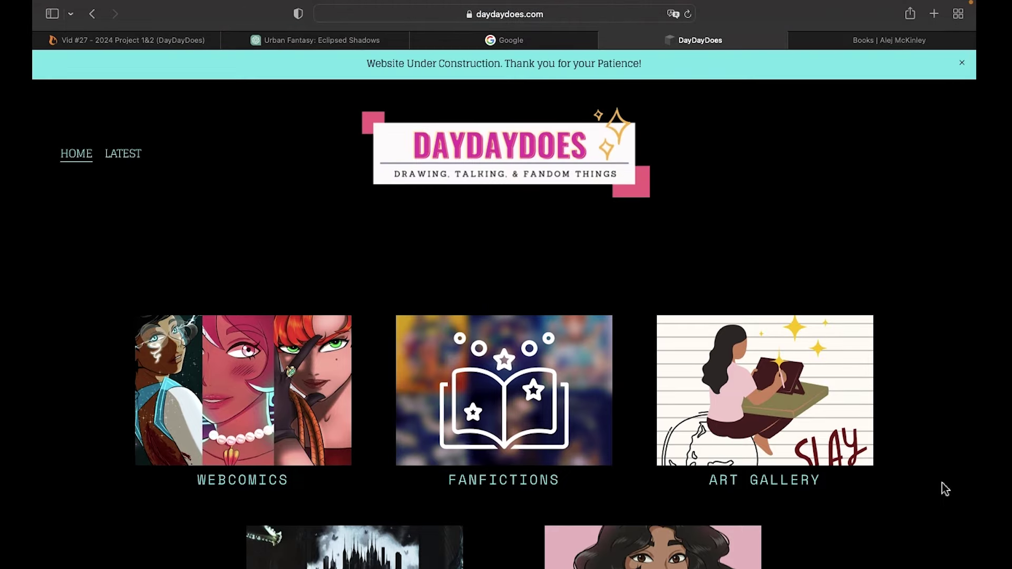
scroll(892, 197, "down", 1)
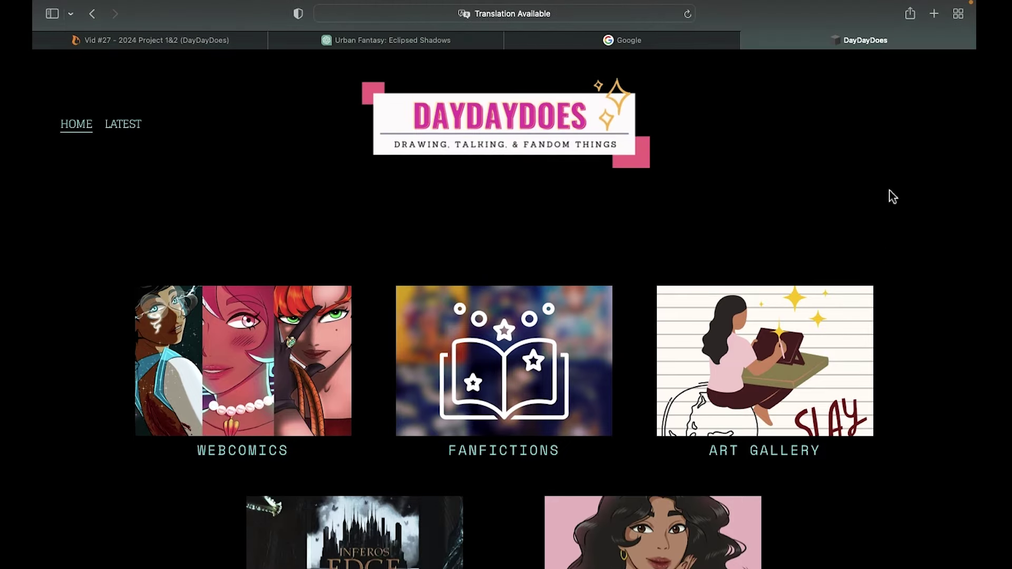
scroll(892, 197, "up", 1)
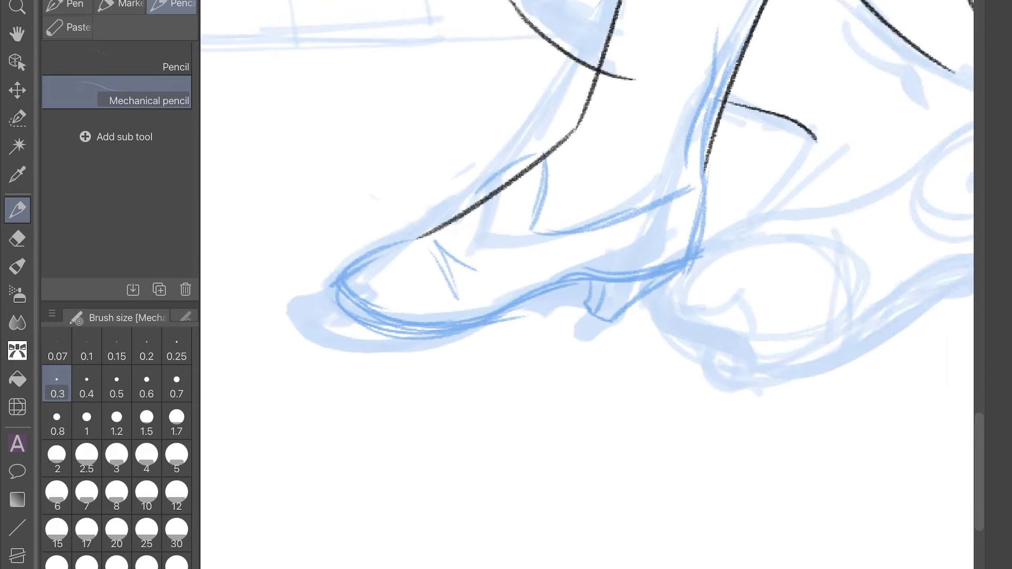
Switch back to the drawing in Clip Studio Paint and ink the front shoe's rounded toe and arched sole
scroll(580, 238, "up", 2)
mouse_move(395, 258)
left_mouse_down()
mouse_move(378, 263)
mouse_move(509, 352)
mouse_move(627, 307)
left_mouse_up()
key("ctrl+z")
mouse_move(517, 347)
left_mouse_down()
mouse_move(623, 307)
mouse_move(762, 290)
left_mouse_up()
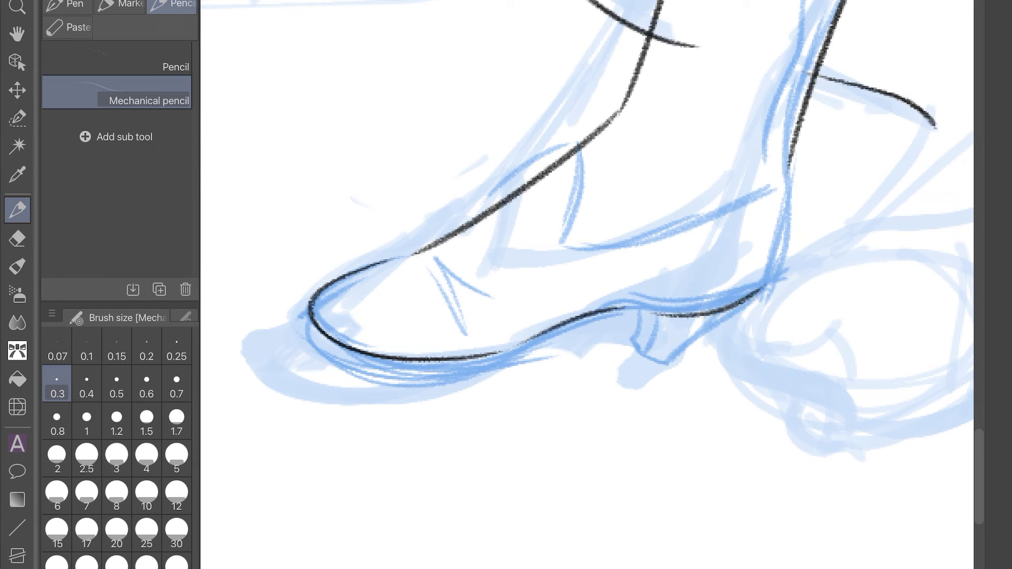
Ink the back of the shoe from the ankle down and outline the small heel beneath the sole
left_click_drag(789, 171, 764, 288)
mouse_move(658, 315)
left_mouse_down()
mouse_move(671, 369)
mouse_move(736, 307)
left_mouse_up()
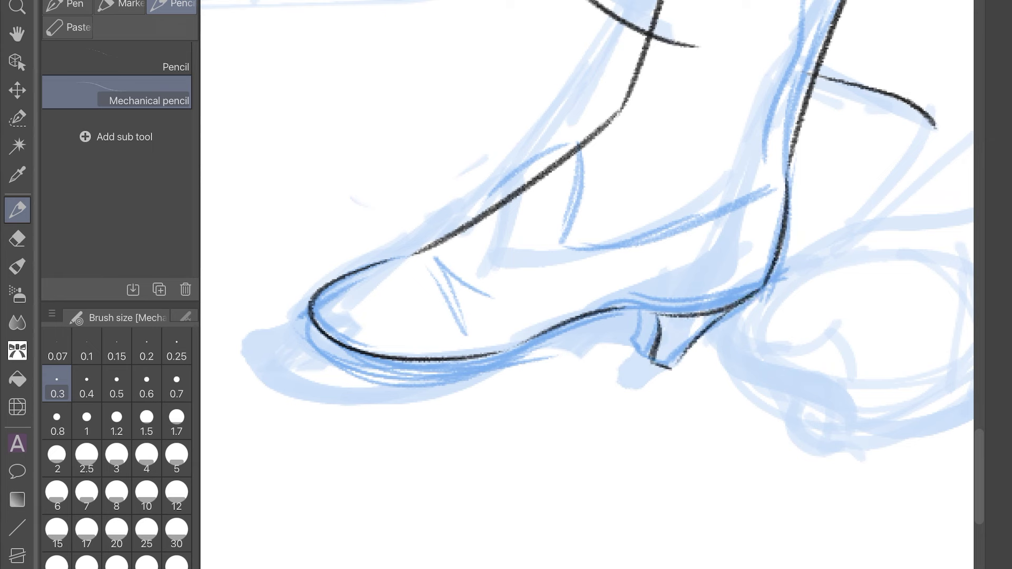
key("ctrl+z")
left_click_drag(616, 310, 658, 307)
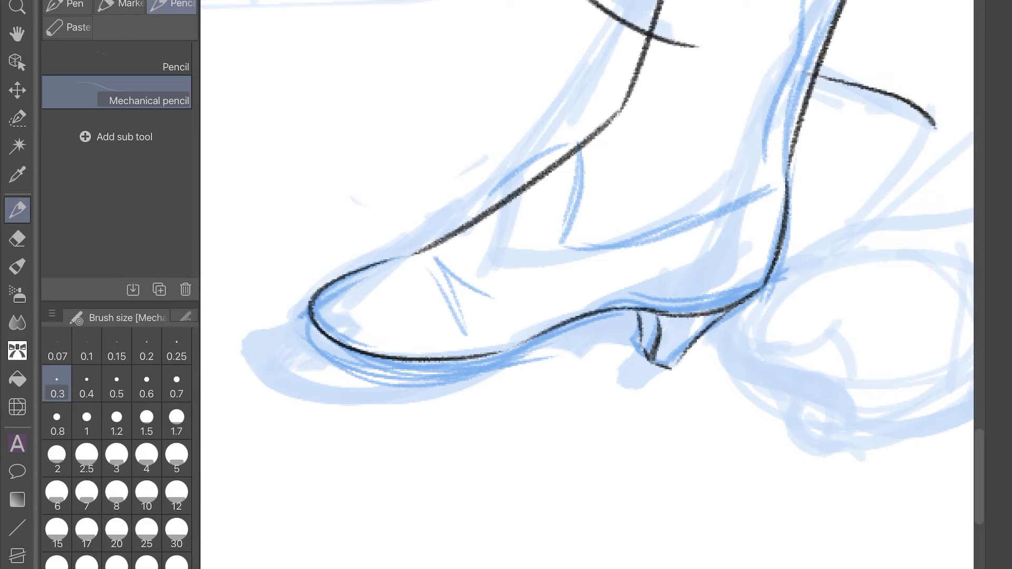
Redraw the front leg's rear calf contour down to the ankle above the shoe
scroll(585, 284, "down", 3)
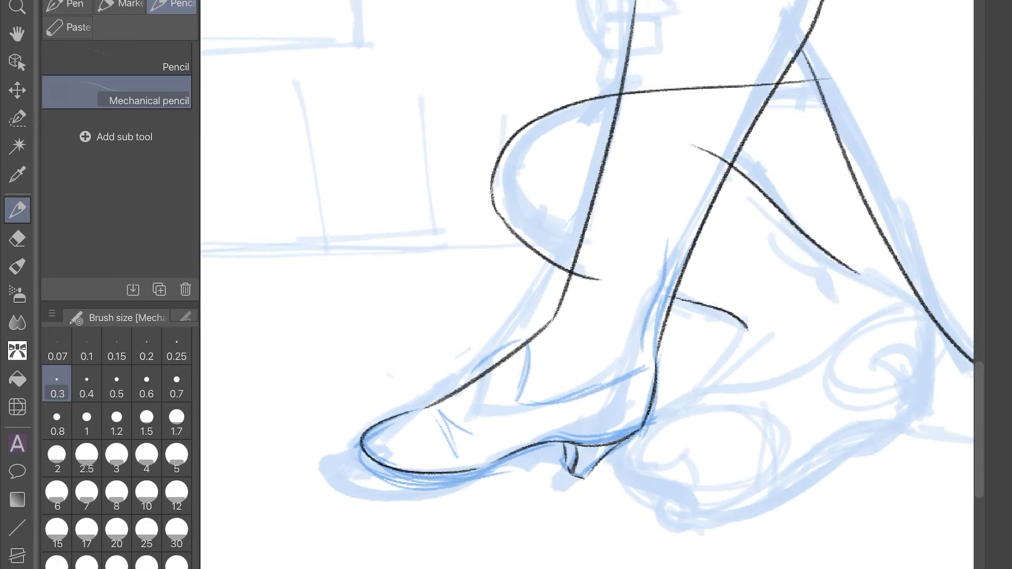
left_click_drag(719, 182, 646, 369)
key("ctrl+z")
left_click_drag(732, 152, 638, 394)
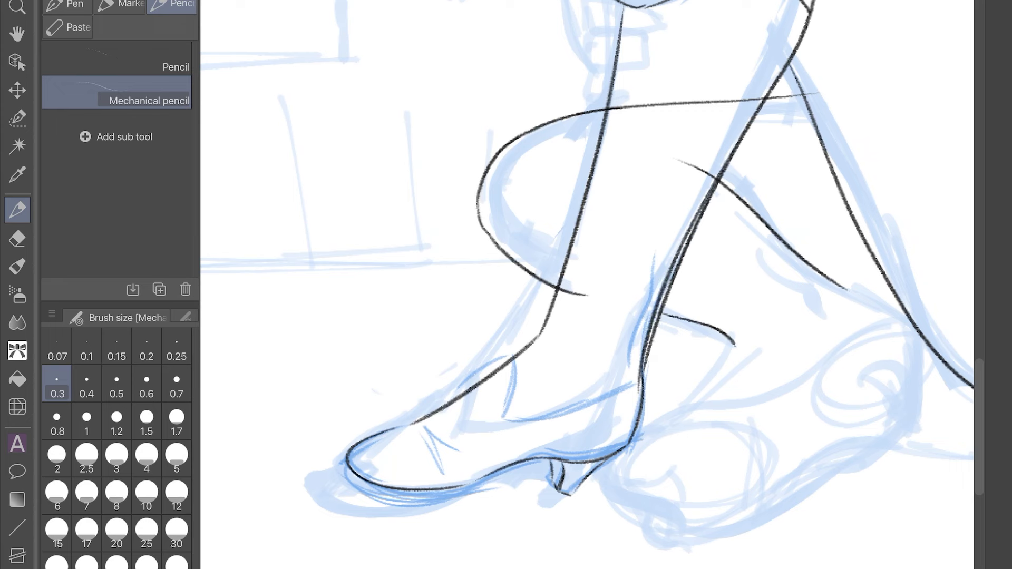
Erase the doubled strokes at the back of the calf and the rear lines crossing through the front leg
key("e")
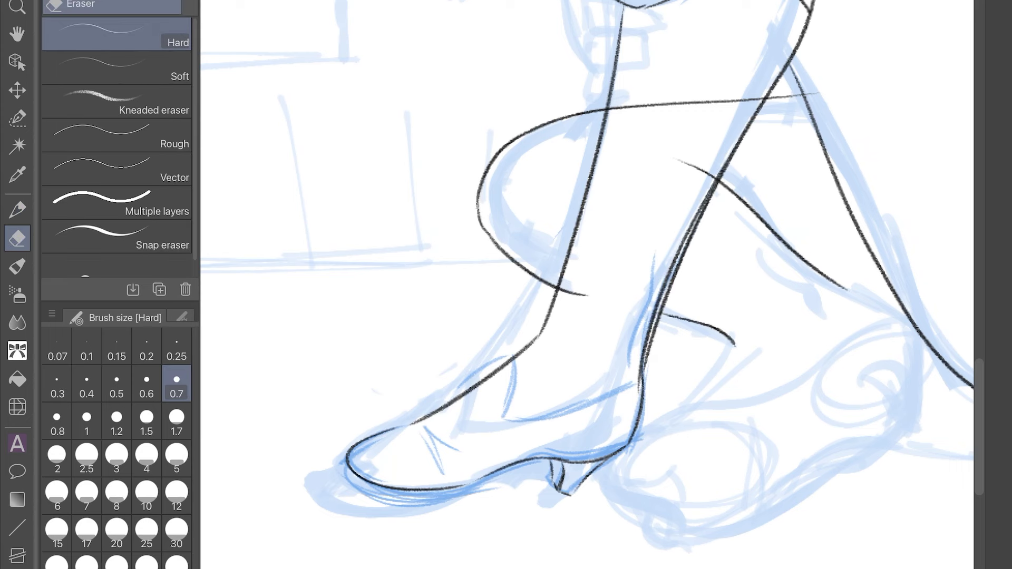
mouse_move(637, 379)
left_mouse_down()
mouse_move(695, 236)
mouse_move(647, 364)
left_mouse_up()
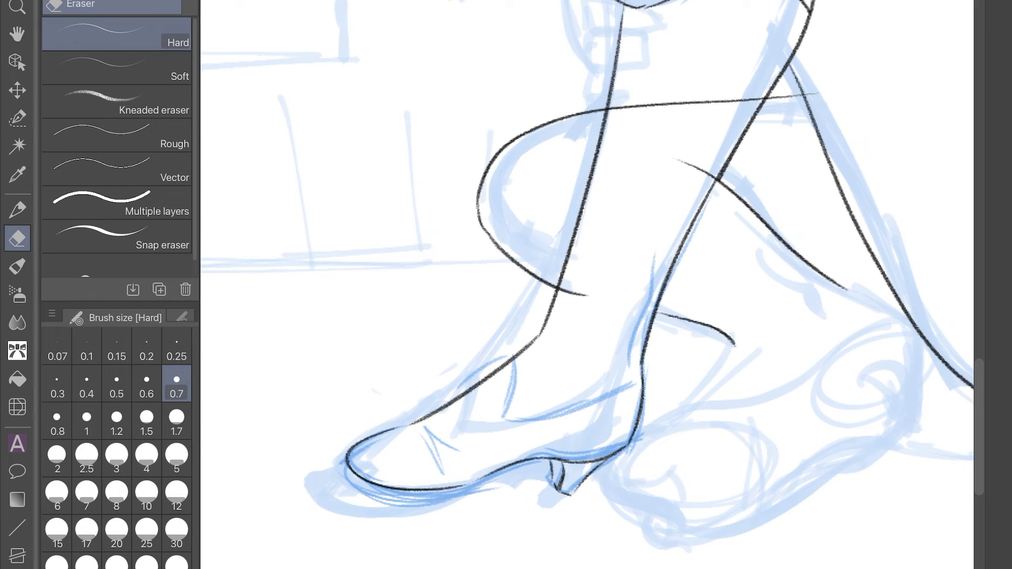
left_click_drag(767, 98, 609, 108)
left_click_drag(677, 160, 717, 180)
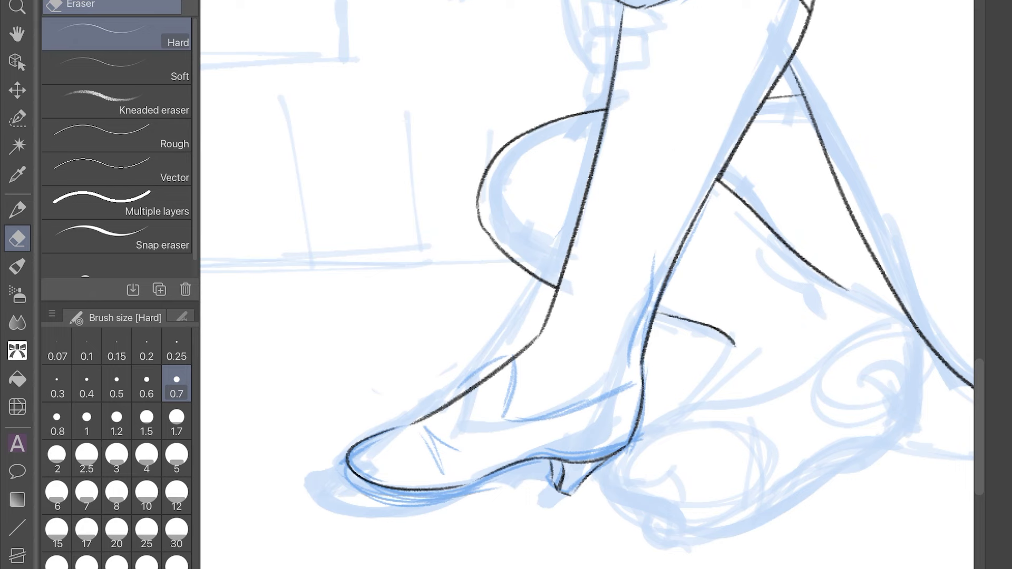
Ink the front shoe's raised tongue, the opening edge running back to the heel, and the creases above the toe
key("p")
scroll(585, 285, "up", 3)
left_click_drag(583, 222, 503, 334)
key("ctrl+z")
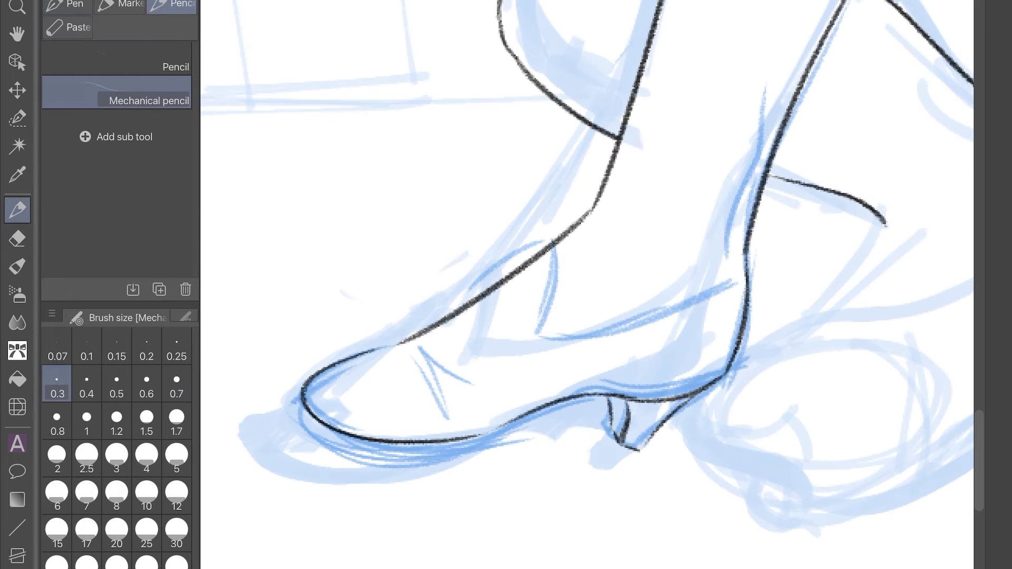
left_click_drag(500, 279, 542, 333)
left_click_drag(546, 232, 557, 277)
left_click_drag(550, 324, 757, 282)
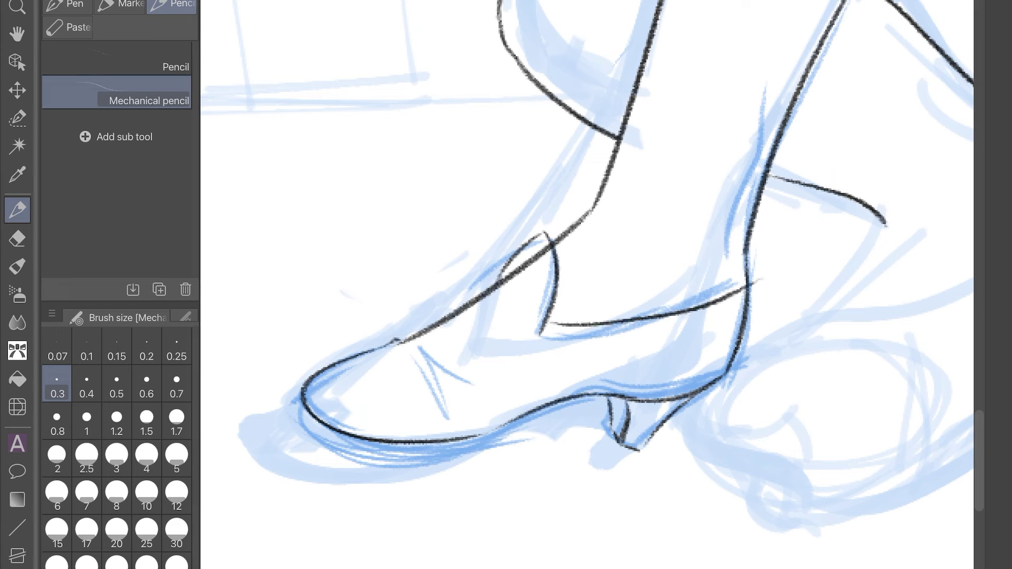
mouse_move(406, 354)
left_mouse_down()
mouse_move(431, 405)
mouse_move(452, 399)
left_mouse_up()
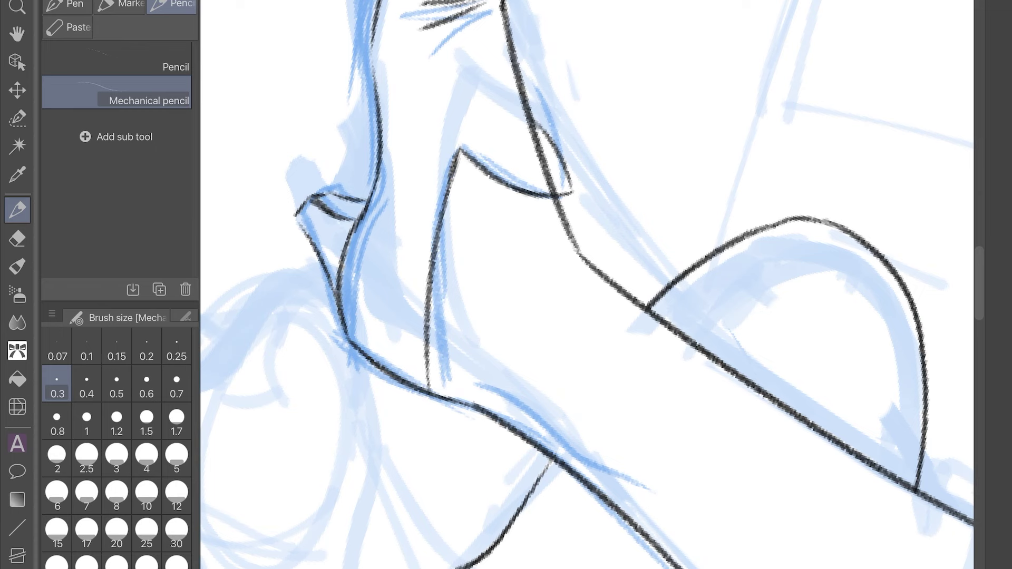
Erase the instep line where it runs through the shoe's tongue and tidy the join
key("e")
mouse_move(530, 118)
left_mouse_down()
mouse_move(556, 195)
mouse_move(533, 122)
left_mouse_up()
key("p")
left_click_drag(533, 122, 536, 131)
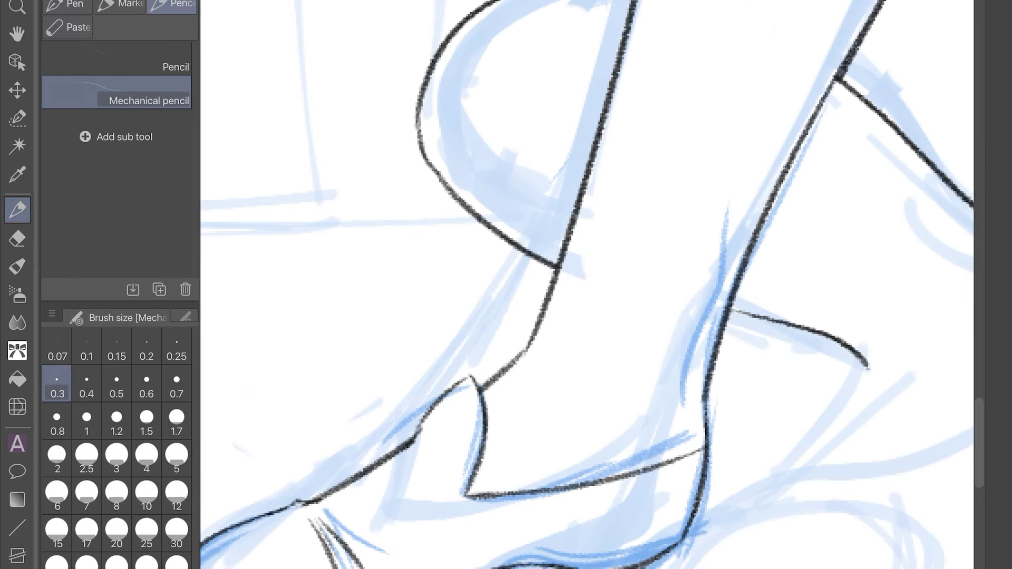
Add small creases at the base of the shoe's tongue and two tendon lines along the back of the ankle
scroll(587, 285, "down", 5)
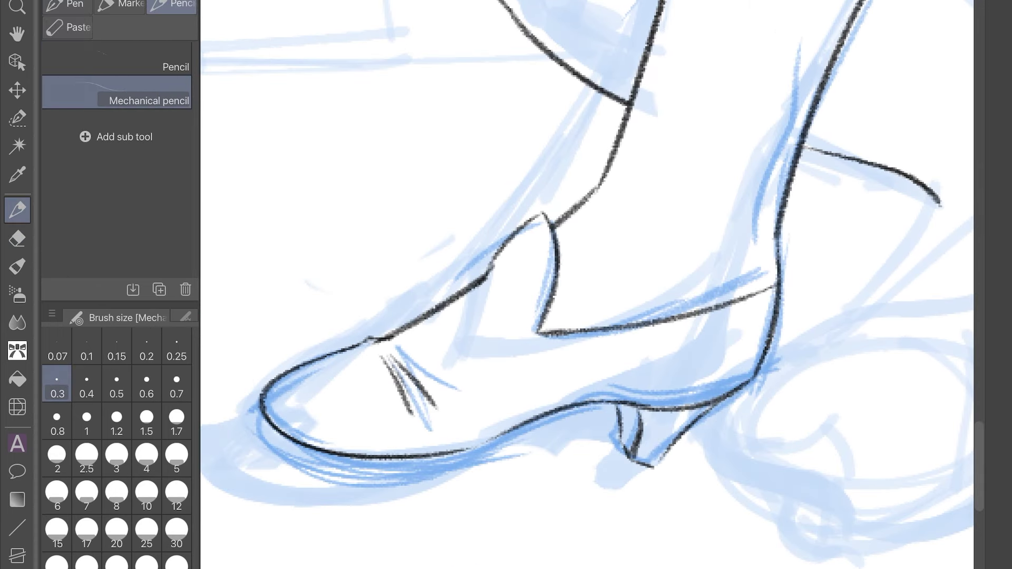
left_click_drag(493, 304, 507, 316)
left_click_drag(495, 293, 517, 319)
scroll(586, 284, "down", 2)
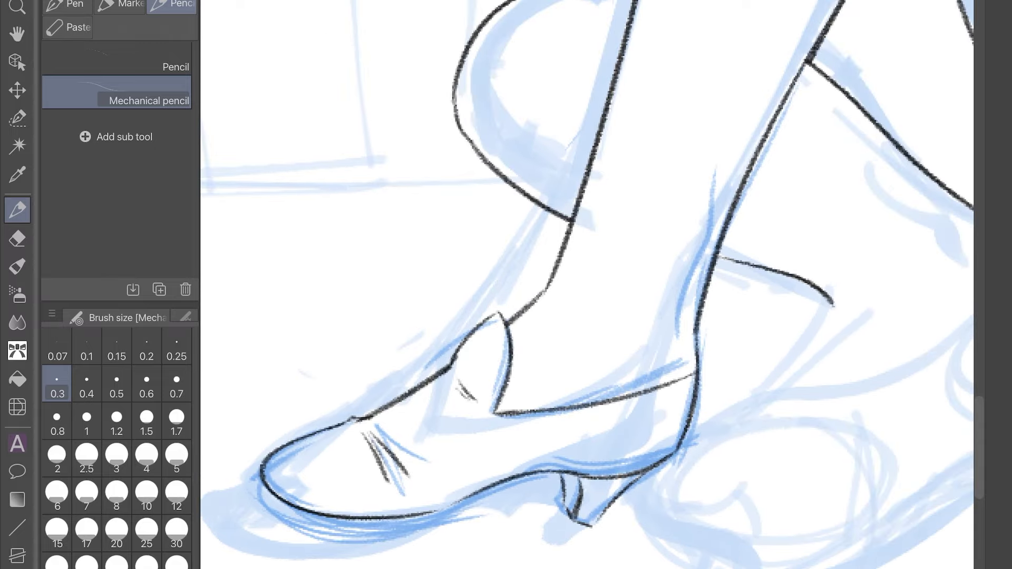
left_click_drag(697, 224, 670, 363)
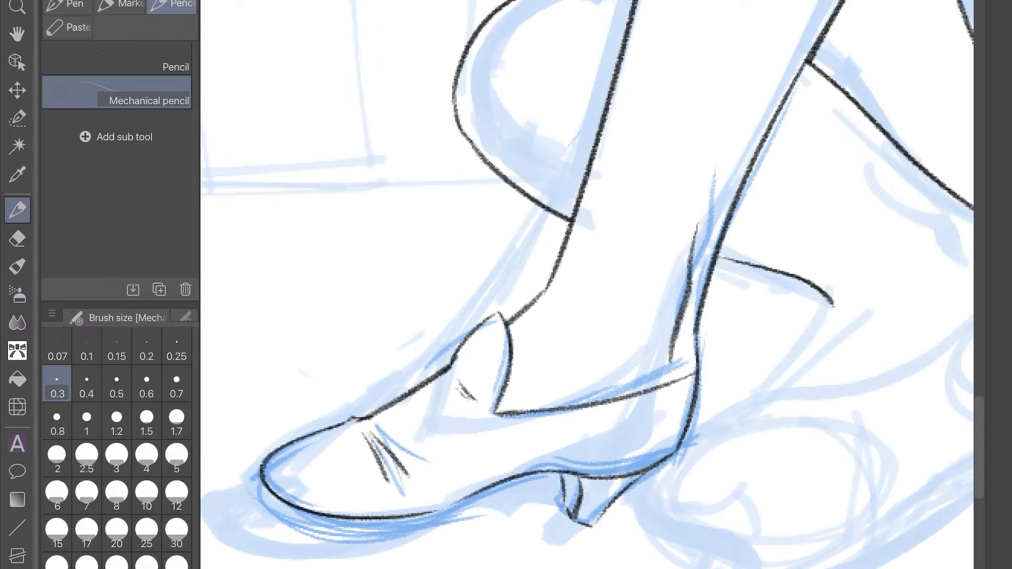
left_click_drag(681, 195, 667, 269)
left_click_drag(586, 316, 527, 235)
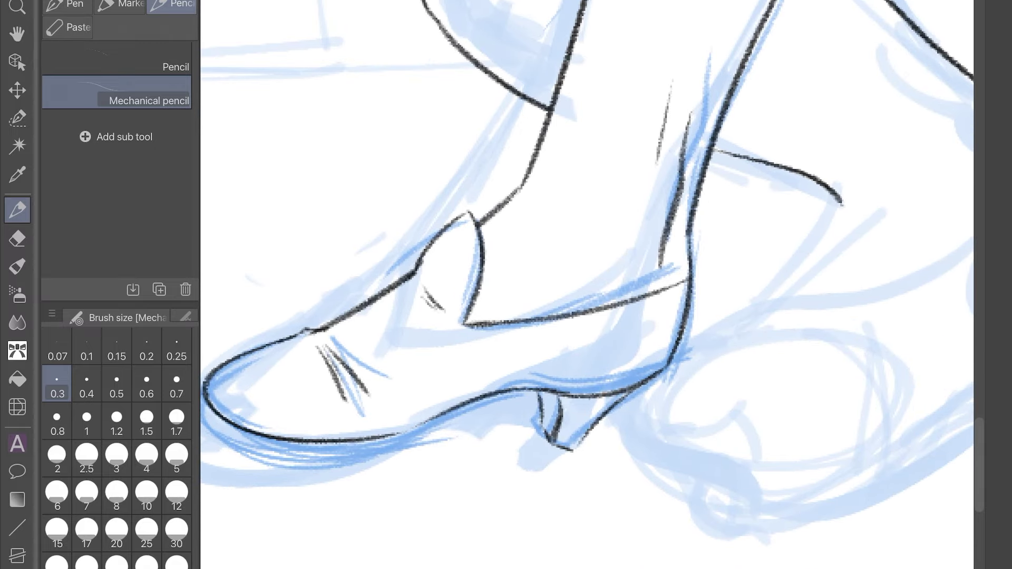
Ink a second contour beneath the front of the shoe to give the sole thickness, closing it before the arch
scroll(591, 284, "up", 5)
left_click_drag(421, 76, 458, 253)
mouse_move(430, 197)
left_mouse_down()
mouse_move(495, 308)
mouse_move(526, 325)
left_mouse_up()
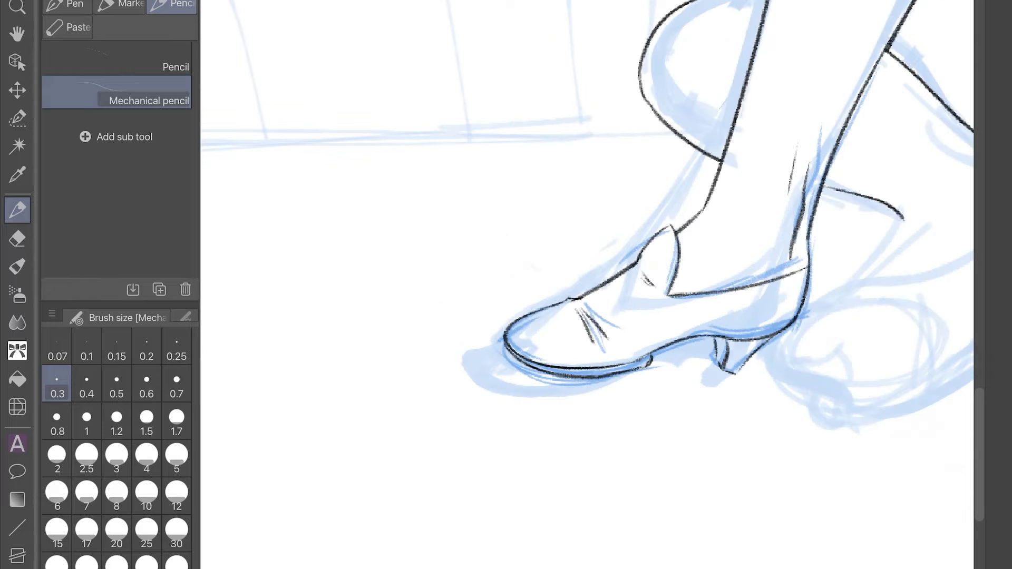
Ink a short fold mark beside the front shin, inside the rear leg's rounded contour
left_click_drag(760, 198, 807, 230)
scroll(765, 343, "up", 5)
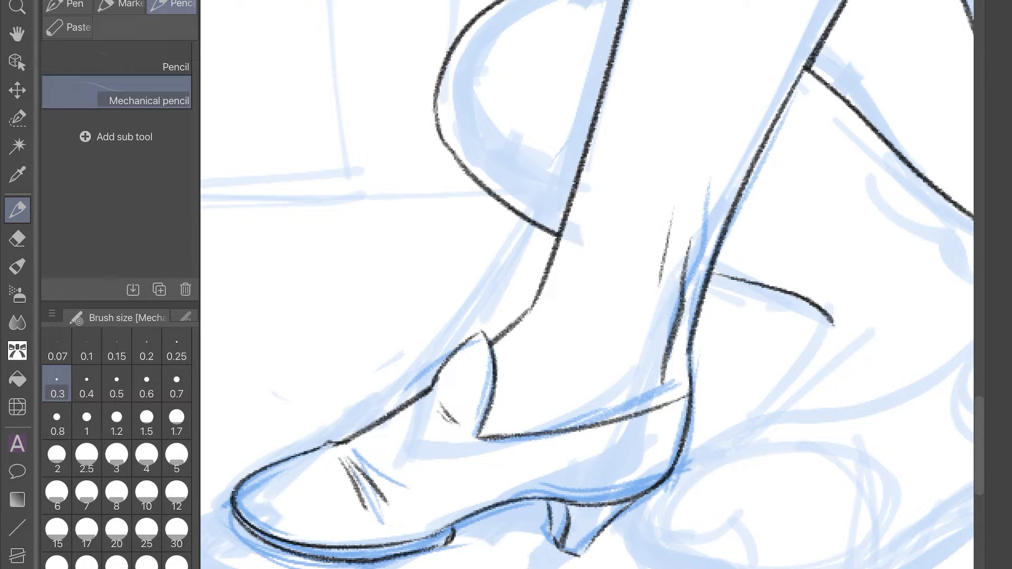
scroll(782, 276, "down", 5)
left_click_drag(781, 275, 686, 227)
scroll(686, 226, "up", 5)
scroll(588, 284, "down", 6)
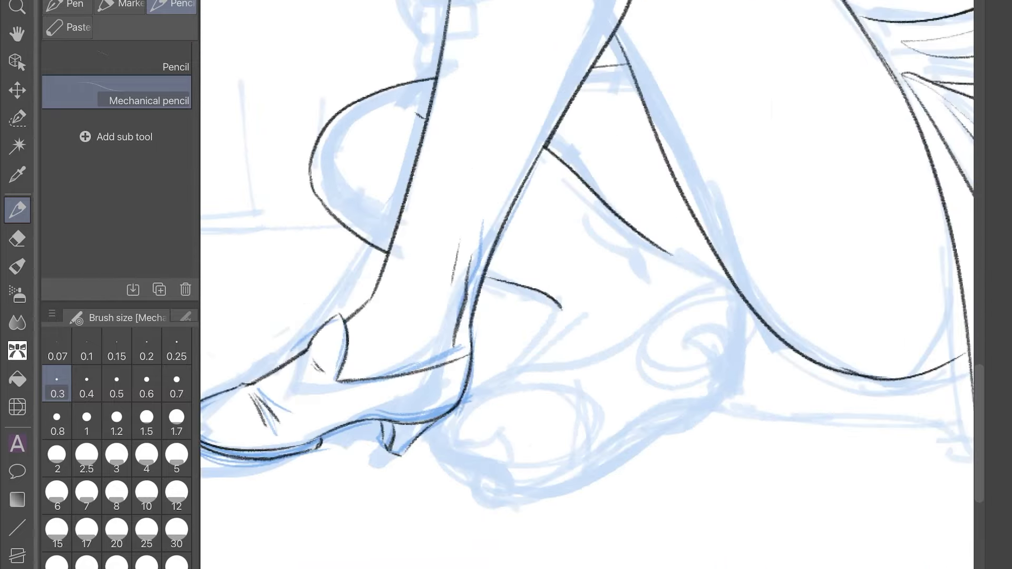
scroll(579, 369, "up", 6)
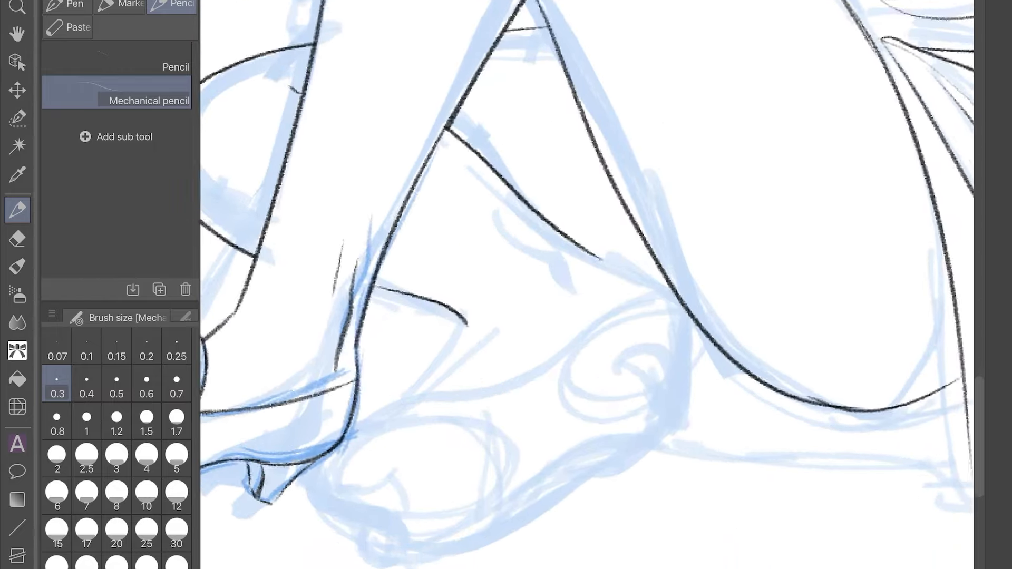
Ink the lower edge behind the front ankle, extend the rear leg's contour to the thigh, and add a short fold line
left_click_drag(501, 272, 448, 339)
mouse_move(566, 198)
left_mouse_down()
mouse_move(619, 231)
mouse_move(685, 246)
left_mouse_up()
scroll(588, 284, "up", 2)
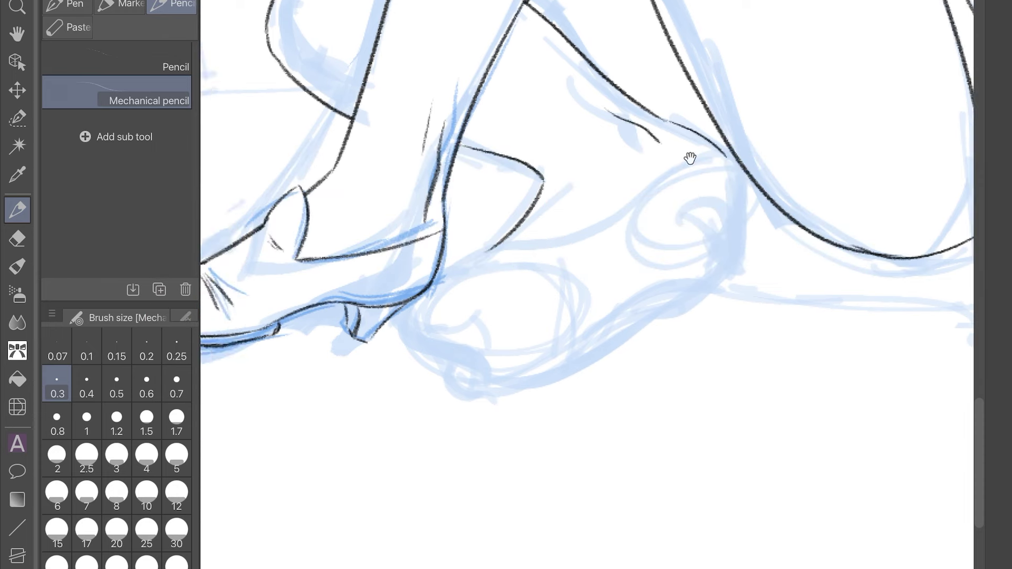
Ink the rear foot's upper curve, long underside and rounded end up to the thigh, redoing uneven strokes
mouse_move(464, 269)
left_mouse_down()
mouse_move(417, 396)
mouse_move(681, 312)
mouse_move(817, 247)
left_mouse_up()
mouse_move(792, 129)
left_mouse_down()
mouse_move(822, 214)
mouse_move(817, 251)
left_mouse_up()
mouse_move(422, 303)
left_mouse_down()
mouse_move(580, 268)
mouse_move(775, 147)
mouse_move(826, 186)
left_mouse_up()
scroll(686, 264, "up", 2)
key("ctrl+z")
mouse_move(636, 127)
left_mouse_down()
mouse_move(712, 138)
mouse_move(735, 264)
mouse_move(670, 327)
left_mouse_up()
left_click_drag(721, 141, 734, 182)
key("ctrl+z")
left_click_drag(720, 136, 735, 183)
left_click_drag(670, 84, 732, 166)
Erase the doubled strokes where the rear foot meets the thigh and redraw the connecting contour
key("e")
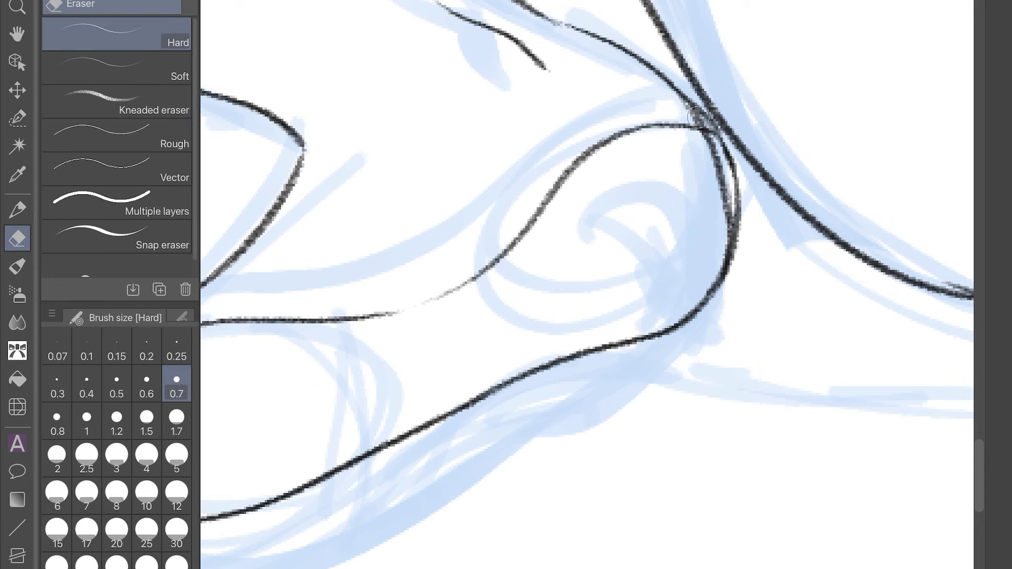
left_click_drag(685, 103, 730, 226)
left_click_drag(720, 174, 730, 259)
key("p")
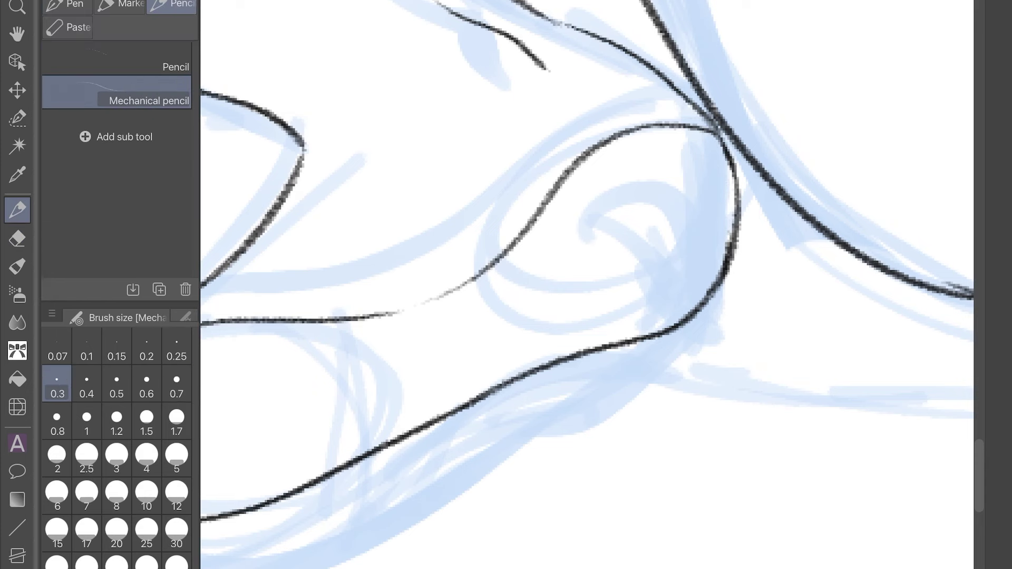
scroll(587, 284, "down", 5)
scroll(587, 284, "up", 5)
mouse_move(606, 128)
left_mouse_down()
mouse_move(627, 317)
mouse_move(590, 385)
left_mouse_up()
key("e")
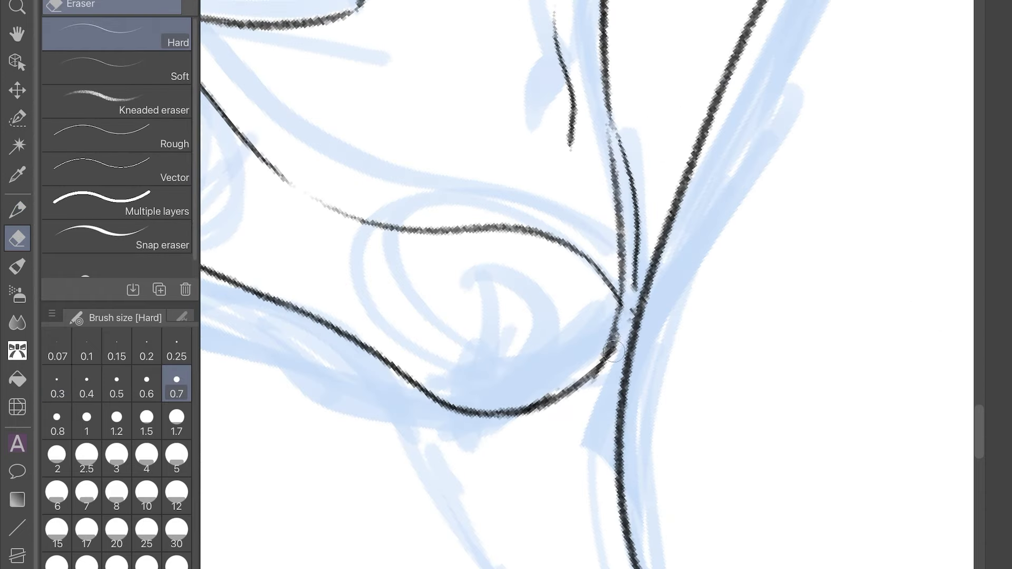
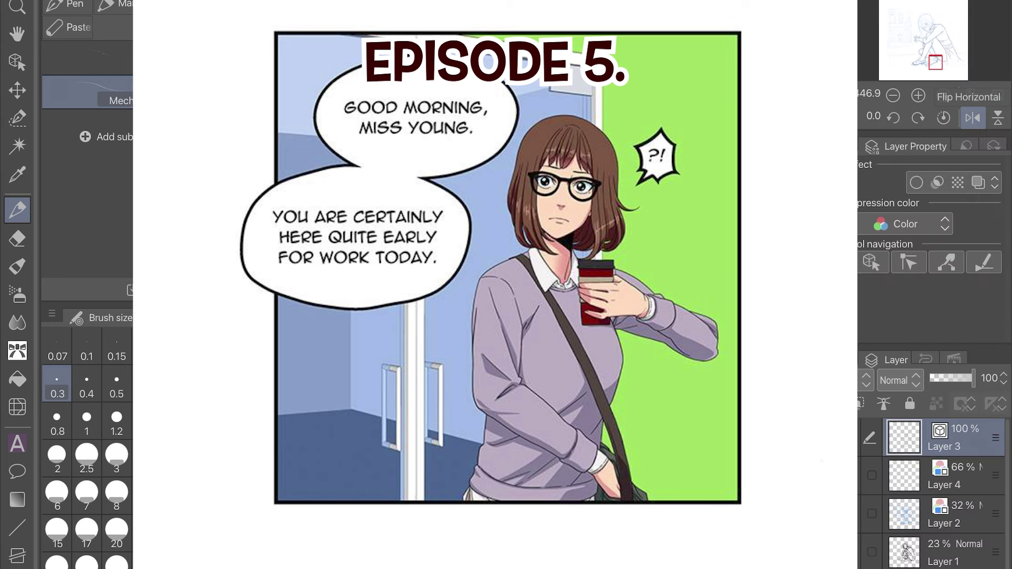
key("e")
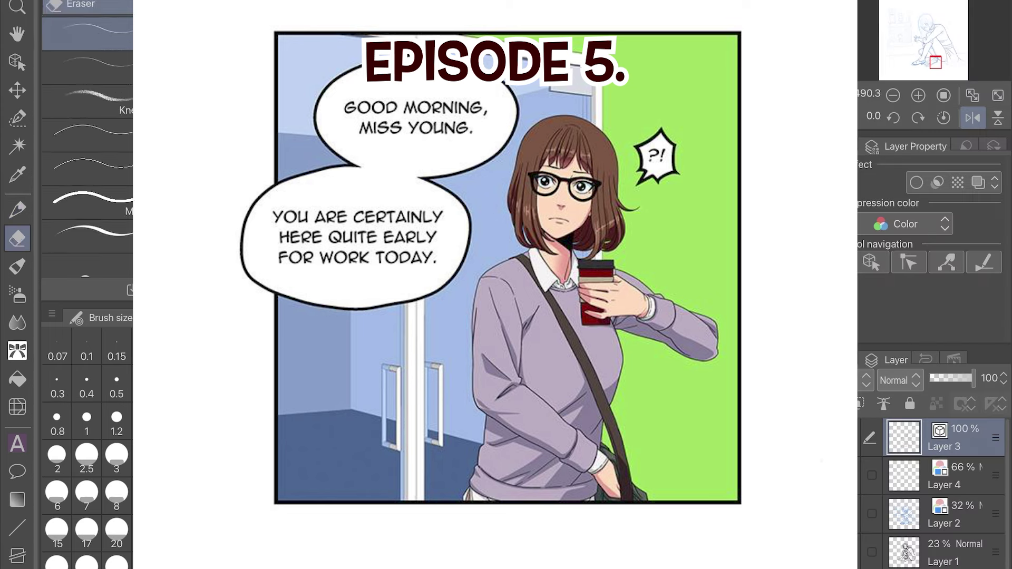
key("p")
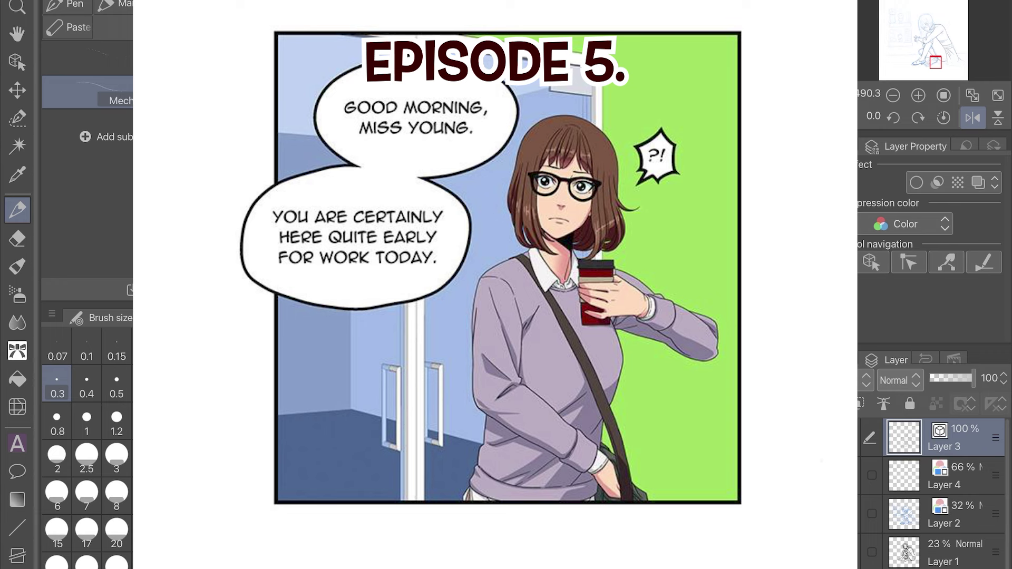
key("e")
key("p")
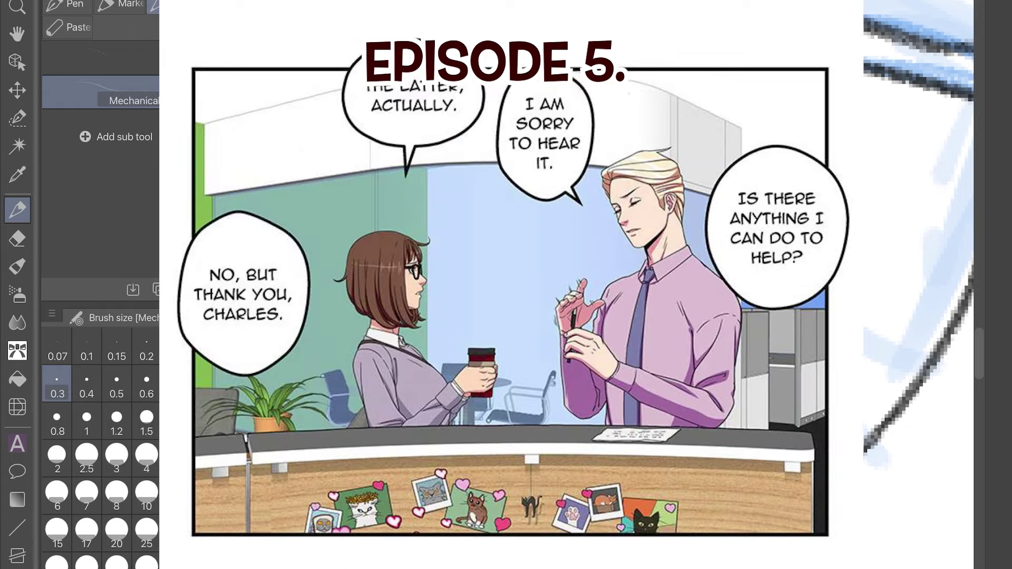
key("e")
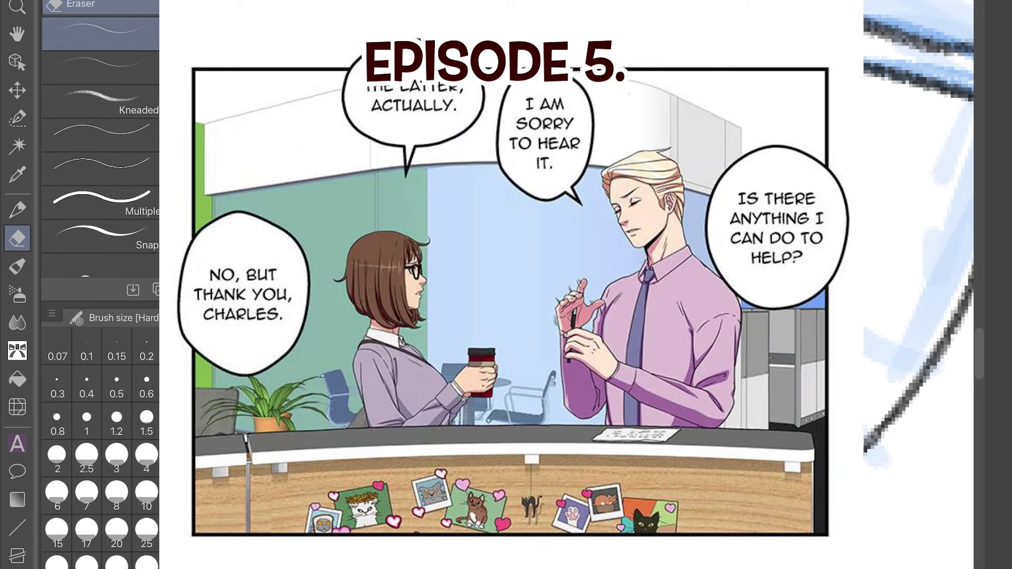
key("p")
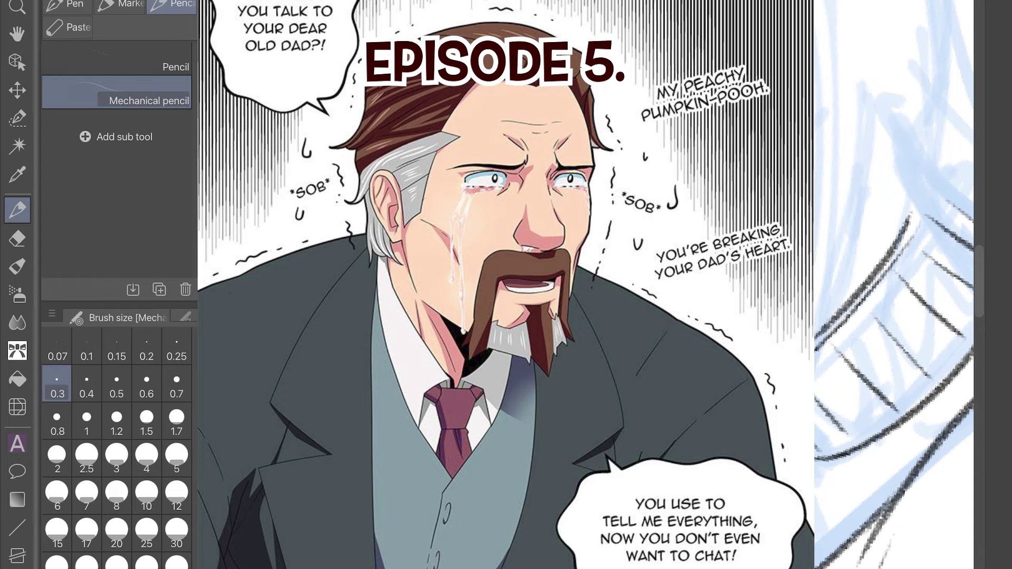
Erase around the woman's nose and redraw the nostril, then ink strokes at the eyelid crease and the other eyebrow
key("e")
left_click_drag(525, 277, 522, 343)
mouse_move(490, 256)
left_mouse_down()
mouse_move(518, 274)
mouse_move(569, 365)
left_mouse_up()
key("p")
left_click_drag(571, 349, 595, 348)
left_click_drag(574, 178, 648, 132)
mouse_move(410, 281)
left_mouse_down()
mouse_move(471, 258)
mouse_move(447, 216)
left_mouse_up()
Select the linework around the upper eye and brow, adjust its placement with a transform, and clear the selection
key("m")
mouse_move(564, 112)
left_mouse_down()
mouse_move(580, 158)
mouse_move(680, 121)
left_mouse_up()
key("ctrl+t")
left_click_drag(738, 69, 733, 106)
left_click_drag(601, 156, 596, 168)
key("Return")
key("ctrl+d")
Set the Mechanical pencil's brush size to 0.25
key("p")
key("e")
key("p")
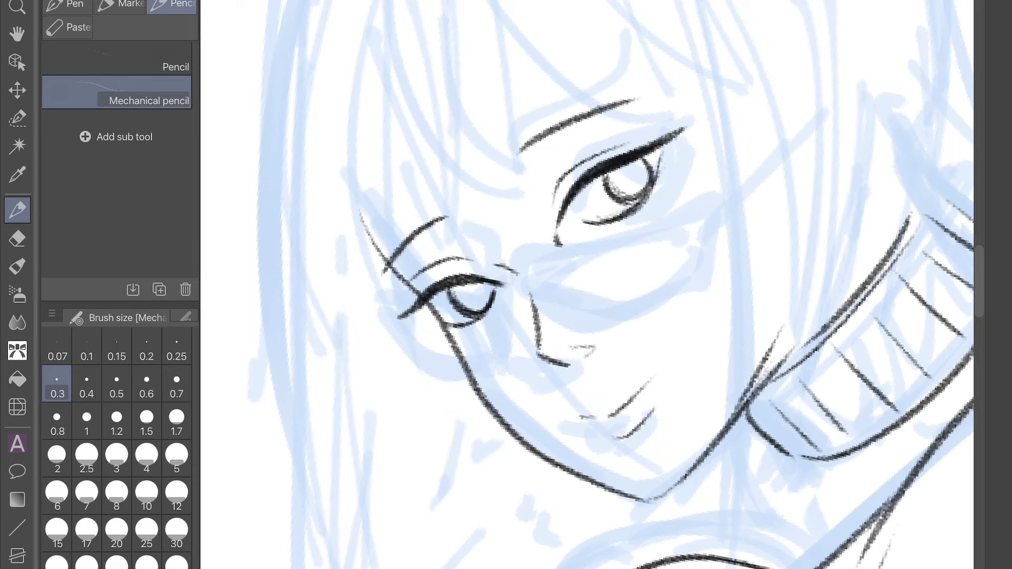
scroll(585, 285, "down", 3)
left_click(177, 348)
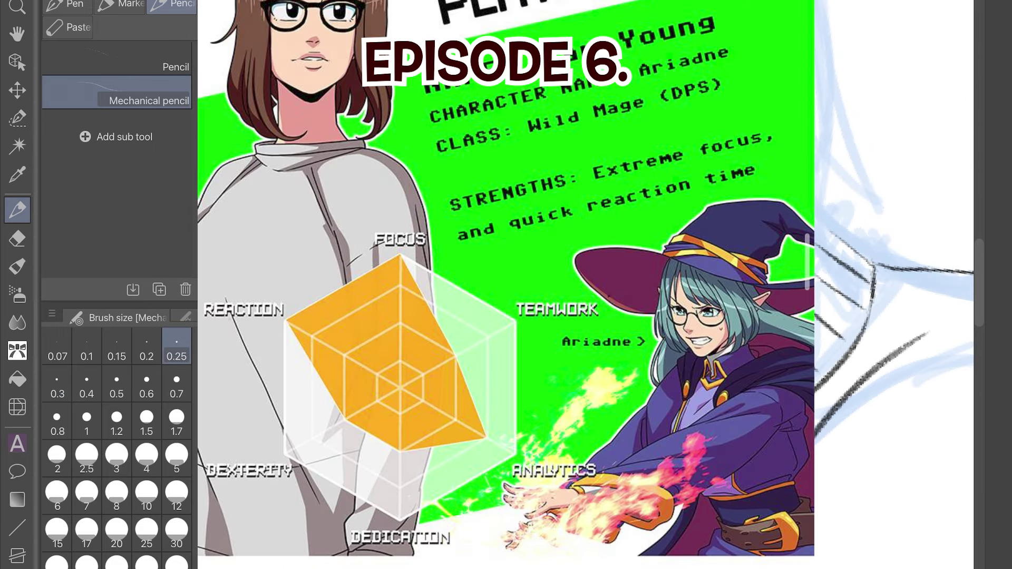
scroll(894, 284, "down", 2)
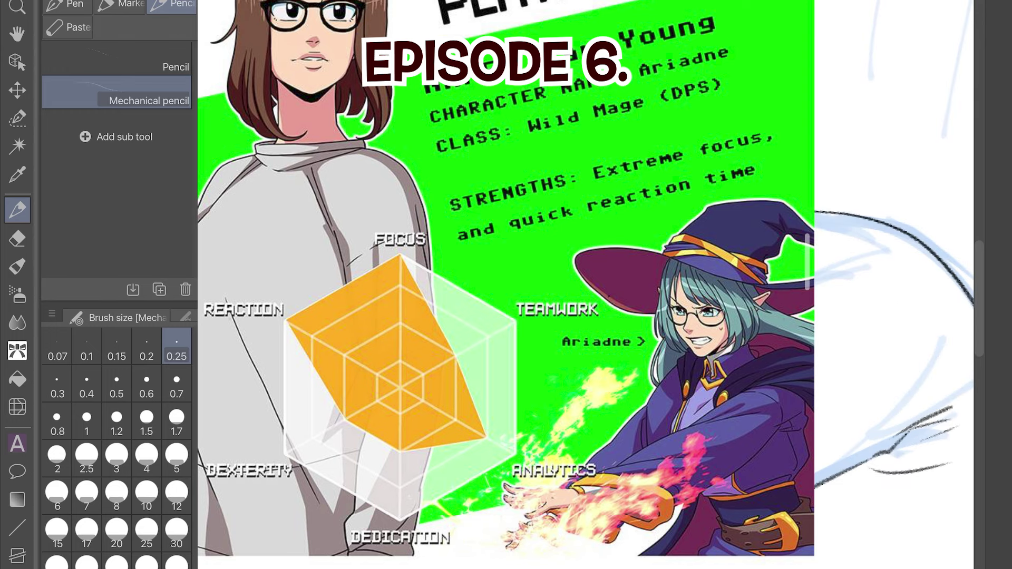
scroll(895, 285, "up", 2)
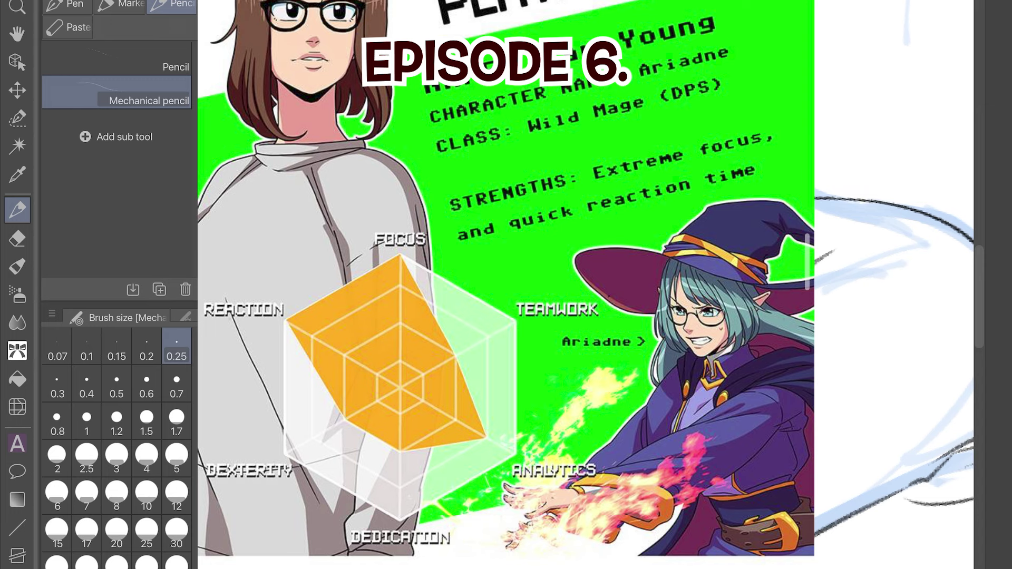
scroll(894, 285, "up", 2)
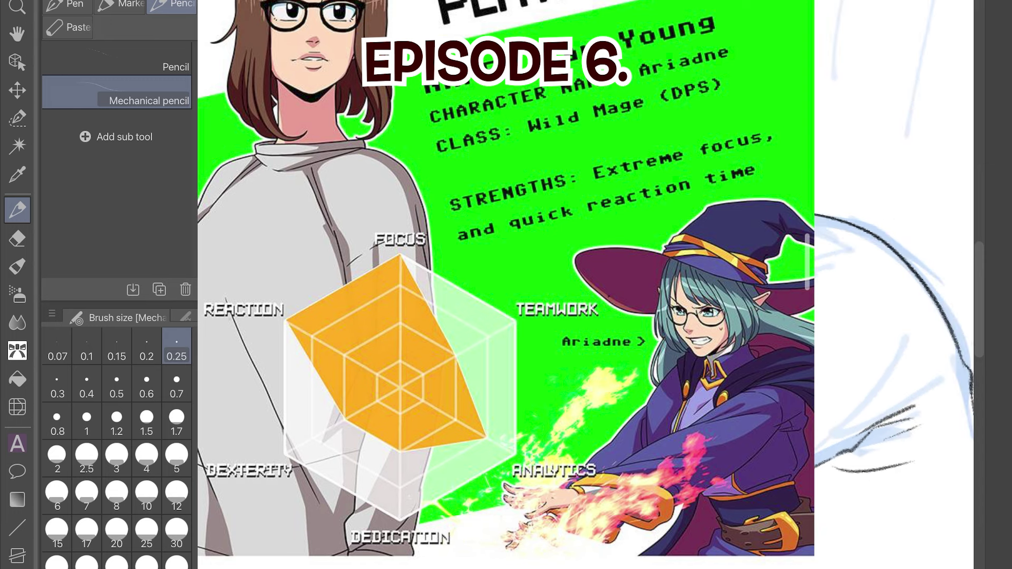
scroll(894, 284, "up", 2)
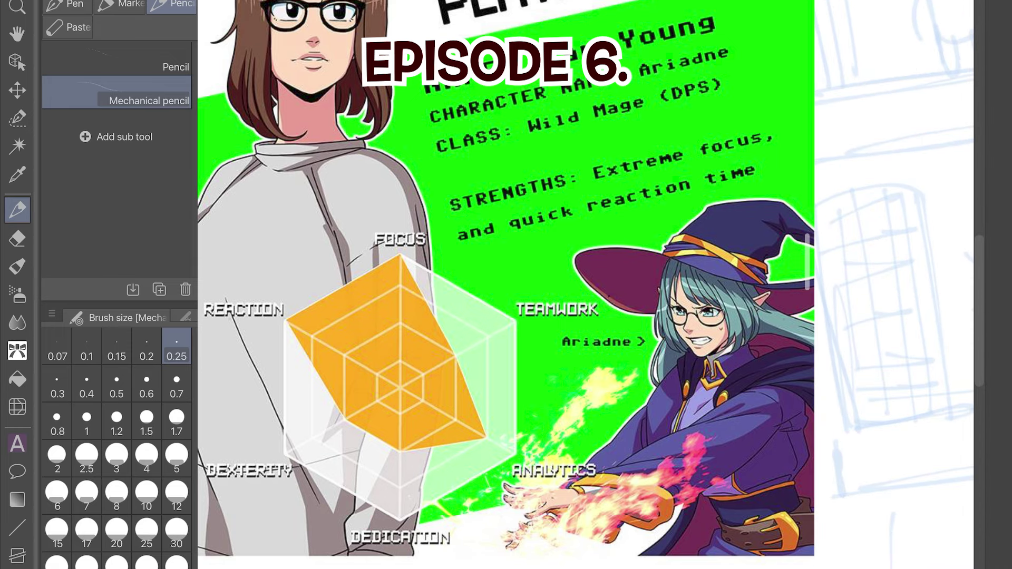
Select part of the line art on Layer 3 with the Selection pen and apply a Free Transform to it
key("m")
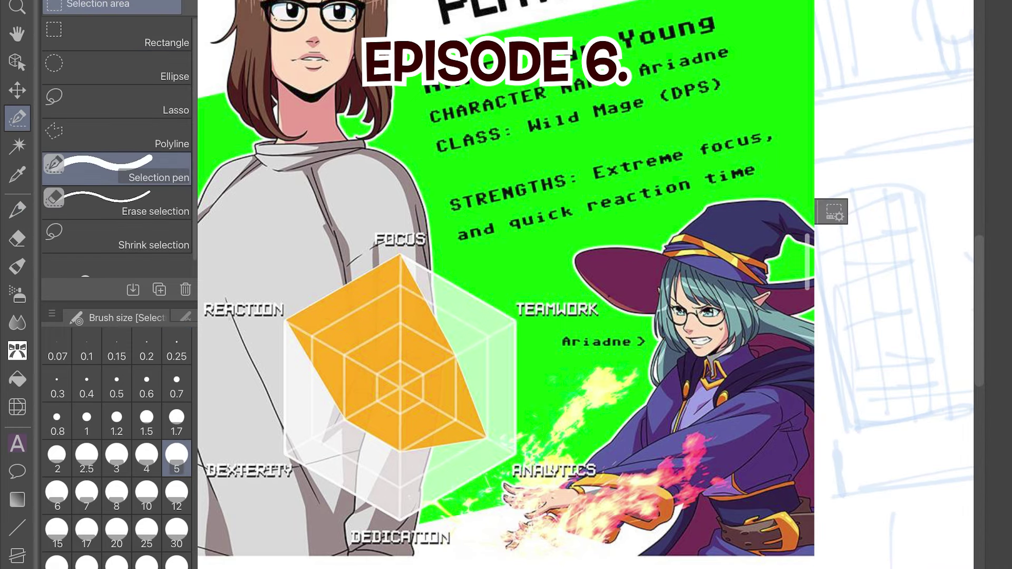
key("ctrl+t")
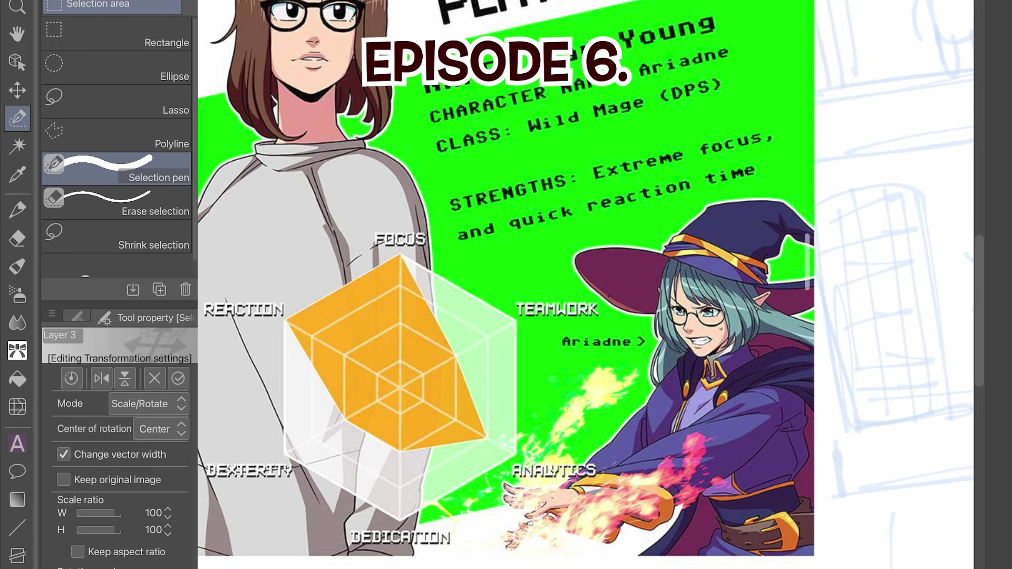
left_click(148, 403)
left_click(139, 473)
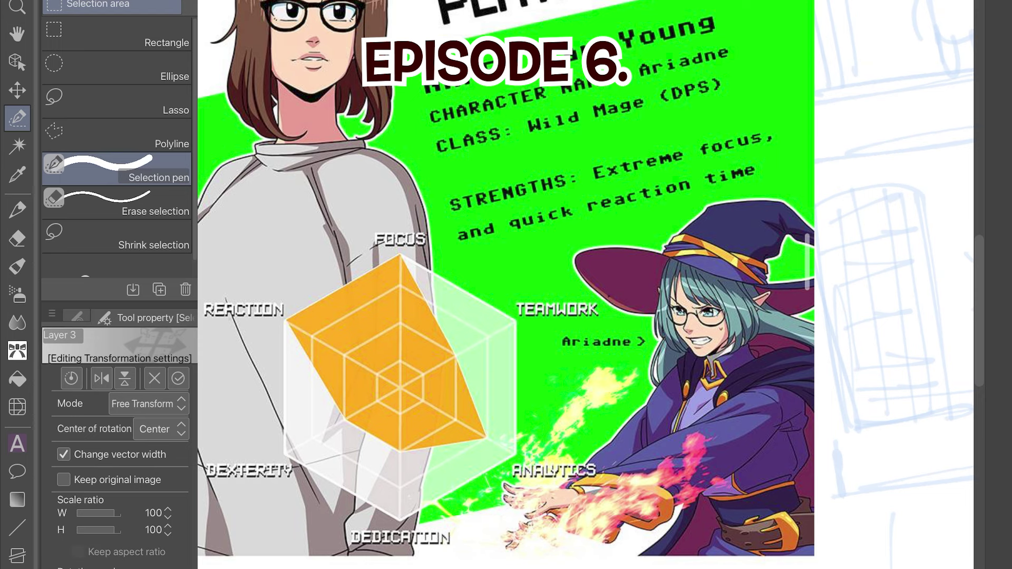
key("Return")
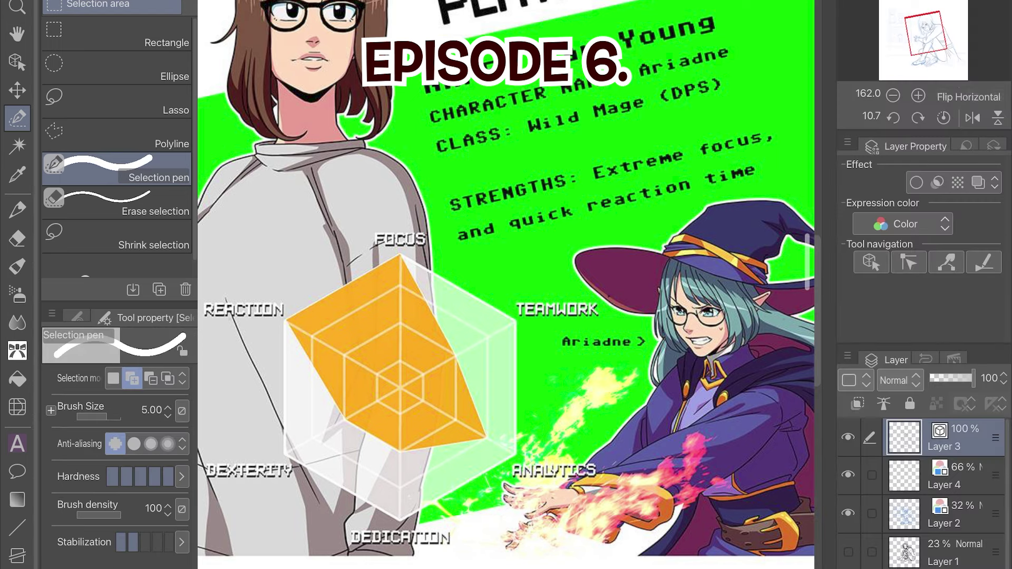
Ink a short Mechanical pencil stroke by the woman's back and adjust the vector line art on Layer 3 with the Object tool
key("p")
left_click_drag(898, 425, 876, 443)
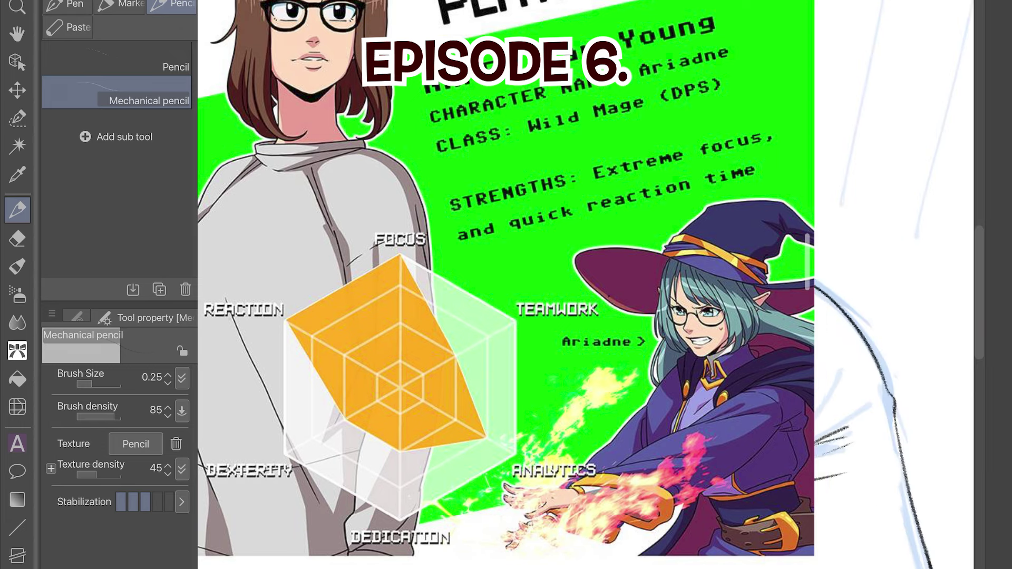
key("o")
key("bracketleft")
key("bracketleft")
key("bracketleft")
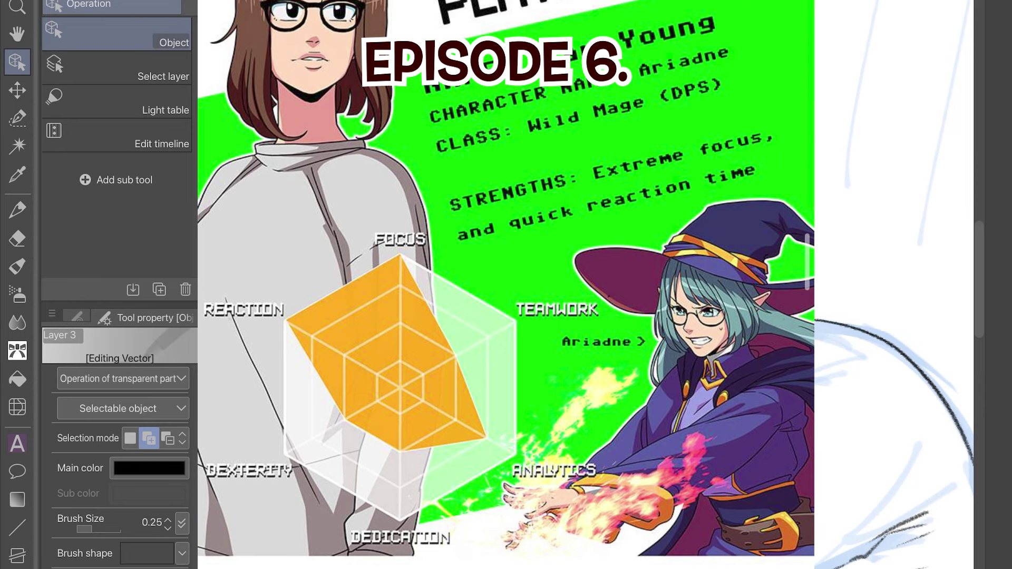
key("p")
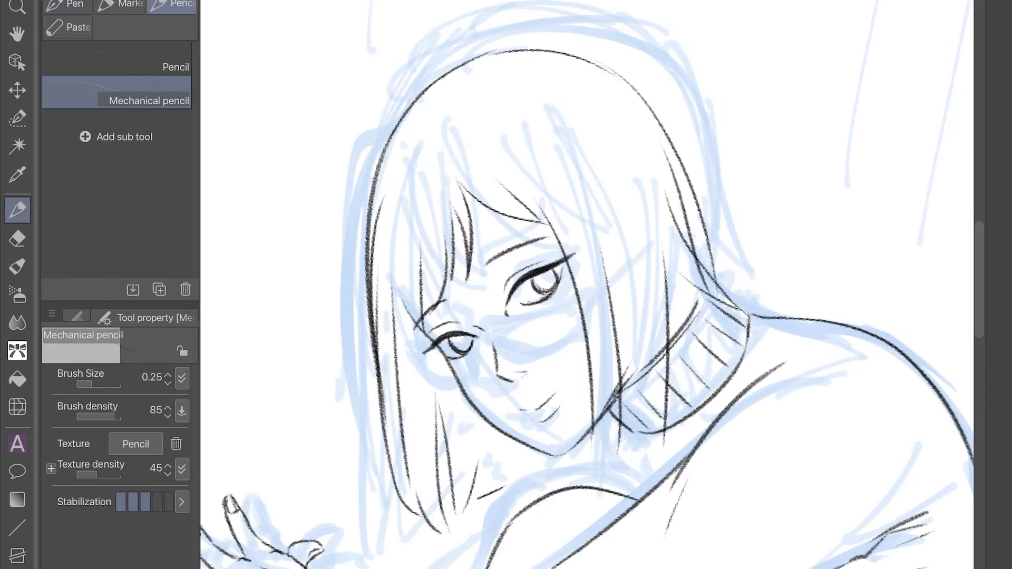
Mirror the canvas view and rework the hair outline from the crown to the back of the head, undoing the misplaced strokes
key("h")
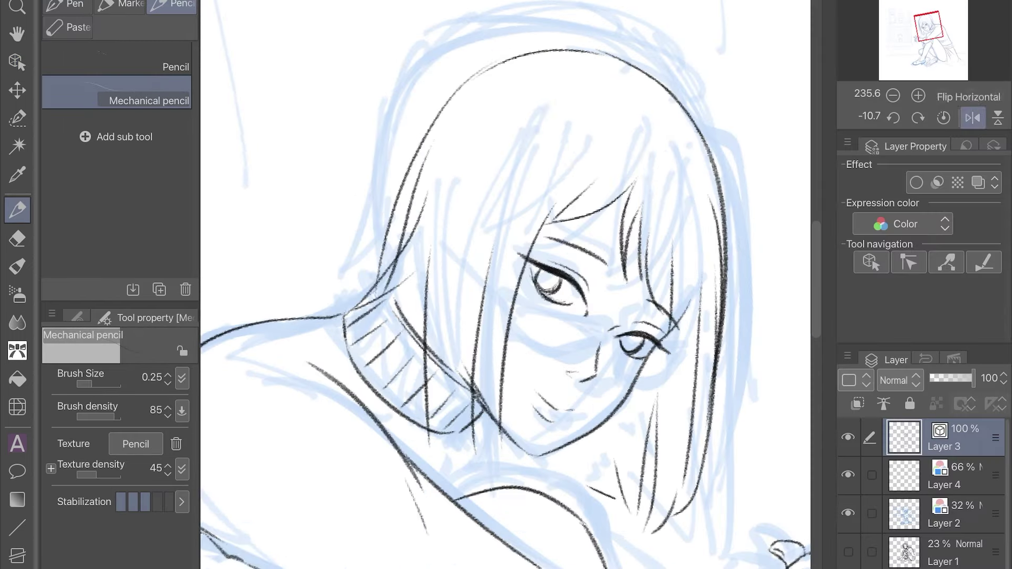
mouse_move(469, 256)
left_mouse_down()
mouse_move(656, 58)
mouse_move(773, 108)
left_mouse_up()
key("ctrl+z")
left_click_drag(658, 52, 789, 131)
key("ctrl+z")
Return the canvas to its unmirrored view and erase the hair outline from the crown down the front of the head
key("e")
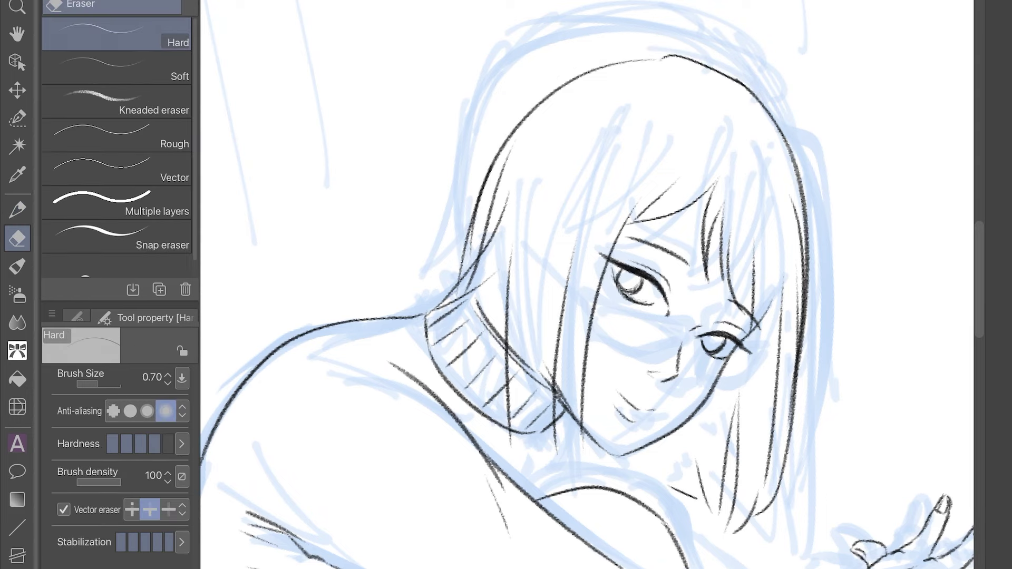
key("h")
mouse_move(441, 79)
left_mouse_down()
mouse_move(403, 113)
mouse_move(369, 222)
mouse_move(367, 369)
left_mouse_up()
left_click_drag(514, 57, 427, 88)
key("p")
left_click_drag(498, 45, 516, 53)
left_click_drag(496, 62, 421, 153)
key("ctrl+z")
key("ctrl+z")
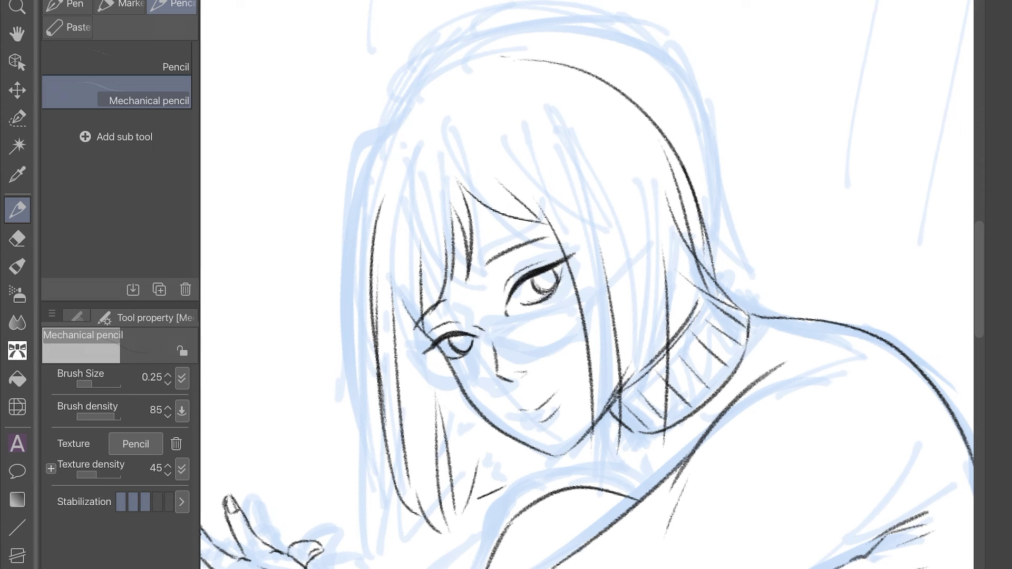
key("ctrl+z")
Re-ink the hair outline from the crown down the front side of the head and erase the excess at the joins
left_click_drag(498, 57, 352, 374)
left_click_drag(546, 50, 442, 79)
key("ctrl+z")
left_click_drag(578, 59, 438, 84)
key("ctrl+z")
mouse_move(548, 52)
left_mouse_down()
mouse_move(441, 80)
mouse_move(559, 62)
mouse_move(566, 70)
mouse_move(520, 68)
left_mouse_up()
key("e")
mouse_move(480, 58)
left_mouse_down()
mouse_move(433, 87)
mouse_move(453, 147)
left_mouse_up()
Ink additional hair strands around the fringe and beside the cheek, and erase the collar lines that run under the hair
key("p")
left_click_drag(445, 116, 417, 209)
left_click_drag(580, 126, 533, 222)
left_click_drag(627, 179, 607, 285)
left_click_drag(646, 171, 622, 327)
left_click_drag(579, 369, 550, 200)
key("e")
mouse_move(617, 180)
left_mouse_down()
mouse_move(619, 267)
mouse_move(588, 224)
mouse_move(580, 253)
left_mouse_up()
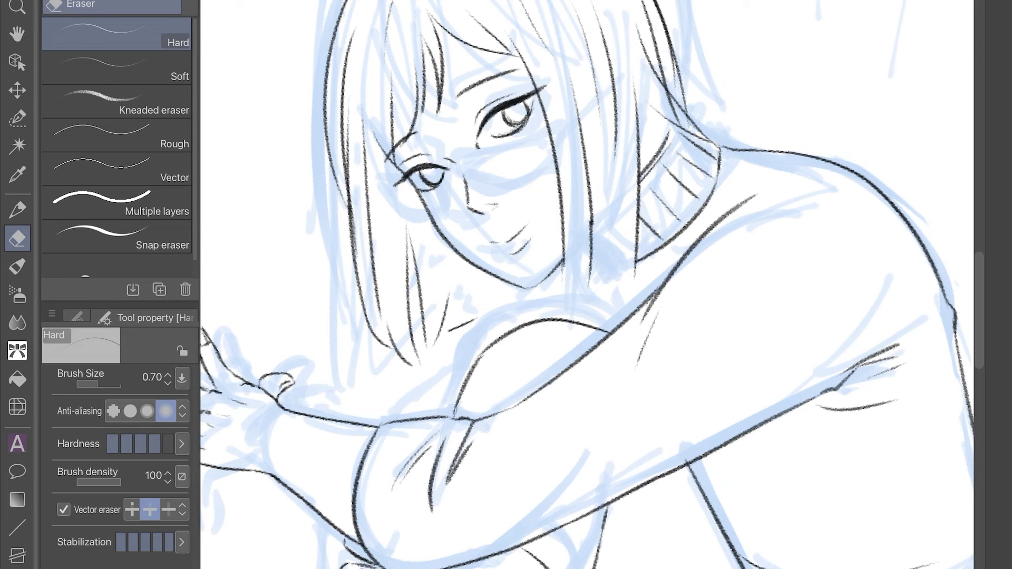
Ink the lower tips of the hair hanging over the turtleneck and clean them up with the Hard eraser
scroll(586, 285, "up", 3)
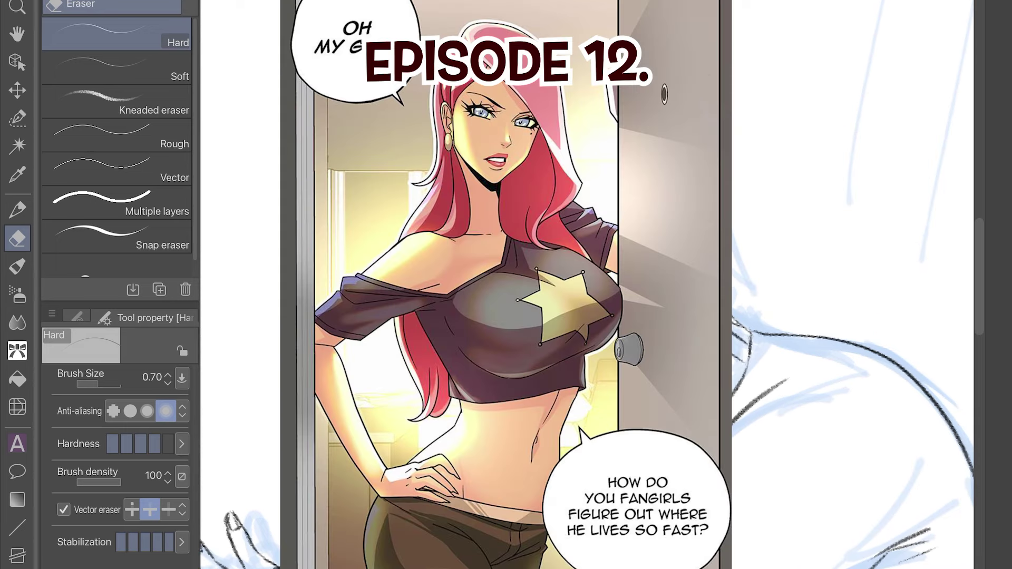
key("p")
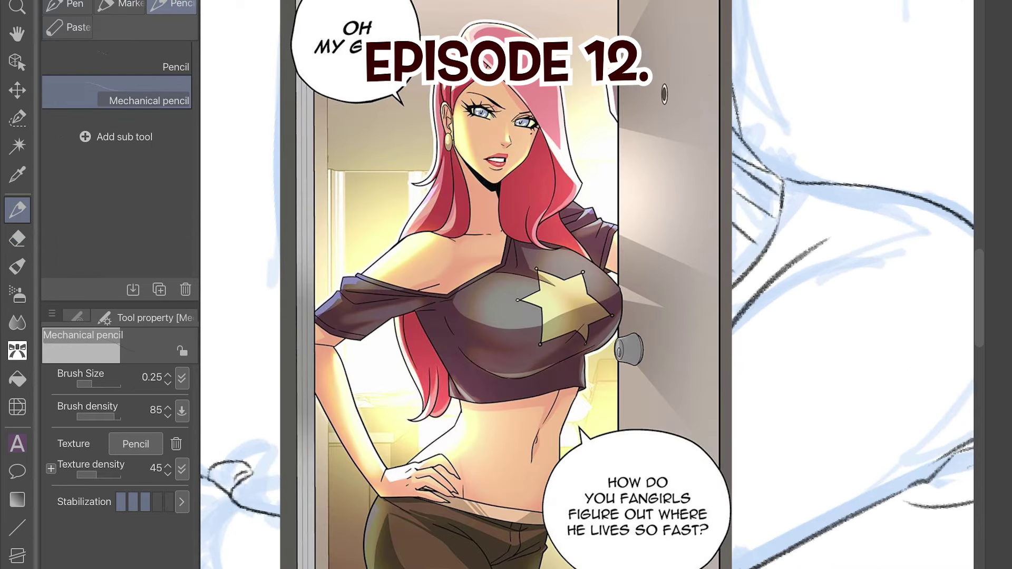
scroll(585, 284, "down", 2)
key("b")
key("p")
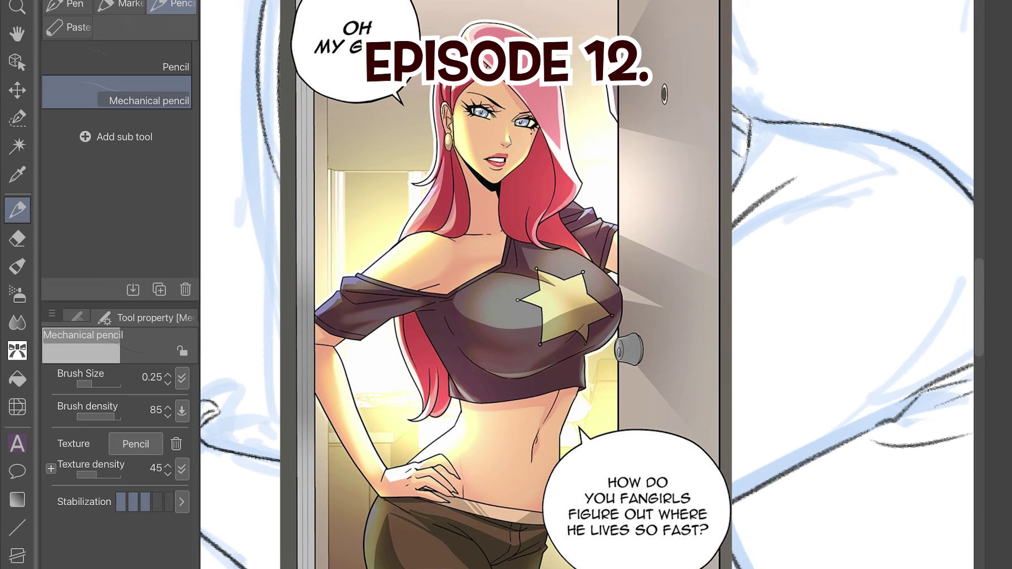
key("e")
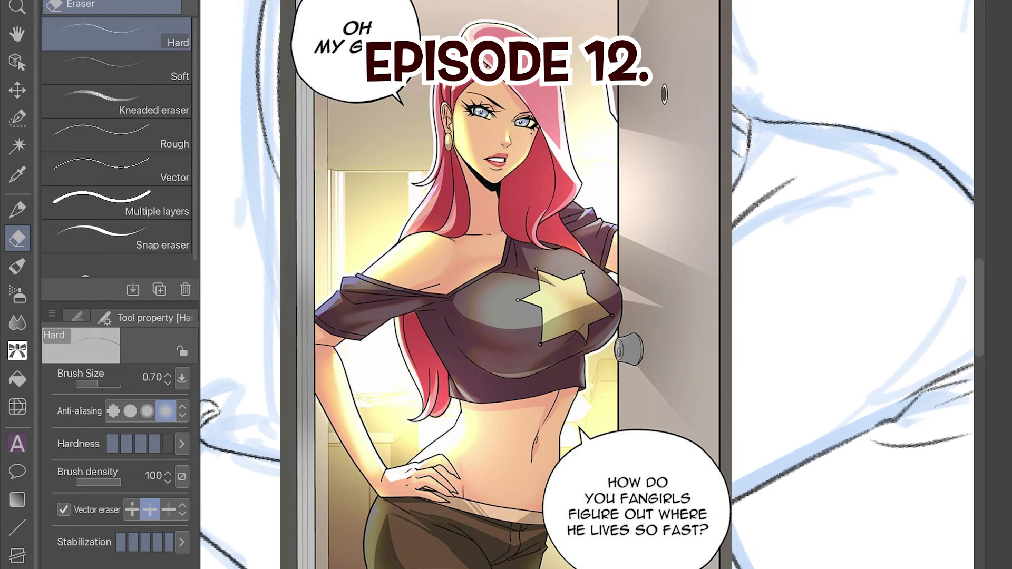
key("p")
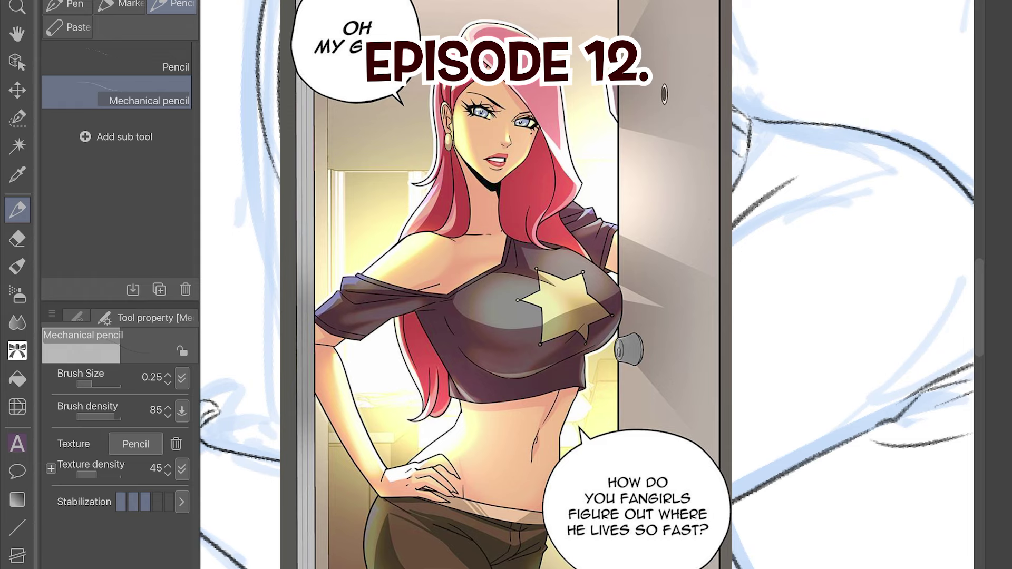
key("e")
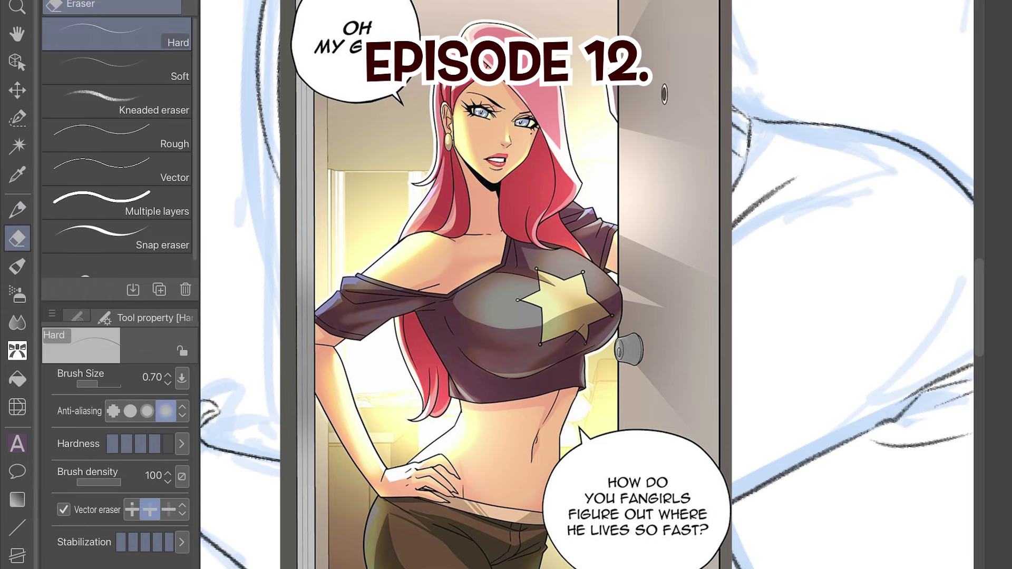
key("p")
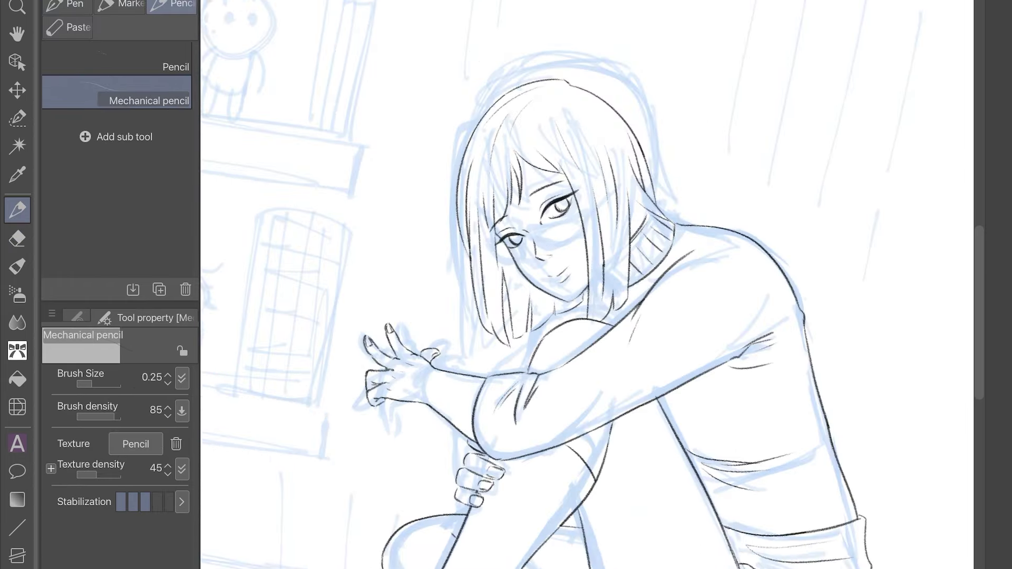
Erase a small area of the line art around the woman's face and hair and re-ink it with short Mechanical pencil strokes
scroll(612, 248, "up", 3)
key("e")
left_click_drag(506, 393, 540, 437)
key("p")
left_click_drag(477, 429, 502, 432)
mouse_move(560, 369)
left_mouse_down()
mouse_move(521, 416)
mouse_move(522, 443)
left_mouse_up()
left_click_drag(540, 382, 480, 408)
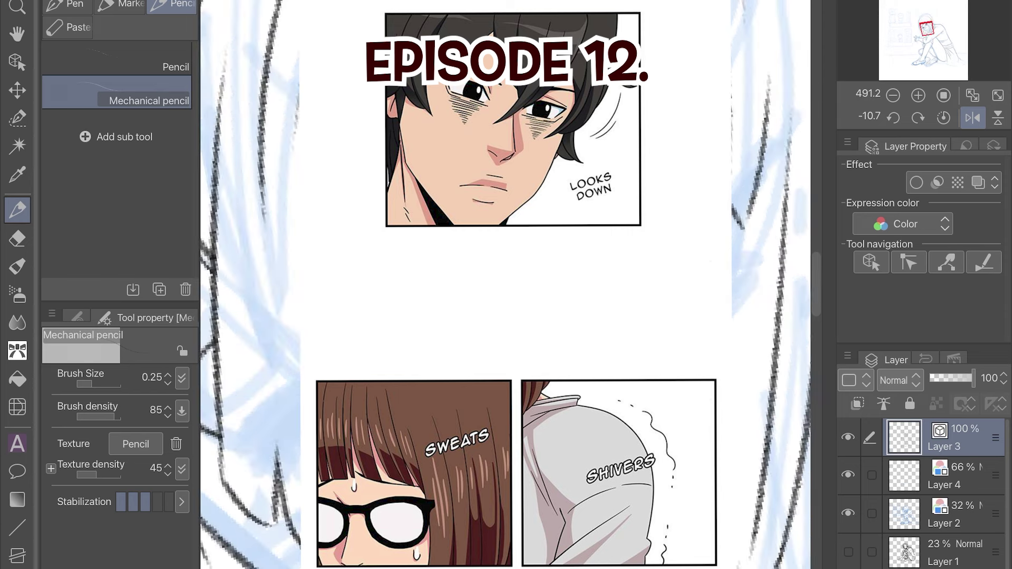
Place a horizontal guide ruler on the canvas for the background
scroll(506, 284, "down", 10)
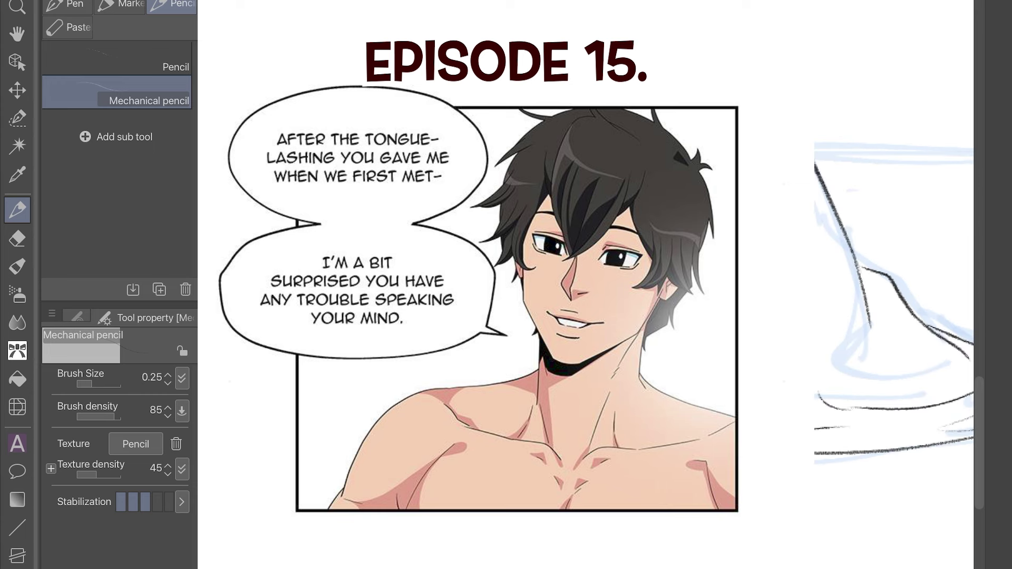
key("e")
scroll(896, 285, "up", 5)
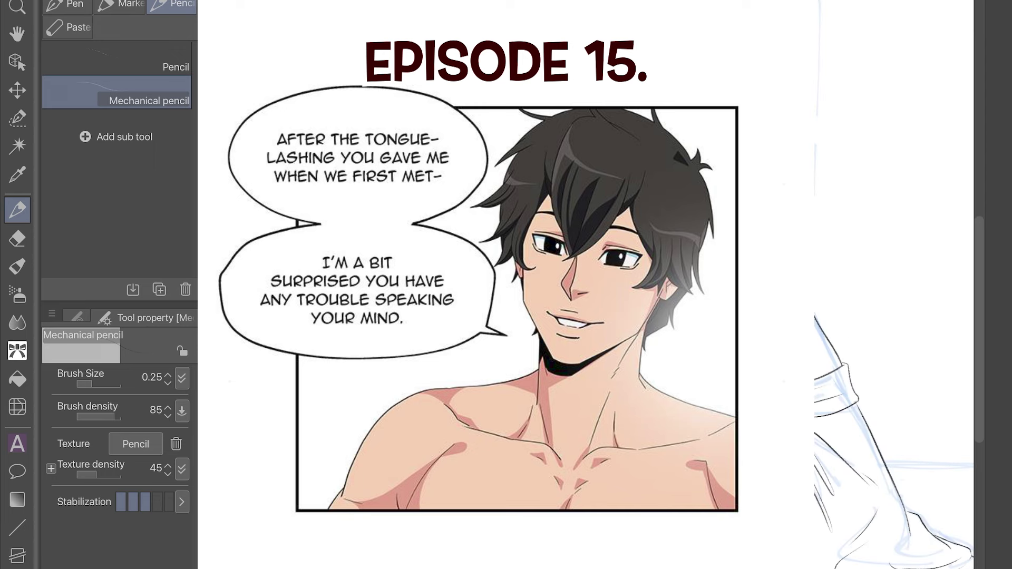
scroll(896, 285, "up", 5)
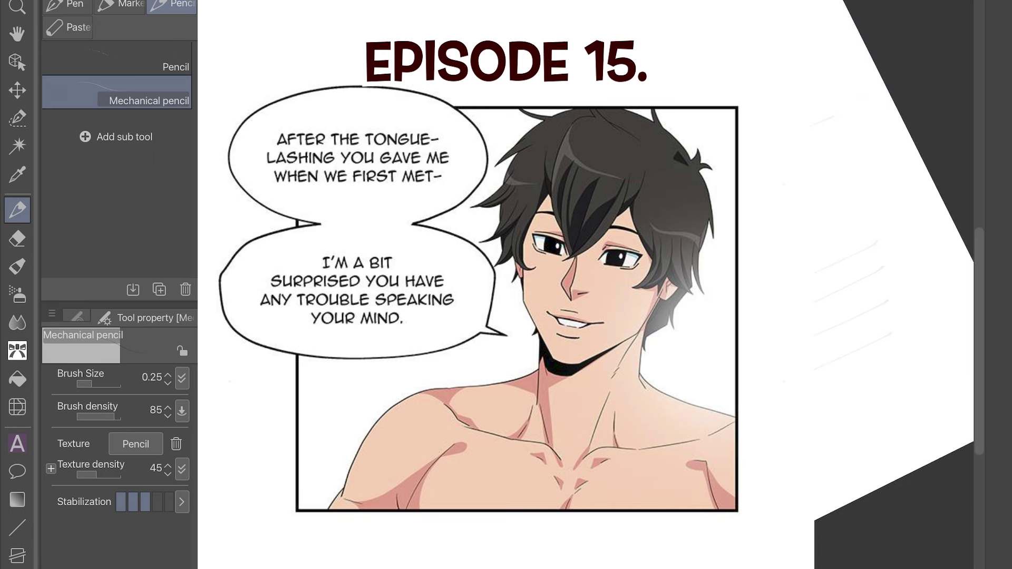
scroll(896, 284, "up", 5)
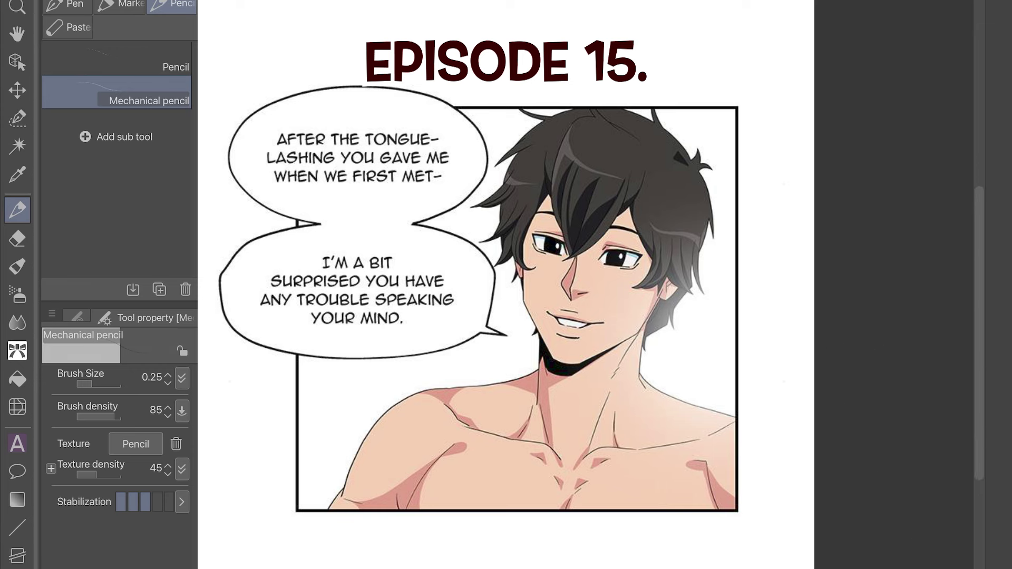
key("u")
key("u")
left_click(116, 192)
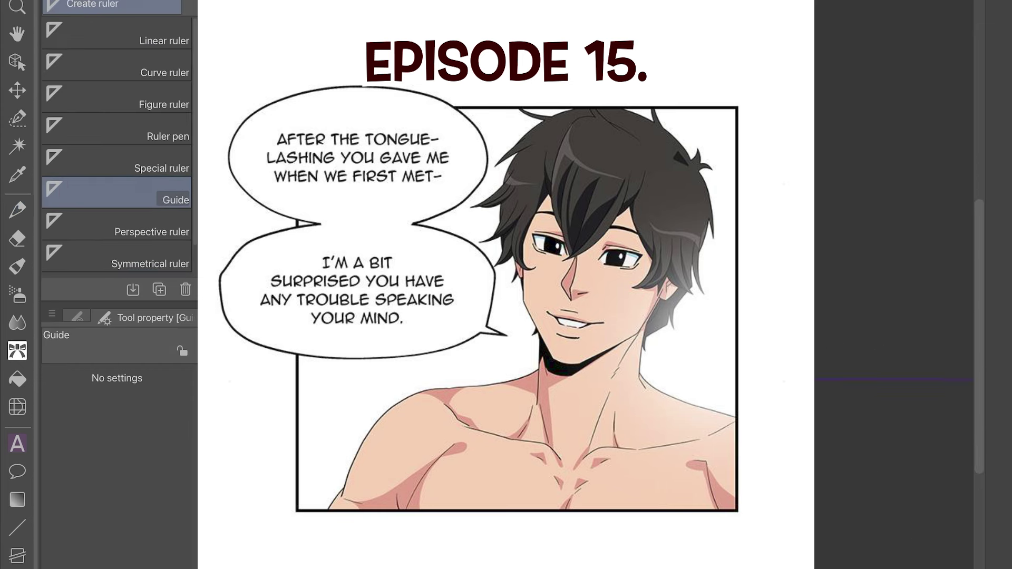
Add more horizontal guides along the edges of the sketched background shelves and return to Layer 3 with the Mechanical pencil
key("p")
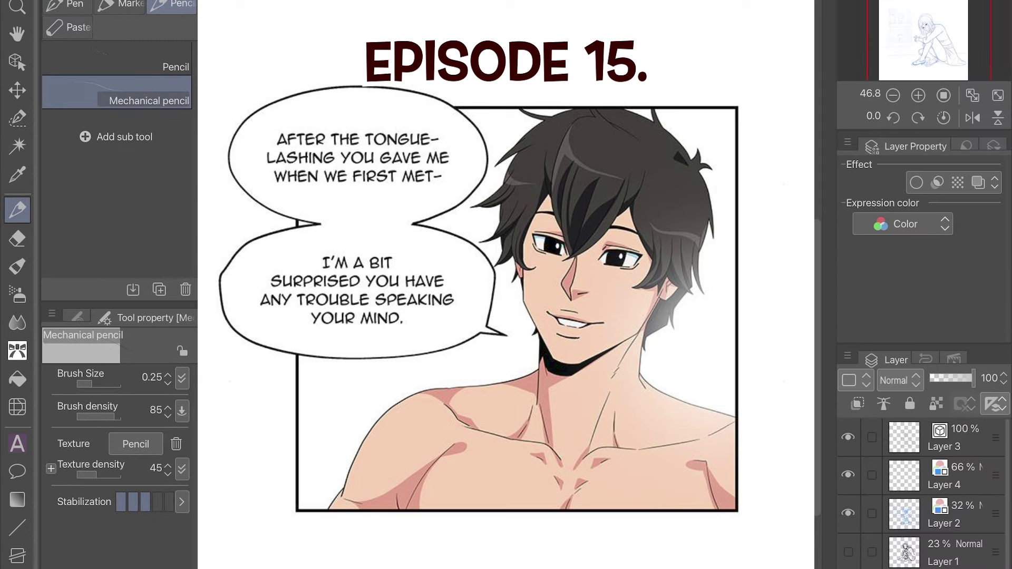
left_click(944, 437)
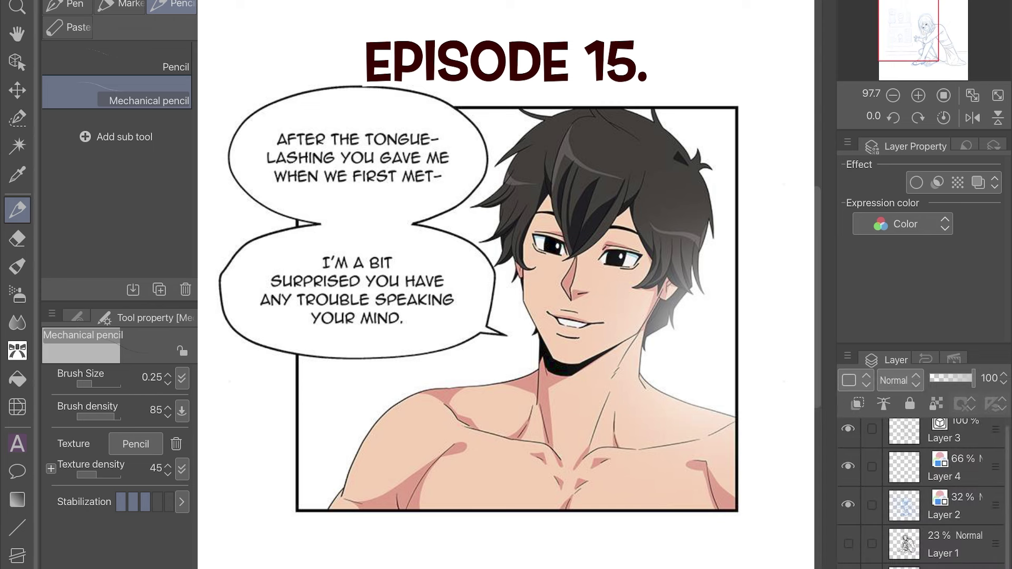
key("u")
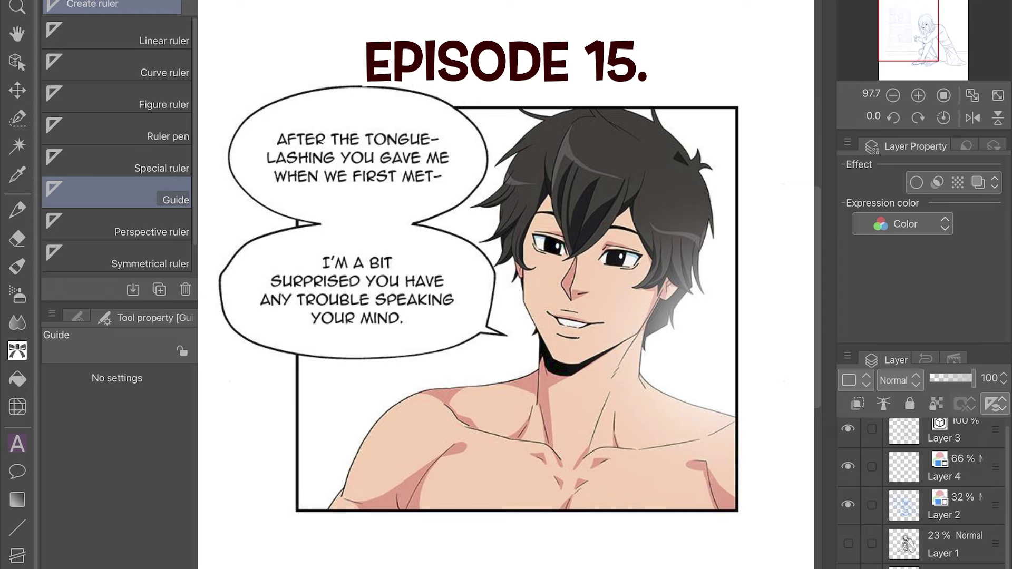
key("p")
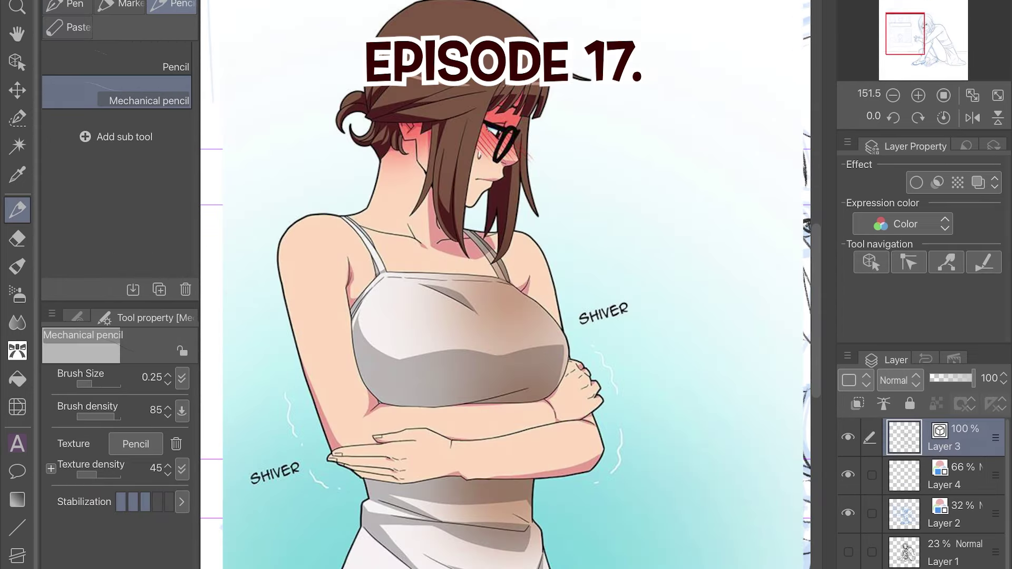
Ink the straight edges at the end of the background shelf along the guides, cleaning them up with the Hard eraser
scroll(506, 285, "up", 2)
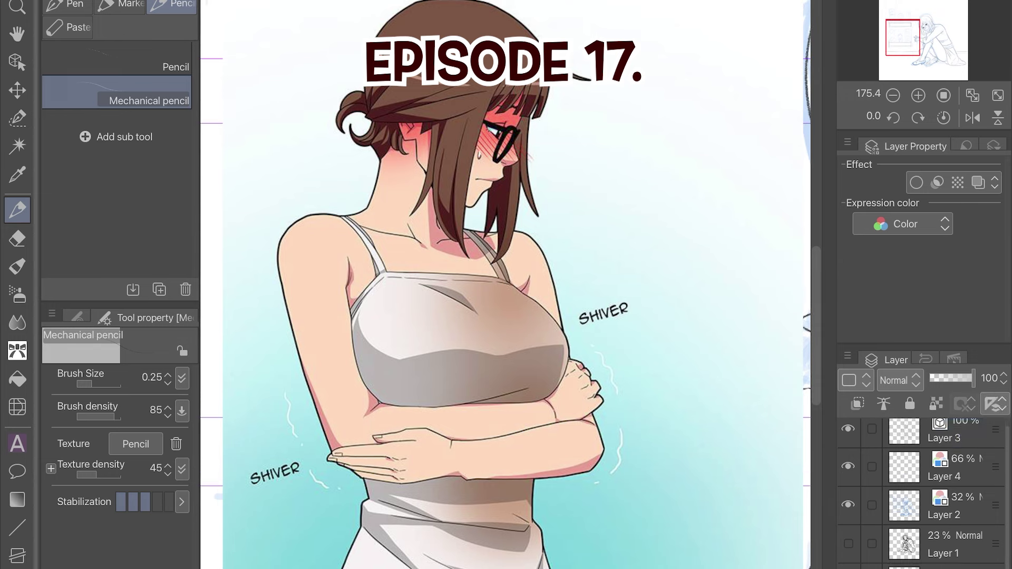
key("e")
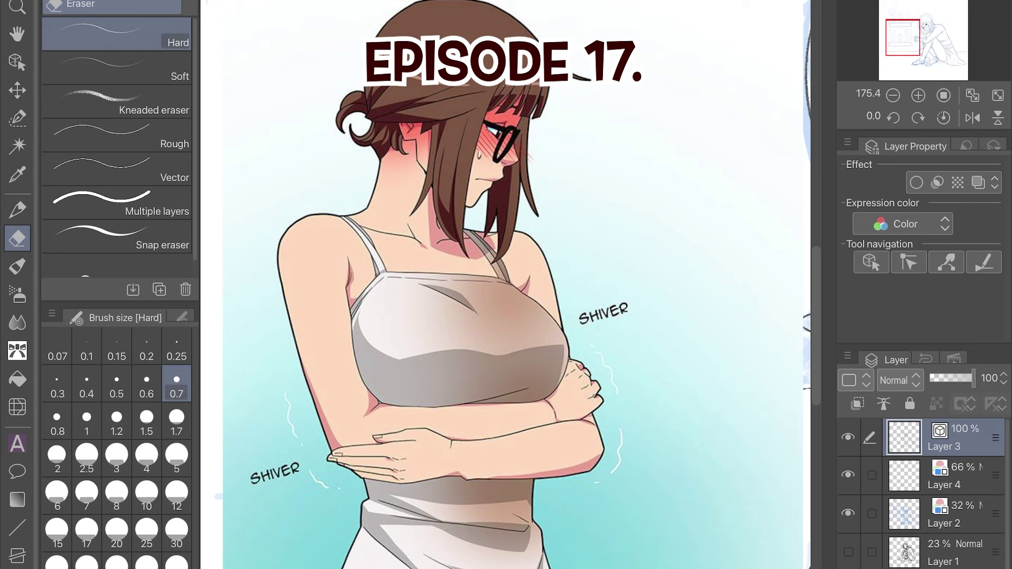
key("p")
scroll(506, 285, "down", 2)
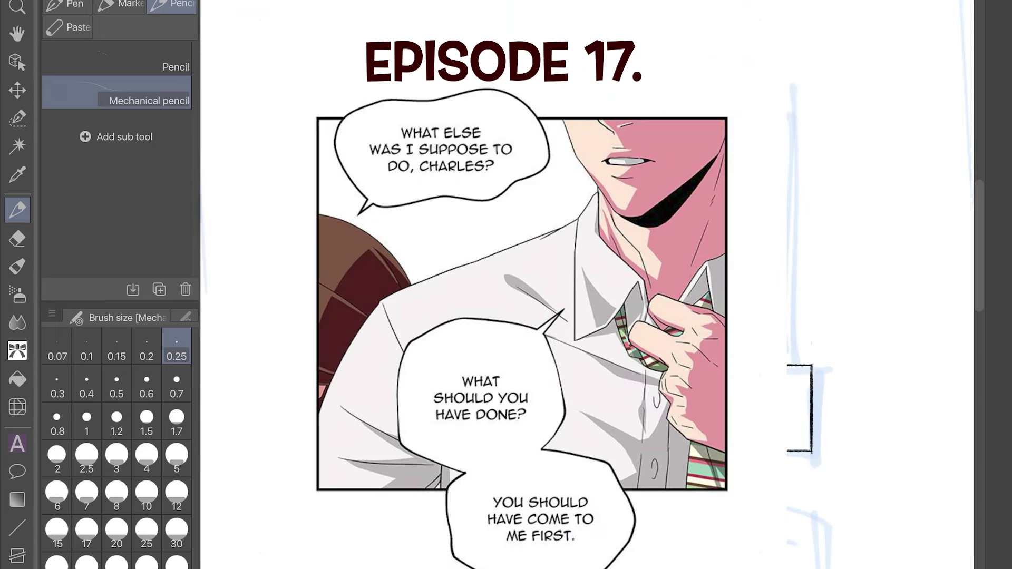
Set the Mechanical pencil's brush size to 0.4 and strengthen the background shelf's outline, erasing stray line ends
left_click(86, 388)
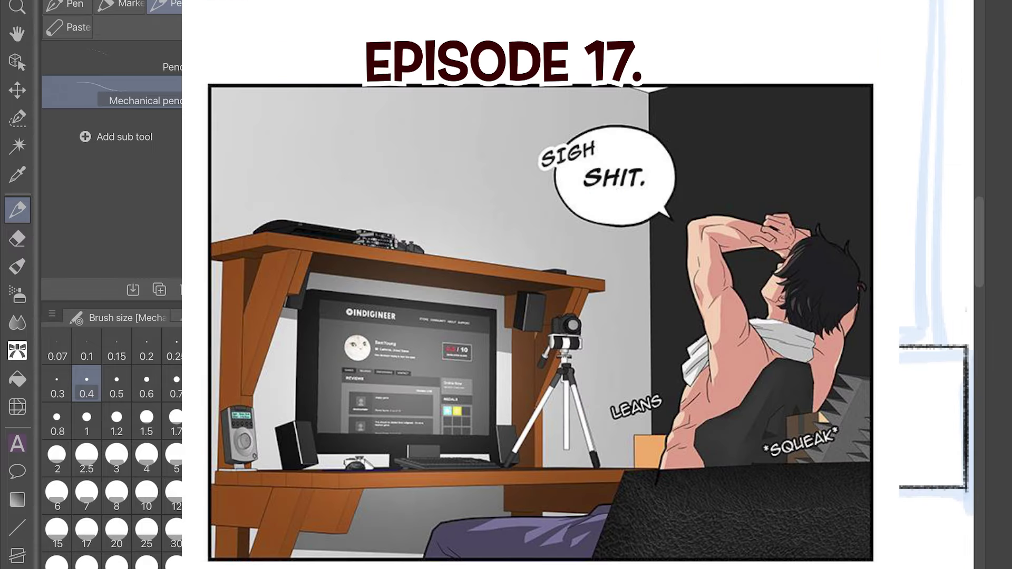
key("m")
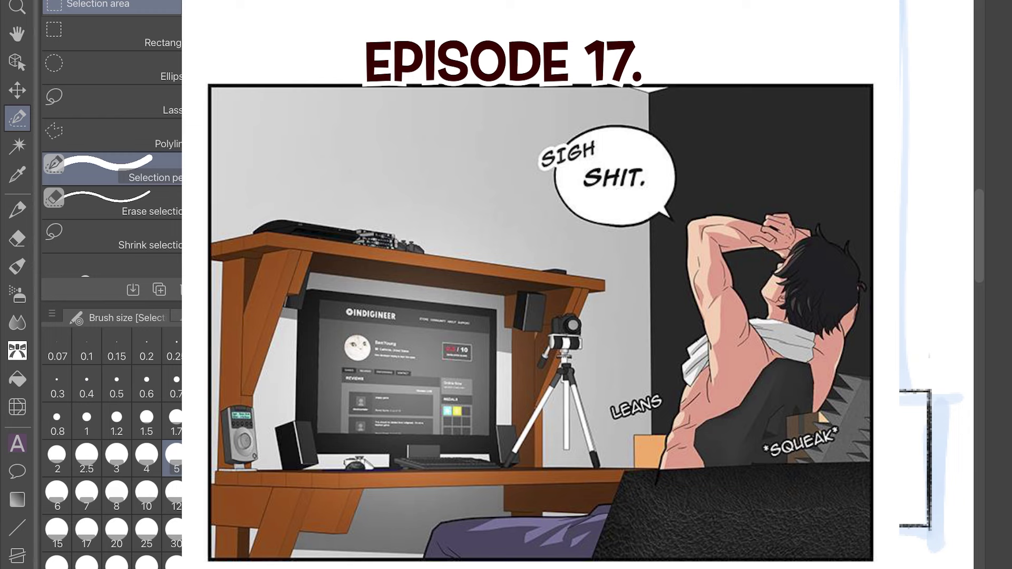
key("p")
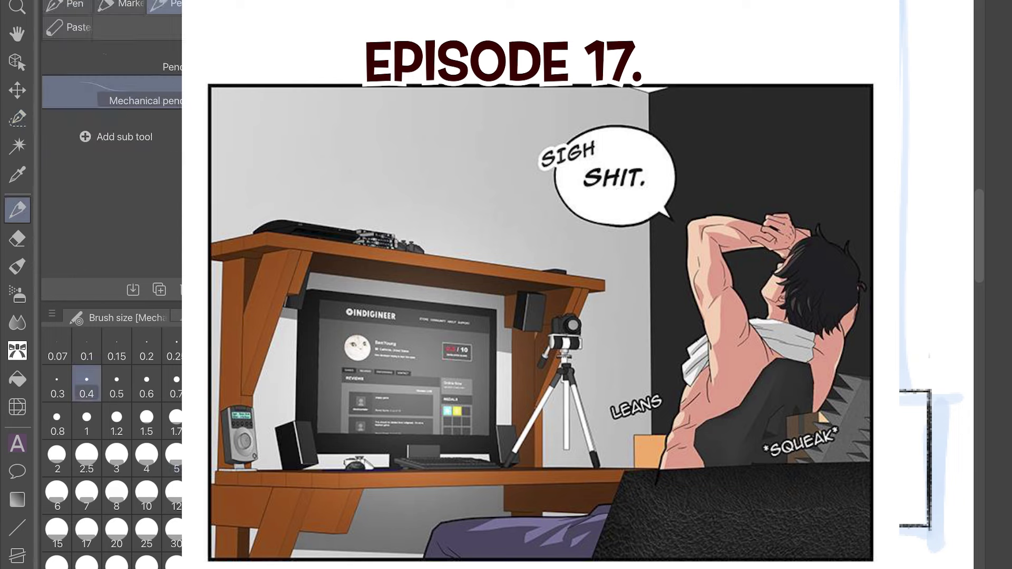
key("e")
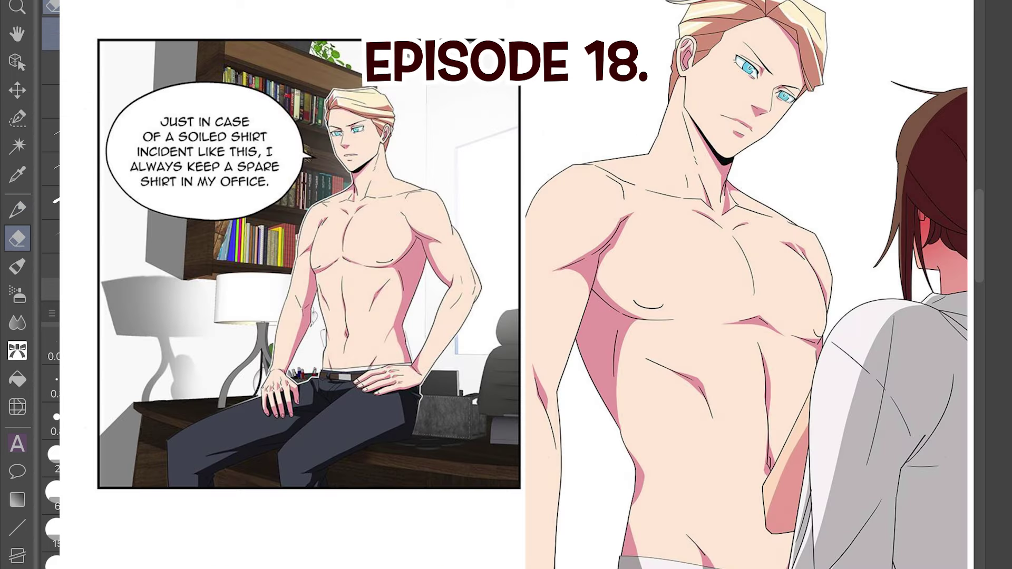
key("p")
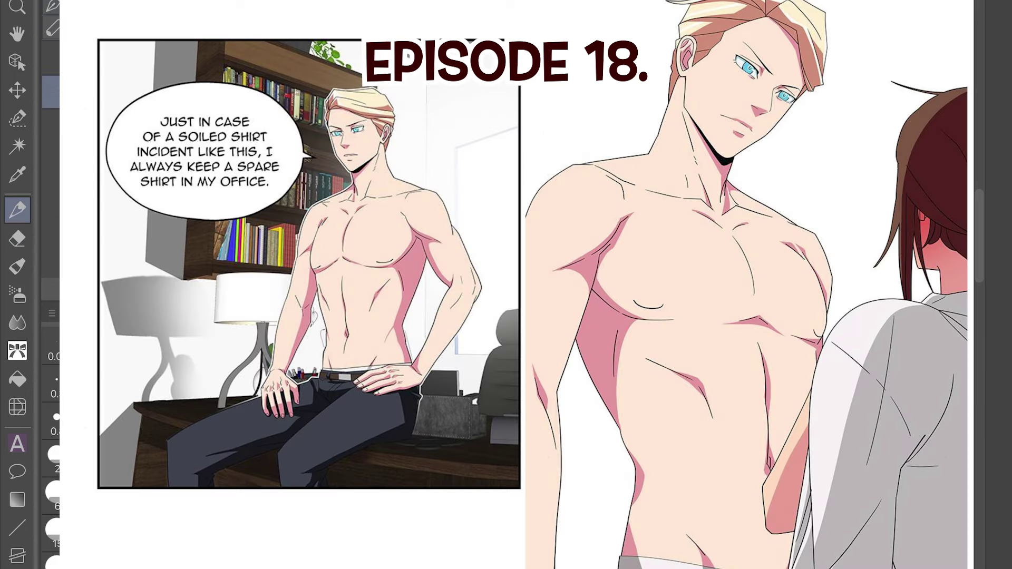
Ink the oval head of the small figurine on the background shelf and clean up its outline with the Hard eraser
scroll(516, 285, "up", 2)
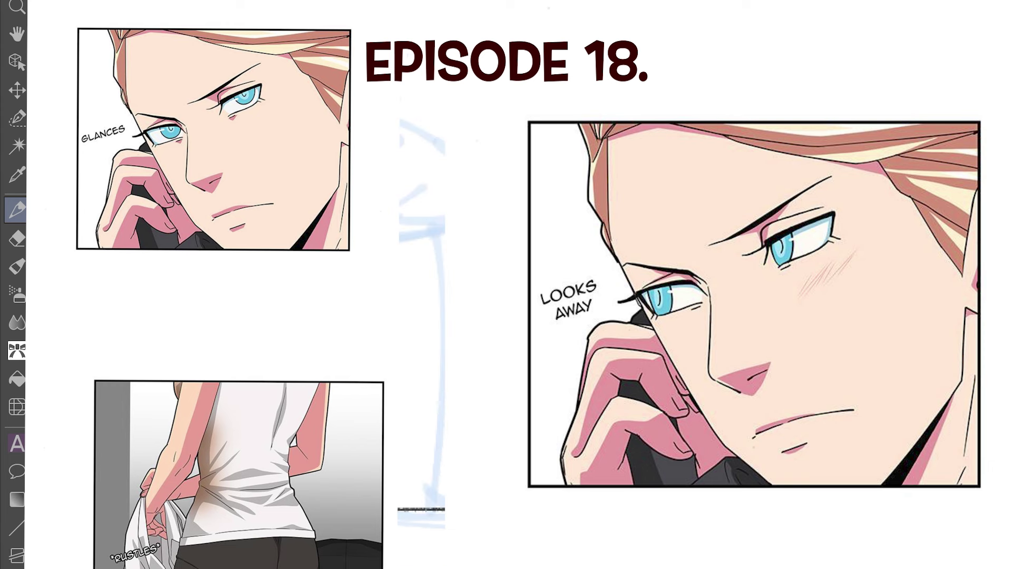
key("m")
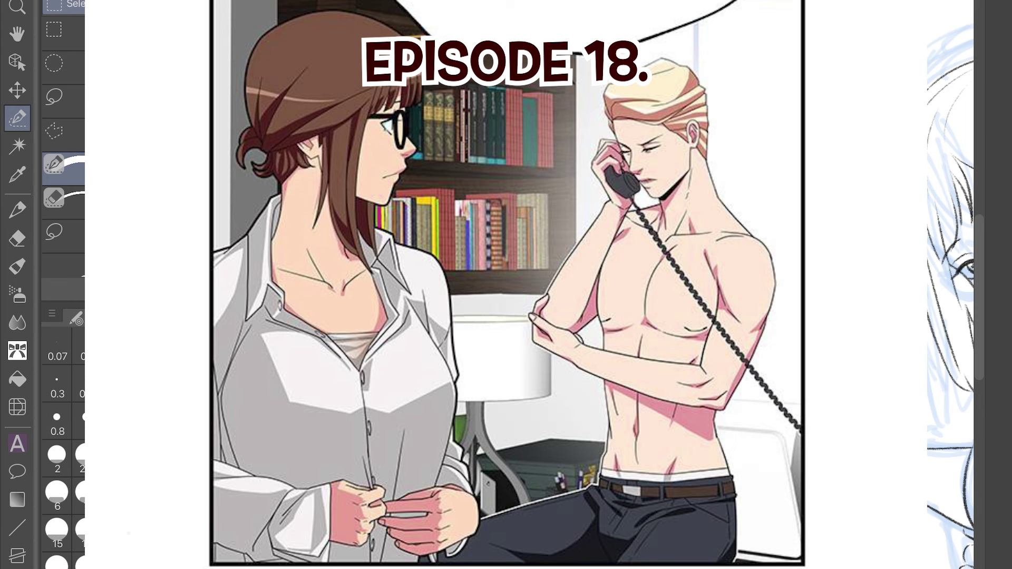
key("e")
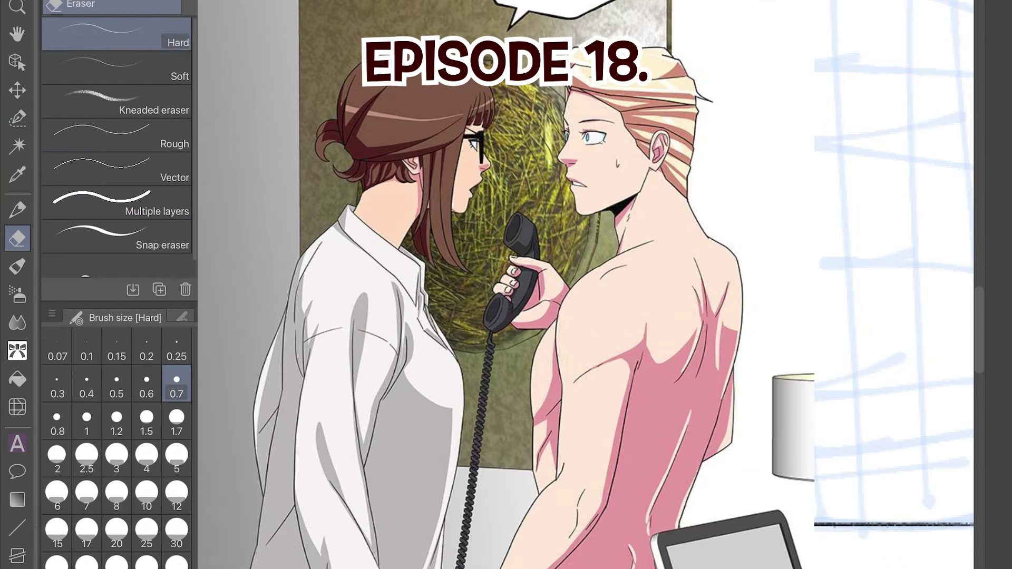
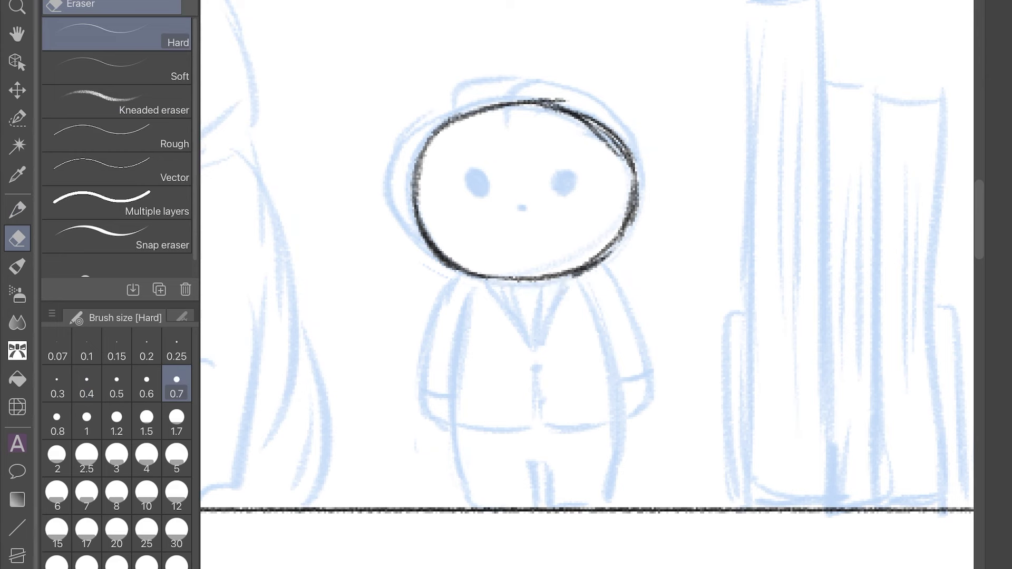
left_click_drag(561, 285, 614, 248)
mouse_move(622, 158)
left_mouse_down()
mouse_move(572, 117)
mouse_move(590, 136)
left_mouse_up()
Ink the figurine's eyes, nose and hair over the blue sketch with the Mechanical pencil
key("p")
left_click_drag(471, 168, 474, 174)
left_click_drag(556, 168, 560, 170)
left_click_drag(521, 206, 525, 209)
left_click_drag(464, 129, 484, 110)
left_click_drag(493, 120, 496, 90)
left_click_drag(528, 105, 543, 90)
left_click_drag(552, 118, 601, 110)
left_click_drag(540, 93, 556, 86)
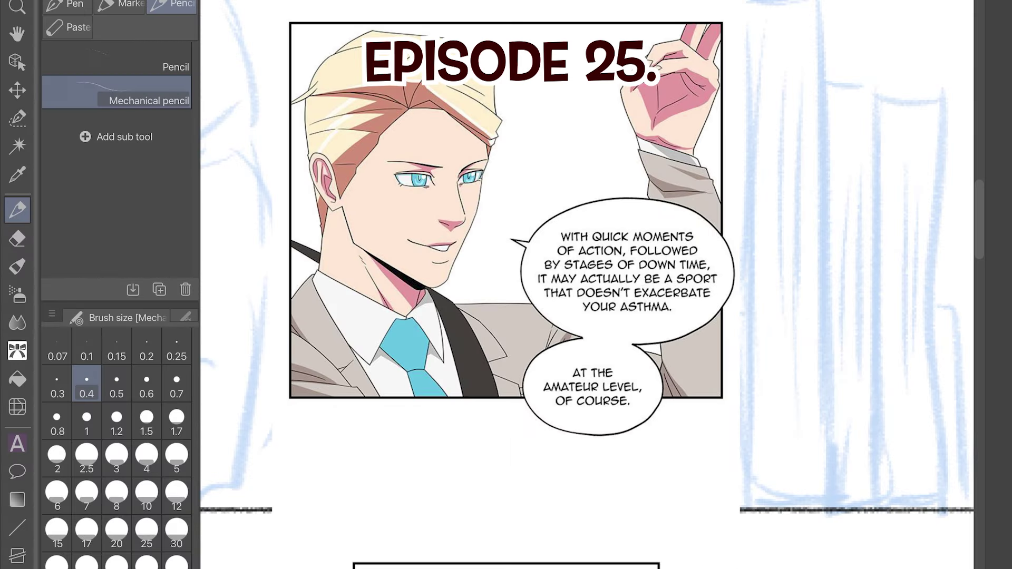
Ink the figurine's suit, tie, arms and legs with the Mechanical pencil at size 0.3, correcting lines with the Hard eraser
key("e")
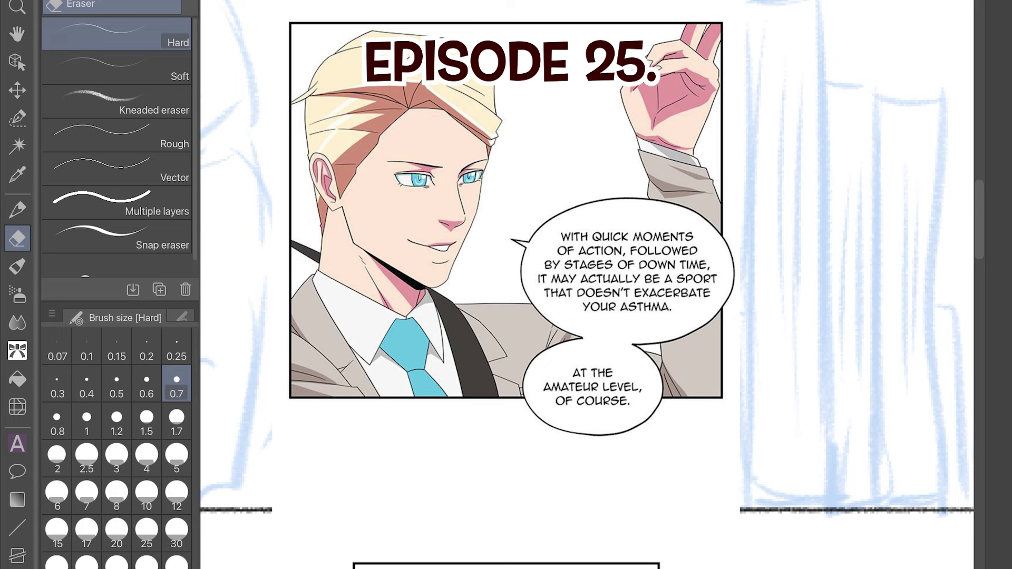
key("p")
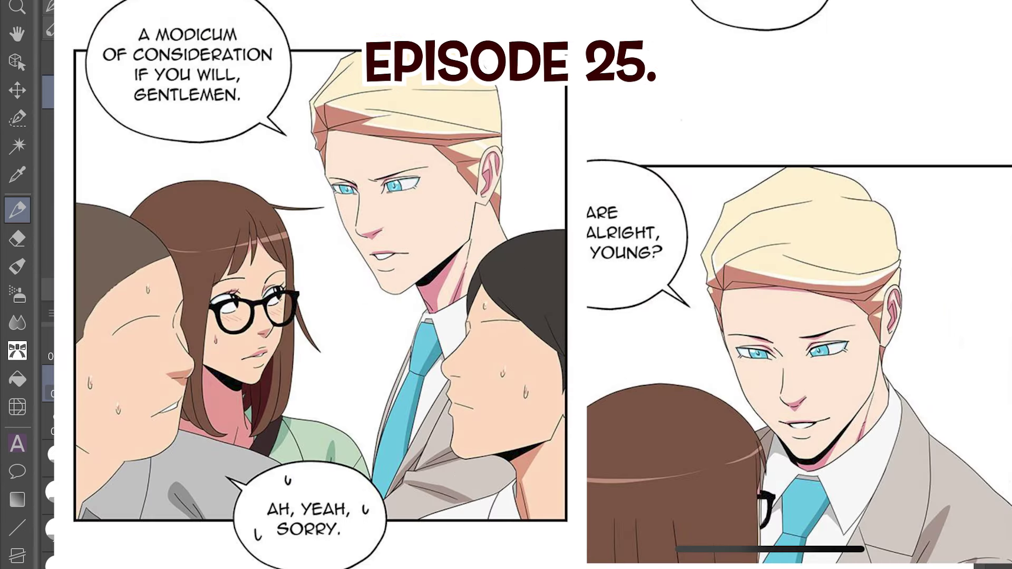
key("e")
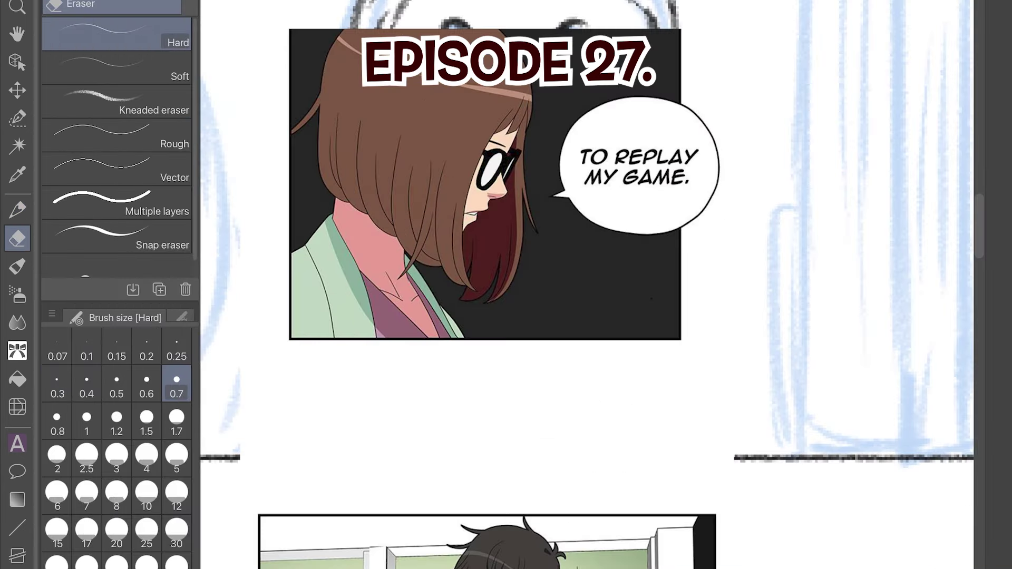
key("p")
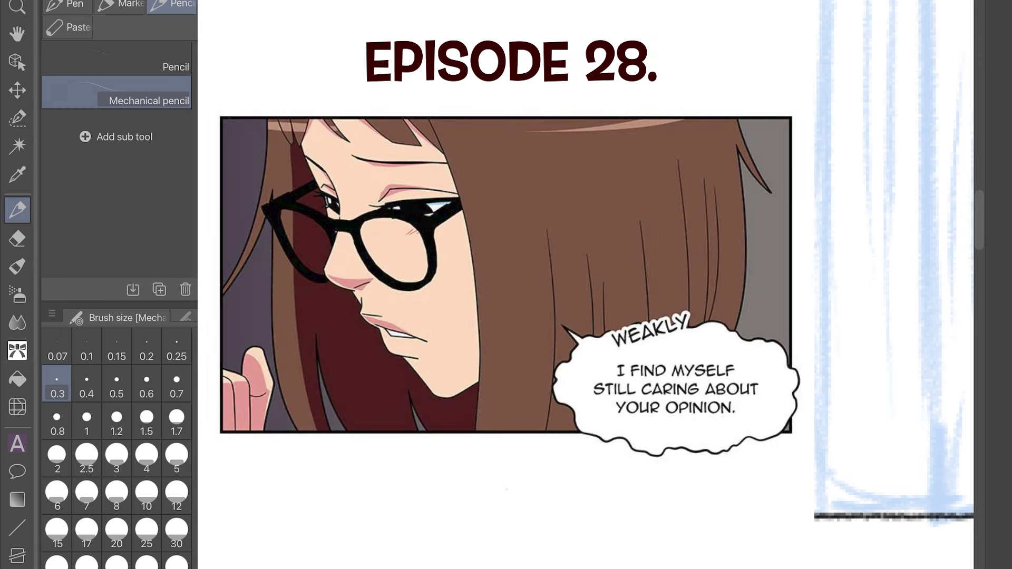
key("e")
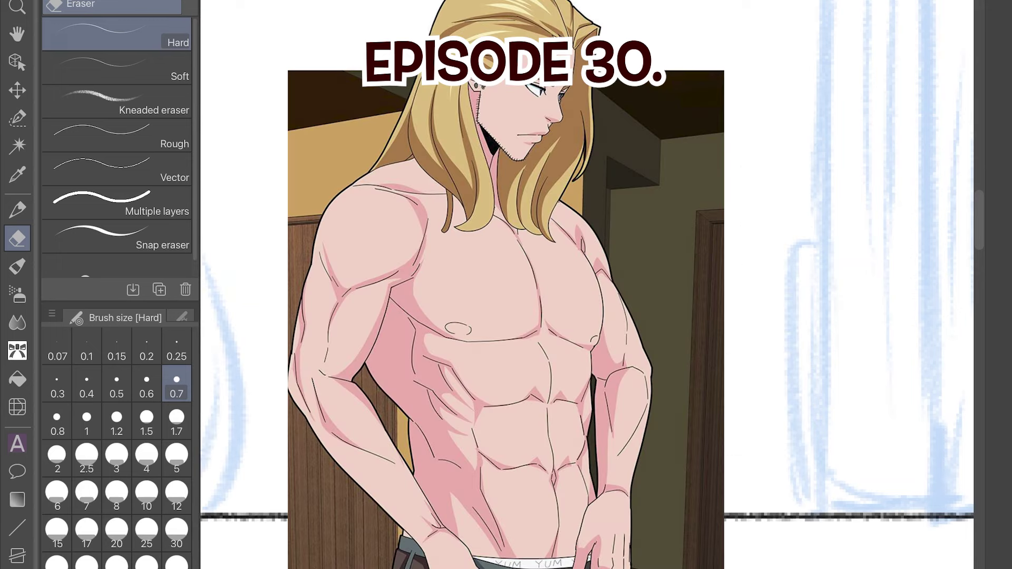
key("p")
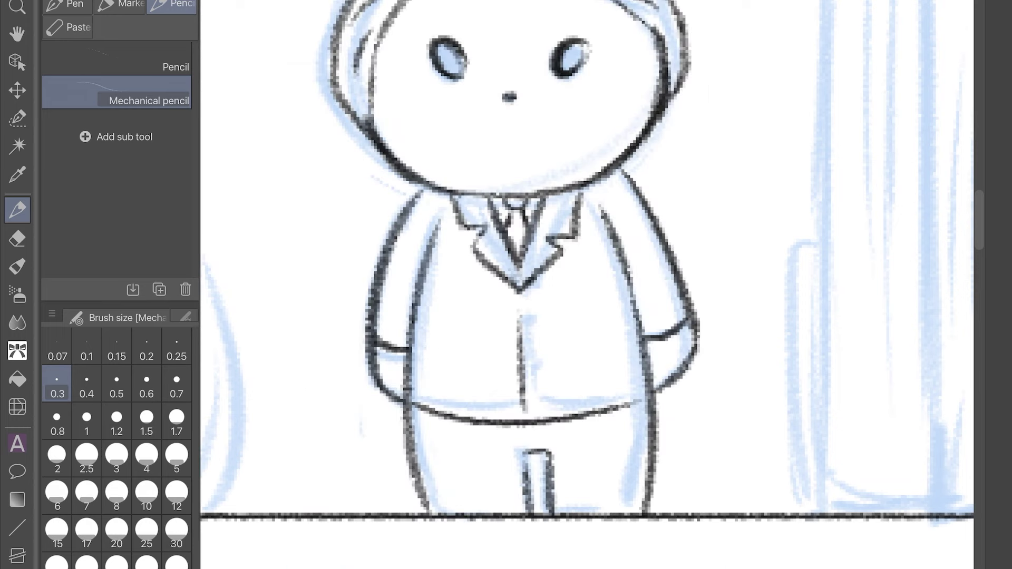
Adjust the inked line of the figurine's sleeve with the Operation tool and return to the Mechanical pencil
key("o")
left_click(390, 264)
left_click_drag(379, 316, 370, 318)
key("p")
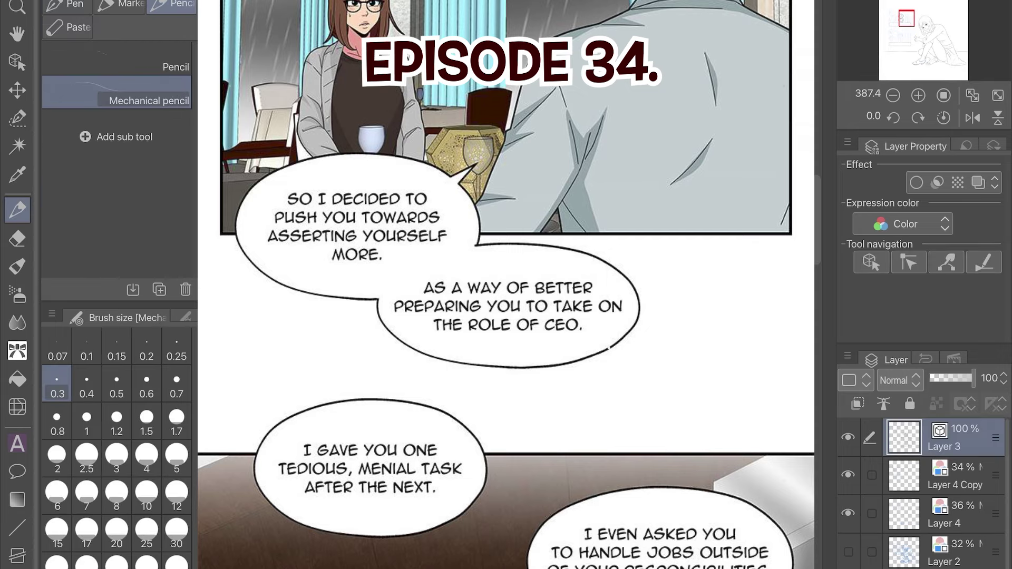
Set the Mechanical pencil to 0.25, ink the upright books along the guides and erase the overshooting line ends
left_click(176, 348)
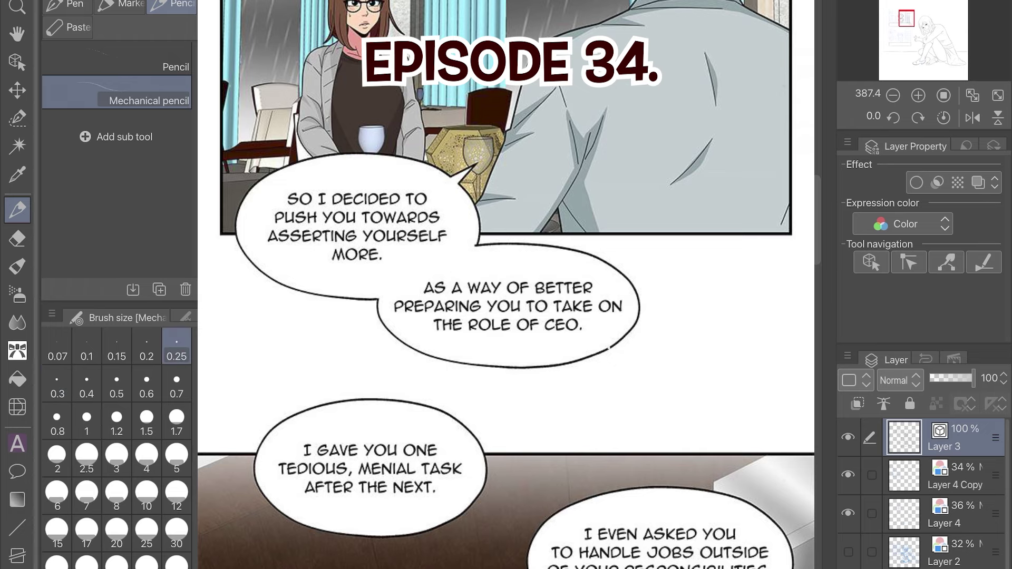
key("e")
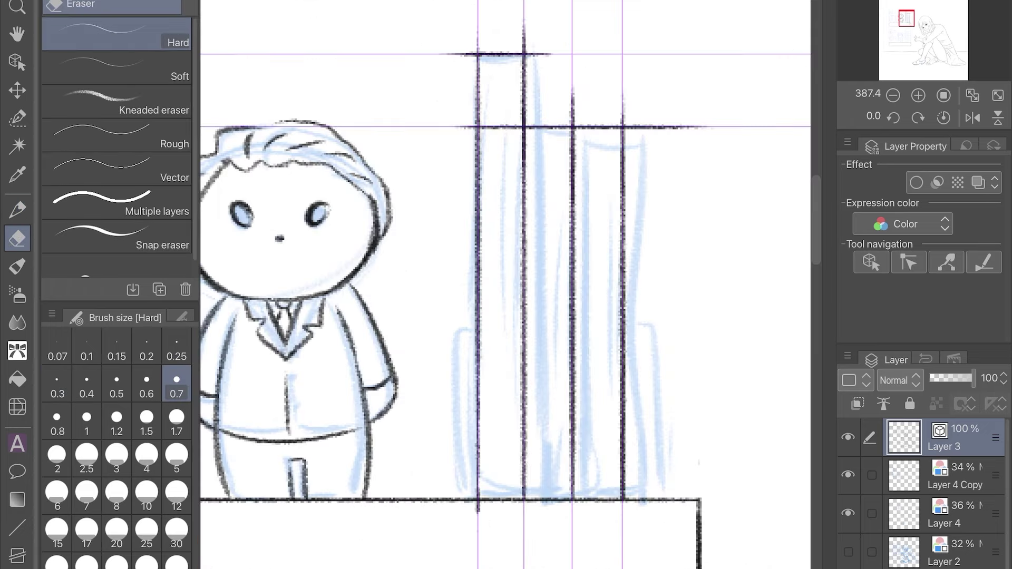
left_click_drag(443, 53, 477, 54)
mouse_move(461, 116)
left_mouse_down()
mouse_move(477, 129)
mouse_move(522, 127)
left_mouse_up()
key("p")
Close the low battery alert and clear the guide lines from the canvas through the layer options
scroll(924, 494, "down", 1)
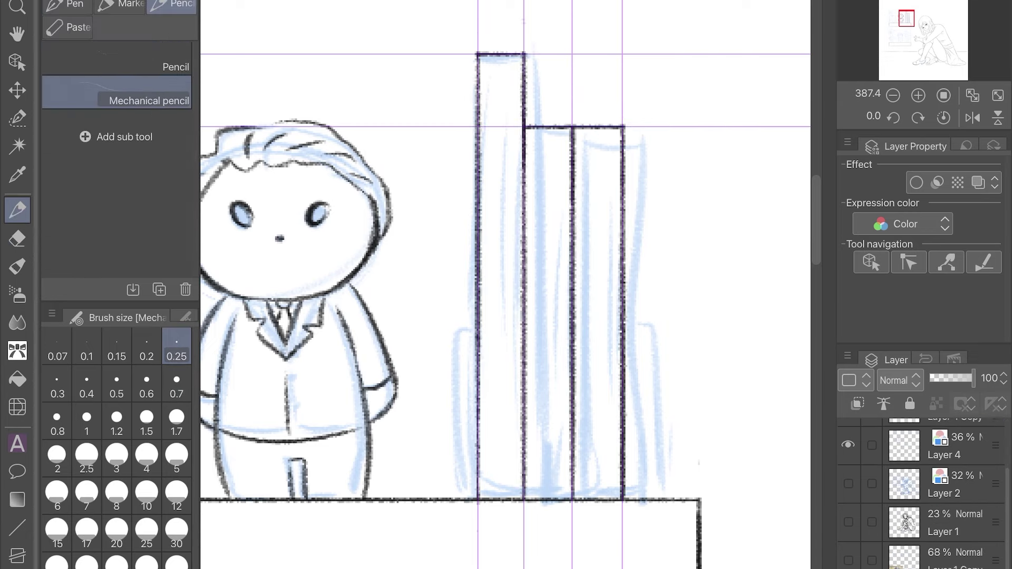
right_click(949, 464)
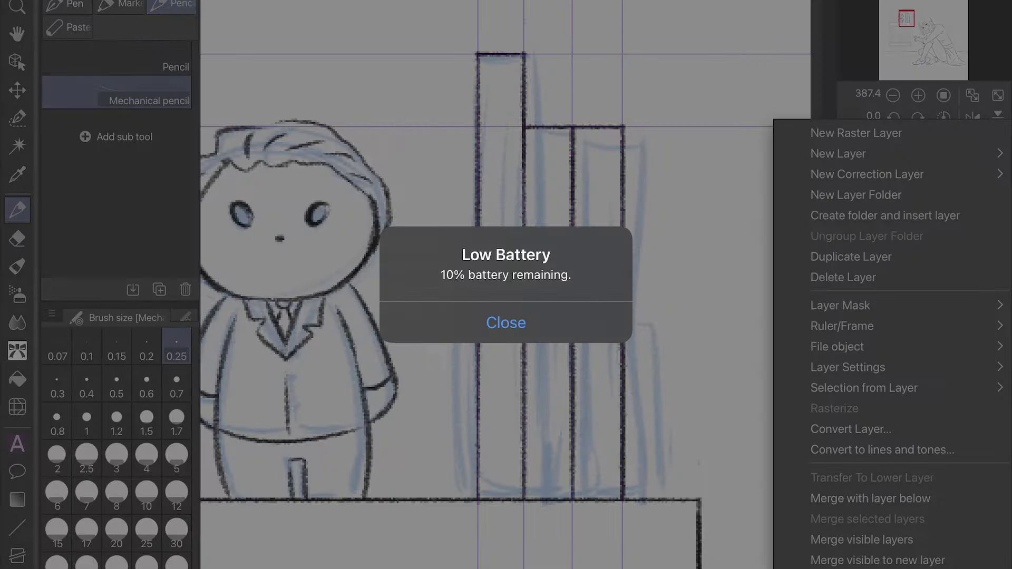
left_click(504, 321)
right_click(896, 554)
left_click(826, 466)
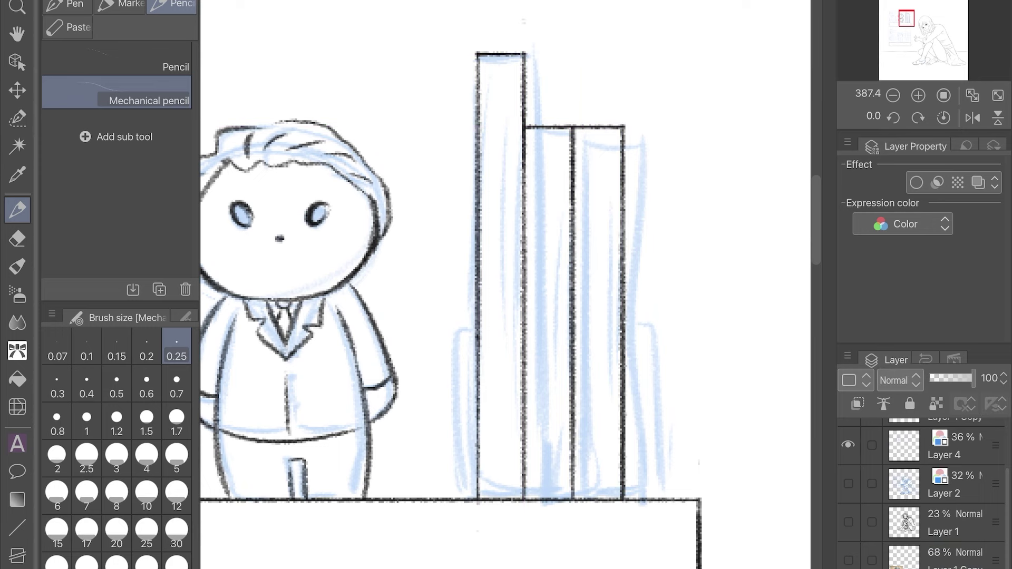
Ink the two short bookends beside the upright books, comparing the drawing without and with them
left_click_drag(474, 311, 462, 506)
left_click_drag(628, 310, 642, 509)
key("e")
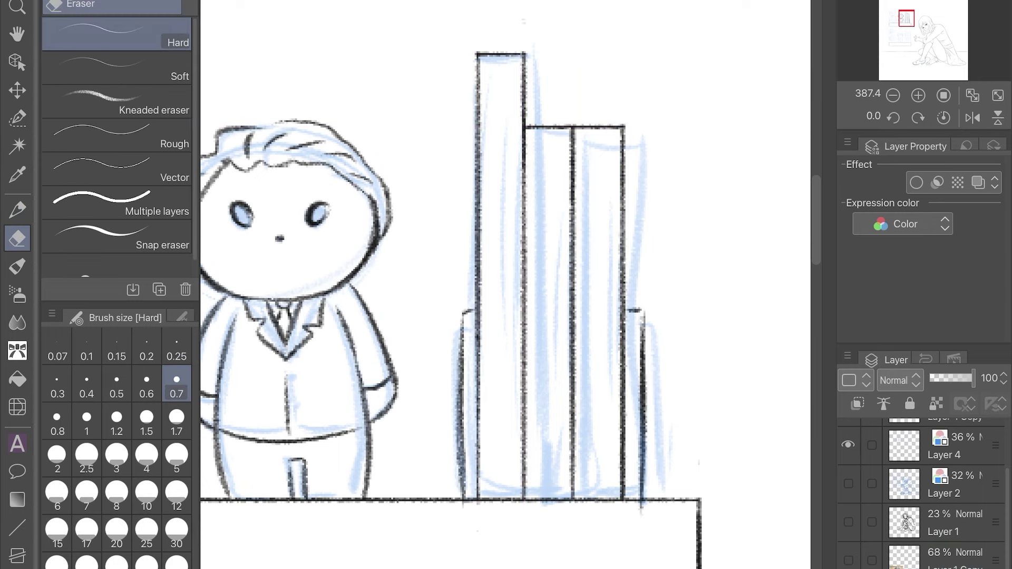
key("ctrl+z")
key("ctrl+z")
key("ctrl+y")
key("ctrl+y")
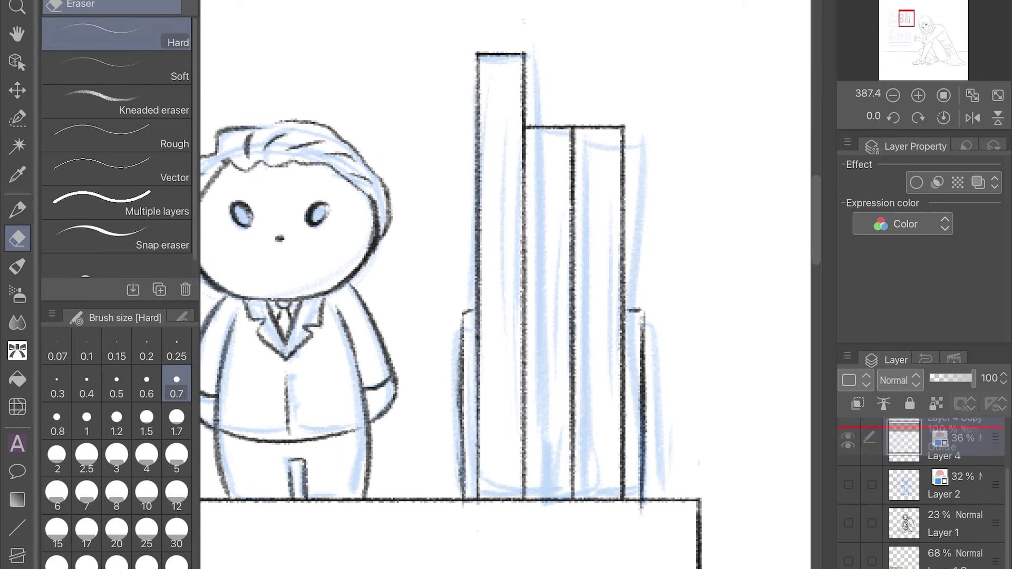
Place the Guide layer directly beneath Layer 3 and ink along the tallest book's edge
key("p")
left_click_drag(519, 77, 522, 266)
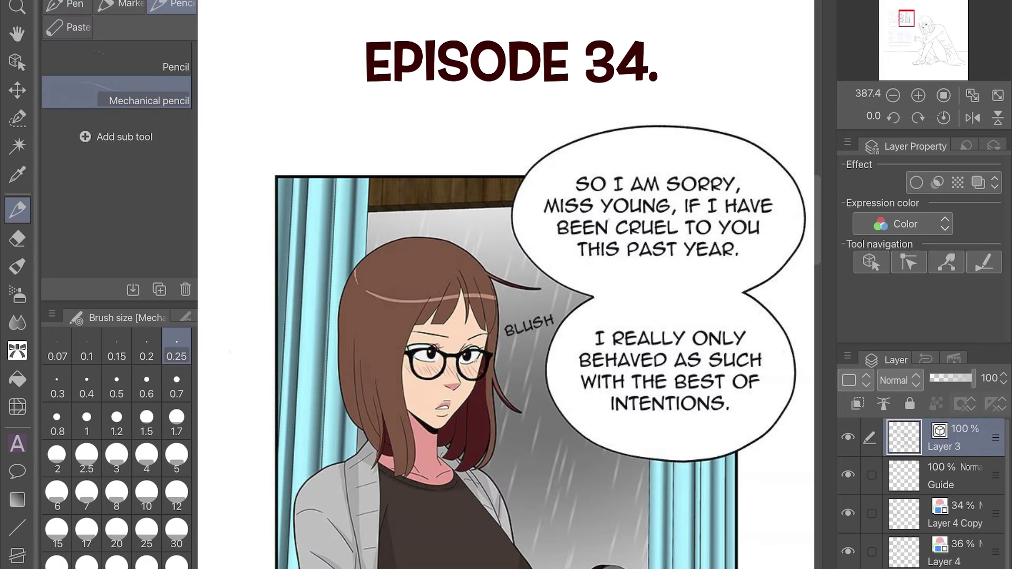
scroll(506, 284, "down", 3)
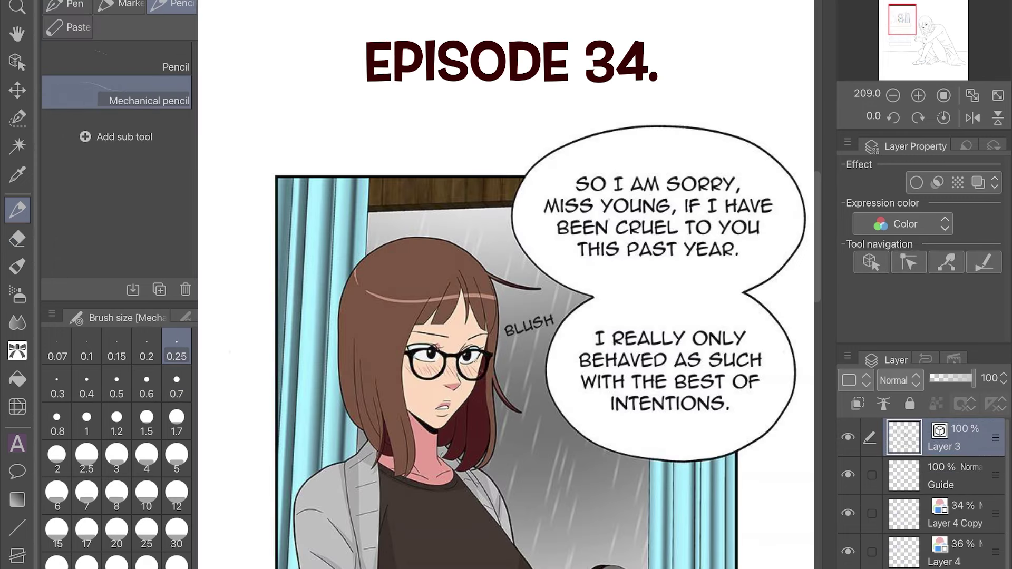
scroll(506, 284, "up", 1)
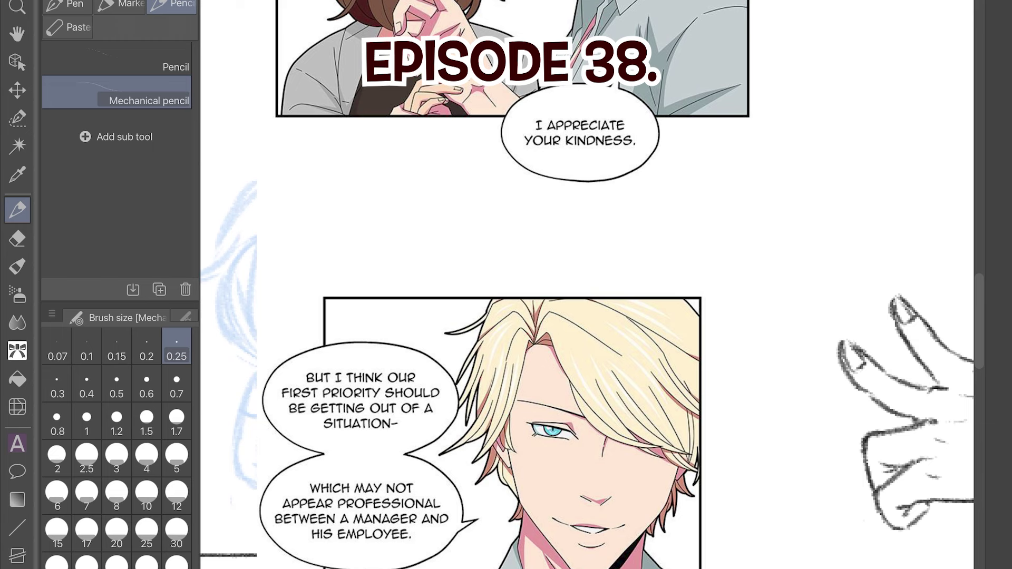
Ink the rounded outline and short inner lines of the object beside the lower shelf, correcting with the Hard eraser
key("e")
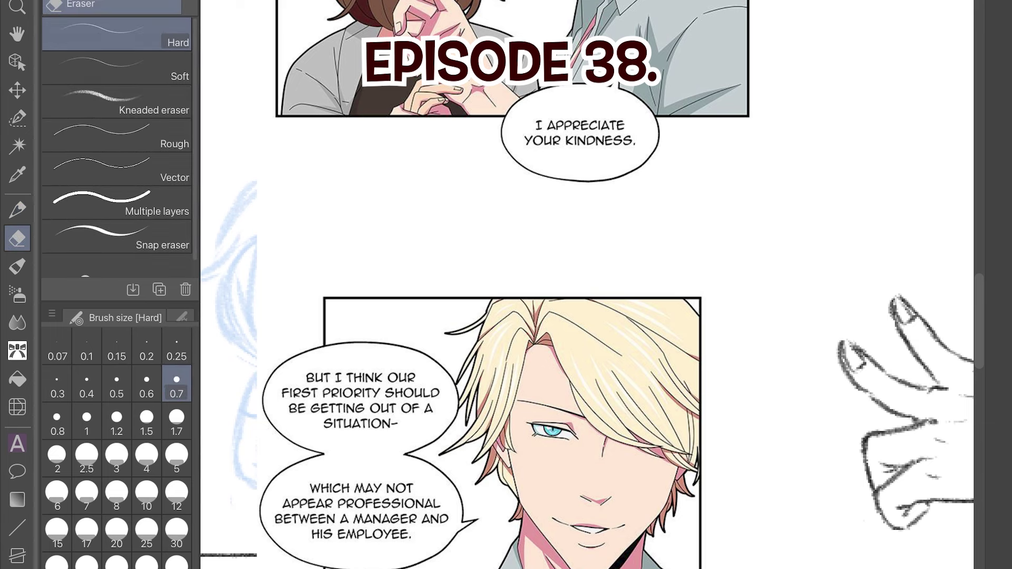
key("p")
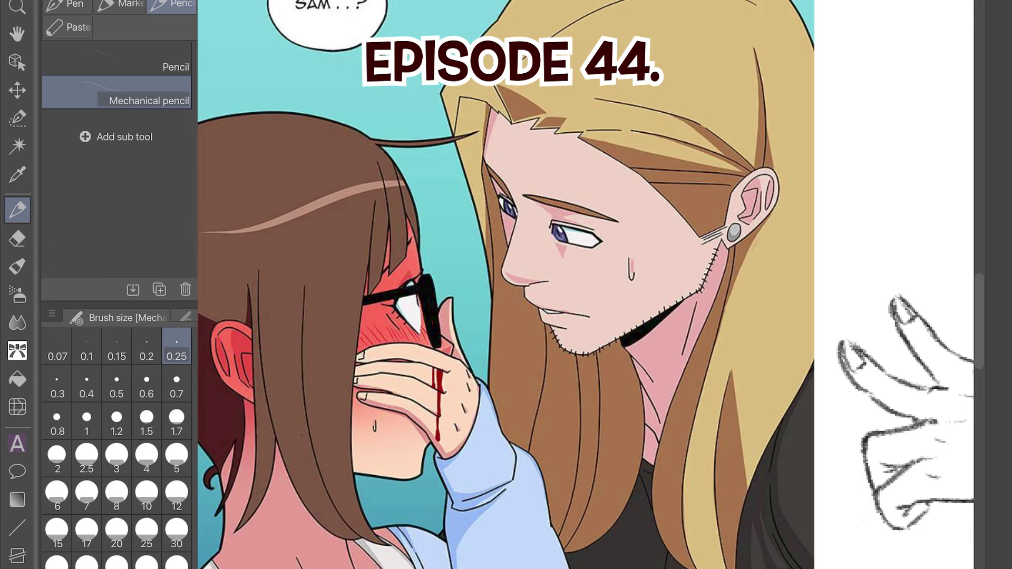
scroll(897, 285, "up", 5)
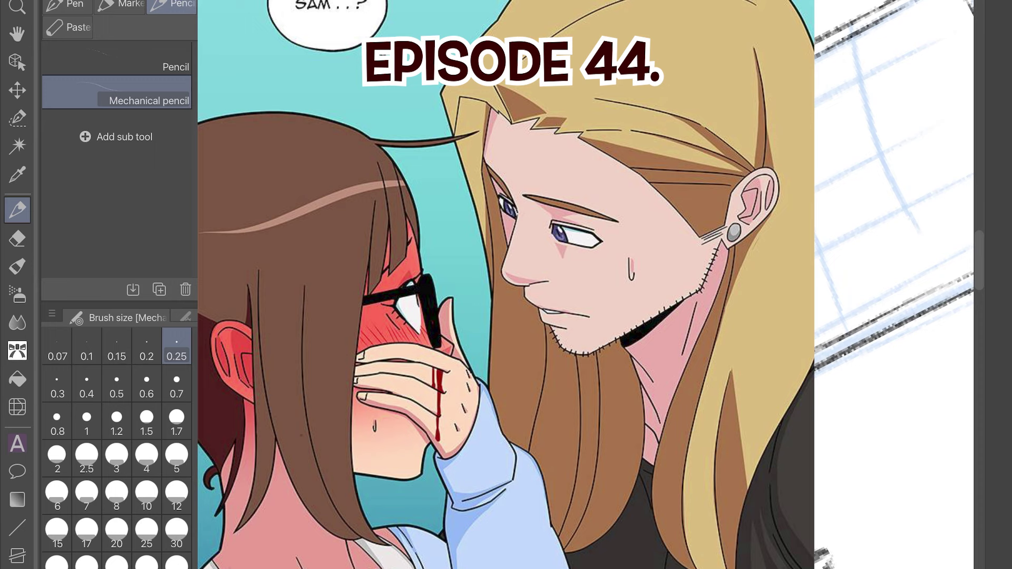
scroll(896, 285, "down", 5)
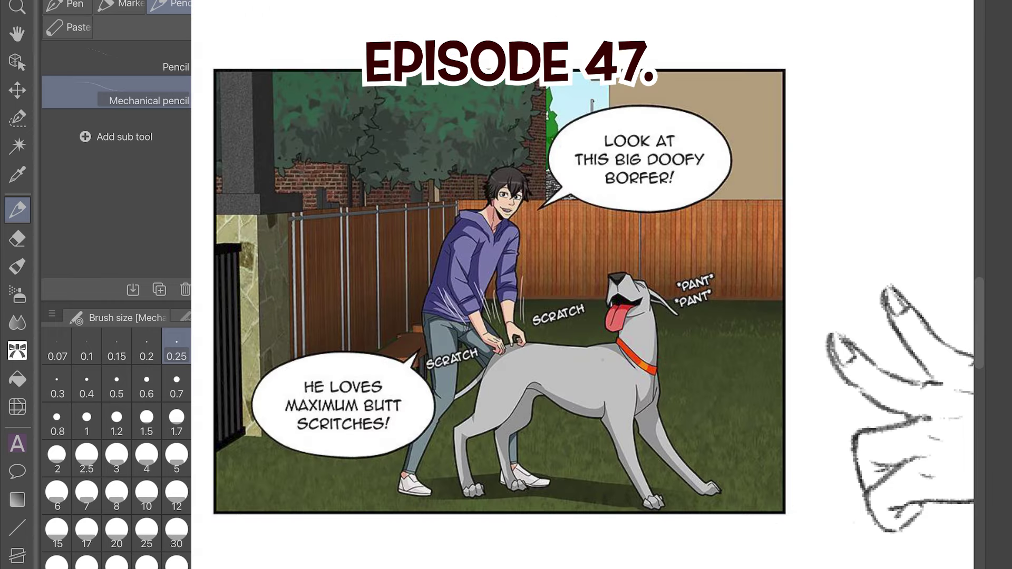
scroll(891, 285, "down", 5)
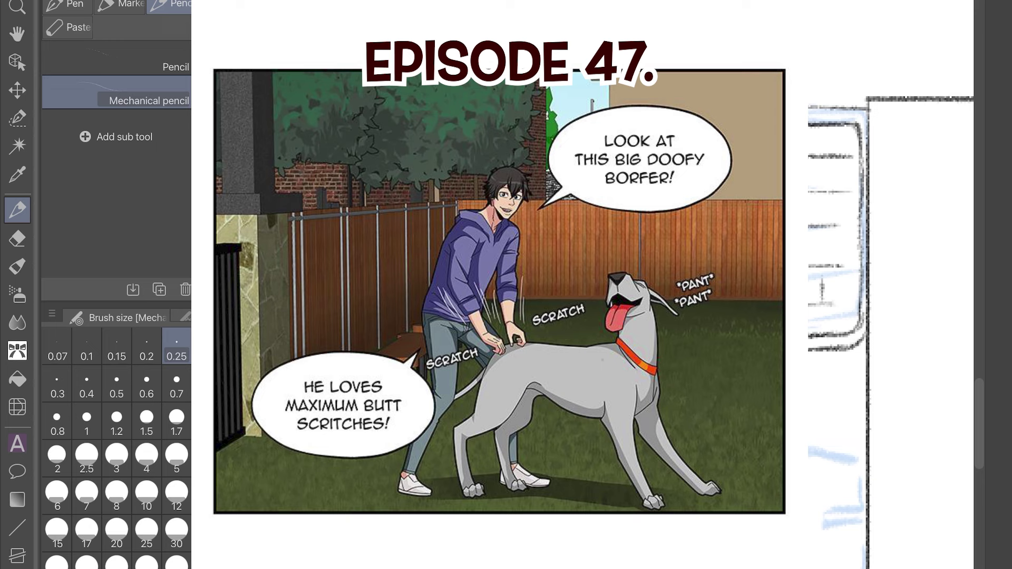
left_click_drag(810, 191, 809, 220)
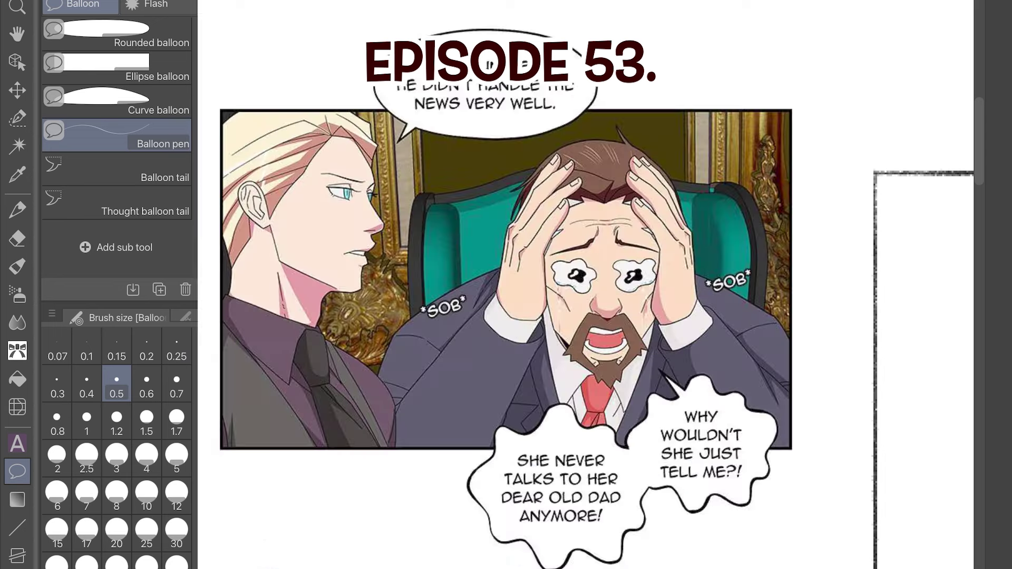
Ink the game controller's two round pads and the small buttons between them, switching between the Mechanical pencil and Hard eraser
key("u")
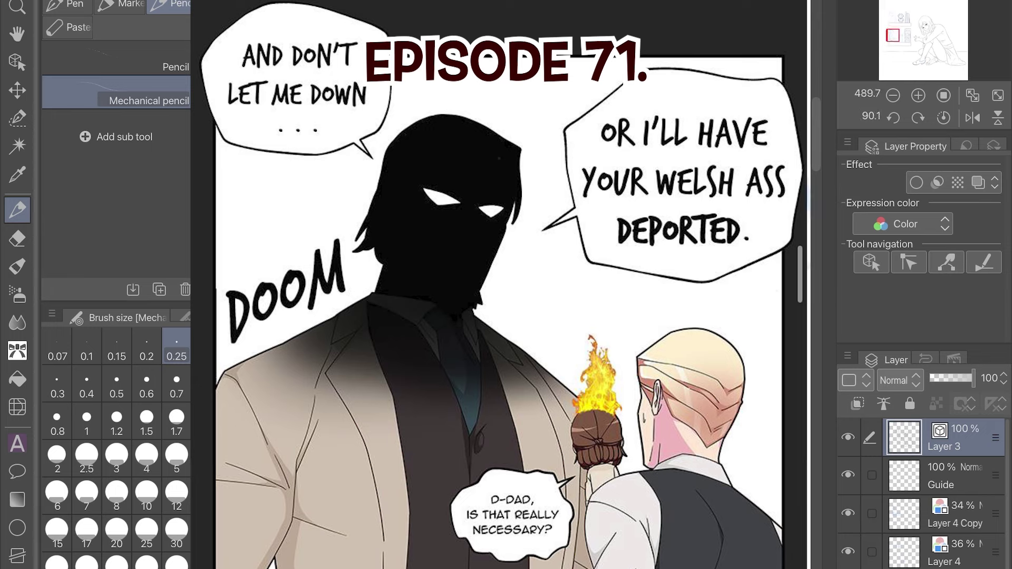
key("m")
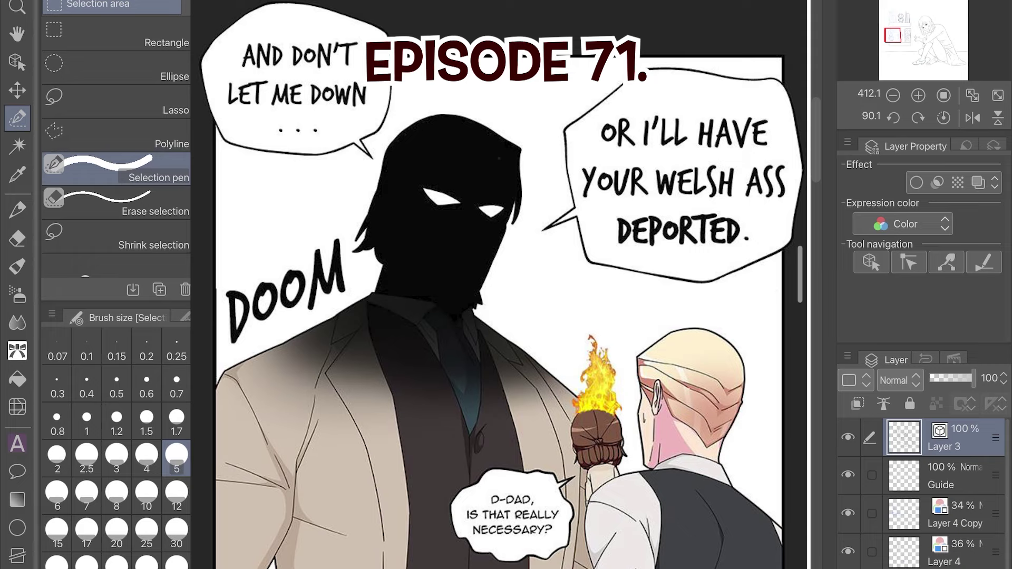
key("p")
key("e")
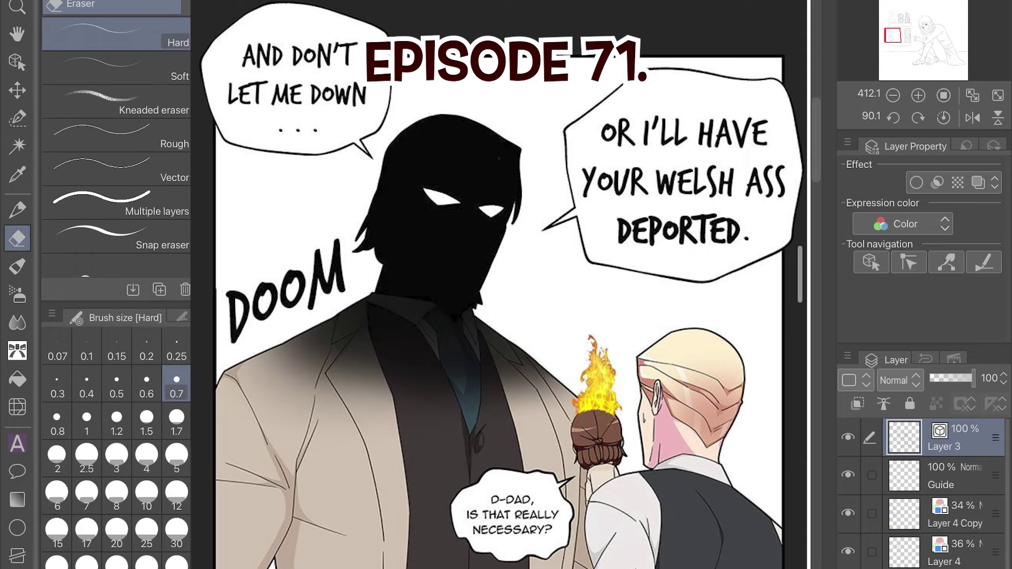
key("p")
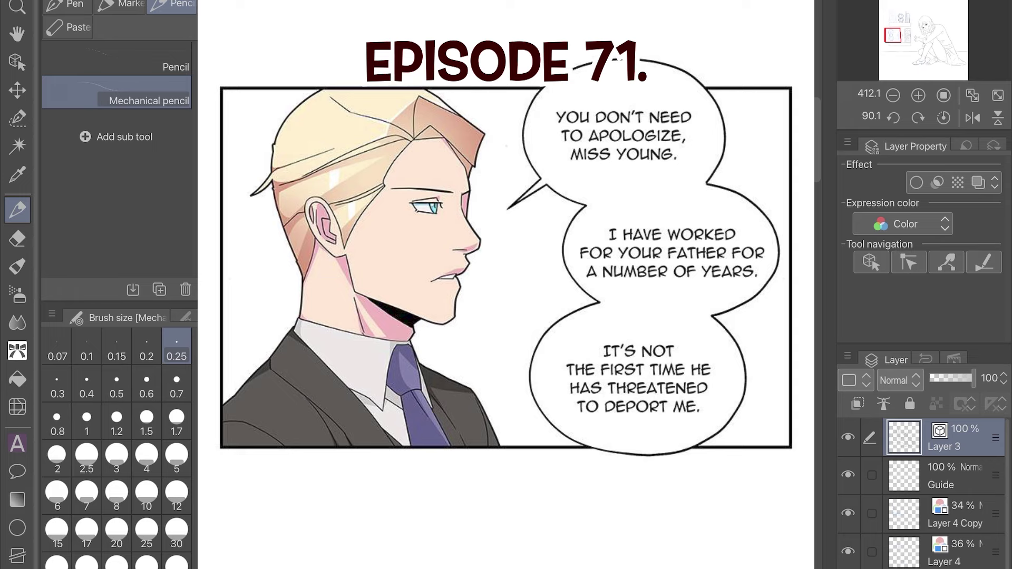
key("e")
key("p")
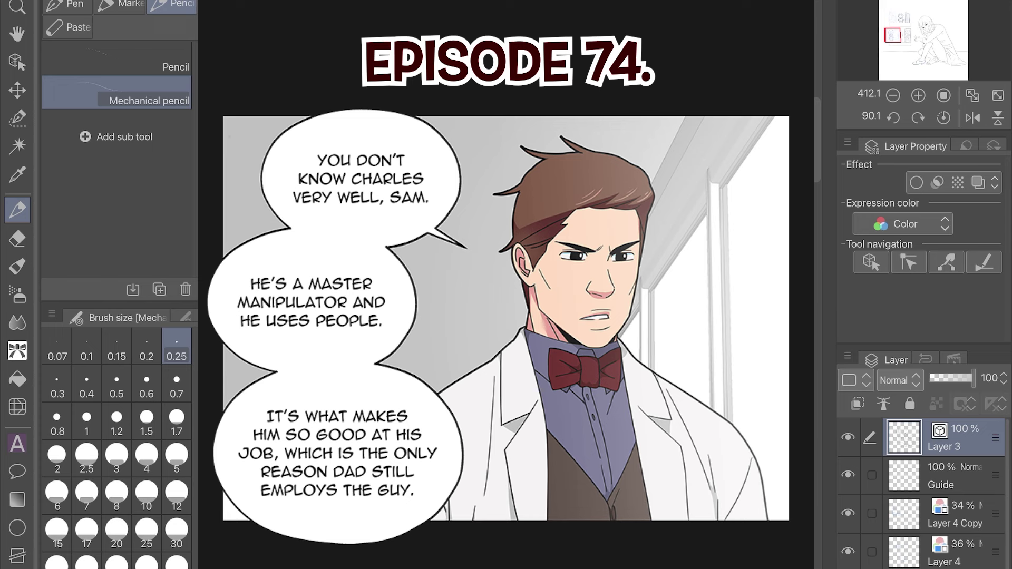
scroll(506, 316, "up", 2)
scroll(506, 316, "up", 1)
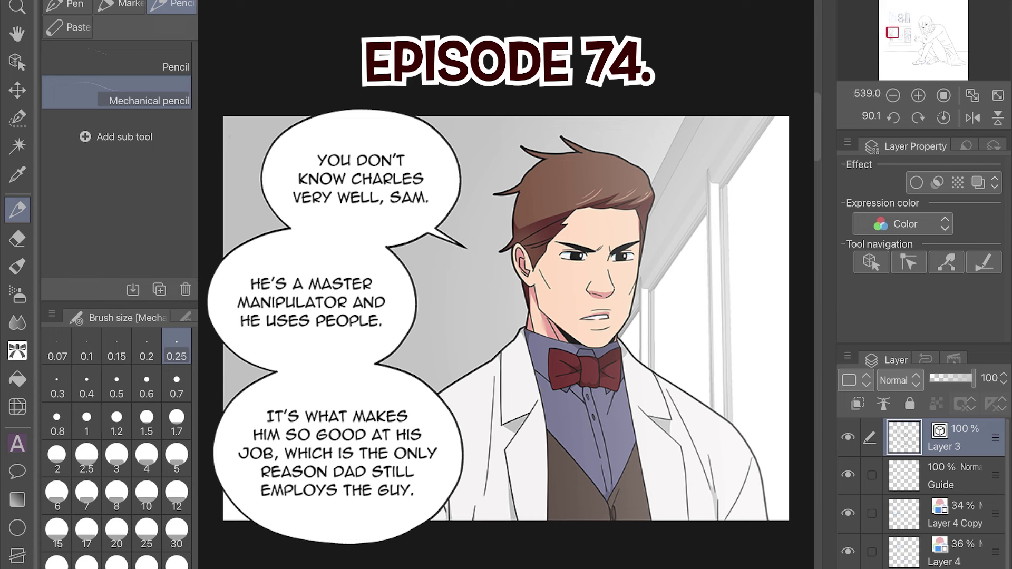
scroll(506, 316, "down", 1)
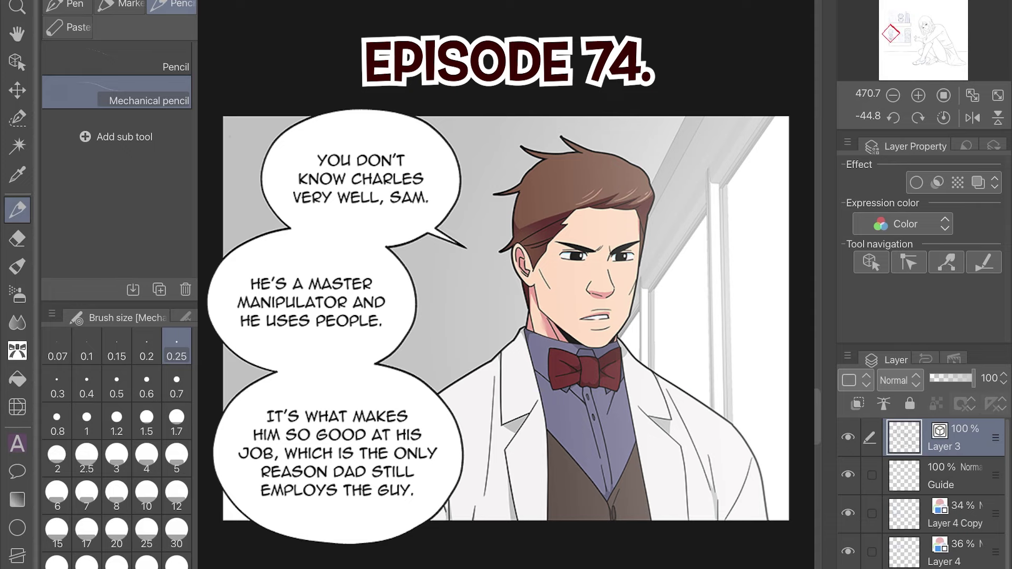
scroll(506, 316, "up", 1)
Select the inner ring of the controller's second round pad and shift it slightly towards the middle of the outer ring
key("m")
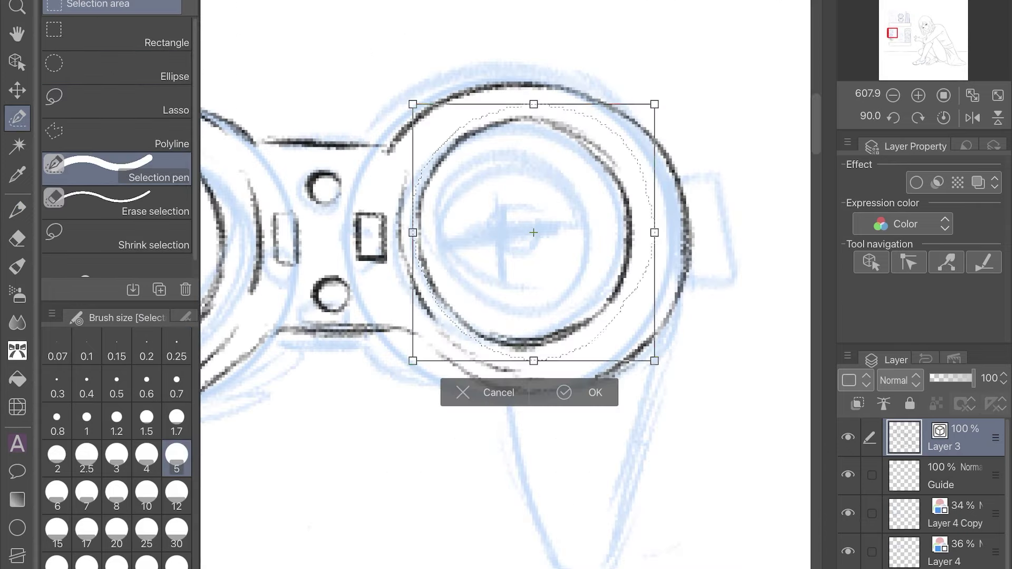
left_click_drag(543, 235, 557, 238)
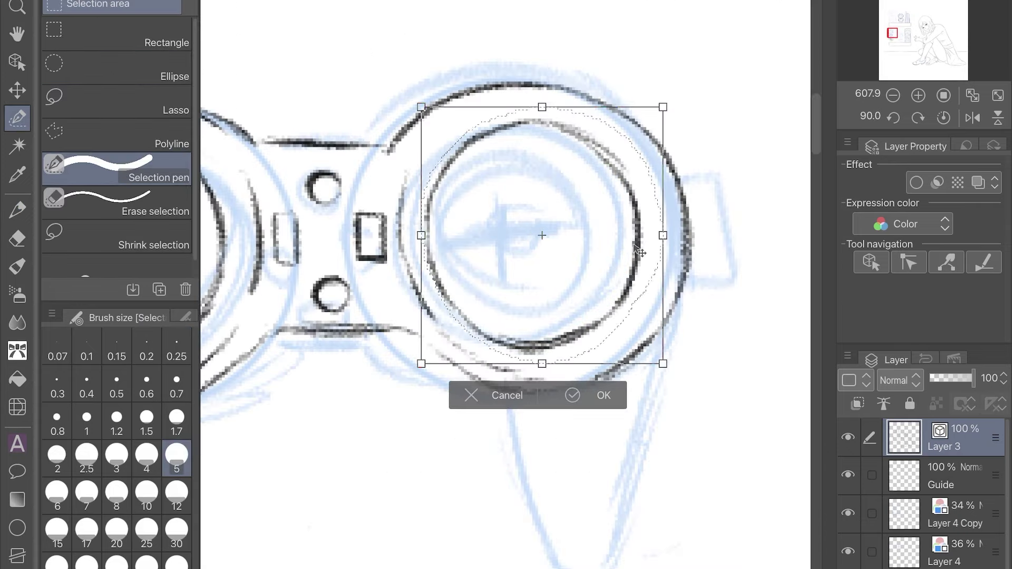
left_click(577, 394)
key("ctrl+d")
key("p")
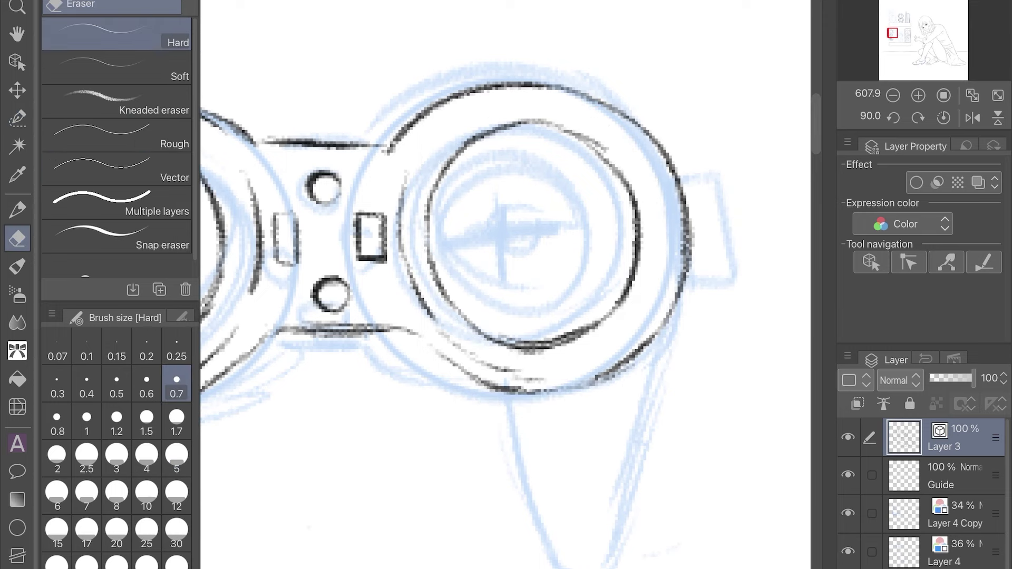
Adjust the arc of the controller's second pad with the Object tool and ink along the pad's lower rim
key("o")
left_click(406, 237)
key("p")
key("o")
left_click(357, 237)
key("p")
mouse_move(416, 337)
left_mouse_down()
mouse_move(442, 358)
mouse_move(573, 391)
mouse_move(620, 369)
left_mouse_up()
scroll(608, 185, "up", 2)
mouse_move(499, 158)
left_mouse_down()
mouse_move(498, 216)
mouse_move(527, 214)
left_mouse_up()
left_click_drag(503, 217, 435, 227)
mouse_move(438, 245)
left_mouse_down()
mouse_move(438, 269)
mouse_move(495, 261)
left_mouse_up()
key("ctrl+z")
key("ctrl+z")
key("ctrl+z")
key("ctrl+z")
key("ctrl+z")
Ink the cross-shaped directional pad with a small center circle inside the controller's second ring
left_click_drag(498, 214, 606, 210)
mouse_move(498, 217)
left_mouse_down()
mouse_move(443, 221)
mouse_move(498, 261)
left_mouse_up()
mouse_move(498, 268)
left_mouse_down()
mouse_move(498, 321)
mouse_move(606, 258)
left_mouse_up()
left_click_drag(606, 211, 610, 261)
mouse_move(450, 217)
left_mouse_down()
mouse_move(427, 225)
mouse_move(429, 241)
left_mouse_up()
left_click_drag(516, 228, 519, 232)
scroll(506, 285, "down", 5)
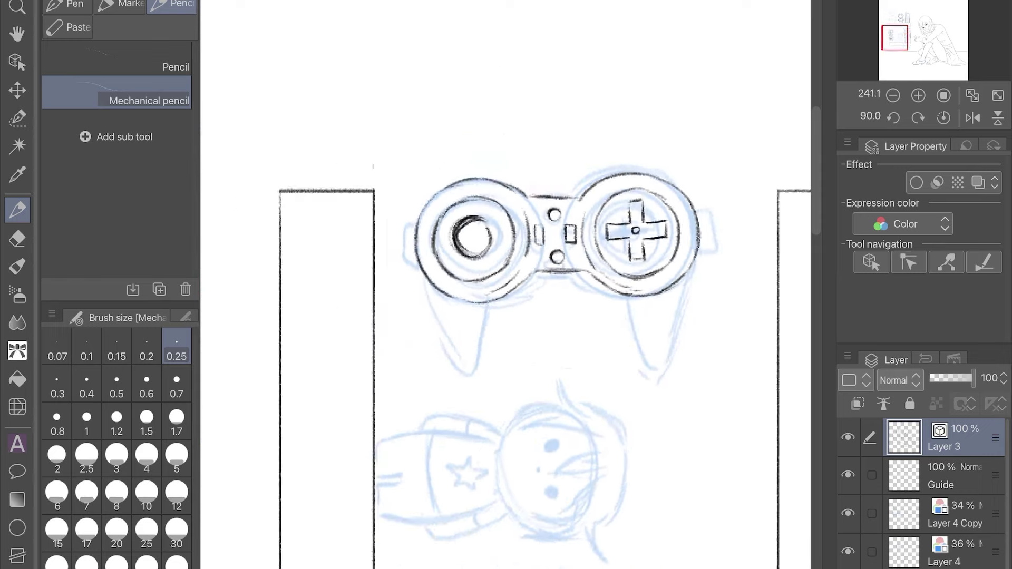
Ink the outlines of the two tapered handles below the controller's round pads
scroll(506, 285, "up", 3)
mouse_move(295, 311)
left_mouse_down()
mouse_move(392, 406)
mouse_move(422, 410)
left_mouse_up()
mouse_move(429, 319)
left_mouse_down()
mouse_move(431, 401)
mouse_move(432, 306)
left_mouse_up()
mouse_move(612, 289)
left_mouse_down()
mouse_move(639, 368)
mouse_move(666, 378)
left_mouse_up()
left_click_drag(728, 208, 681, 369)
left_click_drag(613, 296, 643, 373)
mouse_move(654, 385)
left_mouse_down()
mouse_move(685, 355)
mouse_move(627, 342)
mouse_move(658, 384)
left_mouse_up()
Refine the inner edges where the handles meet the pads and redraw the rounded handle tips
key("e")
key("p")
left_click_drag(604, 271, 612, 293)
left_click_drag(438, 285, 428, 327)
key("ctrl+z")
left_click_drag(437, 287, 429, 321)
left_click_drag(418, 416, 431, 407)
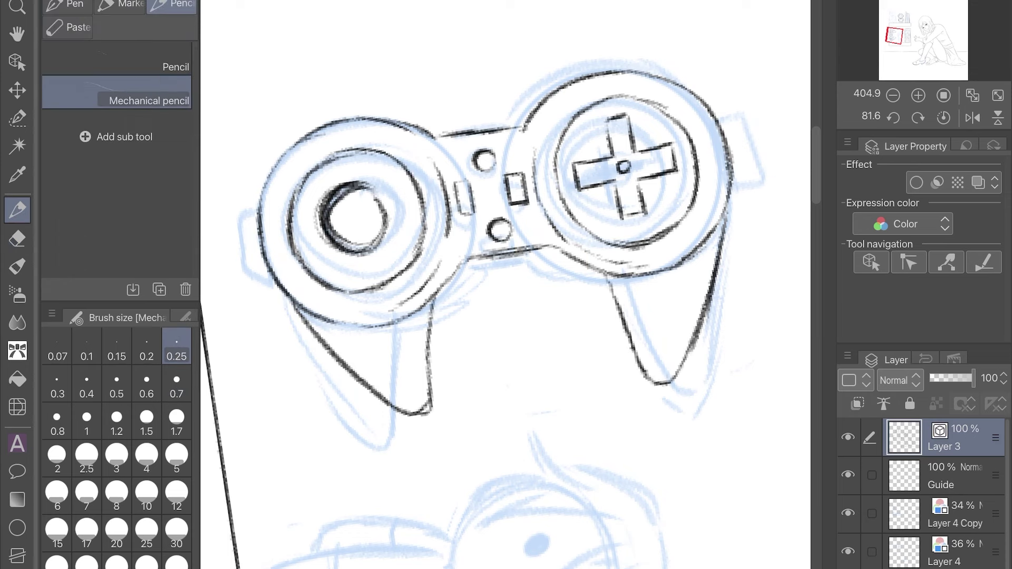
key("ctrl+z")
key("p")
left_click_drag(644, 380, 682, 377)
key("e")
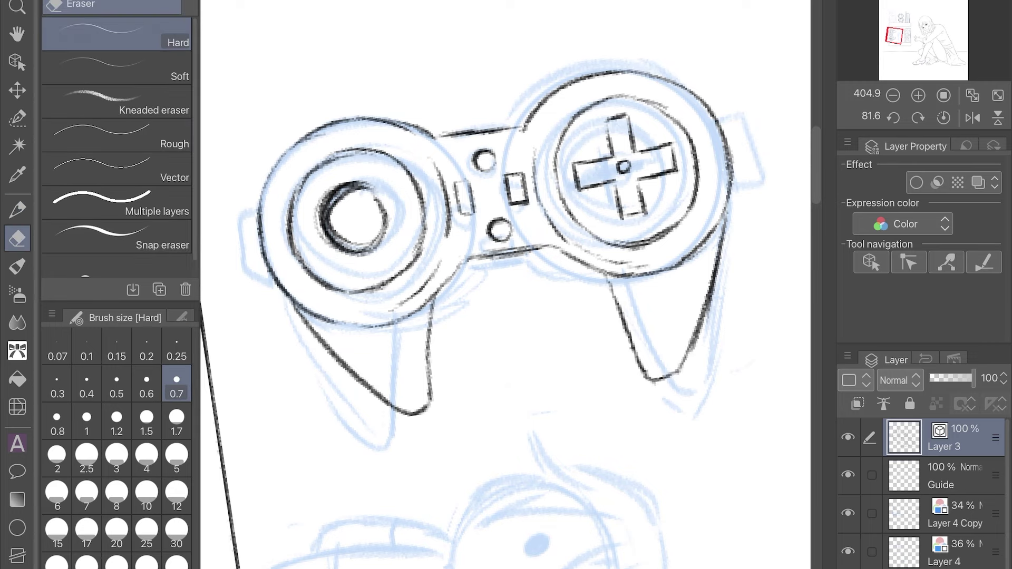
Ink a small rectangular shoulder button on the outer edge of the controller
key("p")
left_click_drag(372, 464, 373, 496)
left_click_drag(472, 467, 472, 491)
left_click_drag(375, 497, 476, 498)
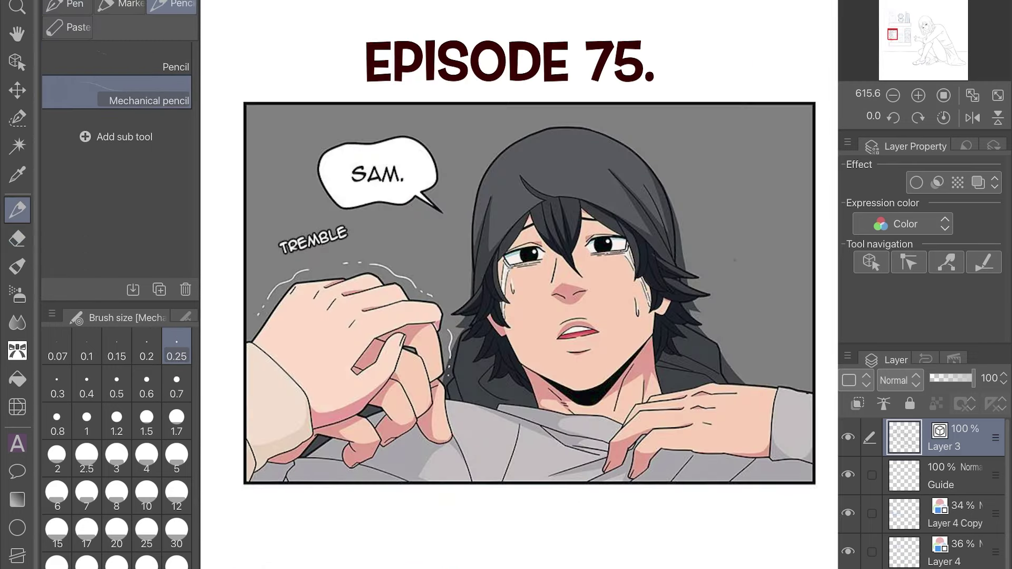
scroll(519, 285, "down", 3)
scroll(519, 285, "down", 4)
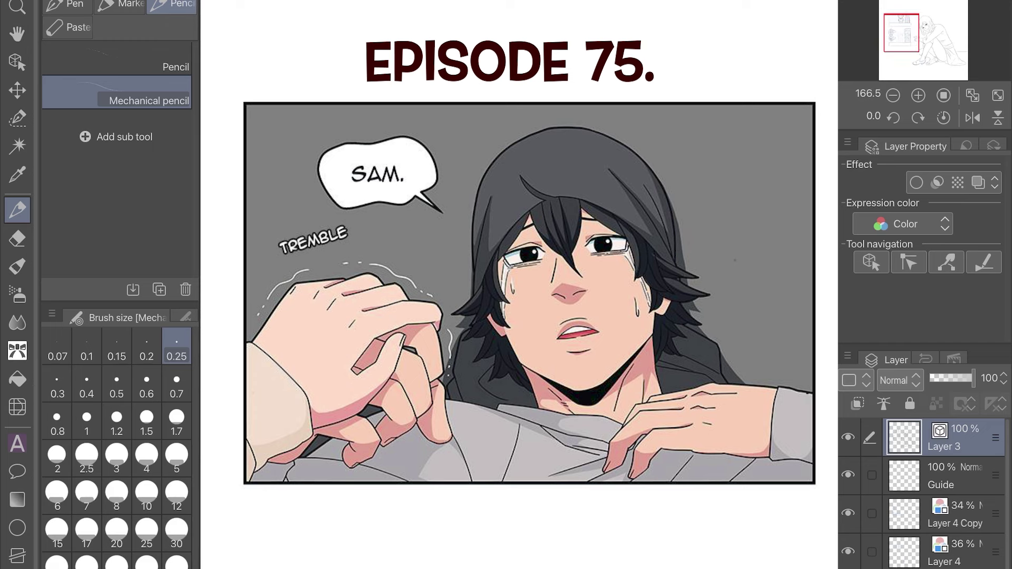
Skew the suited figurine's upper corners with Free Transform in the mirrored view and finish with a Scale/Rotate transform
scroll(520, 285, "up", 4)
key("h")
key("m")
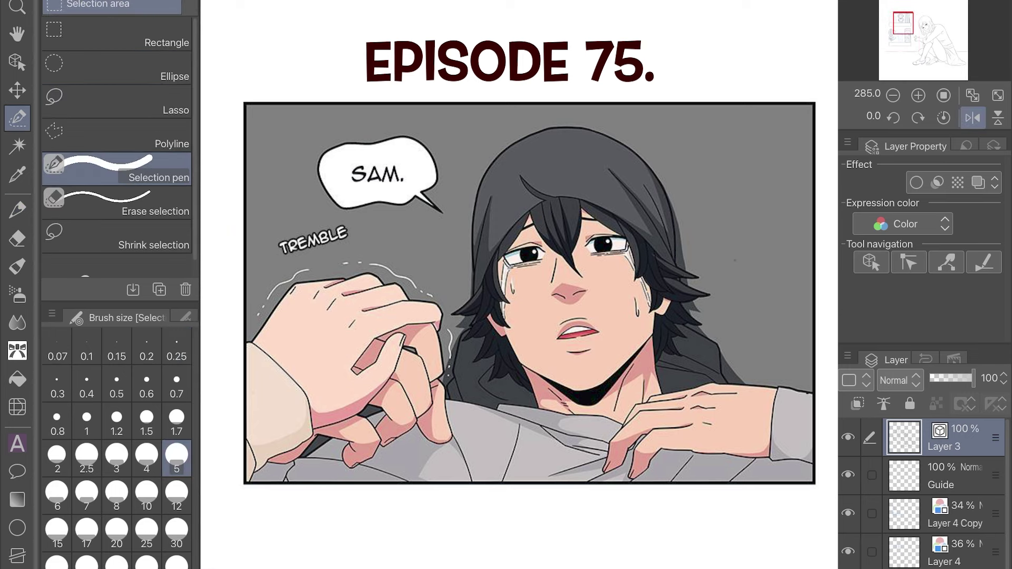
key("ctrl+t")
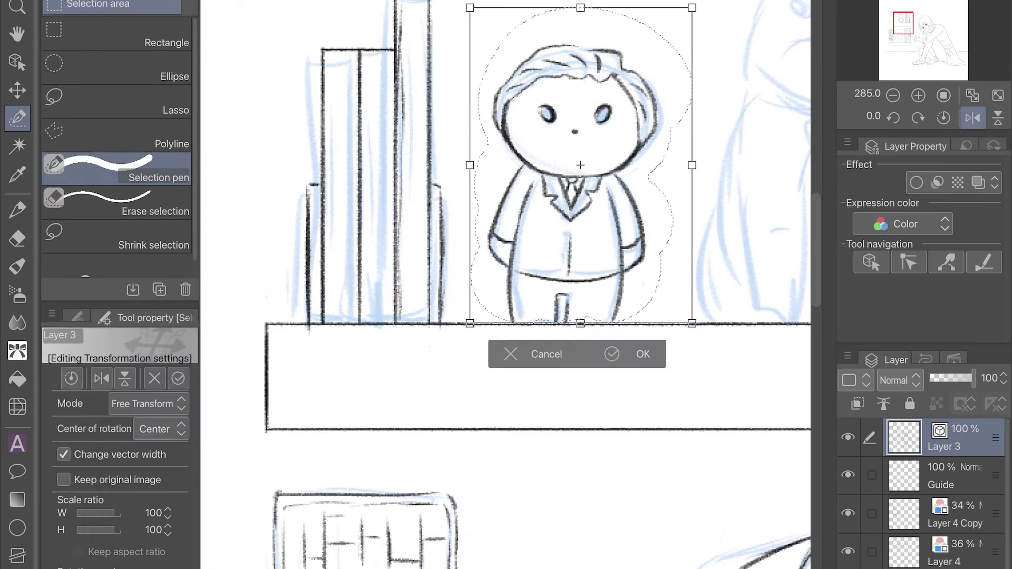
left_click_drag(692, 7, 676, 6)
left_click_drag(470, 8, 466, 16)
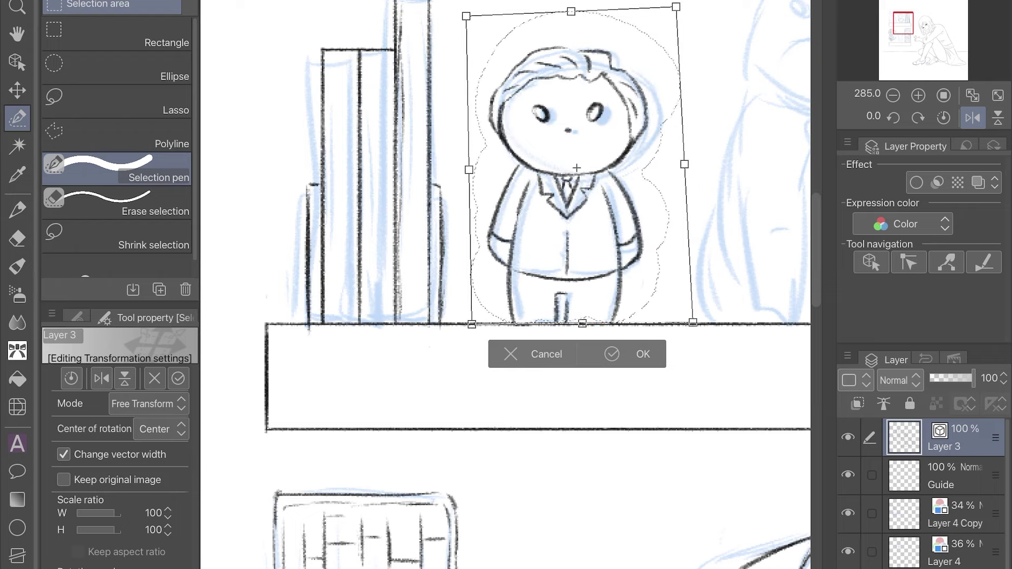
key("Return")
key("ctrl+d")
key("p")
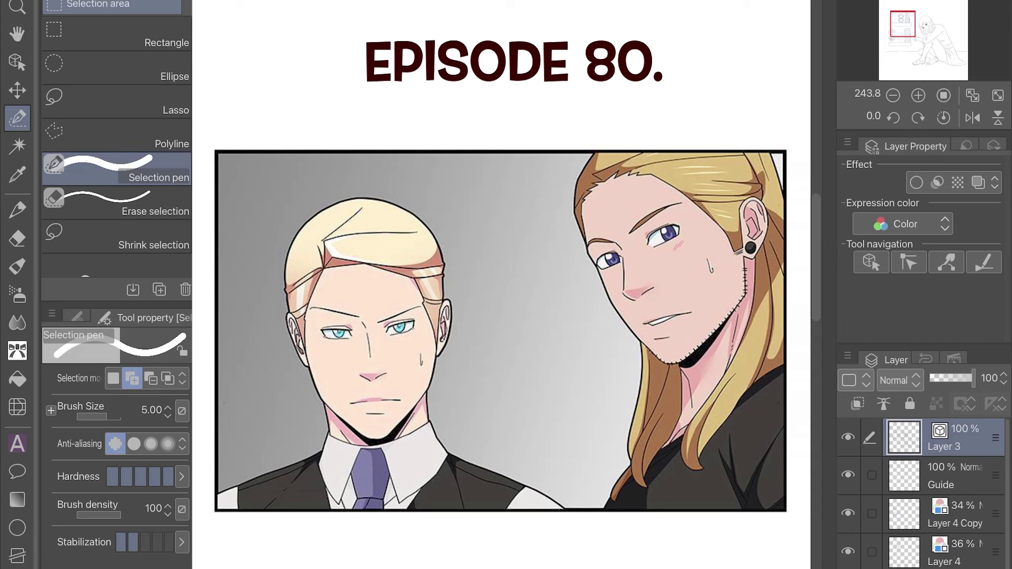
key("ctrl+t")
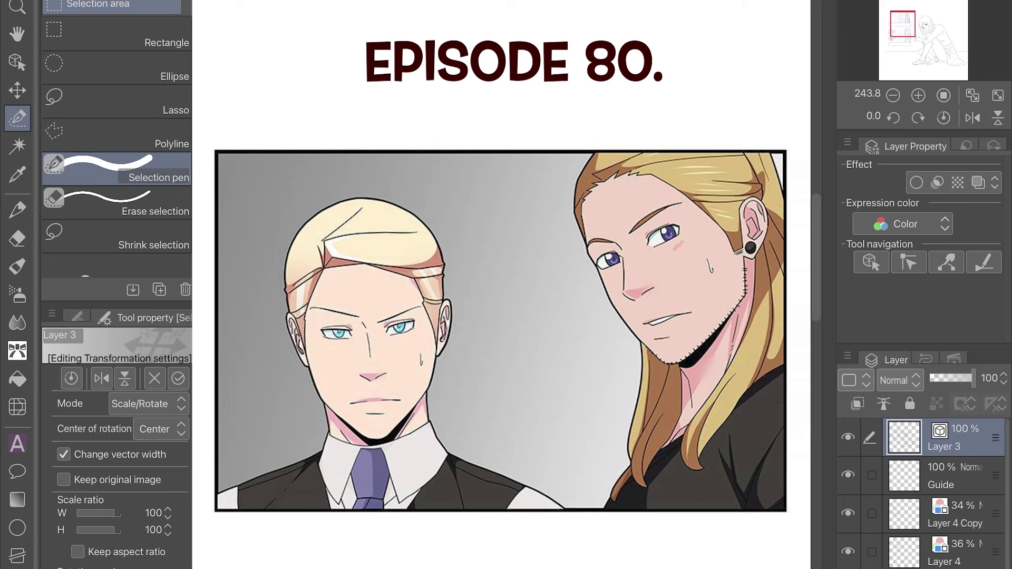
key("p")
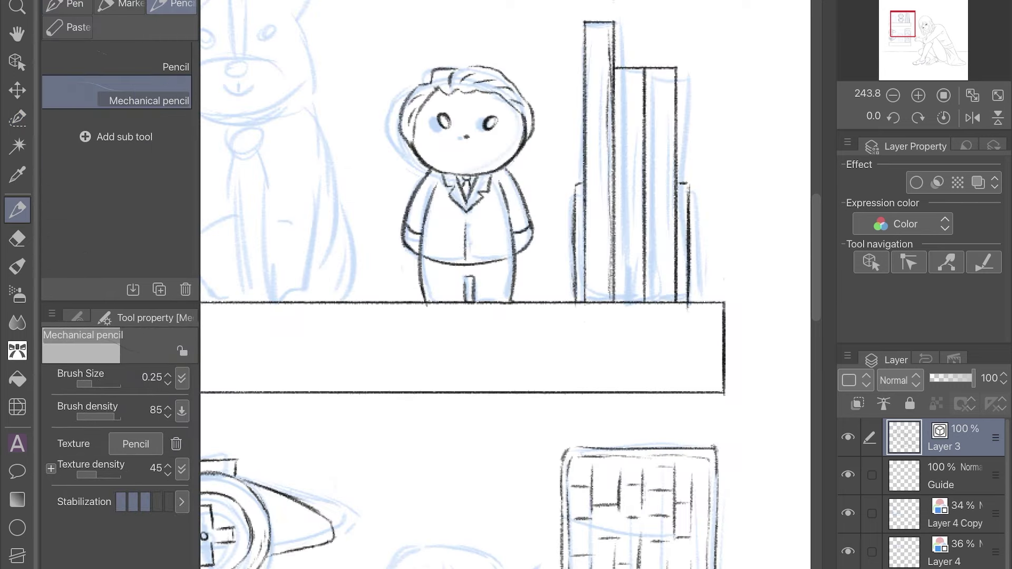
Duplicate the suited figurine onto its own layer and place the copy on the lower shelf between the controller and the keyboard
scroll(506, 285, "down", 3)
key("b")
key("m")
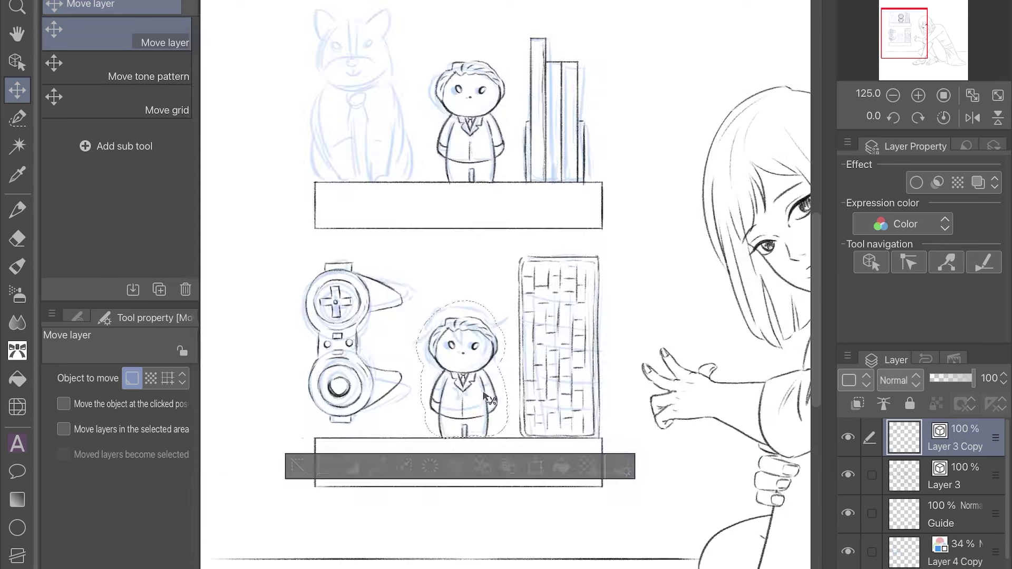
Erase the copied figurine's suit details and ink short sleeve hems and a star on its shirt
scroll(500, 284, "up", 4)
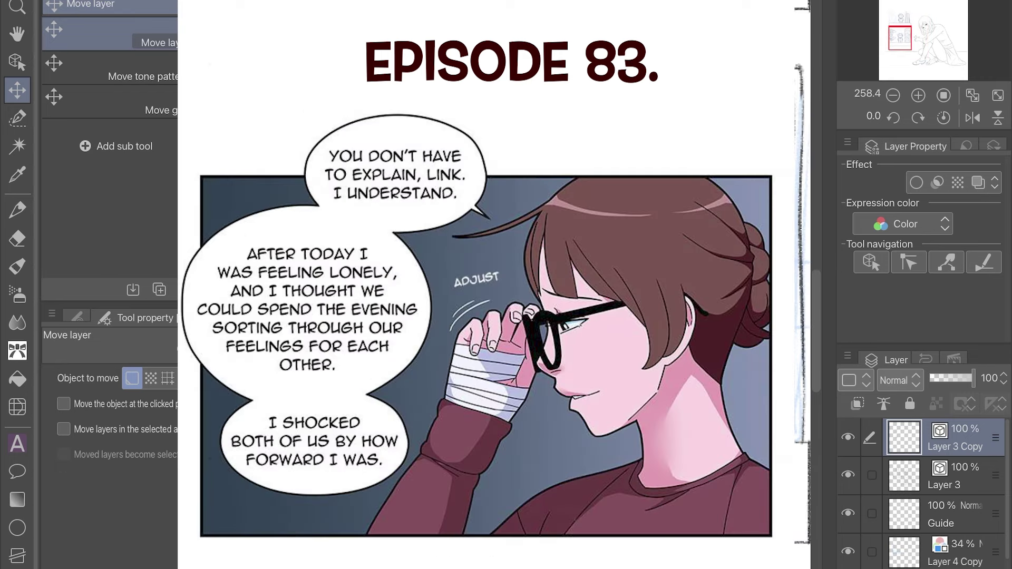
key("p")
scroll(499, 284, "up", 2)
key("e")
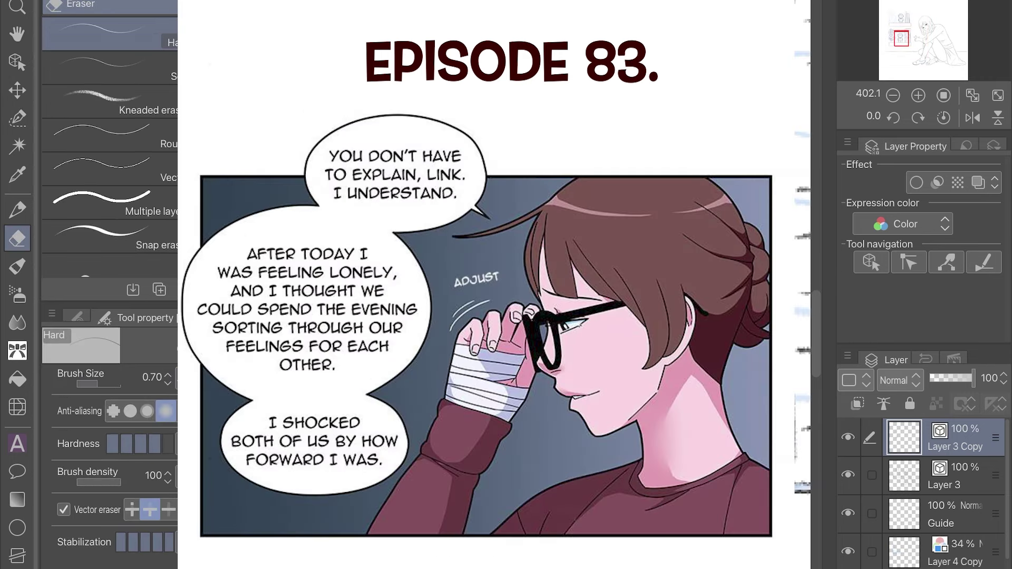
left_click_drag(369, 201, 385, 242)
mouse_move(445, 300)
left_mouse_down()
mouse_move(466, 303)
mouse_move(501, 332)
mouse_move(473, 416)
left_mouse_up()
left_click_drag(378, 367, 402, 380)
left_click_drag(552, 379, 581, 365)
left_click_drag(374, 351, 393, 370)
key("p")
left_click_drag(384, 329, 411, 342)
left_click_drag(544, 336, 569, 326)
mouse_move(488, 323)
left_mouse_down()
mouse_move(472, 324)
mouse_move(495, 365)
mouse_move(488, 323)
left_mouse_up()
Erase the copied figurine's slicked-back hair and ink pointed bangs over its forehead
scroll(496, 37, "up", 1)
key("e")
left_click_drag(369, 253, 448, 155)
left_click_drag(508, 185, 551, 164)
left_click_drag(463, 158, 580, 211)
key("p")
key("ctrl+z")
left_click_drag(438, 126, 482, 219)
mouse_move(487, 132)
left_mouse_down()
mouse_move(494, 209)
mouse_move(480, 211)
left_mouse_up()
Ink the top outline and spiky side locks of the lower figurine's new hair
scroll(506, 285, "down", 10)
scroll(431, 311, "up", 8)
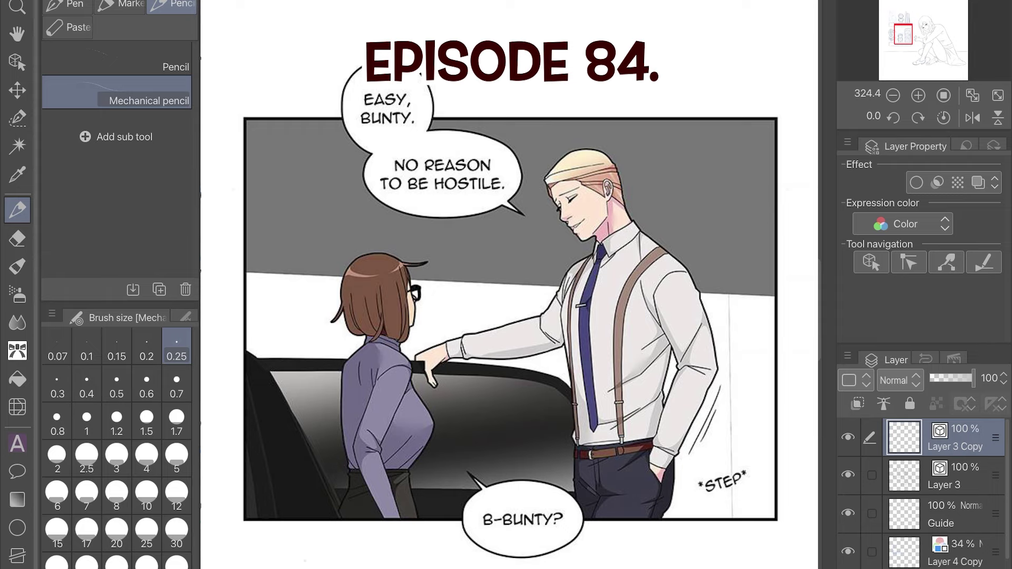
left_click_drag(369, 266, 451, 260)
key("ctrl+z")
mouse_move(353, 263)
left_mouse_down()
mouse_move(450, 258)
mouse_move(369, 262)
left_mouse_up()
mouse_move(361, 285)
left_mouse_down()
mouse_move(299, 342)
mouse_move(327, 415)
left_mouse_up()
left_click_drag(355, 398, 346, 412)
left_click_drag(326, 347, 320, 377)
scroll(386, 359, "up", 3)
left_click_drag(533, 223, 616, 371)
mouse_move(570, 346)
left_mouse_down()
mouse_move(606, 425)
mouse_move(560, 438)
left_mouse_up()
Clean up the flared hair tips with the Hard eraser and redraw the side locks around the lower figurine's face
key("e")
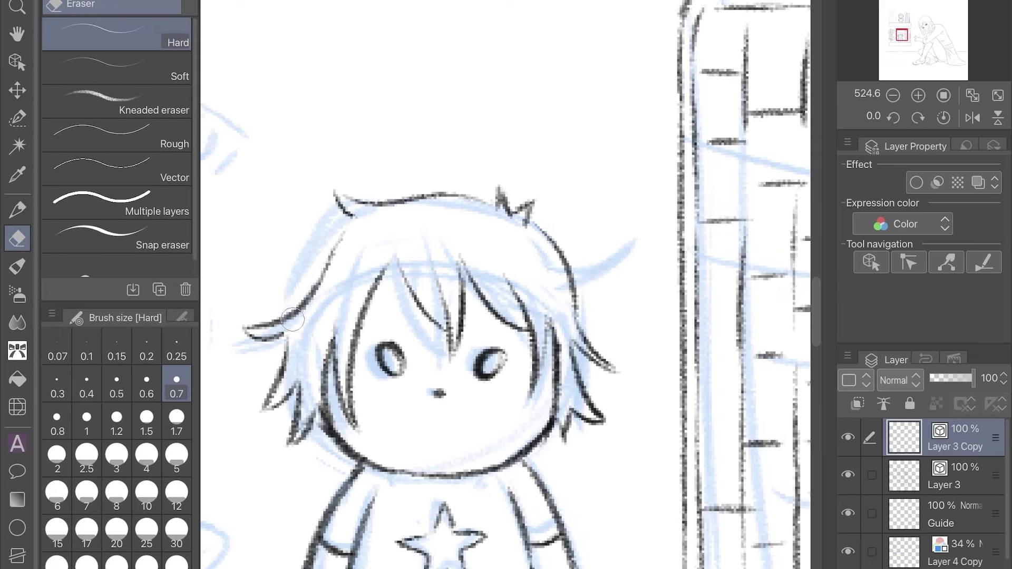
mouse_move(248, 329)
left_mouse_down()
mouse_move(340, 234)
mouse_move(247, 337)
left_mouse_up()
key("p")
left_click_drag(278, 340, 224, 352)
scroll(435, 381, "up", 2)
mouse_move(387, 245)
left_mouse_down()
mouse_move(453, 337)
mouse_move(450, 322)
mouse_move(330, 380)
left_mouse_up()
key("e")
key("p")
left_click_drag(330, 328, 293, 419)
left_click_drag(591, 307, 540, 421)
left_click_drag(592, 312, 581, 358)
Erase overlapping face and hair lines and ink the remaining inner strands of the lower figurine's bangs
key("e")
left_click_drag(316, 306, 310, 327)
left_click_drag(572, 300, 582, 427)
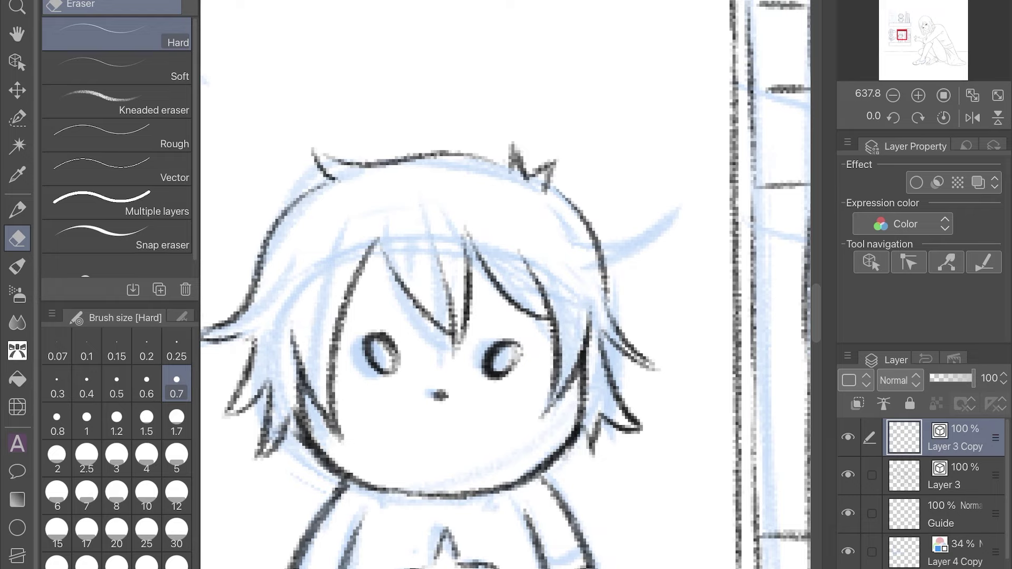
key("p")
left_click_drag(327, 262, 315, 367)
left_click_drag(569, 277, 560, 332)
left_click_drag(414, 232, 442, 299)
scroll(454, 316, "down", 3)
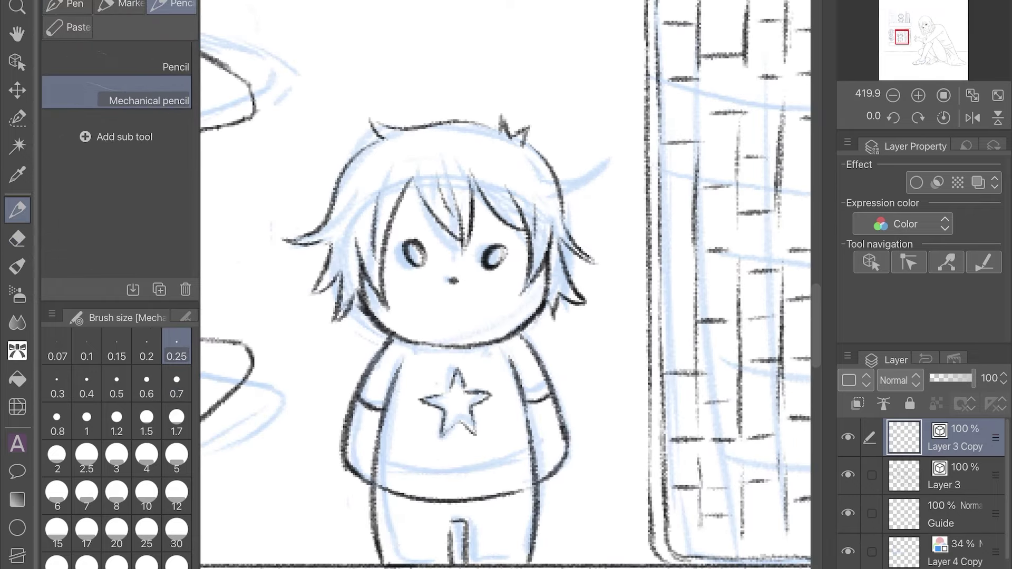
Handwrite "Wish" above the seated animal sketch and erase it
scroll(506, 284, "down", 5)
scroll(506, 285, "up", 3)
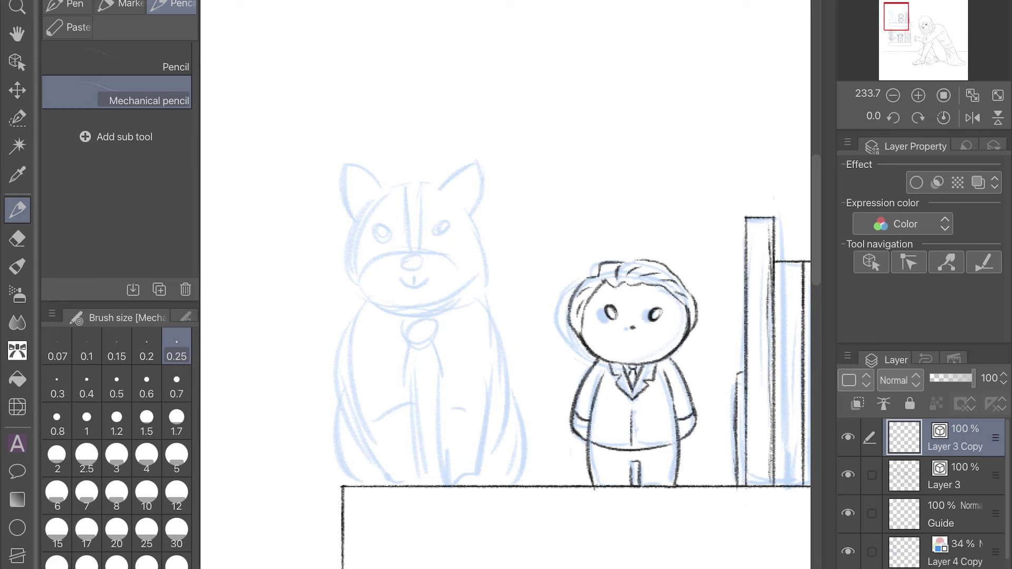
left_click_drag(445, 29, 480, 50)
left_click_drag(508, 42, 489, 67)
left_click_drag(515, 37, 536, 72)
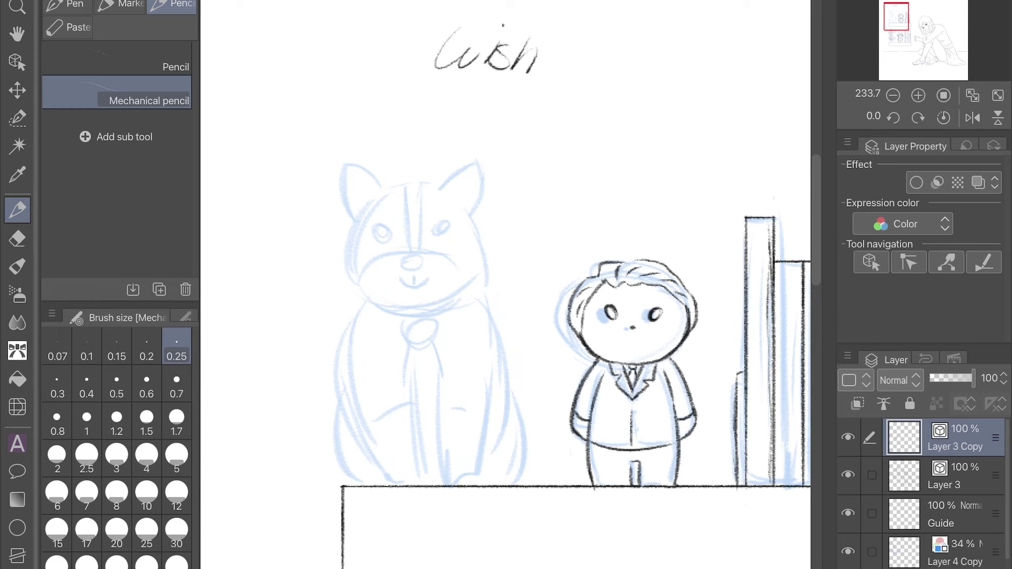
key("e")
left_click_drag(437, 37, 532, 64)
Write a larger freehand note above the seated animal sketch with the Marker, erase it and return to the Mechanical pencil
key("p")
left_click(119, 4)
left_click(87, 421)
left_click(517, 48)
mouse_move(482, 21)
left_mouse_down()
mouse_move(498, 69)
mouse_move(595, 71)
left_mouse_up()
mouse_move(614, 63)
left_mouse_down()
mouse_move(673, 58)
mouse_move(706, 69)
left_mouse_up()
left_click_drag(535, 87, 632, 140)
left_click_drag(606, 100, 665, 147)
key("e")
left_click_drag(706, 61, 564, 32)
left_click_drag(664, 148, 525, 87)
mouse_move(672, 50)
left_mouse_down()
mouse_move(483, 58)
mouse_move(601, 109)
left_mouse_up()
key("p")
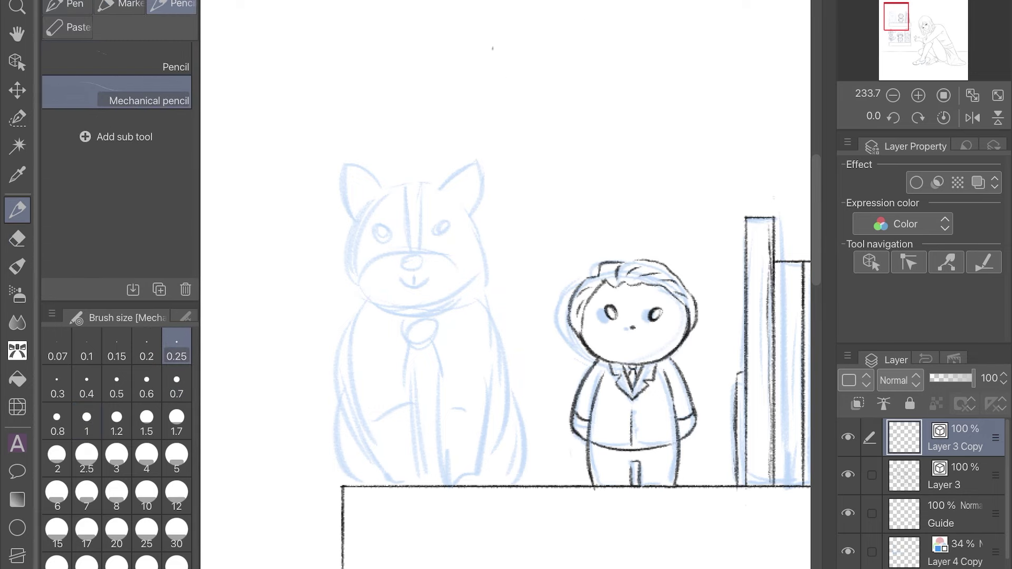
Fade the Layer 4 Copy sketch to 15% opacity and set Layer 4 beneath it to 55%
scroll(474, 316, "up", 3)
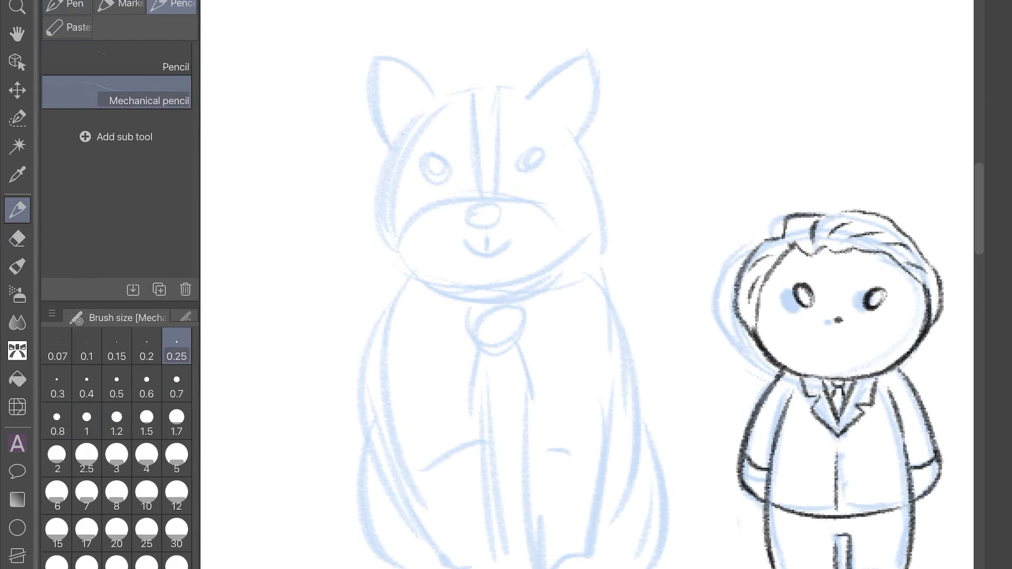
key("Tab")
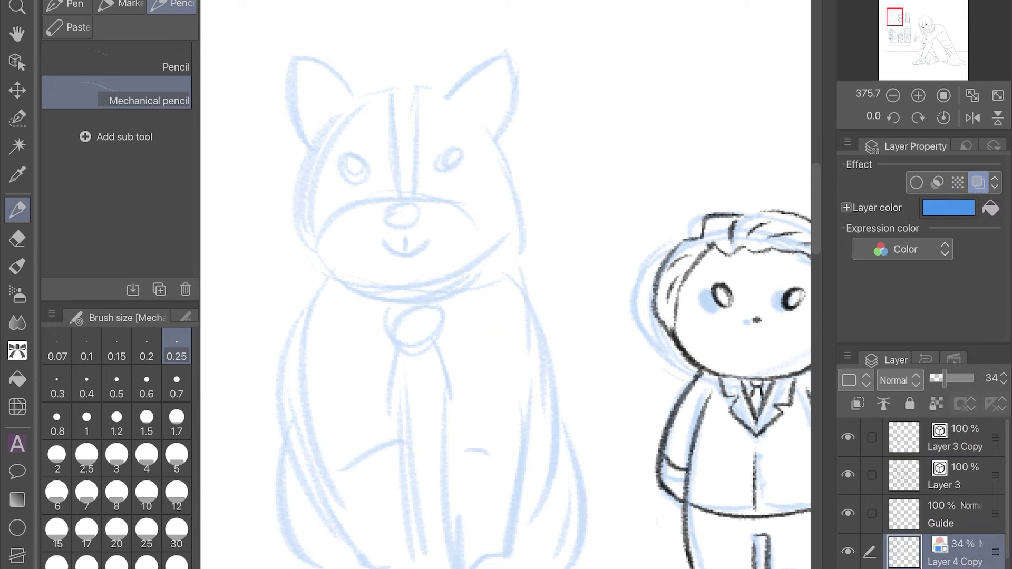
key("alt+bracketleft")
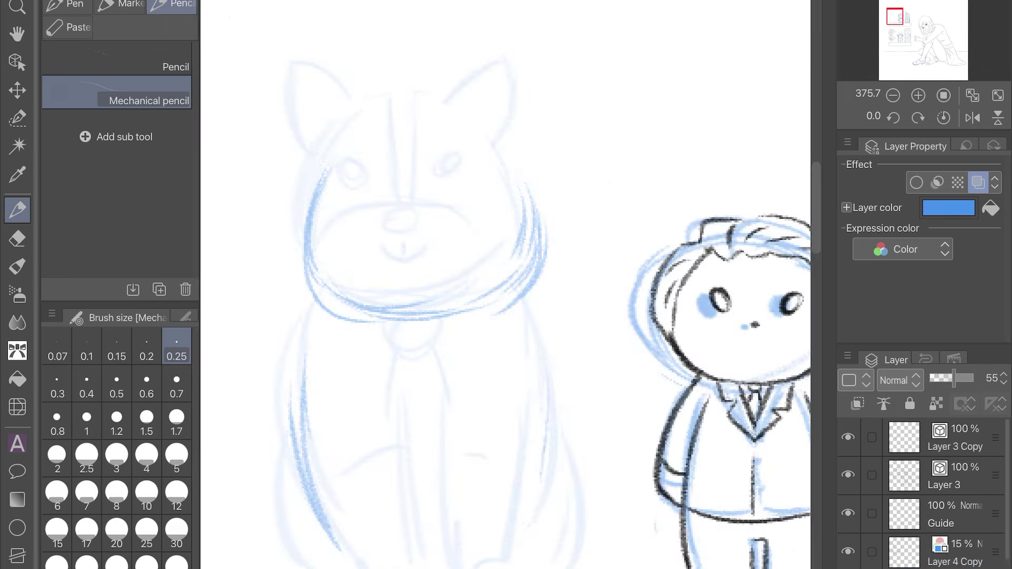
Re-sketch the seated animal's body sides, haunches and front legs in blue over the faded sketch
left_click_drag(532, 411, 543, 535)
left_click_drag(534, 295, 559, 445)
left_click_drag(303, 319, 287, 472)
left_click_drag(306, 475, 340, 551)
left_click_drag(501, 472, 538, 564)
left_click_drag(475, 424, 454, 567)
mouse_move(392, 433)
left_mouse_down()
mouse_move(408, 567)
mouse_move(396, 563)
left_mouse_up()
left_click_drag(468, 568, 510, 564)
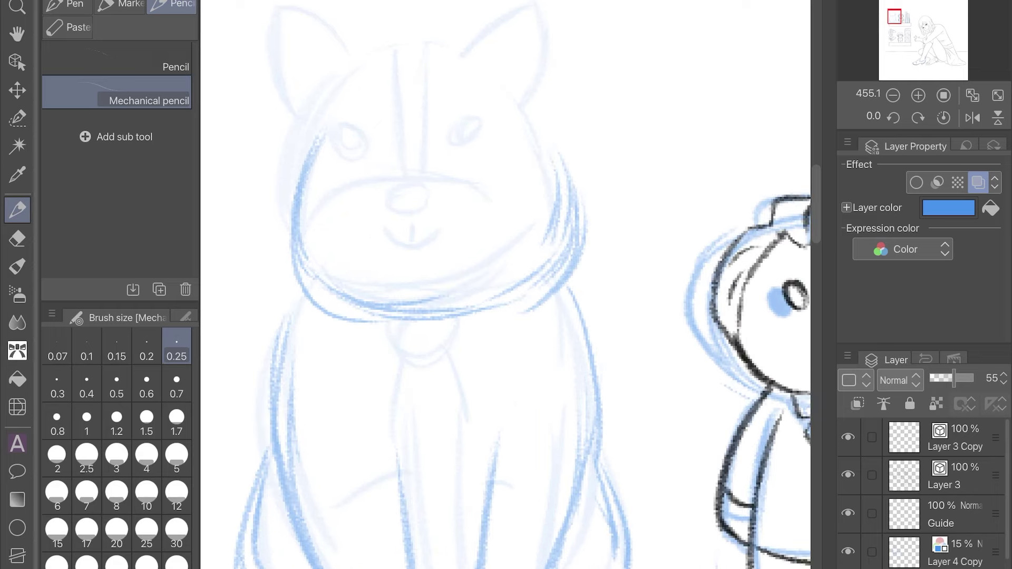
Select the sketched animal's head with the Selection pen, tilt it slightly and clear the selection
scroll(506, 285, "up", 1)
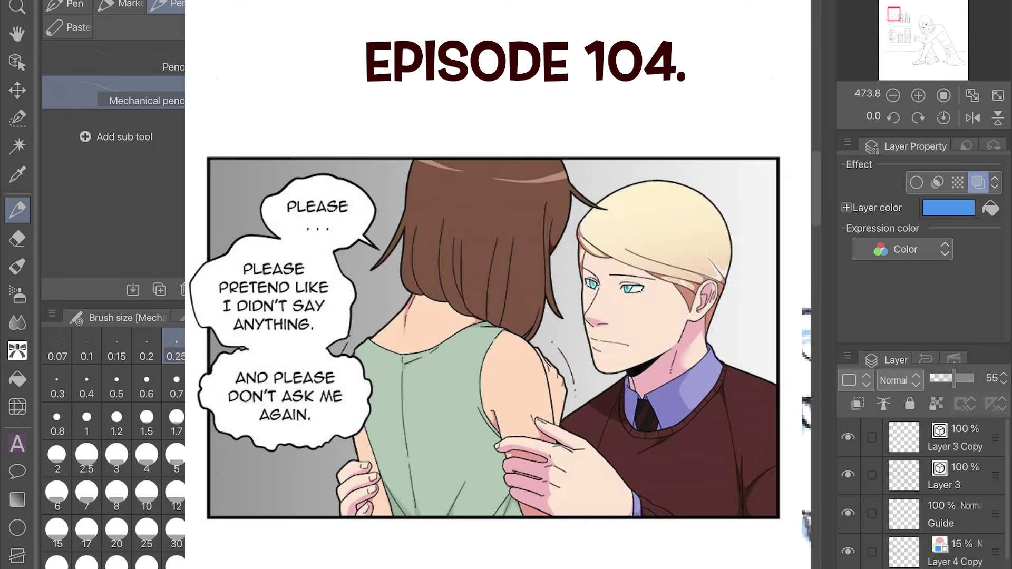
key("m")
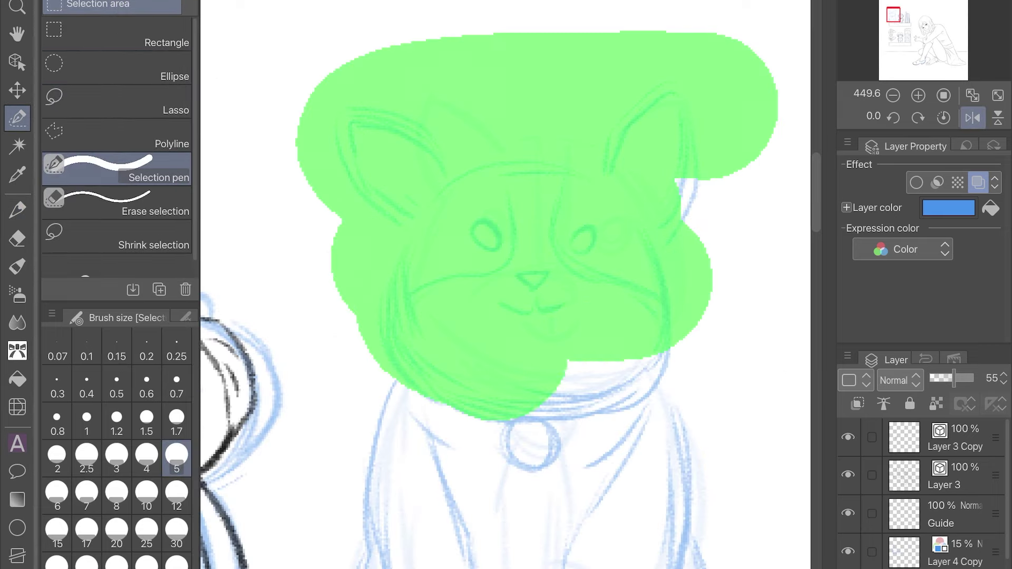
key("ctrl+t")
key("Escape")
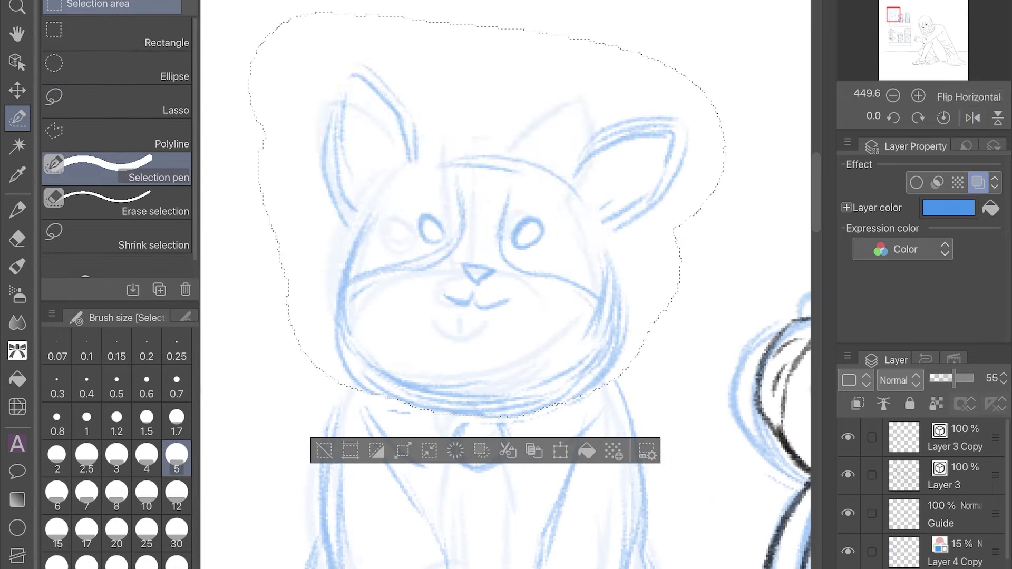
key("ctrl+d")
Replace the animal's small sketched eyes with larger ovals, remove the trial pupil and strengthen the blaze lines on the forehead
key("p")
key("e")
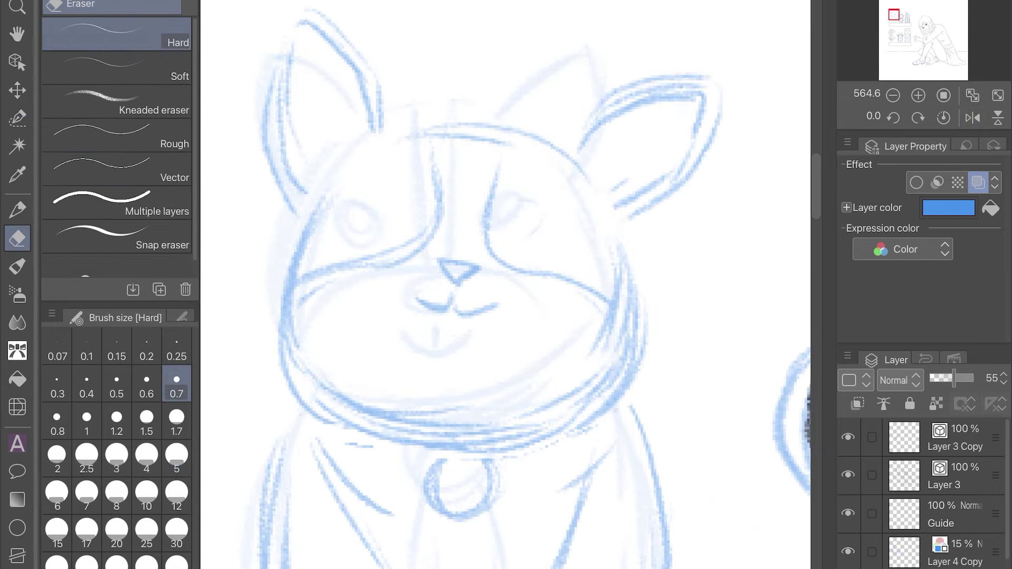
key("p")
left_click_drag(400, 184, 372, 232)
left_click_drag(527, 193, 501, 253)
mouse_move(369, 237)
left_mouse_down()
mouse_move(420, 187)
mouse_move(403, 203)
left_mouse_up()
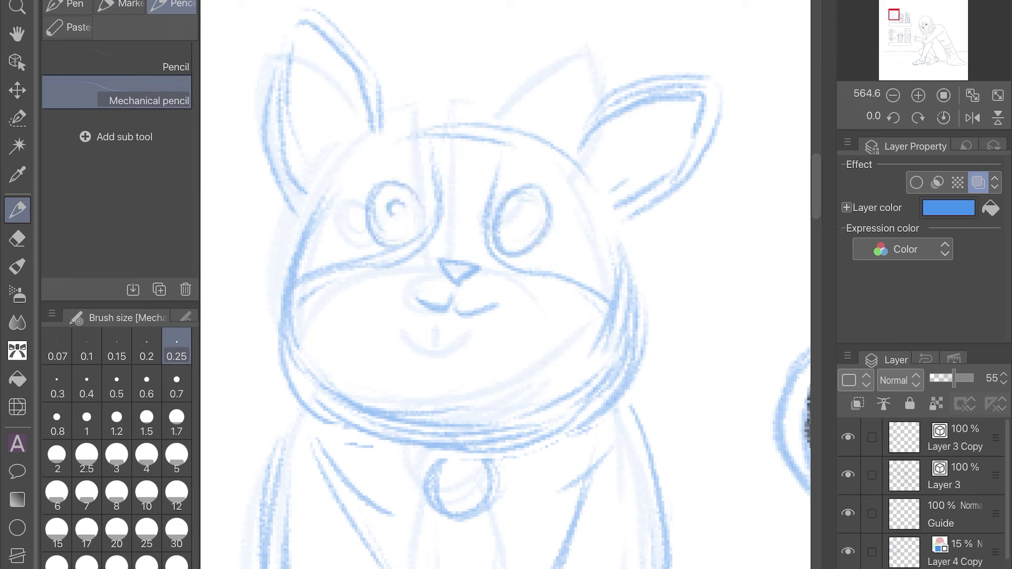
key("ctrl+z")
mouse_move(437, 138)
left_mouse_down()
mouse_move(434, 183)
mouse_move(439, 129)
left_mouse_up()
left_click_drag(495, 152, 489, 201)
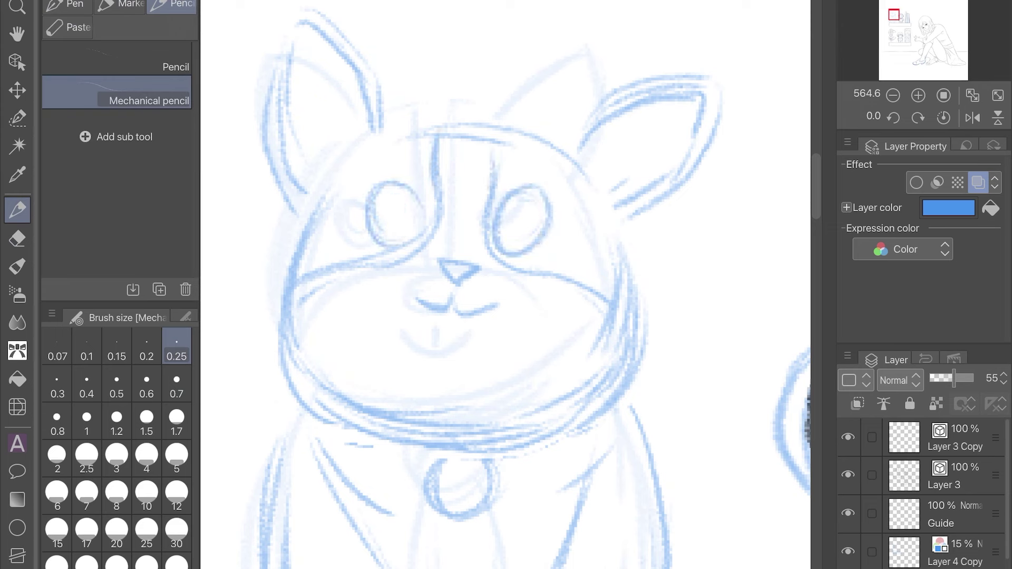
Select the sketched ear on the left of the animal's head, rotate it more upright and shift it inward
scroll(506, 285, "down", 5)
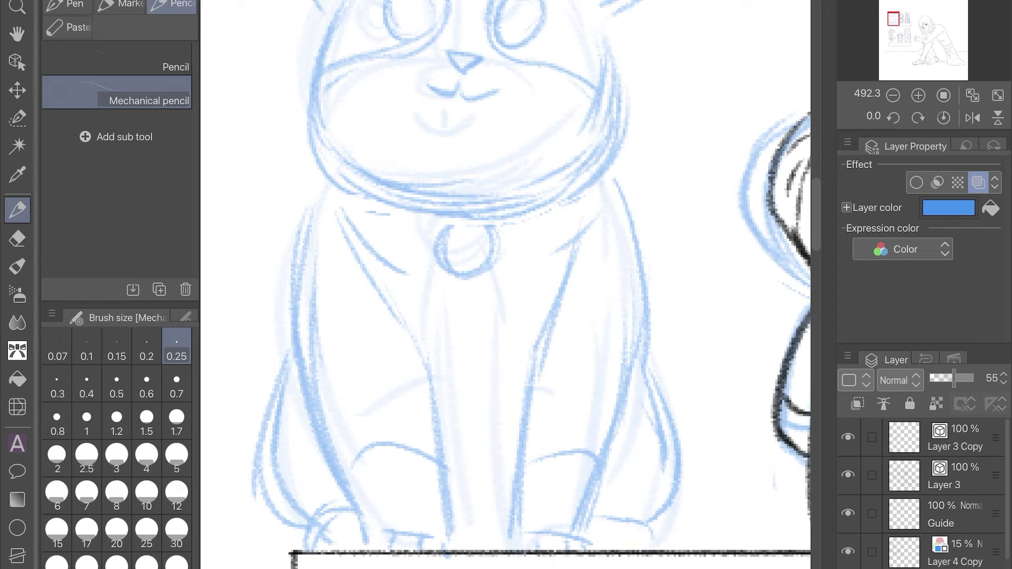
scroll(506, 285, "up", 4)
key("e")
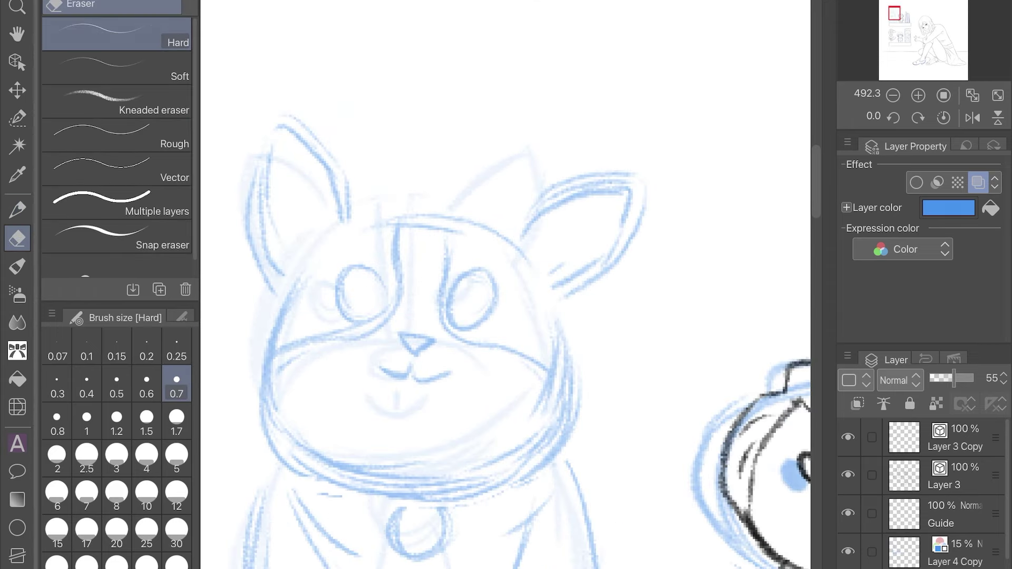
key("m")
left_click_drag(317, 32, 222, 274)
key("ctrl+t")
left_click_drag(316, 132, 348, 111)
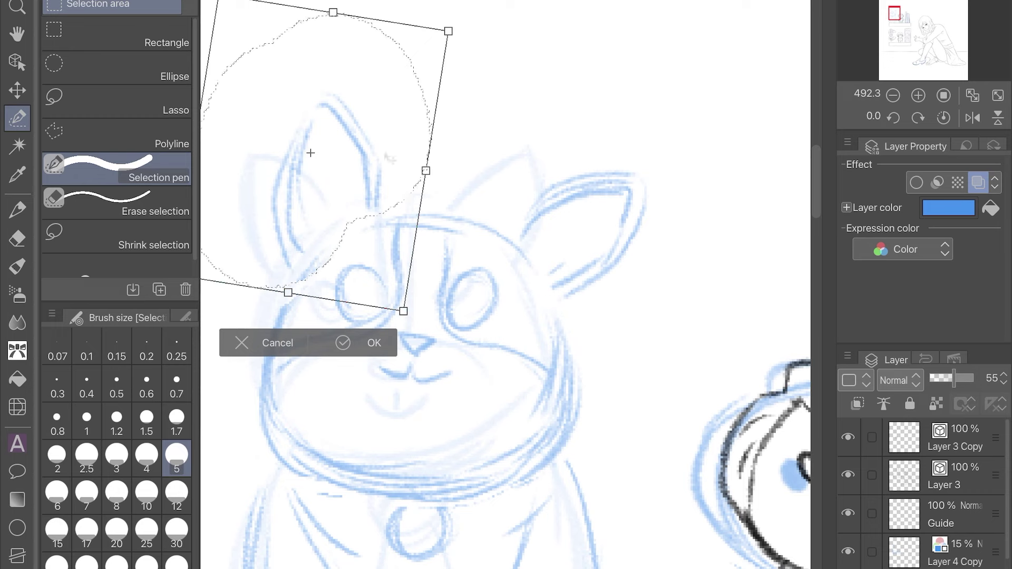
key("Return")
key("ctrl+d")
Select the other sketched ear on the right of the head, transform it to match and clear the selection
mouse_move(591, 122)
left_mouse_down()
mouse_move(659, 243)
mouse_move(685, 254)
left_mouse_up()
key("ctrl+t")
left_click_drag(749, 296, 759, 280)
key("Return")
key("ctrl+d")
Sketch a tiny long-haired figure wearing a crown in blue on top of the animal's head
key("p")
scroll(506, 284, "down", 4)
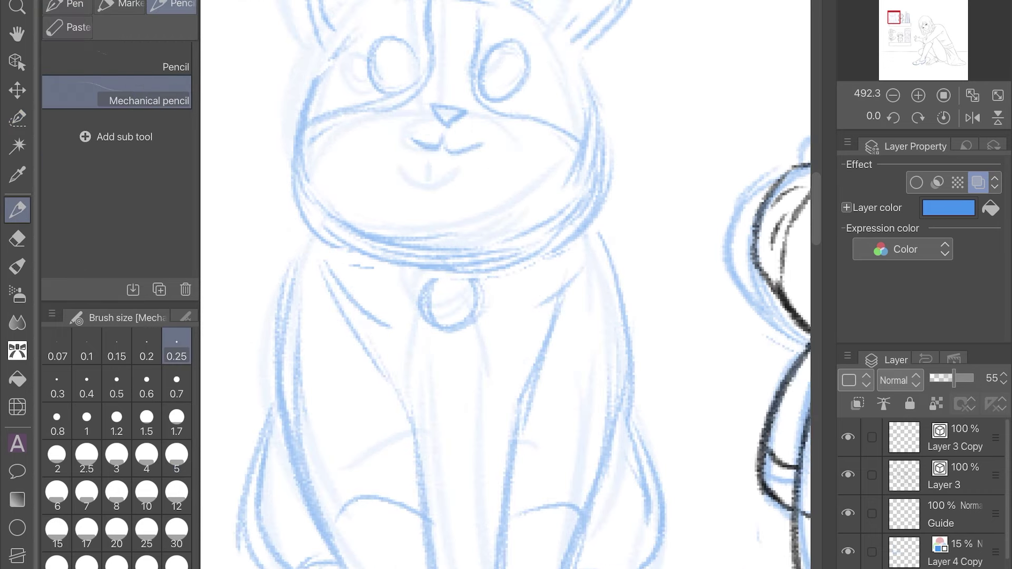
scroll(669, 312, "up", 4)
mouse_move(486, 150)
left_mouse_down()
mouse_move(482, 198)
mouse_move(503, 163)
left_mouse_up()
scroll(485, 177, "up", 2)
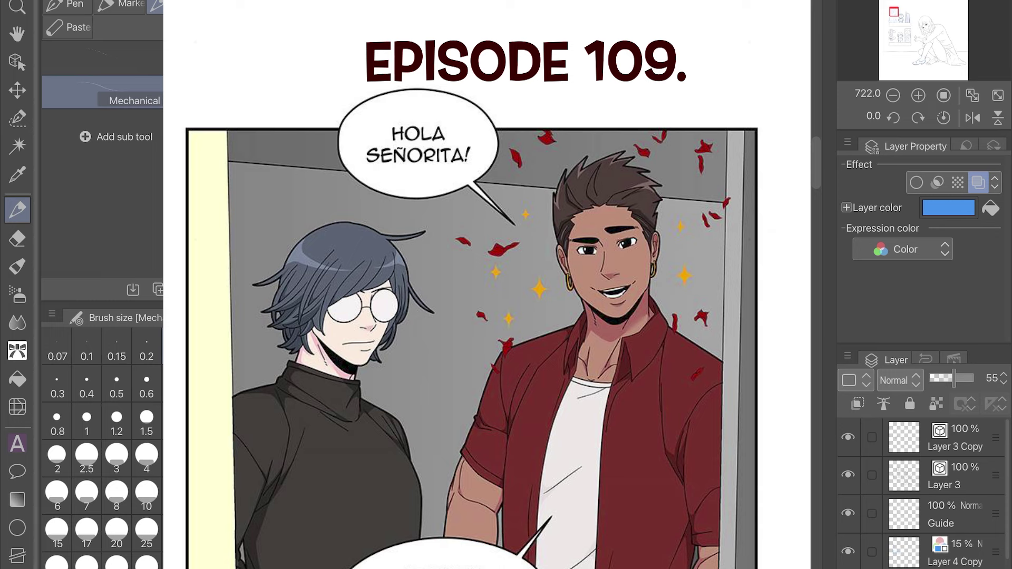
scroll(488, 285, "down", 3)
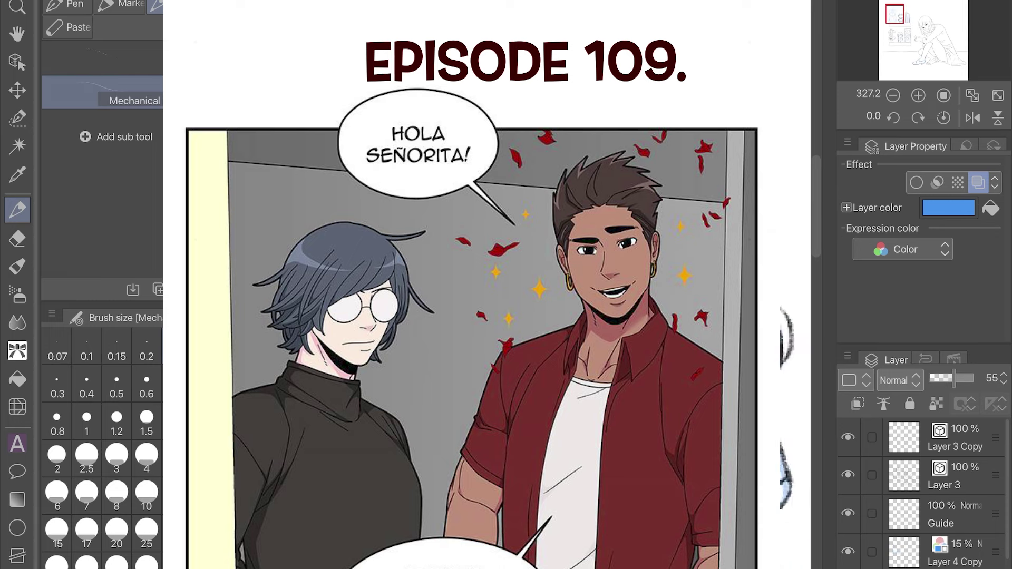
key("Tab")
scroll(896, 448, "up", 4)
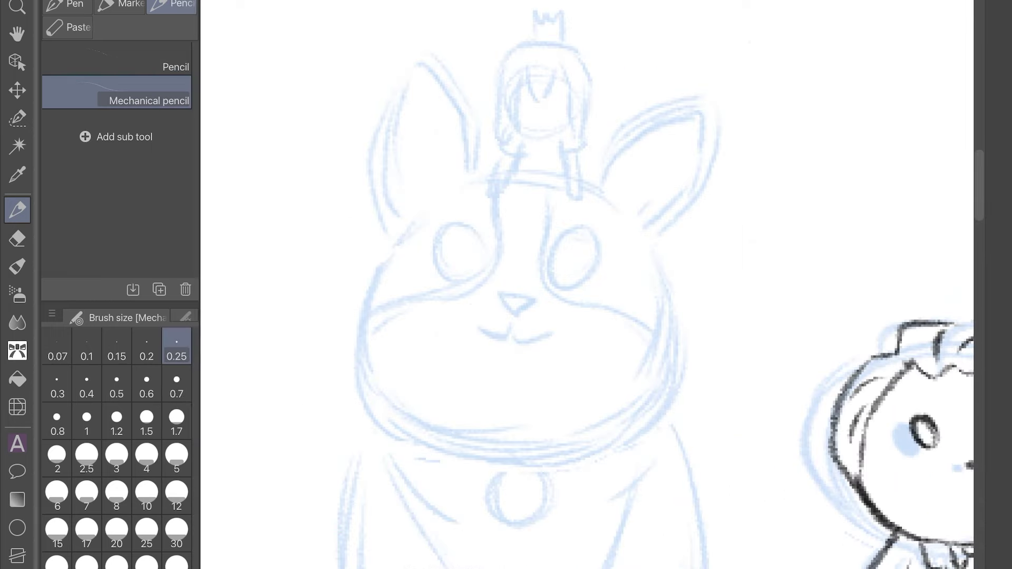
Ink the animal's cheeks and jawline over the blue sketch with the Mechanical pencil at size 0.2
left_click(117, 348)
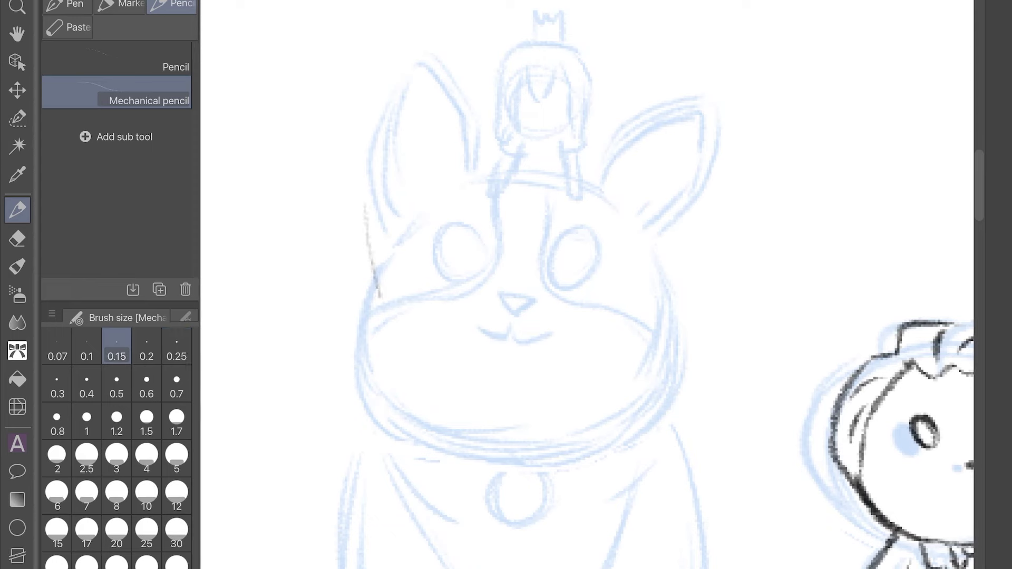
scroll(507, 284, "up", 3)
left_click_drag(348, 236, 343, 456)
key("ctrl+z")
left_click(147, 348)
left_click_drag(327, 246, 349, 463)
left_click_drag(675, 240, 679, 451)
scroll(506, 284, "up", 2)
scroll(506, 285, "down", 2)
left_click_drag(292, 422, 643, 422)
scroll(507, 284, "down", 3)
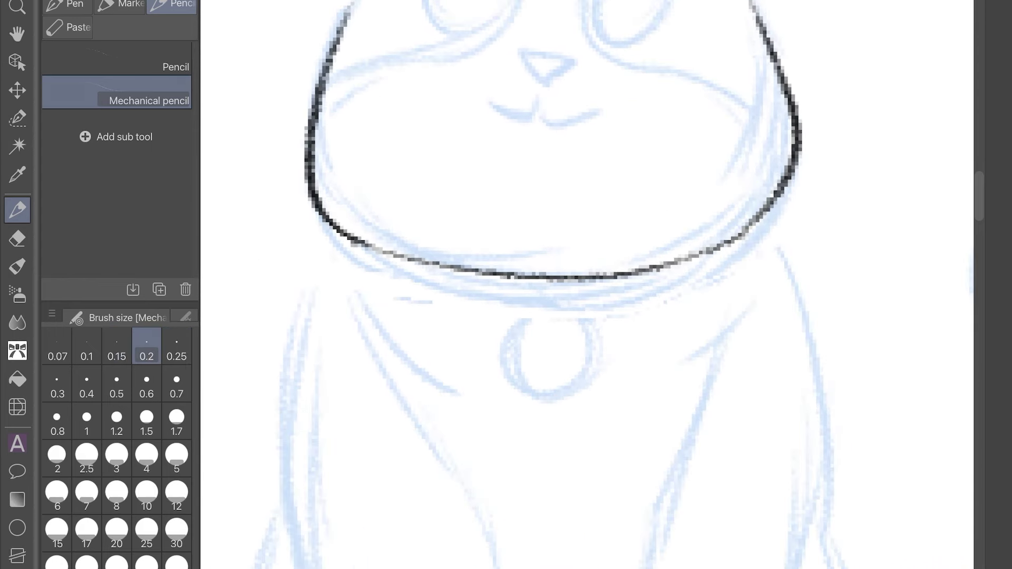
Ink the animal's collar and round tag, then its body sides, front legs, haunches and hind paws
left_click_drag(348, 240, 627, 303)
left_click_drag(539, 317, 725, 247)
left_click_drag(548, 323, 549, 393)
scroll(506, 285, "down", 2)
scroll(922, 285, "up", 3)
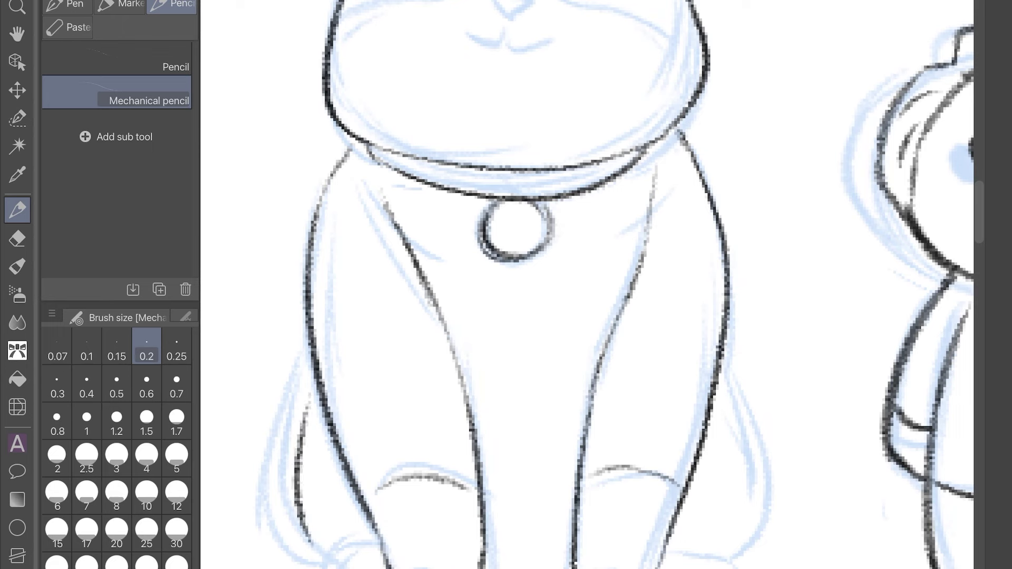
mouse_move(727, 382)
left_mouse_down()
mouse_move(768, 527)
mouse_move(763, 568)
left_mouse_up()
left_click_drag(340, 568, 393, 566)
left_click_drag(667, 557, 723, 563)
Ink the animal's oval eyes, face markings, nose and mouth, and undo the stray stroke inside the eye
scroll(506, 285, "up", 5)
mouse_move(424, 191)
left_mouse_down()
mouse_move(406, 198)
mouse_move(401, 279)
left_mouse_up()
mouse_move(591, 185)
left_mouse_down()
mouse_move(583, 187)
mouse_move(606, 273)
left_mouse_up()
mouse_move(477, 302)
left_mouse_down()
mouse_move(498, 333)
mouse_move(495, 361)
left_mouse_up()
mouse_move(496, 363)
left_mouse_down()
mouse_move(451, 369)
mouse_move(554, 355)
left_mouse_up()
left_click_drag(471, 372, 440, 362)
left_click_drag(538, 366, 564, 343)
scroll(506, 284, "up", 1)
mouse_move(407, 210)
left_mouse_down()
mouse_move(391, 242)
mouse_move(438, 275)
left_mouse_up()
key("ctrl+z")
Ink the top of the animal's head and both ears with their inner ear lines
scroll(506, 284, "down", 2)
left_click_drag(452, 195, 567, 203)
mouse_move(656, 126)
left_mouse_down()
mouse_move(601, 201)
mouse_move(717, 234)
mouse_move(677, 321)
left_mouse_up()
mouse_move(353, 26)
left_mouse_down()
mouse_move(289, 247)
mouse_move(330, 272)
left_mouse_up()
key("ctrl+z")
left_click_drag(324, 282, 288, 351)
mouse_move(342, 36)
left_mouse_down()
mouse_move(417, 206)
mouse_move(464, 191)
left_mouse_up()
Ink the tiny crowned figure on the animal's head, reducing the Hard eraser's size to clean up its hair ends
left_click_drag(625, 141, 604, 225)
key("ctrl+z")
mouse_move(319, 248)
left_mouse_down()
mouse_move(295, 150)
mouse_move(363, 235)
left_mouse_up()
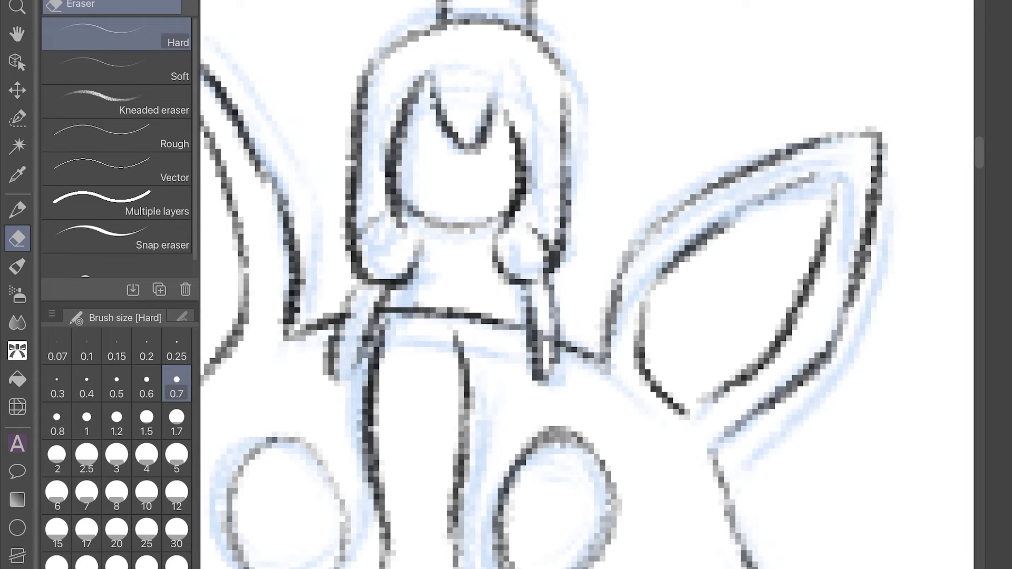
key("bracketleft")
key("bracketleft")
key("bracketleft")
key("p")
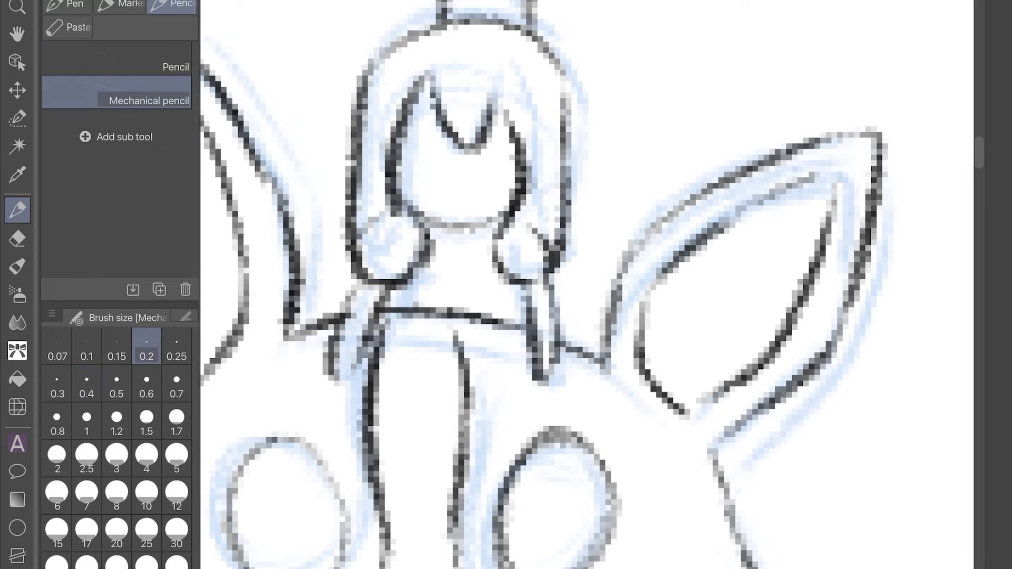
scroll(587, 285, "down", 10)
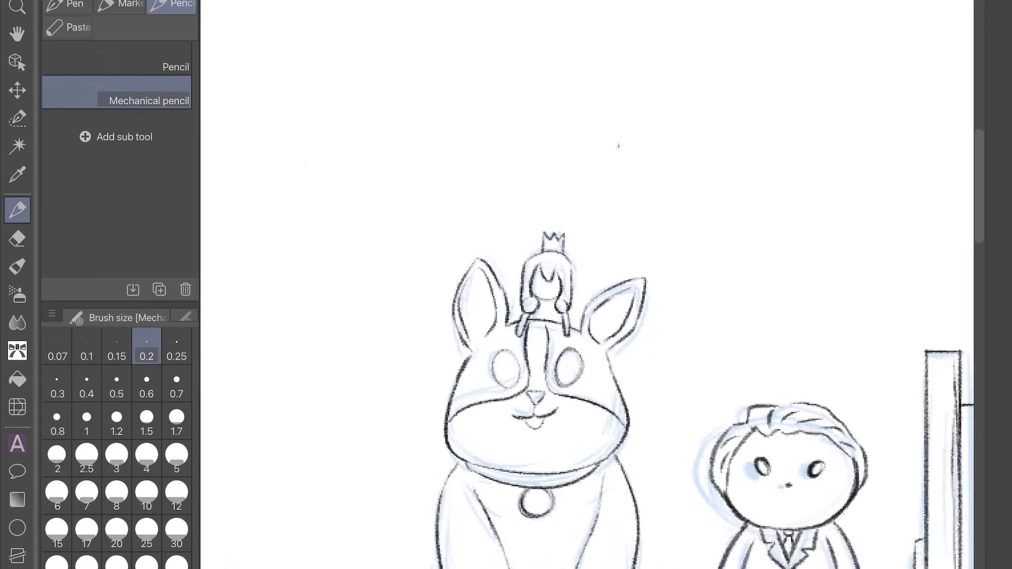
Erase the rough vertical hatching from the tall book's spine with the Hard eraser at size 0.4
scroll(542, 282, "up", 10)
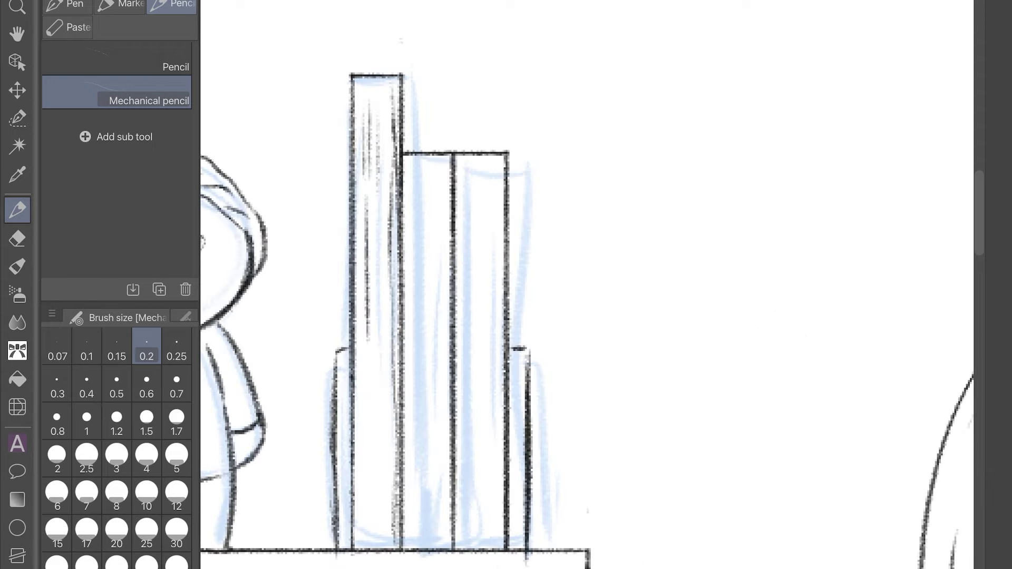
key("e")
mouse_move(378, 153)
left_mouse_down()
mouse_move(374, 316)
mouse_move(392, 522)
left_mouse_up()
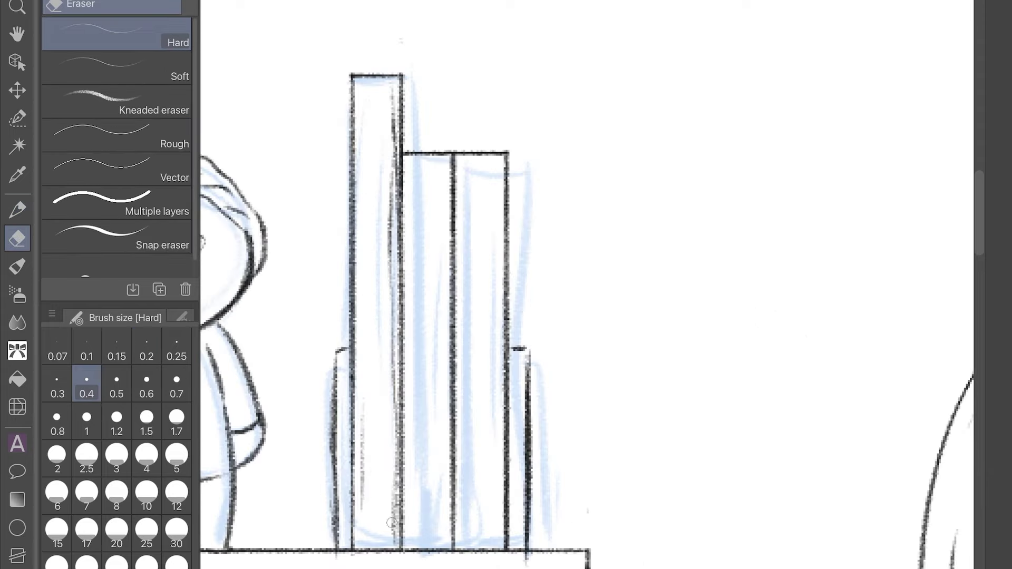
key("Tab")
left_click(848, 437)
left_click(848, 437)
key("Tab")
scroll(444, 90, "up", 2)
left_click_drag(444, 90, 451, 567)
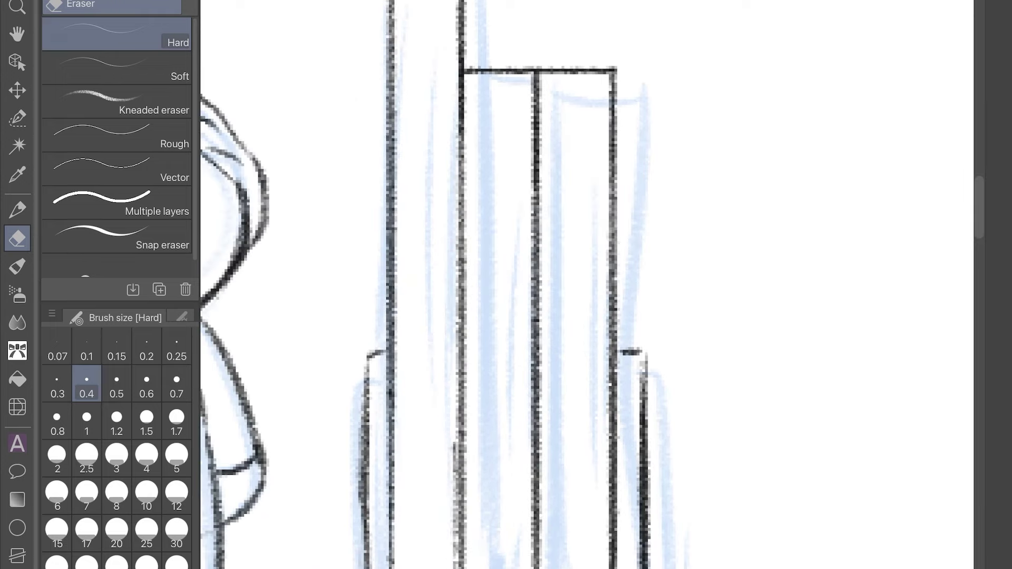
scroll(351, 316, "down", 2)
Rotate the canvas to letter a scribbled title with double bands along the tall book's spine, then restore the upright view
key("p")
key("minus")
key("minus")
key("minus")
key("minus")
key("minus")
key("minus")
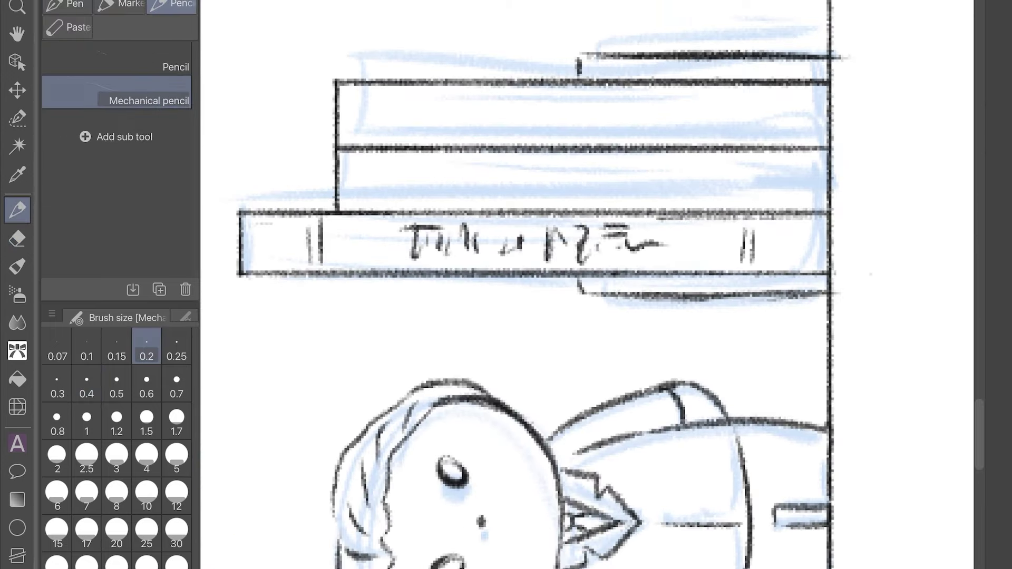
key("asciicircum")
key("asciicircum")
key("asciicircum")
key("asciicircum")
key("asciicircum")
key("asciicircum")
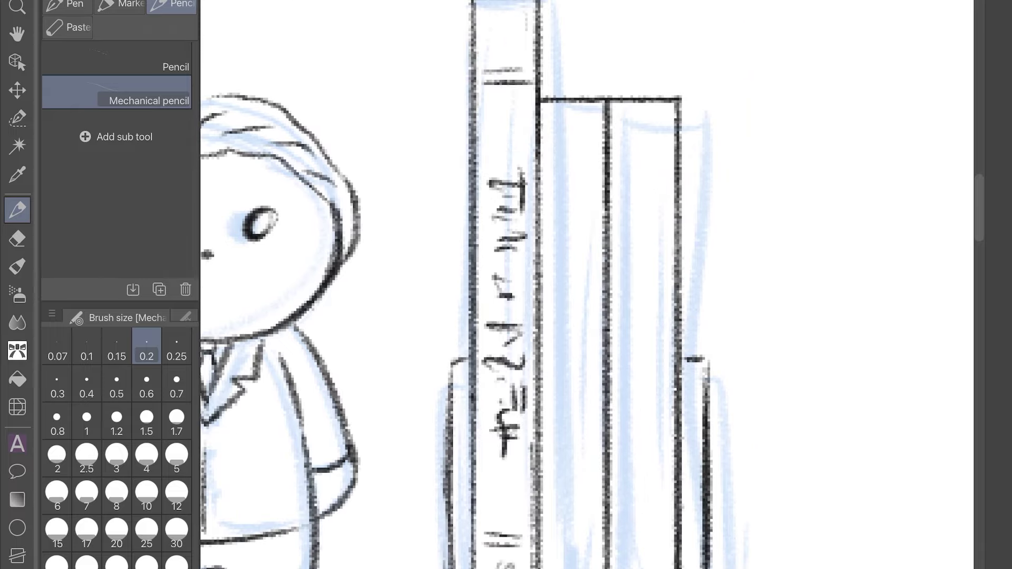
Draw label boxes, bands and vertical title strokes on the spines of the two shorter books
scroll(474, 285, "down", 1)
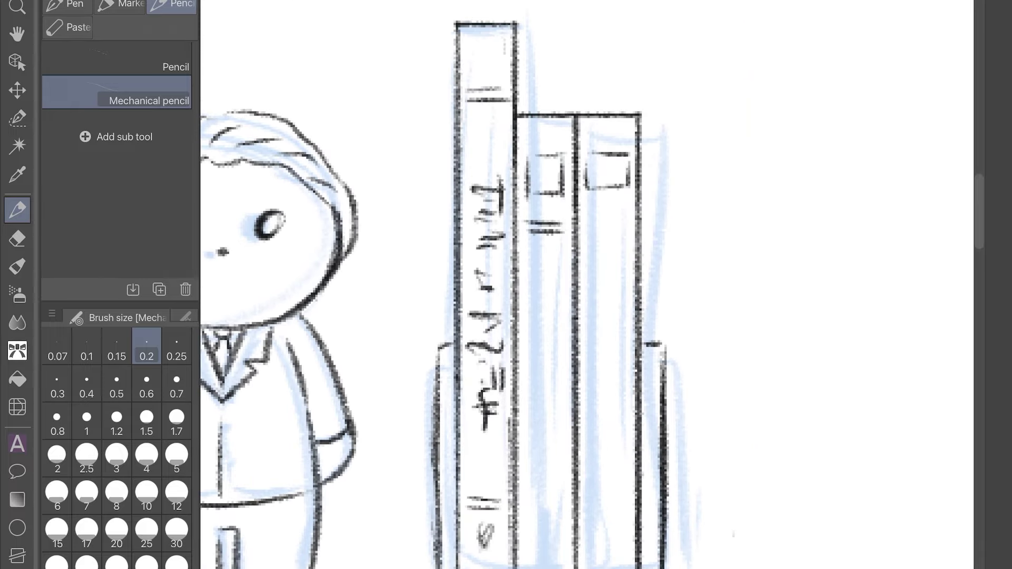
left_click_drag(539, 395, 539, 434)
left_click_drag(551, 309, 552, 433)
left_click_drag(606, 304, 606, 428)
left_click_drag(616, 326, 617, 428)
key("ctrl+0")
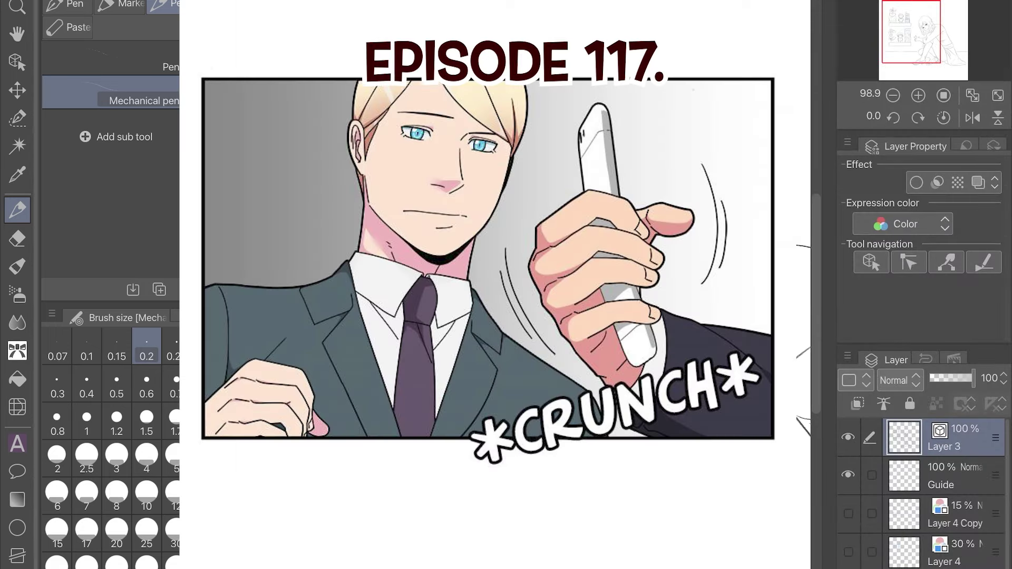
Select the inked seated animal with the Selection pen in the mirrored view and adjust it with Free Transform
scroll(506, 284, "up", 4)
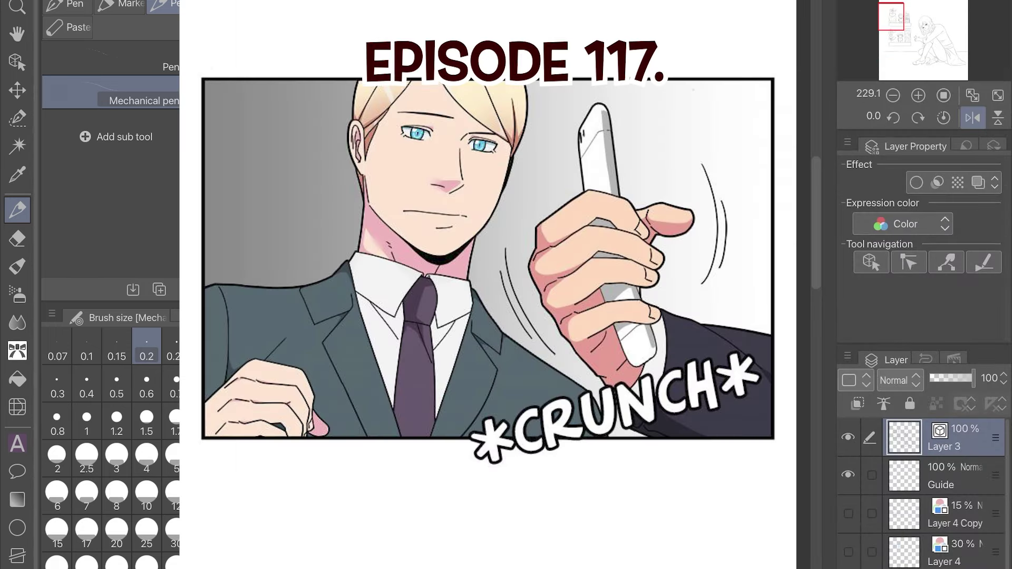
key("m")
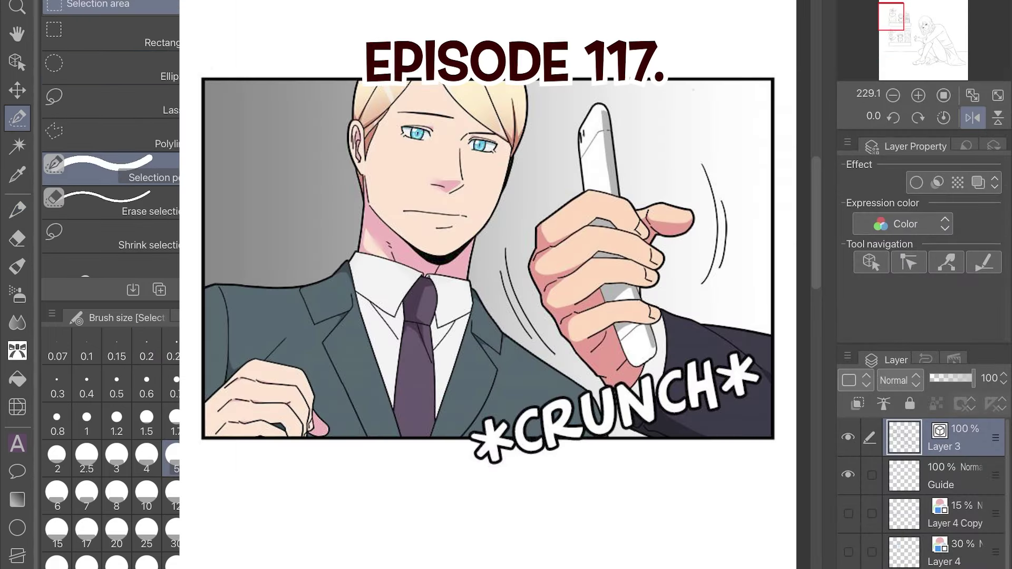
left_click_drag(344, 131, 572, 129)
key("ctrl+t")
left_click(133, 404)
left_click(132, 482)
key("Return")
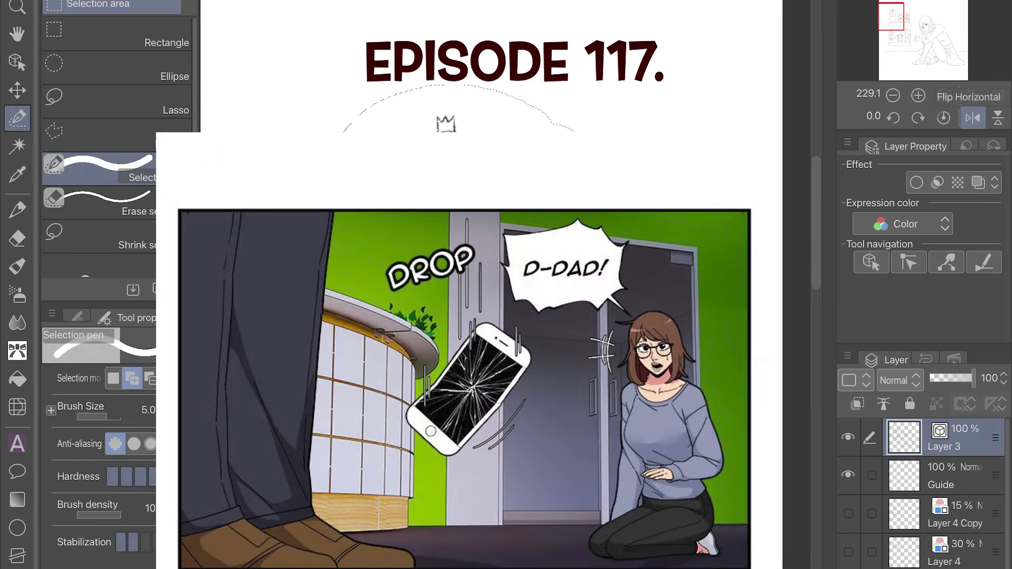
Scale the selected seated animal down slightly in Scale/Rotate mode, reposition it on the shelf and clear the selection
mouse_move(364, 132)
left_mouse_down()
mouse_move(522, 116)
mouse_move(343, 422)
mouse_move(458, 453)
mouse_move(532, 437)
mouse_move(517, 337)
left_mouse_up()
key("h")
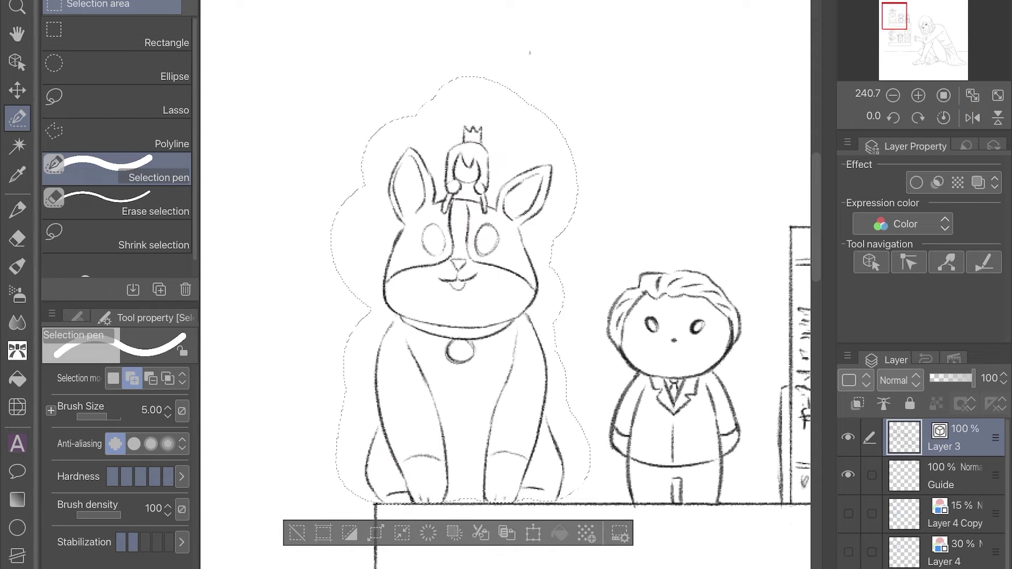
key("ctrl+t")
left_click(147, 403)
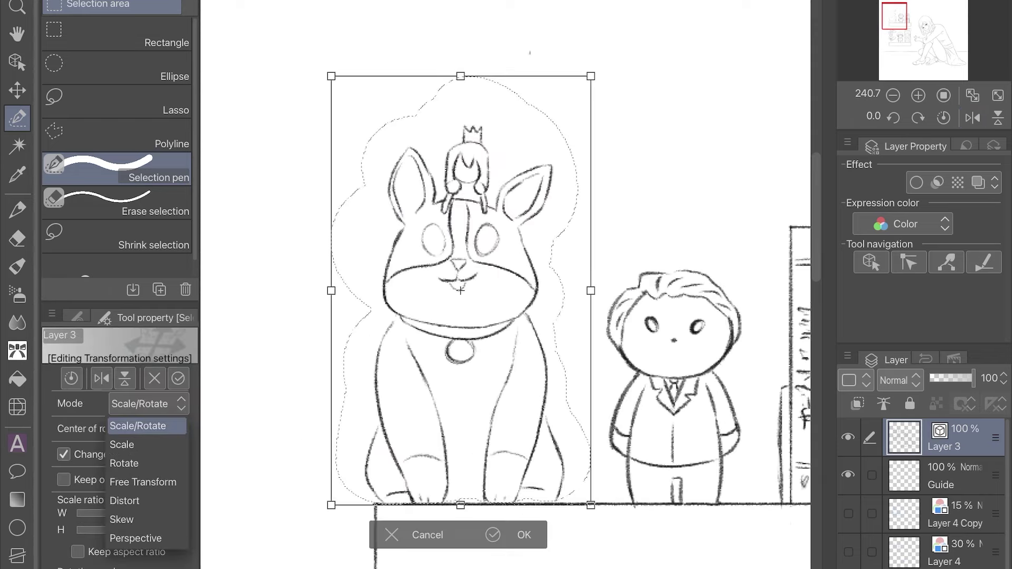
left_click(158, 427)
left_click(148, 403)
left_click(153, 406)
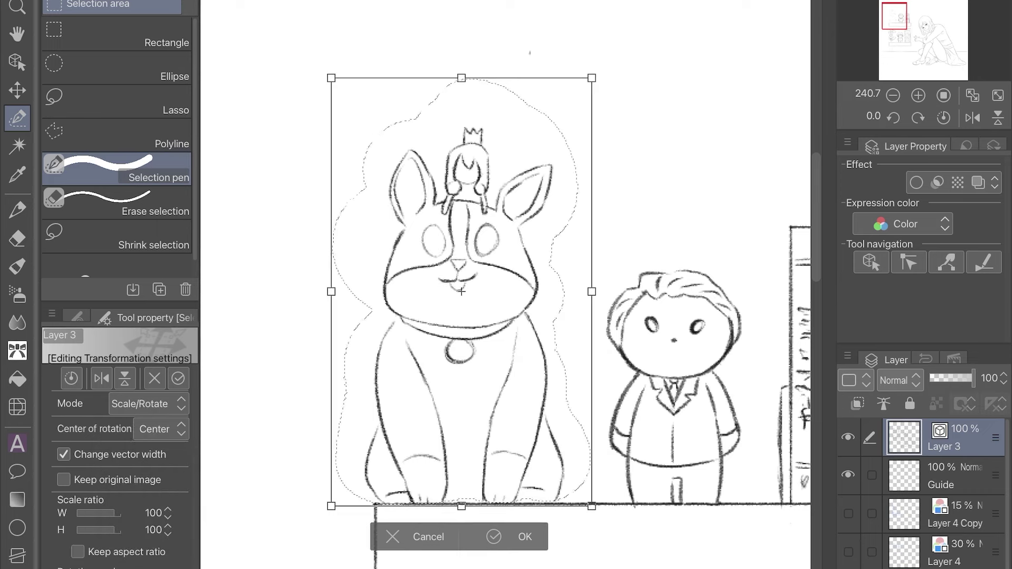
left_click_drag(591, 76, 578, 97)
left_click_drag(455, 369, 467, 369)
key("Return")
key("ctrl+d")
Redraw the broken shelf edge and paw lines under the seated animal with the Mechanical pencil
scroll(506, 285, "up", 3)
key("p")
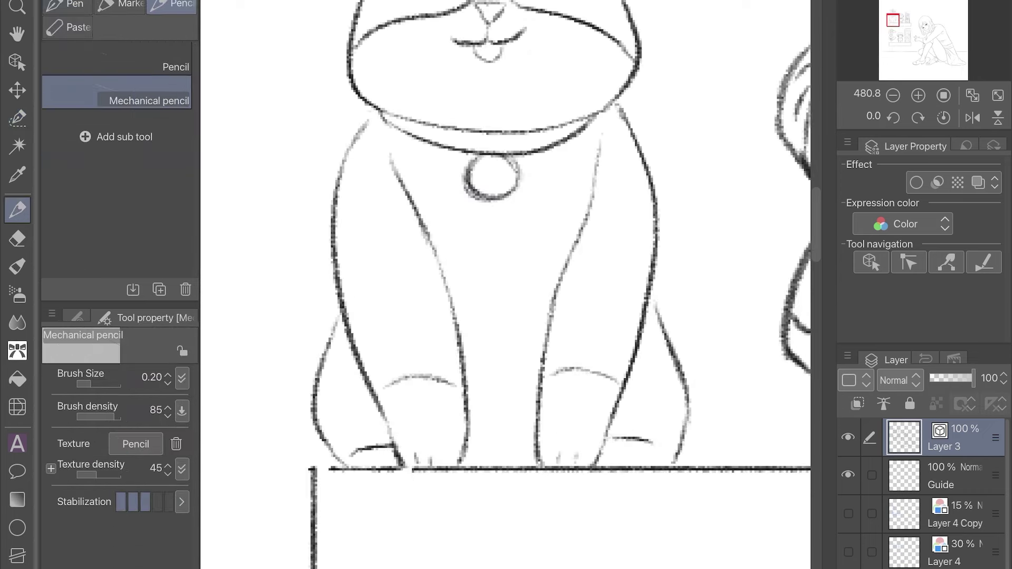
left_click_drag(328, 110, 328, 214)
key("ctrl+@")
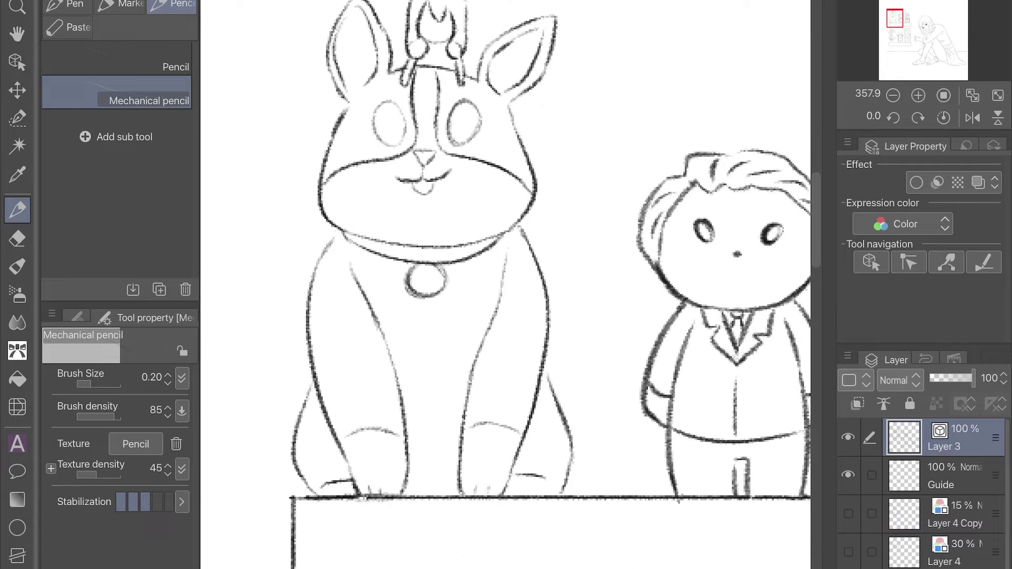
scroll(791, 554, "down", 5)
left_click_drag(791, 554, 615, 129)
scroll(615, 129, "up", 5)
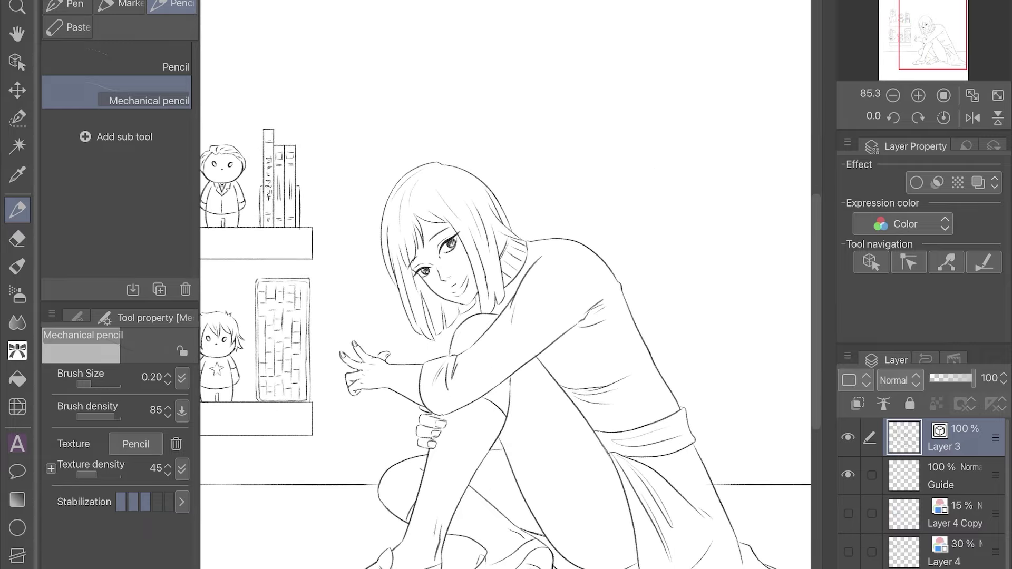
Clean up the line art around the woman's legs and shoes and hatch the shoe's sole and heel with the Mechanical pencil
key("Tab")
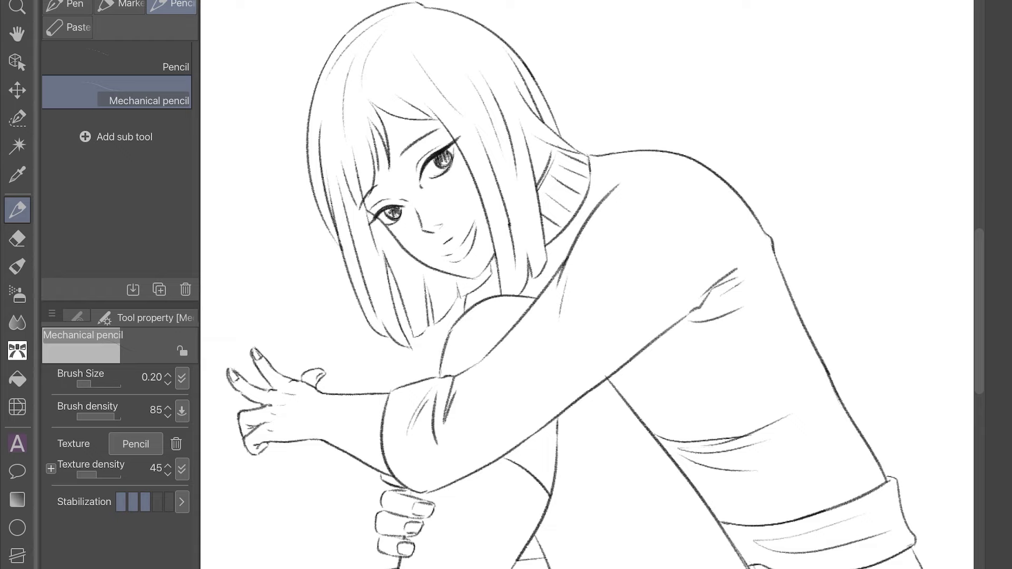
left_click_drag(615, 369, 559, 187)
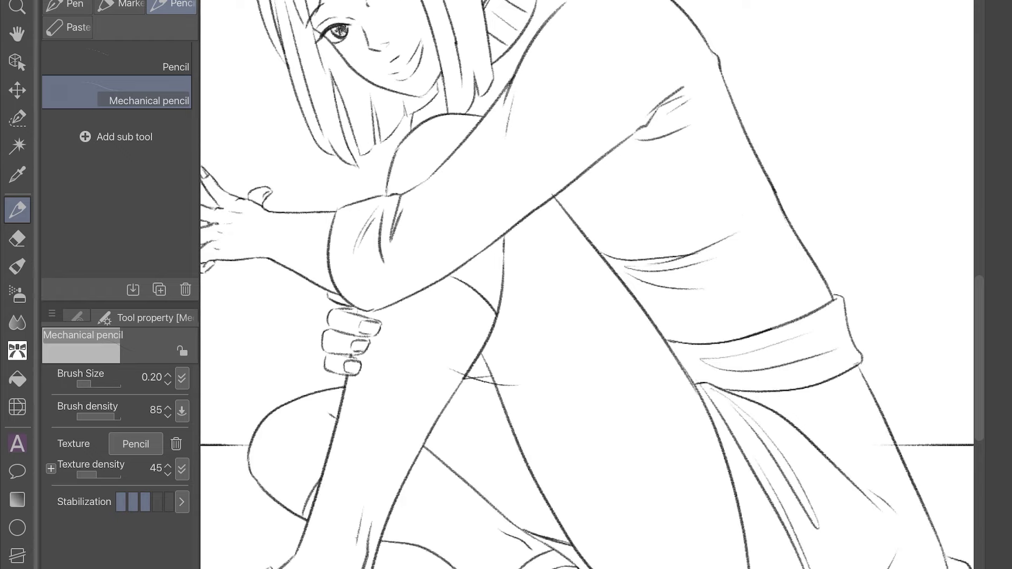
key("e")
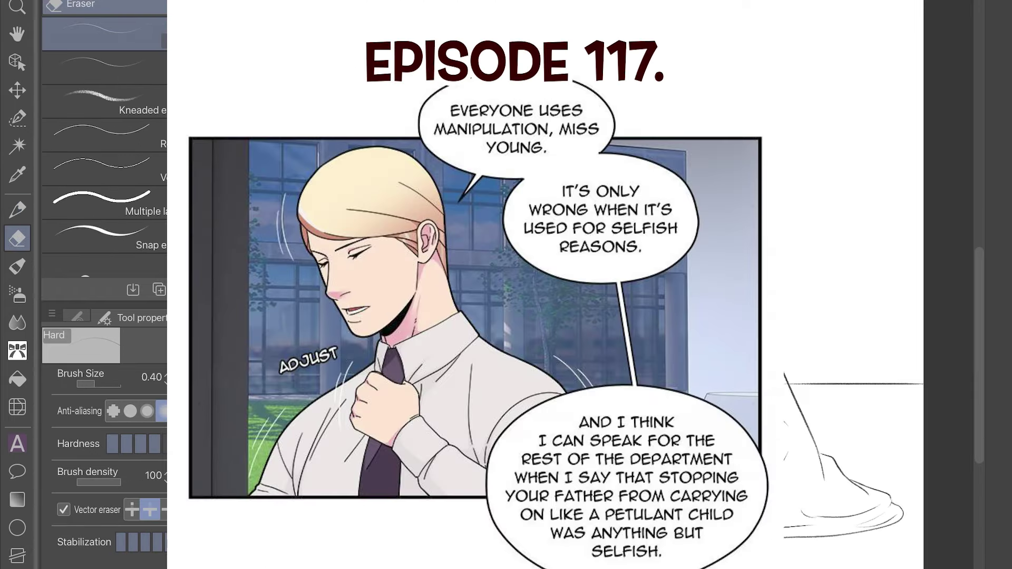
scroll(854, 285, "up", 1)
scroll(875, 285, "up", 1)
key("p")
scroll(875, 285, "up", 1)
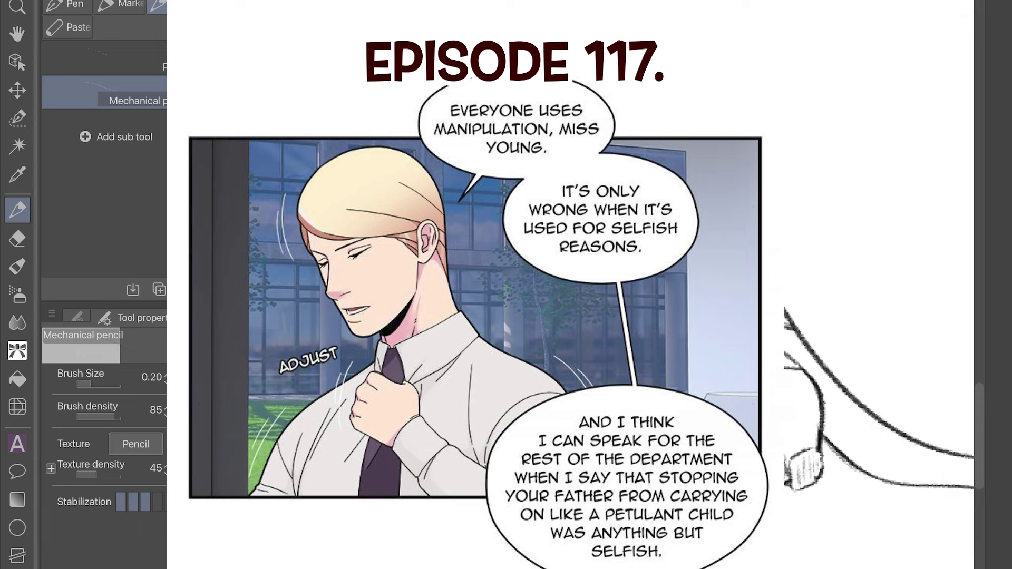
scroll(875, 285, "down", 2)
key("e")
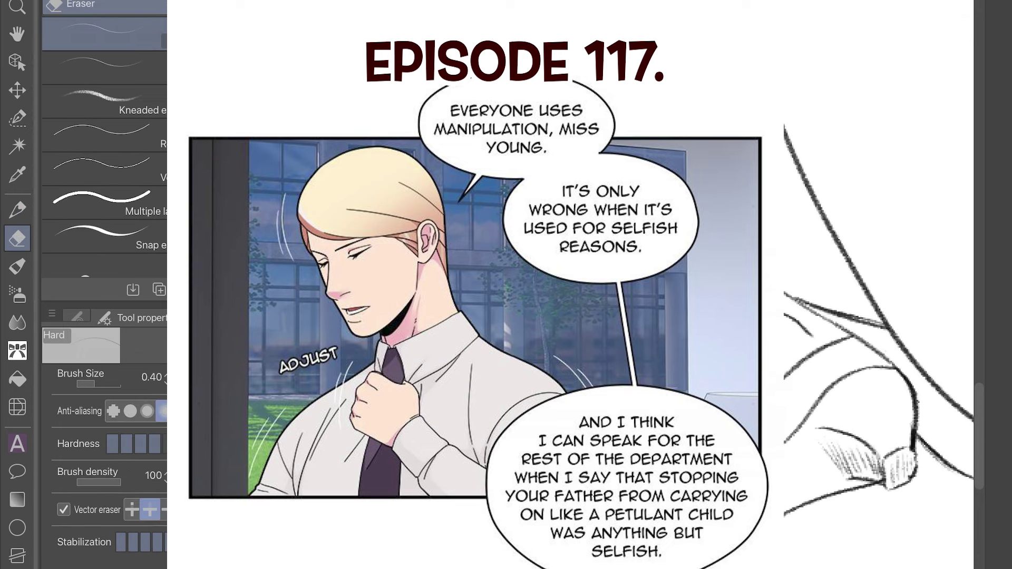
key("p")
scroll(875, 285, "down", 2)
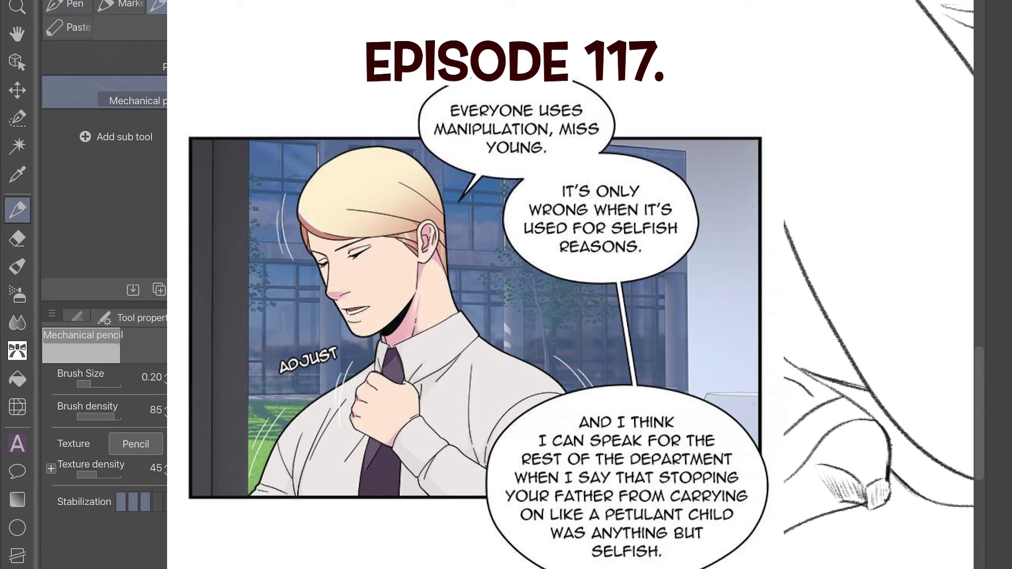
Shade both irises of the woman's eyes darker with the Mechanical pencil
scroll(875, 285, "up", 2)
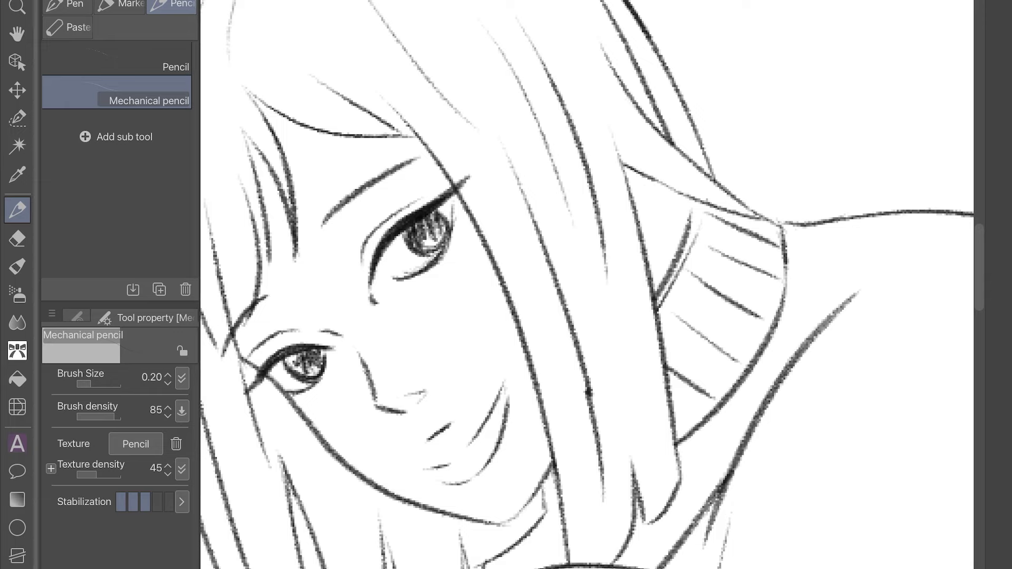
scroll(875, 285, "down", 3)
scroll(580, 253, "up", 4)
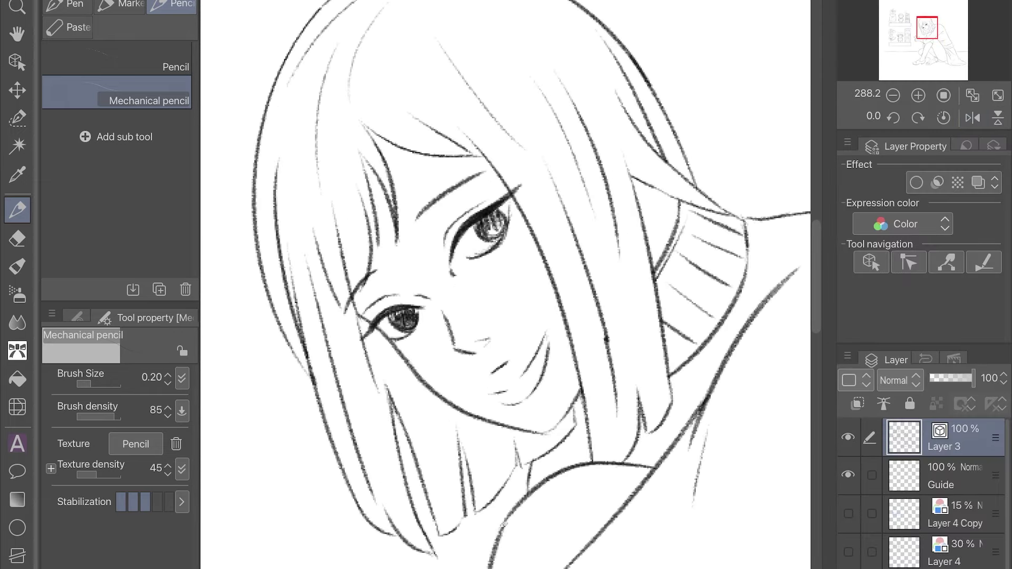
scroll(506, 285, "down", 2)
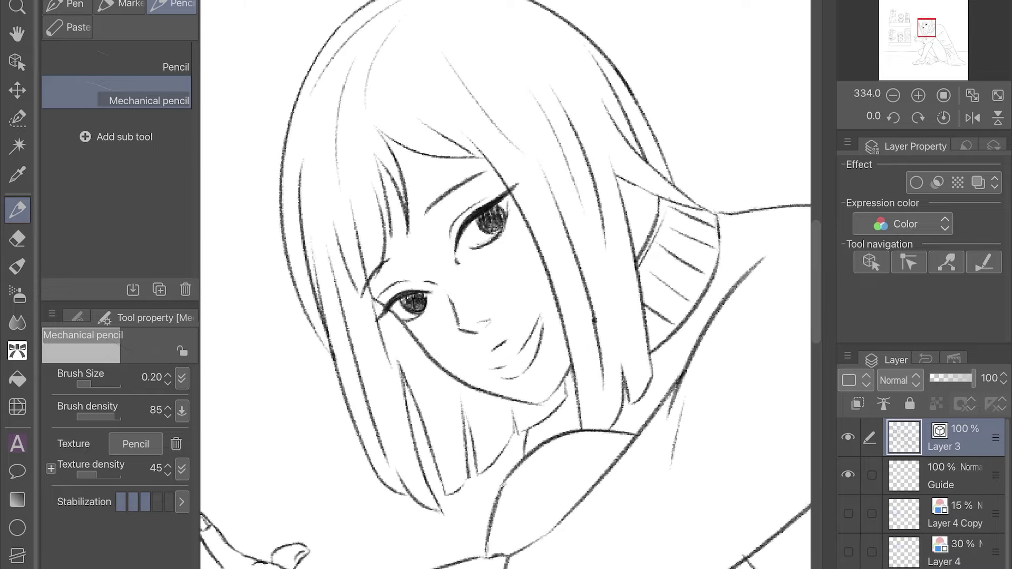
scroll(506, 285, "up", 3)
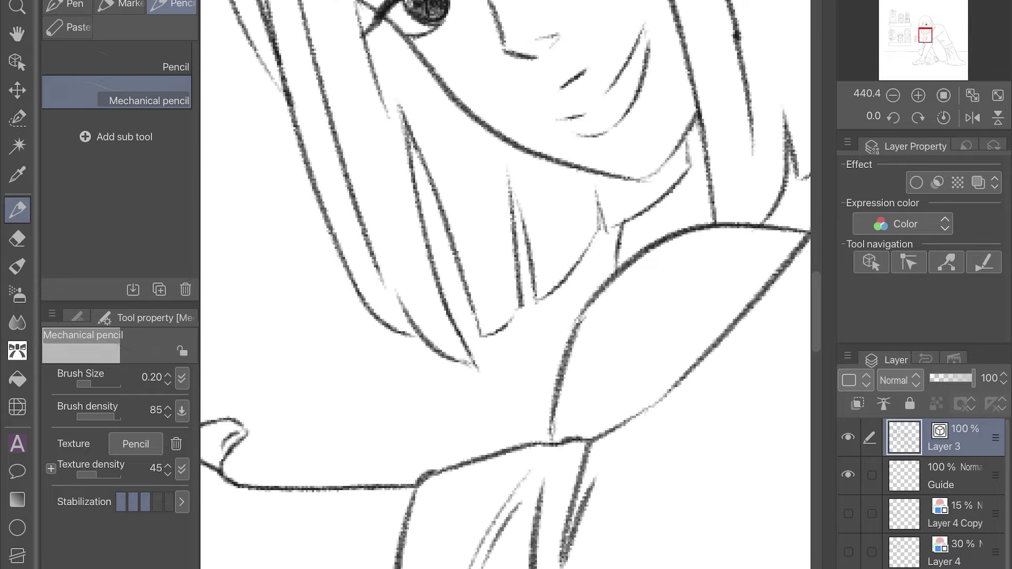
scroll(505, 285, "down", 8)
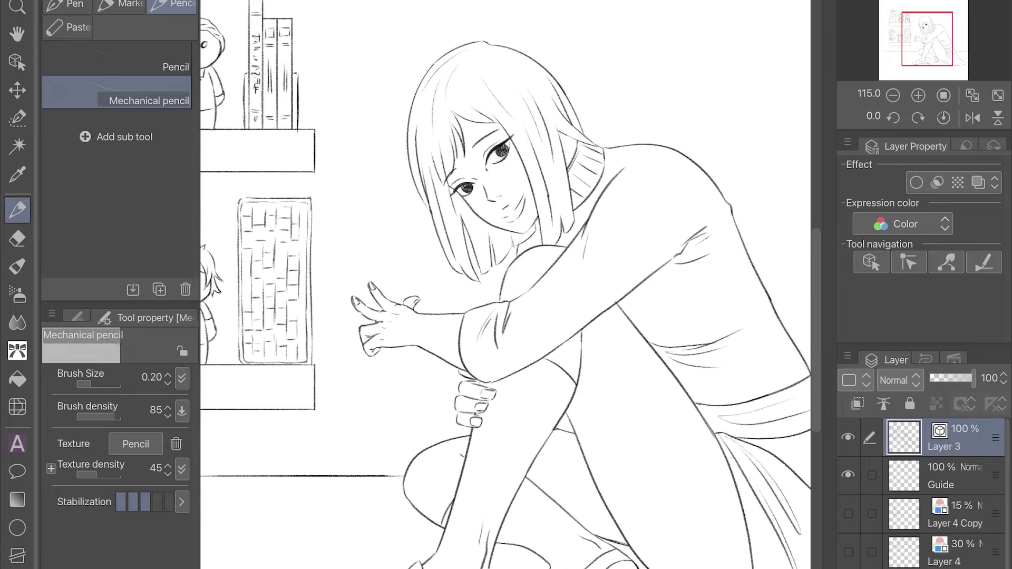
Add a new layer beneath Guide and set up the Gouache brush at size 30 with the beige colour E0C2A0
key("ctrl+shift+n")
scroll(506, 285, "down", 1)
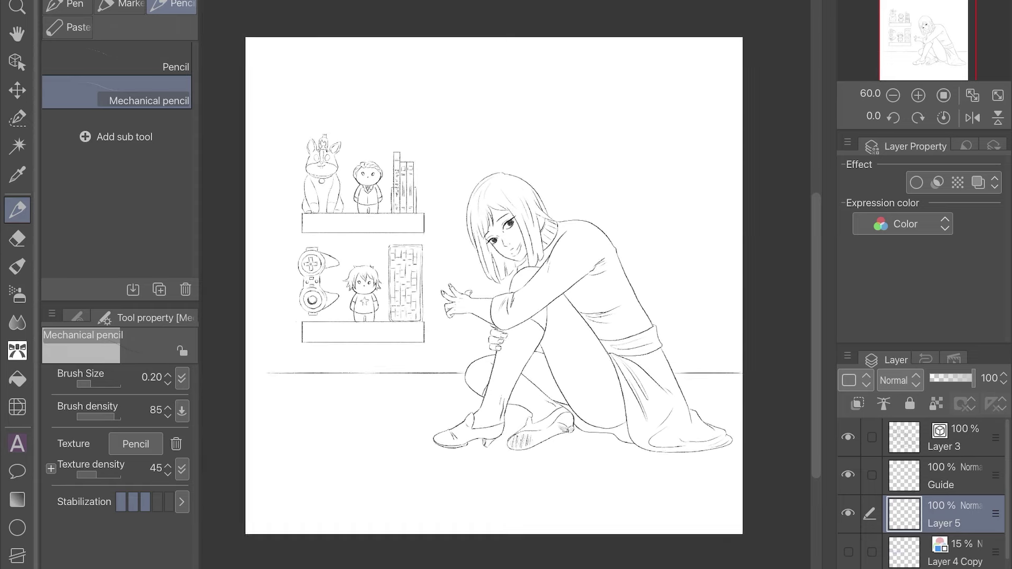
key("Tab")
key("b")
scroll(551, 285, "up", 2)
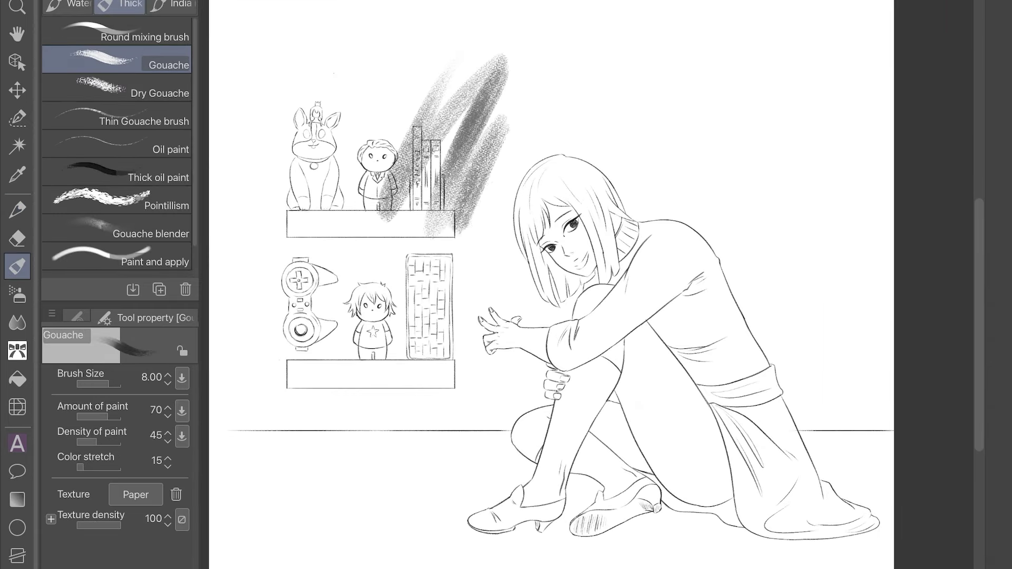
left_click(77, 317)
left_click(337, 245)
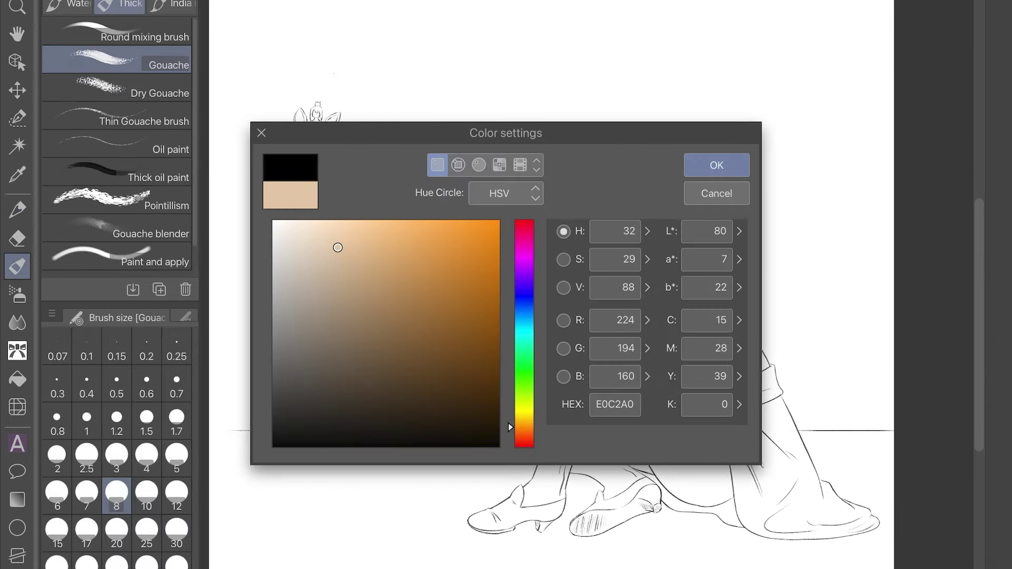
left_click(713, 165)
left_click(177, 532)
Brush a loose beige Gouache wash behind the shelves and across the seated woman's upper body
left_click_drag(393, 51, 240, 274)
mouse_move(295, 32)
left_mouse_down()
mouse_move(421, 237)
mouse_move(569, 158)
mouse_move(606, 448)
mouse_move(844, 263)
left_mouse_up()
left_click_drag(707, 131, 396, 501)
left_click_drag(453, 184, 248, 464)
left_click_drag(564, 26, 393, 235)
left_click_drag(242, 164, 214, 227)
left_click_drag(535, 50, 459, 113)
left_click_drag(746, 190, 659, 237)
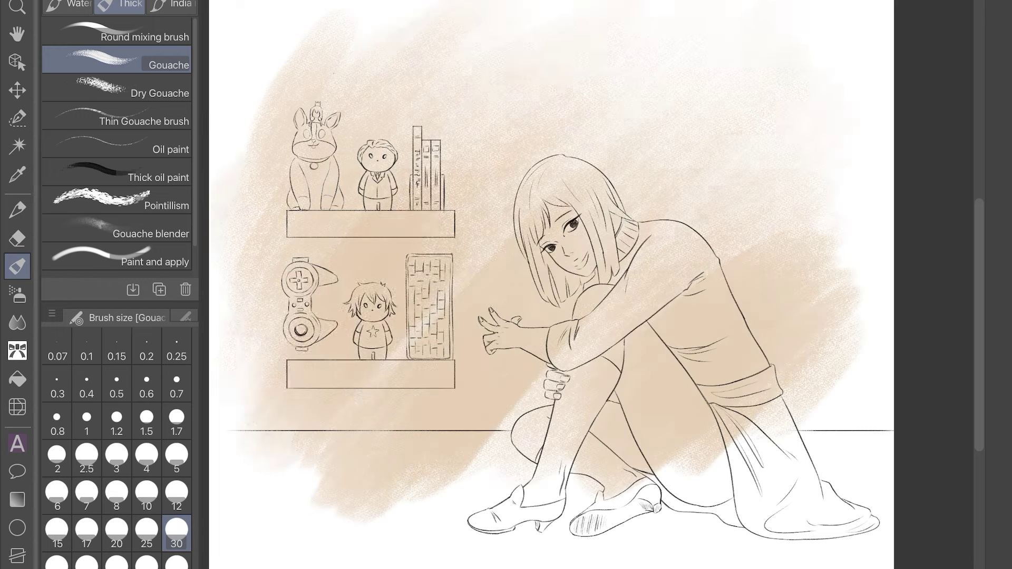
left_click_drag(759, 147, 467, 490)
left_click_drag(577, 42, 466, 34)
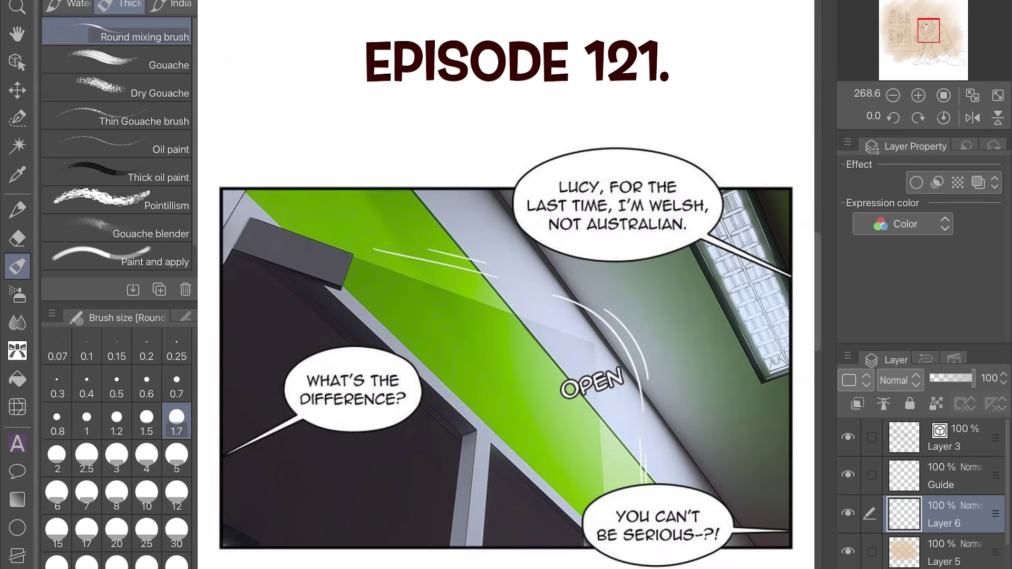
Paint the raised hand, forearm and gripping fingers in pale skin colour on Layer 6 with the Round mixing brush at size 5
left_click(176, 455)
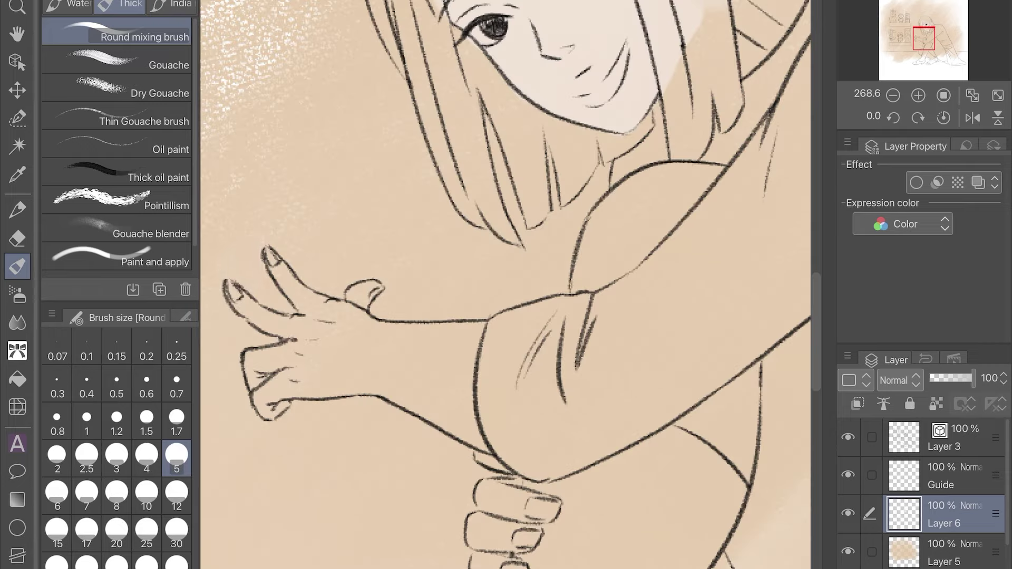
left_click_drag(222, 248, 401, 433)
mouse_move(317, 306)
left_mouse_down()
mouse_move(475, 459)
mouse_move(406, 421)
left_mouse_up()
left_click_drag(432, 316, 343, 422)
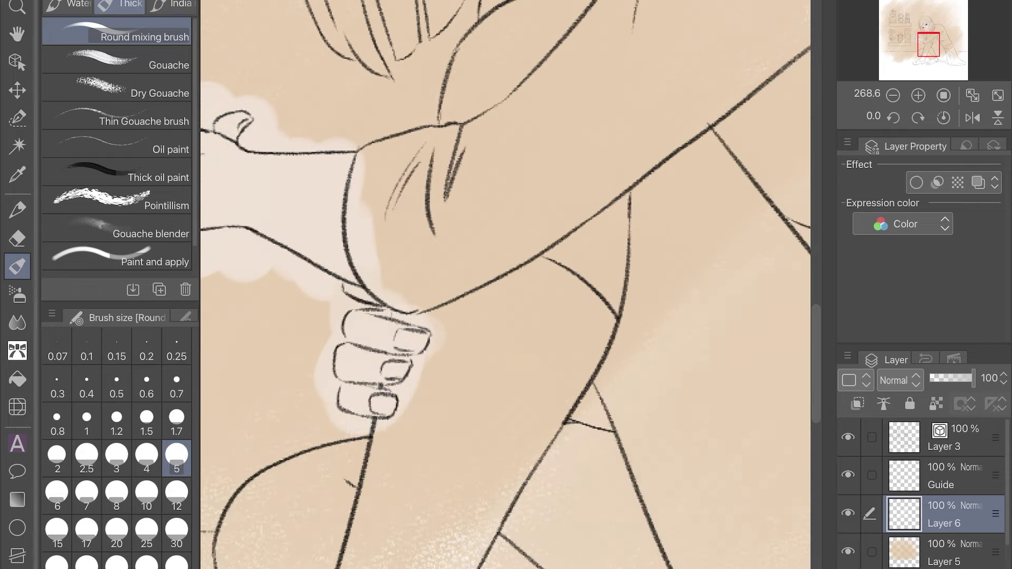
left_click_drag(396, 306, 419, 289)
Fill the woman's knees, thigh and lower legs with the pale skin colour
scroll(506, 285, "down", 3)
mouse_move(369, 184)
left_mouse_down()
mouse_move(411, 127)
mouse_move(490, 95)
left_mouse_up()
scroll(506, 285, "down", 2)
mouse_move(475, 248)
left_mouse_down()
mouse_move(438, 200)
mouse_move(580, 158)
left_mouse_up()
scroll(506, 285, "up", 1)
left_click_drag(390, 221, 296, 369)
left_click_drag(317, 226, 454, 295)
left_click_drag(485, 327, 433, 421)
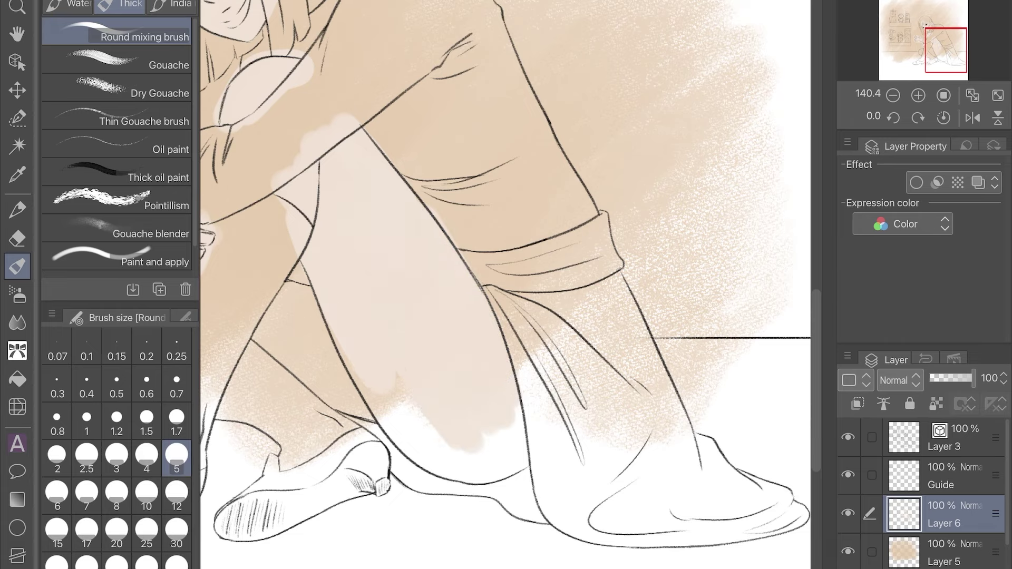
mouse_move(369, 369)
left_mouse_down()
mouse_move(411, 448)
mouse_move(522, 421)
left_mouse_up()
scroll(507, 284, "left", 5)
mouse_move(253, 391)
left_mouse_down()
mouse_move(337, 285)
mouse_move(501, 396)
mouse_move(516, 387)
left_mouse_up()
scroll(506, 285, "up", 3)
scroll(506, 285, "up", 2)
Choose a dark brown and paint the first hair strands beside the forehead with the Round mixing brush at size 0.7
mouse_move(350, 385)
left_mouse_down()
mouse_move(328, 389)
mouse_move(393, 355)
mouse_move(387, 339)
mouse_move(396, 350)
mouse_move(387, 363)
left_mouse_up()
left_click(716, 165)
scroll(507, 285, "up", 2)
left_click(177, 385)
left_click_drag(337, 182, 307, 363)
left_click_drag(353, 143, 331, 308)
left_click_drag(295, 53, 337, 247)
mouse_move(338, 106)
left_mouse_down()
mouse_move(316, 327)
mouse_move(311, 247)
left_mouse_up()
Block in the side section of hair from the parting down past the temple in brown at brush size 1.2
left_click(117, 422)
mouse_move(316, 63)
left_mouse_down()
mouse_move(287, 390)
mouse_move(264, 427)
left_mouse_up()
left_click_drag(296, 27, 250, 364)
left_click_drag(311, 84, 217, 412)
left_click_drag(274, 82, 232, 337)
left_click_drag(247, 85, 222, 263)
left_click_drag(306, 63, 274, 214)
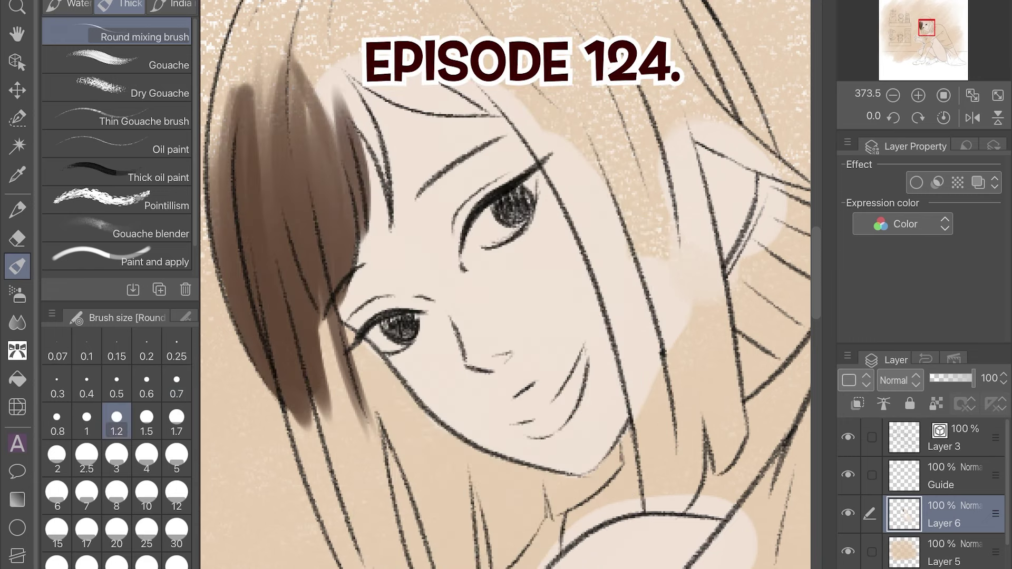
left_click_drag(358, 166, 340, 240)
left_click_drag(364, 79, 323, 248)
mouse_move(292, 38)
left_mouse_down()
mouse_move(345, 211)
mouse_move(326, 227)
left_mouse_up()
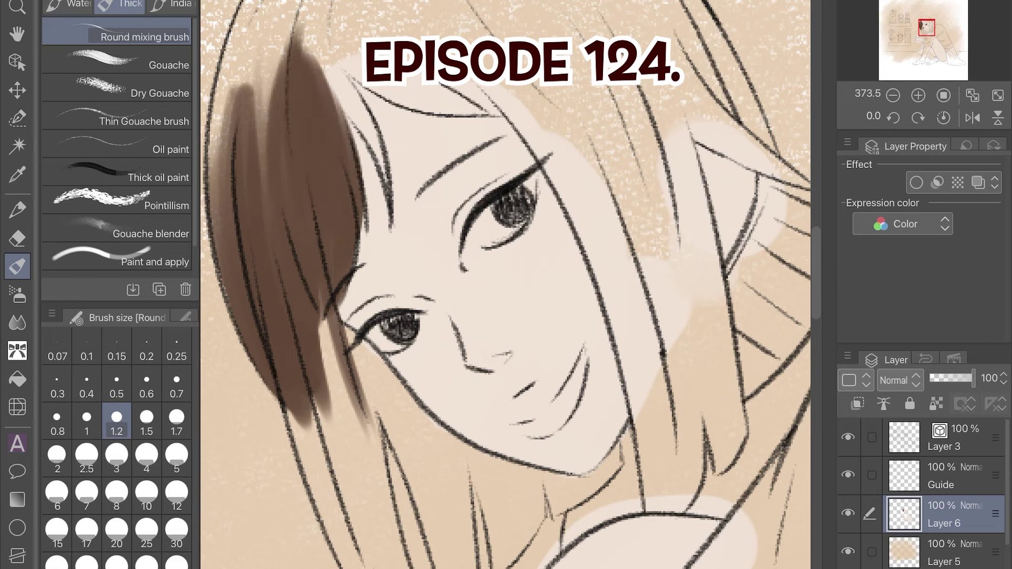
left_click_drag(285, 21, 263, 200)
Paint the thin pointed bangs over the forehead in brown at brush size 0.7
scroll(506, 285, "up", 3)
left_click(176, 383)
left_click_drag(290, 18, 327, 71)
mouse_move(303, 37)
left_mouse_down()
mouse_move(364, 137)
mouse_move(383, 274)
left_mouse_up()
left_click_drag(358, 197, 382, 266)
left_click_drag(342, 161, 362, 203)
mouse_move(313, 140)
left_mouse_down()
mouse_move(340, 229)
mouse_move(342, 185)
left_mouse_up()
left_click_drag(343, 187, 384, 280)
scroll(506, 284, "up", 2)
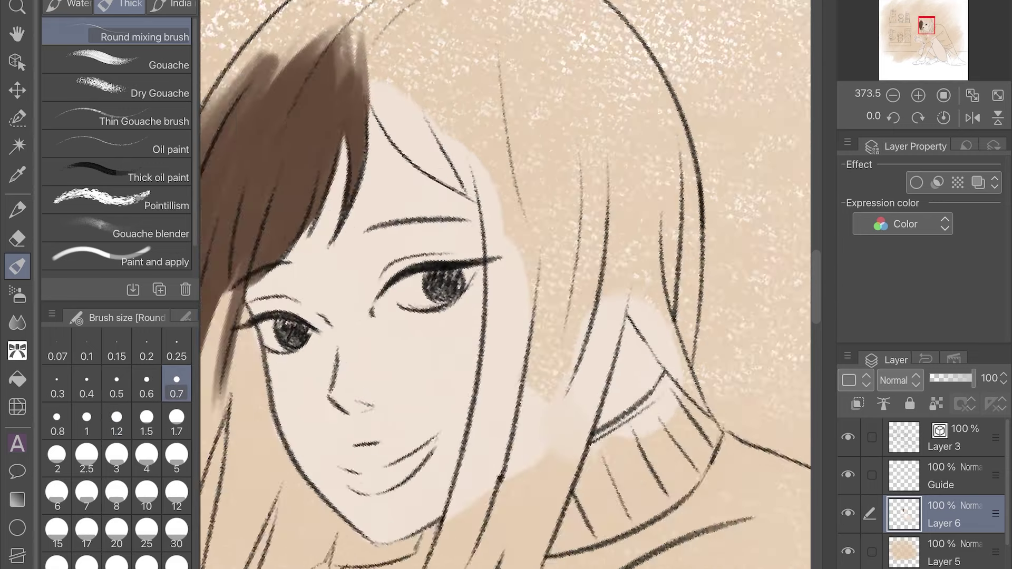
Paint the swept bangs on the other side of the parting along the forehead's edge in brown
left_click_drag(358, 79, 430, 219)
left_click_drag(342, 64, 454, 243)
left_click_drag(416, 206, 475, 266)
left_click_drag(358, 74, 517, 264)
mouse_move(363, 58)
left_mouse_down()
mouse_move(511, 253)
mouse_move(564, 269)
left_mouse_up()
Widen the swept bangs toward the top of the head with the Round mixing brush at size 1.7
left_click(176, 418)
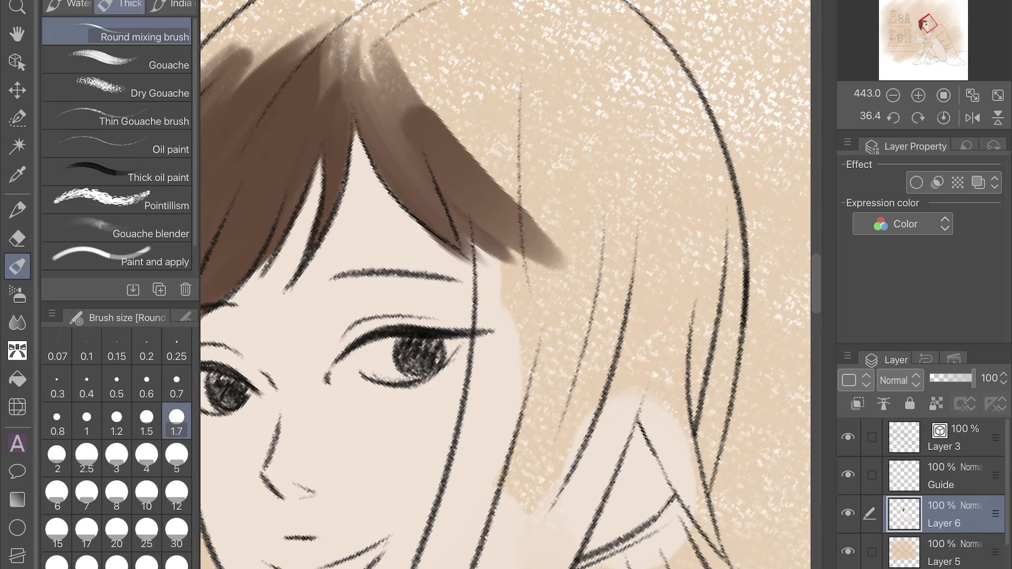
left_click_drag(345, 21, 538, 264)
left_click_drag(411, 79, 601, 277)
left_click_drag(385, 34, 564, 218)
scroll(506, 285, "down", 2)
scroll(506, 285, "up", 2)
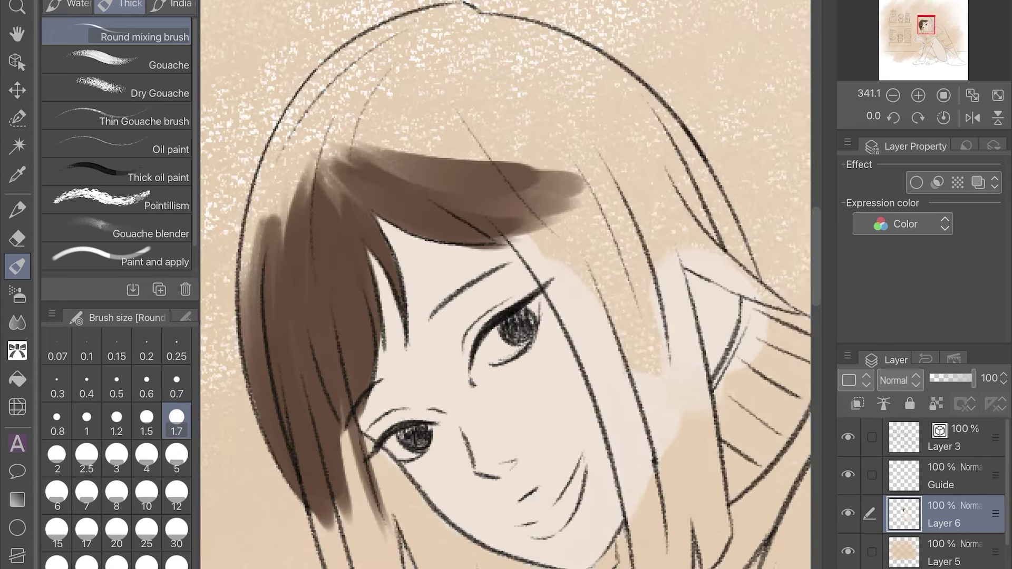
Hide the beige wash on Layer 5 and extend the brown hair up toward the crown and outer outline
left_click(848, 551)
left_click_drag(369, 105, 601, 179)
left_click_drag(317, 95, 243, 379)
mouse_move(279, 147)
left_mouse_down()
mouse_move(232, 379)
mouse_move(237, 369)
left_mouse_up()
left_click_drag(370, 63, 248, 301)
left_click_drag(348, 142, 517, 210)
left_click_drag(358, 106, 585, 179)
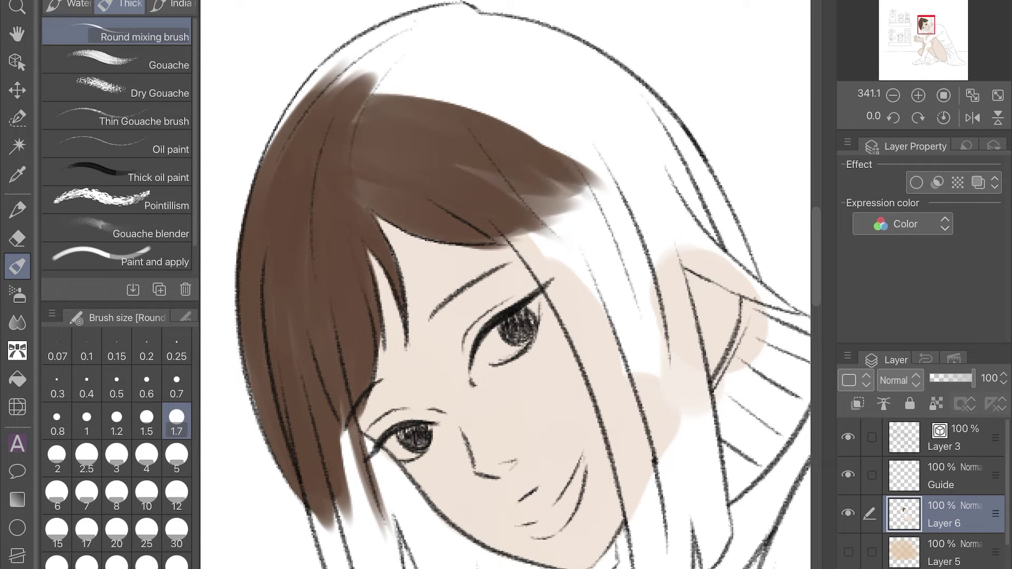
Fill the crown and the back of the head with brown along the outline in a rotated view
scroll(506, 285, "up", 1)
left_click_drag(285, 169, 306, 411)
left_click_drag(306, 211, 327, 422)
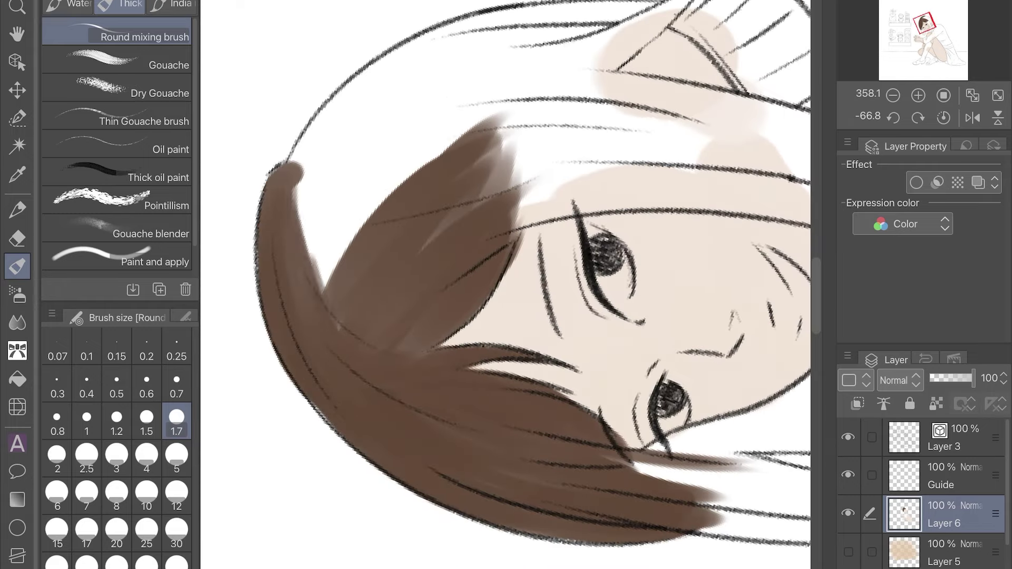
left_click_drag(316, 158, 296, 295)
left_click_drag(369, 26, 316, 369)
mouse_move(432, 64)
left_mouse_down()
mouse_move(369, 391)
mouse_move(464, 422)
left_mouse_up()
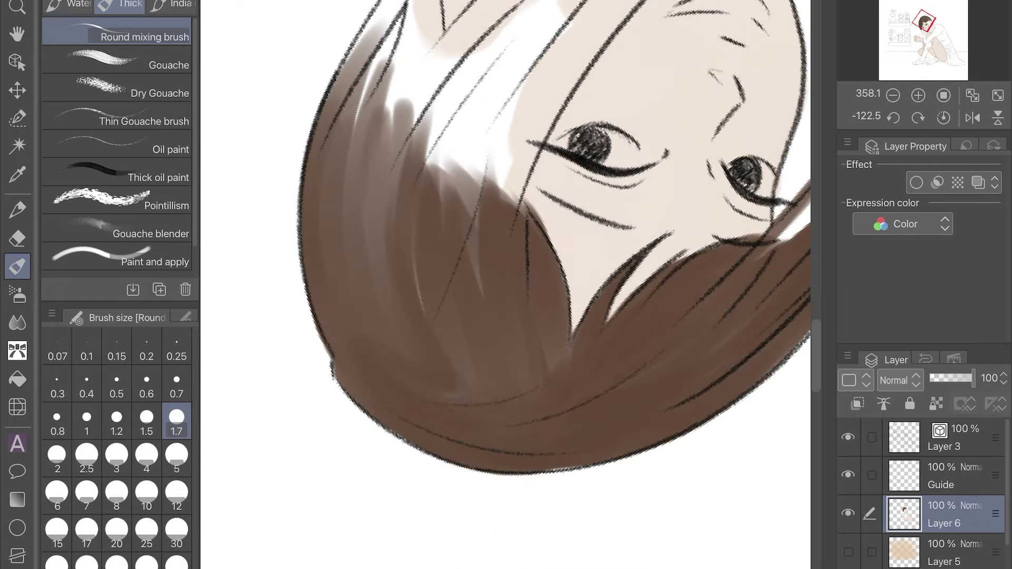
Fill the hair section above and beside the eye nearest the neck with long brown strokes
left_click_drag(448, 375, 501, 401)
mouse_move(506, 264)
left_mouse_down()
mouse_move(497, 311)
mouse_move(458, 352)
left_mouse_up()
left_click_drag(527, 95, 380, 400)
left_click_drag(543, 114, 425, 353)
left_click_drag(535, 137, 438, 390)
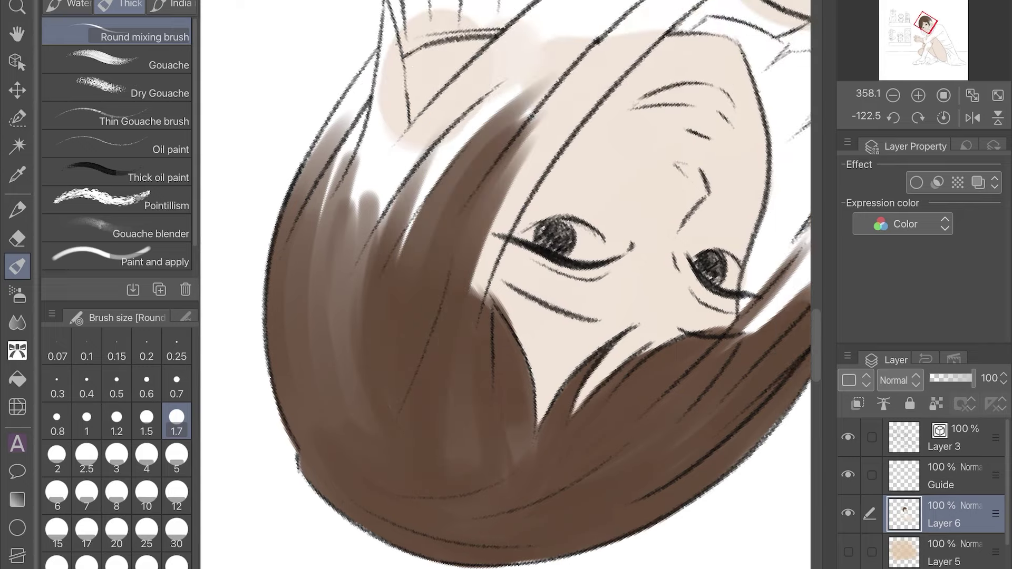
Cover the gaps in the hair at the back of the head and lengthen its strands toward the neck
left_click_drag(527, 404, 453, 456)
left_click_drag(507, 211, 514, 298)
left_click_drag(445, 174, 314, 475)
left_click_drag(332, 274, 296, 464)
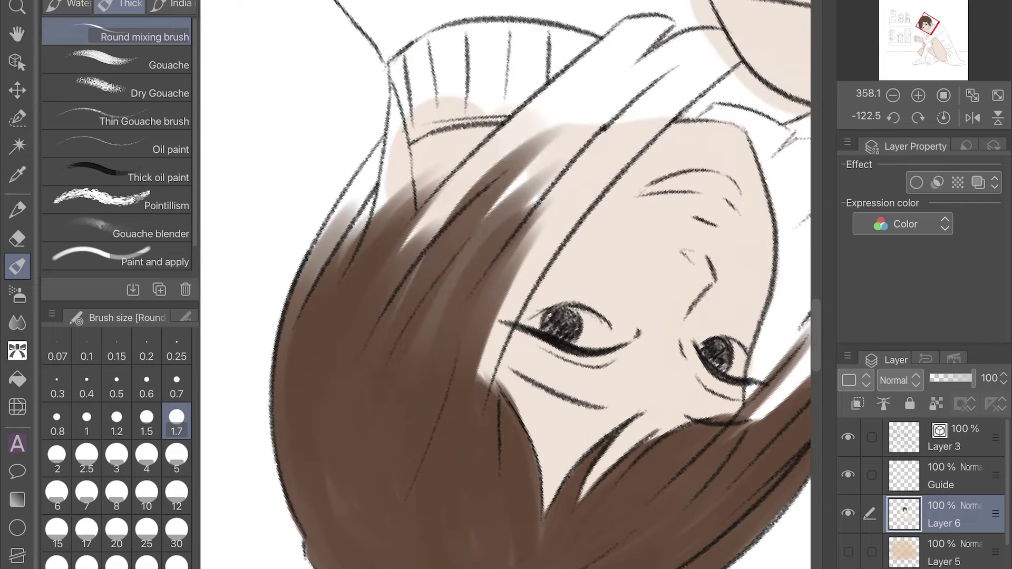
left_click_drag(553, 126, 395, 348)
key("ctrl+0")
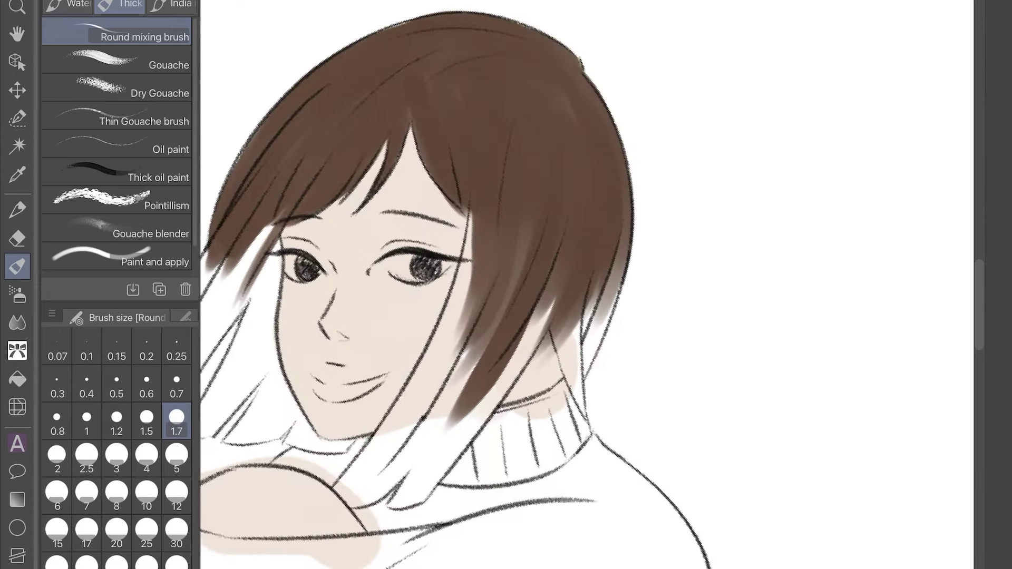
Paint narrow brown strands along the cheek, over the neck and down to the turtleneck collar at brush size 0.7
scroll(464, 284, "down", 2)
left_click_drag(488, 158, 448, 335)
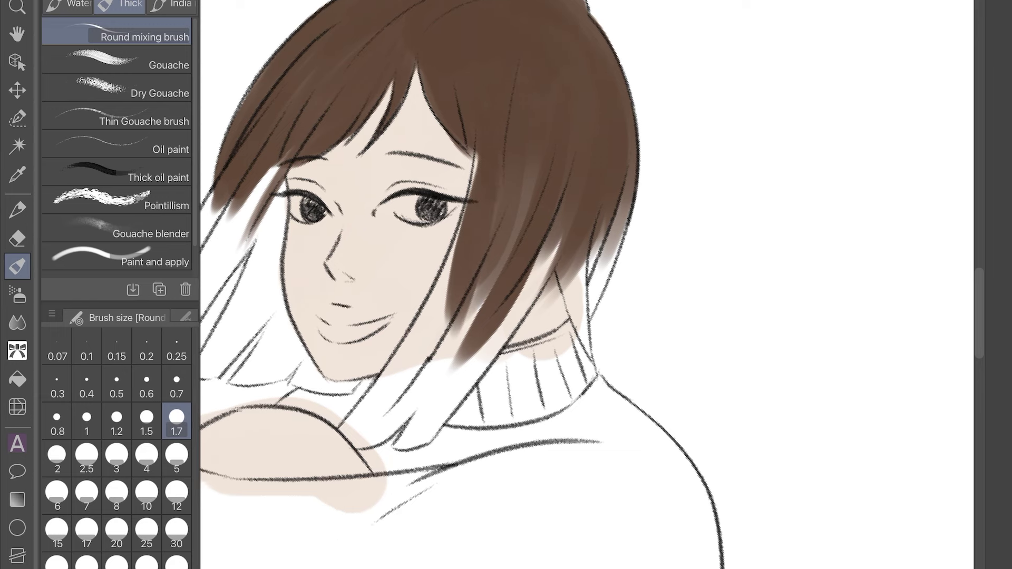
left_click(176, 384)
left_click_drag(469, 189, 369, 409)
left_click_drag(554, 261, 449, 414)
left_click_drag(594, 264, 569, 362)
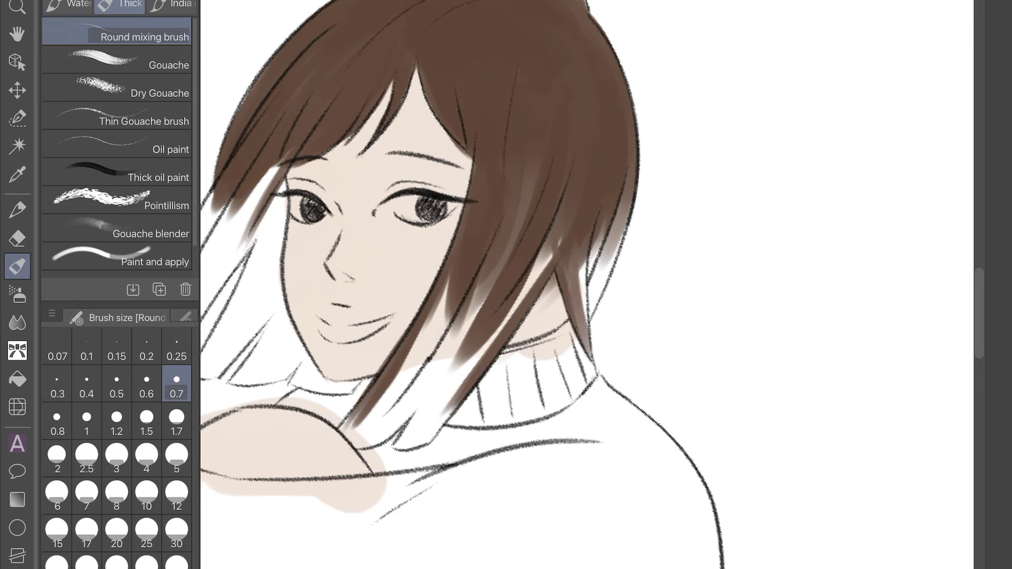
left_click_drag(630, 155, 589, 303)
left_click_drag(606, 219, 574, 308)
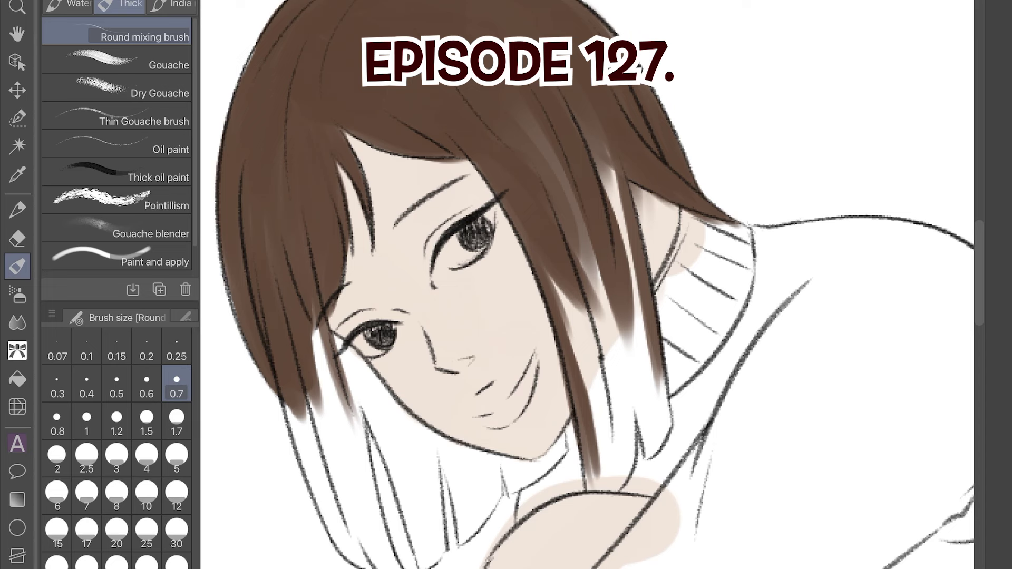
Paint thin brown strands below the far eye and along the outer edge of the jaw
mouse_move(316, 311)
left_mouse_down()
mouse_move(354, 501)
mouse_move(379, 422)
left_mouse_up()
left_click_drag(332, 333, 411, 438)
left_click_drag(380, 379, 464, 459)
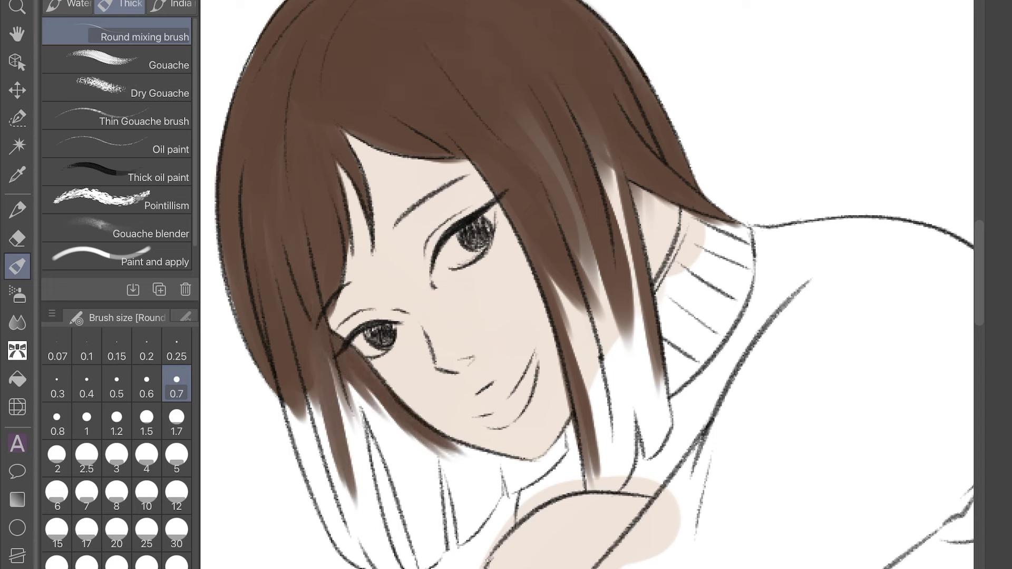
scroll(585, 284, "up", 5)
mouse_move(359, 211)
left_mouse_down()
mouse_move(369, 348)
mouse_move(390, 374)
left_mouse_up()
left_click_drag(369, 306, 395, 395)
left_click_drag(580, 158, 385, 317)
mouse_move(437, 213)
left_mouse_down()
mouse_move(359, 242)
mouse_move(364, 280)
left_mouse_up()
left_click_drag(422, 229, 358, 369)
Fill the hair behind the jaw and under the chin with brown down to its inked tips
left_click_drag(585, 284, 653, 496)
mouse_move(390, 277)
left_mouse_down()
mouse_move(422, 433)
mouse_move(485, 438)
left_mouse_up()
mouse_move(437, 311)
left_mouse_down()
mouse_move(501, 422)
mouse_move(527, 422)
left_mouse_up()
left_click_drag(585, 284, 580, 211)
left_click_drag(527, 189, 570, 348)
left_click_drag(554, 211, 564, 369)
left_click_drag(543, 237, 559, 380)
left_click_drag(564, 210, 601, 258)
scroll(586, 285, "down", 2)
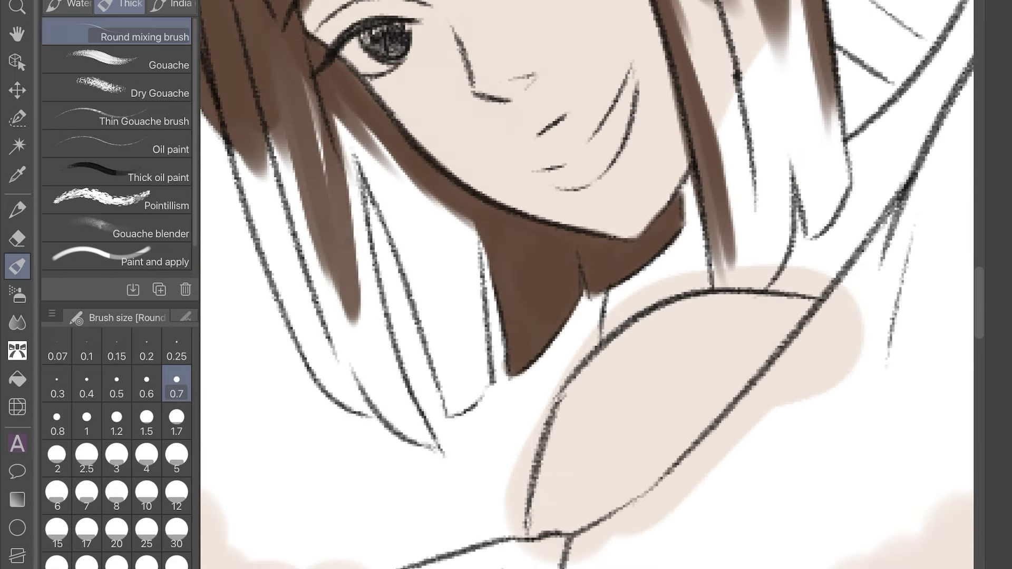
Fill the long hair locks beside the near cheek with brown, extending the strokes down toward their inked tips
left_click_drag(369, 121, 338, 337)
left_click_drag(353, 74, 279, 327)
left_click_drag(311, 137, 238, 306)
left_click_drag(258, 131, 317, 359)
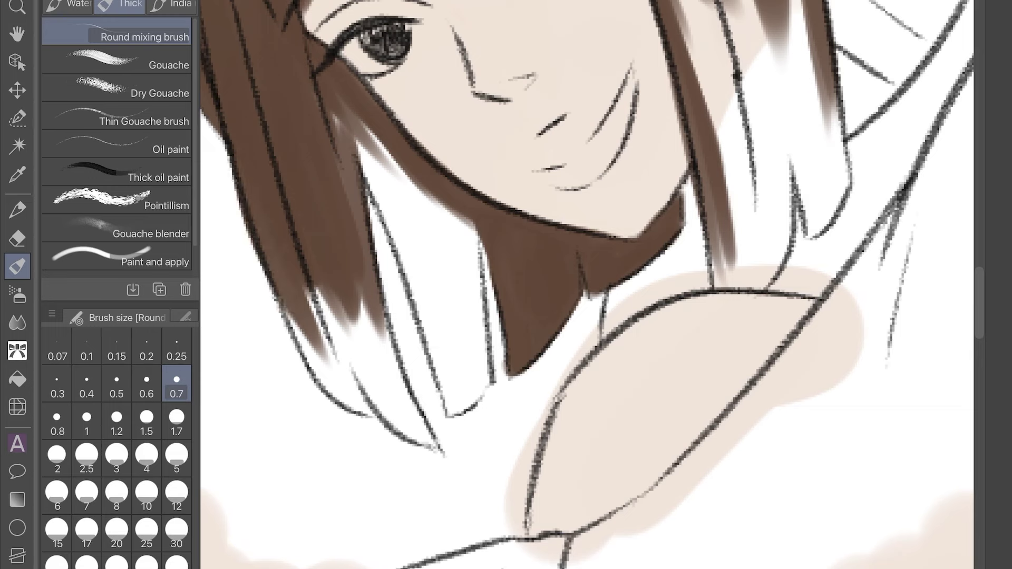
left_click_drag(274, 263, 380, 416)
mouse_move(305, 284)
left_mouse_down()
mouse_move(374, 412)
mouse_move(401, 422)
left_mouse_up()
mouse_move(380, 116)
left_mouse_down()
mouse_move(337, 375)
mouse_move(357, 311)
left_mouse_up()
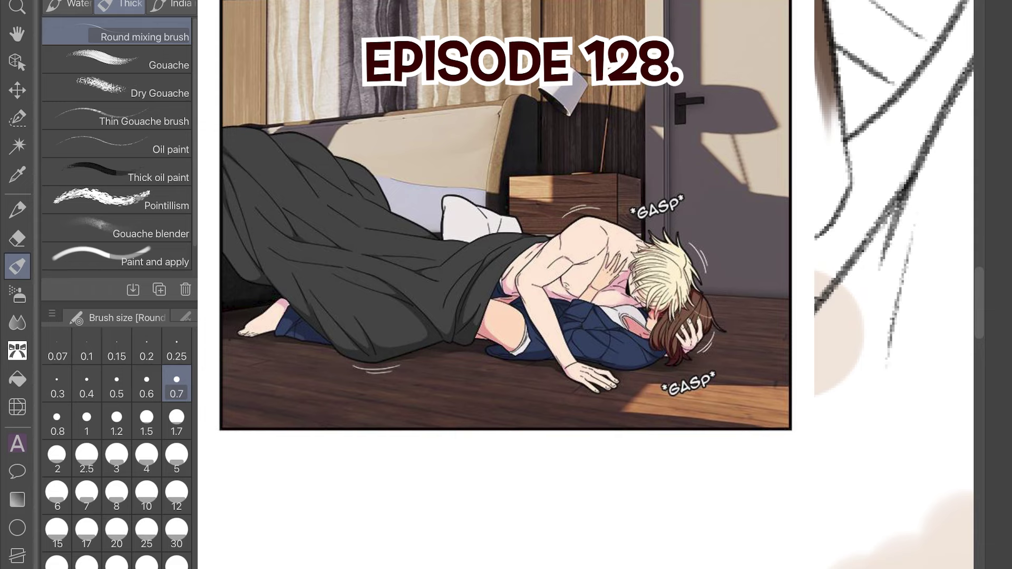
Fill the remaining white areas of the hair with brown at brush sizes 1.7 and 1.2
left_click(177, 422)
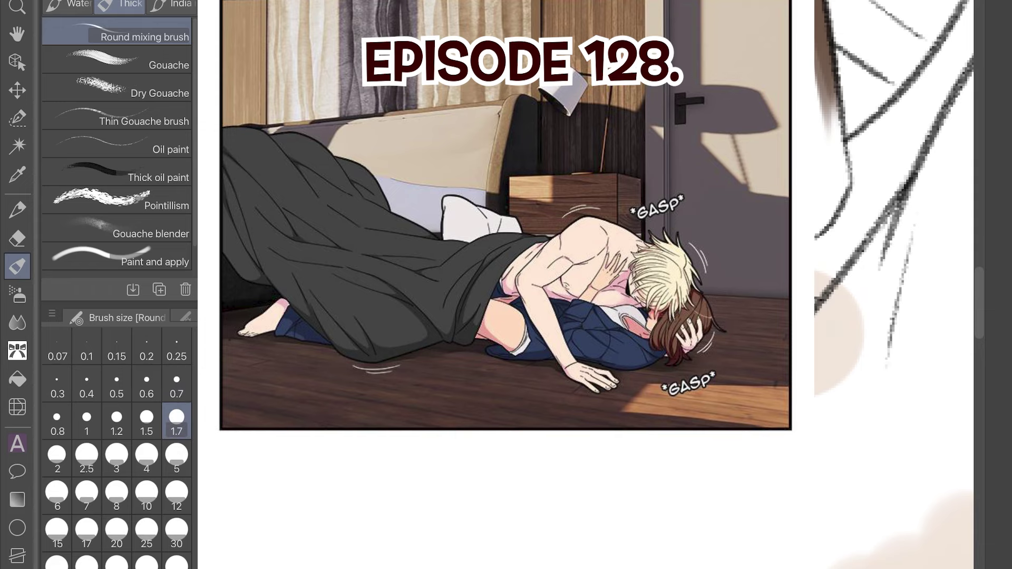
scroll(896, 284, "up", 3)
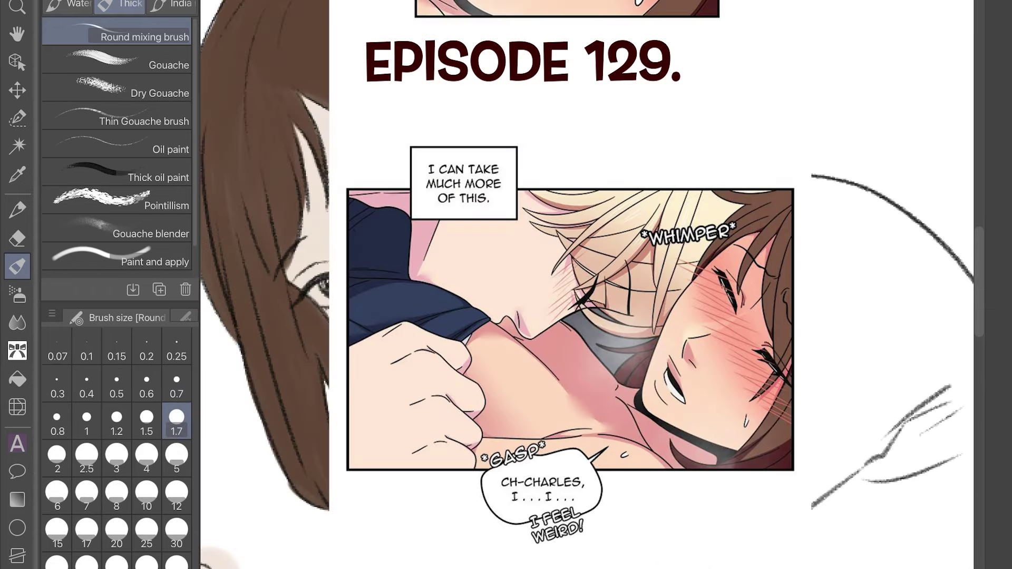
left_click(117, 422)
scroll(897, 284, "up", 2)
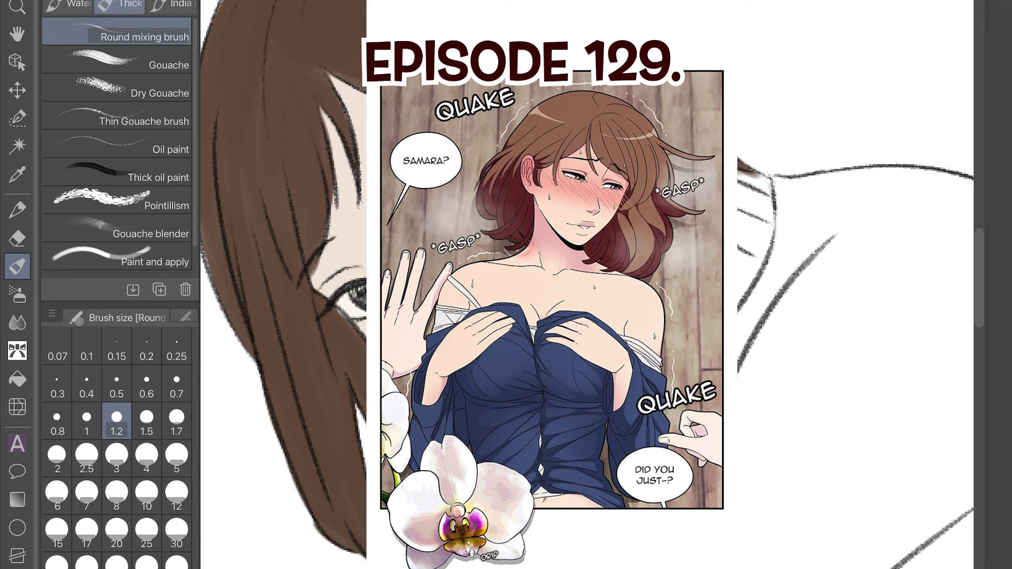
Add a new layer for the face details and paint the lips a muted red with the Round mixing brush
key("p")
key("b")
scroll(585, 284, "up", 1)
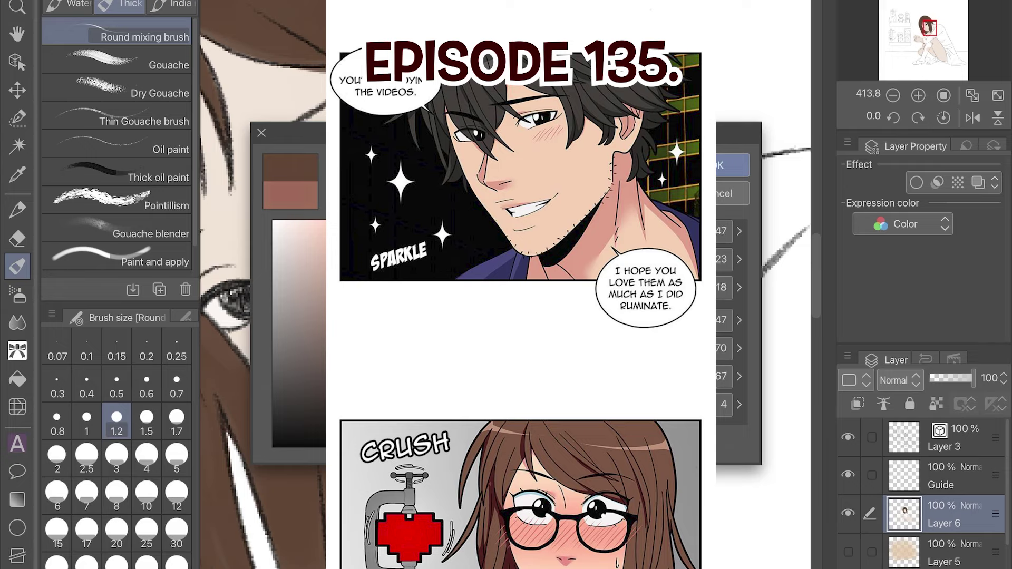
key("Return")
scroll(585, 284, "up", 1)
key("p")
key("b")
key("ctrl+shift+n")
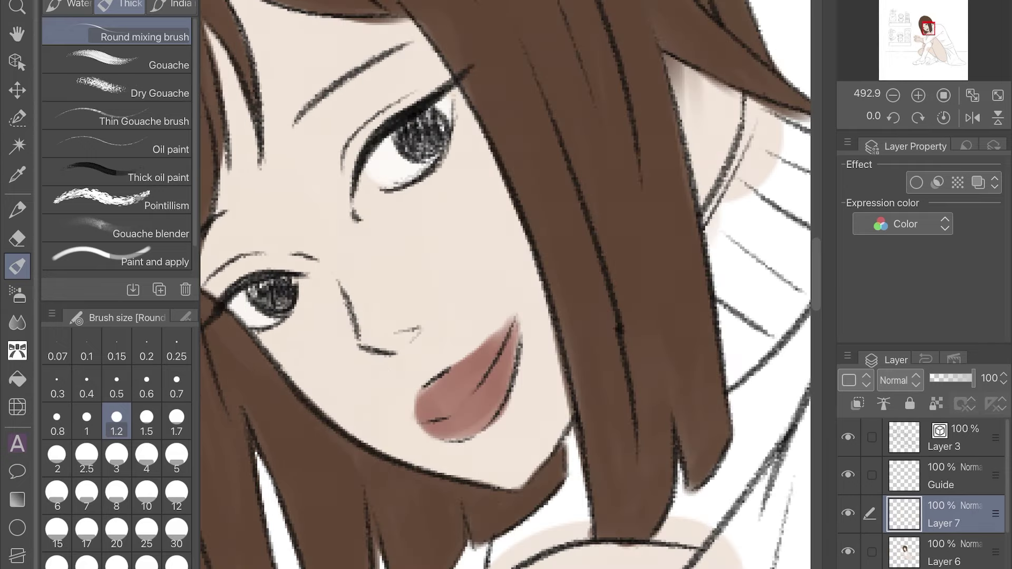
Soften the lips with the Blur tool and ink the irises solid black with the G-pen, tidying with the eraser
key("j")
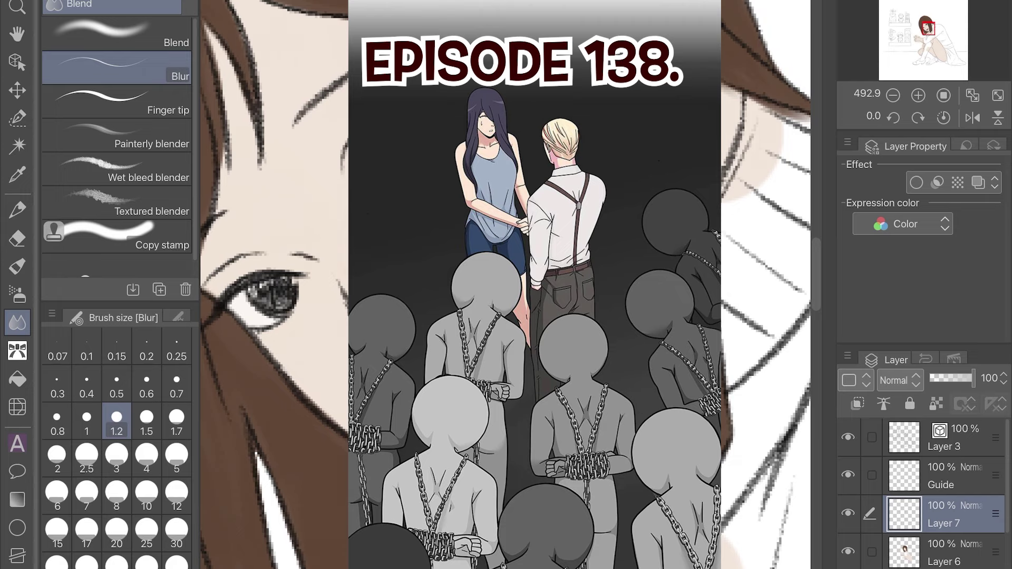
key("p")
key("e")
key("bracketright")
key("bracketright")
key("bracketright")
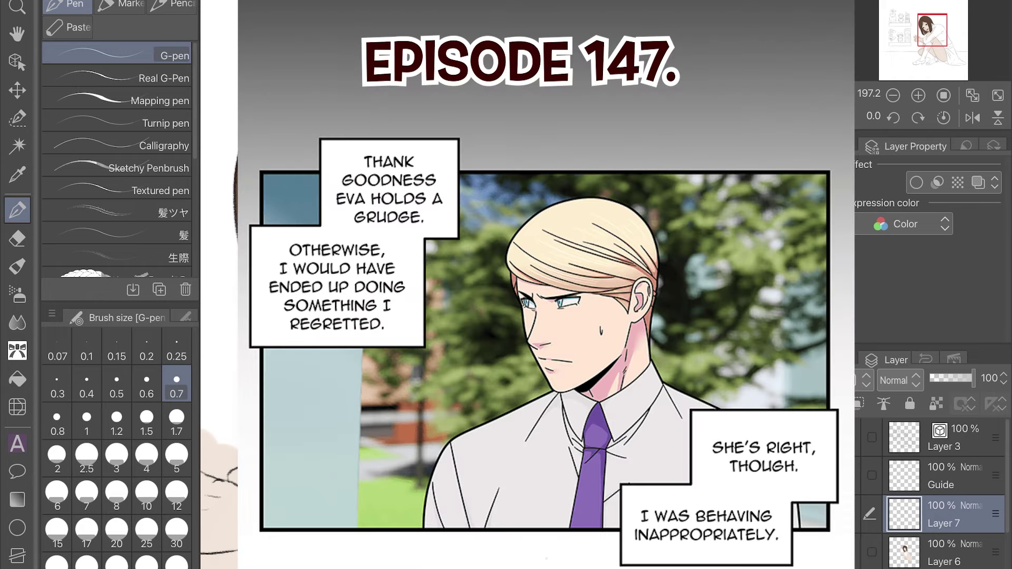
Start blocking in the sweater with dark red using the Round mixing brush at sizes 1.2 and 1.7
key("g")
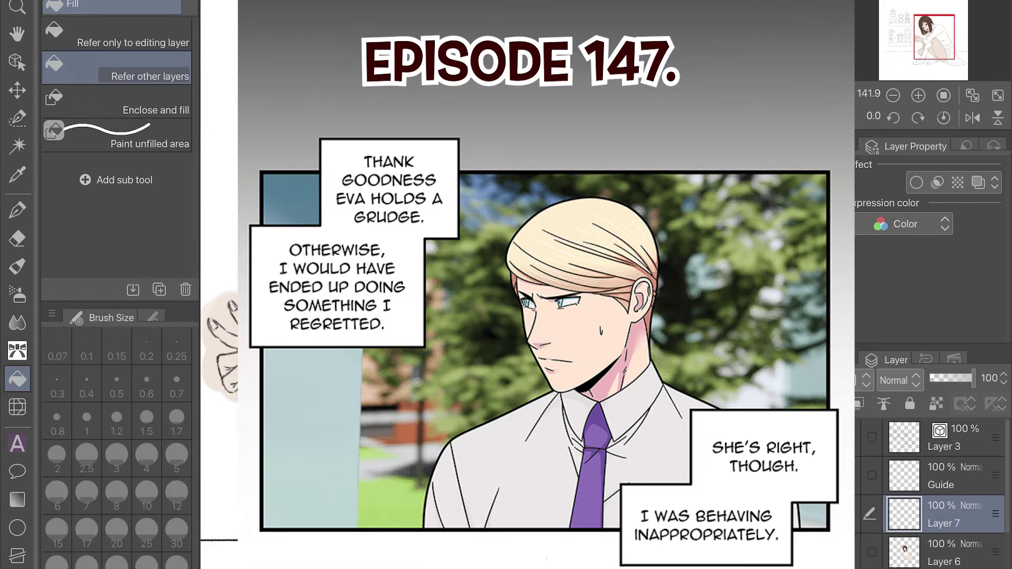
key("b")
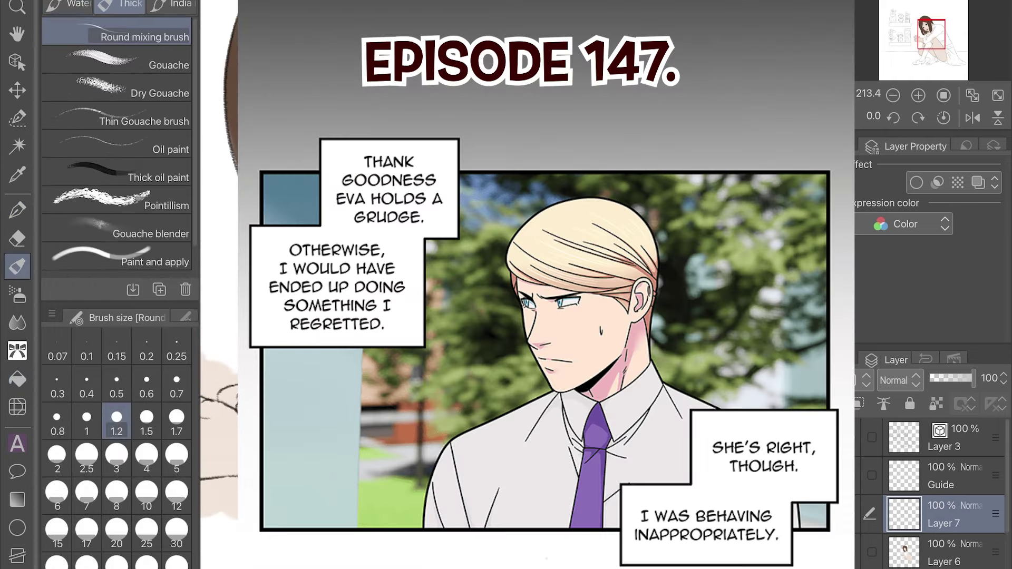
mouse_move(369, 396)
left_mouse_down()
mouse_move(376, 500)
mouse_move(363, 532)
left_mouse_up()
left_click_drag(351, 427, 379, 524)
key("bracketright")
key("bracketright")
mouse_move(369, 401)
left_mouse_down()
mouse_move(371, 527)
mouse_move(599, 362)
mouse_move(738, 274)
mouse_move(825, 235)
left_mouse_up()
mouse_move(351, 390)
left_mouse_down()
mouse_move(343, 448)
mouse_move(361, 461)
mouse_move(333, 475)
mouse_move(580, 369)
mouse_move(696, 292)
left_mouse_up()
Spread dark red across the sweater's body and sleeve in broad strokes at brush size 2.5
key("bracketright")
key("bracketright")
left_click_drag(443, 422, 691, 266)
mouse_move(372, 390)
left_mouse_down()
mouse_move(443, 374)
mouse_move(527, 330)
left_mouse_up()
left_click_drag(385, 406, 574, 319)
left_click_drag(398, 387, 616, 232)
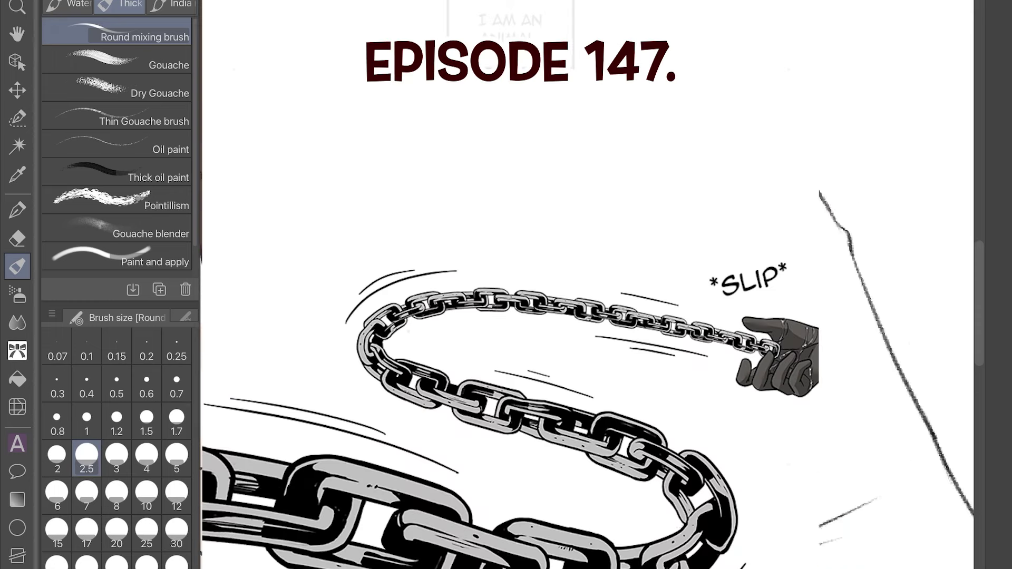
Fill the narrow sweater areas under the chin and between the hair tips with dark red at brush size 0.5
key("bracketleft")
key("bracketleft")
key("bracketleft")
key("bracketleft")
key("bracketleft")
key("bracketleft")
key("bracketleft")
key("bracketleft")
key("bracketleft")
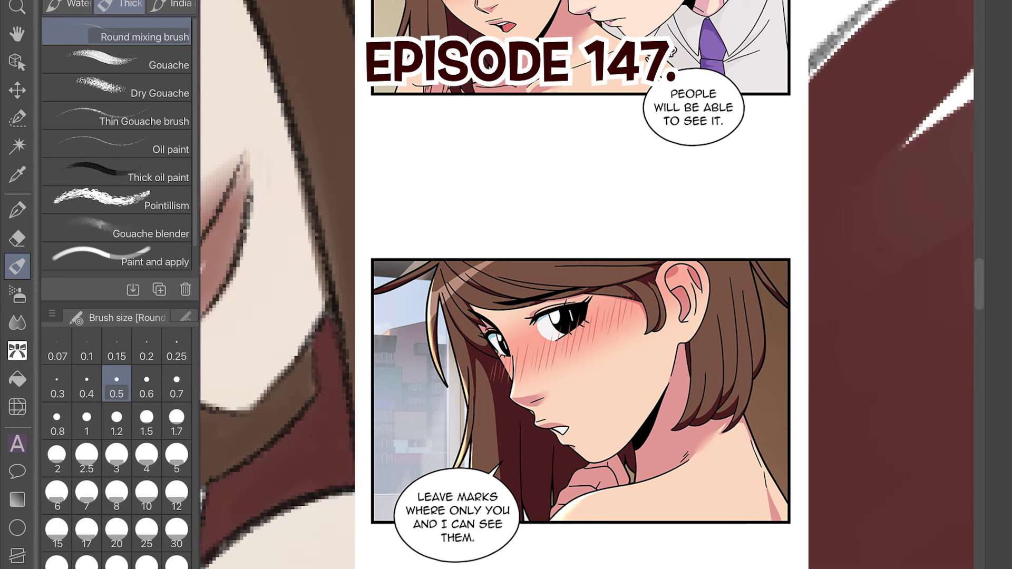
mouse_move(548, 377)
left_mouse_down()
mouse_move(586, 320)
mouse_move(678, 74)
left_mouse_up()
Paint the sweater's shoulder and the lower edge of the turtleneck collar dark red at brush size 1.7
key("bracketright")
key("bracketright")
key("bracketright")
key("bracketright")
key("bracketright")
key("bracketright")
key("bracketright")
mouse_move(659, 248)
left_mouse_down()
mouse_move(806, 74)
mouse_move(757, 87)
left_mouse_up()
left_click_drag(548, 390, 587, 243)
left_click_drag(508, 380, 588, 182)
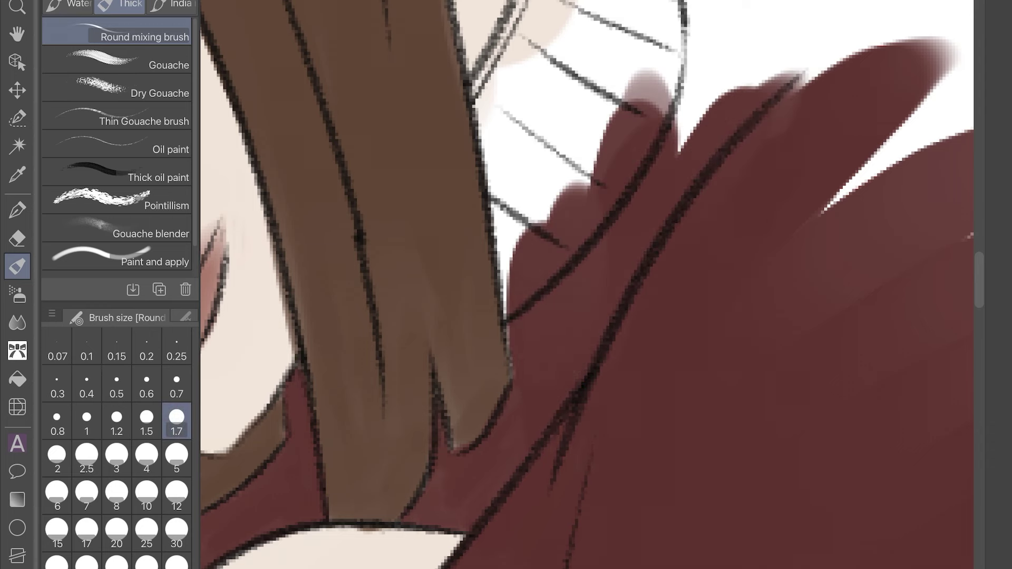
mouse_move(506, 316)
left_mouse_down()
mouse_move(588, 137)
mouse_move(570, 201)
left_mouse_up()
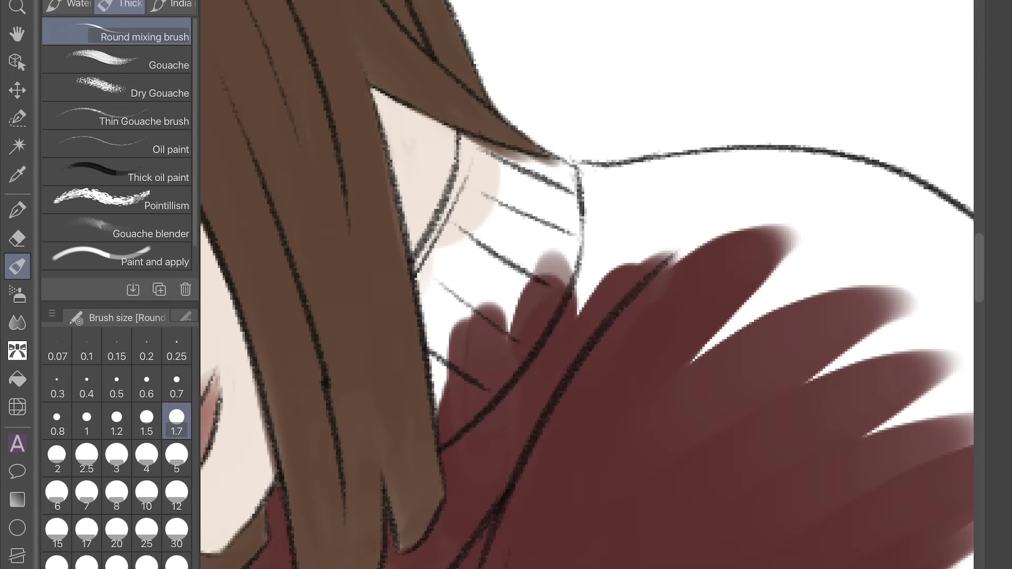
Fill the ribbed turtleneck collar with dark red up to the neck opening and the hair edge
left_click_drag(464, 285, 548, 169)
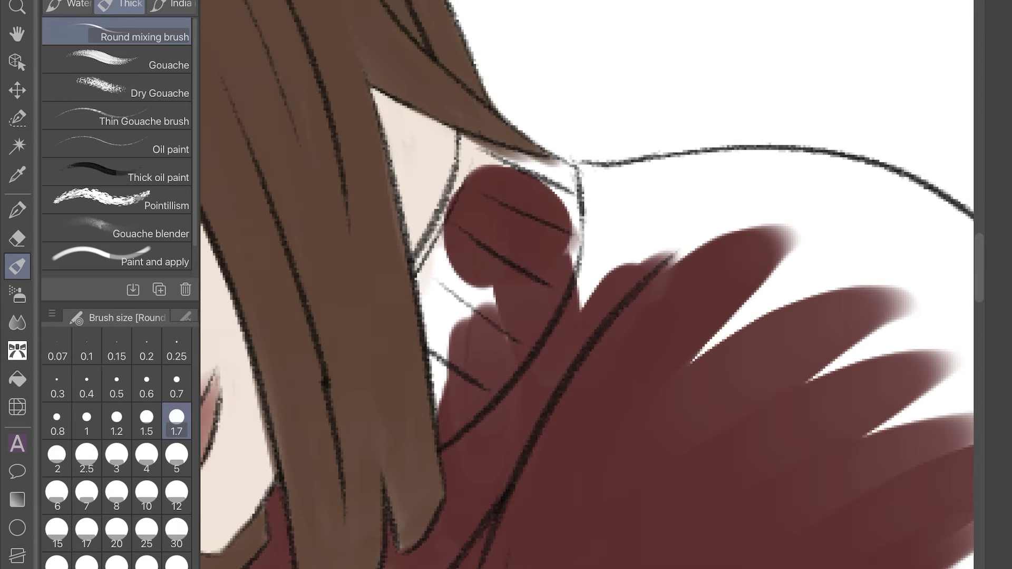
left_click_drag(432, 285, 464, 174)
left_click_drag(422, 396, 453, 253)
left_click_drag(435, 421, 477, 295)
left_click_drag(496, 374, 506, 287)
left_click_drag(575, 311, 649, 200)
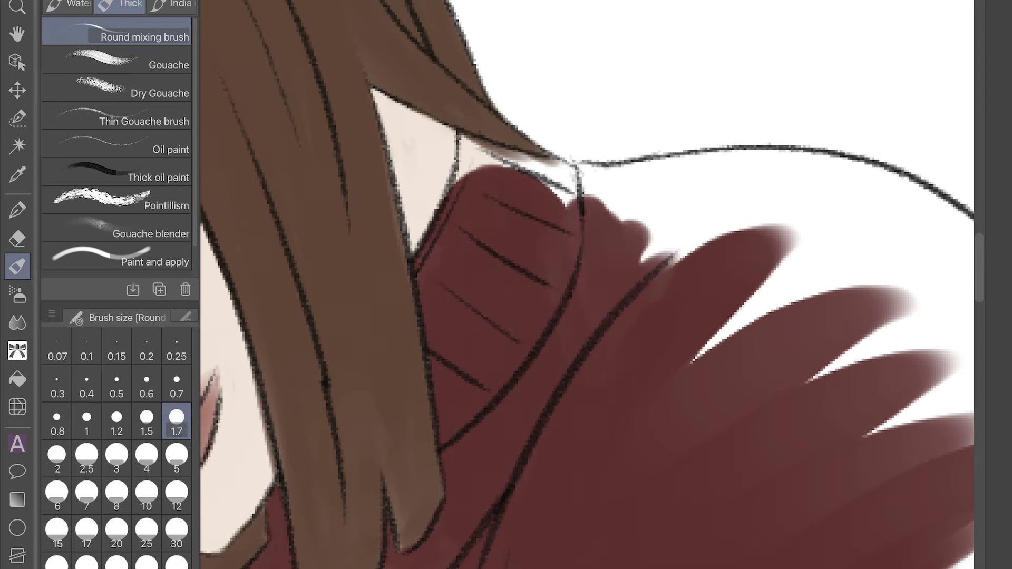
Colour the shoulder behind the collar and close the collar's upper edge with dark red at brush size 0.7
left_click_drag(612, 295, 765, 180)
left_click_drag(591, 216, 759, 174)
mouse_move(459, 182)
left_mouse_down()
mouse_move(492, 147)
mouse_move(483, 137)
left_mouse_up()
left_click(176, 382)
mouse_move(453, 193)
left_mouse_down()
mouse_move(457, 153)
mouse_move(580, 188)
left_mouse_up()
left_click_drag(543, 192, 685, 164)
left_click_drag(617, 179, 690, 166)
left_click_drag(559, 213, 577, 198)
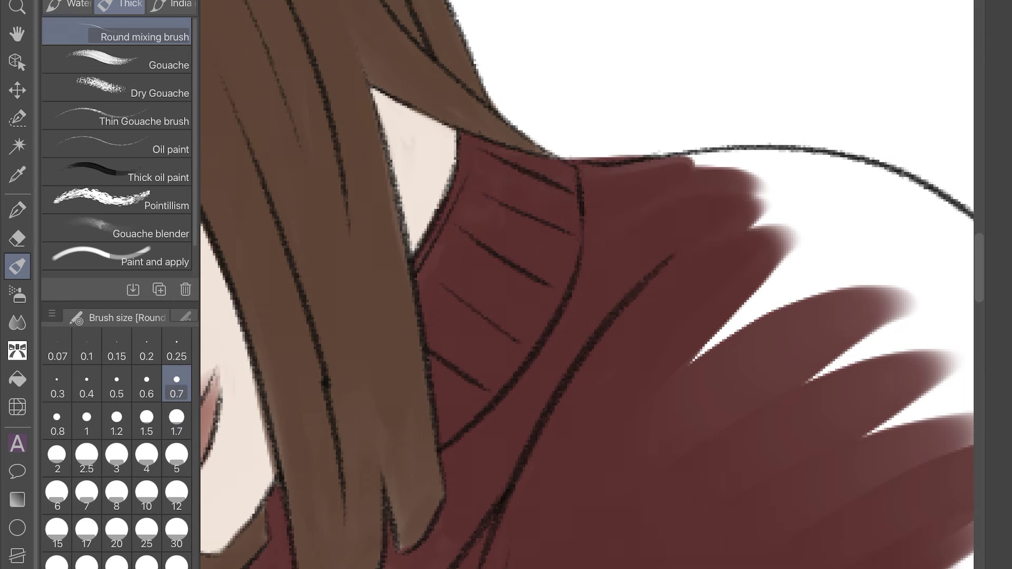
Cover the white gaps over the sweater's upper back and shoulder with dark red at brush size 1.7
left_click(176, 420)
left_click_drag(363, 422, 390, 274)
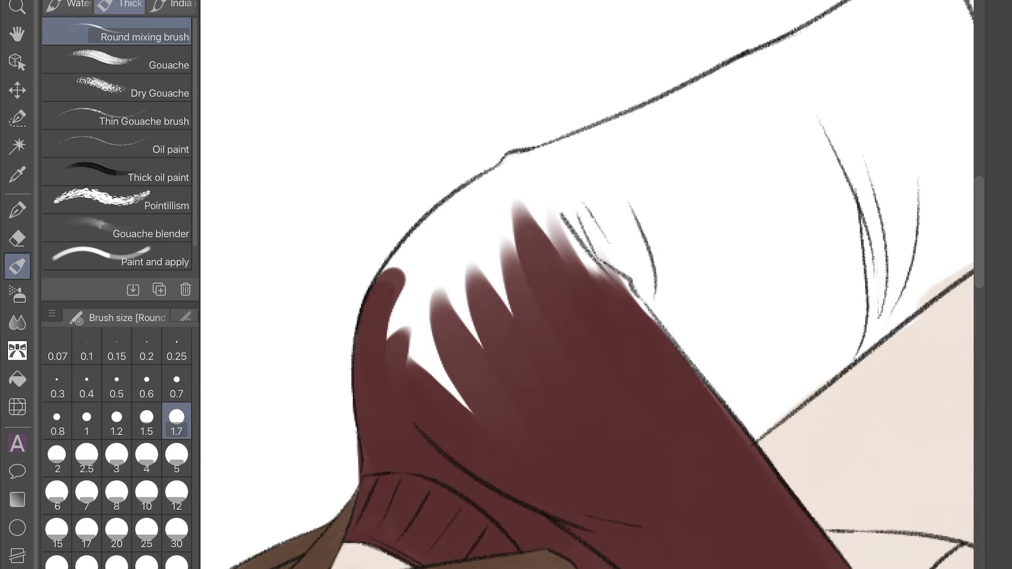
left_click_drag(379, 327, 490, 195)
left_click_drag(401, 369, 506, 190)
mouse_move(454, 379)
left_mouse_down()
mouse_move(527, 210)
mouse_move(680, 143)
left_mouse_up()
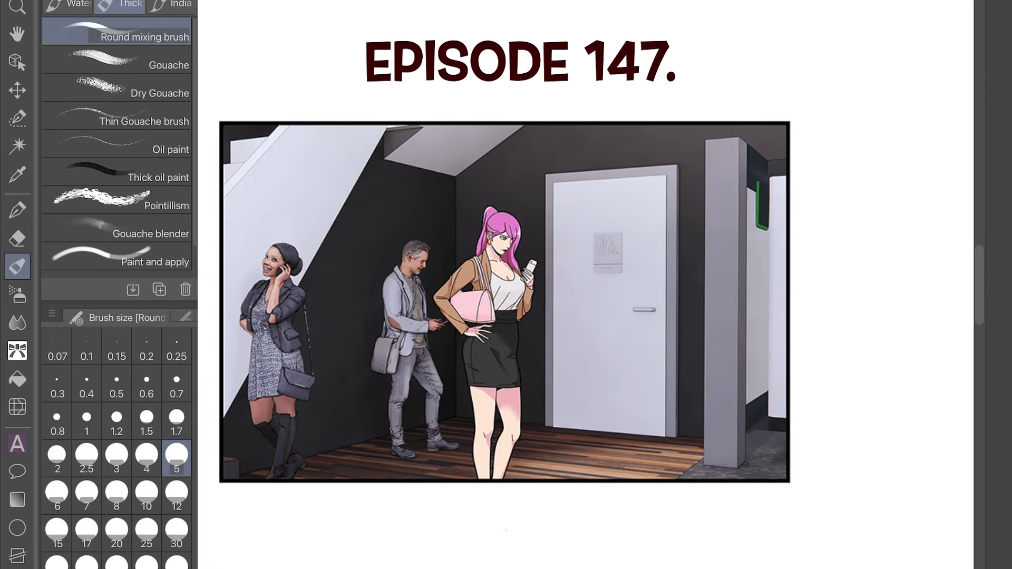
Extend the dark red along the inked outline of the sweater's back toward the waist at brush size 1.7
key("e")
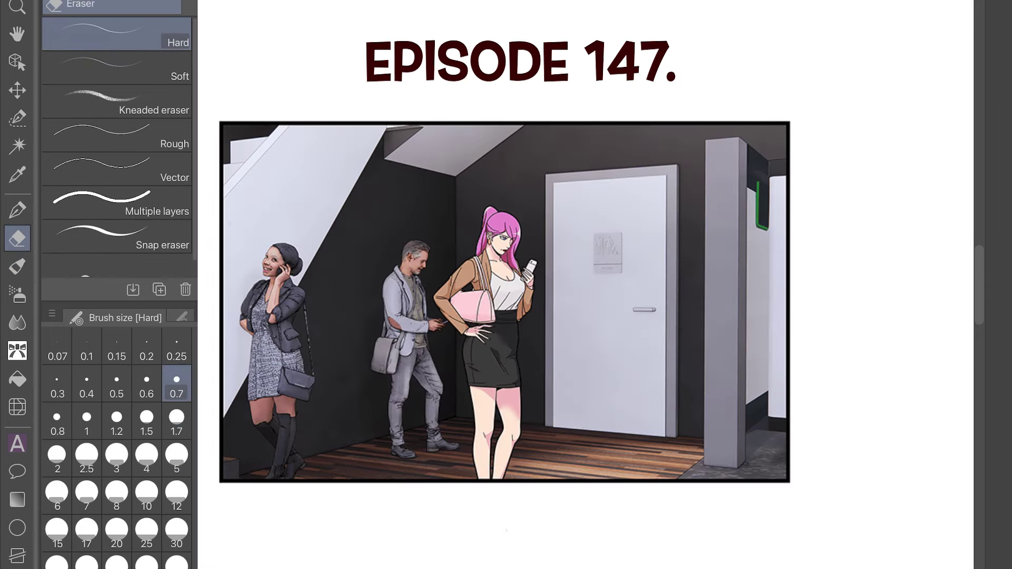
key("p")
key("b")
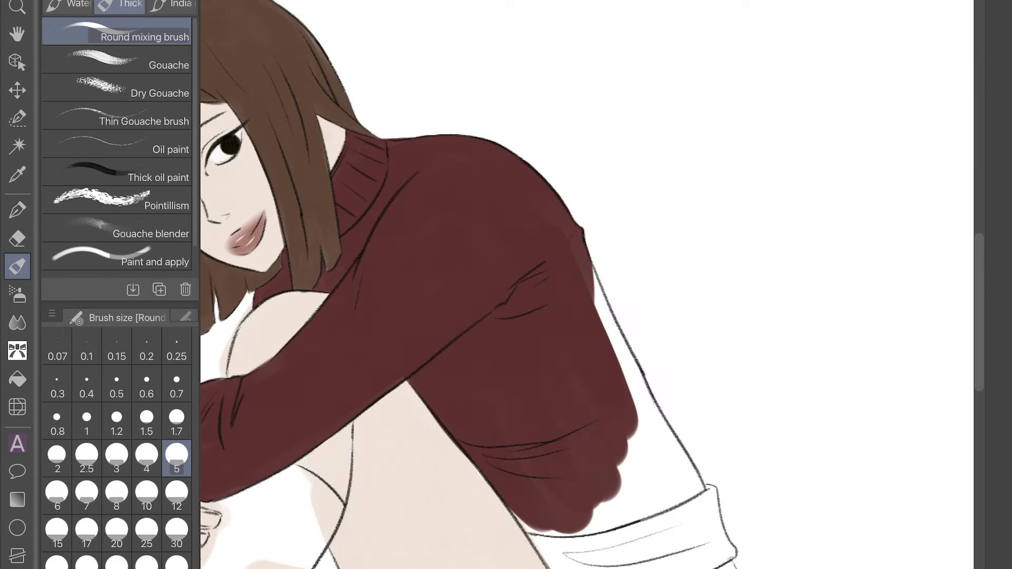
left_click_drag(628, 453, 607, 521)
scroll(586, 320, "up", 3)
left_click_drag(570, 179, 654, 422)
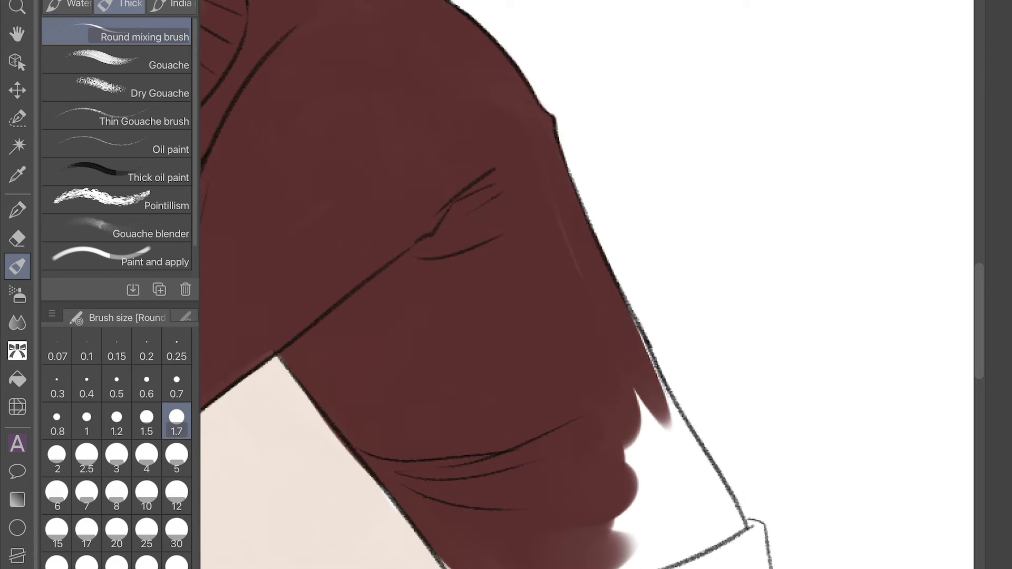
left_click_drag(627, 306, 748, 554)
left_click_drag(648, 401, 733, 559)
Fill the rest of the sweater's lower back down to the hem with dark red at brush size 5
key("bracketright")
key("bracketright")
key("bracketright")
key("bracketright")
key("bracketright")
left_click_drag(583, 320, 722, 548)
left_click_drag(614, 519, 633, 566)
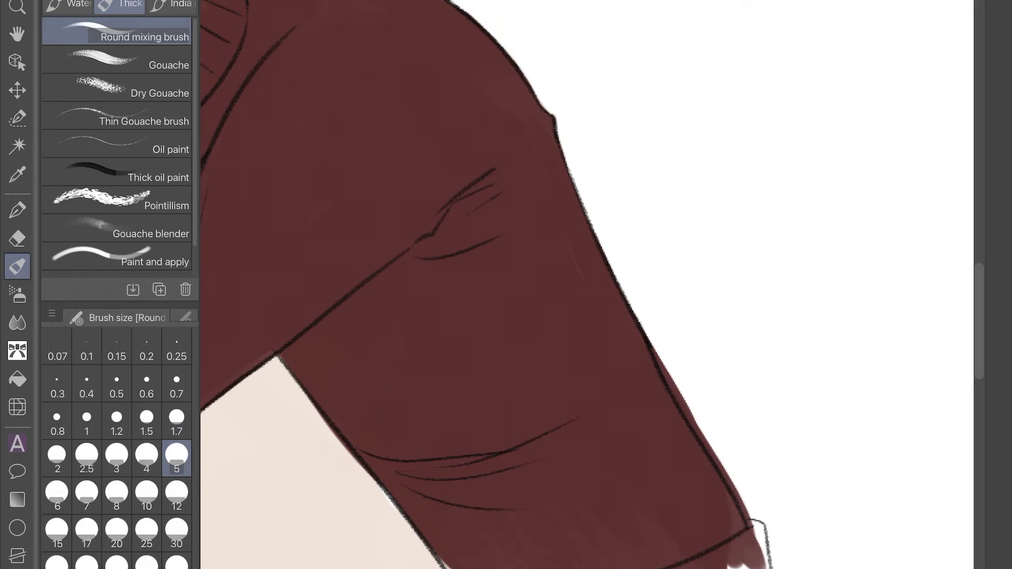
scroll(506, 284, "down", 1)
Erase the dark red spilling past the sweater's hem with the Hard eraser at size 0.7
key("e")
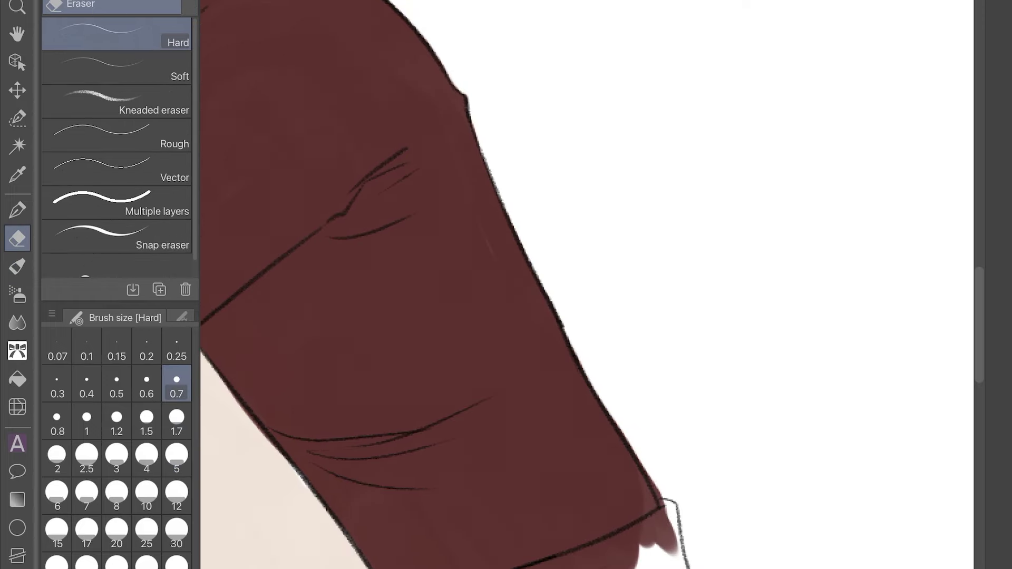
scroll(649, 172, "down", 4)
scroll(648, 171, "up", 2)
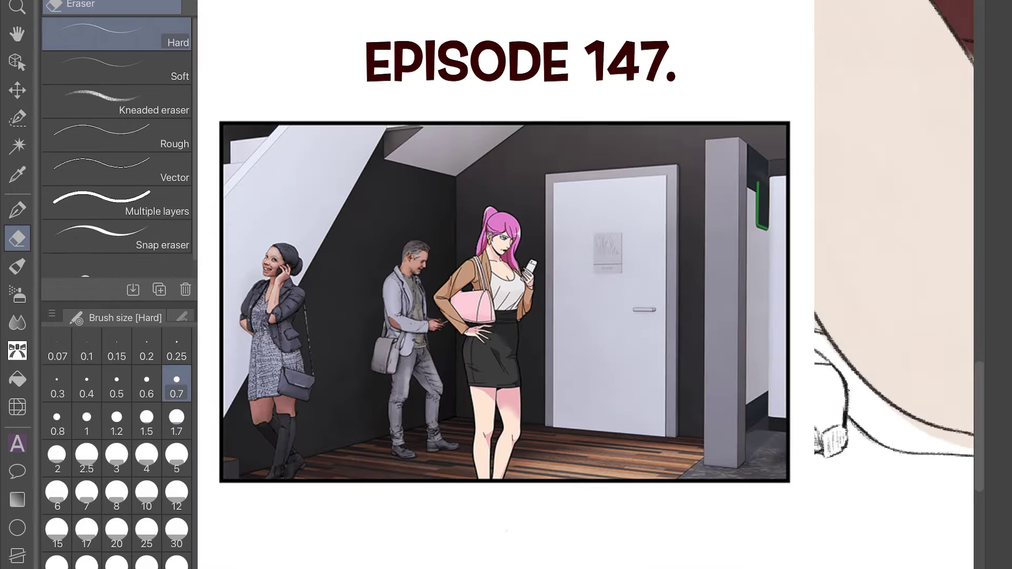
Paint the woman's shoes dark red with the Round mixing brush at sizes 5 and 0.7
key("w")
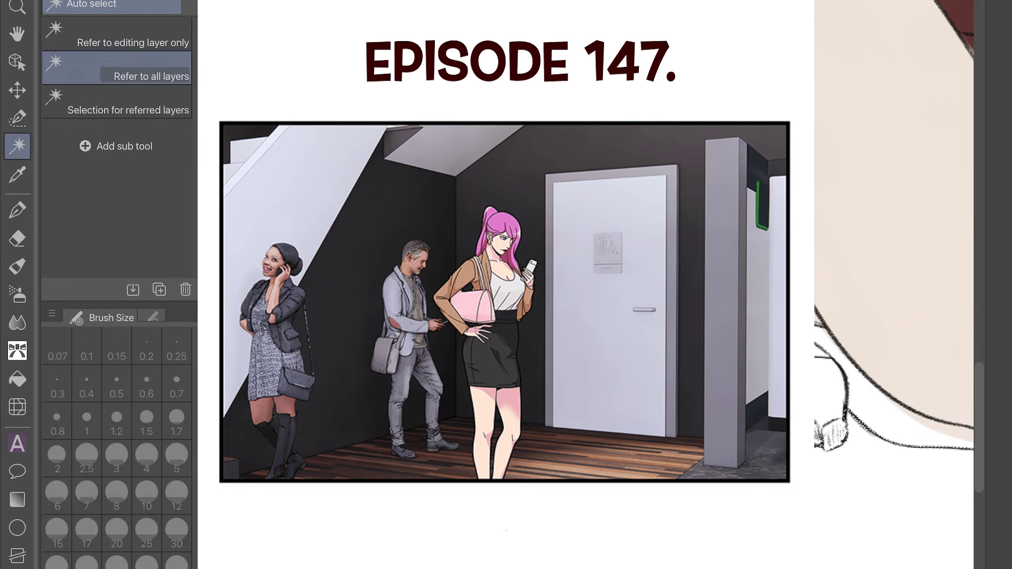
key("b")
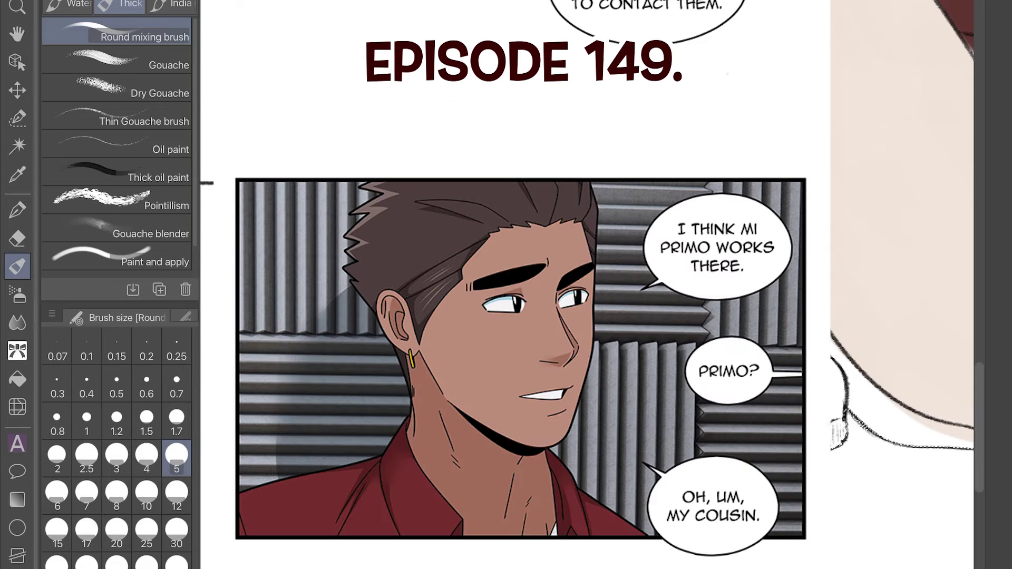
left_click_drag(843, 448, 844, 348)
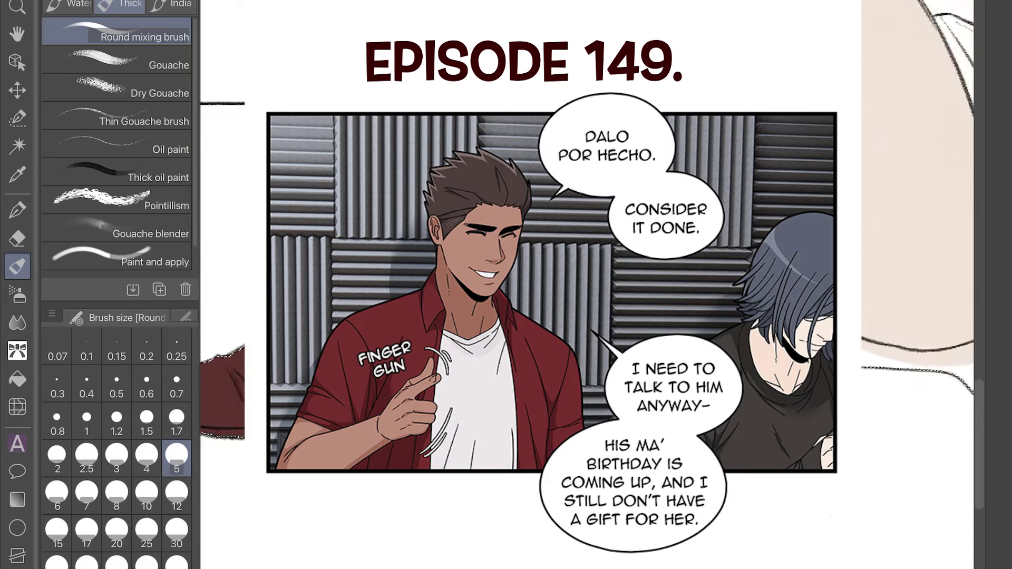
left_click(176, 387)
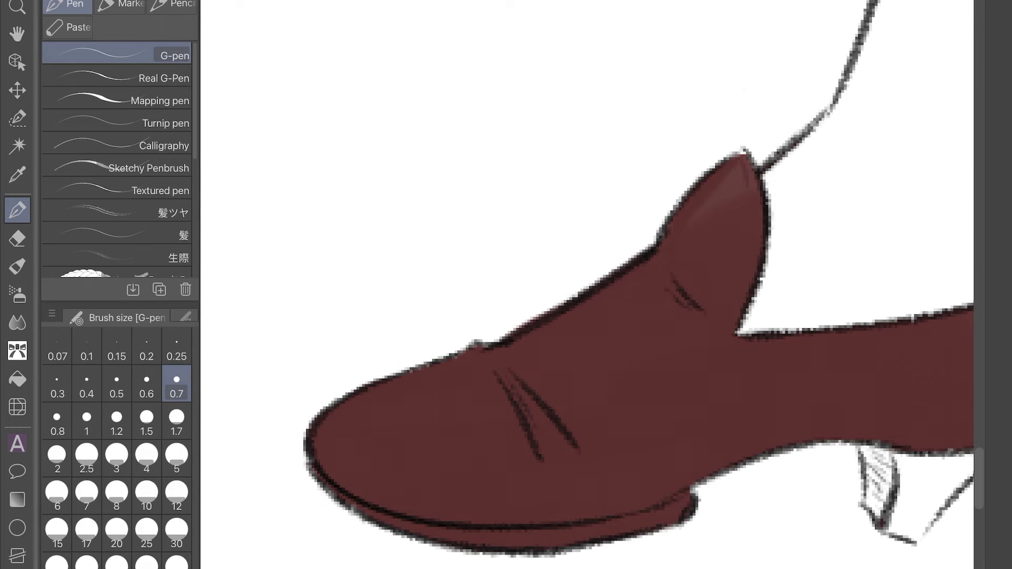
Choose a darker red and shade the shoe heels with the G-pen at sizes 0.7 and 1.7
key("ctrl+minus")
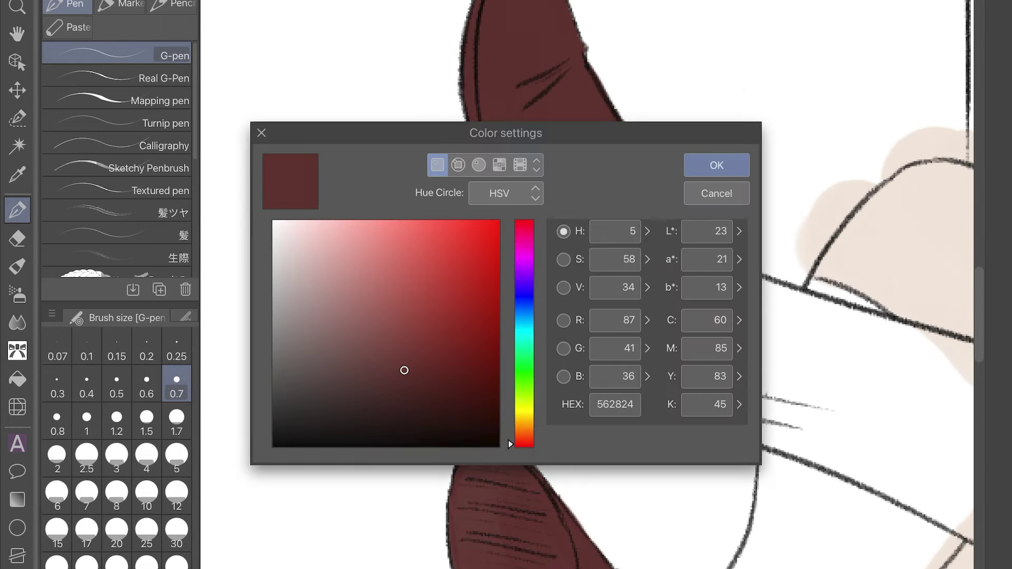
left_click(407, 378)
left_click(714, 165)
mouse_move(494, 286)
left_mouse_down()
mouse_move(469, 308)
mouse_move(525, 372)
mouse_move(501, 316)
mouse_move(479, 311)
mouse_move(517, 348)
left_mouse_up()
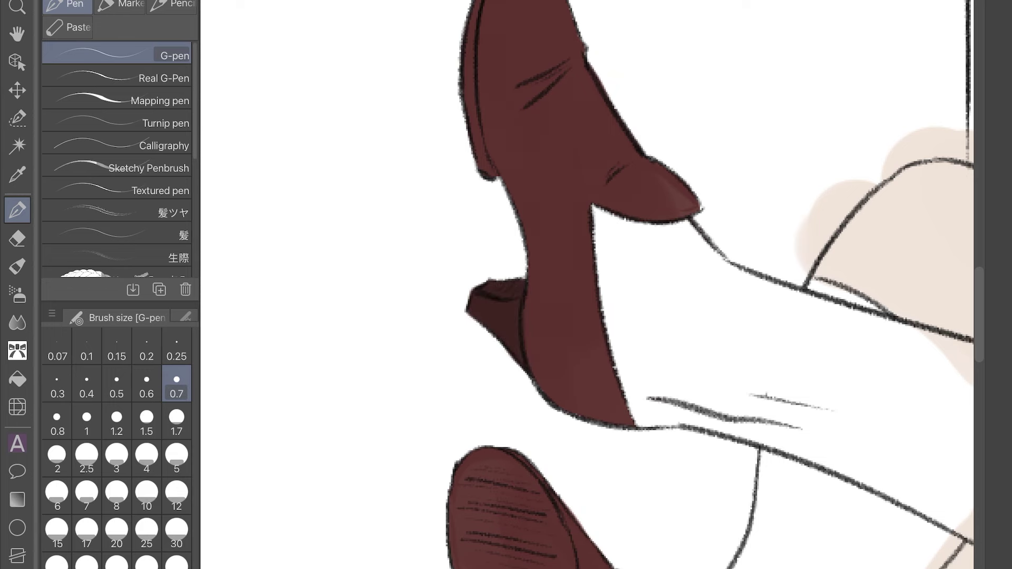
left_click_drag(448, 224, 454, 340)
left_click_drag(446, 329, 454, 409)
left_click_drag(454, 403, 461, 424)
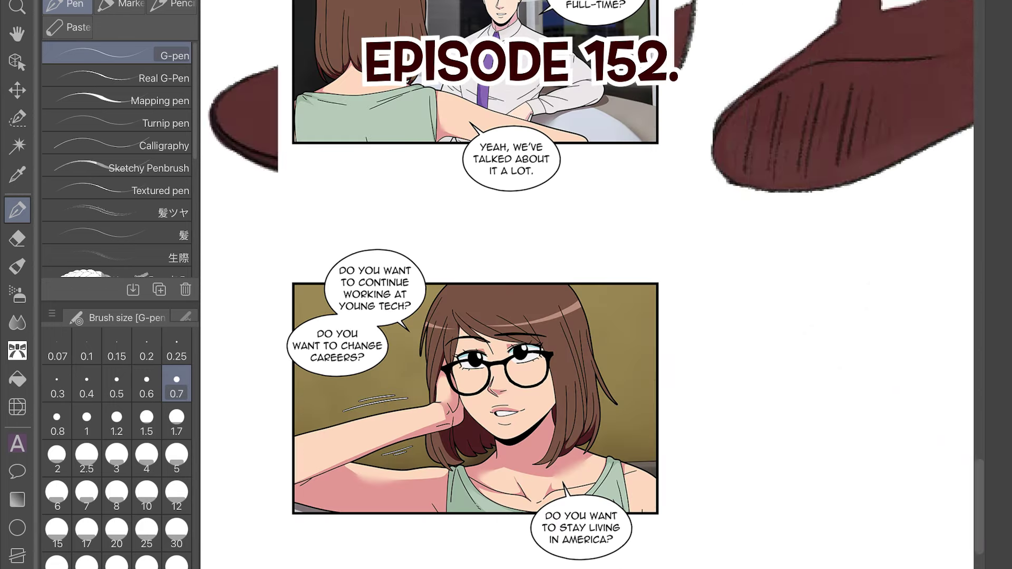
left_click(177, 422)
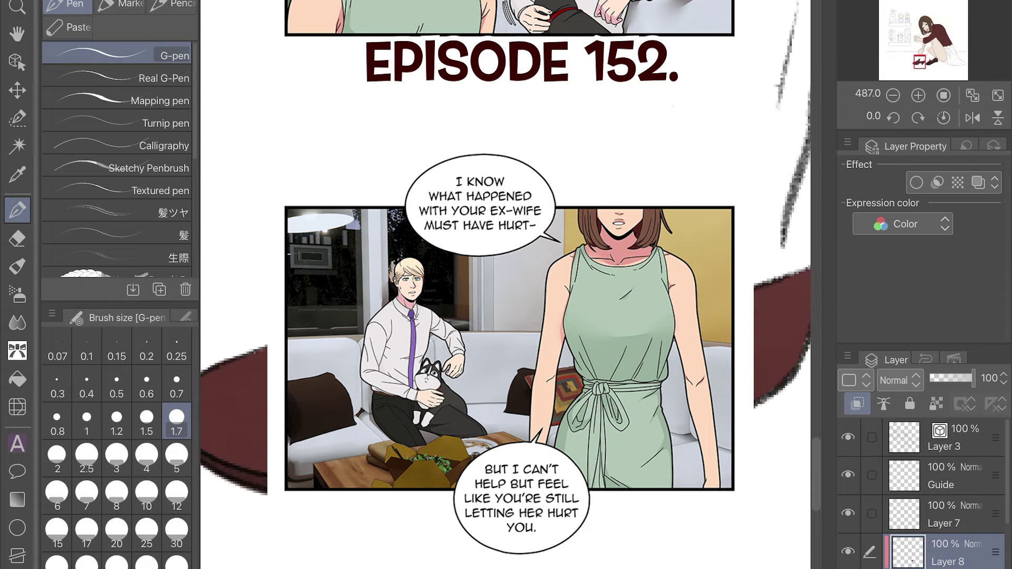
key("e")
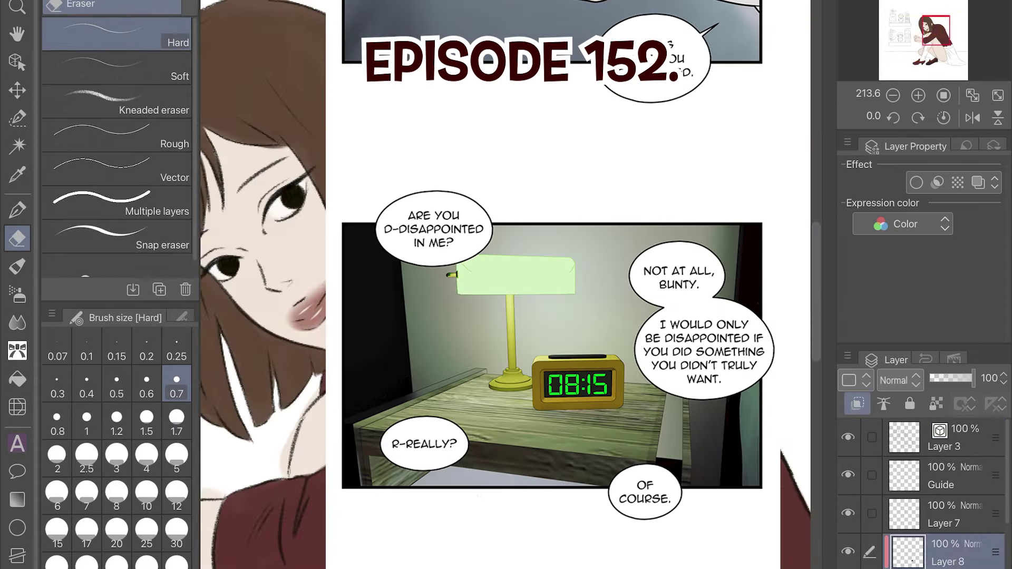
key("p")
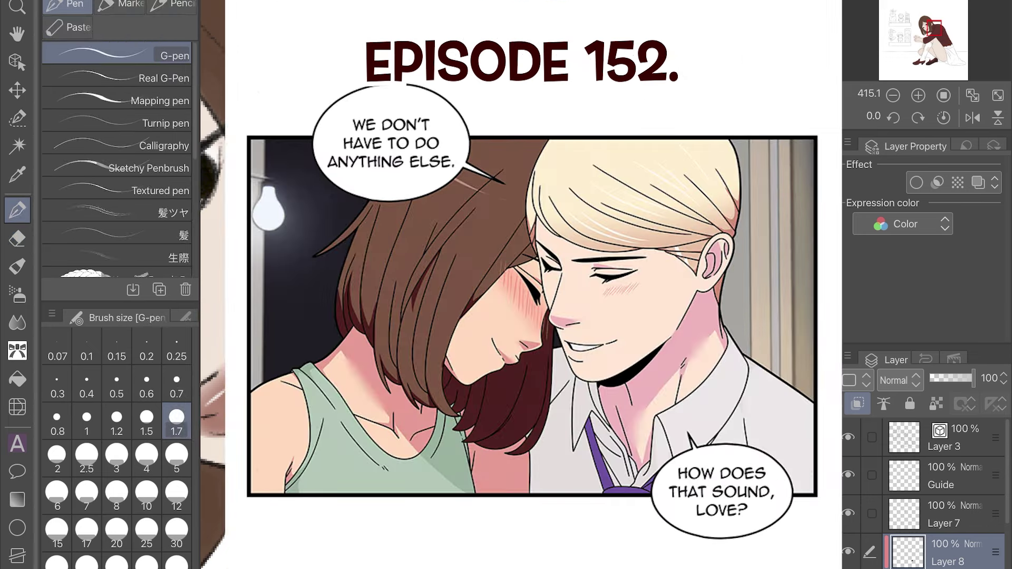
key("g")
key("p")
scroll(212, 284, "down", 5)
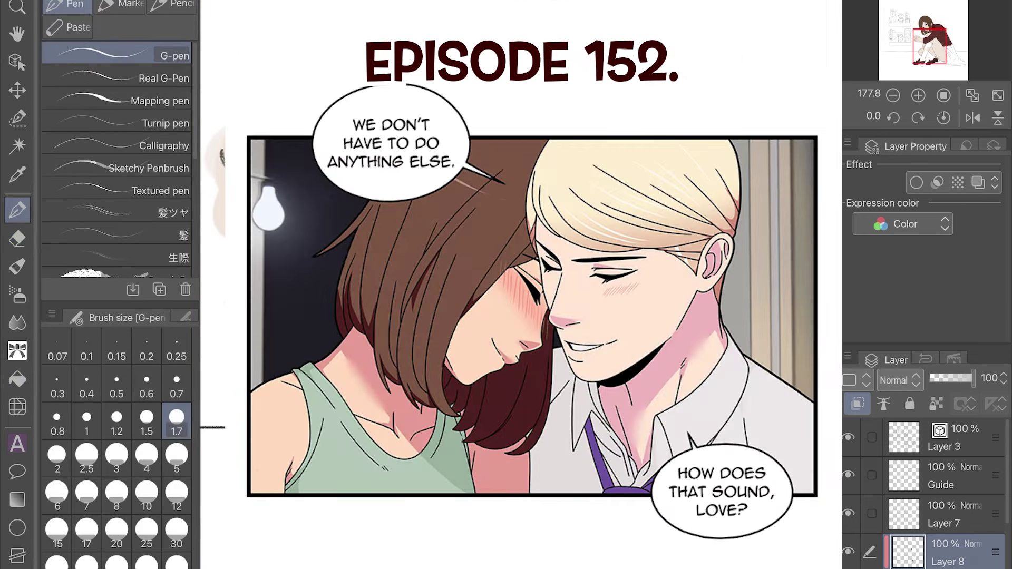
scroll(213, 284, "up", 4)
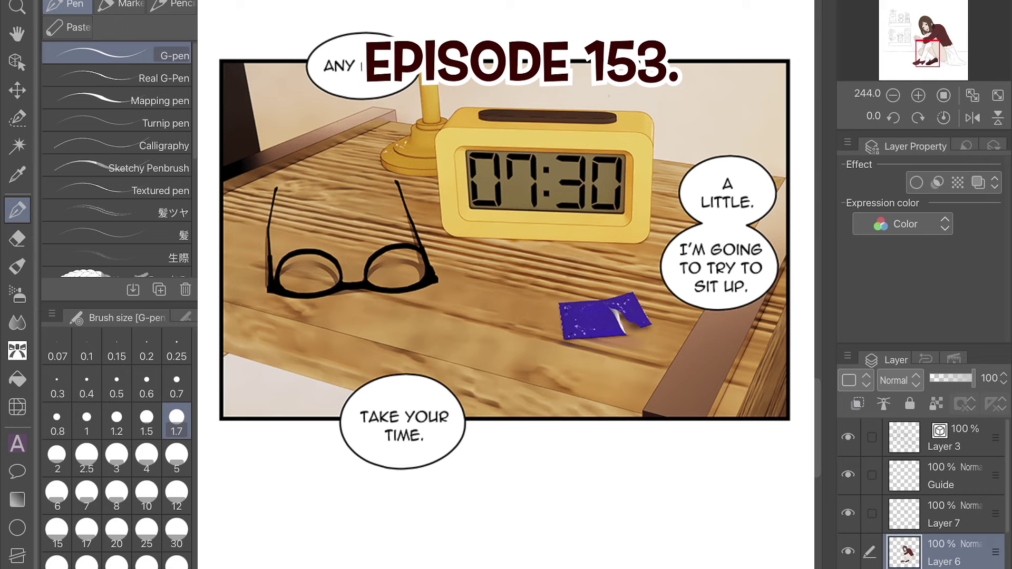
Select both stockings on Layer 6 with Auto select referring to all layers and paint them charcoal using the Round mixing brush at size 3
key("w")
scroll(213, 285, "down", 2)
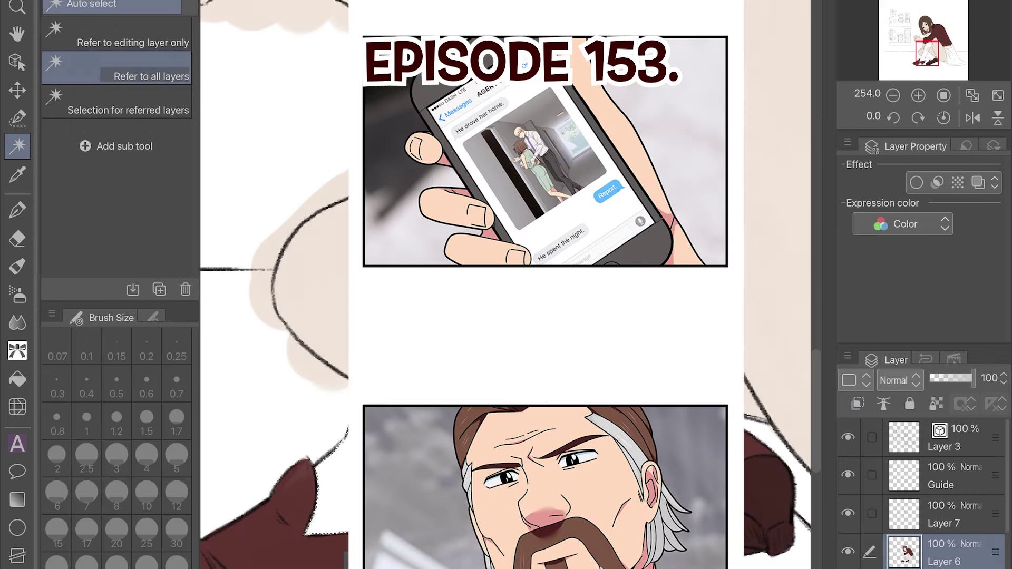
key("b")
mouse_move(340, 438)
left_mouse_down()
mouse_move(337, 527)
mouse_move(332, 448)
mouse_move(324, 482)
left_mouse_up()
scroll(330, 332, "down", 2)
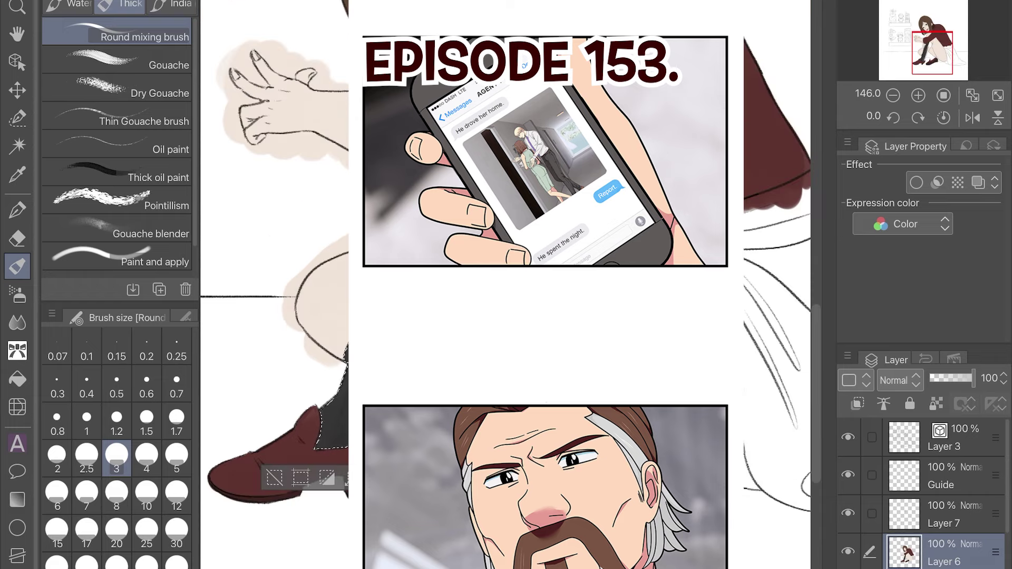
left_click_drag(323, 364, 338, 448)
left_click_drag(448, 311, 553, 401)
mouse_move(464, 332)
left_mouse_down()
mouse_move(527, 411)
mouse_move(512, 421)
left_mouse_up()
left_click_drag(525, 369, 432, 421)
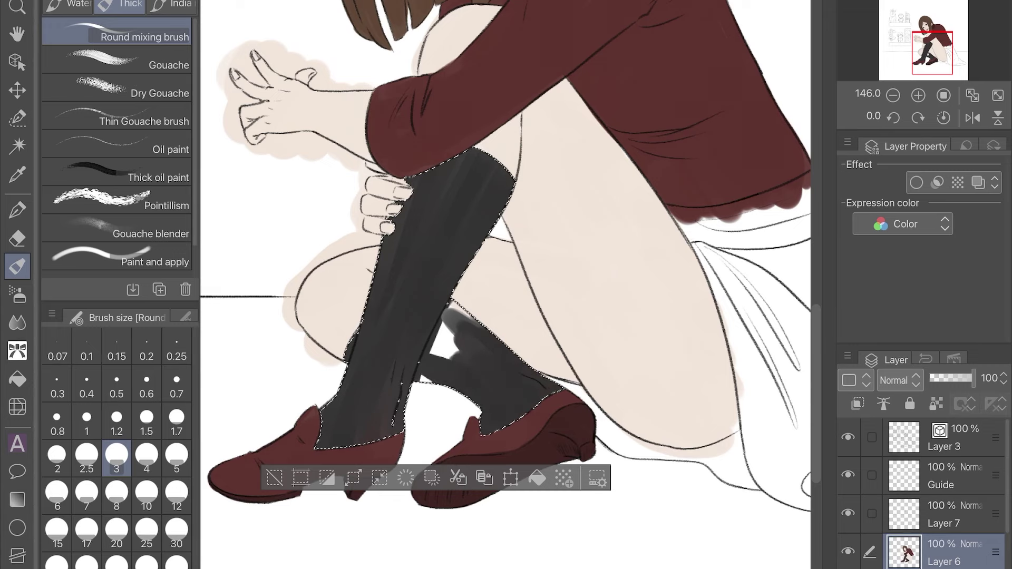
Fill the remaining gaps and even out the charcoal on both stockings, then clear the selection
left_click_drag(459, 322, 430, 380)
left_click_drag(446, 301, 480, 345)
mouse_move(422, 158)
left_mouse_down()
mouse_move(496, 253)
mouse_move(485, 343)
left_mouse_up()
left_click_drag(343, 342, 330, 416)
left_click_drag(496, 153, 448, 264)
left_click_drag(338, 364, 327, 429)
left_click_drag(501, 384, 559, 429)
left_click_drag(506, 158, 496, 237)
left_click_drag(522, 363, 561, 393)
left_click_drag(495, 158, 422, 364)
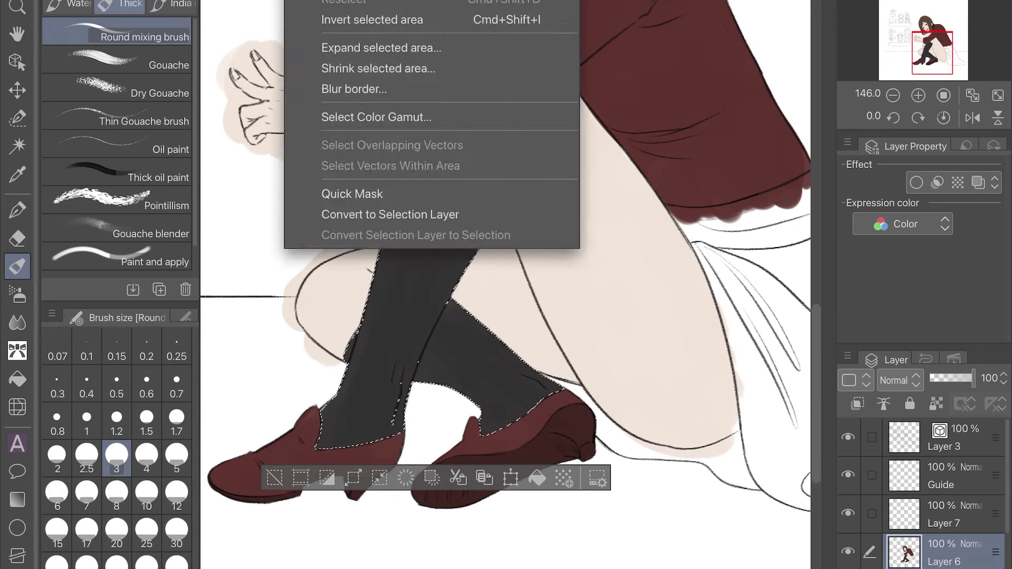
key("ctrl+d")
Touch up the stocking edges around the shoes, knee and gripping fingers with the G-pen at size 1.7
key("p")
left_click(177, 419)
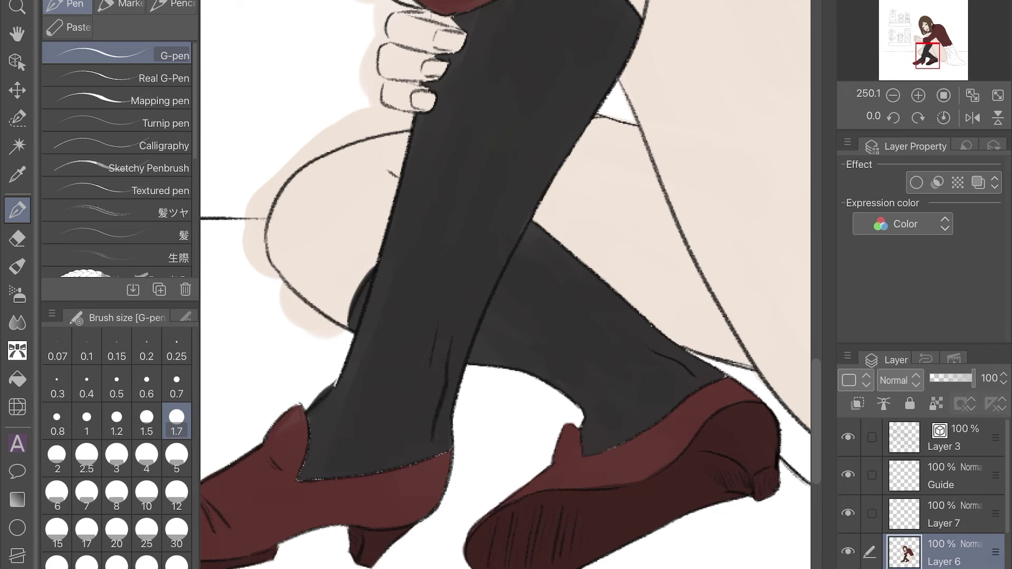
scroll(505, 284, "up", 3)
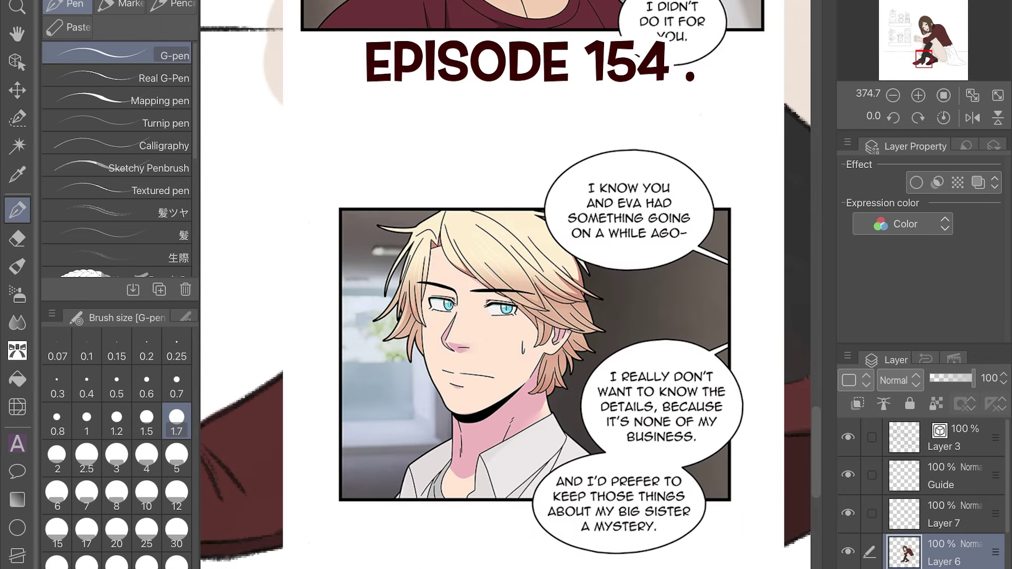
left_click_drag(633, 285, 264, 279)
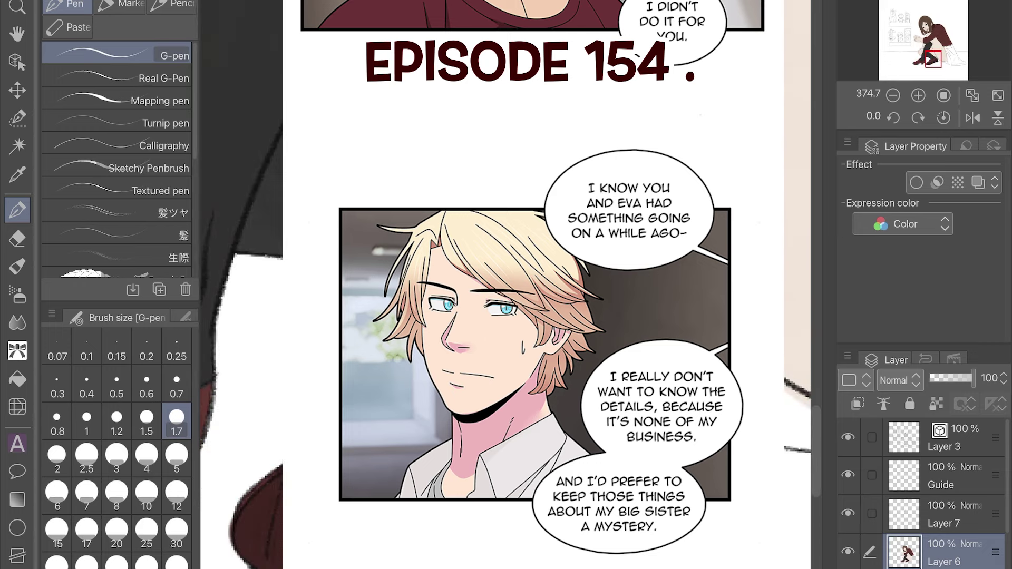
scroll(507, 284, "up", 3)
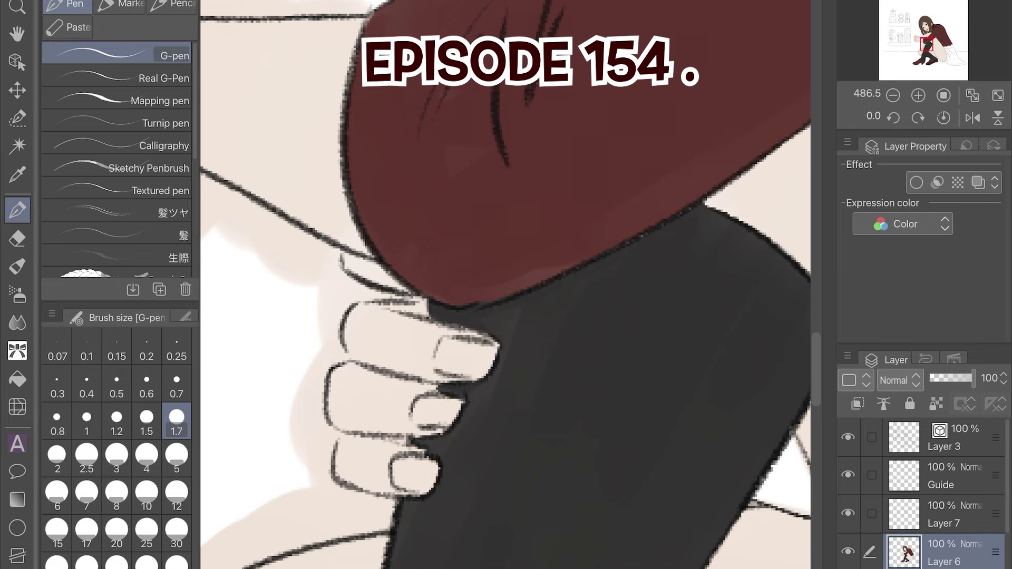
key("alt")
scroll(505, 285, "down", 10)
scroll(505, 284, "up", 4)
key("alt")
scroll(505, 285, "down", 2)
Select the skirt area below the sweater with Auto select referring to all layers
key("Return")
key("Return")
key("w")
key("ctrl+z")
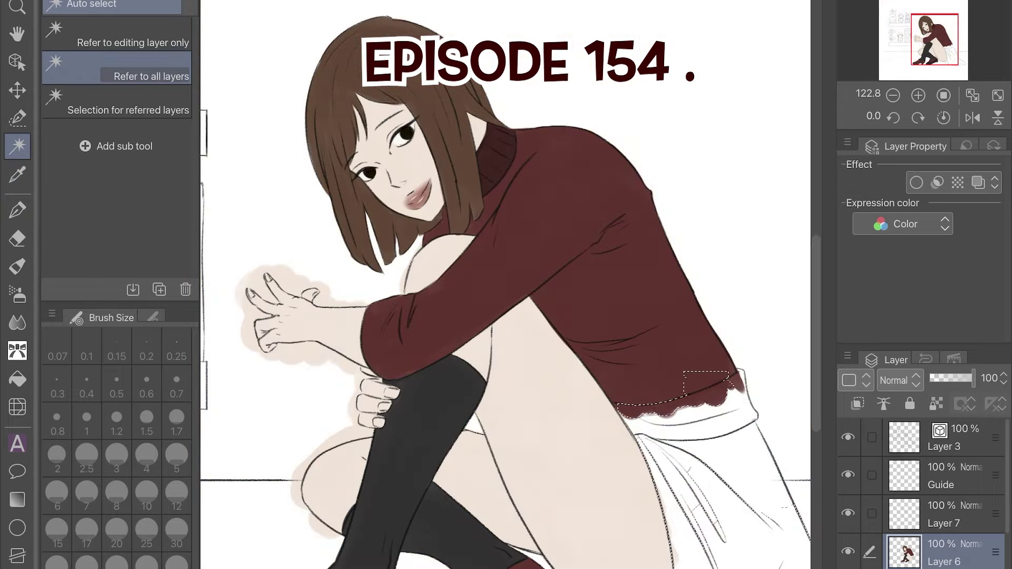
scroll(505, 285, "down", 3)
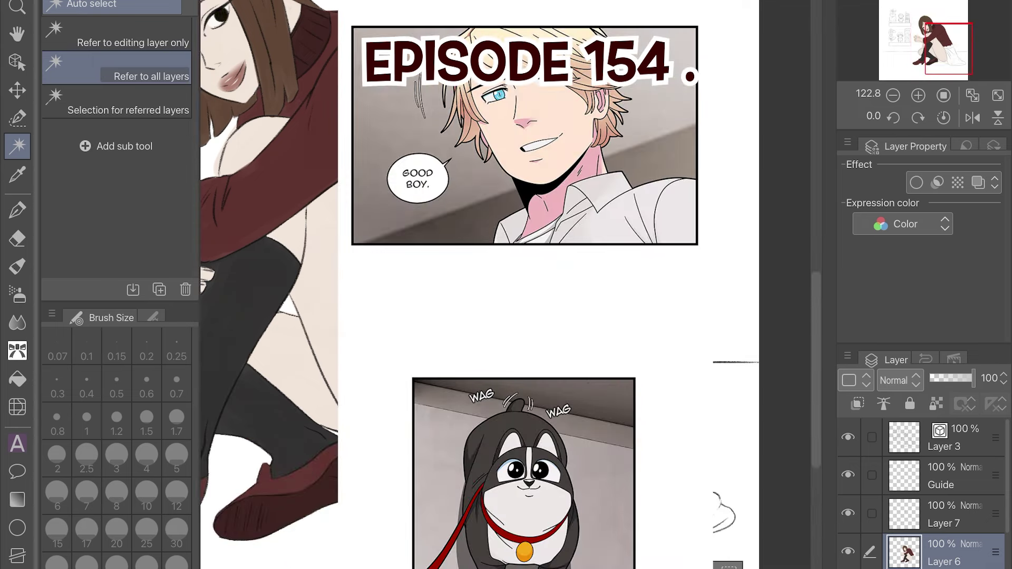
scroll(506, 285, "up", 5)
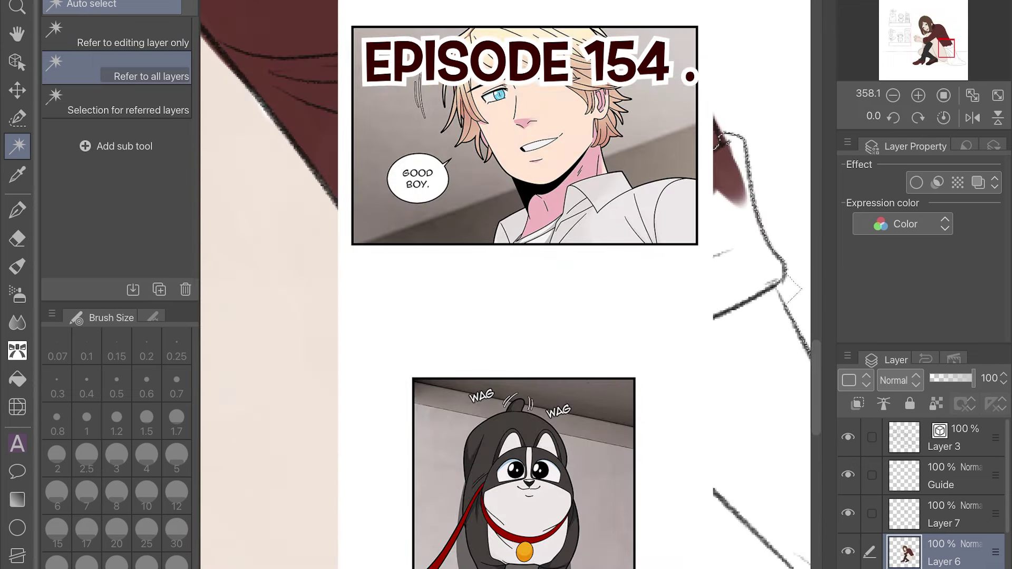
Trim the skirt selection along the sweater hem and thigh with Erase selection at size 1.7
key("m")
left_click(116, 203)
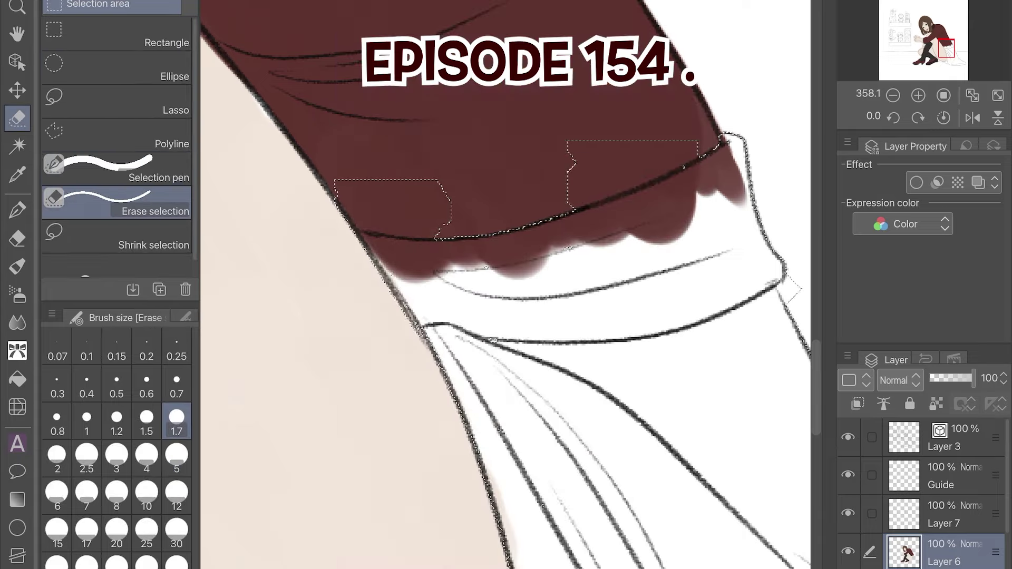
scroll(506, 284, "up", 2)
mouse_move(421, 32)
left_mouse_down()
mouse_move(474, 232)
mouse_move(379, 90)
left_mouse_up()
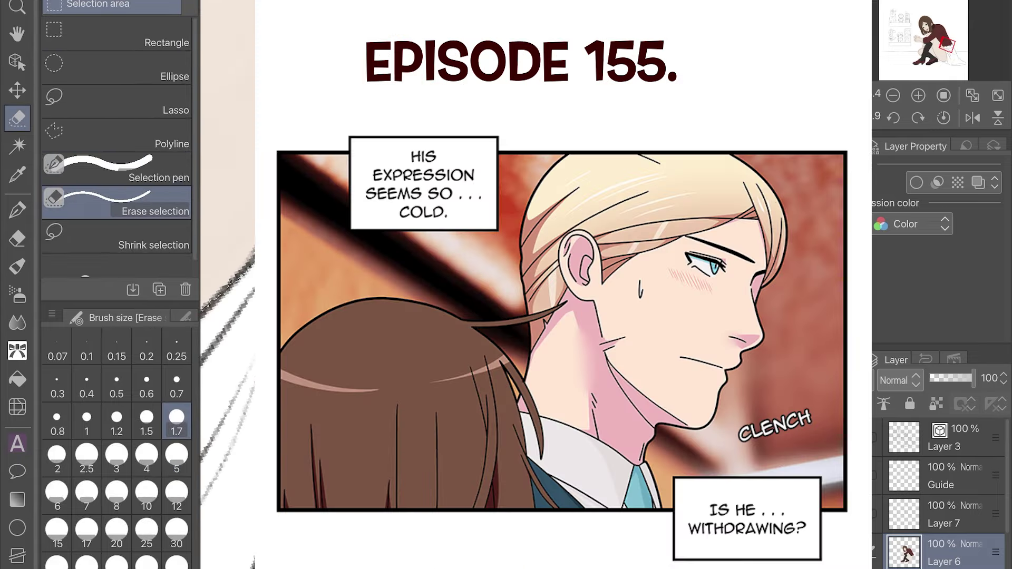
Create a new layer and paint the skirt greyish blue with the Round mixing brush at sizes 5 and 12
key("ctrl+shift+n")
scroll(228, 284, "down", 2)
key("b")
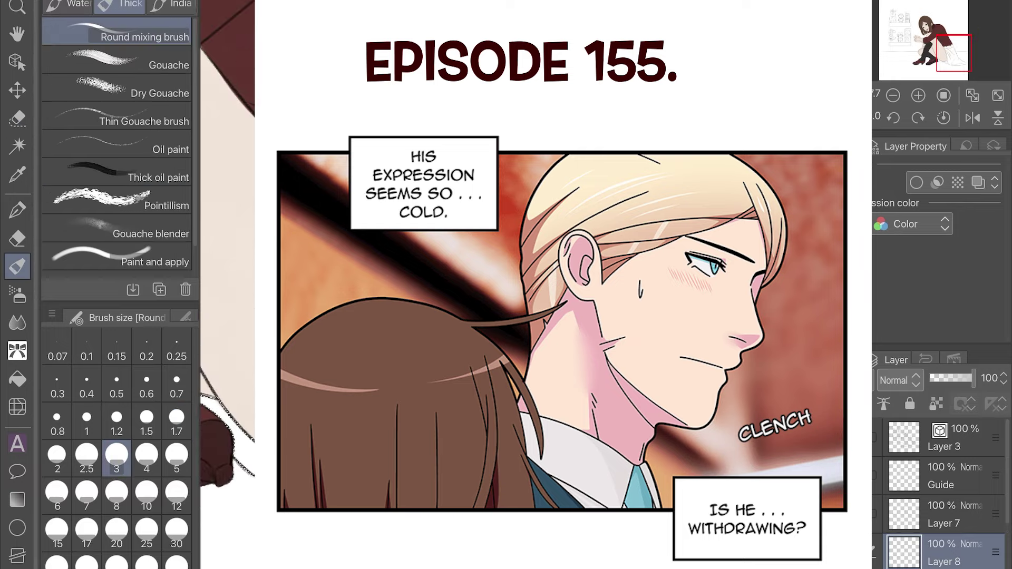
scroll(228, 285, "down", 2)
left_click(177, 454)
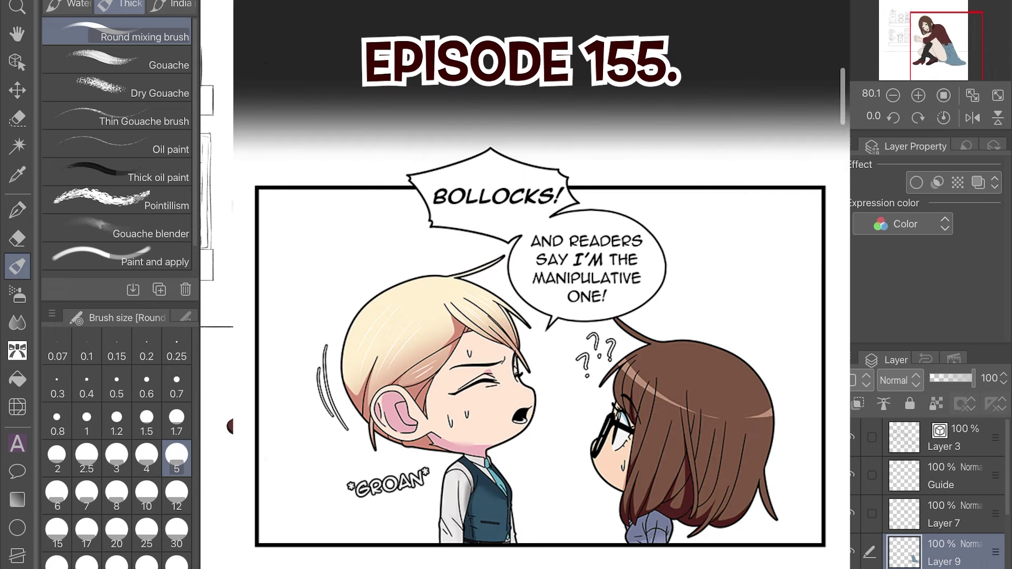
left_click(176, 496)
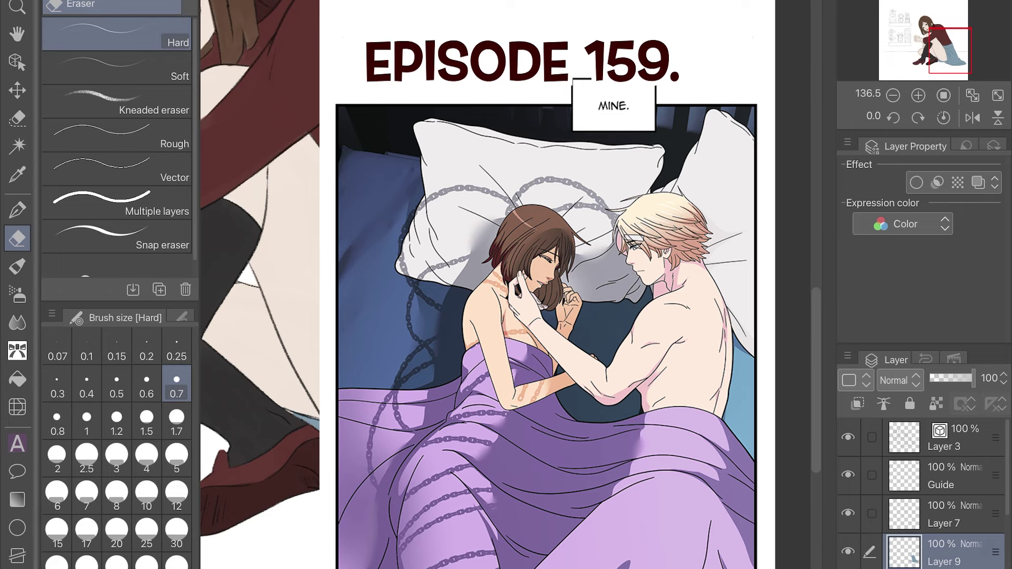
Clean up the colour along the sweater hem and skirt waistband with the G-pen at size 1.7 and the Hard eraser at 0.7
key("p")
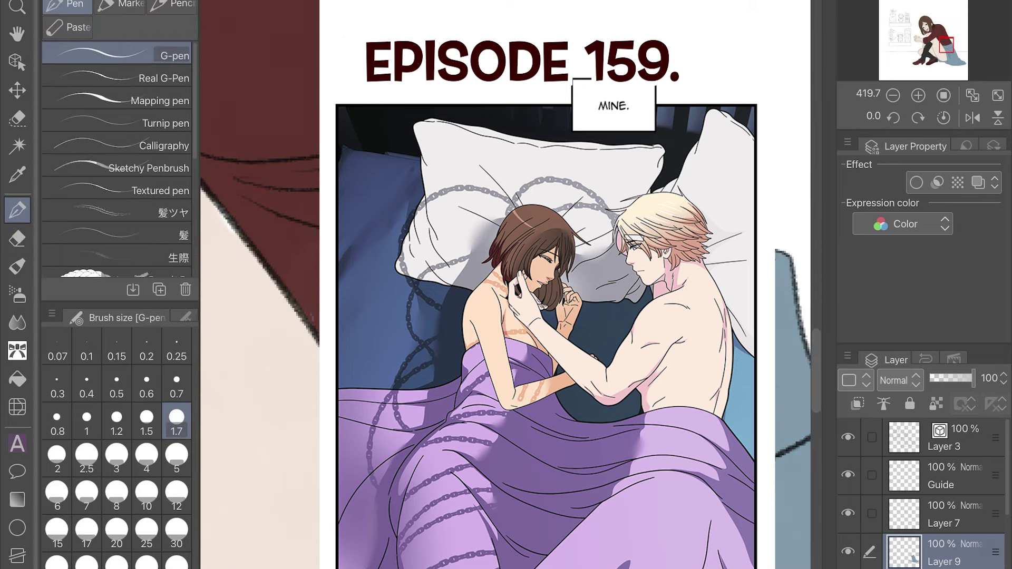
key("e")
left_click_drag(742, 230, 689, 188)
key("i")
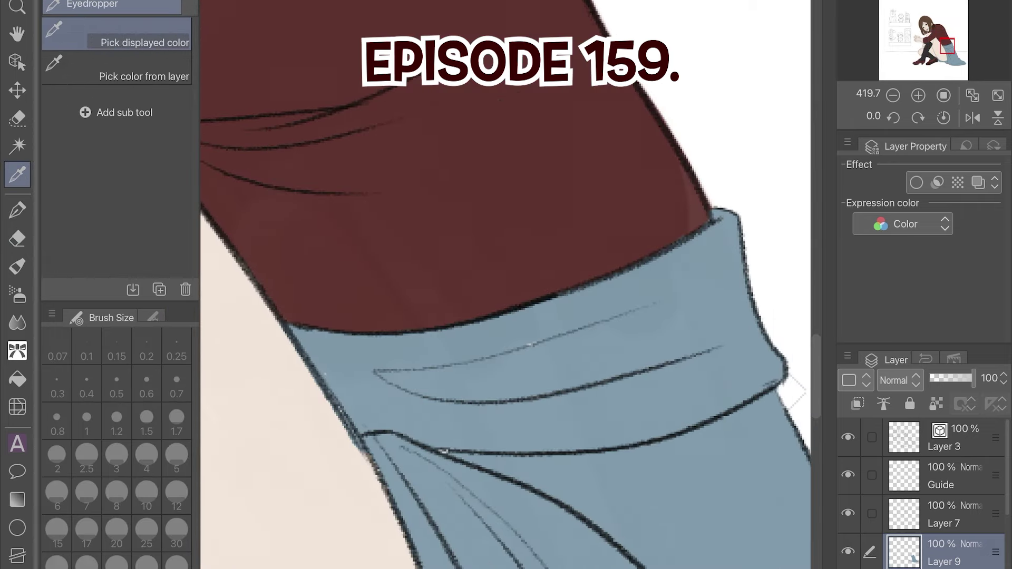
key("p")
left_click_drag(580, 317, 414, 198)
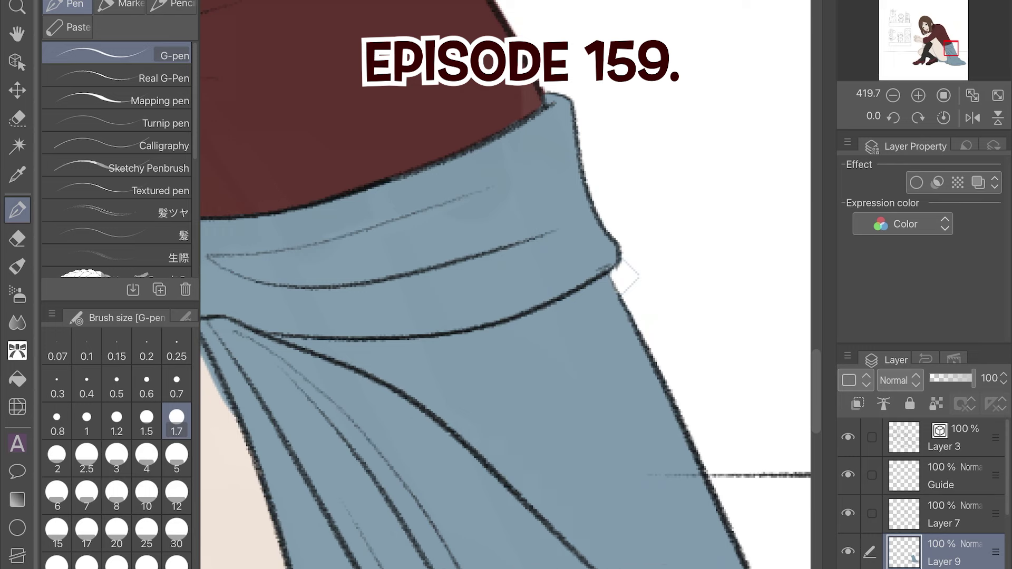
Fill the pale gap in the thigh beside the skirt with sampled skin tone using the G-pen at size 1.7
scroll(625, 276, "down", 3)
key("e")
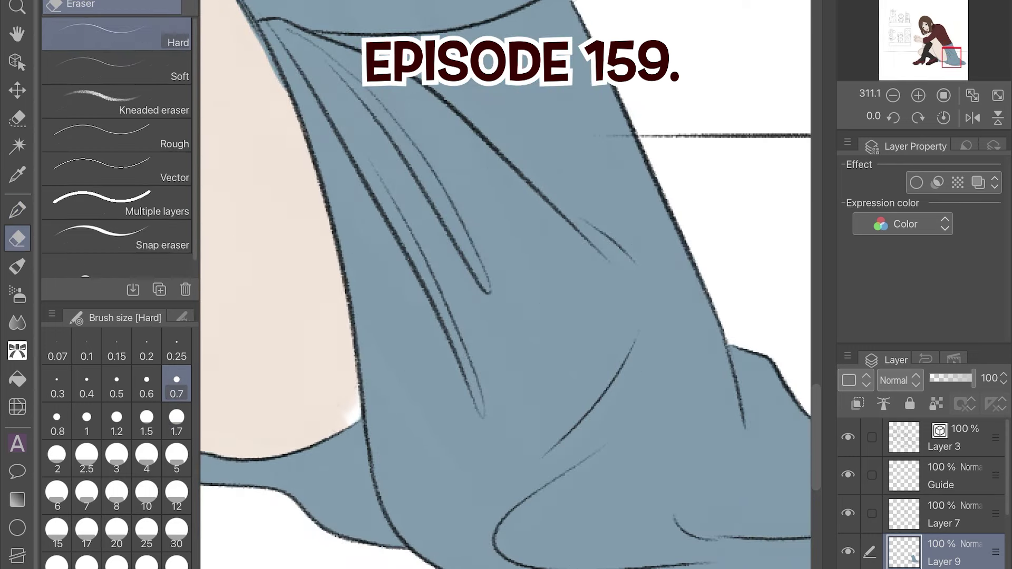
key("i")
key("p")
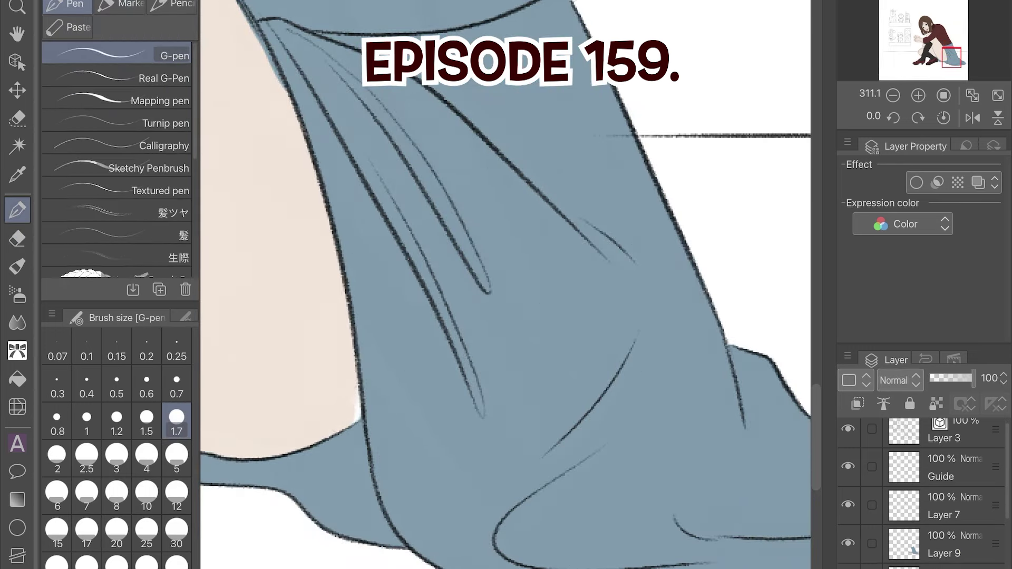
Erase the blue spilling onto the thigh below the waistband on Layer 9 with the Hard eraser at size 0.7
scroll(506, 310, "down", 1)
key("e")
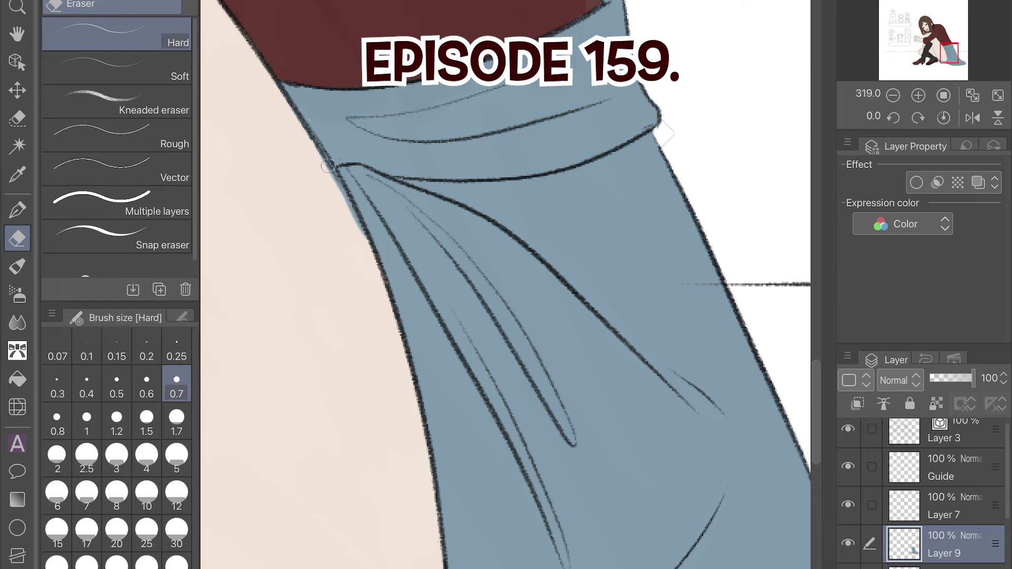
scroll(506, 310, "down", 3)
scroll(506, 310, "up", 5)
scroll(506, 310, "down", 2)
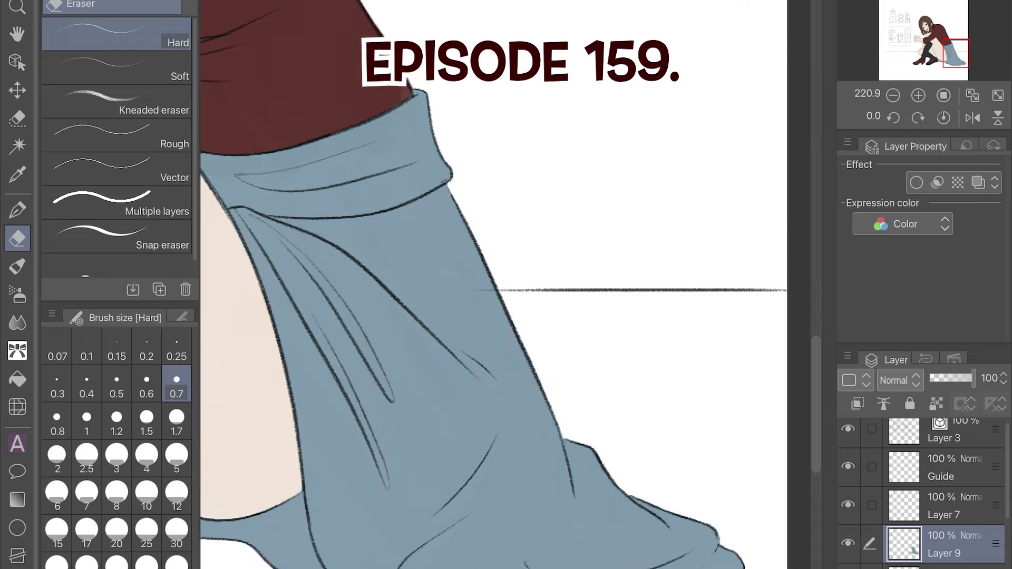
scroll(506, 310, "down", 3)
Touch up the blue of the skirt behind the thigh and shoe with the G-pen at size 1.7
key("p")
scroll(506, 310, "up", 4)
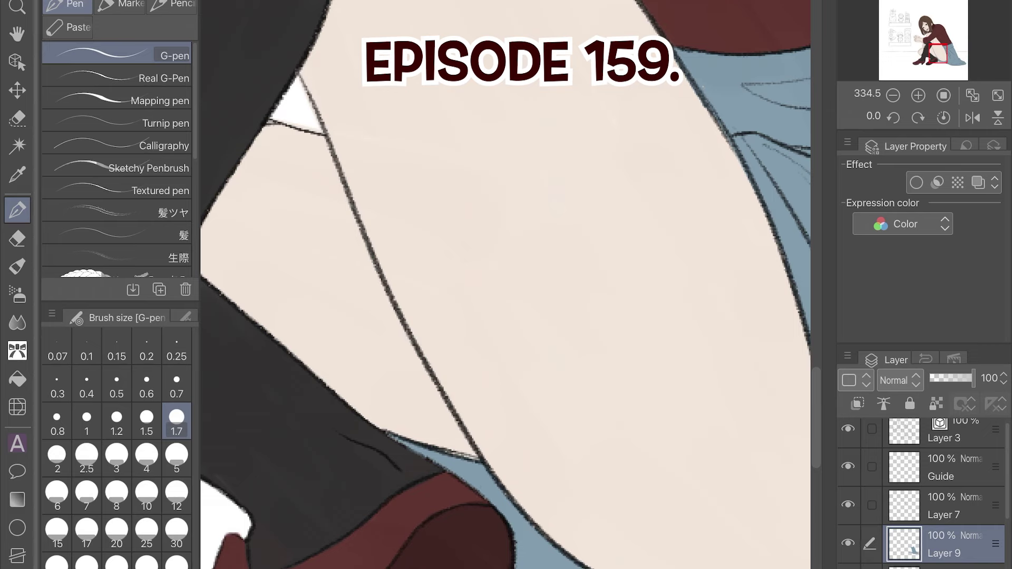
scroll(505, 310, "down", 4)
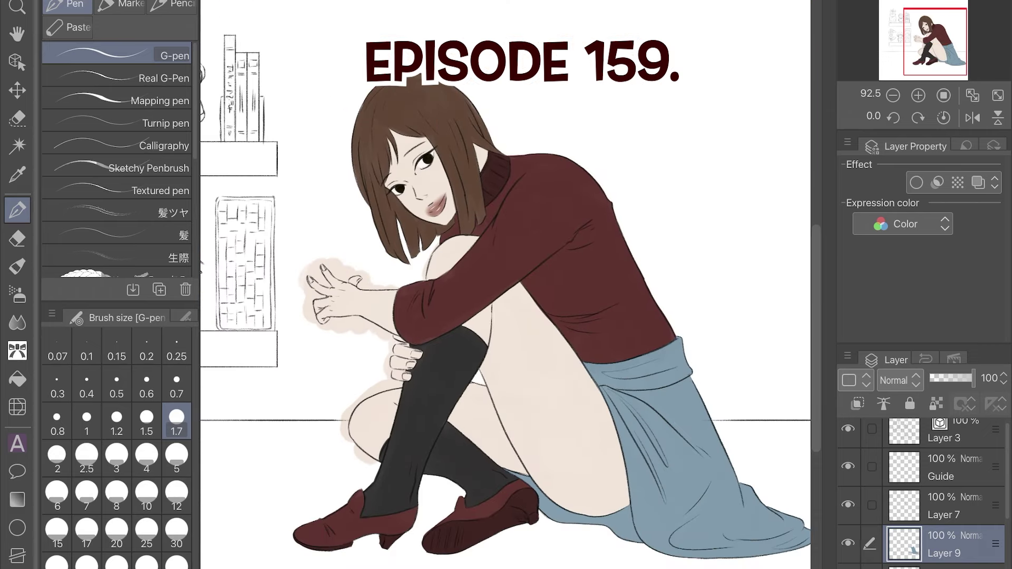
scroll(574, 547, "up", 1)
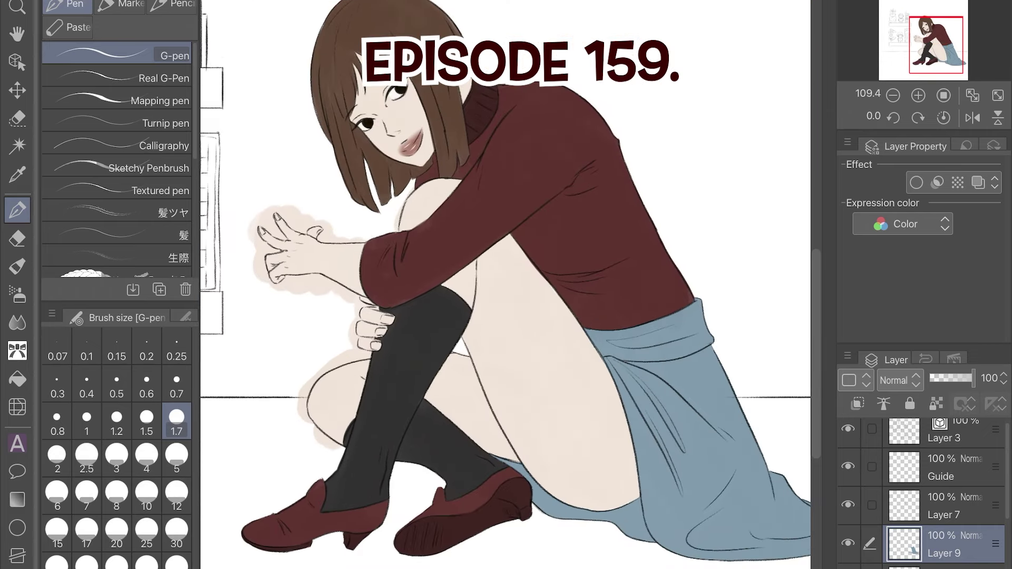
Show the beige background on Layer 5 and erase the skin tone spilling around the hand and forearm on Layer 6 with the Hard eraser at 0.7
key("i")
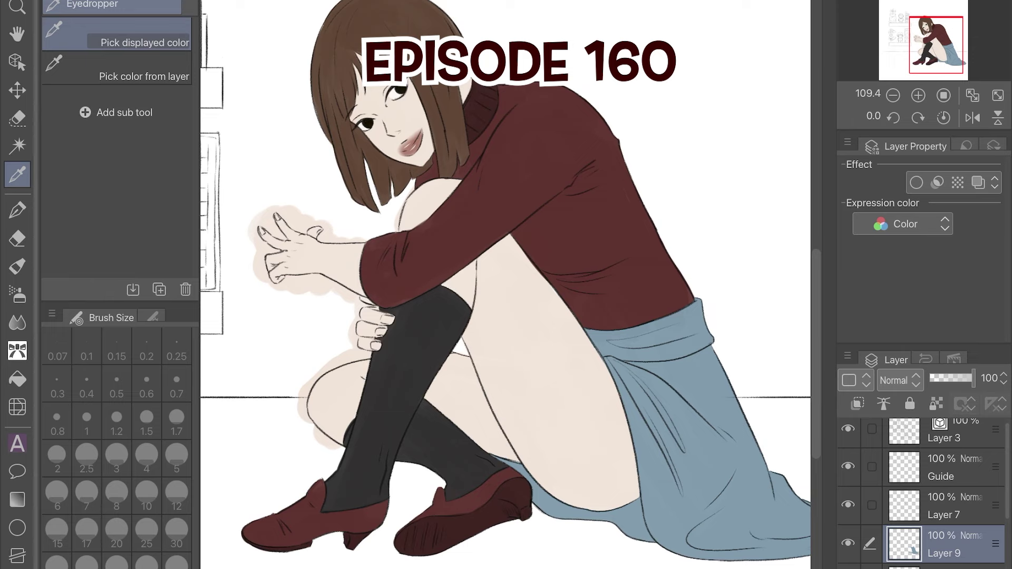
scroll(923, 494, "down", 5)
scroll(923, 494, "up", 3)
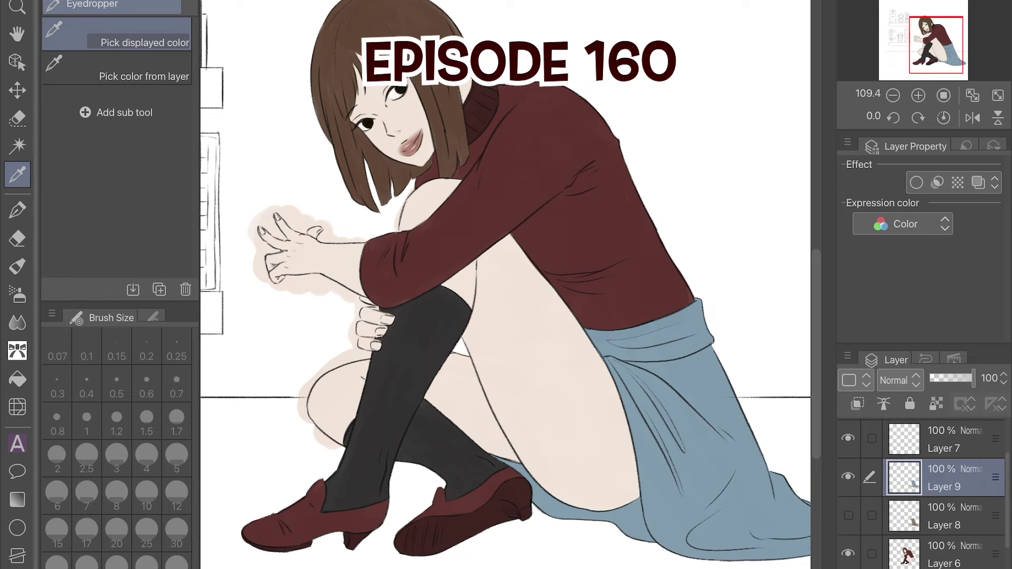
left_click(944, 554)
scroll(506, 285, "down", 2)
scroll(295, 248, "up", 8)
key("e")
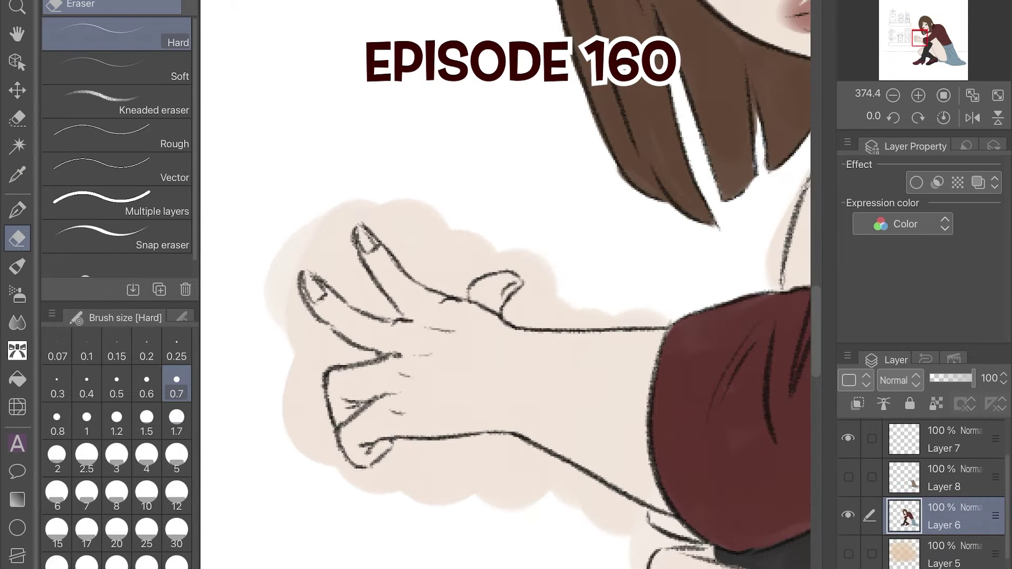
left_click(848, 553)
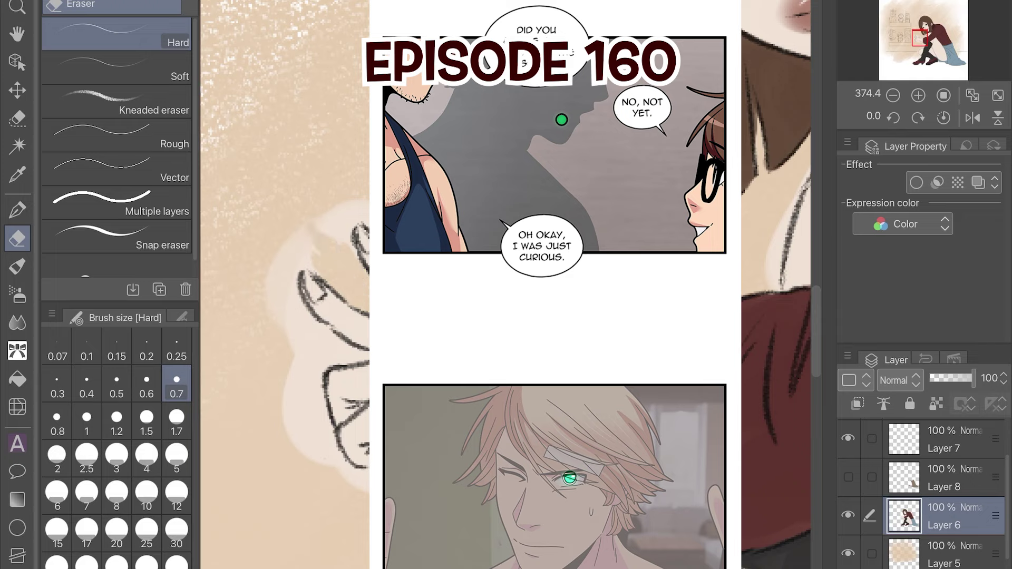
mouse_move(304, 255)
left_mouse_down()
mouse_move(324, 228)
mouse_move(361, 274)
mouse_move(301, 316)
left_mouse_up()
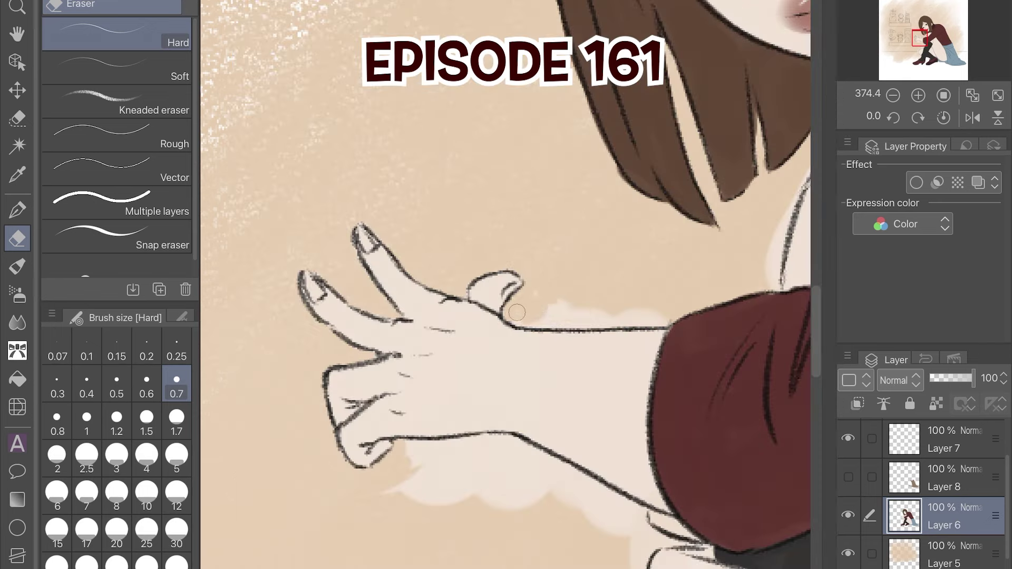
left_click_drag(511, 314, 667, 325)
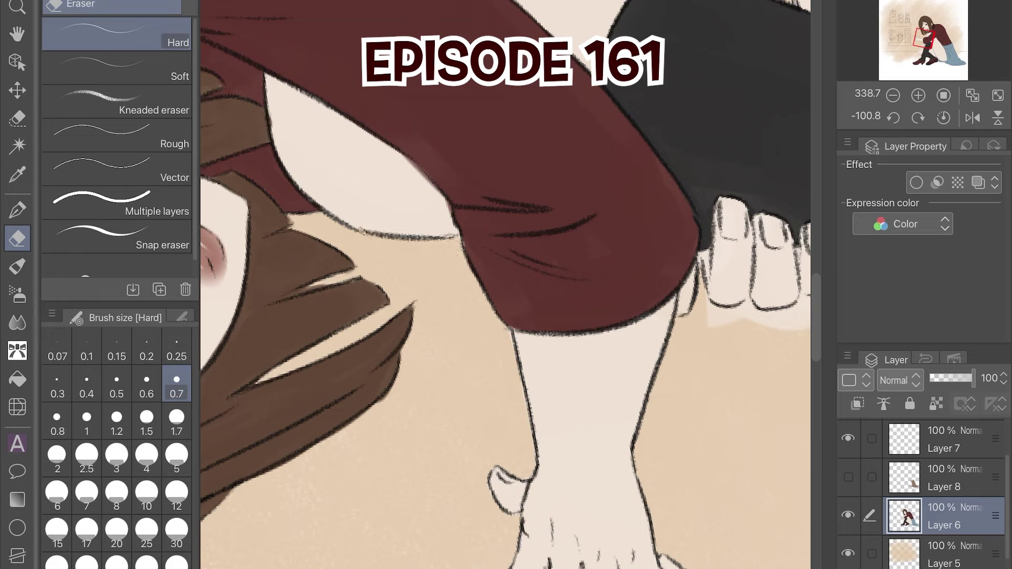
Erase the skin tone spilling around the fingers and bent knee on Layer 6 with the Hard eraser at size 0.7
mouse_move(403, 348)
left_mouse_down()
mouse_move(500, 355)
mouse_move(501, 342)
mouse_move(527, 333)
mouse_move(559, 343)
mouse_move(531, 358)
left_mouse_up()
mouse_move(574, 329)
left_mouse_down()
mouse_move(601, 400)
mouse_move(633, 422)
left_mouse_up()
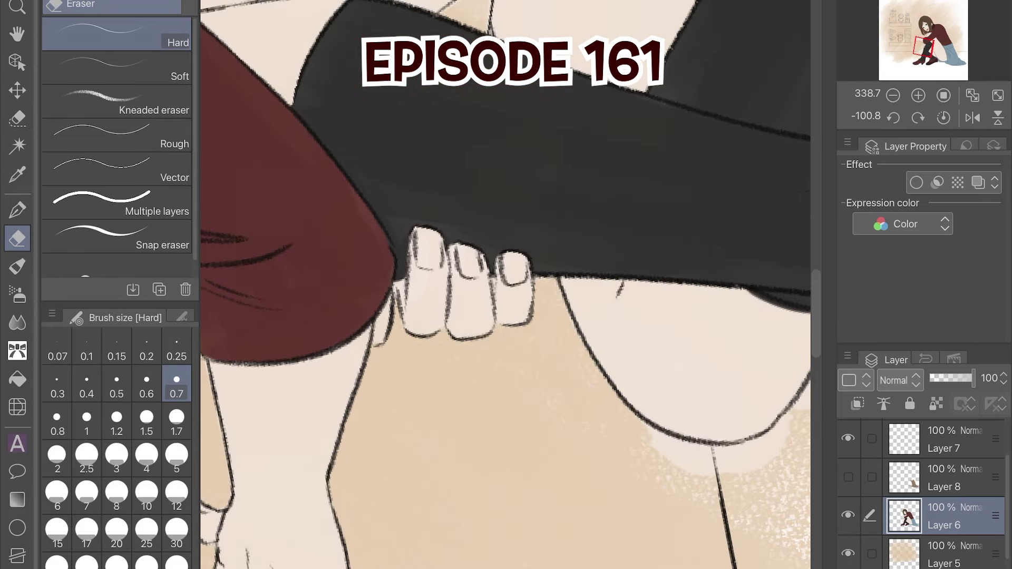
key("ctrl+@")
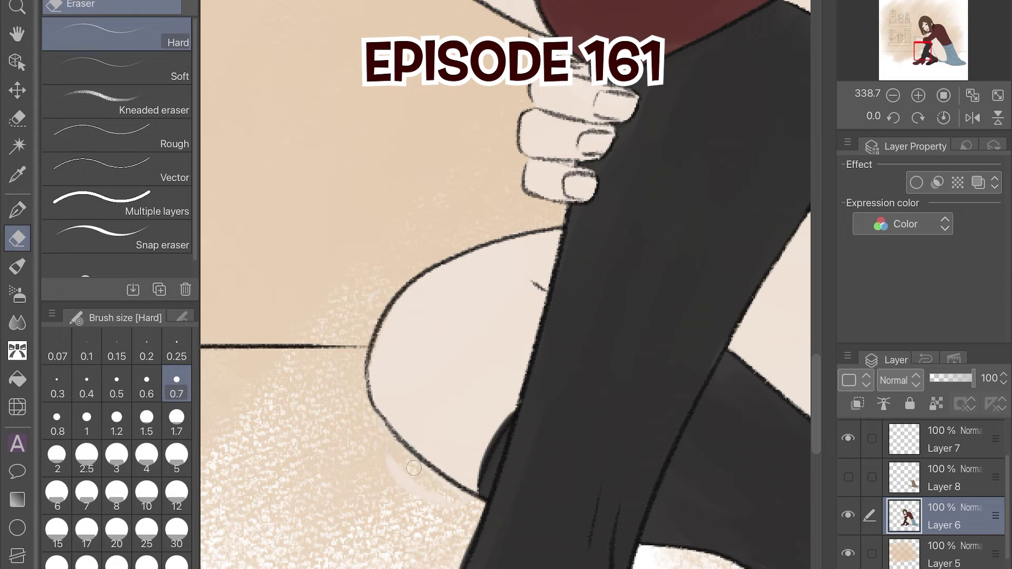
left_click_drag(638, 514, 456, 312)
key("ctrl+0")
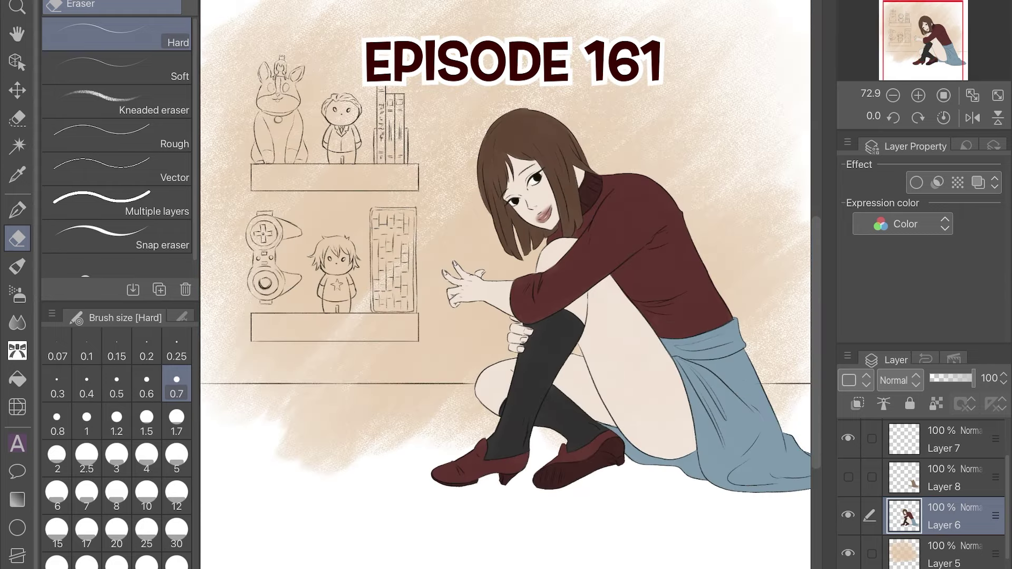
Hide the beige background on Layer 5 and make Layer 6 active
left_click(943, 554)
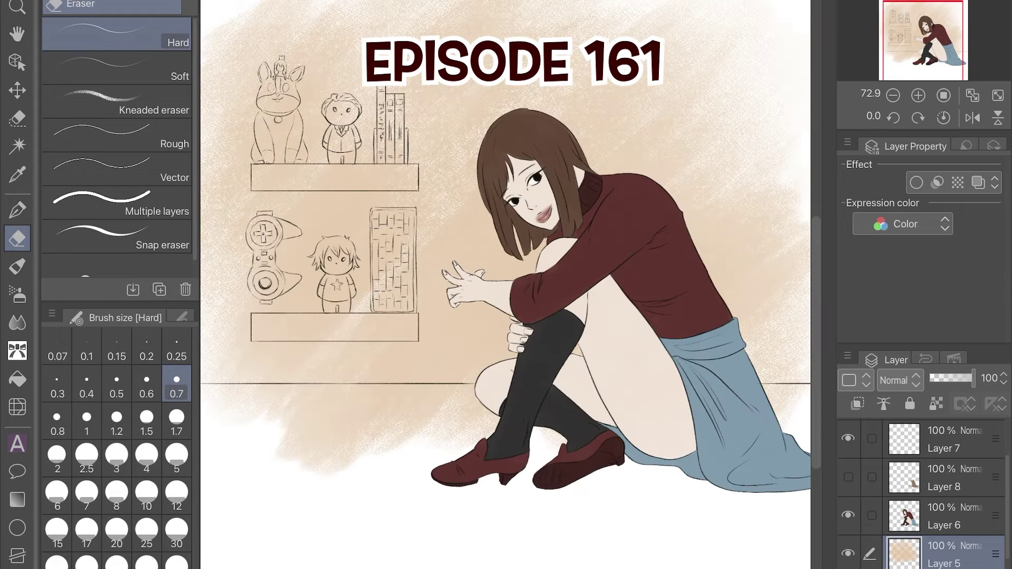
scroll(335, 237, "up", 5)
key("w")
left_click(495, 211)
key("ctrl+d")
left_click(849, 554)
left_click(944, 515)
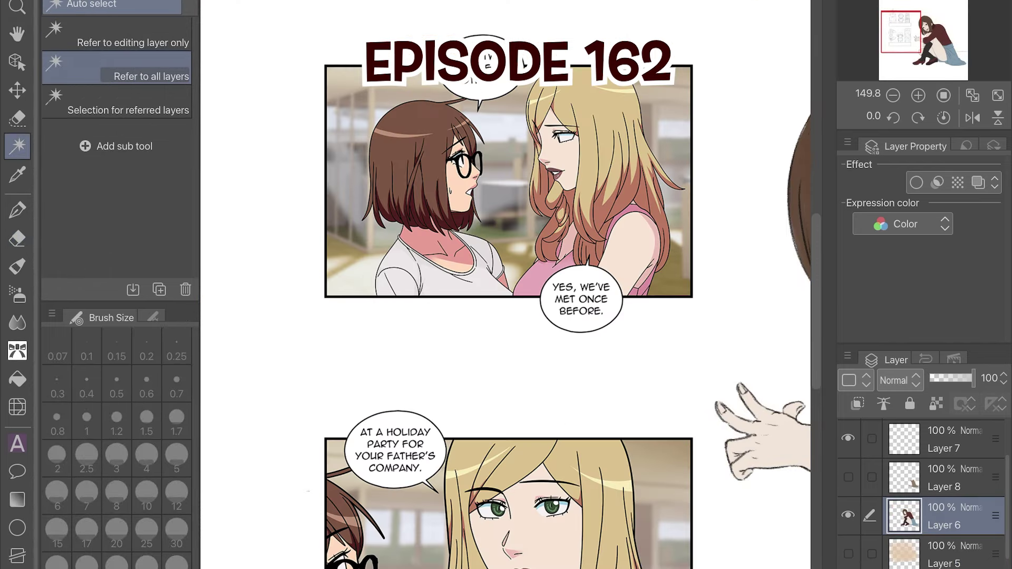
Colour the wall shelves pale grey on Layer 6 with the Round mixing brush at size 17 and show the beige background again
key("b")
left_click(86, 535)
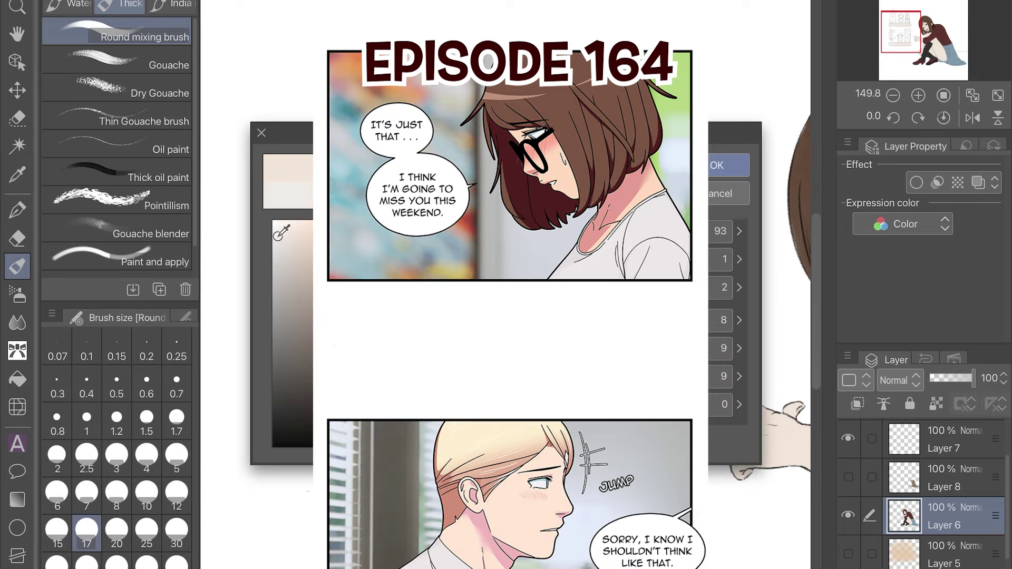
scroll(759, 316, "down", 3)
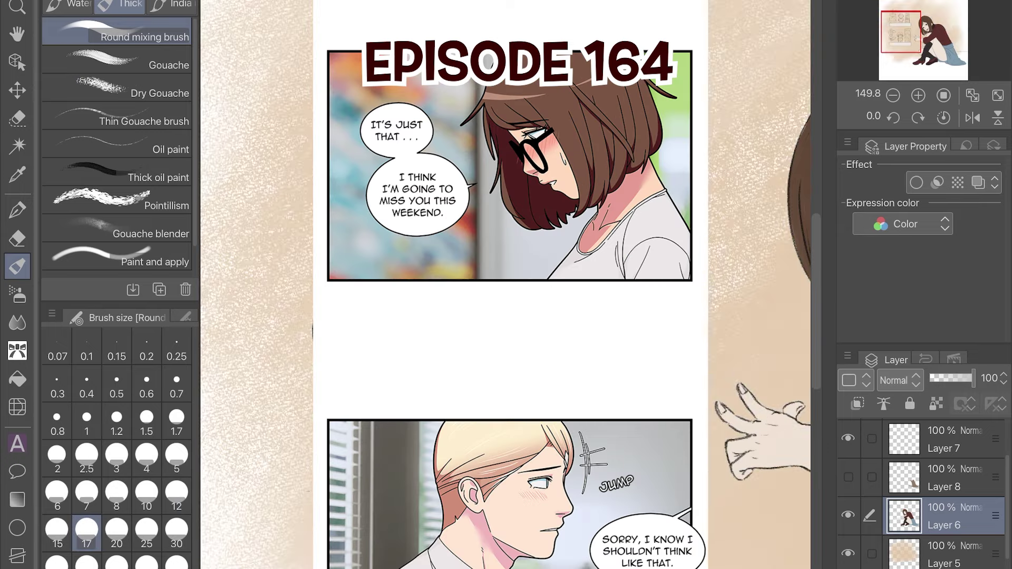
scroll(759, 317, "up", 3)
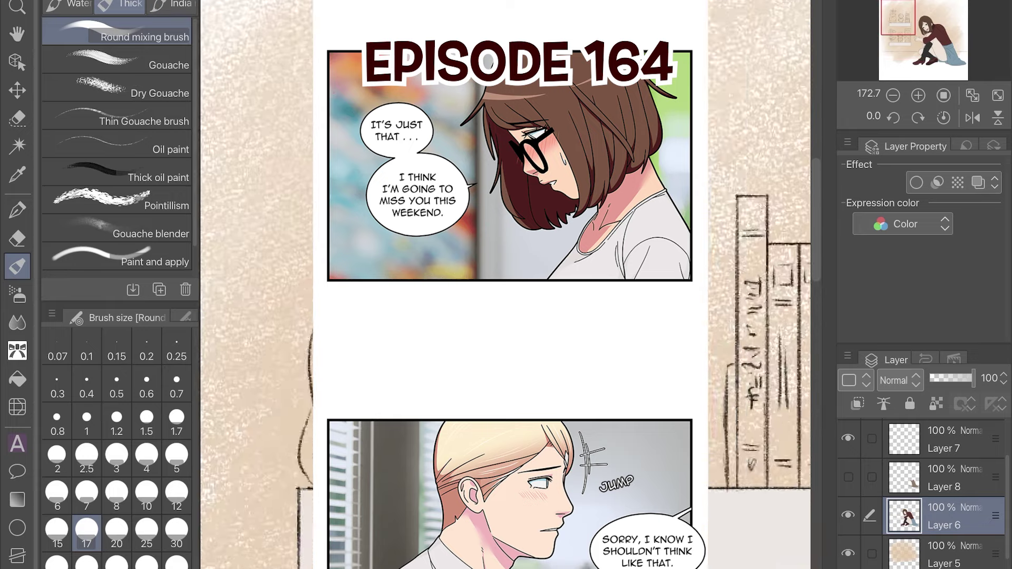
Select the area around the shelf objects and fill the objects with a pale blue-grey base on a new layer above Layer 6
key("w")
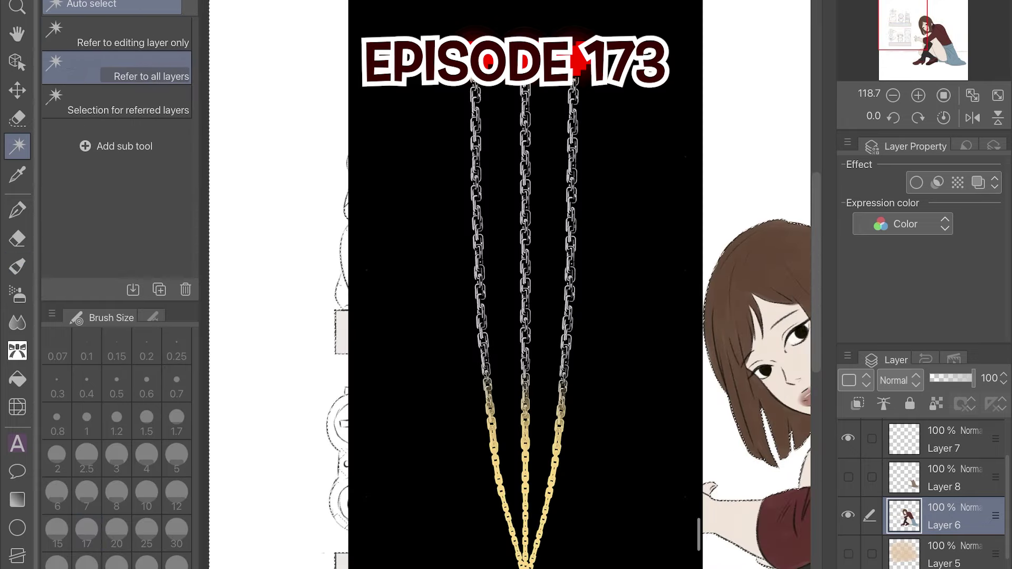
key("Escape")
key("p")
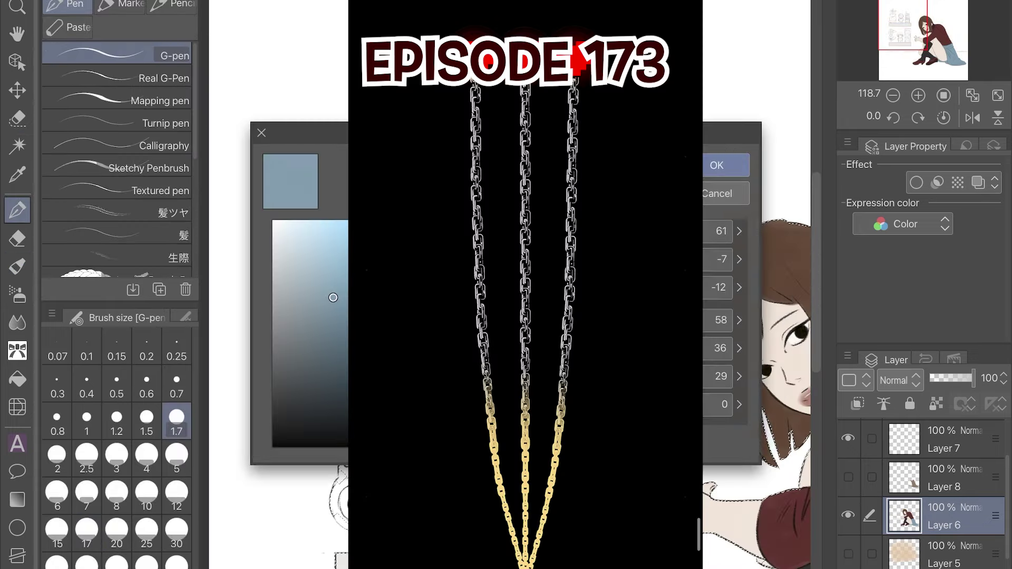
key("ctrl+shift+n")
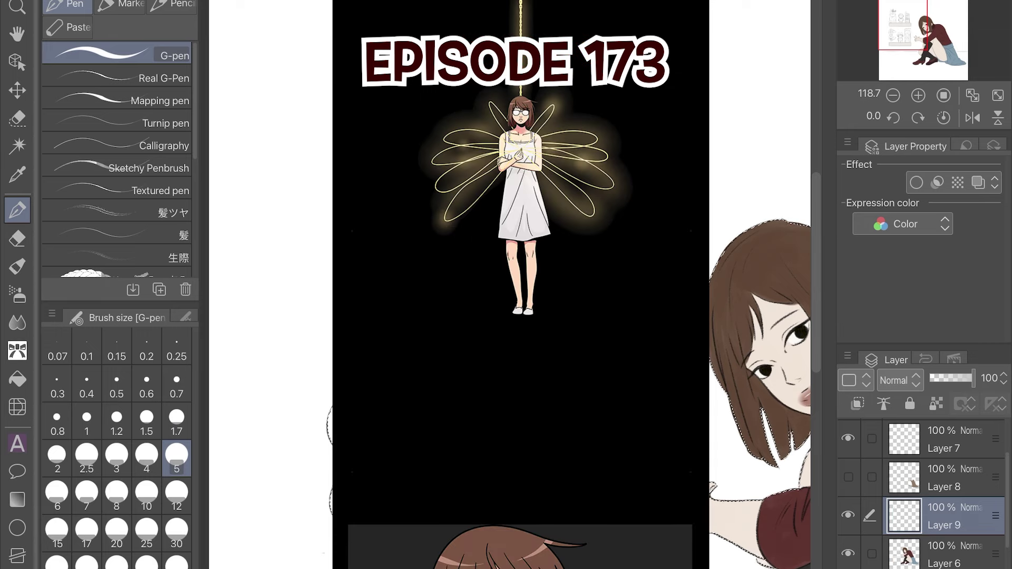
key("u")
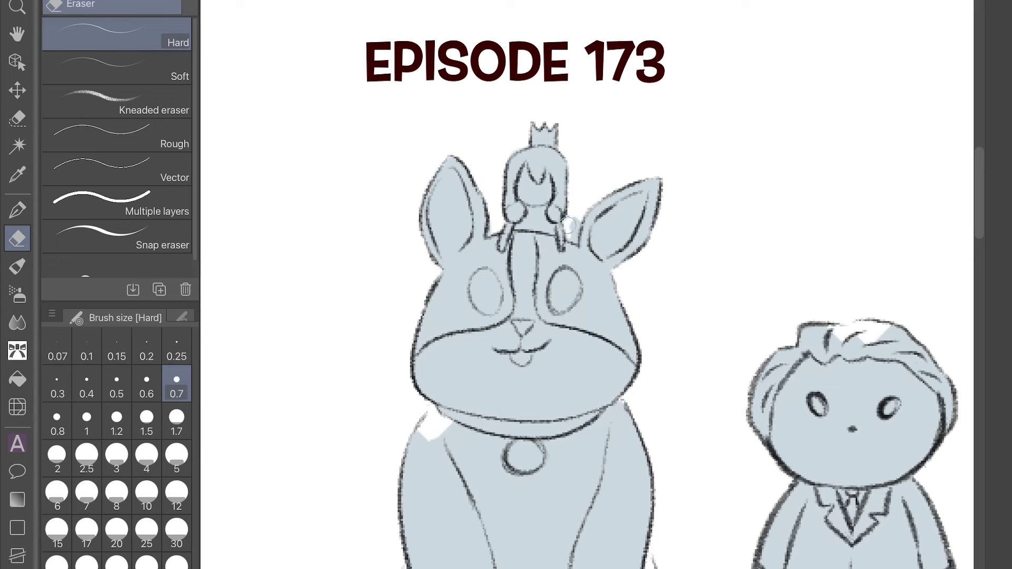
Clean up the pale blue base around the spiky-haired doll, keyboard and other shelf objects with the Hard eraser at size 0.7 and the G-pen
scroll(588, 285, "down", 5)
key("p")
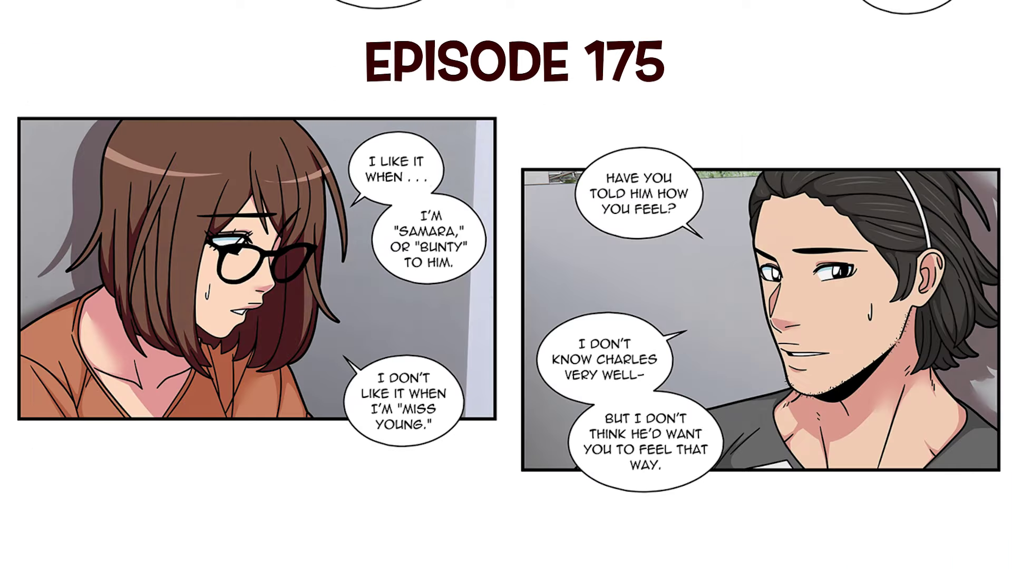
mouse_move(527, 337)
left_mouse_down()
mouse_move(574, 342)
mouse_move(491, 337)
mouse_move(542, 335)
mouse_move(479, 354)
mouse_move(579, 369)
left_mouse_up()
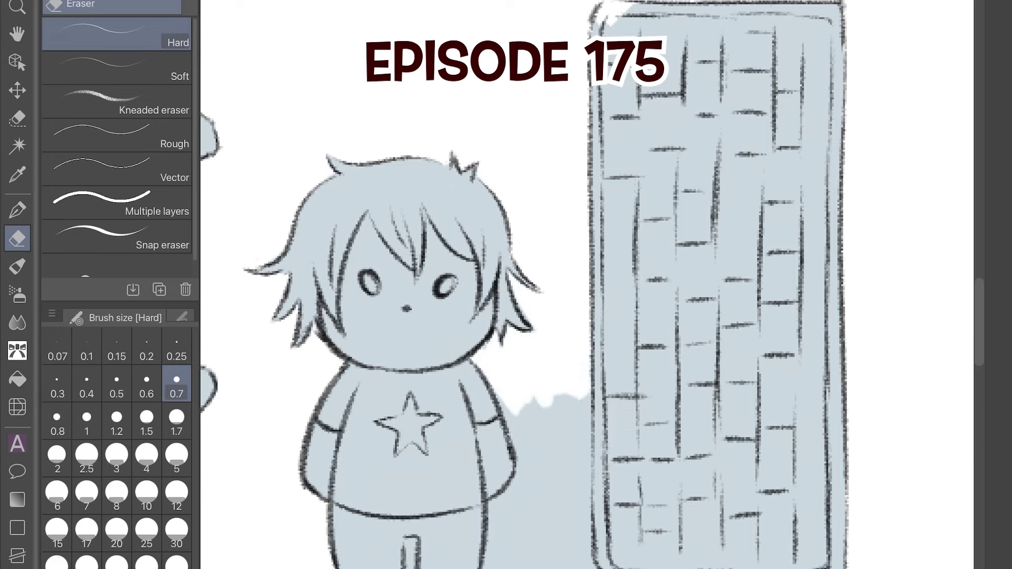
left_click_drag(390, 358, 390, 432)
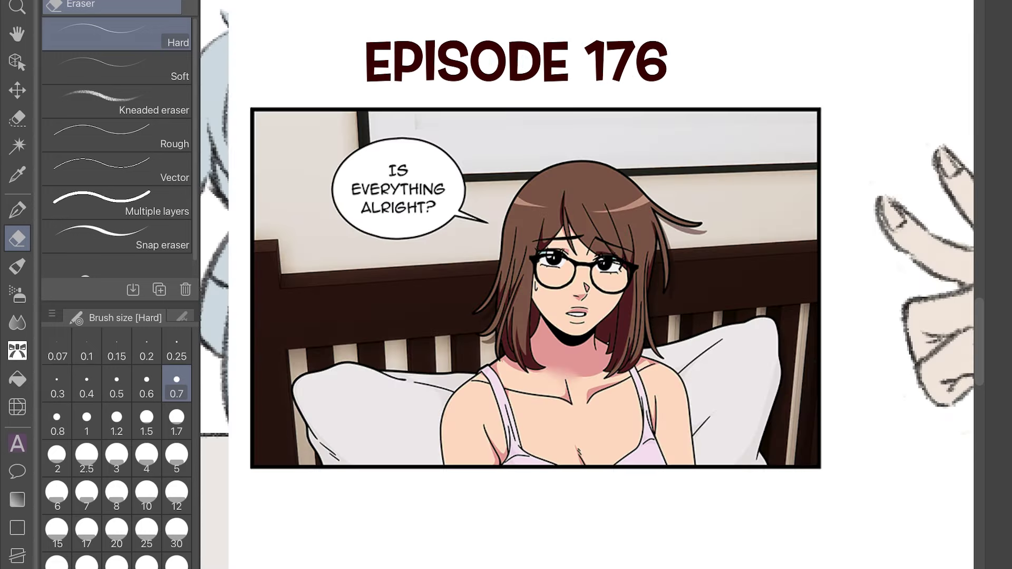
key("p")
key("e")
key("p")
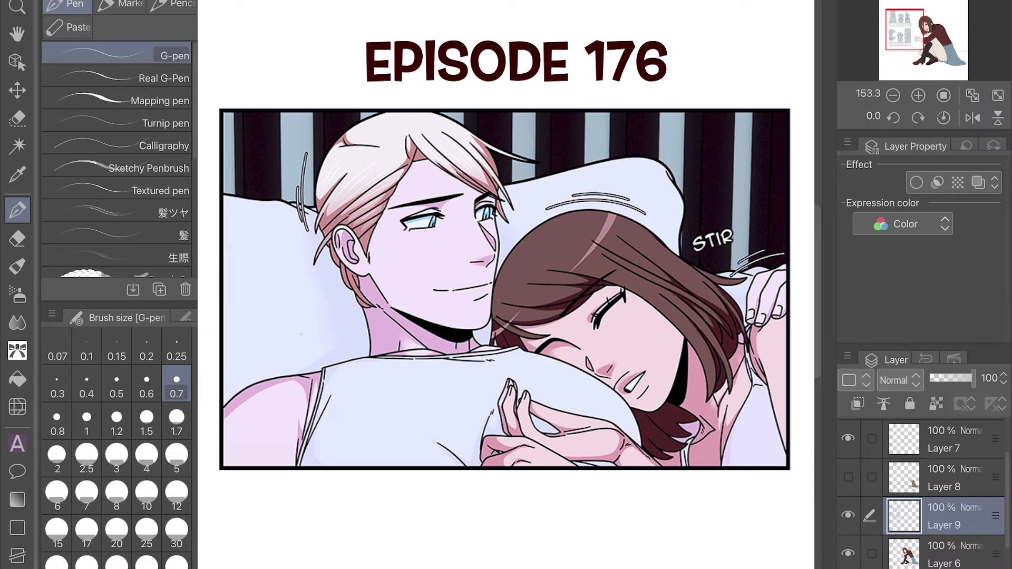
Paint the suited doll's face pale cream on Layer 9 with the G-pen at size 1.7
key("i")
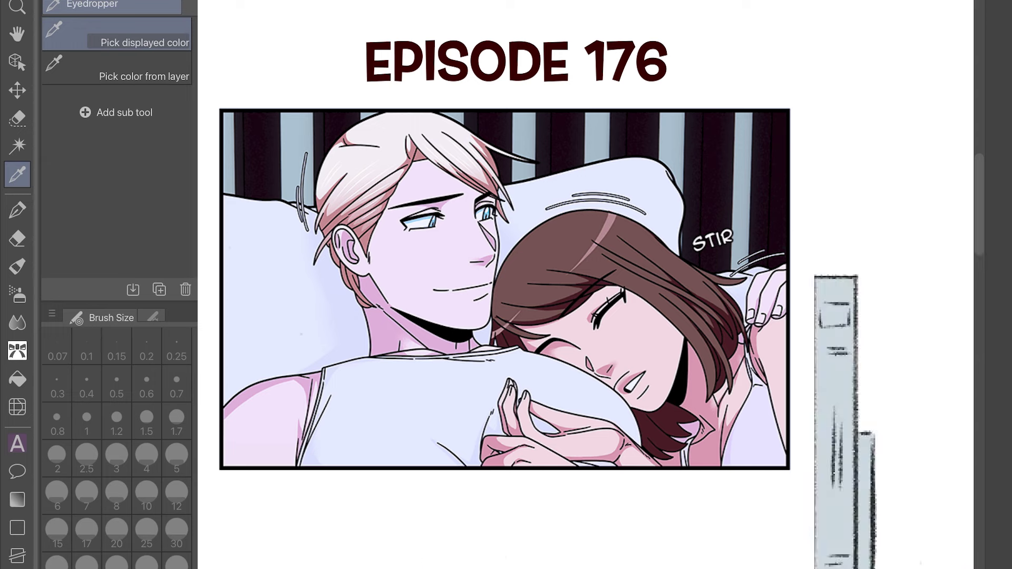
key("b")
key("Escape")
key("p")
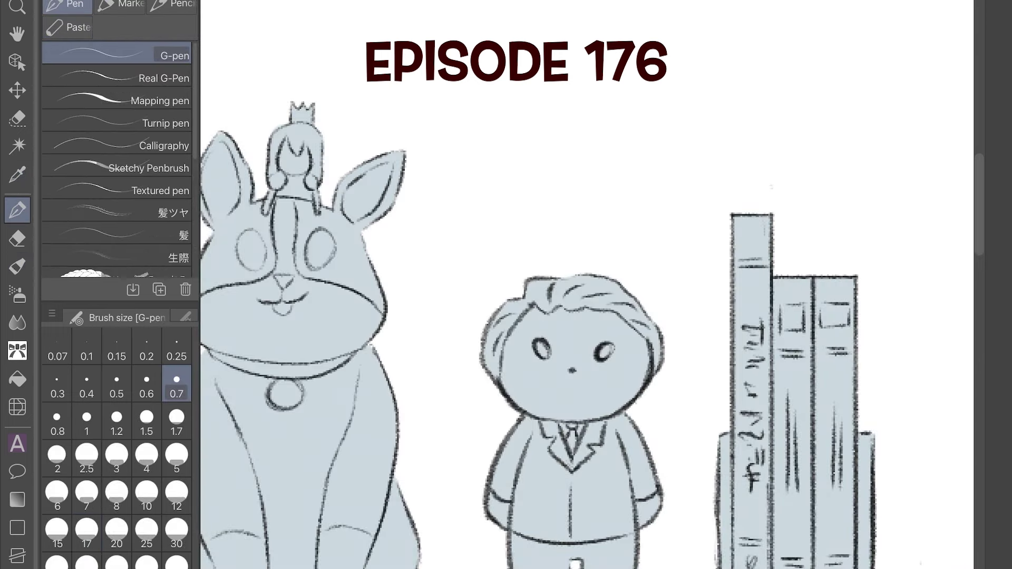
left_click(176, 422)
mouse_move(543, 316)
left_mouse_down()
mouse_move(601, 369)
mouse_move(506, 391)
mouse_move(622, 406)
left_mouse_up()
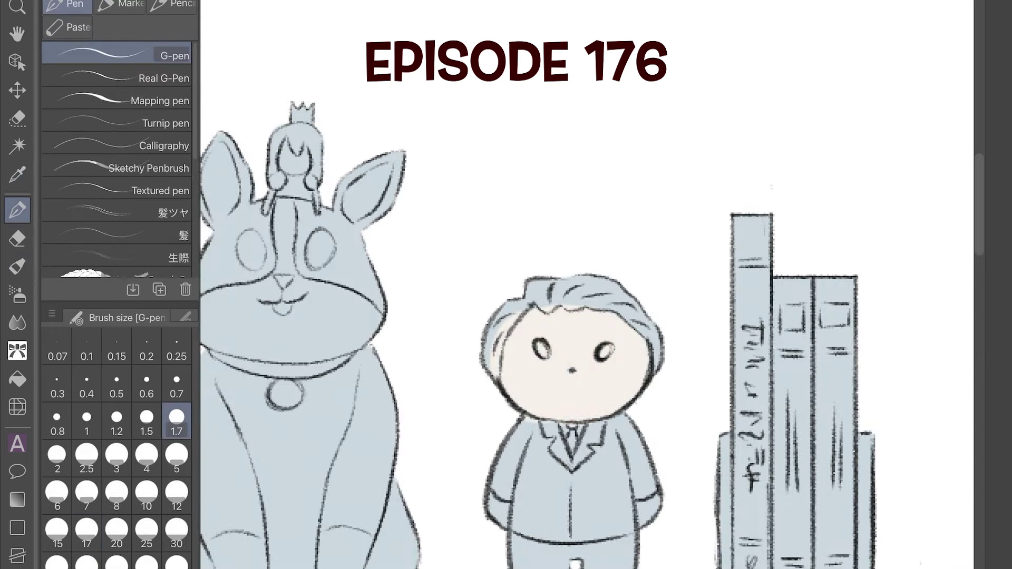
Paint the face and both arms of the spiky-haired doll on the lower shelf in the pale cream skin colour
scroll(580, 316, "down", 10)
left_click_drag(496, 200, 580, 274)
left_click(287, 230)
left_click(716, 165)
left_click_drag(485, 190, 627, 274)
left_click_drag(474, 342, 490, 401)
left_click_drag(622, 333, 627, 395)
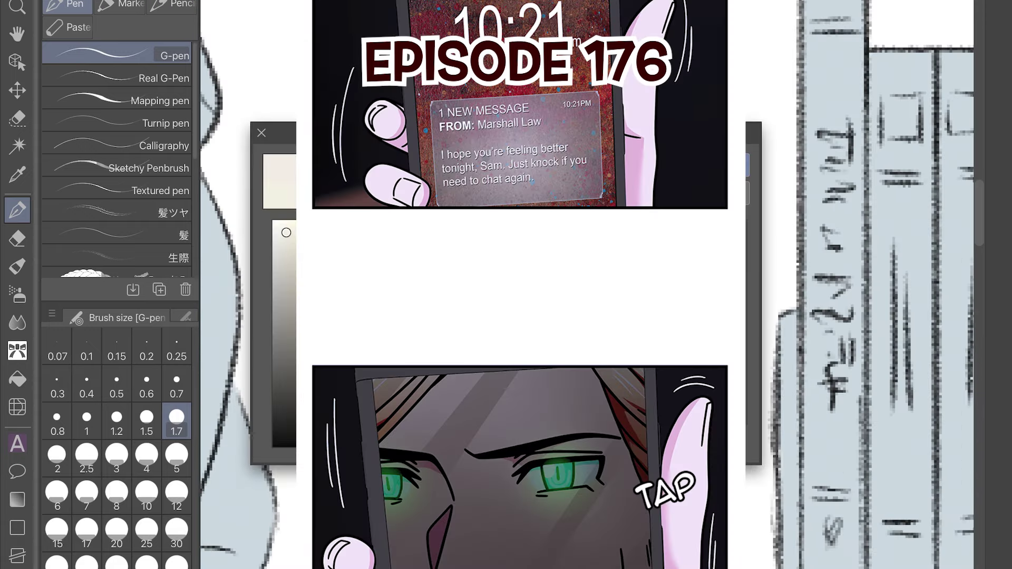
Choose a near-black and fill in the spiky-haired doll's hair with the G-pen, using size 1.7 for the large areas
left_click_drag(287, 233, 272, 407)
key("Return")
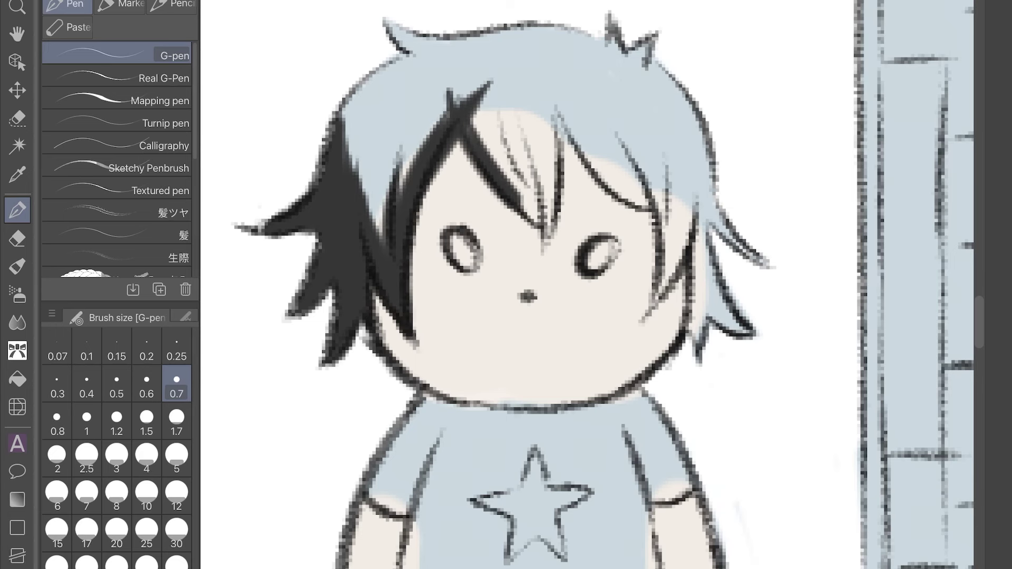
left_click(176, 421)
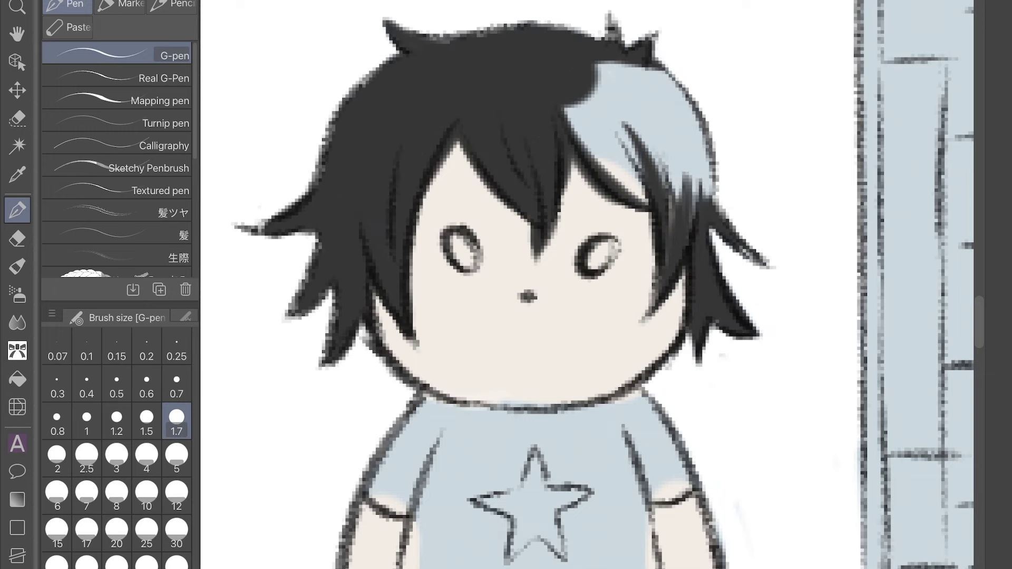
key("Tab")
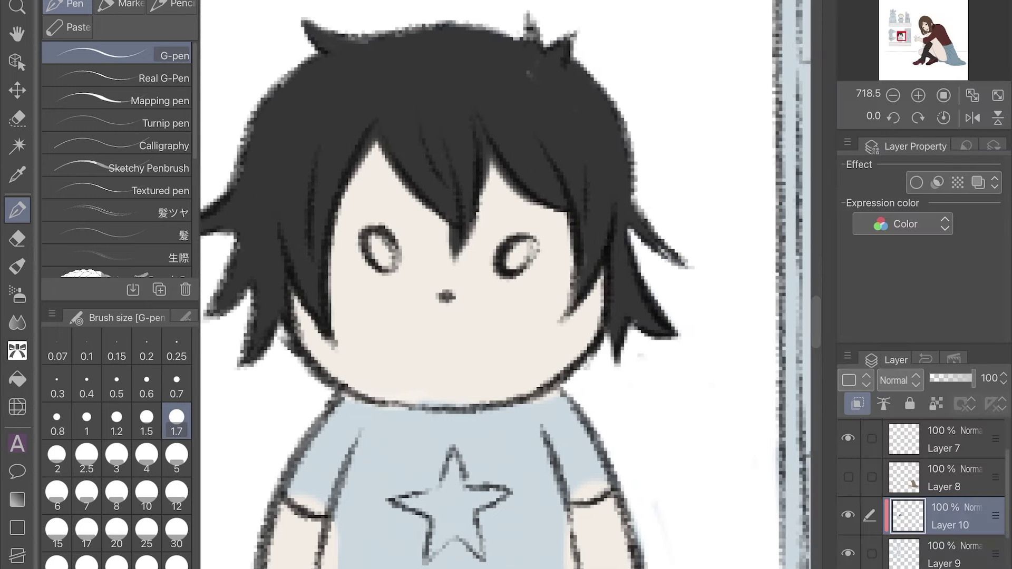
Refine the spiky hair's edges and pointed tips on Layer 9 with the G-pen at size 0.7
left_click(177, 381)
key("ctrl+shift+n")
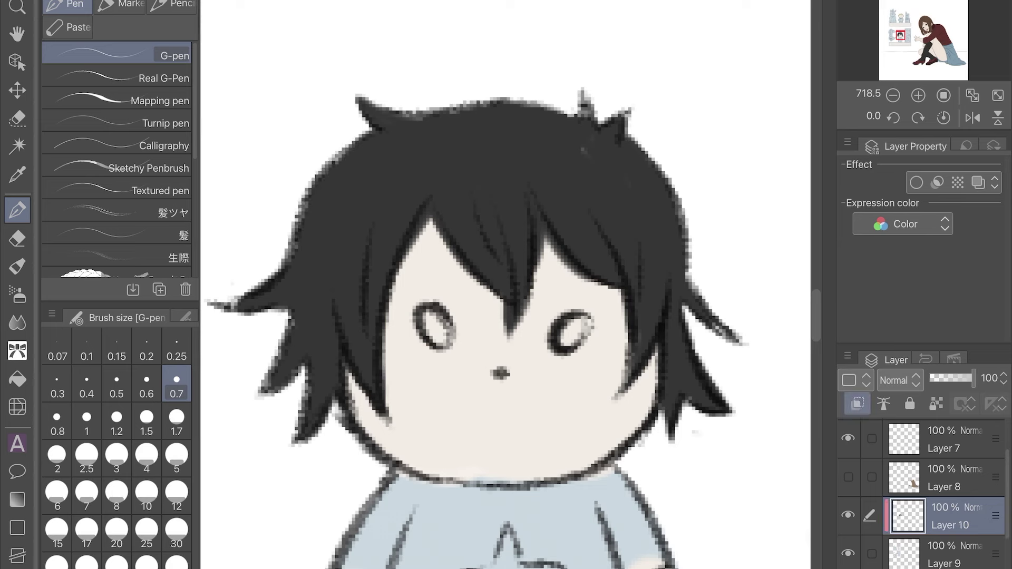
left_click_drag(291, 337, 249, 398)
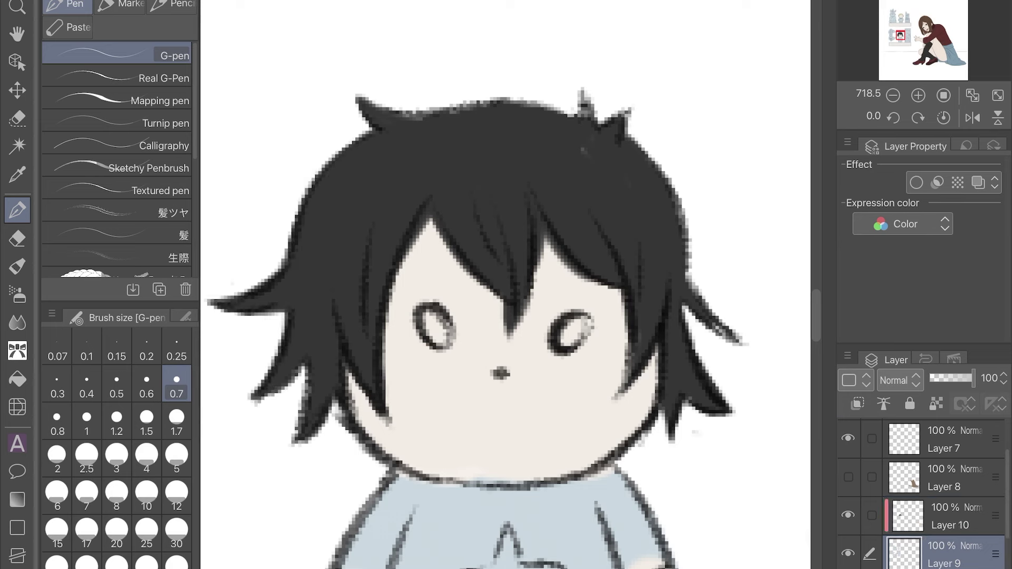
left_click_drag(311, 369, 288, 451)
left_click_drag(409, 112, 571, 112)
mouse_move(635, 141)
left_mouse_down()
mouse_move(686, 258)
mouse_move(751, 348)
left_mouse_up()
Fill the blond doll's jacket on Layer 10 with the light brown B4A191
scroll(506, 285, "down", 5)
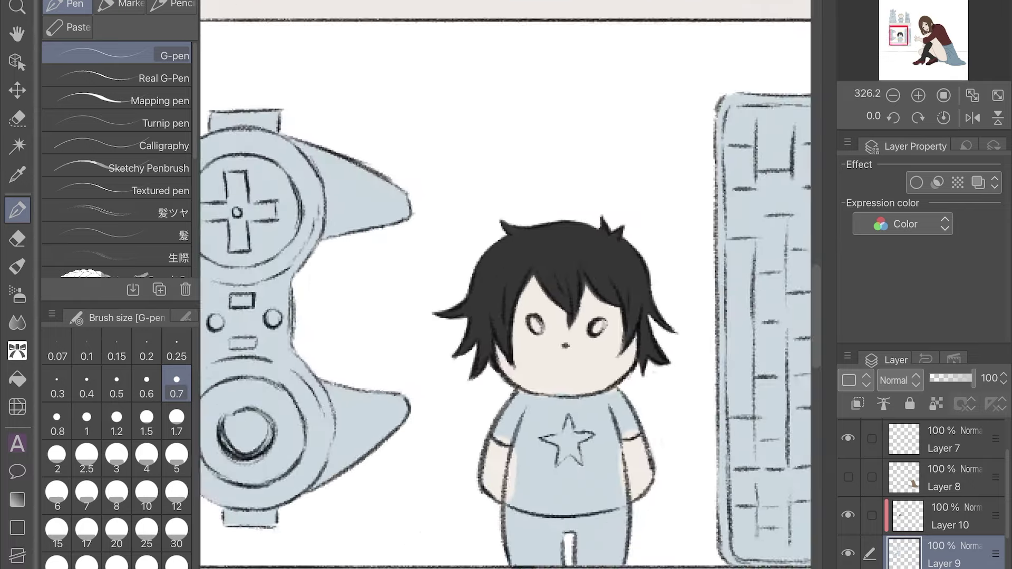
scroll(505, 285, "up", 4)
left_click_drag(328, 307, 317, 287)
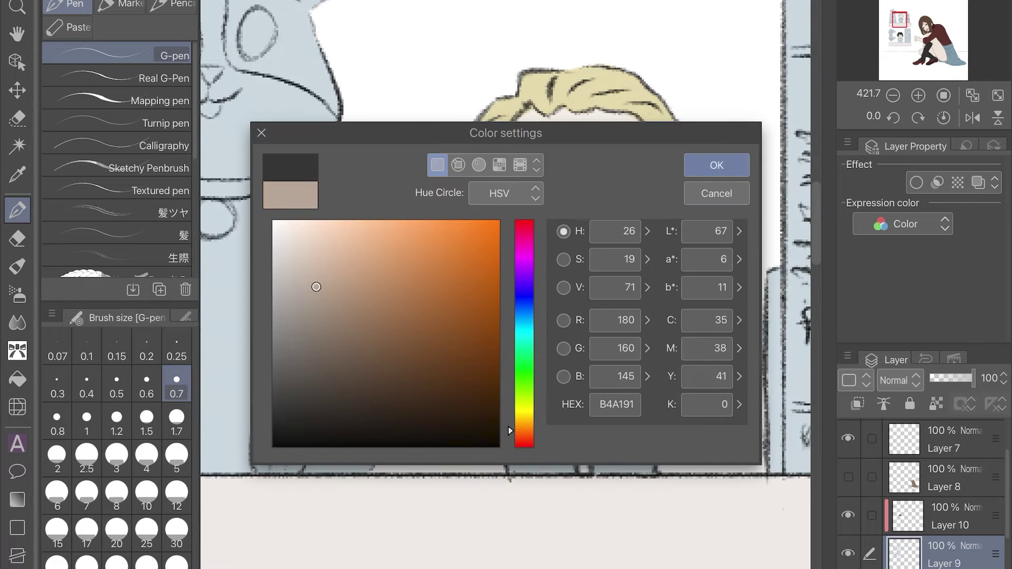
key("Return")
scroll(505, 284, "up", 2)
key("g")
key("alt+bracketright")
left_click(490, 369)
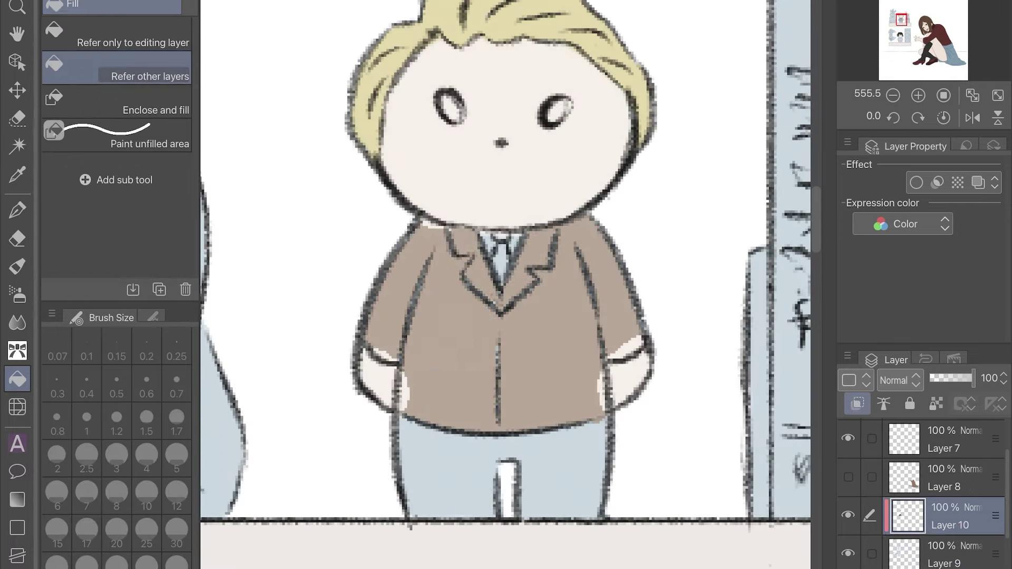
Touch up the blond doll's jacket and paint the trousers the same light brown, using G-pen size 1.7 for the trousers
key("p")
left_click_drag(525, 269, 527, 303)
left_click_drag(606, 364, 643, 337)
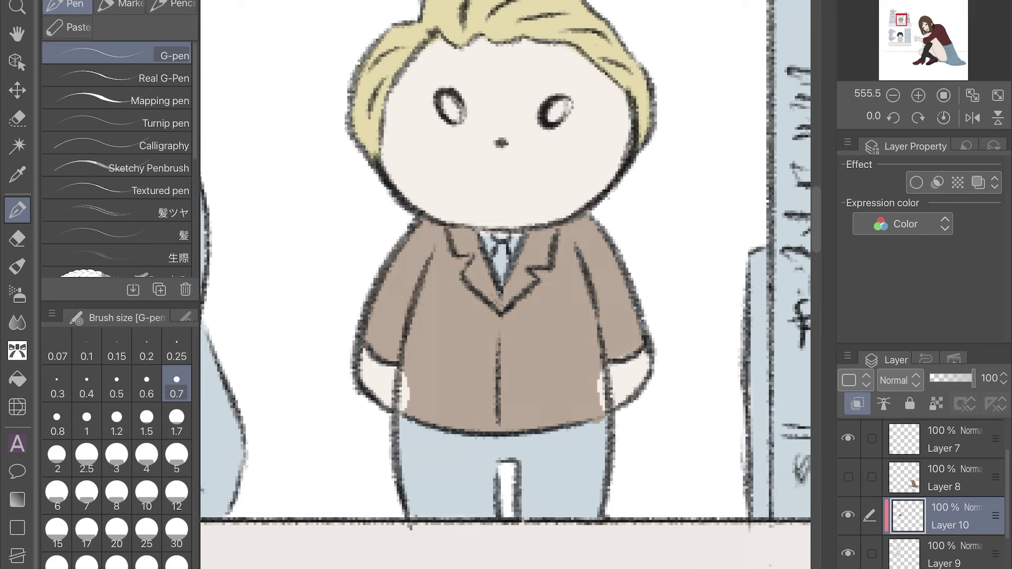
left_click_drag(590, 416, 595, 517)
left_click(176, 422)
left_click_drag(417, 421, 422, 516)
left_click_drag(475, 432, 474, 517)
left_click_drag(549, 432, 549, 516)
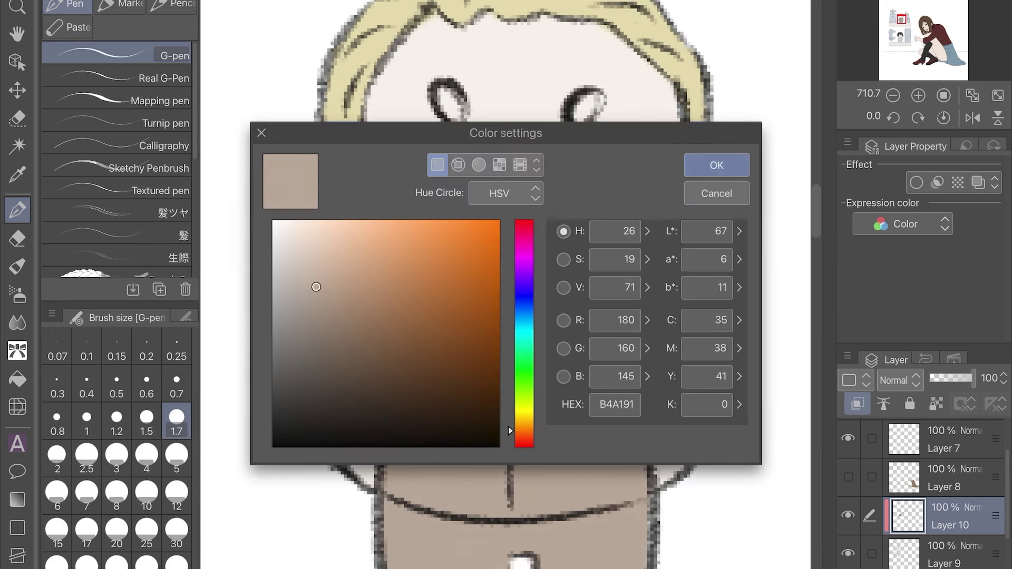
Paint the blond doll's shirt collar off-white with the G-pen at size 0.7
key("Return")
scroll(505, 285, "up", 2)
left_click(176, 379)
left_click_drag(501, 269, 509, 332)
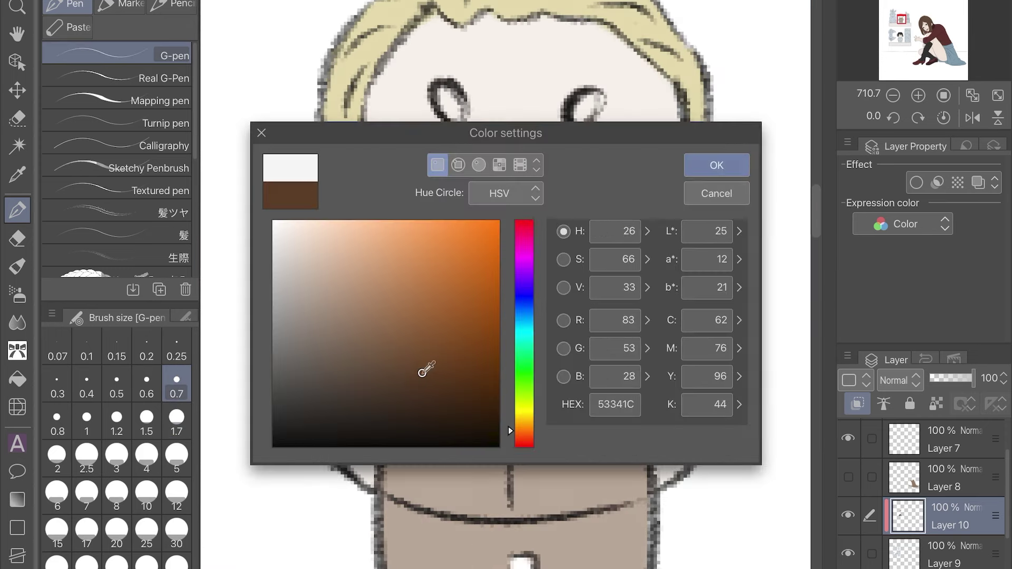
Choose a dark red and paint the blond doll's necktie with it
left_click(425, 373)
left_click_drag(425, 372, 442, 373)
key("Return")
left_click_drag(511, 272, 515, 335)
scroll(505, 285, "up", 2)
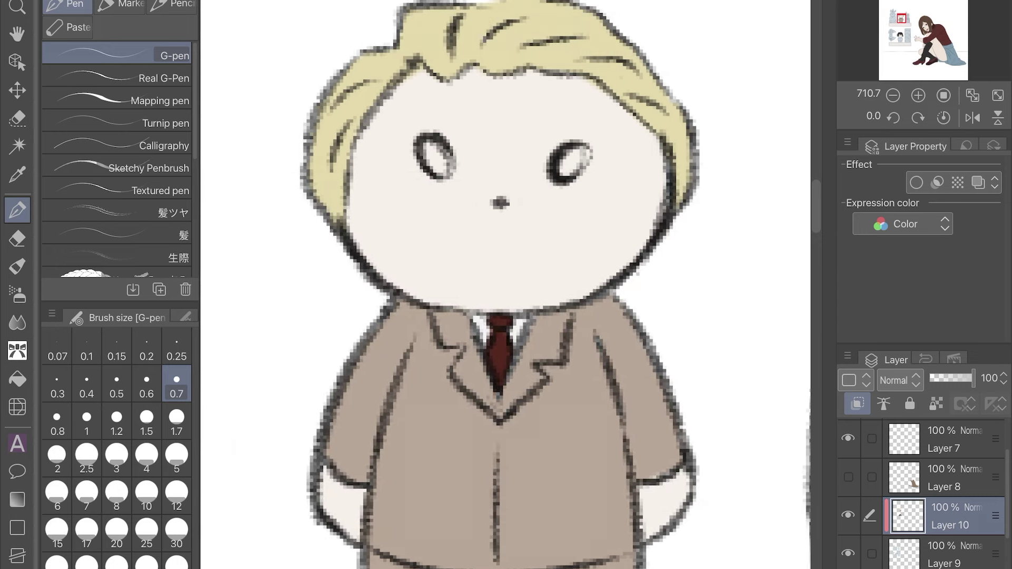
Paint white shirt cuffs at the ends of the blond doll's sleeves and outline them on Layer 3 at size 0.4
key("Return")
left_click_drag(326, 452, 368, 469)
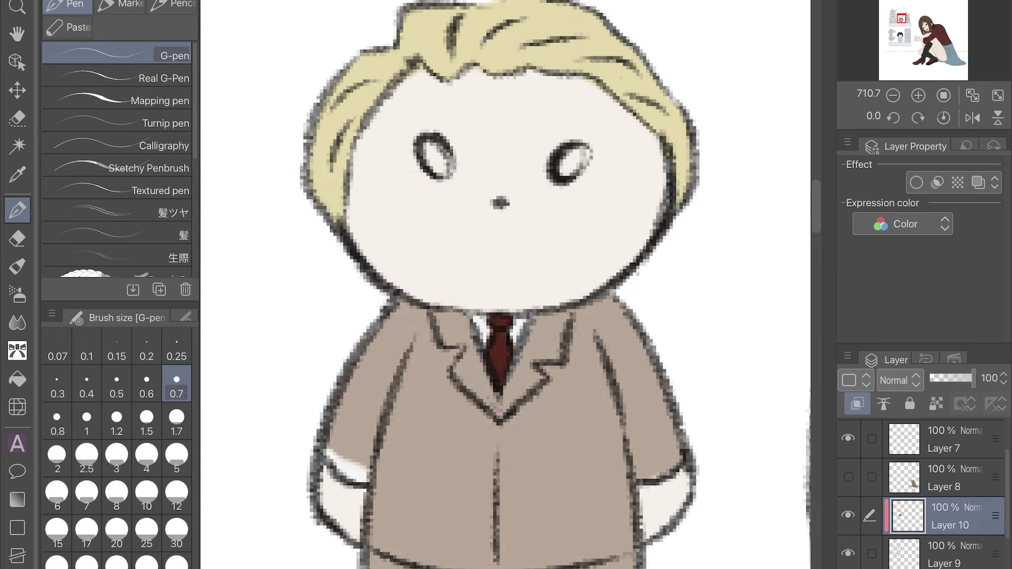
left_click_drag(636, 468, 679, 453)
left_click(87, 387)
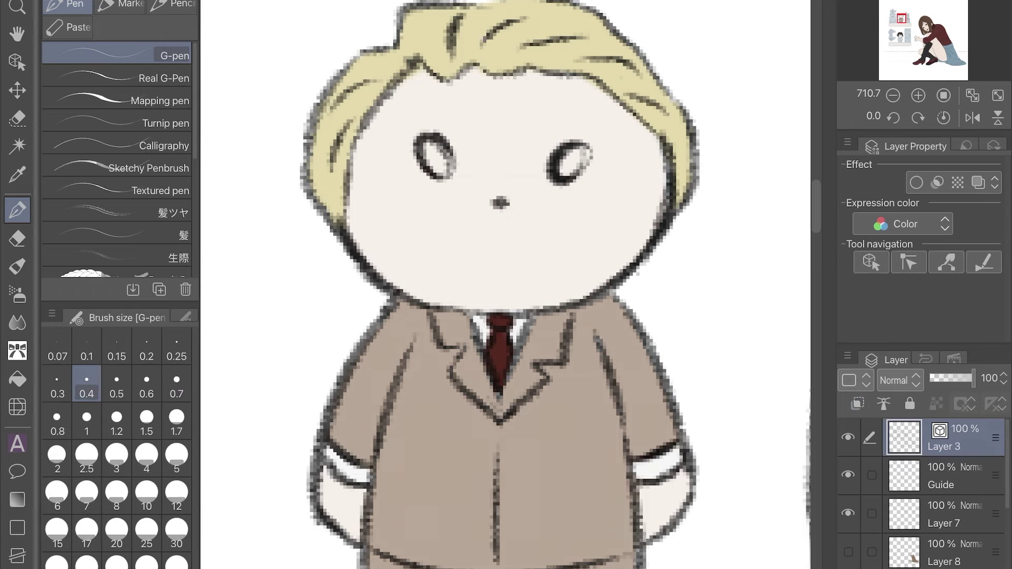
Choose a light blue and colour the blond doll's eyes with it
scroll(505, 285, "down", 2)
scroll(922, 493, "down", 2)
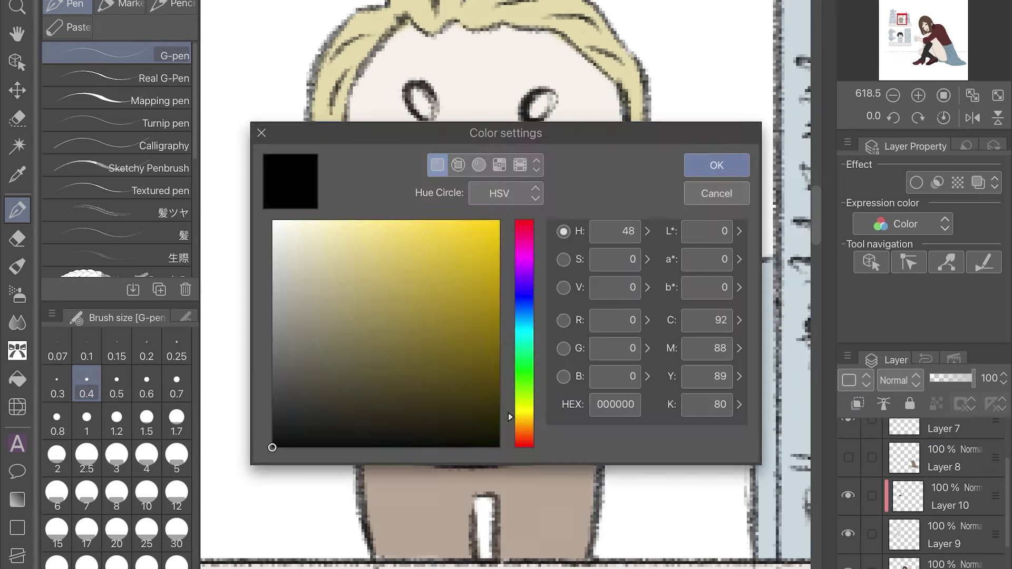
left_click(524, 327)
left_click(362, 237)
left_click(524, 318)
left_click(714, 163)
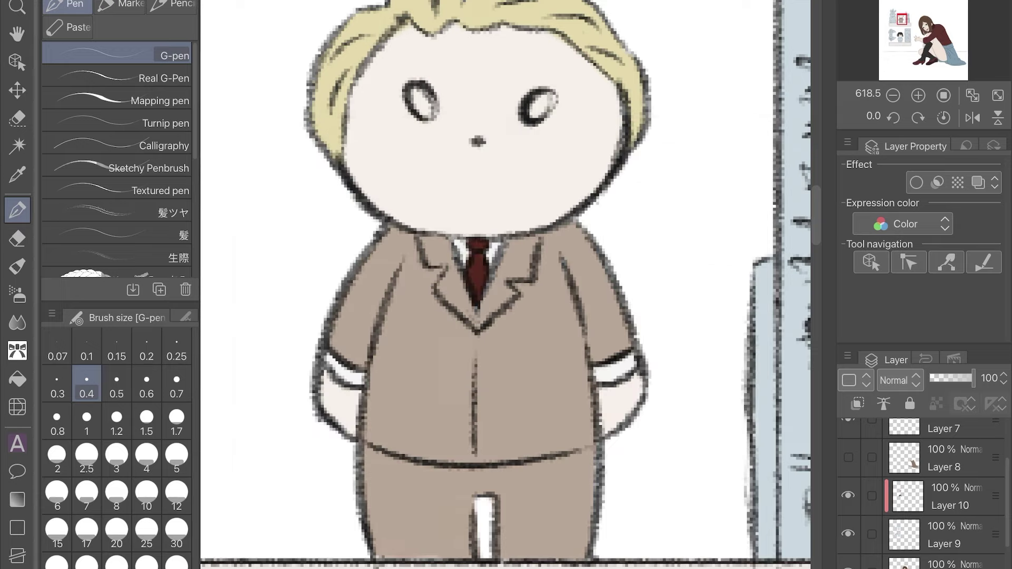
Sample a dark colour, set it to the near-black 1E1B1B, and fill the black-haired doll's eyes with the G-pen
scroll(505, 285, "down", 10)
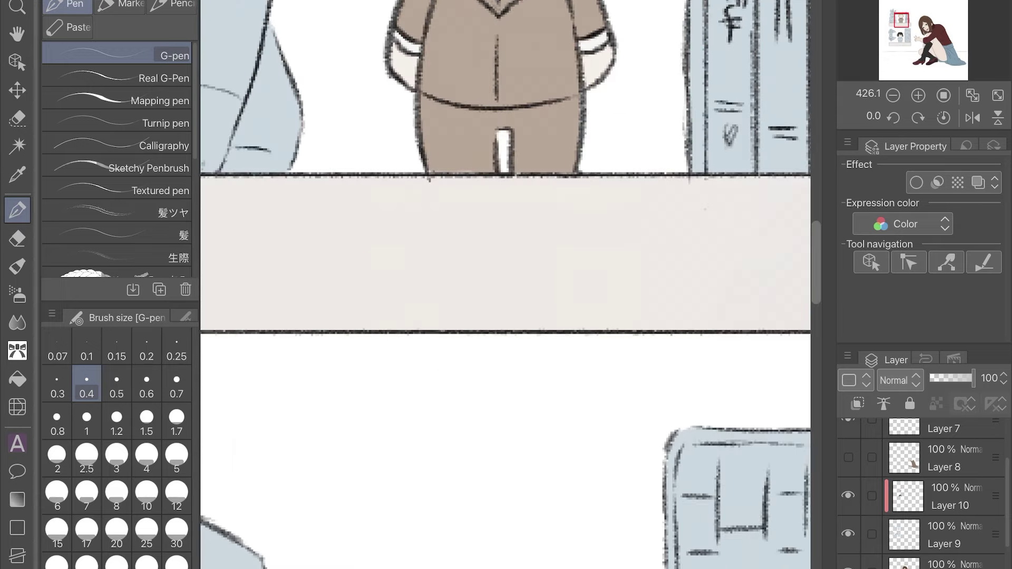
key("i")
left_click(452, 158)
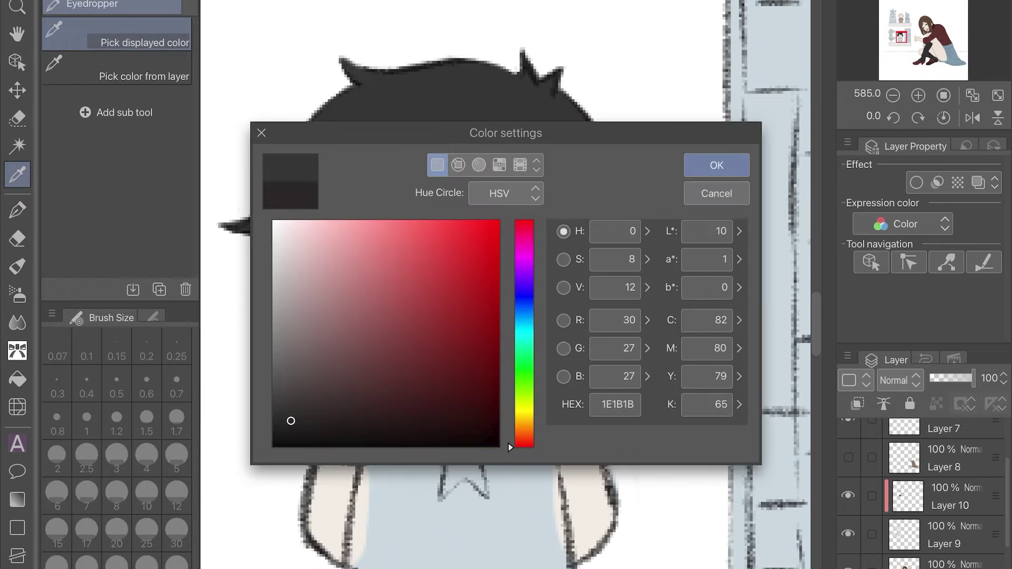
key("Return")
key("p")
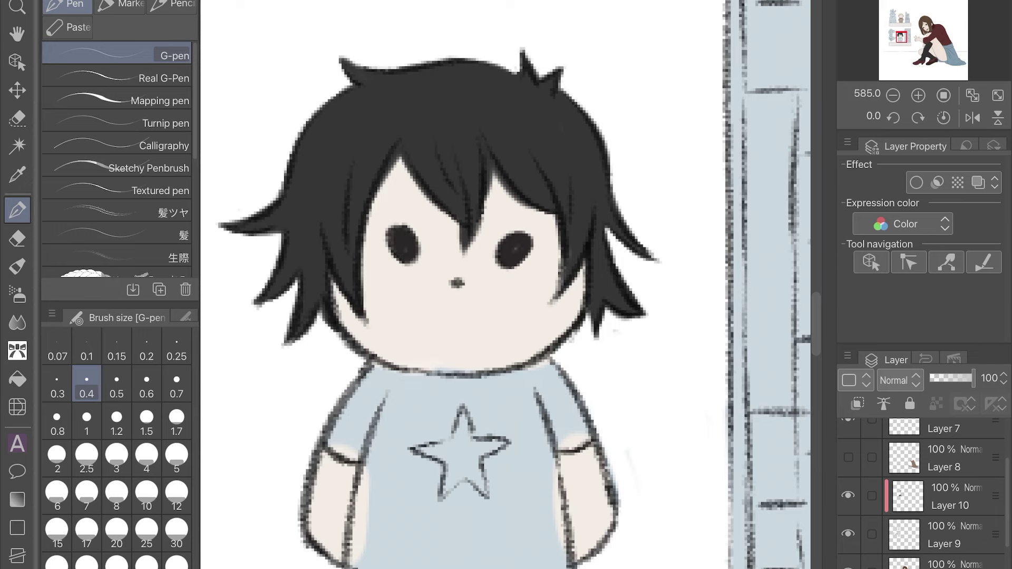
On Layer 10, set the drawing colour to dark blue 274865 and select the area of the black-haired doll's shirt
scroll(505, 285, "down", 3)
left_click(943, 496)
left_click(524, 316)
left_click(414, 354)
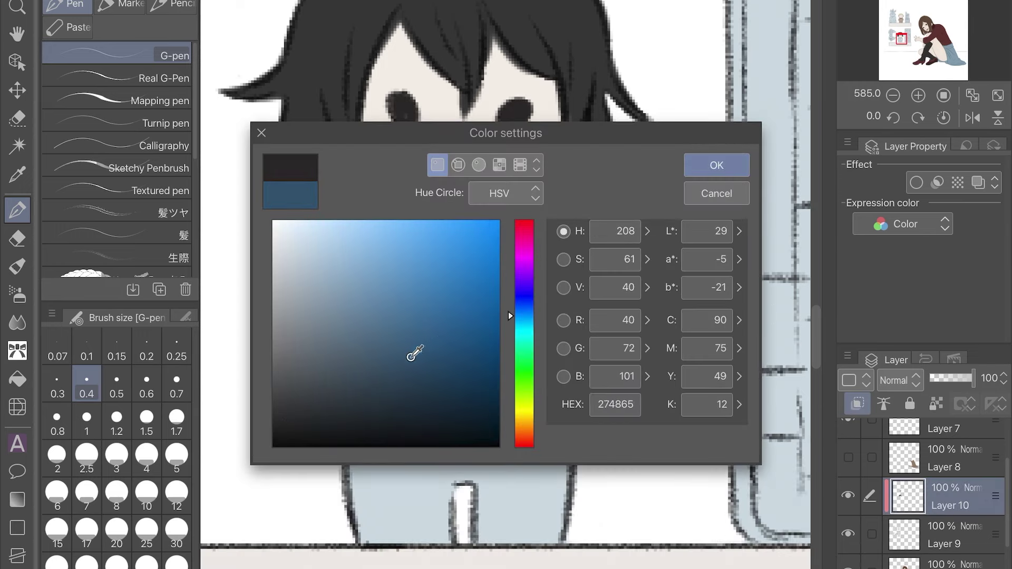
key("Return")
key("b")
key("m")
left_click_drag(372, 227, 501, 240)
key("w")
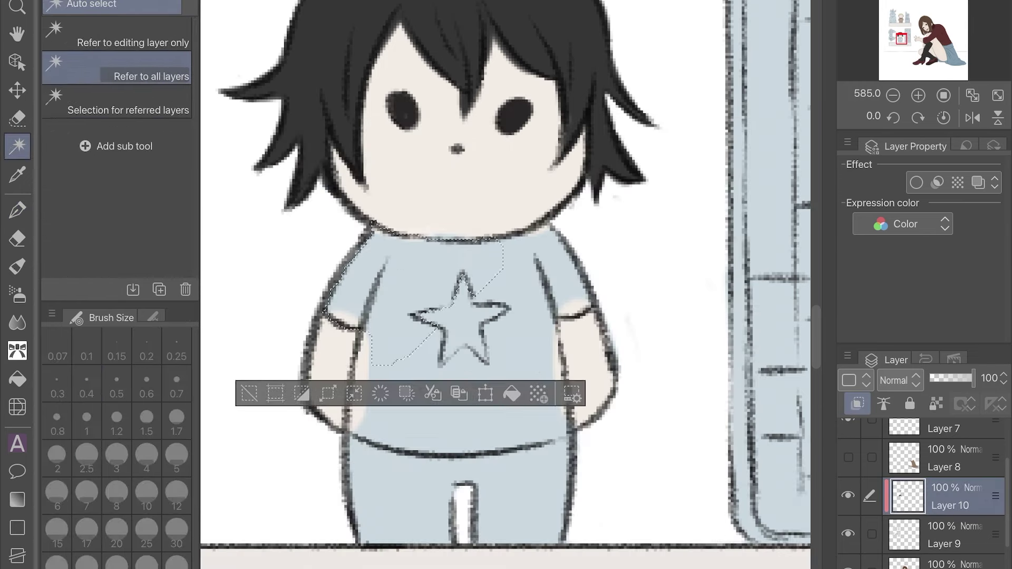
left_click(464, 337)
Paint the black-haired doll's shirt dark blue with the Round mixing brush, leaving the star uncovered
key("b")
left_click_drag(369, 263, 580, 421)
left_click_drag(528, 448, 564, 477)
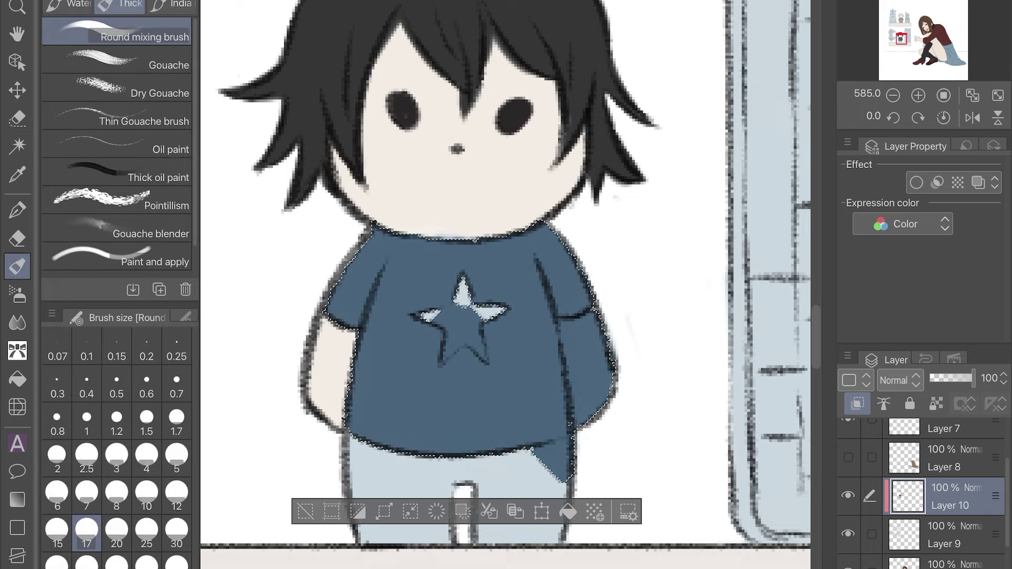
Repaint the doll's arm beside the shirt in the skin colour where the blue spilled over, and clear the selection
key("i")
key("p")
left_click_drag(585, 316, 572, 419)
left_click_drag(606, 293, 601, 414)
key("ctrl+d")
Choose a soft yellow and paint the star on the doll's blue shirt
left_click(524, 416)
left_click(381, 253)
key("Return")
mouse_move(463, 282)
left_mouse_down()
mouse_move(454, 337)
mouse_move(469, 308)
left_mouse_up()
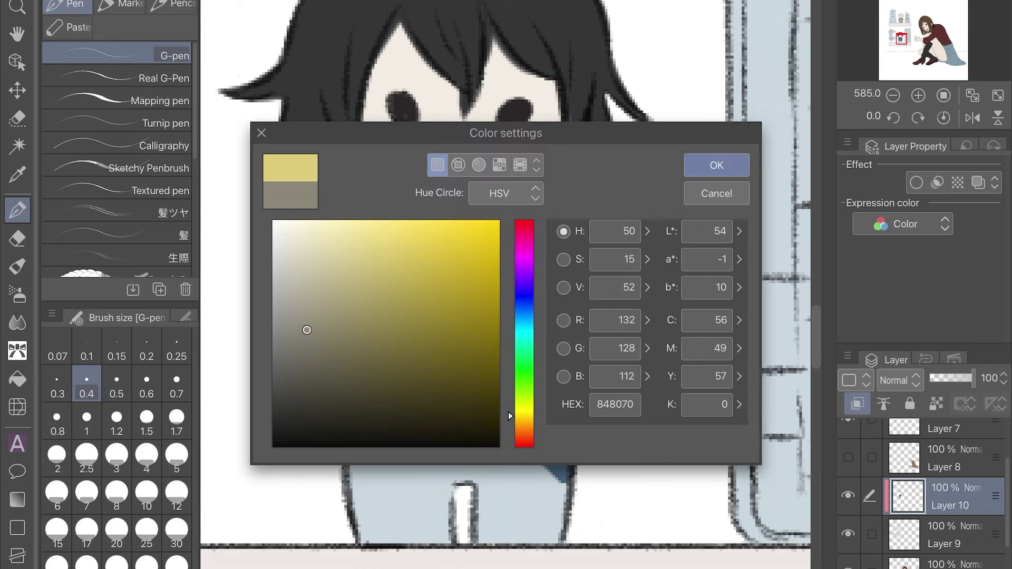
Choose a khaki brown and paint the black-haired doll's trousers with the G-pen at size 1.7, up to the shirt hem
left_click_drag(508, 412, 508, 421)
left_click(332, 290)
key("Return")
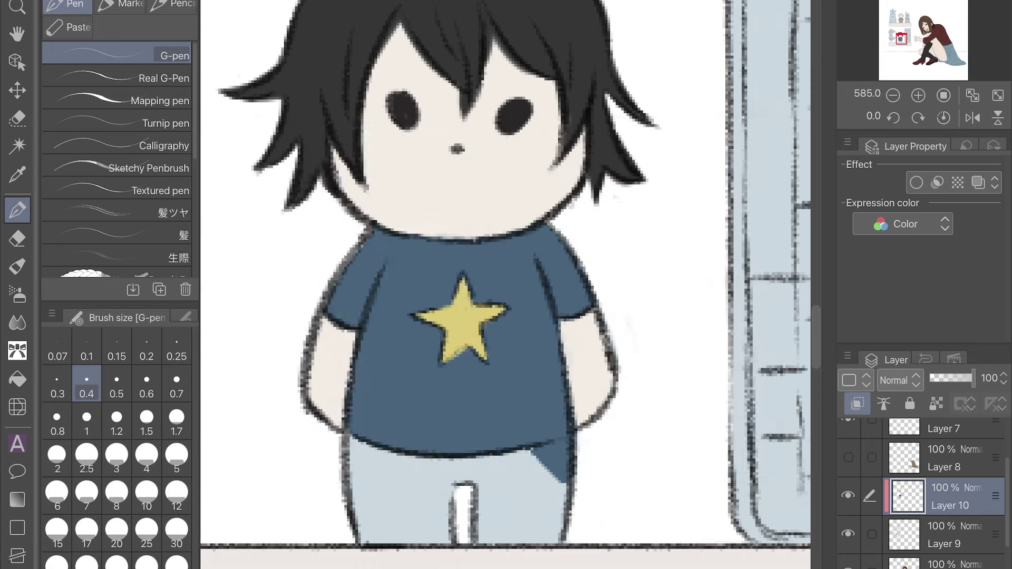
scroll(508, 421, "up", 3)
left_click(177, 417)
left_click_drag(337, 448, 475, 559)
left_click_drag(369, 506, 606, 528)
left_click_drag(343, 464, 622, 438)
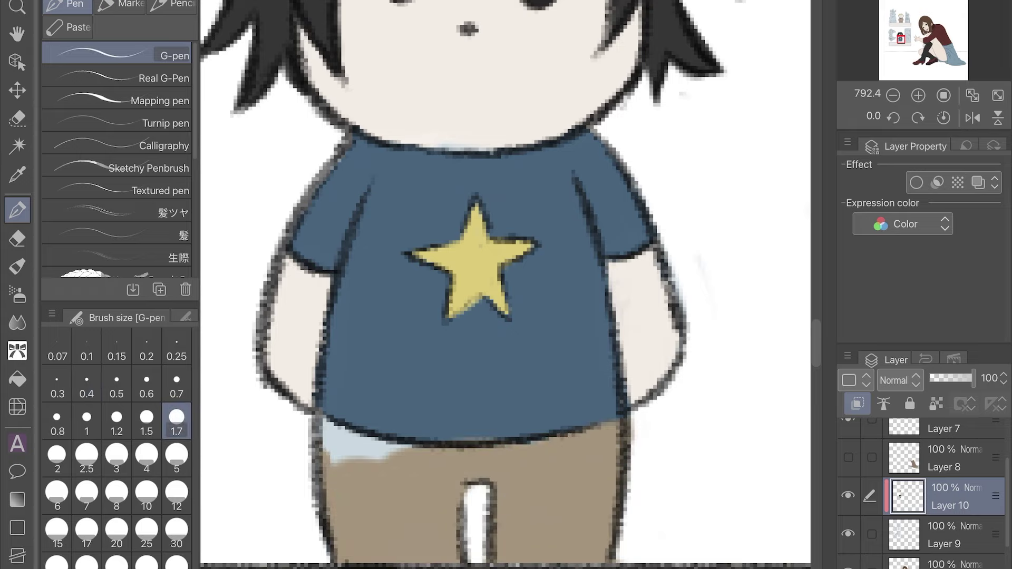
left_click_drag(324, 437, 371, 461)
mouse_move(319, 417)
left_mouse_down()
mouse_move(419, 453)
mouse_move(488, 446)
left_mouse_up()
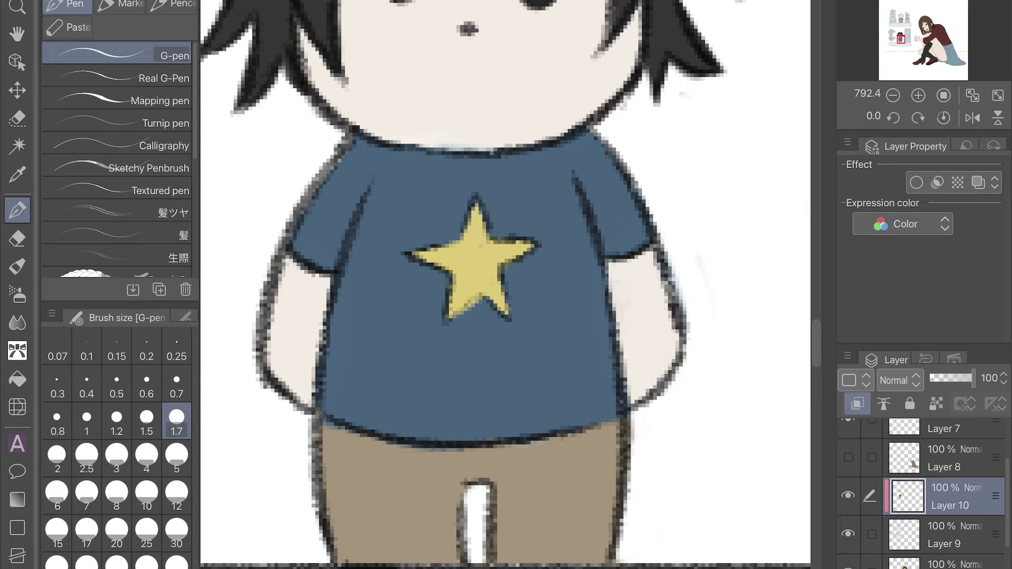
Paint the body and grips of the game controller bluish grey with the G-pen at size 5
scroll(508, 422, "down", 10)
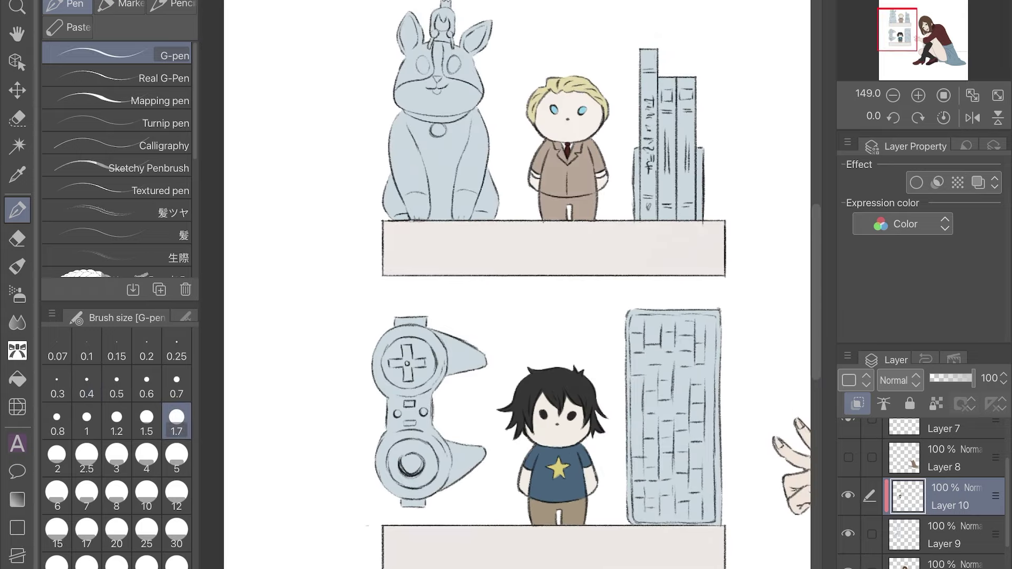
scroll(447, 425, "up", 3)
left_click(714, 165)
left_click(176, 454)
mouse_move(338, 243)
left_mouse_down()
mouse_move(401, 338)
mouse_move(507, 317)
left_mouse_up()
left_click_drag(327, 380, 459, 558)
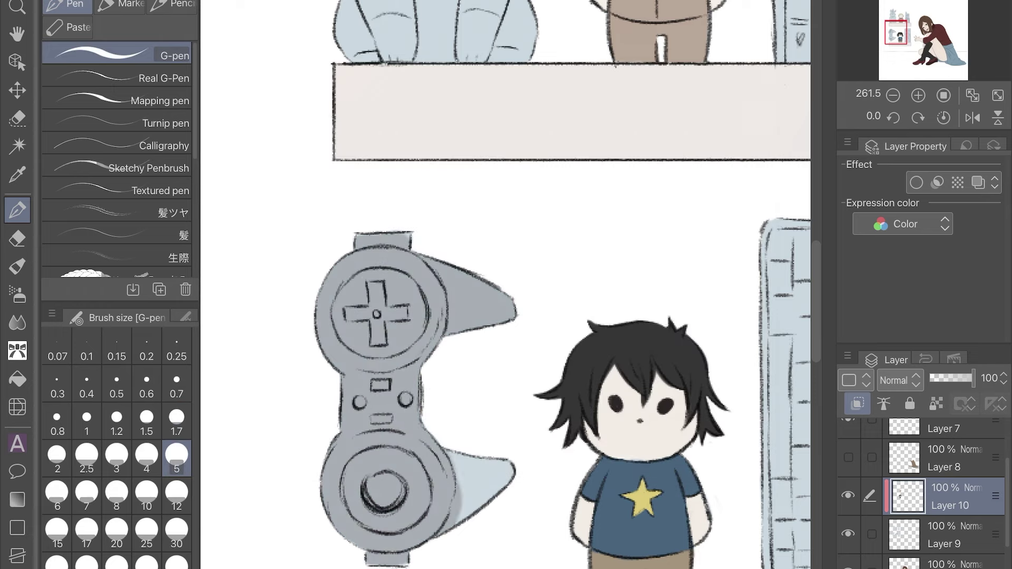
left_click_drag(456, 459, 503, 514)
Paint the two large round discs on the game controller off-white
left_click_drag(359, 469, 411, 522)
left_click(714, 165)
left_click_drag(348, 284, 406, 338)
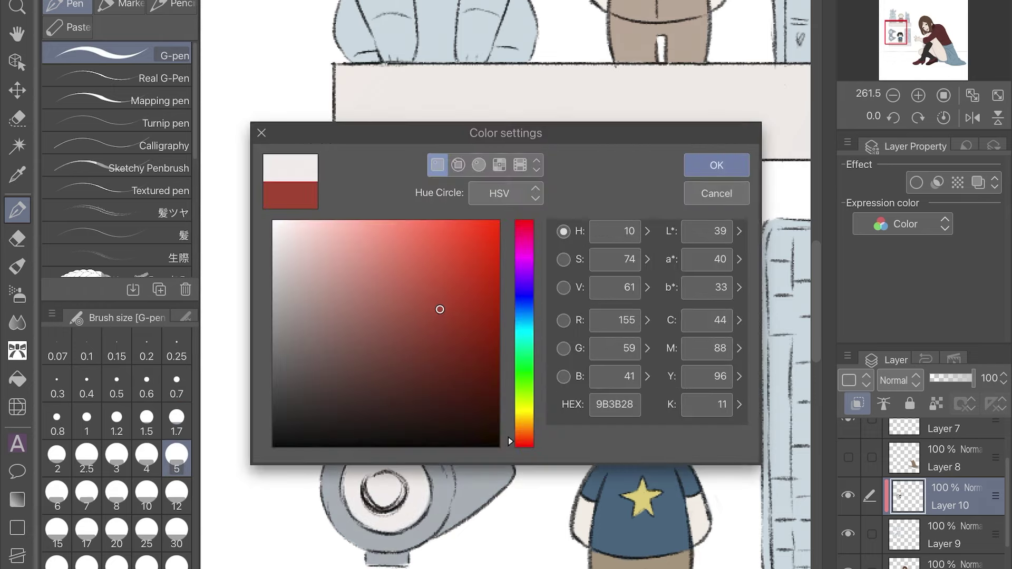
Choose a muted purple and paint the controller's cross-shaped directional pad with the G-pen at size 0.7
left_click(524, 276)
left_click(319, 348)
left_click_drag(319, 348, 342, 349)
left_click(717, 165)
left_click(177, 380)
scroll(506, 285, "up", 3)
left_click_drag(593, 235, 590, 327)
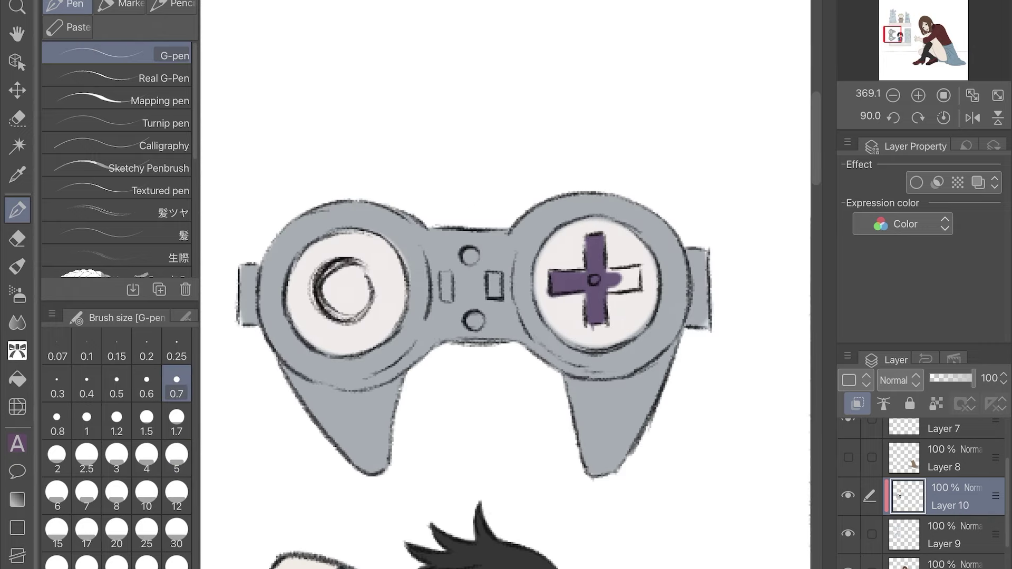
Choose a near-black and fill the controller's round thumbstick
left_click(287, 378)
left_click(714, 165)
left_click_drag(327, 274, 358, 306)
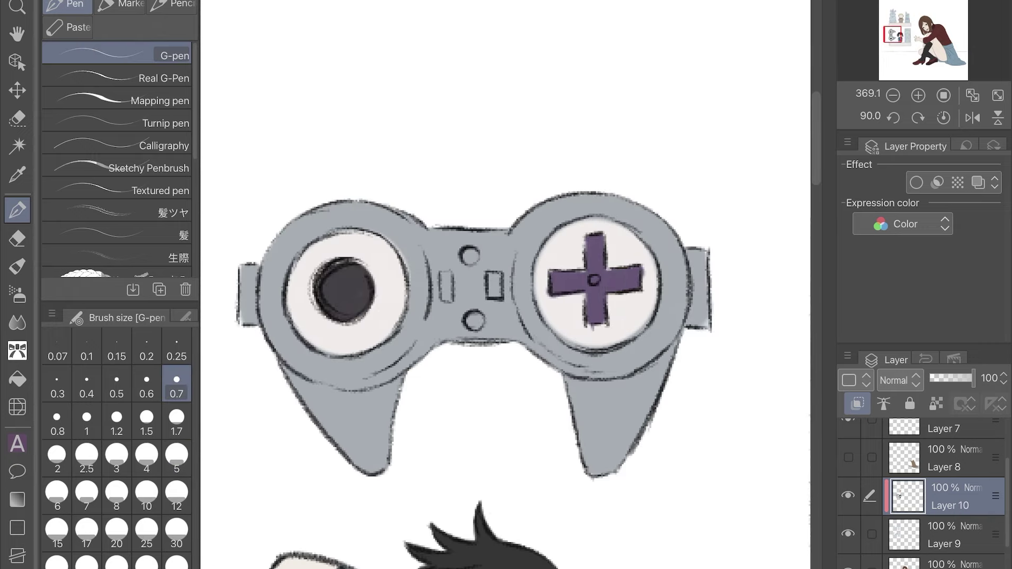
Choose a new colour and paint the small rectangular button in the middle of the controller
left_click(286, 378)
left_click(517, 220)
left_click(717, 165)
left_click_drag(495, 278, 494, 298)
left_click(714, 165)
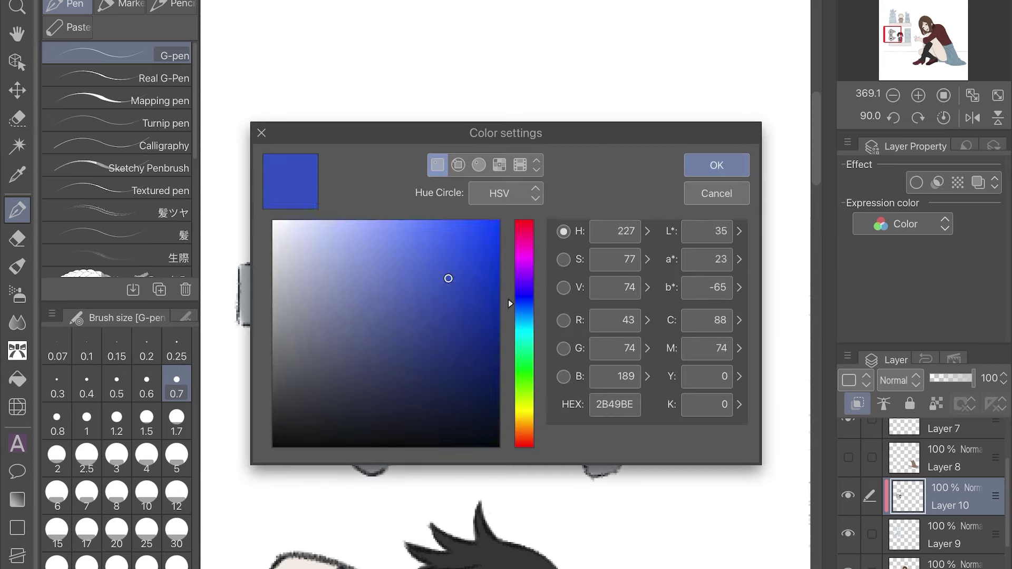
Colour the controller's two small round middle buttons, each with its own newly chosen colour
left_click(518, 384)
left_click(402, 274)
left_click(384, 316)
left_click(714, 163)
left_click(471, 256)
left_click(508, 376)
left_click(508, 406)
left_click(714, 163)
left_click(474, 320)
Paint the upright keyboard on the lower shelf dark olive grey with the G-pen at size 12
left_click_drag(685, 211, 239, 209)
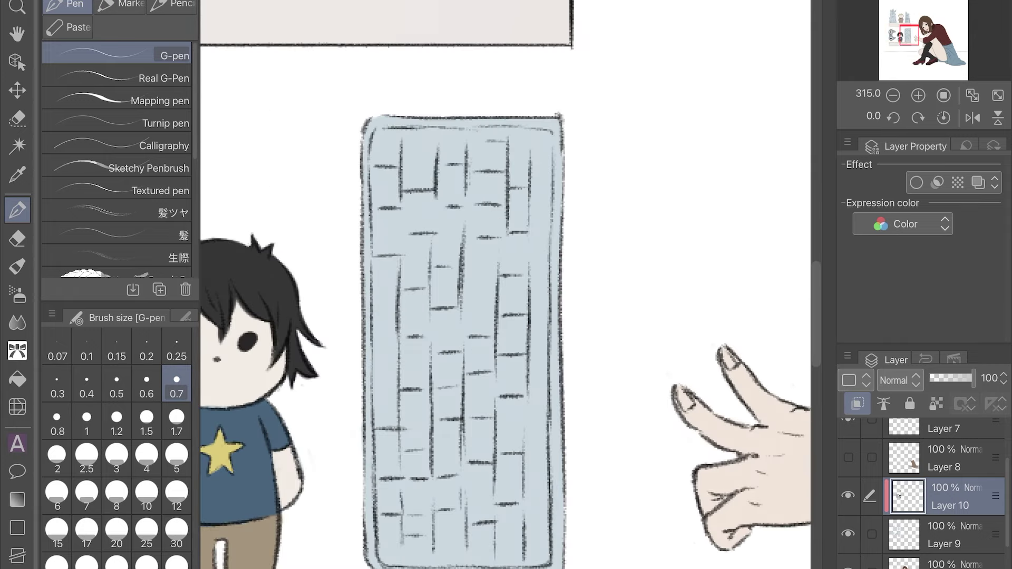
left_click(177, 496)
left_click(509, 413)
left_click(714, 165)
left_click_drag(458, 137, 459, 548)
left_click(508, 413)
left_click(714, 163)
scroll(437, 316, "up", 2)
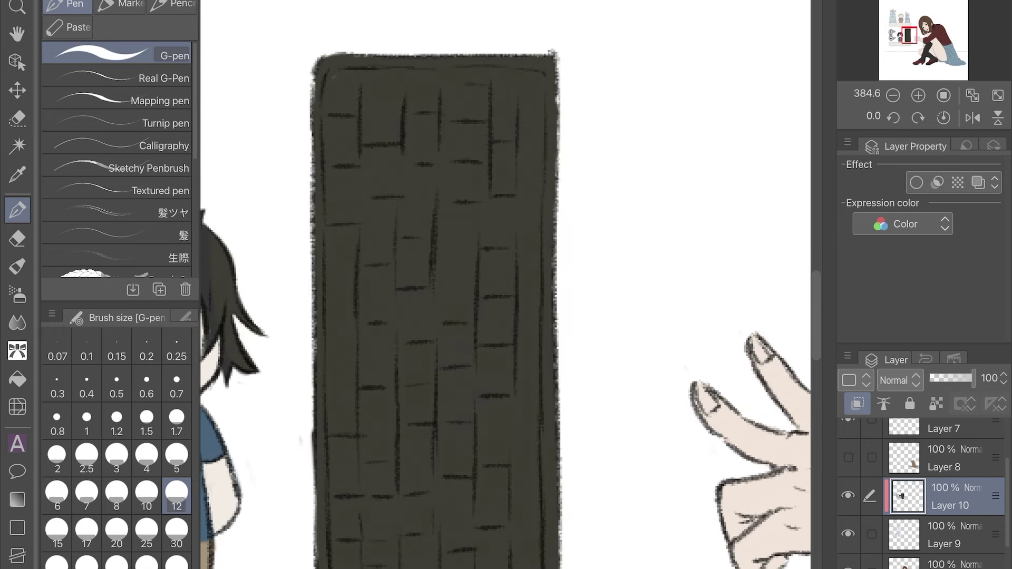
Draw yellow vertical key lines down the dark upright keyboard and yellow key dividers near its top, using the G-pen at size 1.2
left_click(117, 422)
left_click_drag(360, 82, 357, 545)
left_click_drag(402, 77, 402, 517)
left_click_drag(442, 74, 433, 509)
key("ctrl+z")
left_click_drag(436, 93, 437, 559)
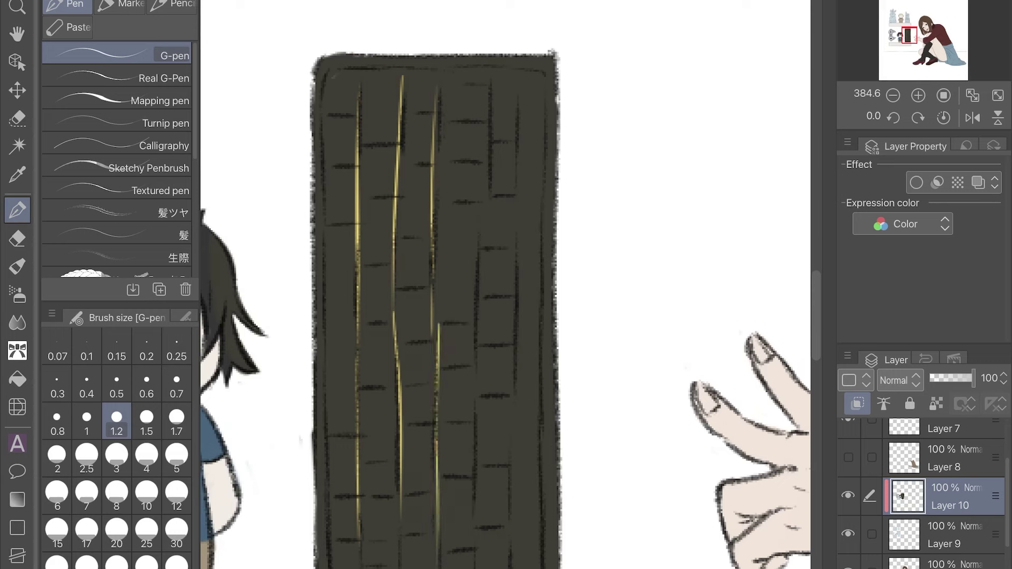
left_click_drag(482, 249, 478, 567)
left_click_drag(522, 84, 519, 567)
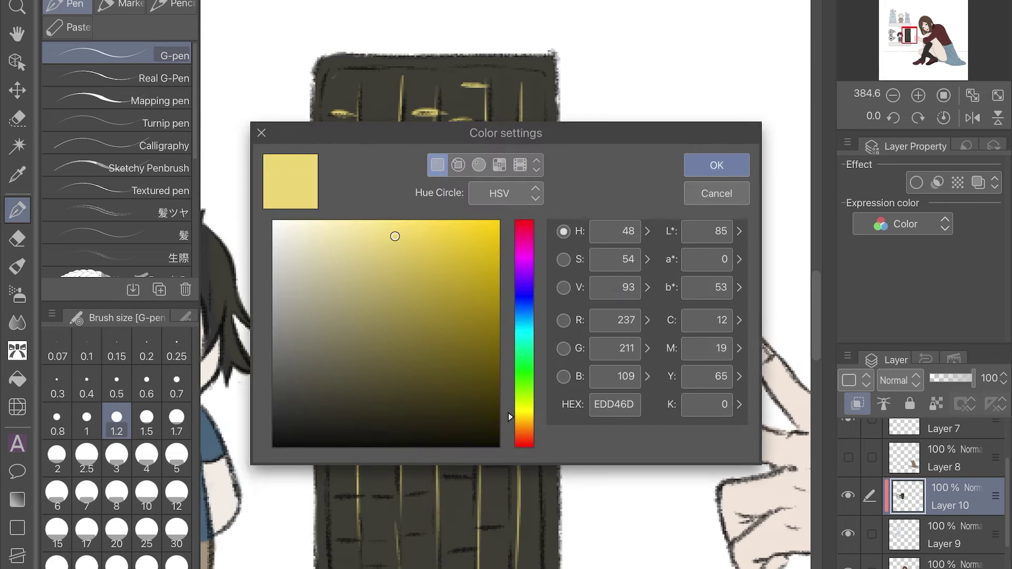
Change the pen colour to pink and paint the key lines and dividers across the middle section of the keyboard
left_click_drag(508, 413, 522, 234)
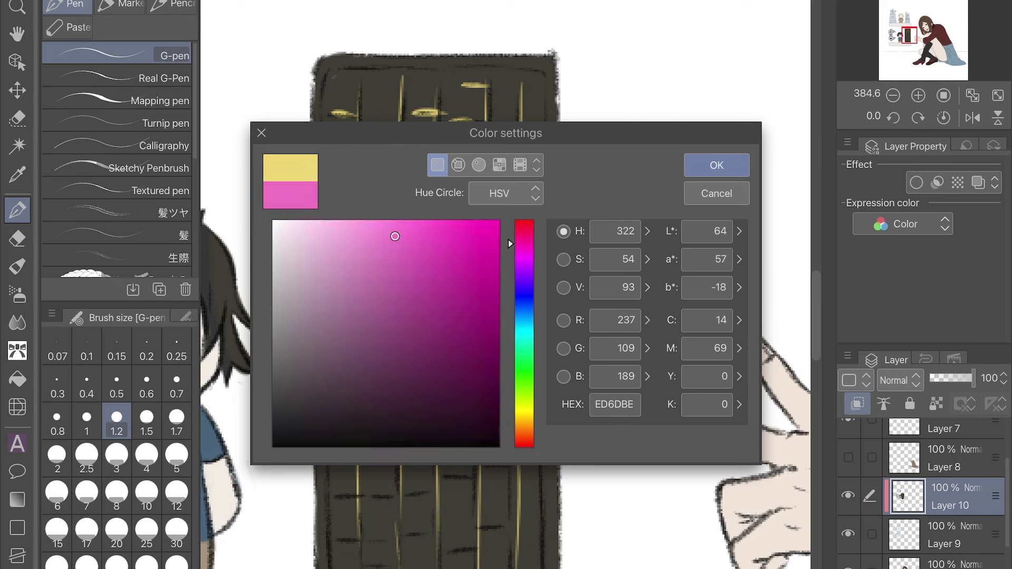
key("Return")
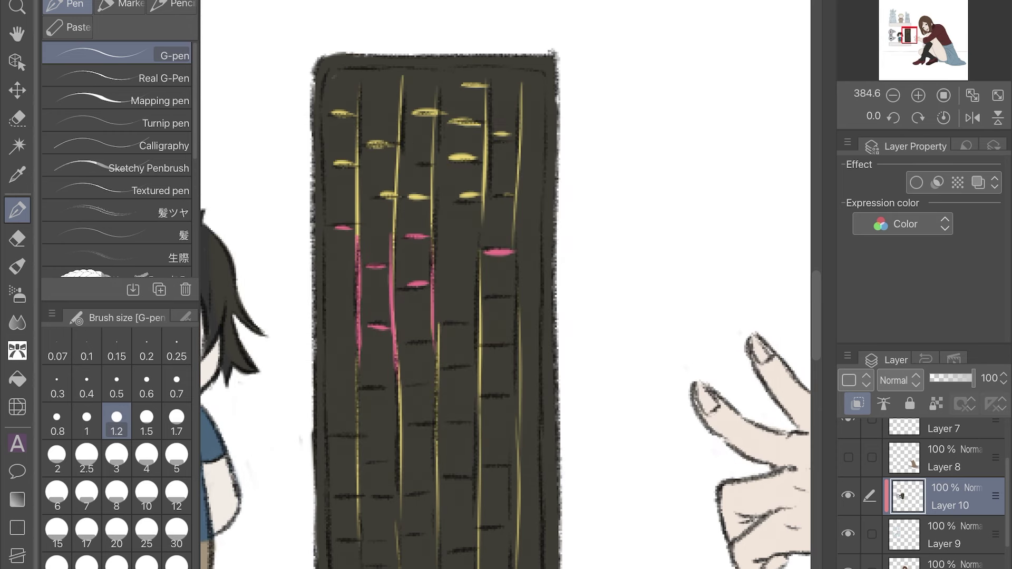
left_click_drag(480, 261, 481, 404)
left_click_drag(485, 292, 507, 291)
left_click_drag(516, 249, 520, 331)
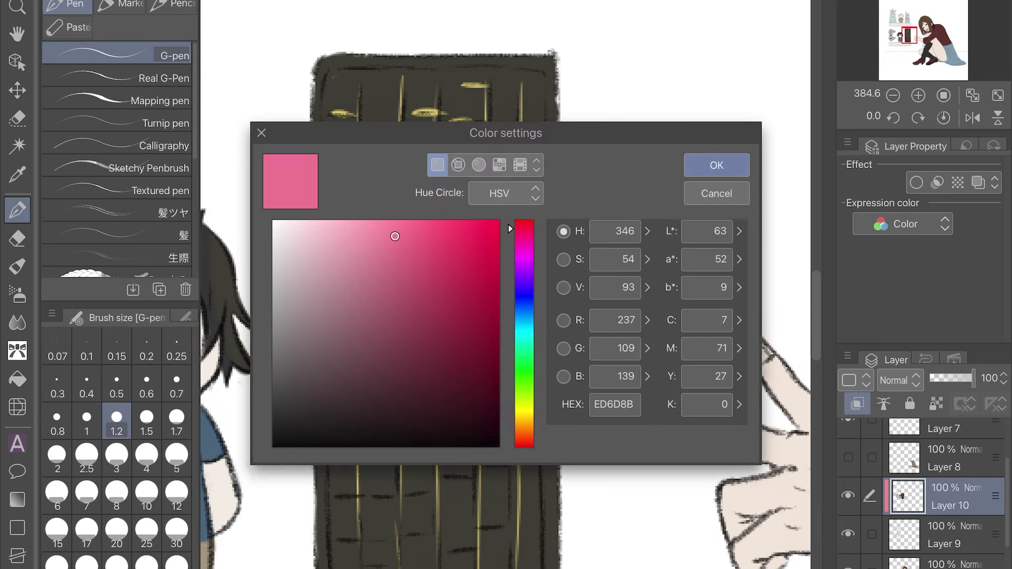
Choose an orange and paint the key lines and dividers in the lower section of the keyboard
left_click_drag(520, 234, 519, 428)
left_click(424, 267)
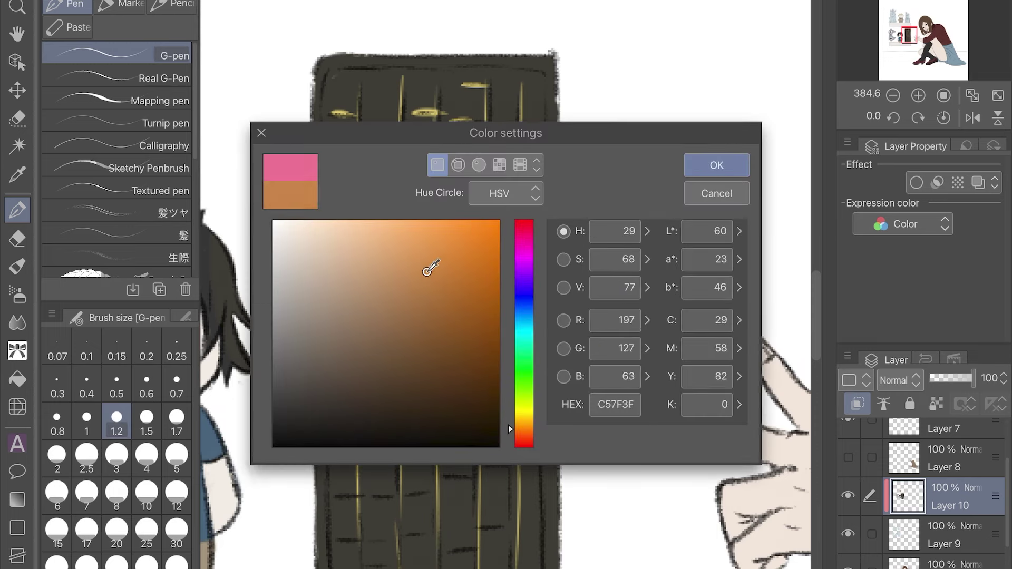
key("Return")
scroll(385, 285, "down", 3)
left_click_drag(357, 260, 357, 435)
left_click_drag(397, 279, 397, 423)
left_click_drag(439, 283, 438, 433)
left_click_drag(478, 255, 476, 448)
left_click_drag(518, 251, 515, 430)
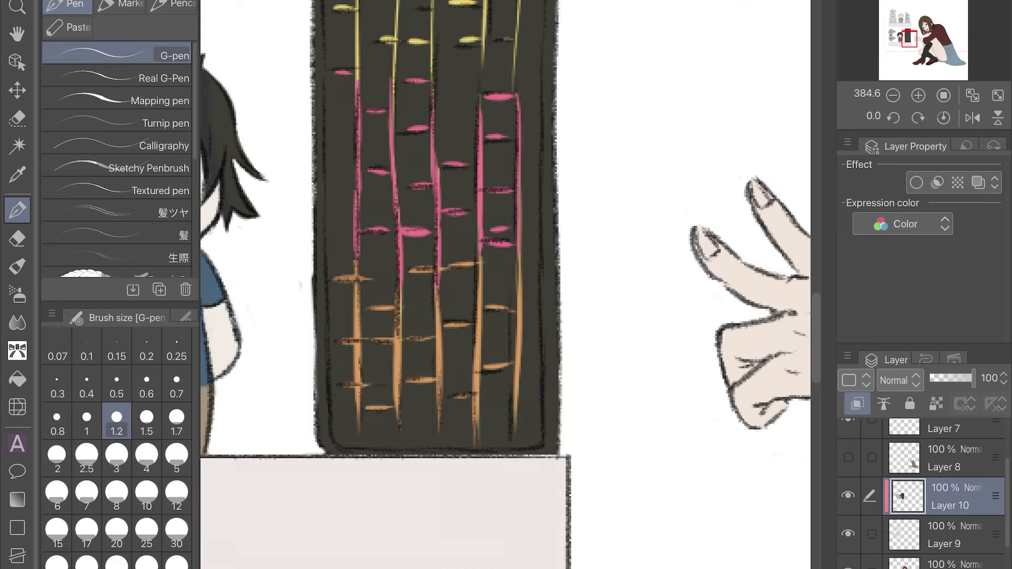
Trace the keyboard's inner border in orange at its lower end and in the key lines' yellow around its upper end
scroll(505, 285, "down", 5)
scroll(505, 284, "up", 5)
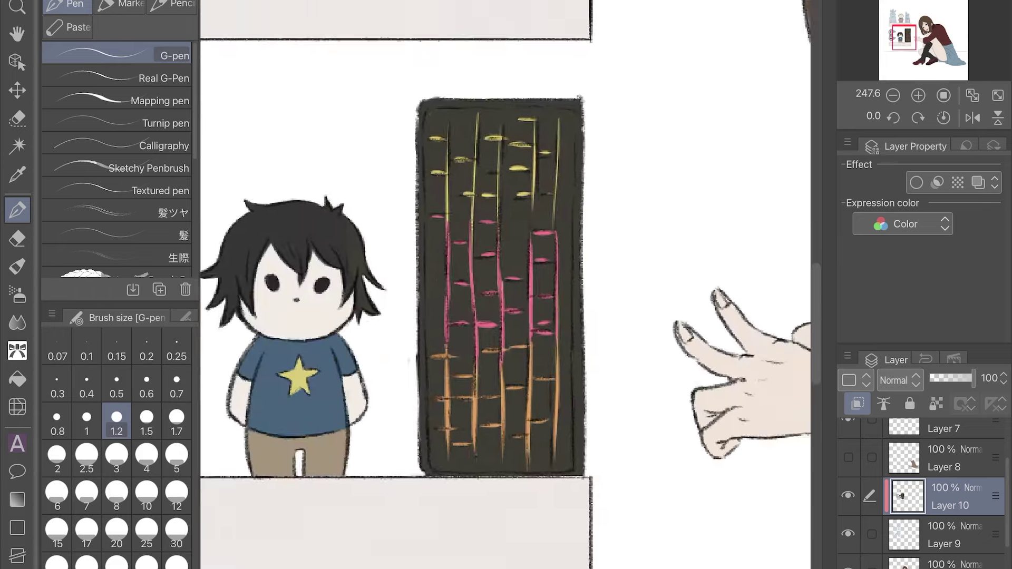
left_click_drag(505, 369, 400, 253)
mouse_move(411, 164)
left_mouse_down()
mouse_move(296, 185)
mouse_move(224, 248)
left_mouse_up()
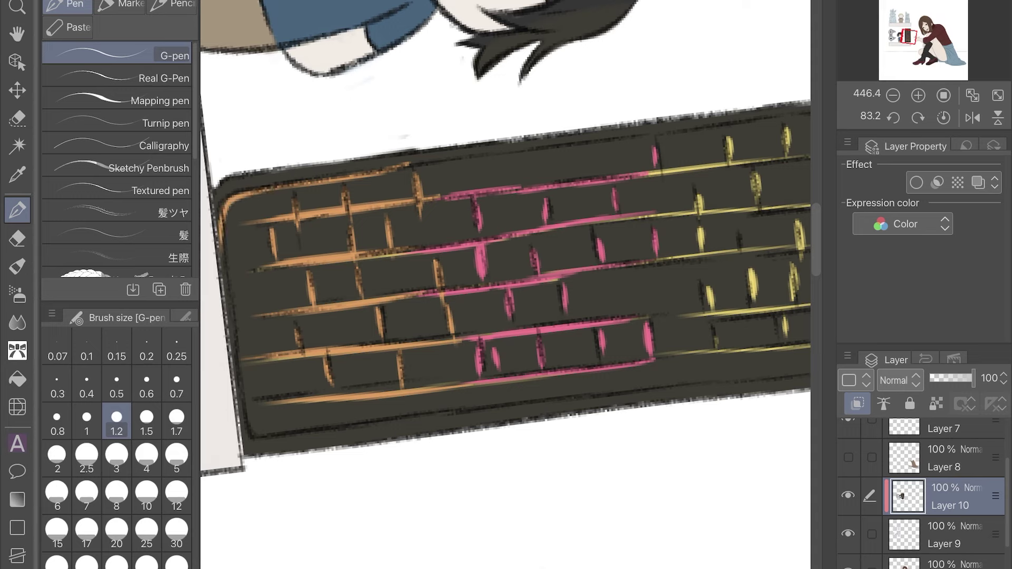
left_click_drag(400, 253, 505, 369)
left_click_drag(474, 316, 395, 411)
key("i")
key("p")
mouse_move(263, 279)
left_mouse_down()
mouse_move(272, 85)
mouse_move(477, 83)
left_mouse_up()
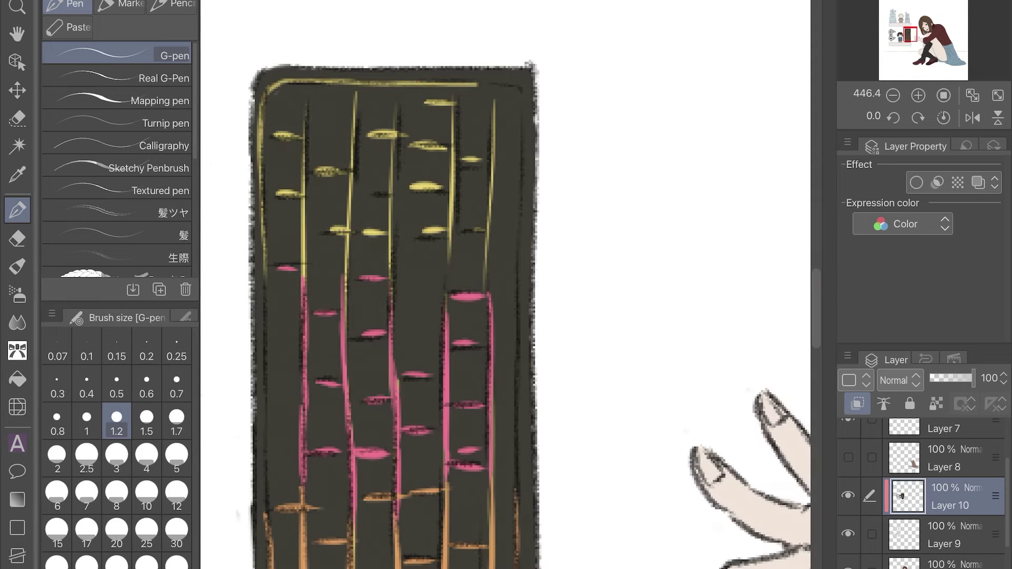
left_click_drag(515, 194, 514, 285)
Pick up the pink from the key lines and trace the middle stretch of the keyboard's inner border on both sides
key("i")
left_click(303, 369)
key("p")
left_click_drag(267, 270, 267, 514)
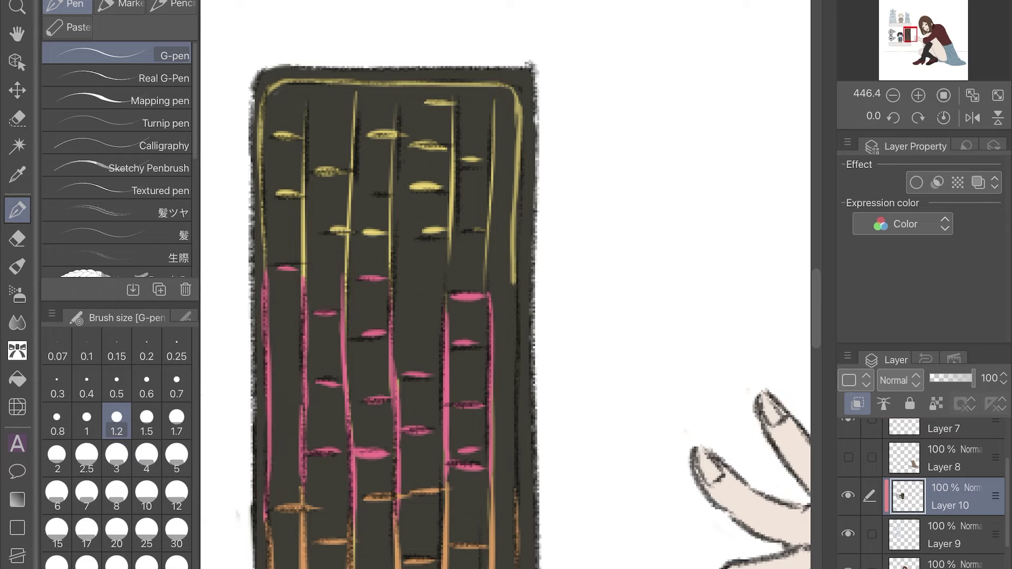
left_click_drag(515, 307, 515, 500)
scroll(514, 369, "down", 10)
scroll(515, 369, "up", 5)
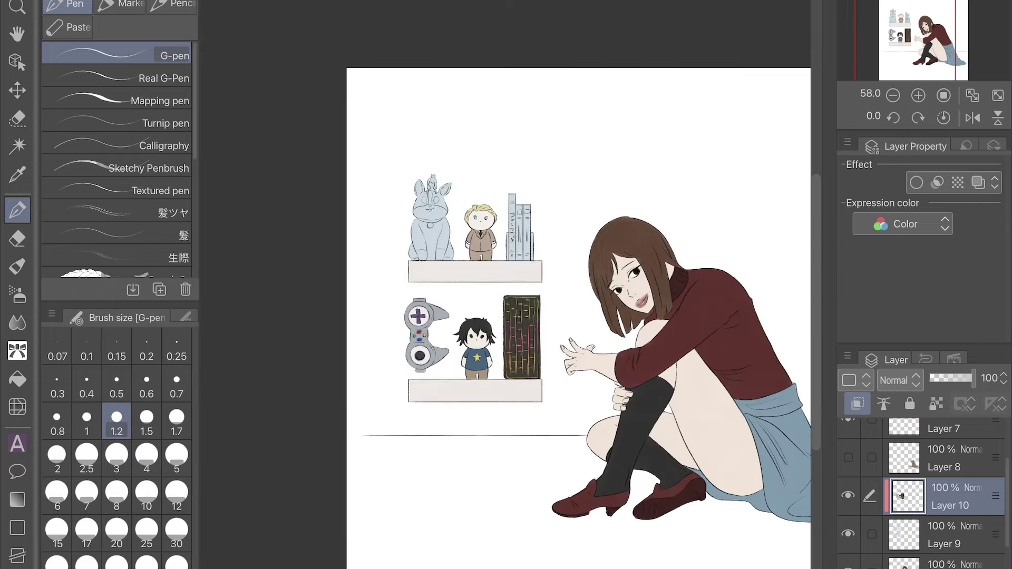
Choose a pale green (C4DCAD) and paint the two bookends beside the books on the upper shelf
scroll(531, 221, "up", 5)
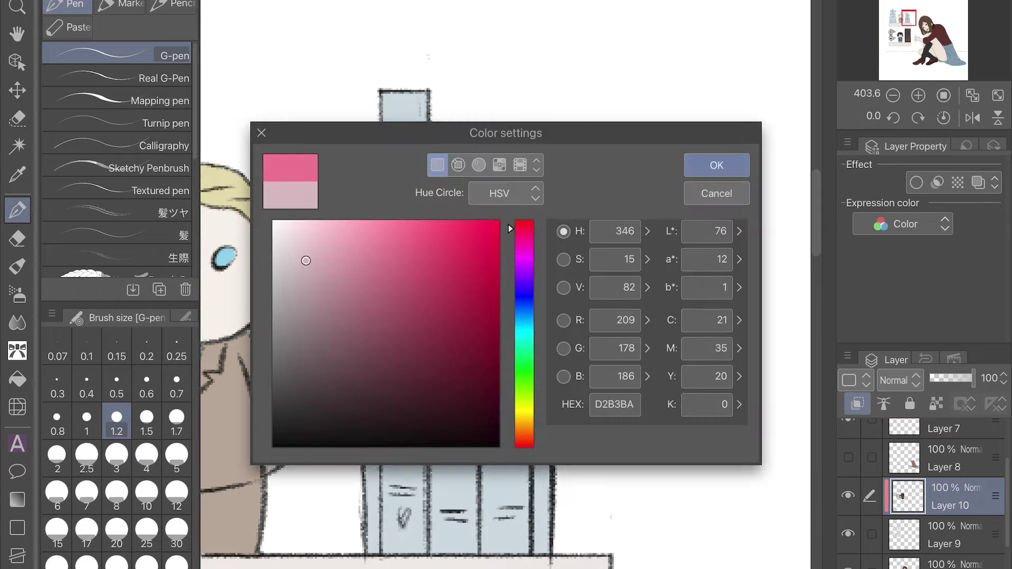
left_click(318, 253)
left_click(517, 385)
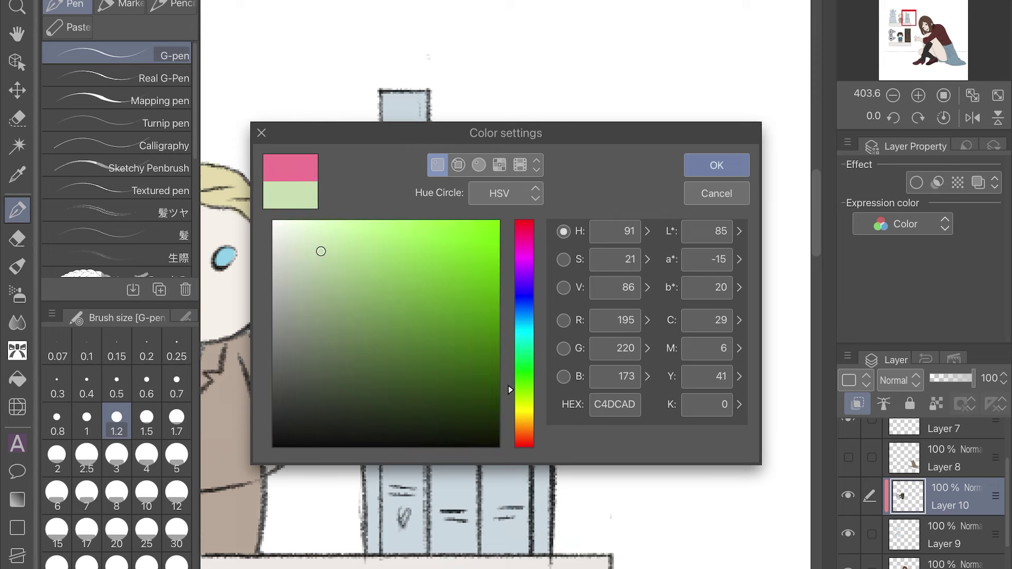
left_click(714, 162)
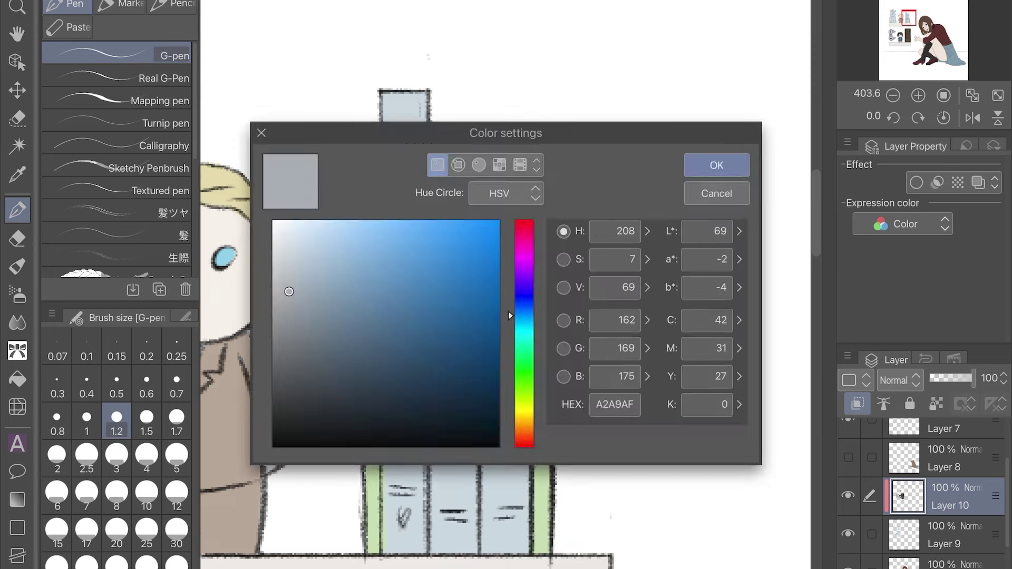
Choose a light grey and fill the spines of the two shorter books
left_click(714, 163)
left_click_drag(439, 174, 439, 295)
left_click_drag(501, 174, 511, 459)
left_click_drag(439, 293, 458, 516)
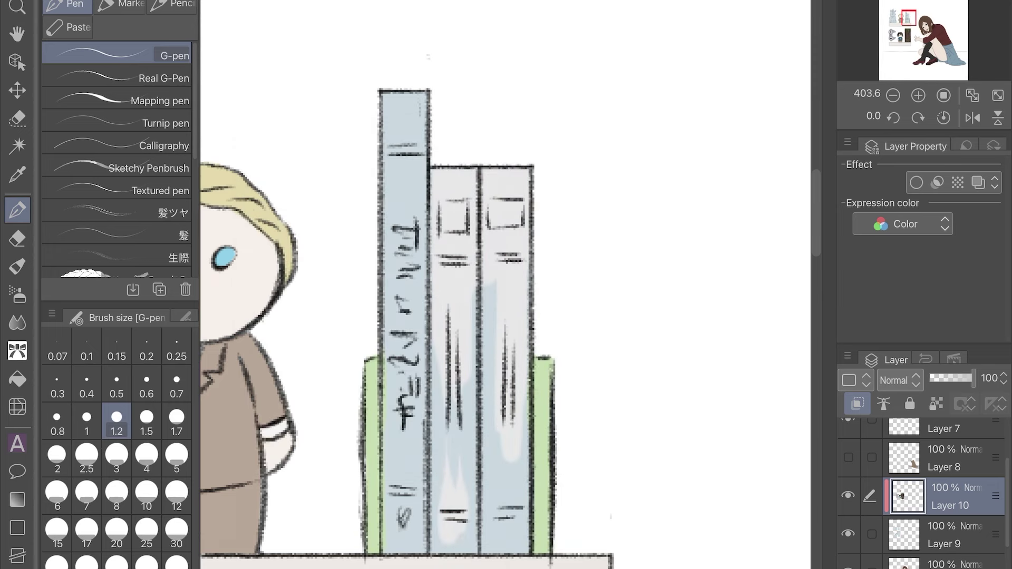
left_click_drag(459, 340, 467, 551)
left_click_drag(484, 282, 490, 554)
left_click_drag(437, 303, 444, 553)
left_click_drag(514, 382, 522, 553)
Paint light blue strokes over the horizontal bands and vertical title lines on the two shorter books' spines
key("Return")
left_click_drag(434, 259, 472, 260)
left_click_drag(491, 255, 527, 257)
left_click_drag(435, 517, 477, 517)
left_click_drag(448, 305, 448, 375)
left_click_drag(504, 511, 519, 509)
left_click_drag(457, 333, 457, 432)
left_click_drag(504, 322, 504, 426)
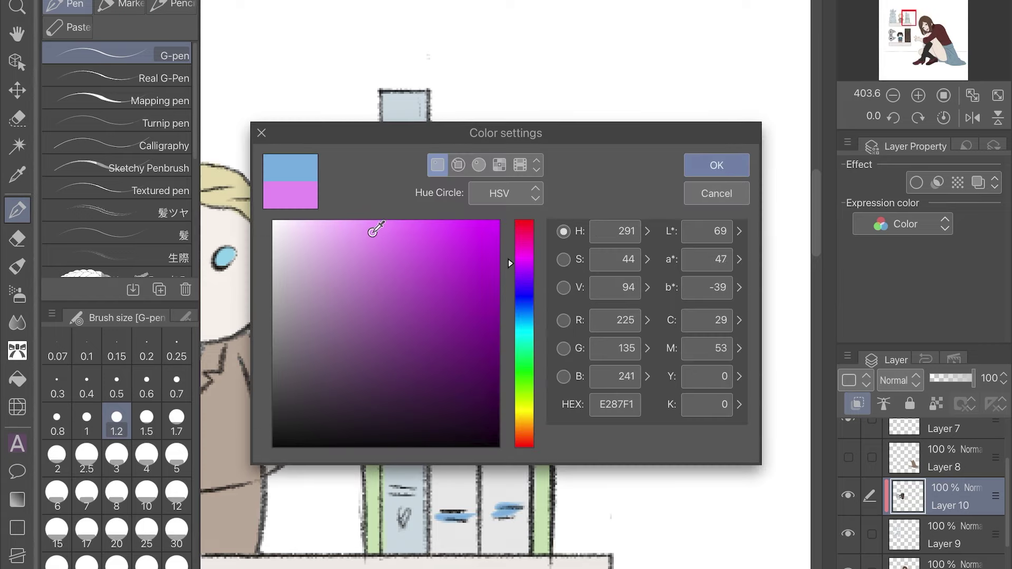
Choose a pinkish purple and write the volume numbers 1 and 2 low on the two grey spines with the G-pen at size 1
left_click(358, 260)
left_click_drag(524, 270, 524, 246)
key("Return")
key("bracketright")
key("bracketright")
key("bracketleft")
key("bracketleft")
key("bracketleft")
key("bracketleft")
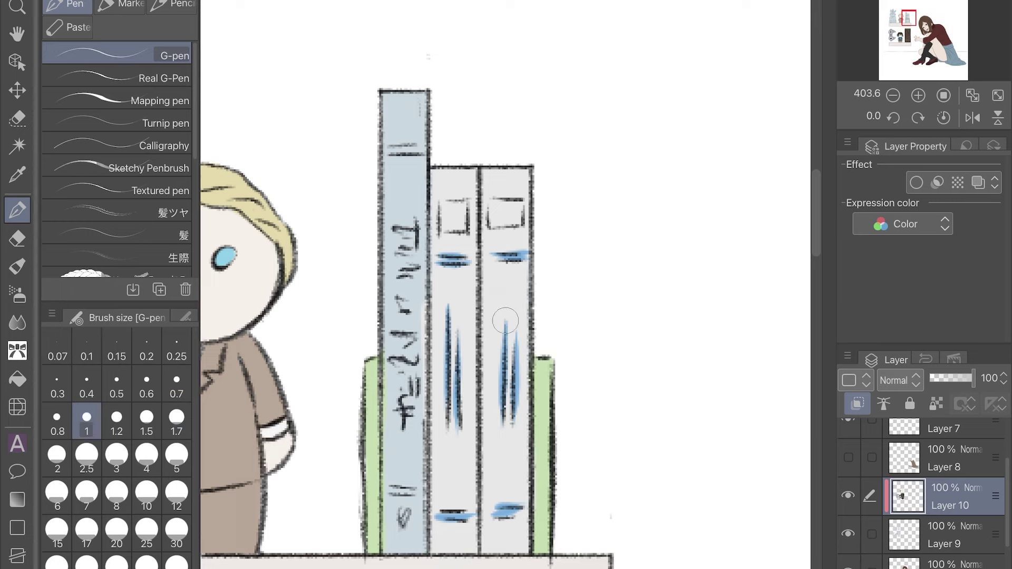
scroll(428, 317, "up", 3)
left_click_drag(451, 367, 462, 357)
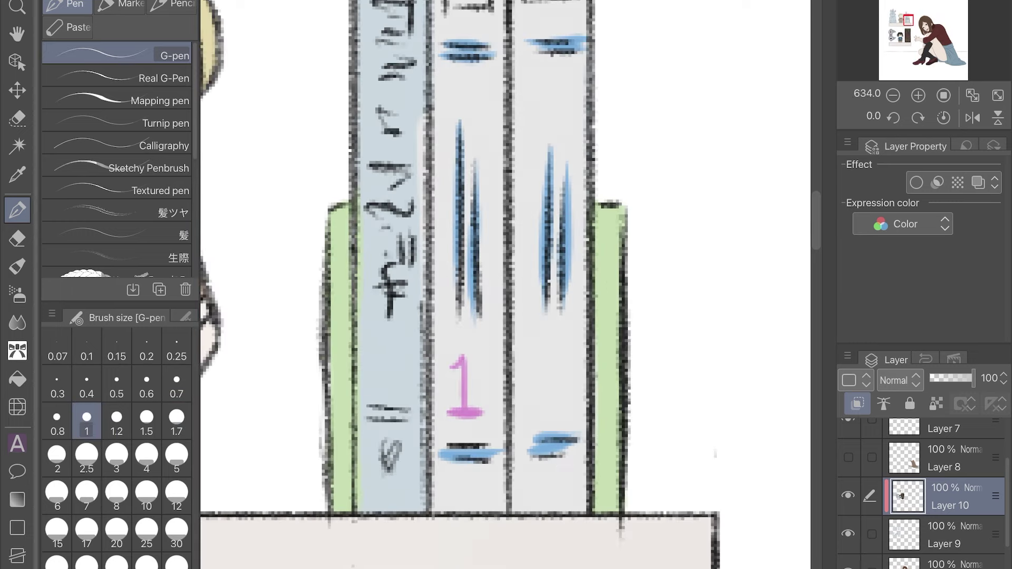
left_click_drag(539, 364, 574, 406)
Block in the small picture square on the first grey book with purple (413C9B) and a light lavender
scroll(506, 285, "up", 5)
left_click_drag(524, 256, 524, 293)
left_click(428, 351)
key("Return")
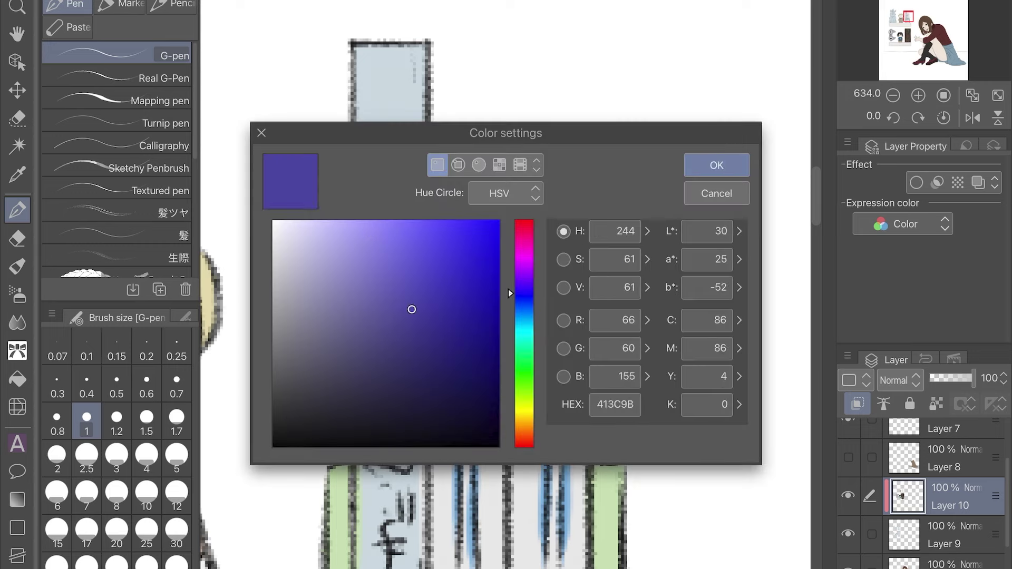
left_click(369, 230)
key("Return")
Choose an orange-brown and paint the upper part of the first book's picture square
left_click(707, 287)
left_click_drag(524, 332, 524, 435)
left_click(362, 283)
left_click(418, 305)
key("Return")
left_click_drag(457, 221, 477, 234)
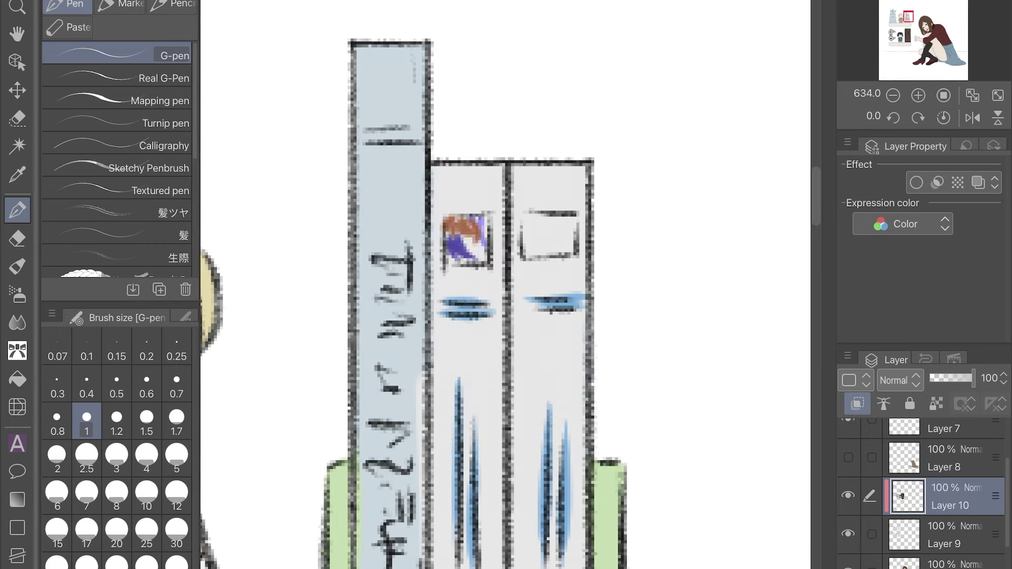
Add orange (E08540) and red tones to the first book's picture square
key("Return")
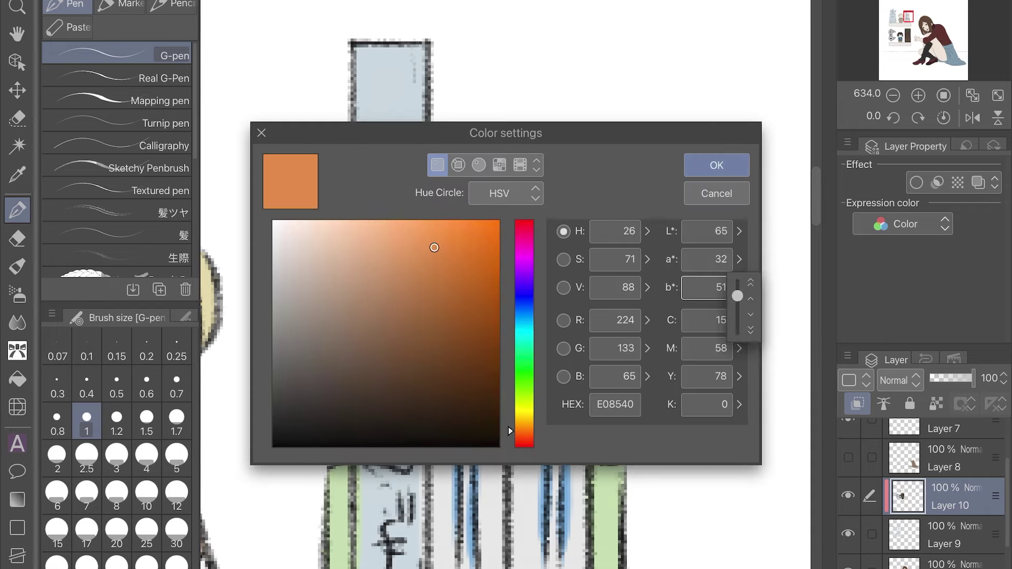
left_click(508, 438)
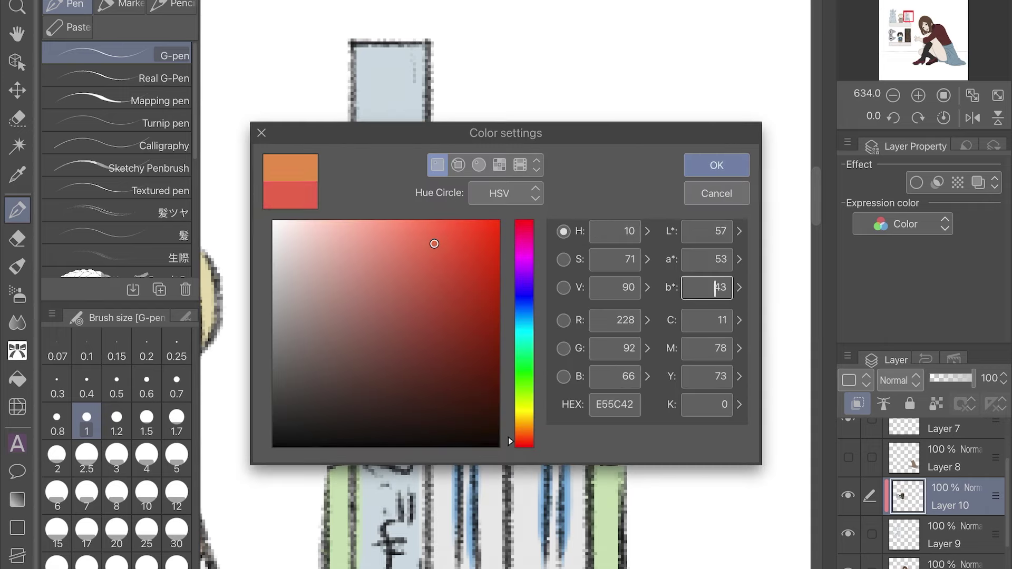
key("Return")
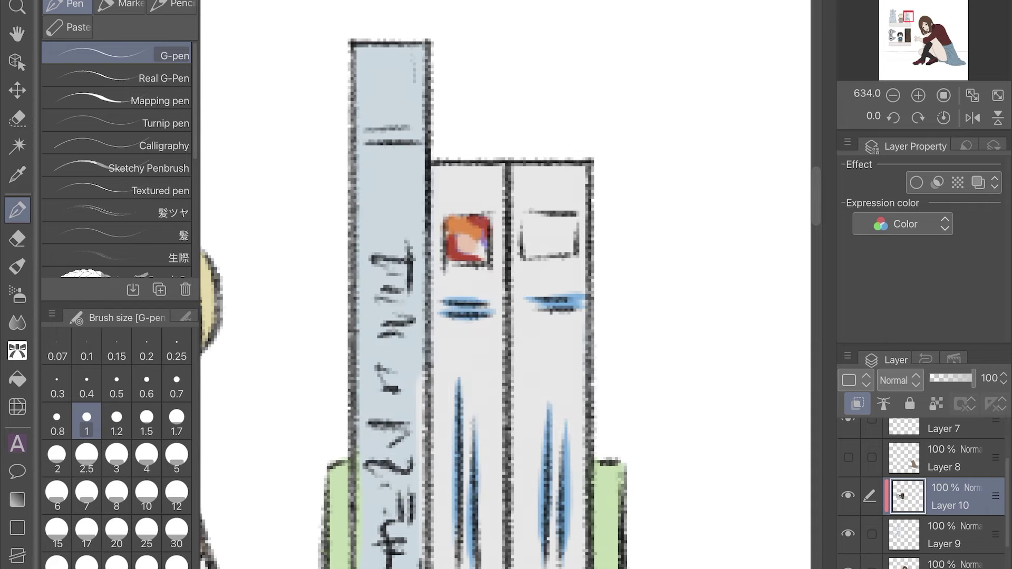
Paint the face in the first book's picture in skin and brown tones, reducing the G-pen to size 0.4 for the details
key("i")
left_click(508, 430)
key("Return")
key("p")
left_click(505, 319)
key("Return")
key("bracketleft")
key("bracketleft")
key("bracketleft")
key("bracketleft")
key("bracketleft")
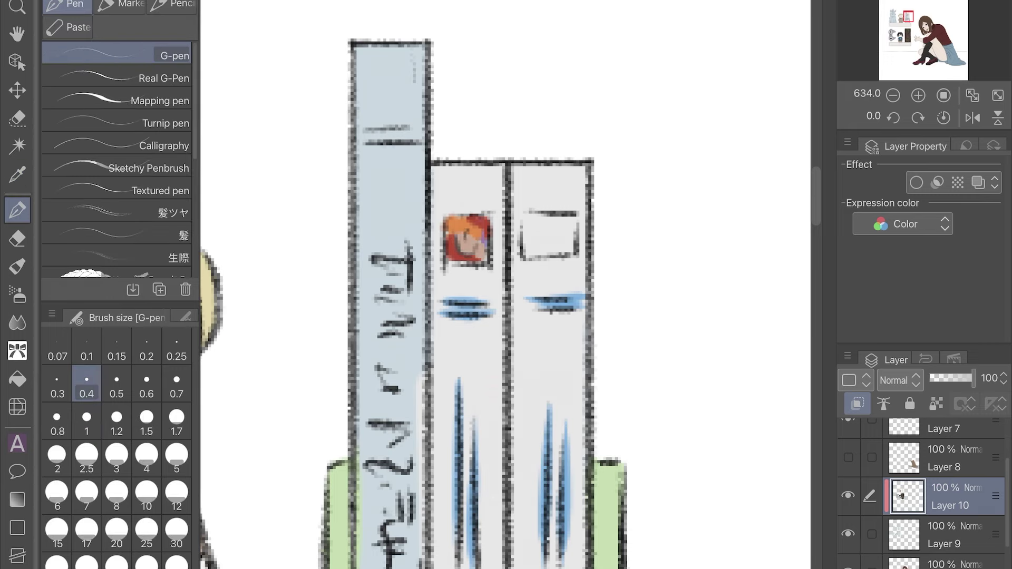
Paint a tiny portrait in the second book's picture square with a pale pink face, dark grey (3E3E3E) hair and muted purple clothing
left_click(491, 219)
key("Return")
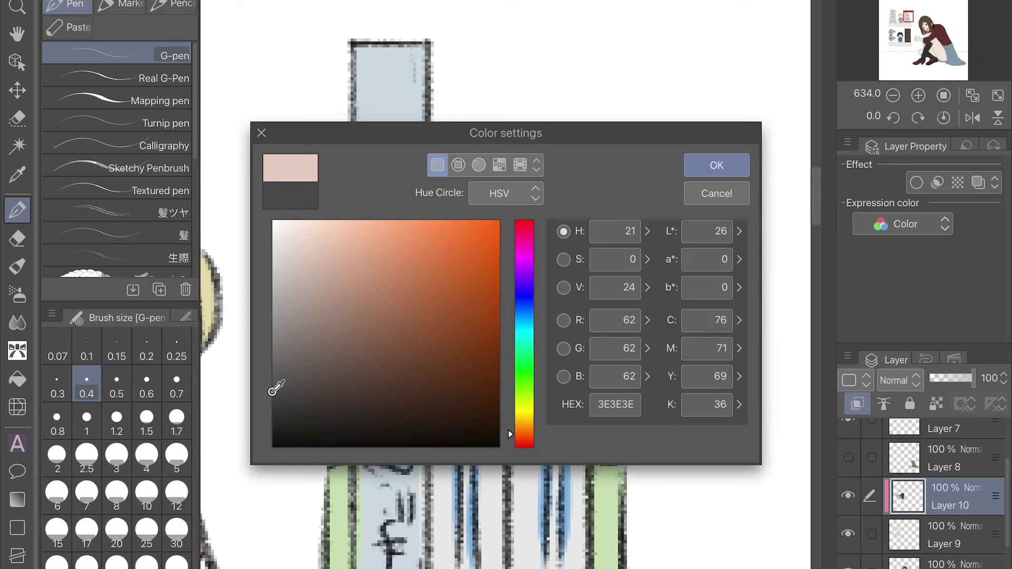
key("Return")
left_click_drag(545, 220, 547, 232)
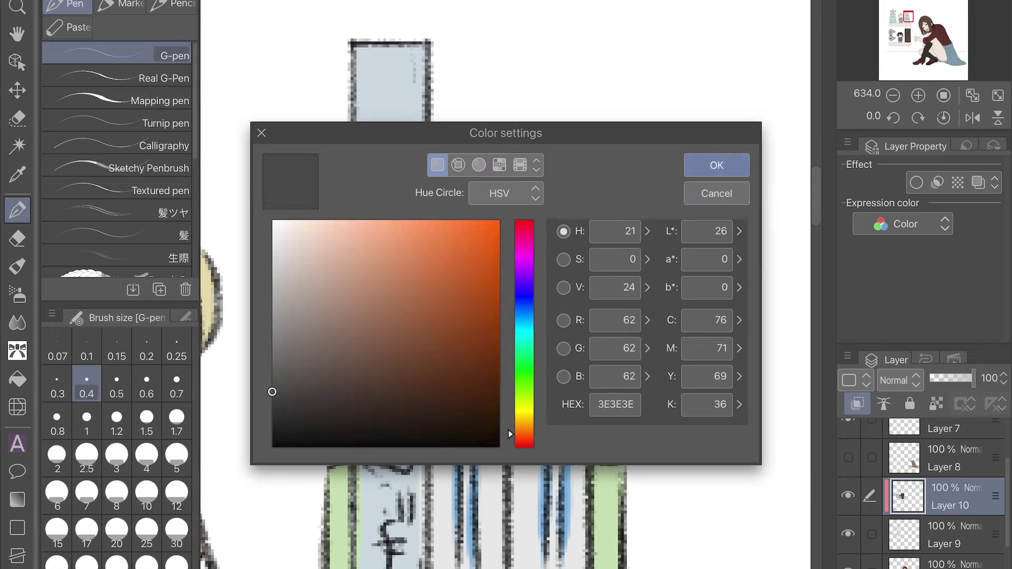
left_click(524, 389)
left_click(318, 297)
key("Return")
left_click_drag(546, 245, 548, 255)
scroll(506, 285, "down", 5)
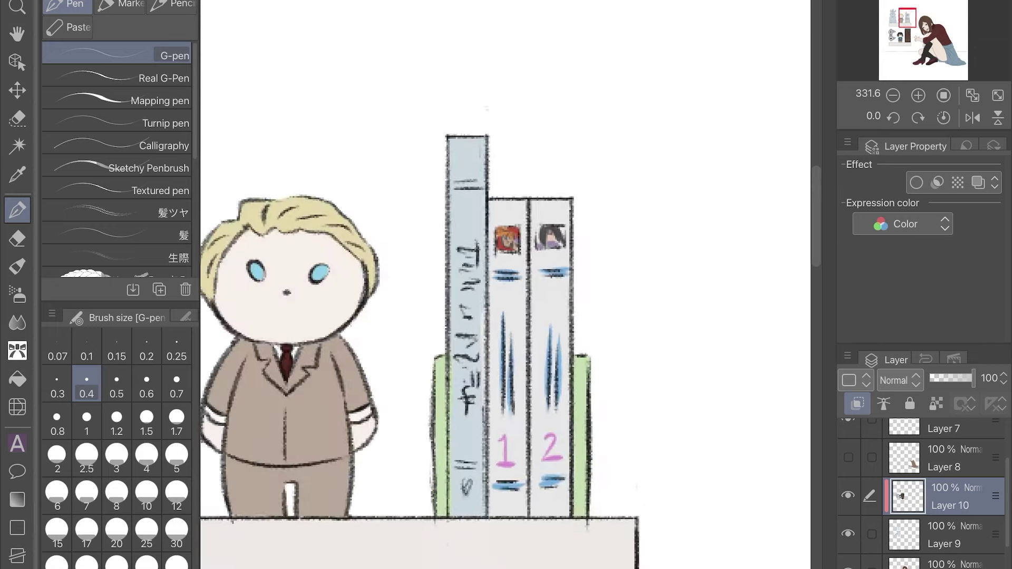
Choose a light orange and touch up the hair in the first book's portrait
scroll(507, 285, "up", 8)
left_click(524, 435)
left_click(377, 246)
key("Return")
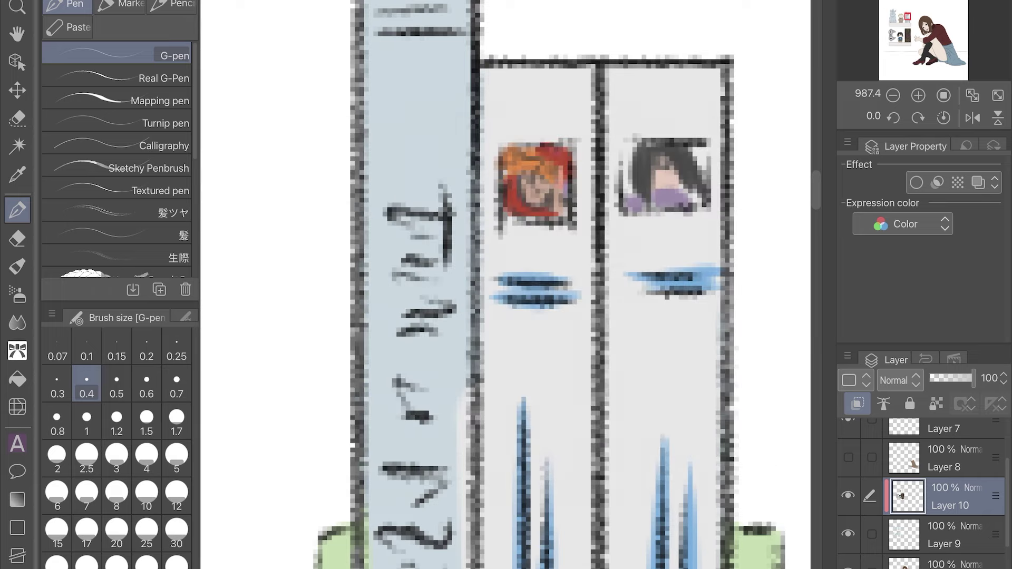
Try tracing the vertical title lines on both grey book spines in dark maroon
scroll(559, 180, "down", 4)
scroll(689, 174, "up", 3)
left_click_drag(520, 333, 521, 262)
left_click(713, 165)
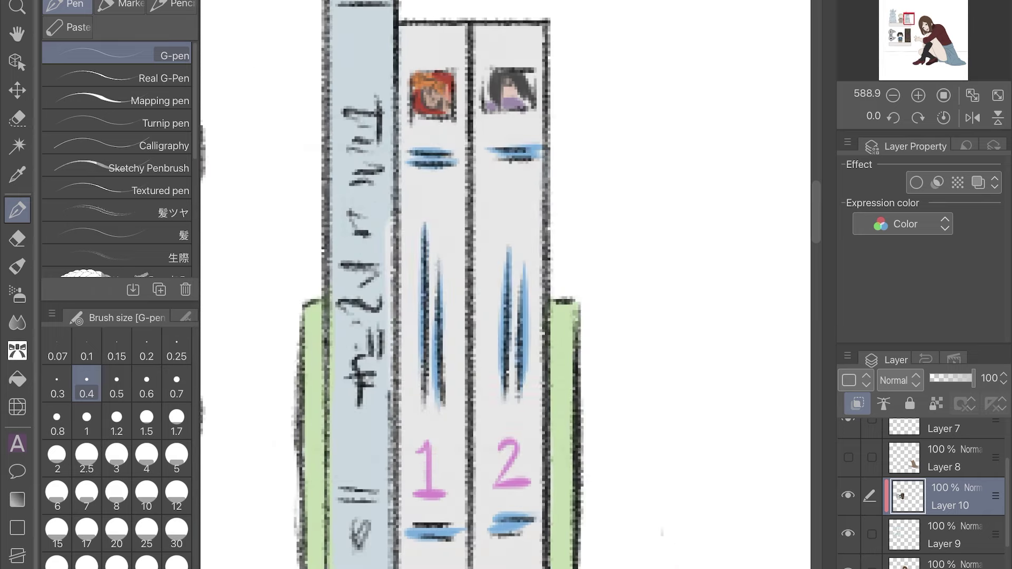
left_click_drag(425, 225, 425, 397)
left_click_drag(440, 257, 440, 410)
left_click_drag(505, 244, 506, 394)
left_click_drag(520, 266, 520, 383)
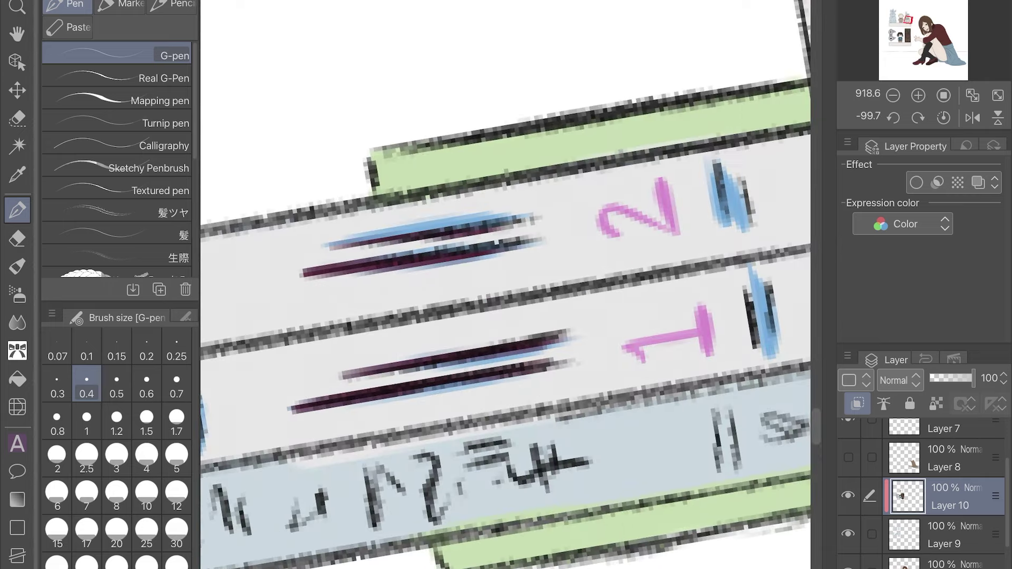
Cover the blue and maroon title strokes on the two spines with the books' light grey, using the Round mixing brush
key("b")
left_click_drag(306, 277, 580, 227)
key("i")
key("b")
key("ctrl+z")
key("ctrl+z")
key("ctrl+z")
key("ctrl+z")
key("ctrl+z")
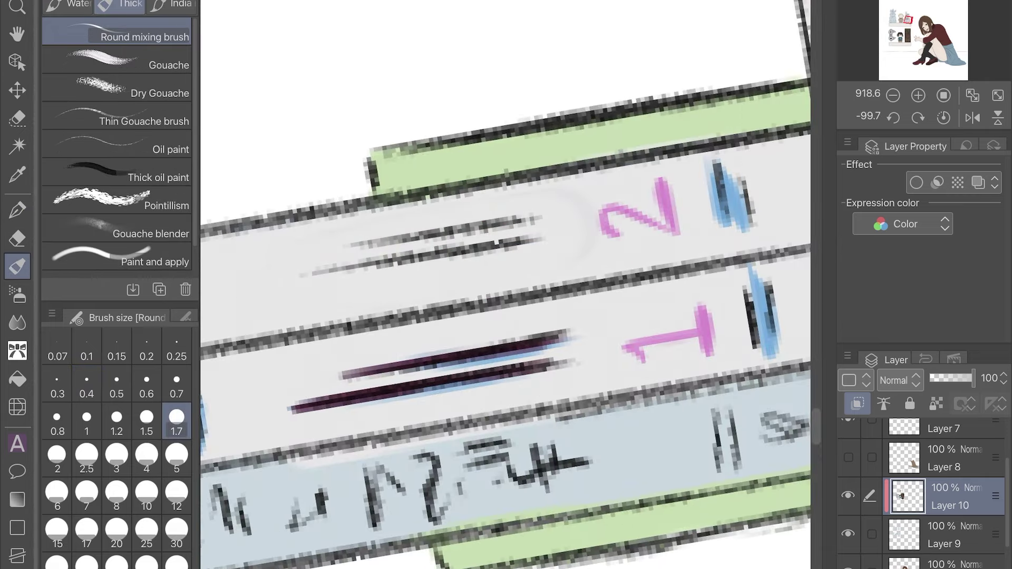
Select Layer 3 and try a G-pen stroke along the second book's title lines, undoing it
key("p")
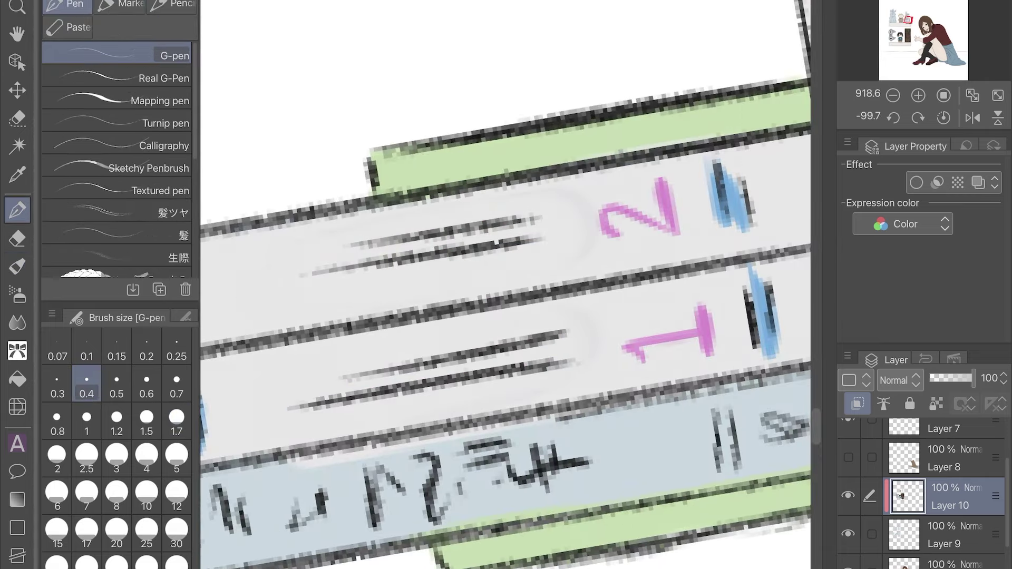
left_click(944, 438)
left_click_drag(308, 278, 562, 227)
key("ctrl+z")
Erase the placeholder title lines from both grey book spines on Layer 3 and choose the dark red 77231F for the G-pen
key("e")
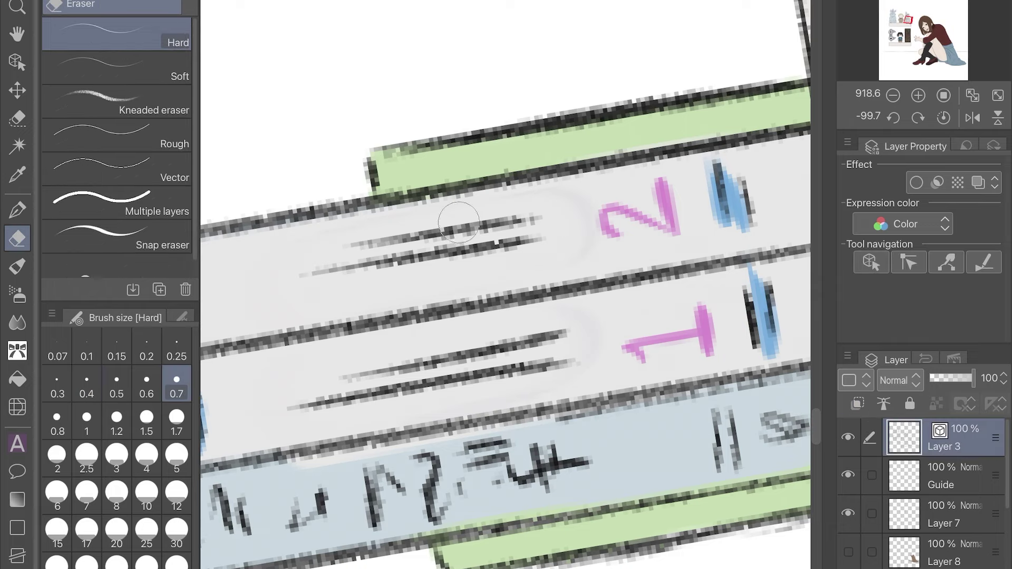
key("Delete")
key("p")
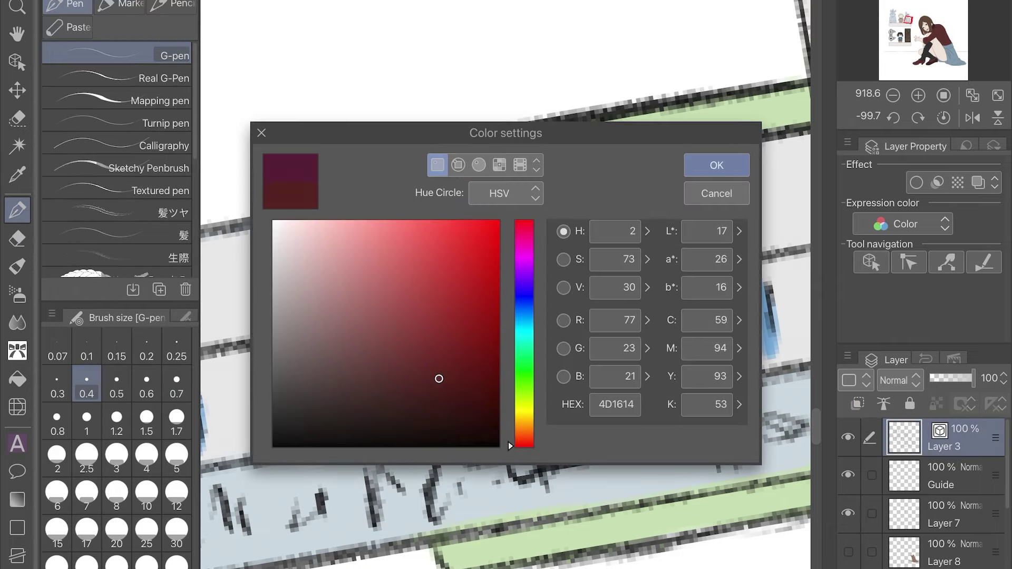
left_click(442, 337)
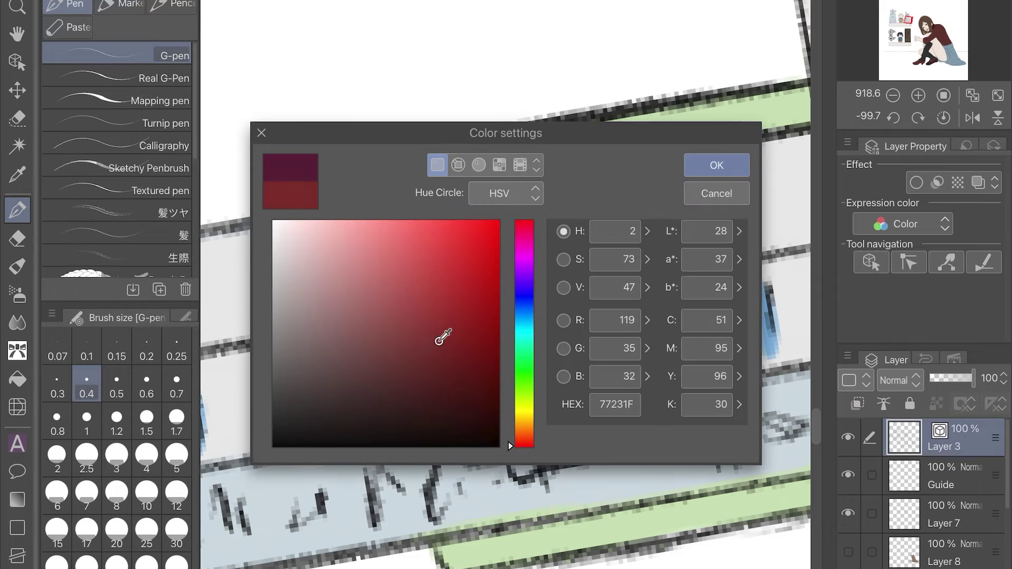
key("Return")
Letter NIGHTSHADE in dark red along the spine of book 2
left_click_drag(288, 314, 323, 278)
mouse_move(326, 295)
left_mouse_down()
mouse_move(333, 304)
mouse_move(375, 279)
mouse_move(353, 306)
mouse_move(427, 263)
mouse_move(421, 295)
left_mouse_up()
key("ctrl+z")
key("ctrl+alt+s")
left_click_drag(422, 263, 405, 296)
left_click_drag(430, 260, 454, 288)
mouse_move(458, 285)
left_mouse_down()
mouse_move(440, 262)
mouse_move(477, 255)
left_mouse_up()
left_click_drag(485, 253, 501, 277)
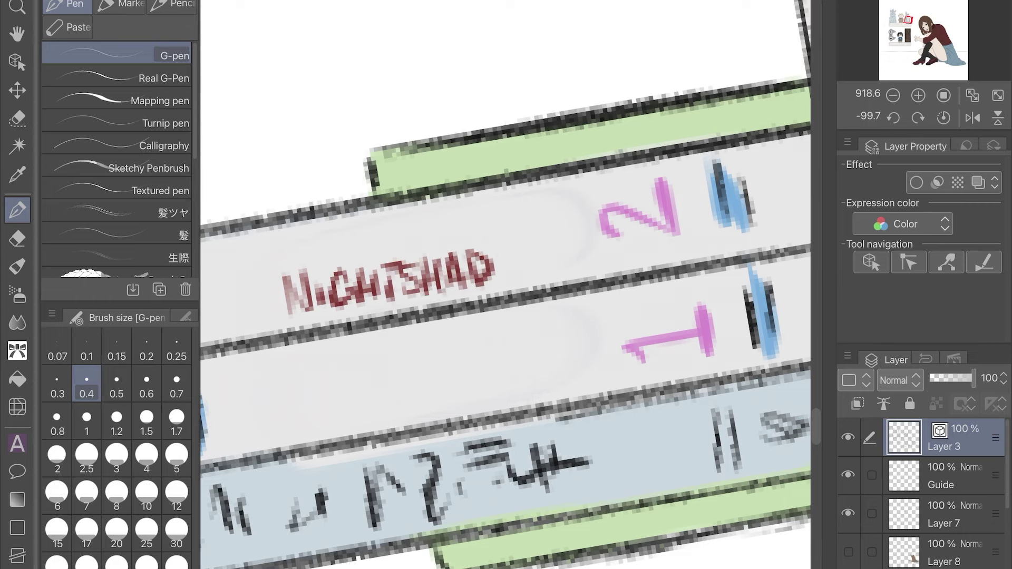
left_click_drag(527, 245, 514, 279)
Letter NIGHTSHADE in dark red along the spine of book 1
mouse_move(300, 427)
left_mouse_down()
mouse_move(327, 401)
mouse_move(334, 421)
left_mouse_up()
left_click_drag(365, 400, 349, 422)
left_click_drag(446, 385, 451, 414)
left_click_drag(448, 401, 467, 395)
left_click_drag(464, 377, 469, 406)
left_click_drag(473, 403, 488, 372)
left_click_drag(493, 371, 506, 400)
left_click_drag(520, 370, 523, 393)
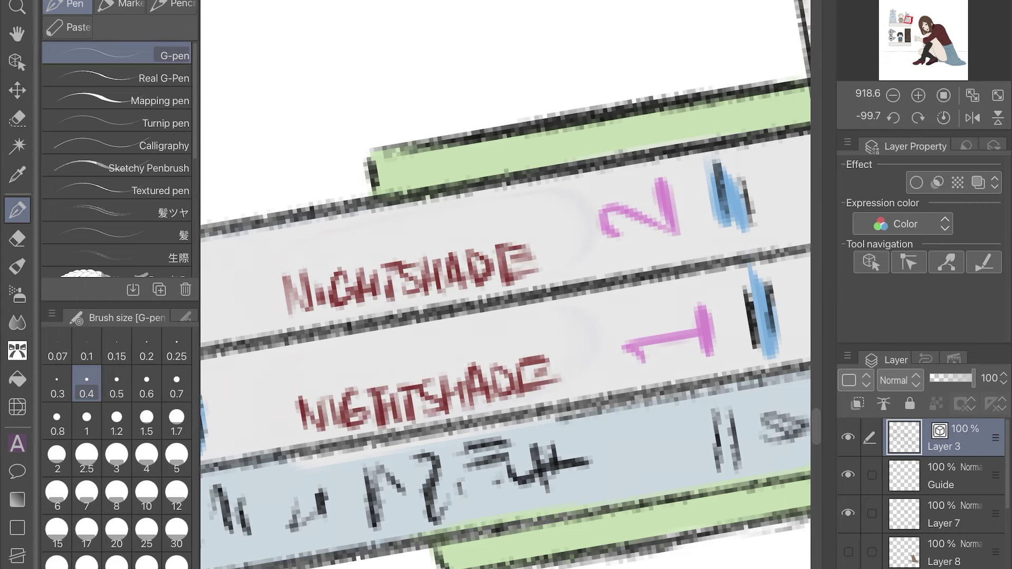
Write the second title word in black script alongside NIGHTSHADE on both grey spines, using brush size 0.25
left_click(177, 351)
left_click_drag(309, 250, 369, 235)
mouse_move(364, 256)
left_mouse_down()
mouse_move(411, 221)
mouse_move(466, 222)
left_mouse_up()
left_click_drag(442, 240, 520, 204)
left_click_drag(479, 232, 551, 209)
left_click_drag(313, 359, 363, 379)
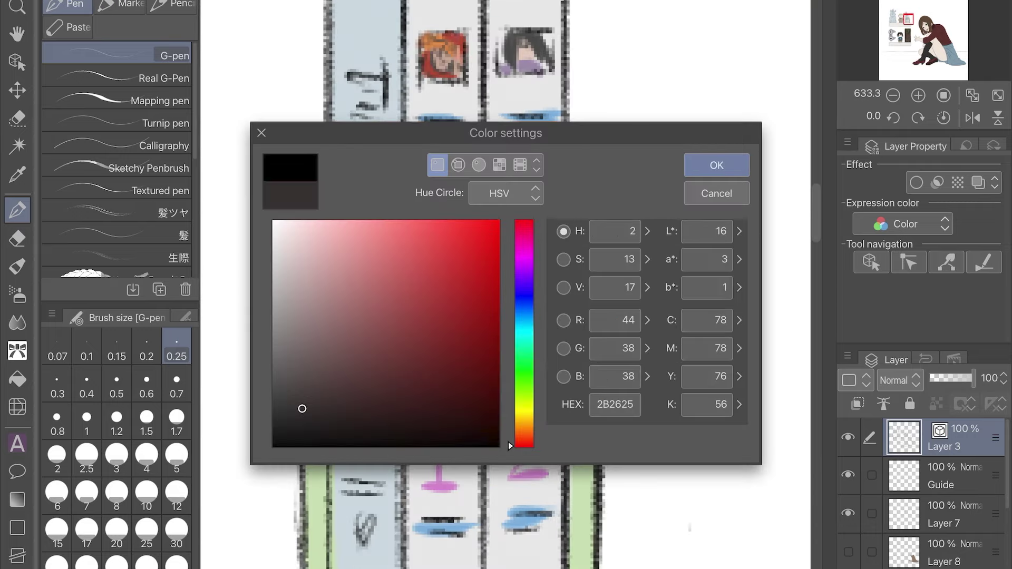
Choose the dark maroon 451B28 for the decorative bands on book 1's spine
left_click(524, 233)
left_click(408, 379)
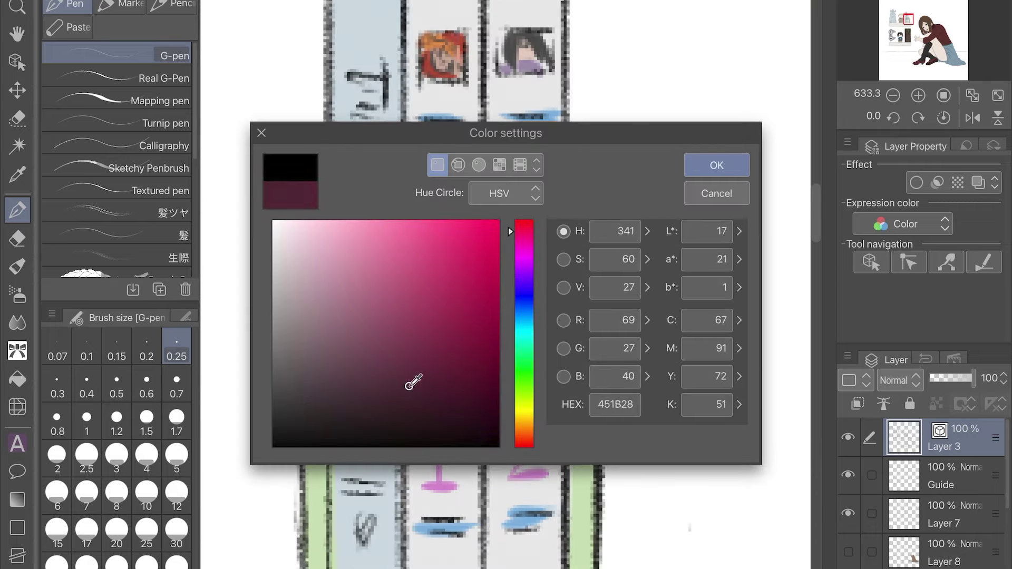
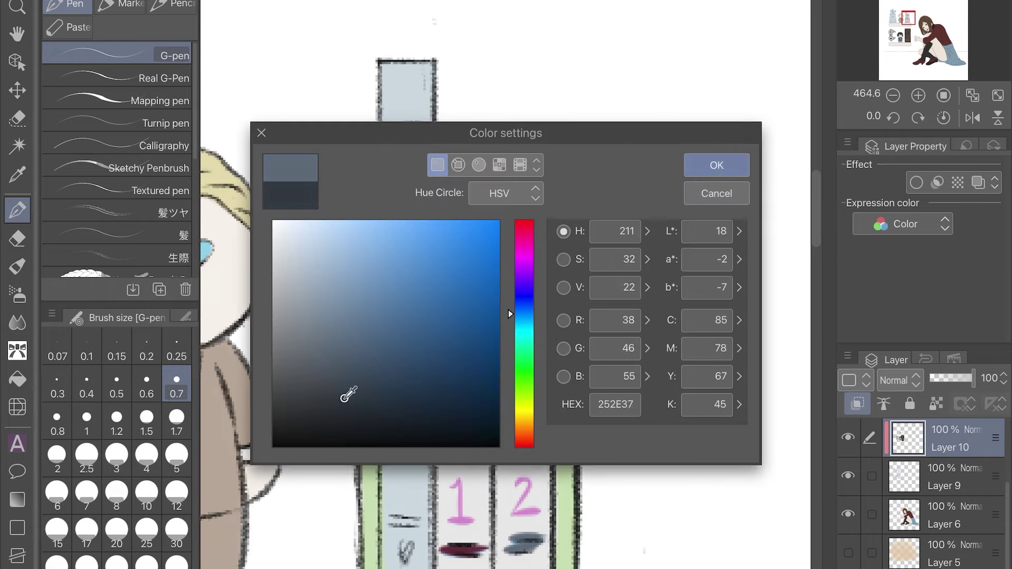
Choose a dark brown and paint the whole spine of the tall book beside book 1 up to its outlines
left_click(524, 433)
left_click_drag(336, 386, 354, 374)
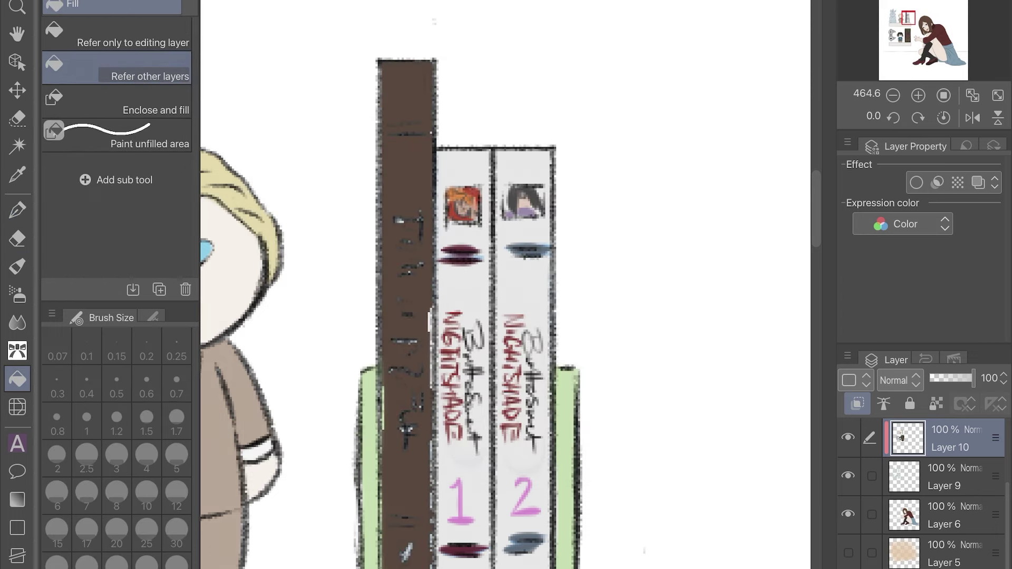
left_click_drag(406, 63, 406, 509)
left_click(944, 477)
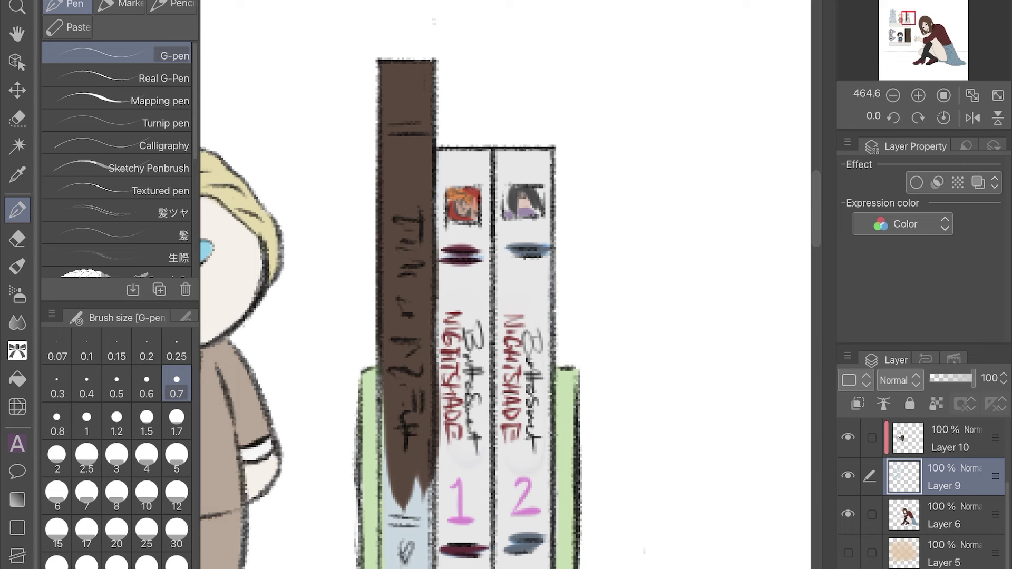
left_click_drag(406, 474, 409, 557)
left_click_drag(427, 482, 428, 568)
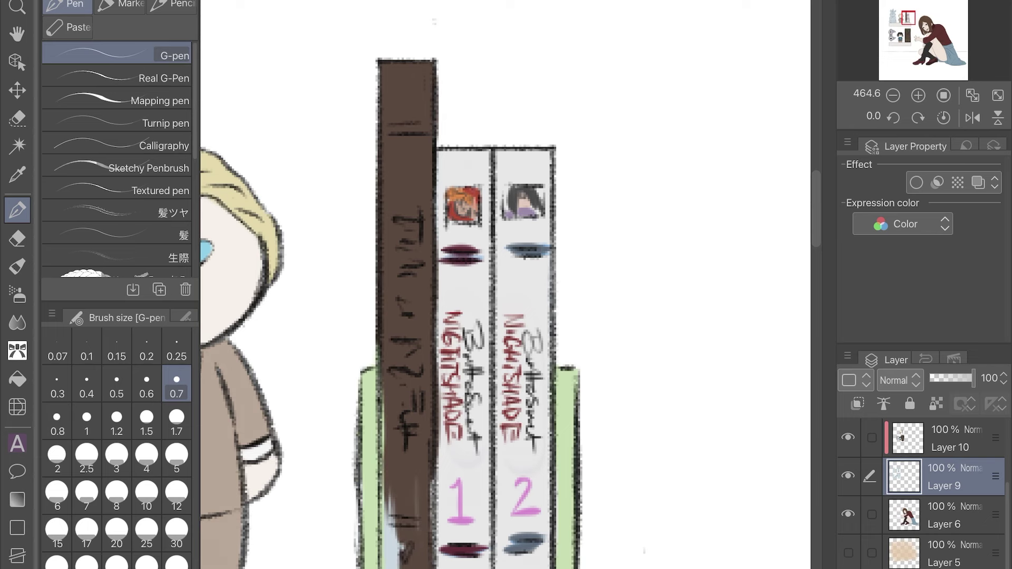
left_click(949, 439)
left_click(944, 477)
left_click(948, 439)
left_click_drag(380, 344, 380, 557)
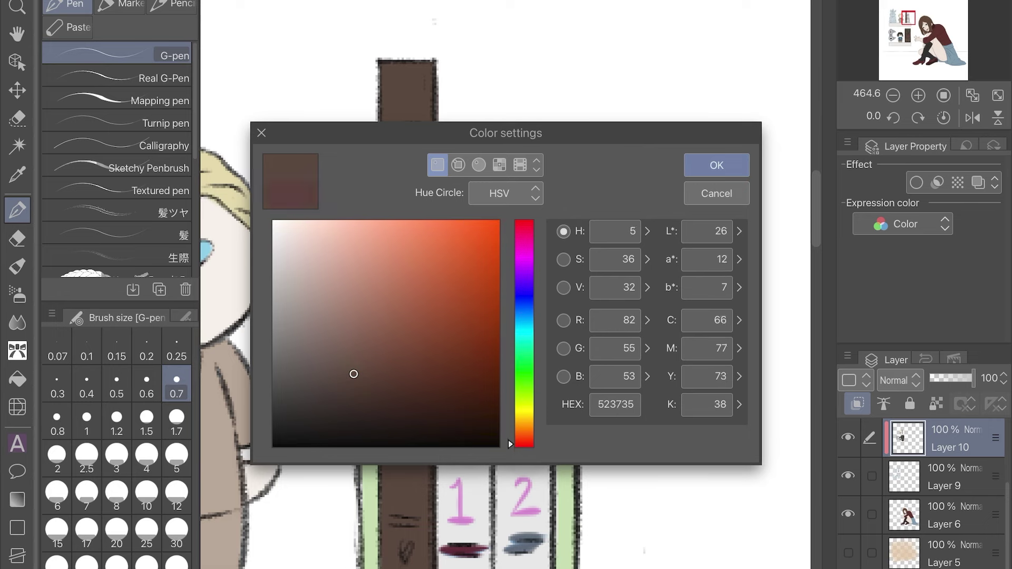
Choose a brighter red and paint decorative bands across both ends of the brown book's spine
mouse_move(354, 373)
left_mouse_down()
mouse_move(463, 317)
mouse_move(456, 235)
left_mouse_up()
key("Return")
key("Escape")
left_click_drag(383, 527, 420, 529)
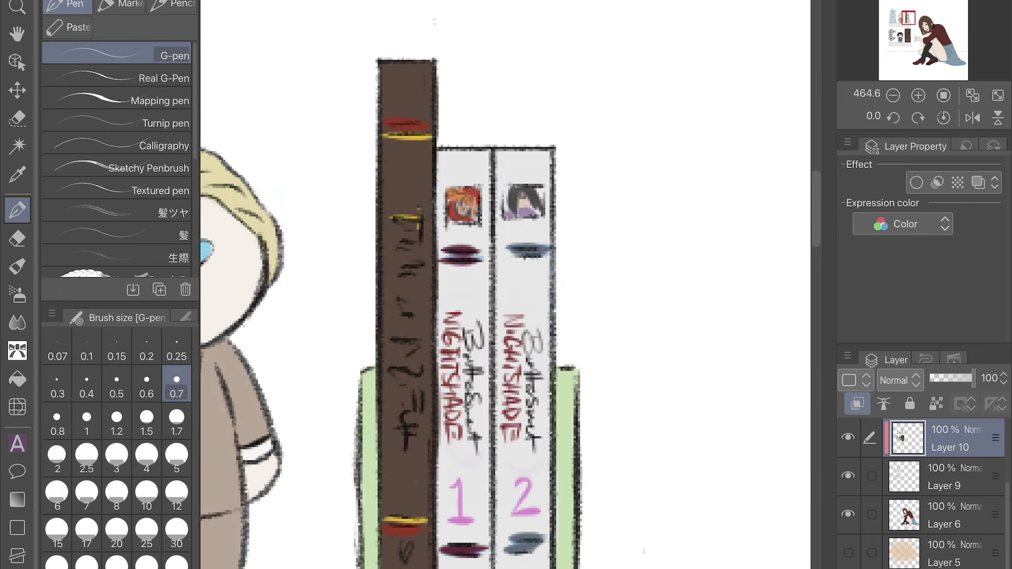
Choose the near-white EDEAEA and paint the seated animal figure's face and ears with brush size 5
scroll(507, 285, "down", 5)
scroll(506, 285, "up", 4)
scroll(506, 284, "down", 4)
scroll(375, 215, "up", 4)
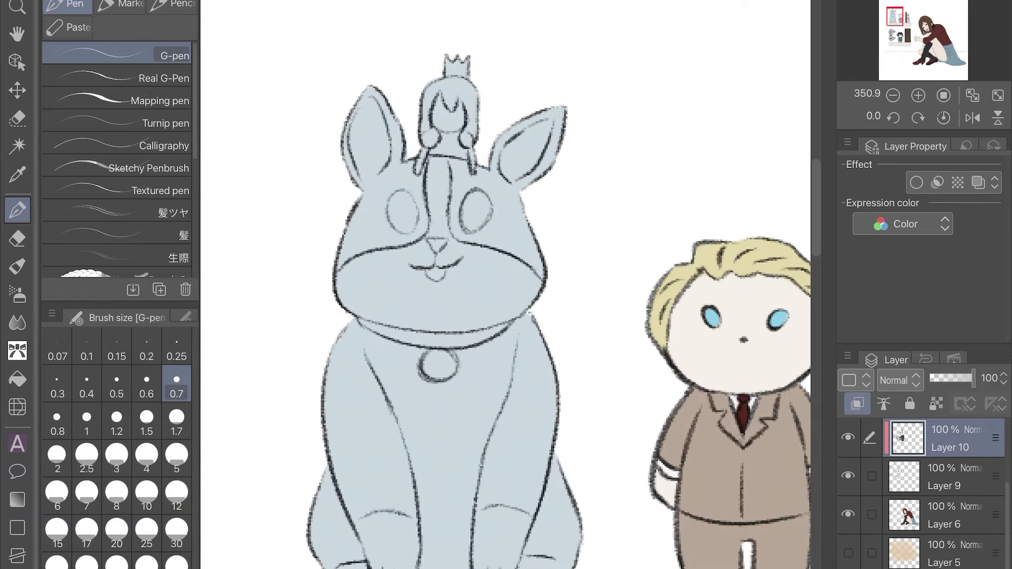
scroll(438, 211, "up", 3)
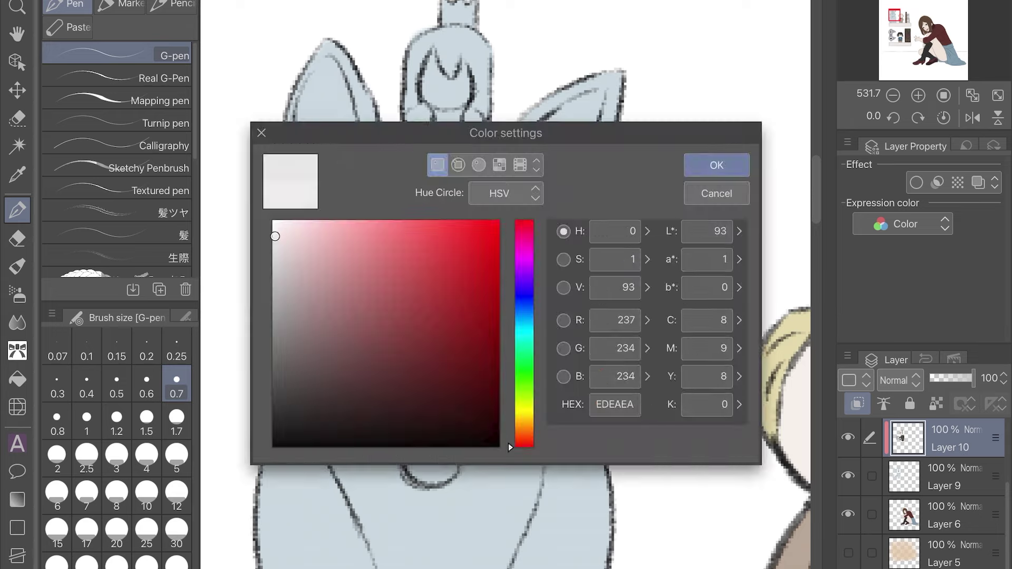
key("Return")
scroll(506, 284, "down", 2)
left_click(177, 454)
left_click_drag(422, 200, 464, 274)
left_click_drag(369, 316, 527, 369)
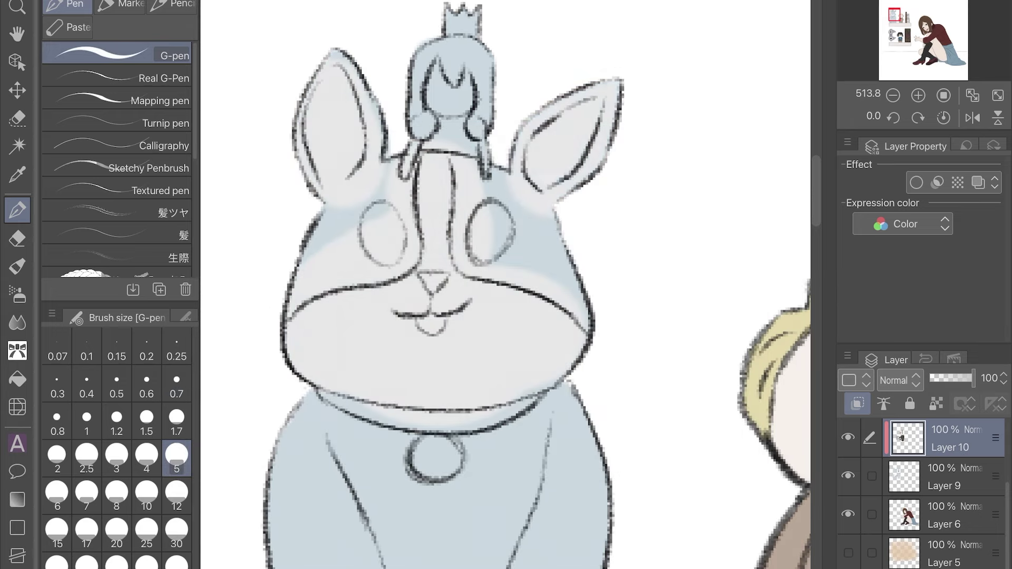
left_click_drag(326, 106, 369, 200)
Paint the animal figure's collar area and chest in the same near-white
scroll(507, 285, "up", 2)
mouse_move(316, 411)
left_mouse_down()
mouse_move(514, 195)
mouse_move(448, 380)
mouse_move(422, 496)
mouse_move(353, 449)
mouse_move(506, 464)
left_mouse_up()
left_click_drag(295, 389, 280, 393)
Switch to dark grey at brush size 0.7 and paint the rim of the animal figure's left ear, touching up its edge on Layer 9
key("Return")
left_click(177, 380)
scroll(506, 284, "up", 3)
left_click_drag(332, 140, 321, 372)
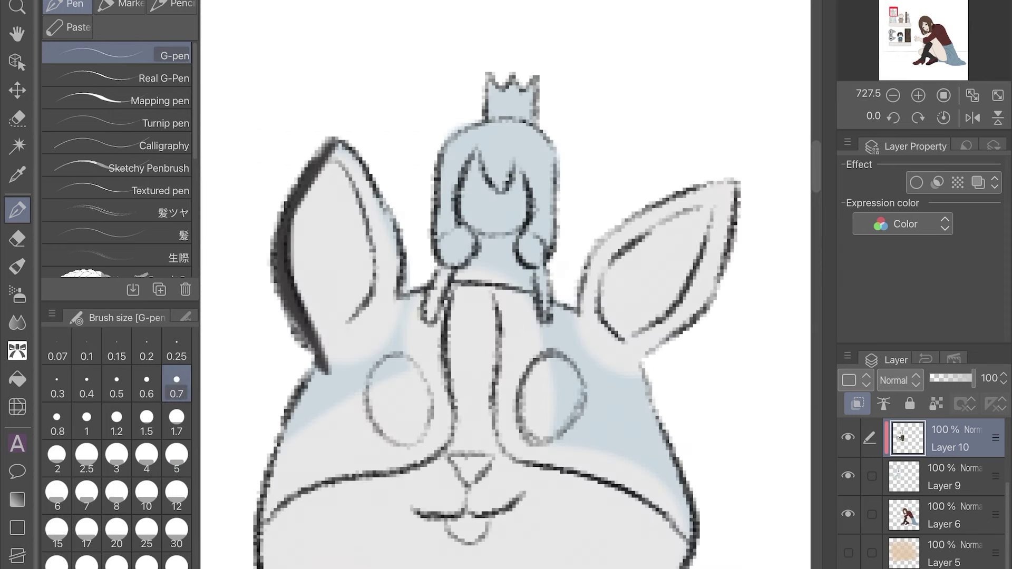
left_click_drag(340, 156, 403, 274)
left_click(944, 477)
left_click_drag(284, 205, 316, 374)
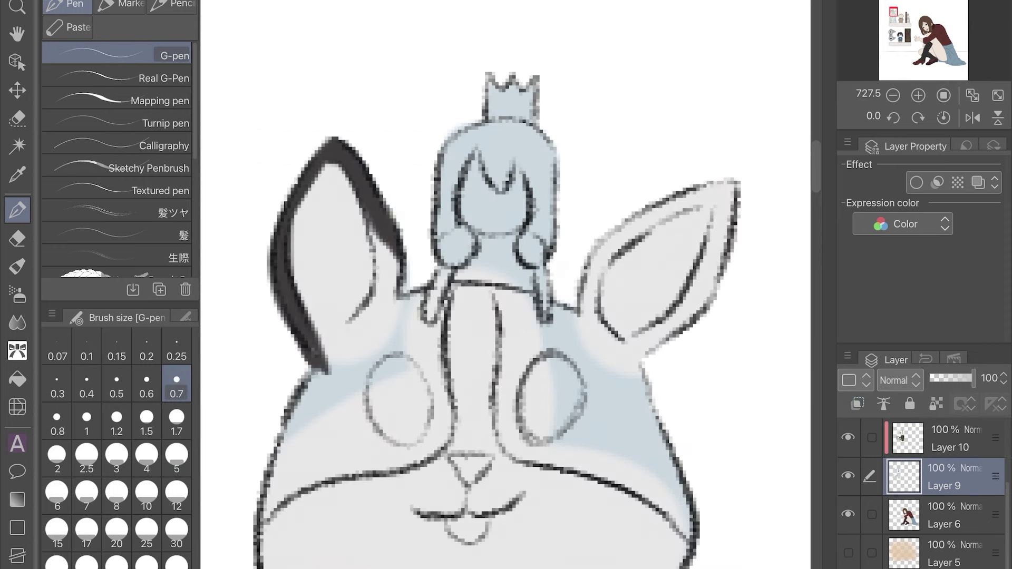
left_click(944, 437)
left_click_drag(371, 222, 409, 311)
Paint the animal figure's forehead and the rim of its right ear dark grey on Layer 10
mouse_move(364, 201)
left_mouse_down()
mouse_move(327, 364)
mouse_move(427, 301)
mouse_move(424, 387)
left_mouse_up()
left_click_drag(435, 316, 419, 343)
mouse_move(543, 314)
left_mouse_down()
mouse_move(506, 398)
mouse_move(564, 311)
mouse_move(603, 364)
left_mouse_up()
mouse_move(585, 316)
left_mouse_down()
mouse_move(733, 184)
mouse_move(675, 329)
left_mouse_up()
mouse_move(685, 288)
left_mouse_down()
mouse_move(598, 372)
mouse_move(606, 382)
left_mouse_up()
Paint dark grey edges along the left cheek line and beside the white stripe above the nose
scroll(499, 284, "down", 5)
left_click_drag(264, 503, 390, 462)
left_click_drag(390, 300, 428, 287)
left_click_drag(440, 179, 456, 282)
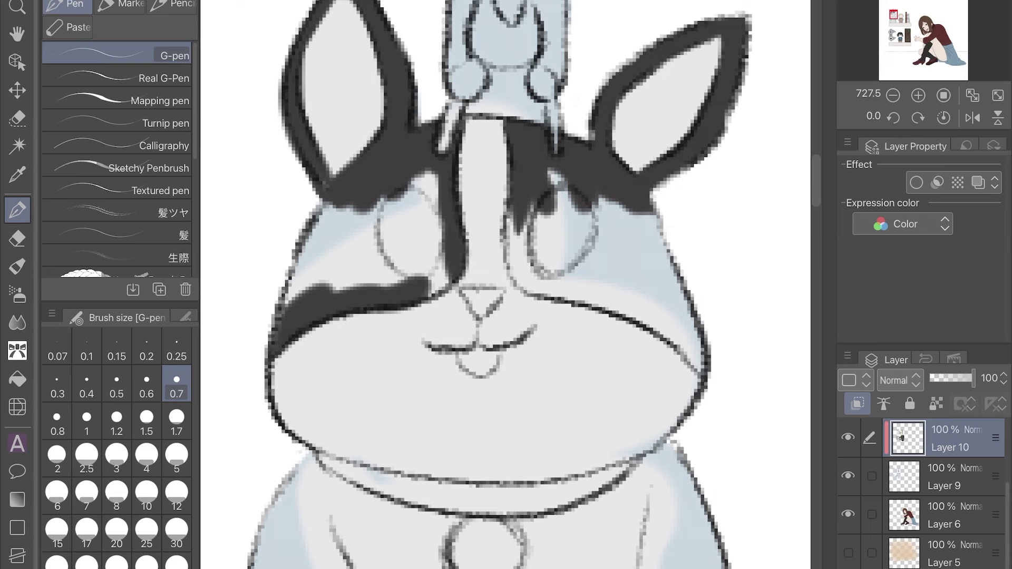
Fill the animal figure's face patches around both eyes with dark grey, leaving the central stripe and muzzle white
mouse_move(519, 201)
left_mouse_down()
mouse_move(514, 280)
mouse_move(538, 242)
left_mouse_up()
left_click_drag(559, 179, 659, 226)
mouse_move(295, 300)
left_mouse_down()
mouse_move(432, 179)
mouse_move(438, 274)
left_mouse_up()
left_click_drag(522, 195, 579, 290)
left_click_drag(514, 279, 701, 369)
left_click_drag(580, 311, 685, 237)
left_click_drag(559, 205, 649, 247)
left_click_drag(685, 301, 643, 248)
Touch up the outer edges of the animal figure's right cheek and right ear on Layer 9
left_click(943, 477)
left_click_drag(651, 196, 705, 355)
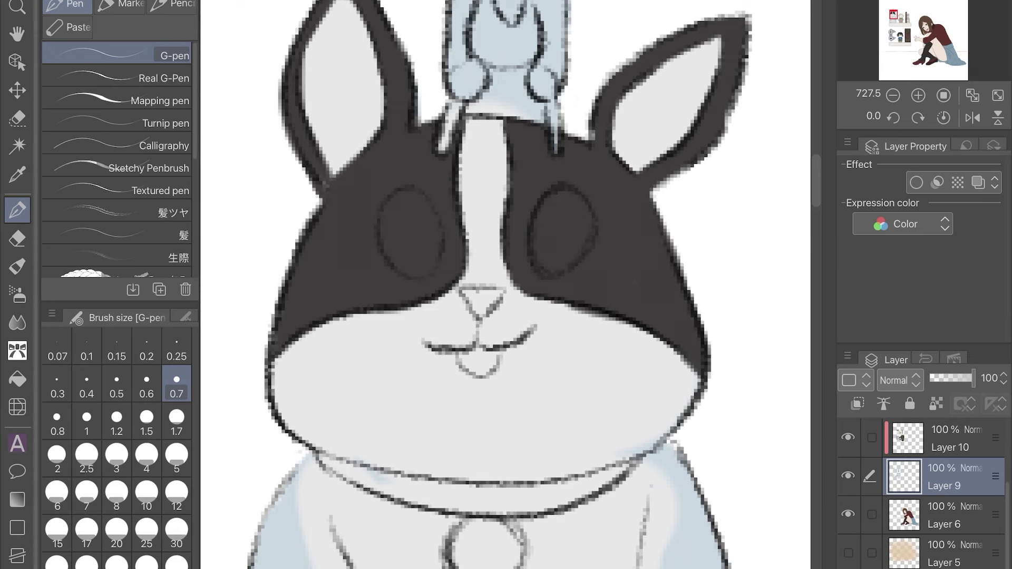
left_click_drag(749, 16, 653, 187)
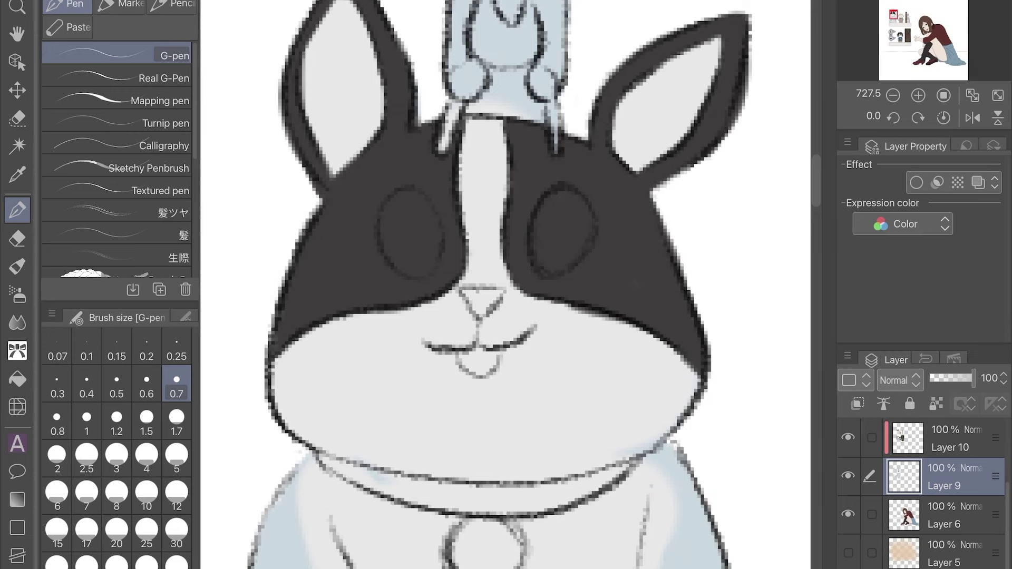
Paint dark grey along the edges of the animal figure's left shoulder, leg and haunch on Layer 10
scroll(506, 285, "down", 3)
left_click(944, 438)
left_click_drag(307, 215, 310, 249)
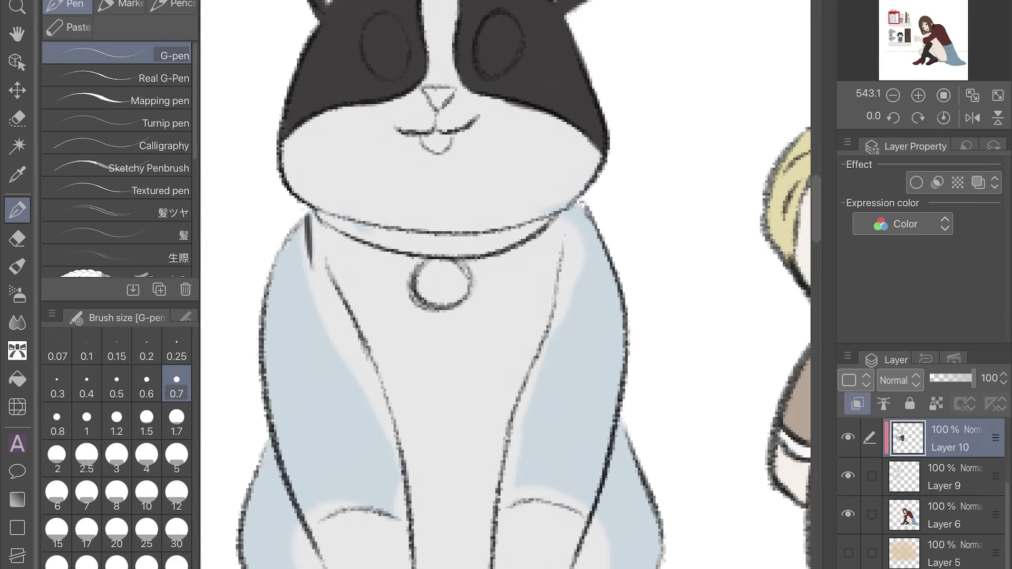
mouse_move(312, 211)
left_mouse_down()
mouse_move(379, 442)
mouse_move(266, 446)
mouse_move(245, 566)
left_mouse_up()
mouse_move(293, 519)
left_mouse_down()
mouse_move(274, 567)
mouse_move(406, 519)
left_mouse_up()
left_click_drag(371, 369, 407, 510)
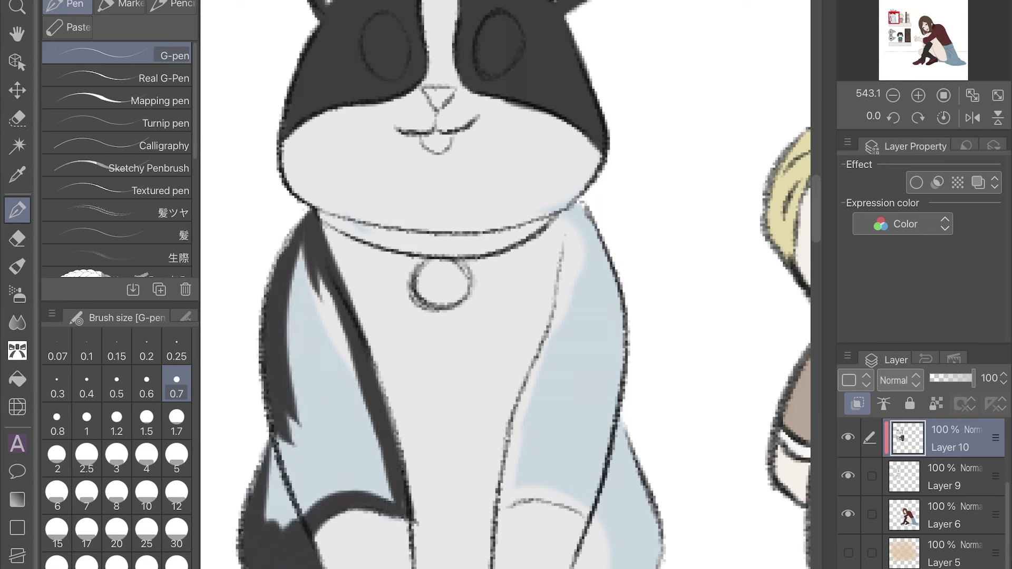
Fill the rest of the animal figure's left side with dark grey using brush size 1.7
left_click(176, 422)
left_click_drag(316, 247, 296, 496)
left_click_drag(359, 285, 390, 500)
left_click_drag(279, 416, 322, 533)
Paint the animal figure's right shoulder, outer side and haunch dark grey
left_click_drag(595, 253, 601, 277)
left_click_drag(580, 209, 601, 279)
left_click_drag(558, 232, 574, 406)
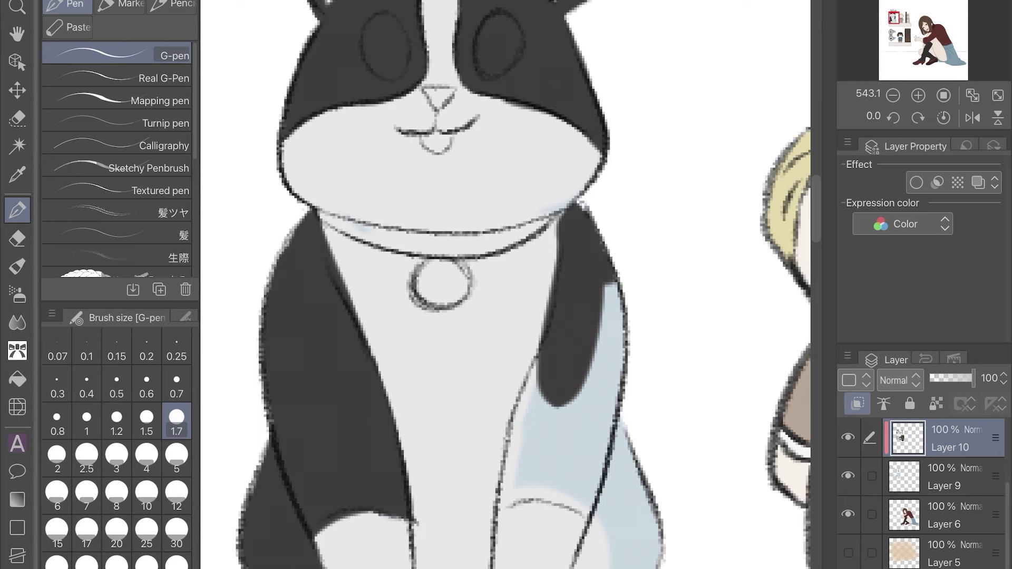
left_click_drag(580, 284, 649, 564)
left_click_drag(648, 522, 654, 566)
left_click_drag(650, 393, 601, 304)
Paint dark grey around the edges of the right front paw using brush size 0.7, keeping the paw white
scroll(601, 304, "up", 3)
left_click(176, 379)
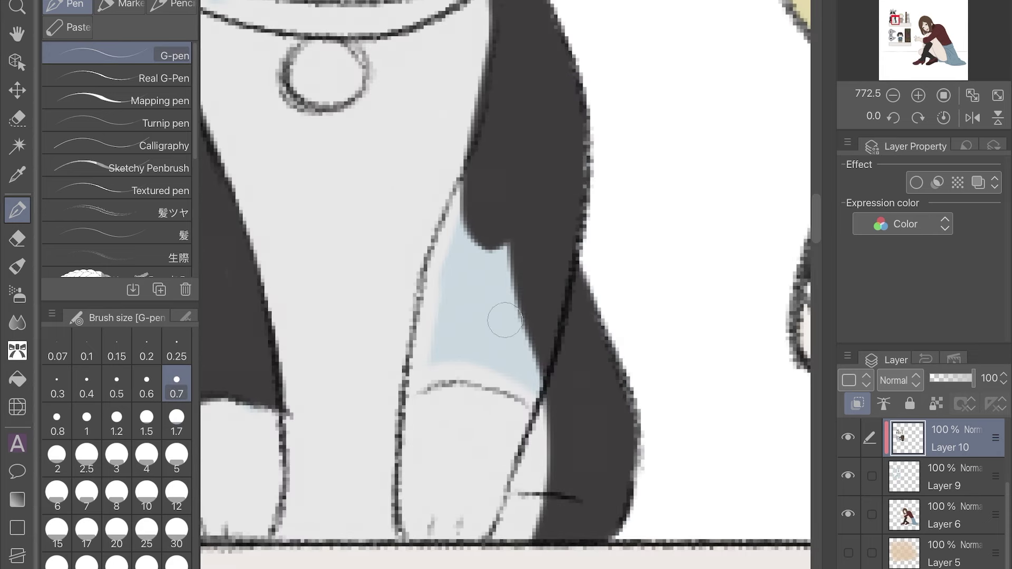
left_click_drag(548, 406, 495, 543)
left_click_drag(528, 443, 548, 543)
left_click_drag(417, 388, 543, 390)
left_click_drag(448, 387, 543, 388)
Fill the remaining blue area of the animal figure's right front leg with dark grey
left_click_drag(464, 174, 416, 348)
mouse_move(443, 222)
left_mouse_down()
mouse_move(406, 385)
mouse_move(541, 369)
left_mouse_up()
mouse_move(427, 343)
left_mouse_down()
mouse_move(532, 322)
mouse_move(475, 232)
left_mouse_up()
left_click_drag(500, 268, 527, 343)
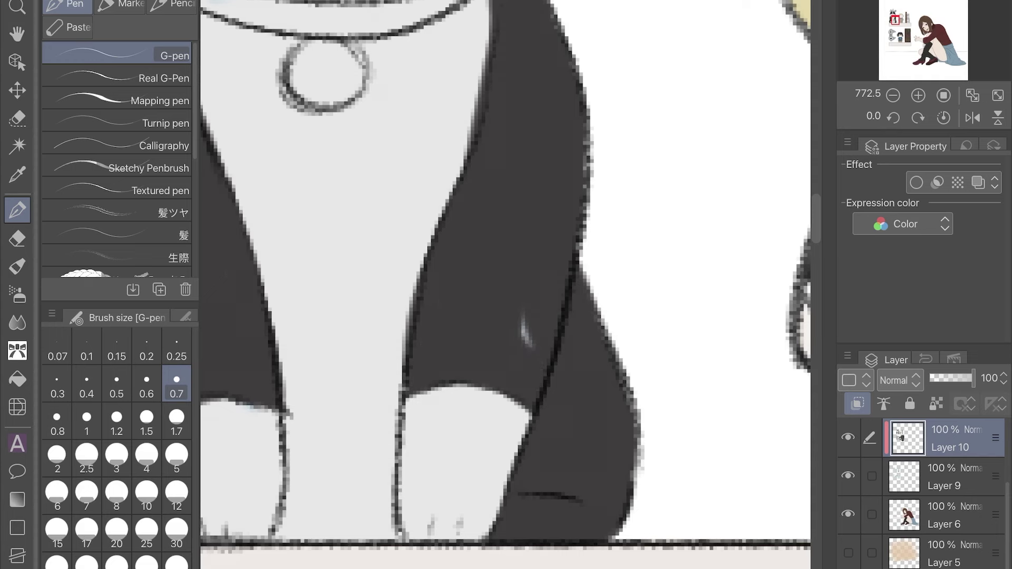
Touch up the outer edges of the animal figure's right and left body sides on Layer 9
scroll(506, 285, "down", 2)
left_click(943, 477)
left_click_drag(527, 90, 569, 369)
scroll(505, 284, "up", 2)
left_click_drag(559, 182, 617, 391)
key("ctrl+z")
scroll(505, 285, "left", 5)
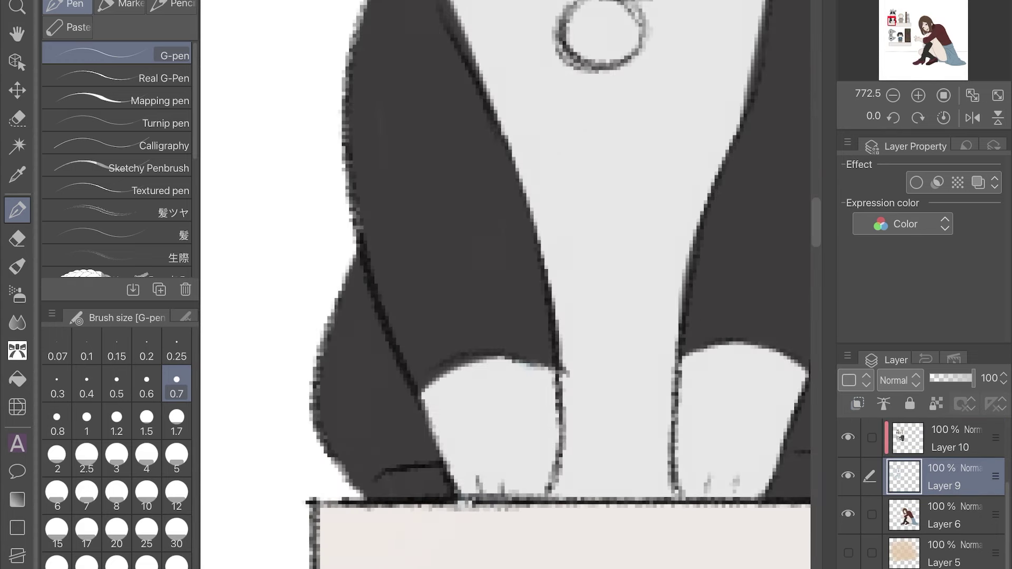
scroll(505, 285, "up", 2)
left_click_drag(362, 227, 374, 361)
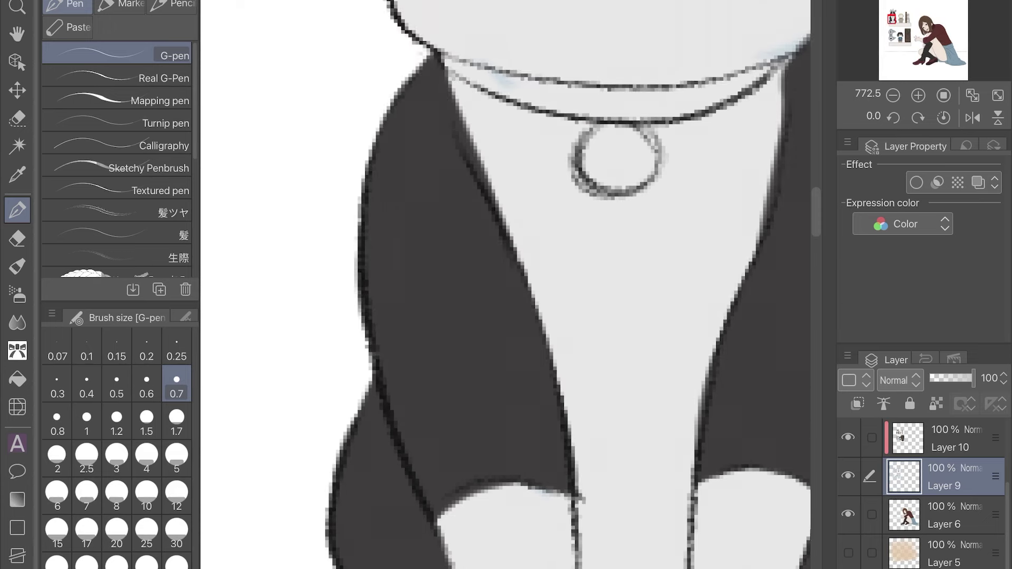
Choose a dark red and paint the animal figure's collar on Layer 10
scroll(493, 219, "down", 3)
scroll(585, 276, "up", 3)
left_click(442, 400)
key("Return")
left_click(949, 438)
mouse_move(287, 295)
left_mouse_down()
mouse_move(503, 343)
mouse_move(575, 338)
left_mouse_up()
scroll(506, 284, "down", 3)
key("Return")
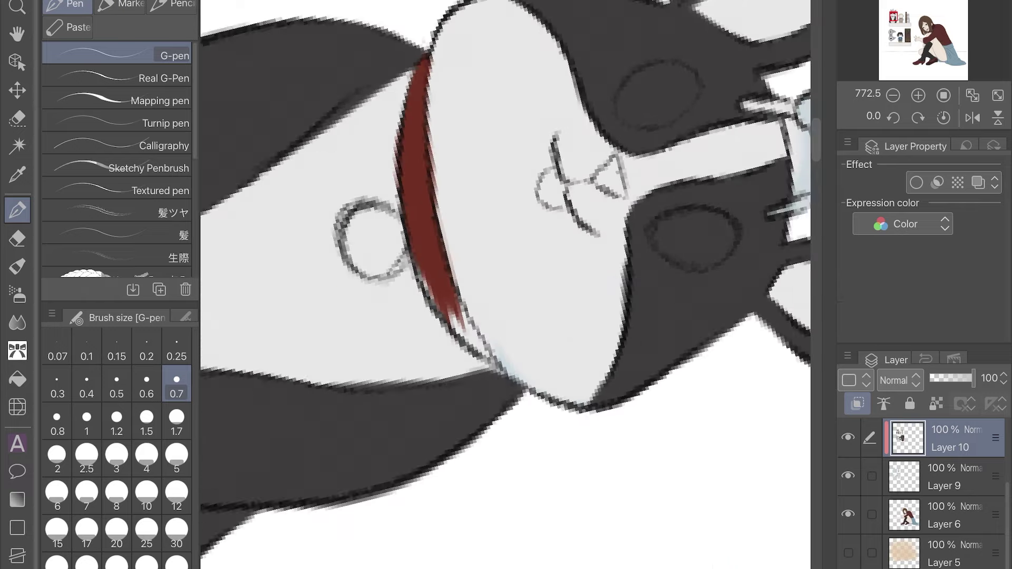
Choose the yellow F1CE23 and colour the round tag hanging from the collar
scroll(585, 338, "down", 1)
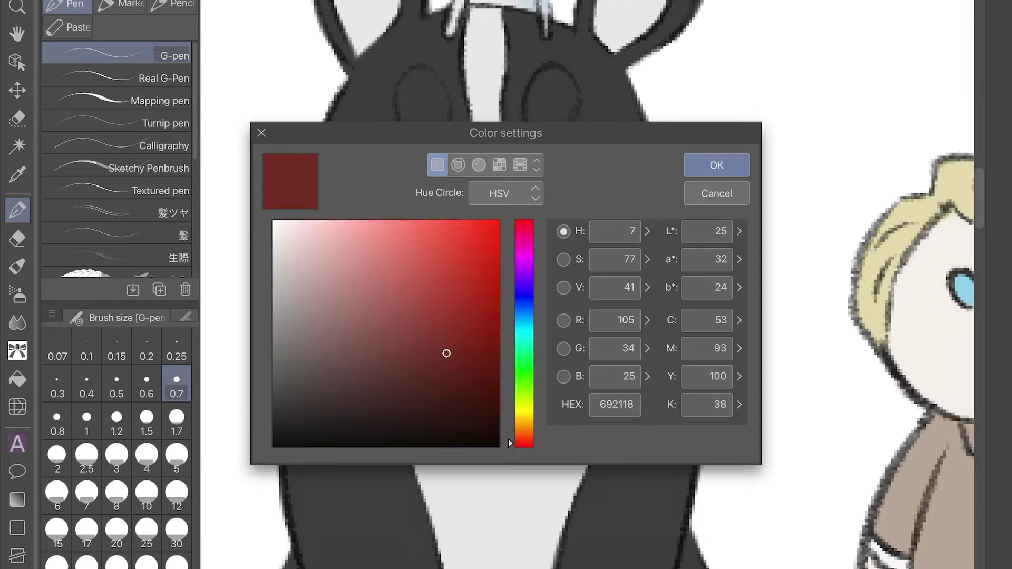
left_click_drag(508, 439, 509, 409)
key("Return")
left_click(488, 373)
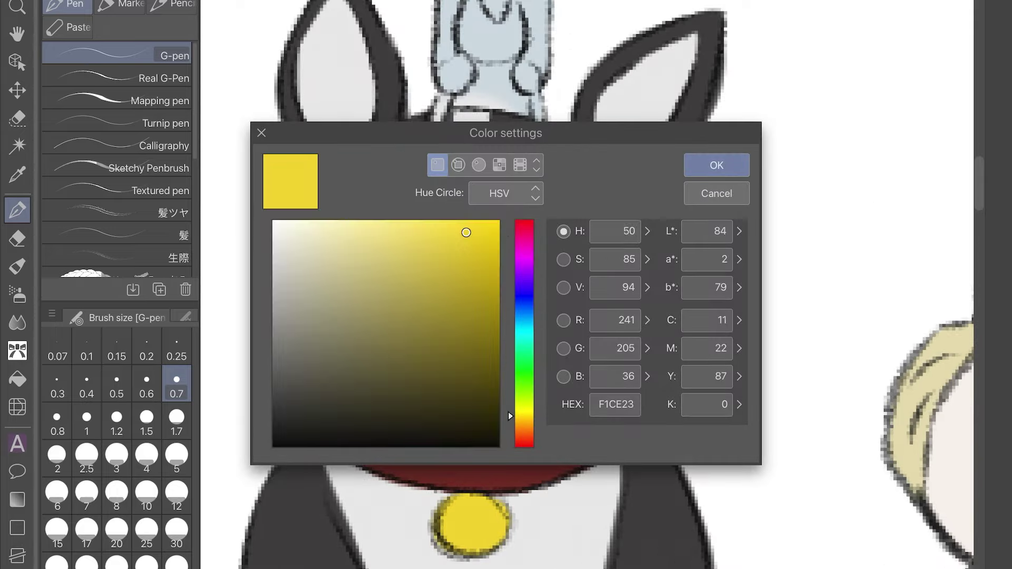
Choose a pink and colour the animal figure's tongue
mouse_move(509, 412)
left_mouse_down()
mouse_move(508, 227)
mouse_move(509, 447)
left_mouse_up()
key("Return")
left_click(463, 335)
left_click(365, 244)
key("Return")
left_click(464, 340)
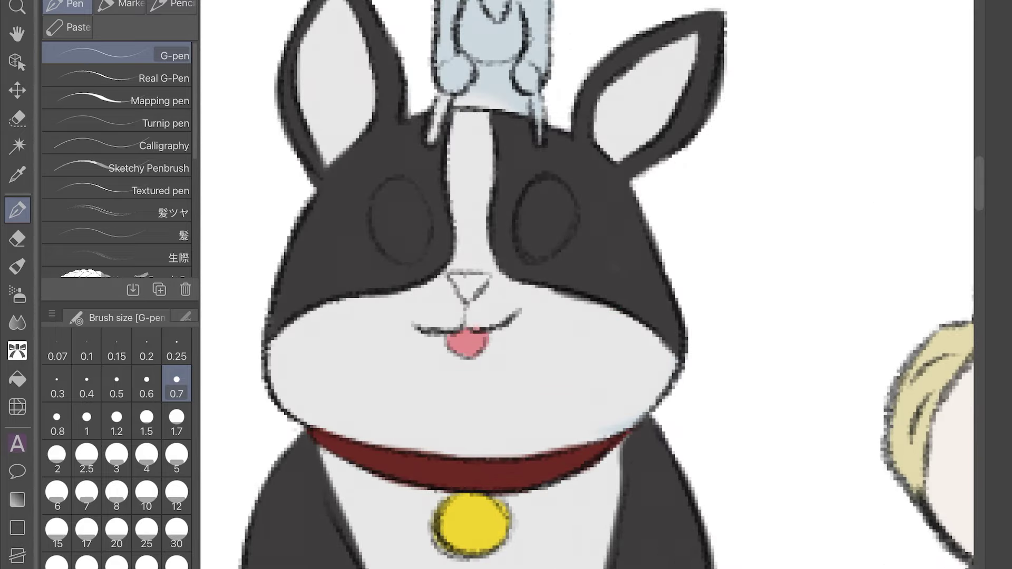
Fill the animal figure's nose with dark grey and both eyes with black 000000
scroll(464, 369, "up", 5)
left_click(475, 343)
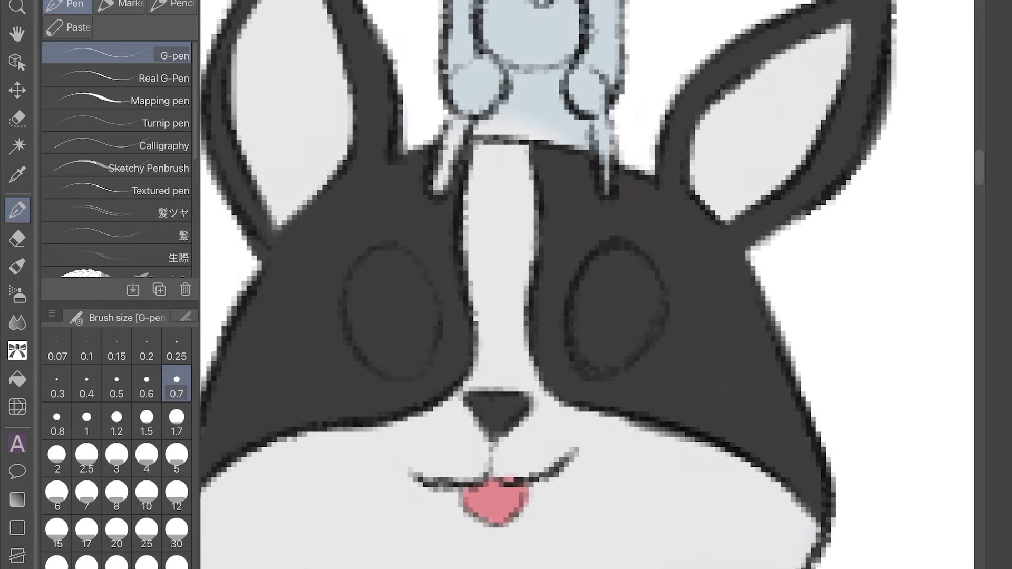
scroll(506, 285, "up", 2)
key("Return")
left_click(391, 311)
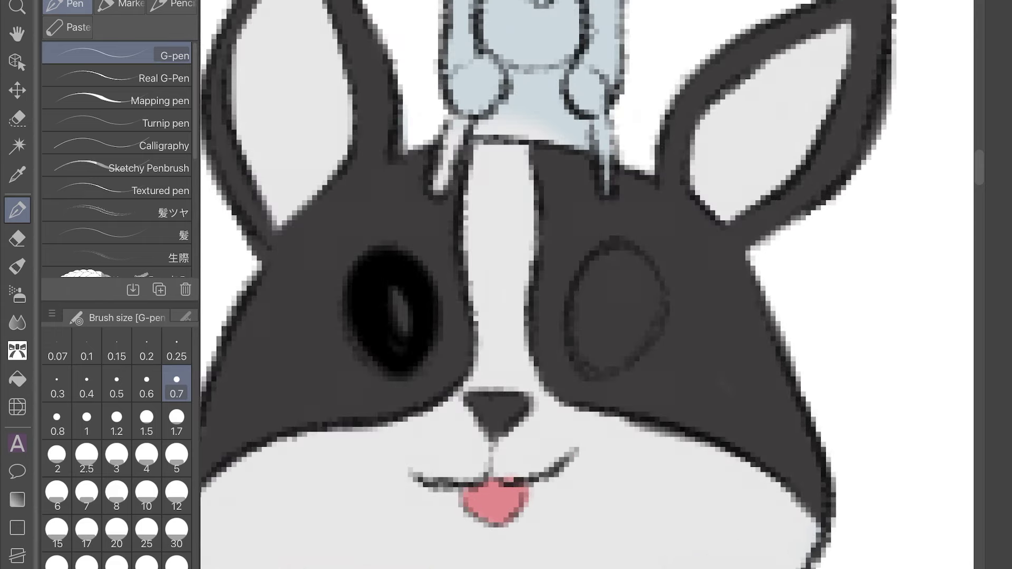
left_click(612, 311)
left_click(614, 311)
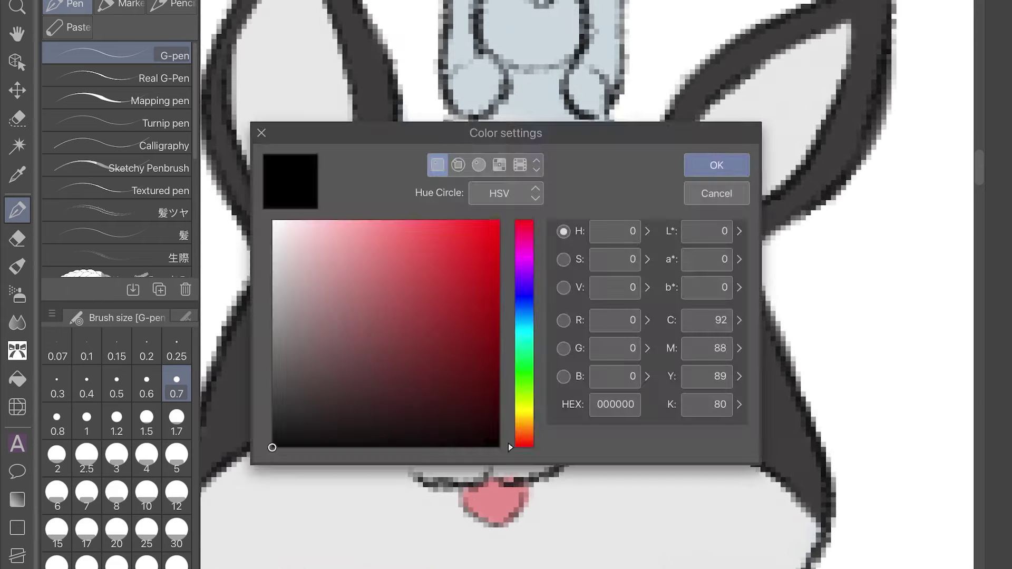
Paint a small white highlight in each of the animal figure's eyes on Layer 3
scroll(585, 285, "up", 2)
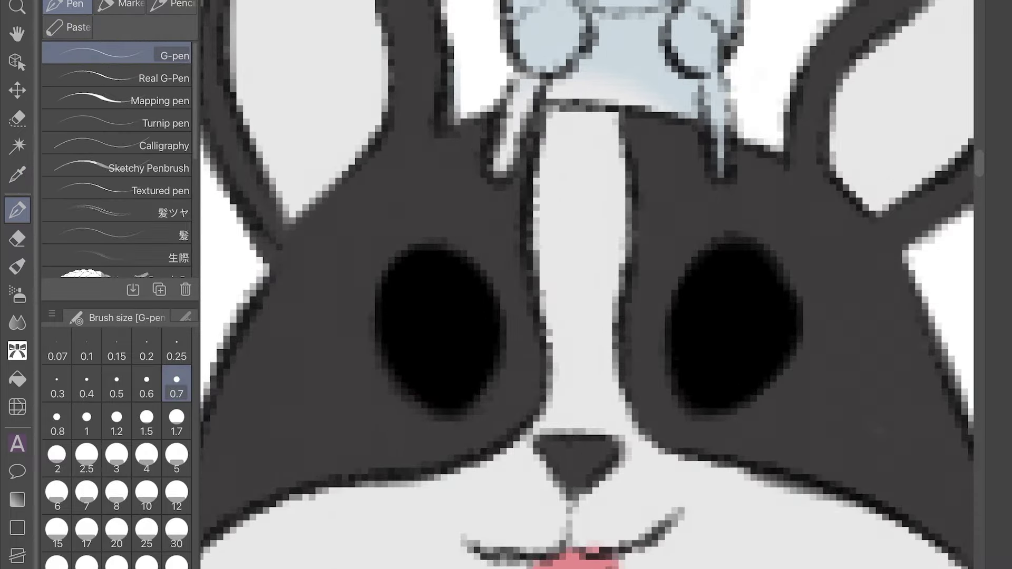
scroll(585, 284, "down", 3)
scroll(586, 284, "up", 2)
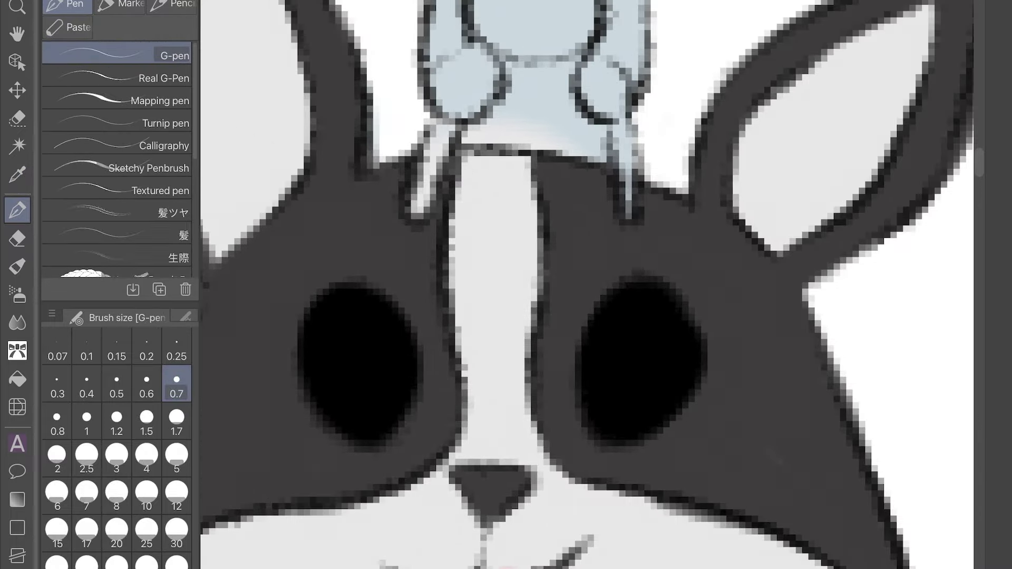
scroll(585, 285, "down", 2)
key("Tab")
scroll(505, 285, "down", 2)
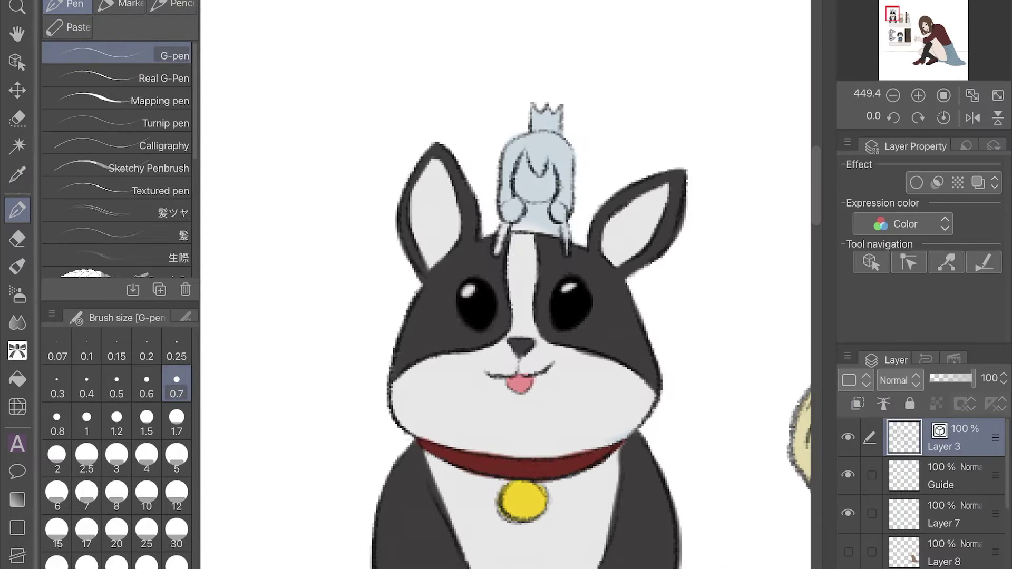
Choose a pale beige and colour the face and arms of the small doll on the animal figure's head on Layer 10
scroll(506, 284, "up", 3)
scroll(505, 285, "up", 2)
left_click(287, 249)
key("Return")
left_click_drag(433, 403, 405, 474)
Set the pen size to 0.4, choose a soft blonde and colour the small doll's hair
left_click(87, 385)
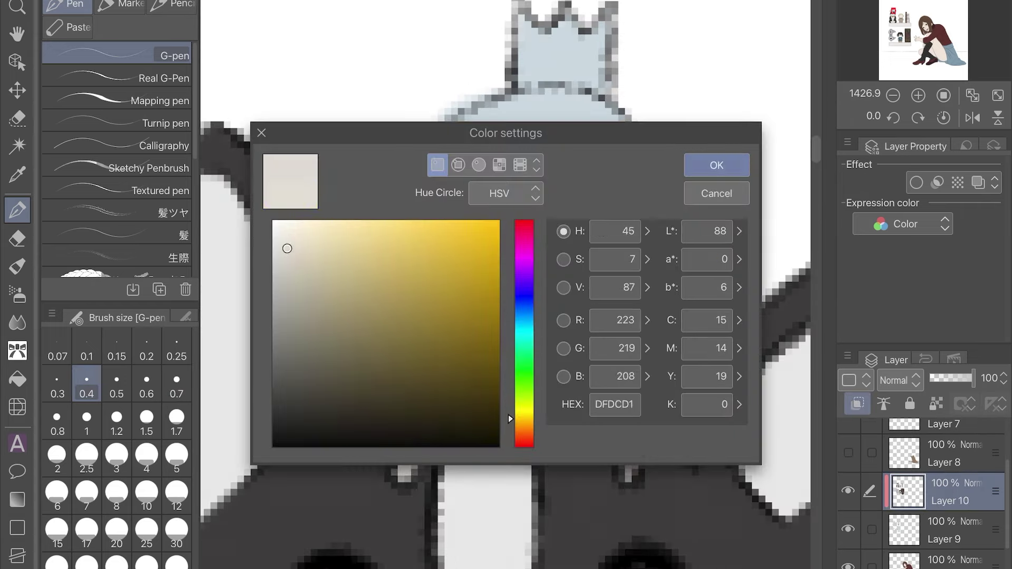
left_click(357, 248)
key("Return")
mouse_move(461, 132)
left_mouse_down()
mouse_move(422, 314)
mouse_move(520, 211)
left_mouse_up()
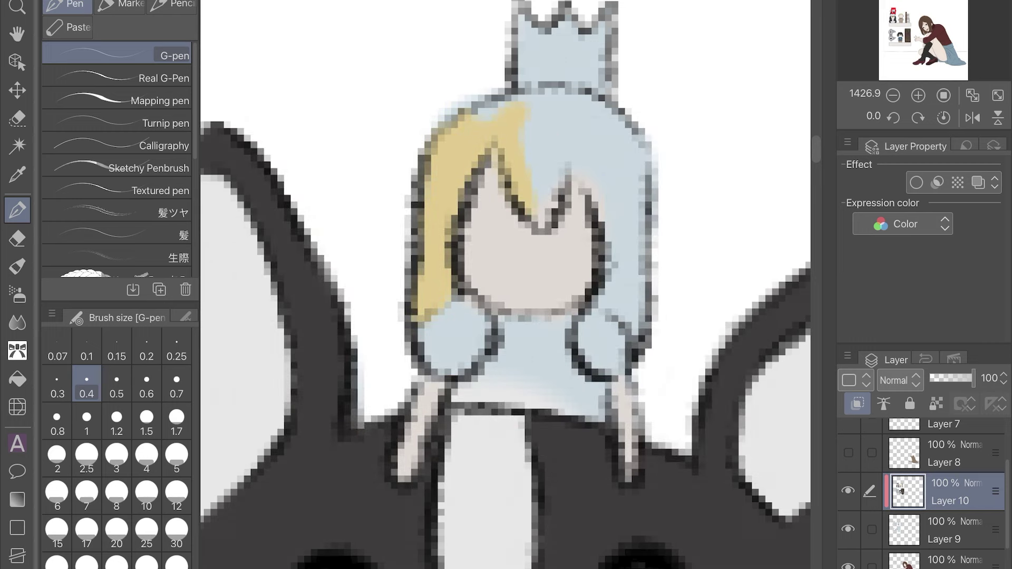
left_click_drag(543, 143, 606, 253)
left_click_drag(636, 148, 633, 329)
left_click_drag(514, 101, 624, 142)
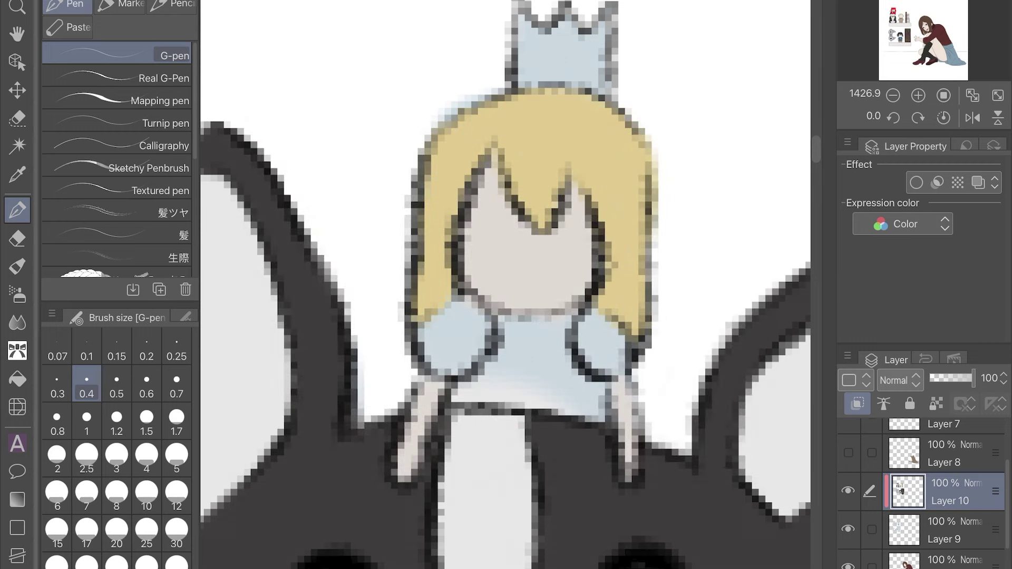
Choose a dark raspberry pink and colour both puffed sleeves of the small doll
key("Return")
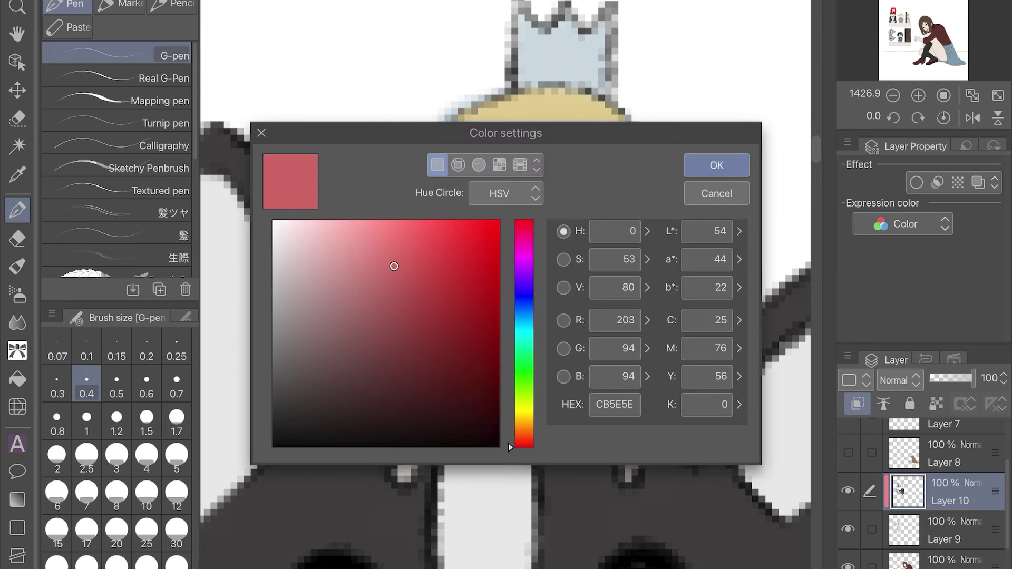
left_click(394, 266)
left_click(388, 238)
left_click(436, 306)
key("Return")
left_click_drag(453, 306, 456, 364)
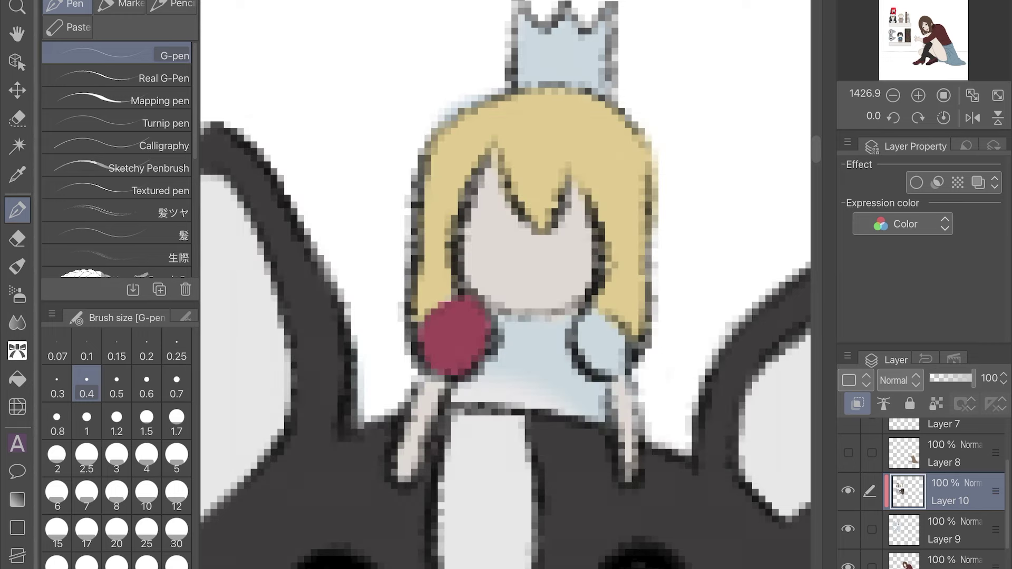
left_click_drag(601, 317, 604, 369)
Choose a lighter pink and fill the small doll's dress between the sleeves
left_click(371, 266)
key("Return")
left_click_drag(506, 316, 507, 369)
left_click_drag(459, 337, 506, 406)
left_click_drag(474, 390, 607, 422)
mouse_move(543, 327)
left_mouse_down()
mouse_move(591, 390)
mouse_move(533, 380)
left_mouse_up()
Colour the small doll's crown golden yellow and merge Layer 10 down into Layer 9
scroll(506, 285, "down", 3)
scroll(507, 285, "up", 3)
left_click(442, 237)
key("Return")
left_click_drag(483, 224, 553, 256)
left_click_drag(477, 260, 556, 282)
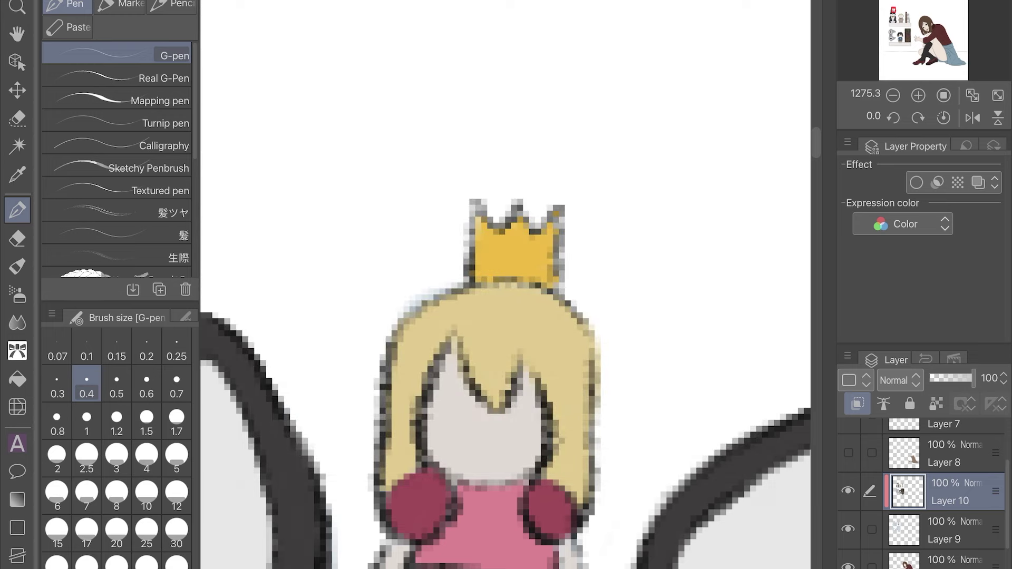
key("ctrl+e")
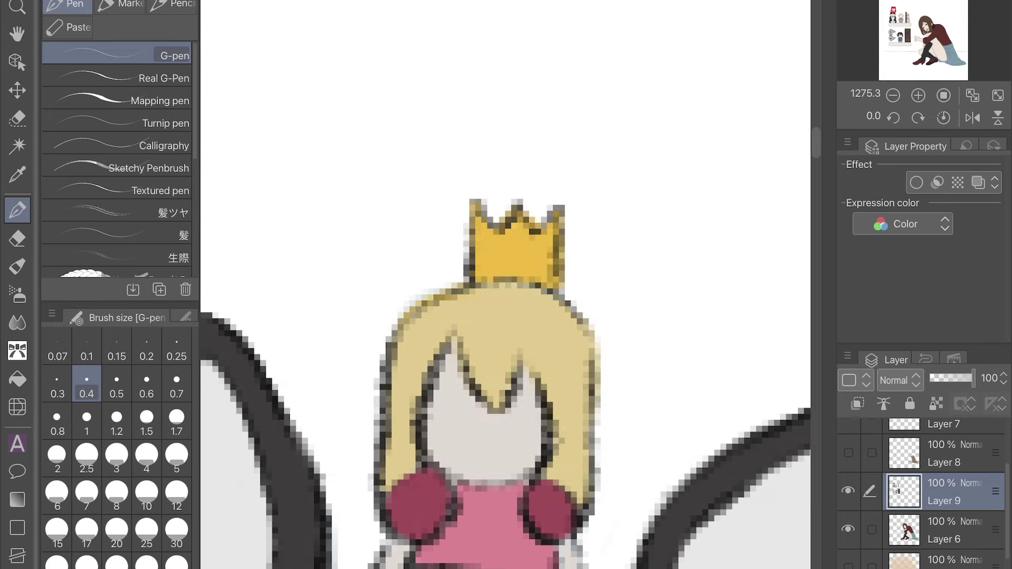
Draw thin light reflections around the edges of both of the animal figure's eyes on Layer 3
scroll(506, 285, "down", 3)
scroll(506, 285, "up", 3)
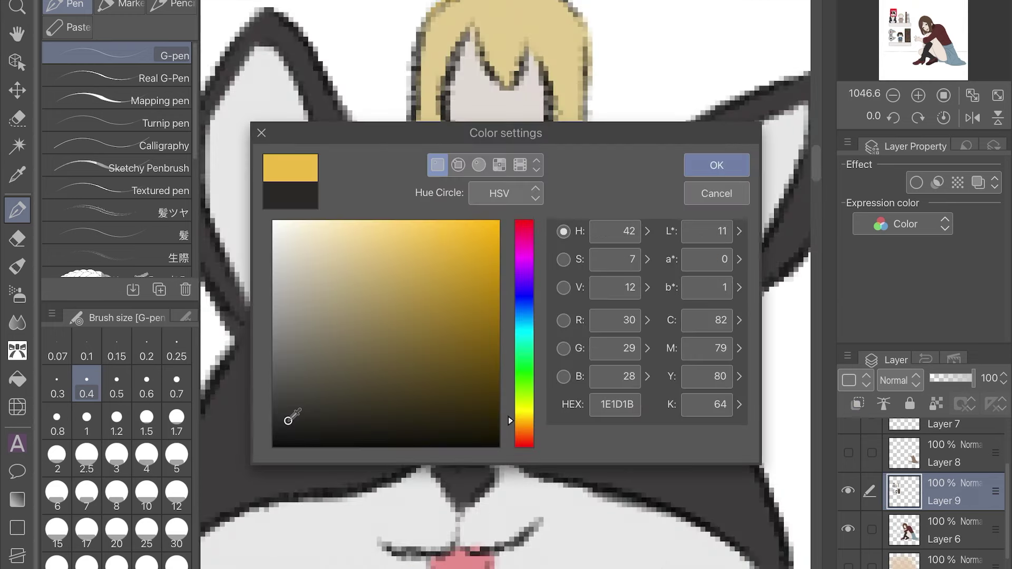
key("Return")
left_click(944, 438)
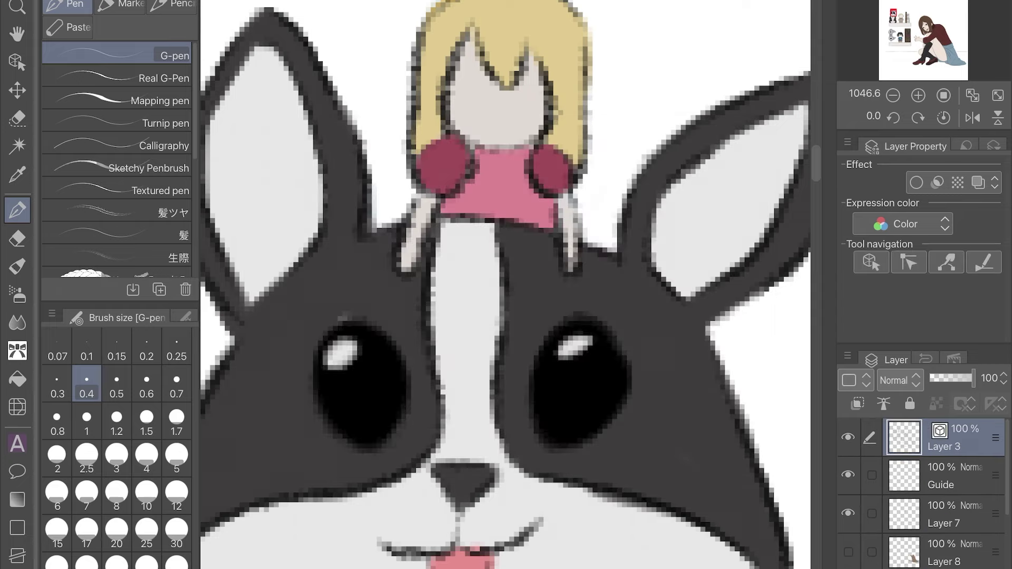
left_click_drag(337, 340, 322, 454)
left_click_drag(559, 317, 535, 377)
left_click_drag(532, 380, 559, 450)
scroll(506, 285, "down", 3)
scroll(506, 285, "up", 3)
left_click_drag(369, 351, 392, 429)
scroll(506, 285, "down", 3)
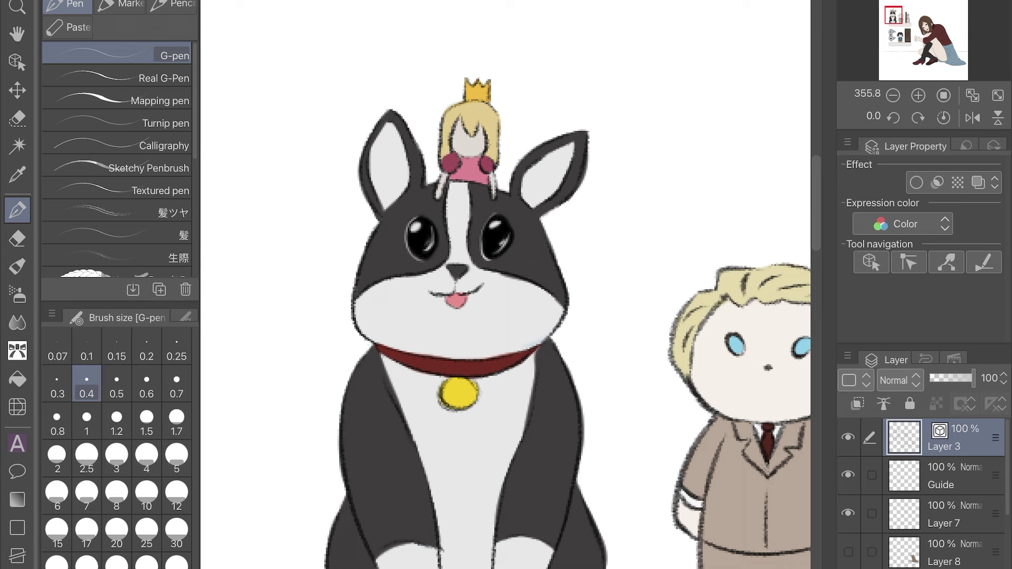
Draw a spiral on the yellow collar tag and fine fur lines across the animal figure's chest
scroll(506, 284, "up", 2)
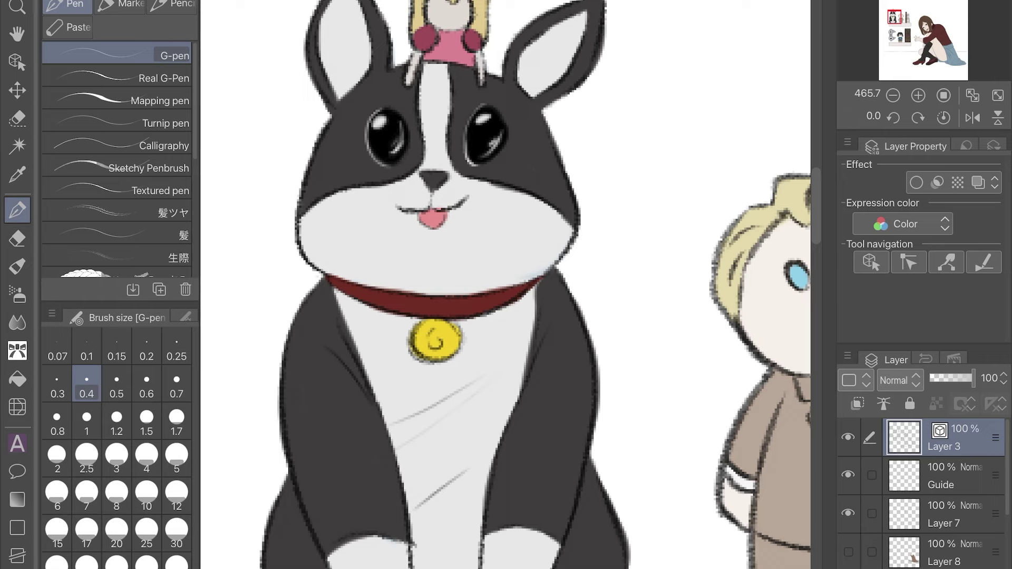
scroll(506, 285, "down", 5)
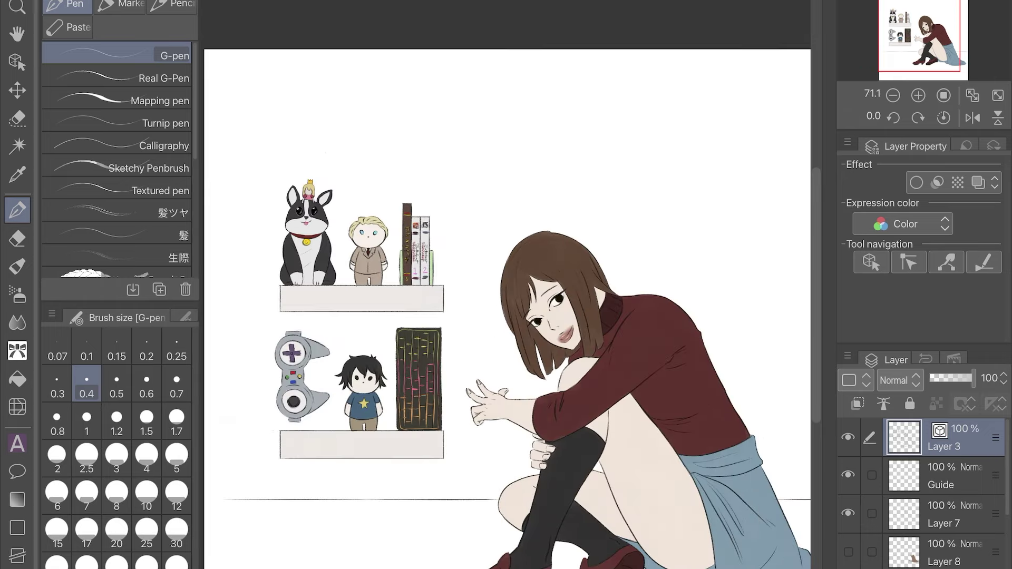
Prepare a clipped layer in Add (Glow) blending mode for the highlights on the woman's hair
scroll(506, 285, "up", 2)
key("alt+]")
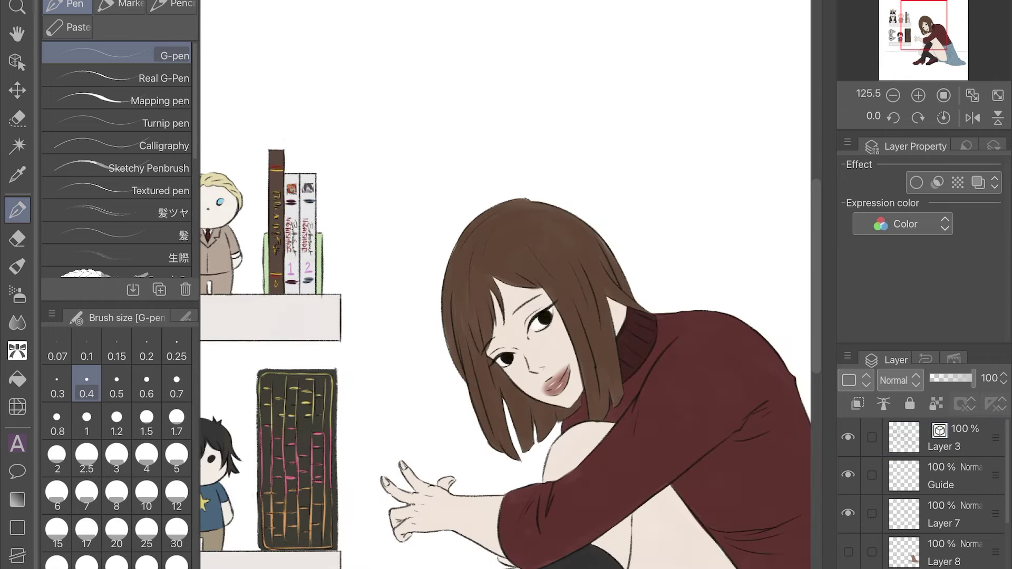
scroll(506, 317, "up", 3)
key("i")
key("b")
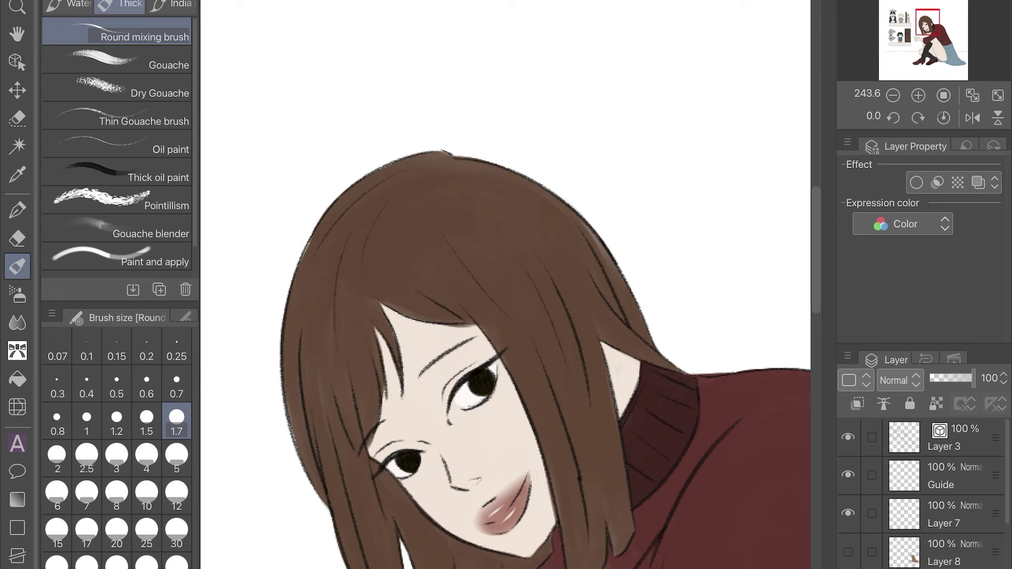
left_click(896, 380)
left_click(892, 138)
Paint textured highlights across the woman's crown, fringe and side strands with the Gouache brush at size 1.7
left_click(116, 59)
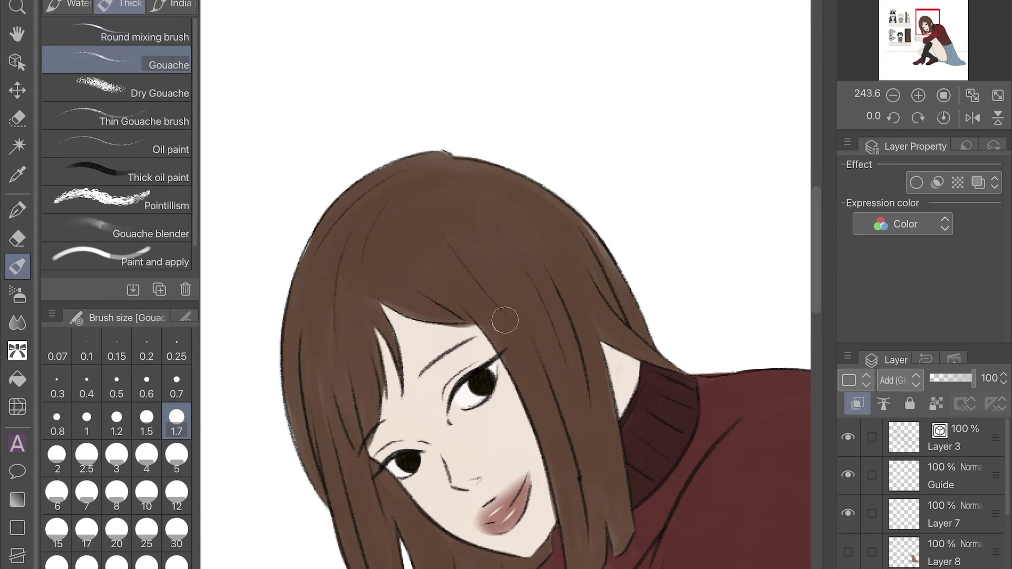
left_click_drag(578, 208, 522, 253)
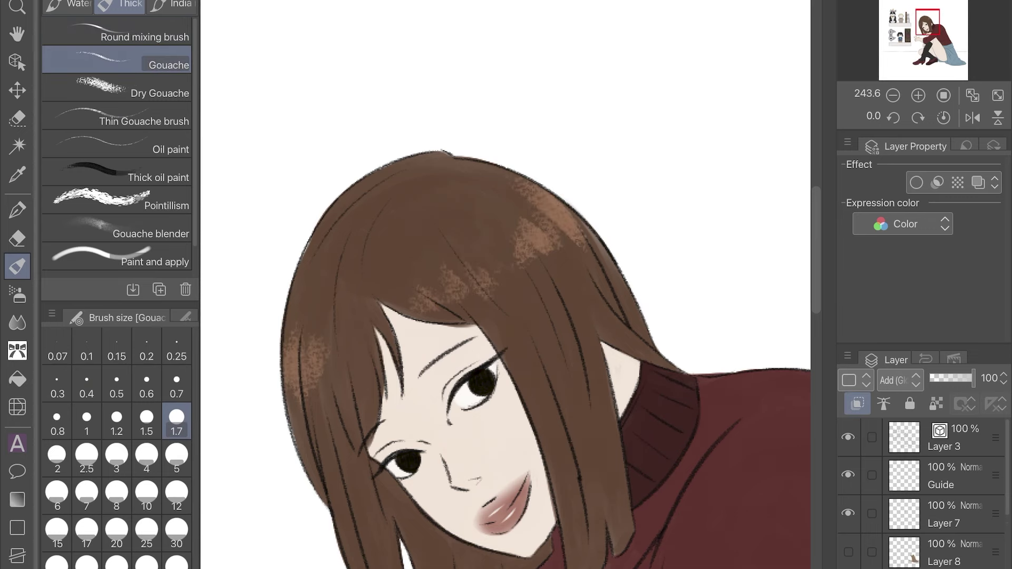
scroll(506, 295, "down", 5)
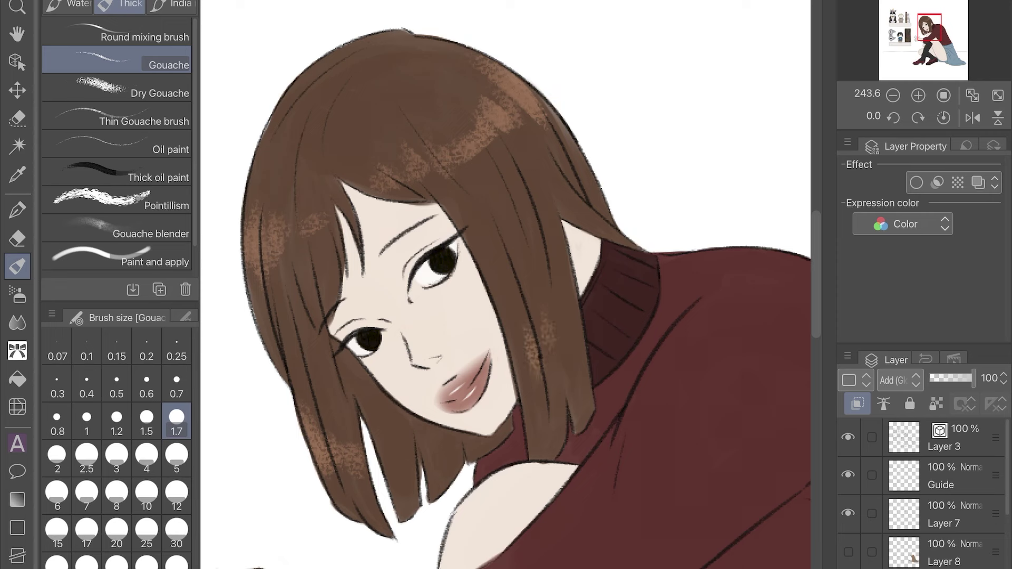
Smudge the highlights on the woman's crown and fringe along the hair direction with Finger tip at size 1.7
key("b")
key("j")
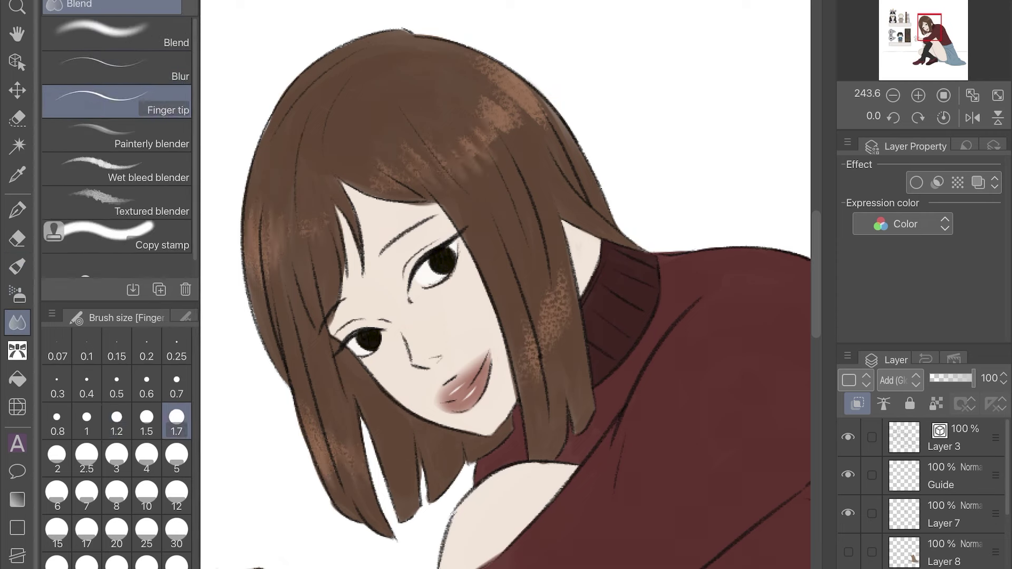
scroll(506, 285, "up", 5)
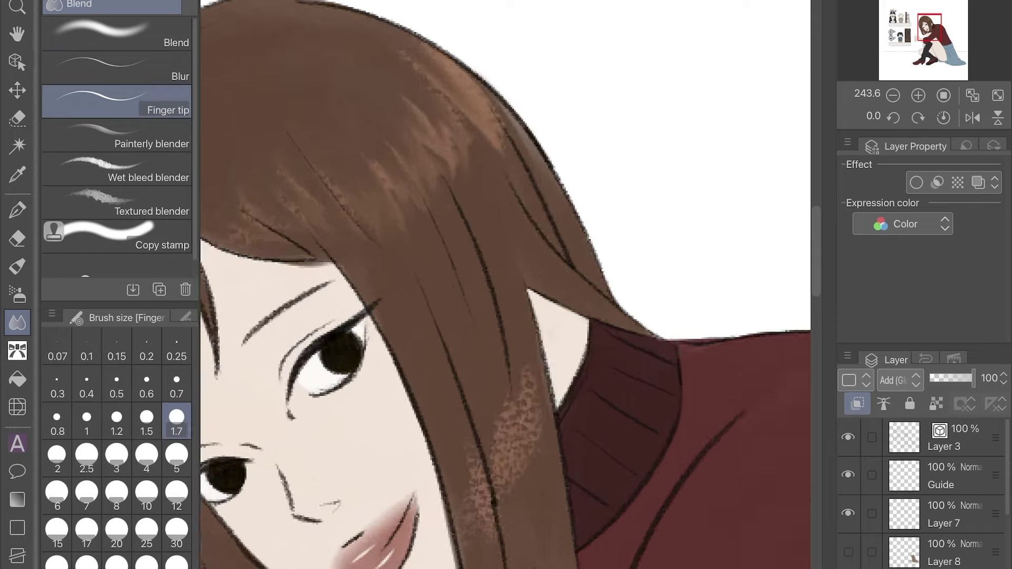
Set Finger tip to size 2.5 and blend the remaining hair highlights down the side strands
left_click(116, 67)
left_click(116, 101)
left_click(86, 455)
mouse_move(497, 305)
left_mouse_down()
mouse_move(458, 158)
mouse_move(514, 253)
left_mouse_up()
scroll(506, 285, "down", 3)
scroll(505, 285, "down", 2)
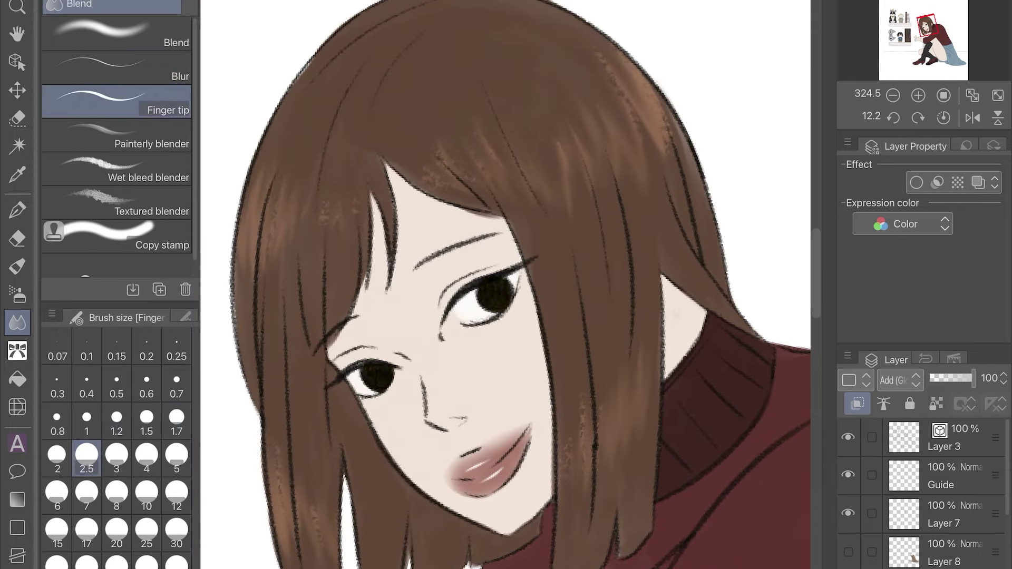
scroll(507, 285, "down", 3)
scroll(506, 284, "up", 2)
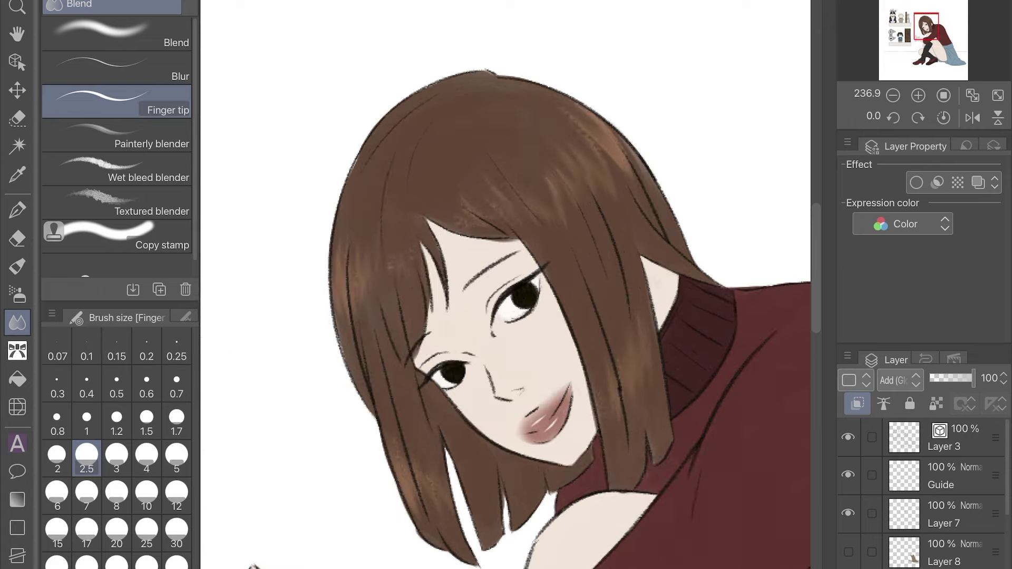
Strengthen the hair highlights with brighter fine strands, set the drawing colour to white FFFFFF and select Layer 3
key("Escape")
scroll(506, 285, "down", 2)
scroll(506, 285, "up", 3)
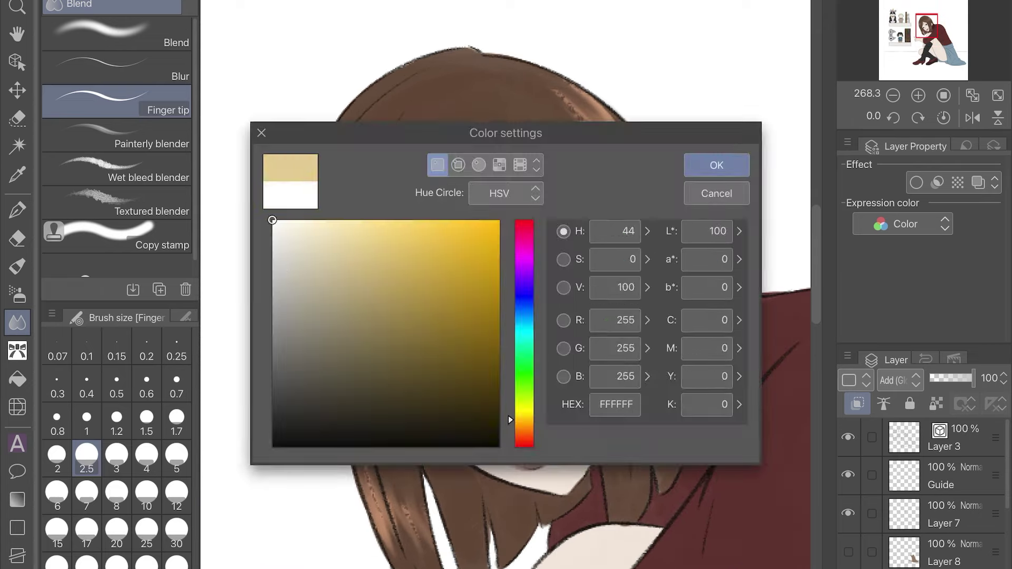
left_click(86, 417)
key("alt+bracketleft")
scroll(506, 285, "down", 2)
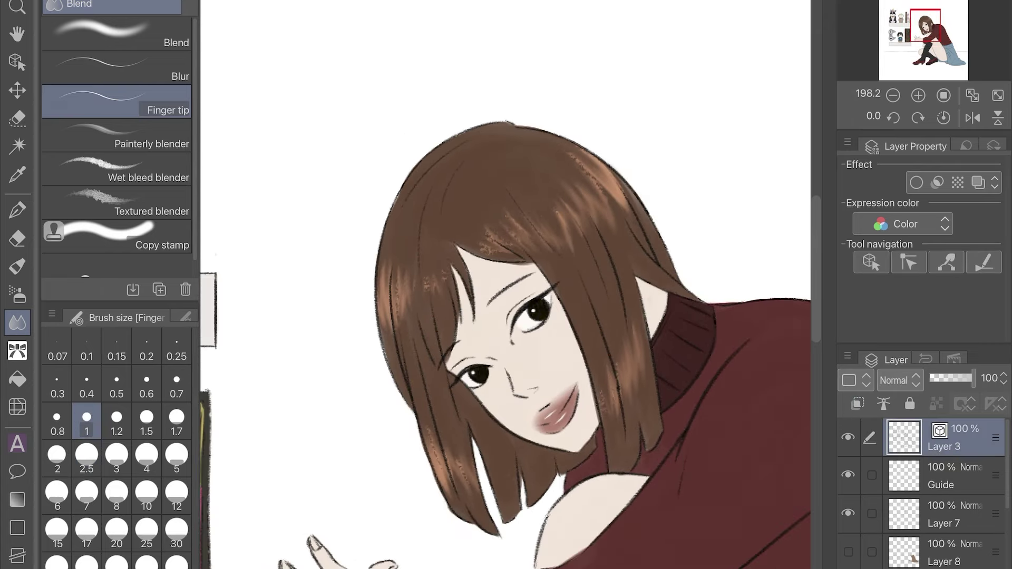
Try drawing thin white lengthwise stripes down the woman's front sock on Layer 3
scroll(506, 285, "down", 3)
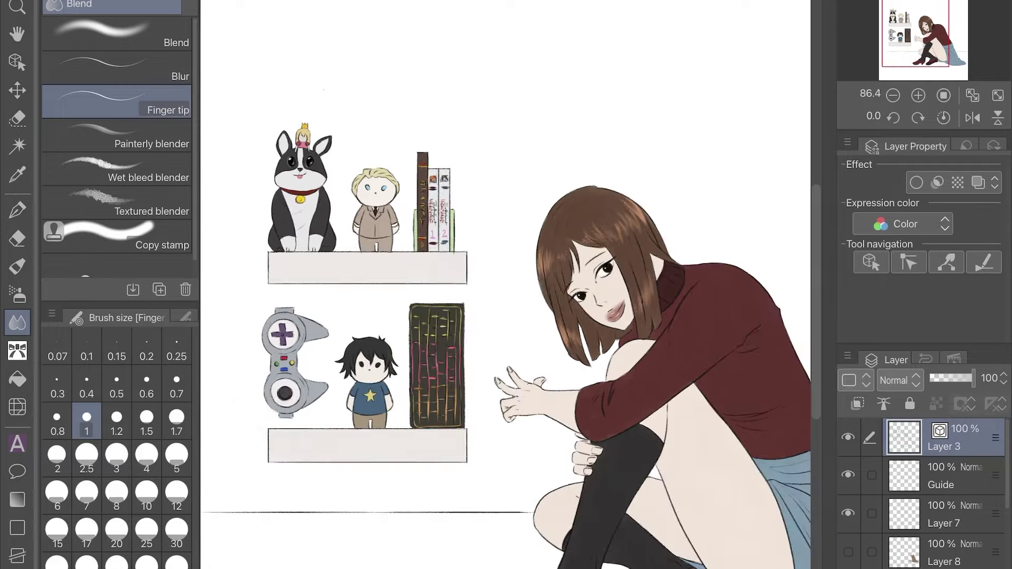
scroll(506, 285, "up", 3)
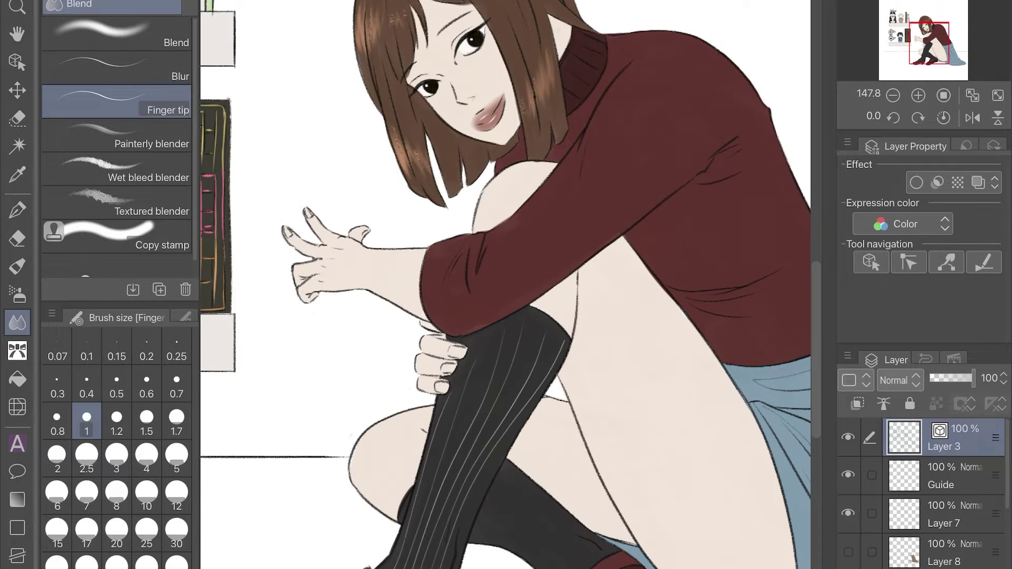
scroll(506, 285, "down", 3)
scroll(506, 285, "up", 3)
left_click_drag(501, 317, 422, 528)
left_click_drag(559, 295, 453, 527)
scroll(506, 285, "down", 1)
Create a new layer above Layer 3 for the sock stripes and set its opacity to 55%
key("ctrl+shift+n")
left_click_drag(972, 378, 954, 378)
scroll(506, 285, "up", 3)
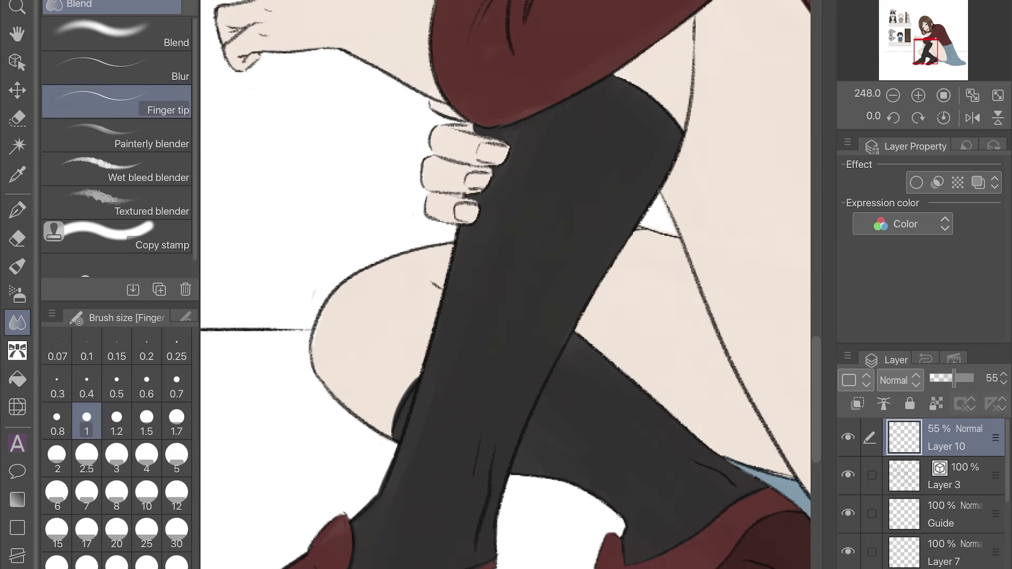
Draw thin white lengthwise stripes from the knee to the shoe on the front sock with the G-pen at size 0.4
key("p")
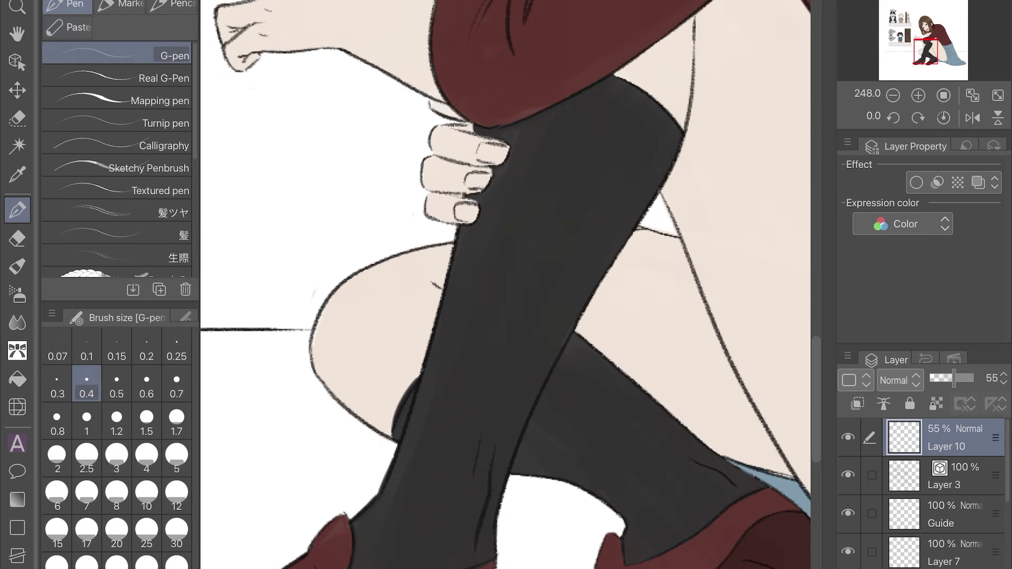
left_click_drag(559, 132, 440, 406)
left_click_drag(585, 121, 451, 474)
left_click_drag(654, 127, 528, 379)
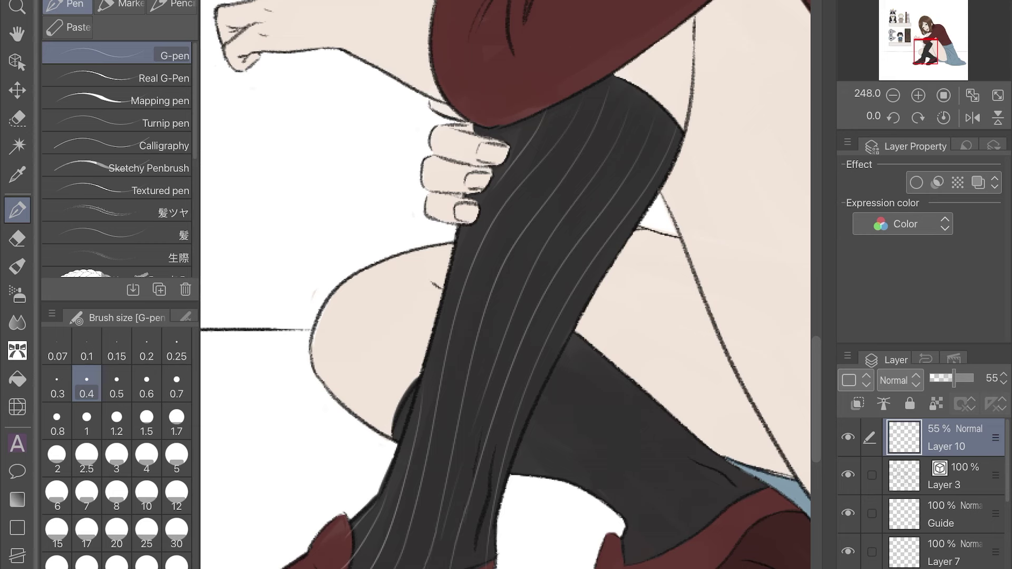
Redraw the stripe beside the front sock's ankle fold and erase its unwanted parts with the Hard eraser
left_click_drag(479, 417, 434, 568)
key("ctrl+z")
left_click_drag(484, 406, 433, 568)
key("e")
left_click_drag(463, 469, 435, 554)
left_click_drag(479, 423, 456, 491)
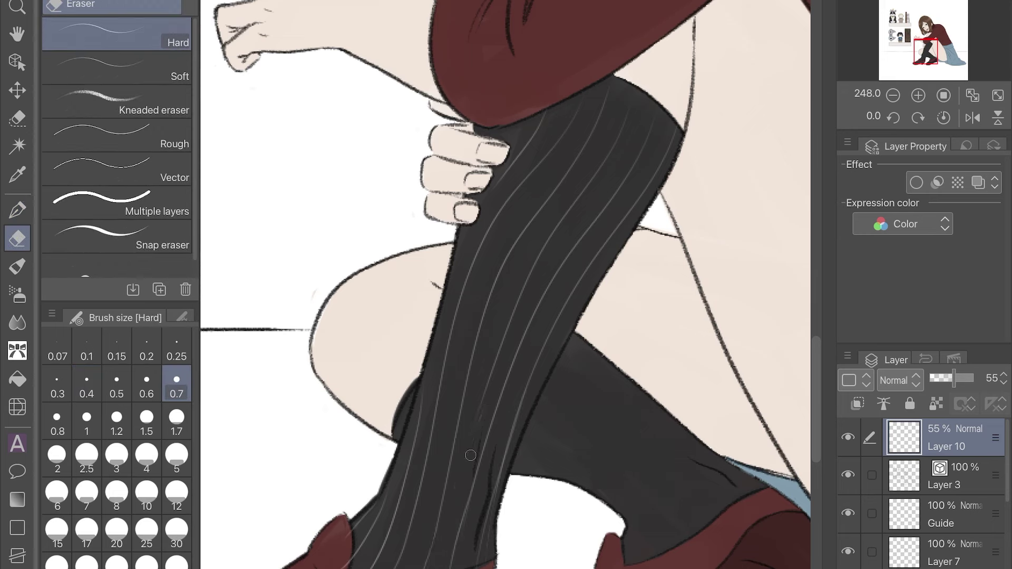
Complete the stripe at the front sock's ankle down to the shoe and erase the excess over the shoe edge
key("p")
scroll(505, 284, "up", 3)
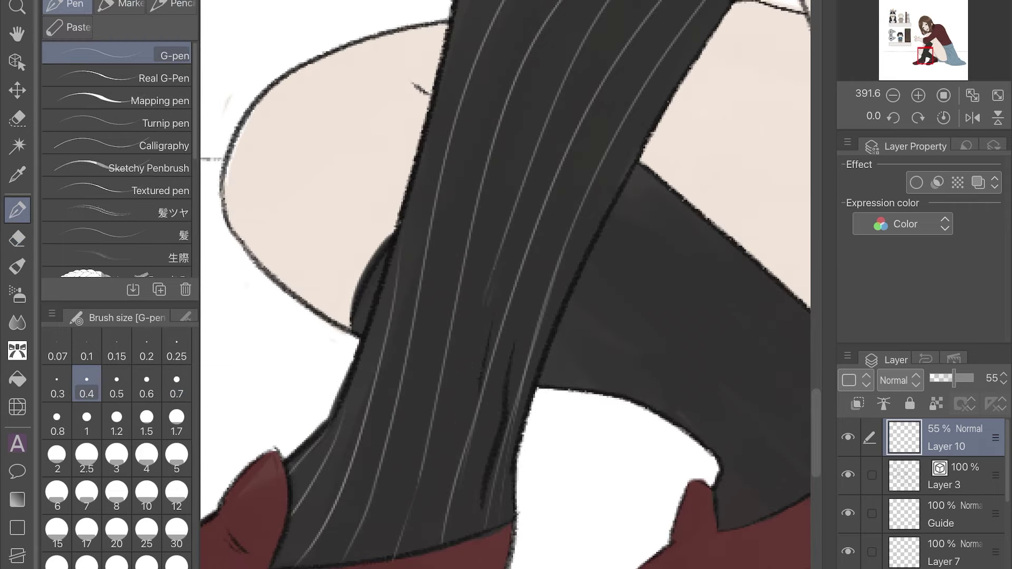
key("e")
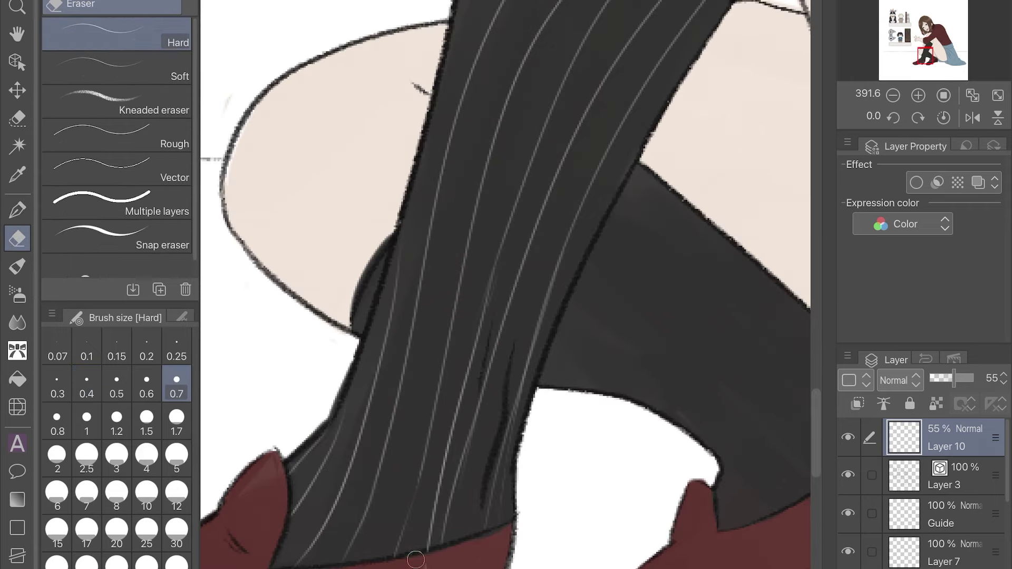
scroll(505, 285, "down", 3)
key("p")
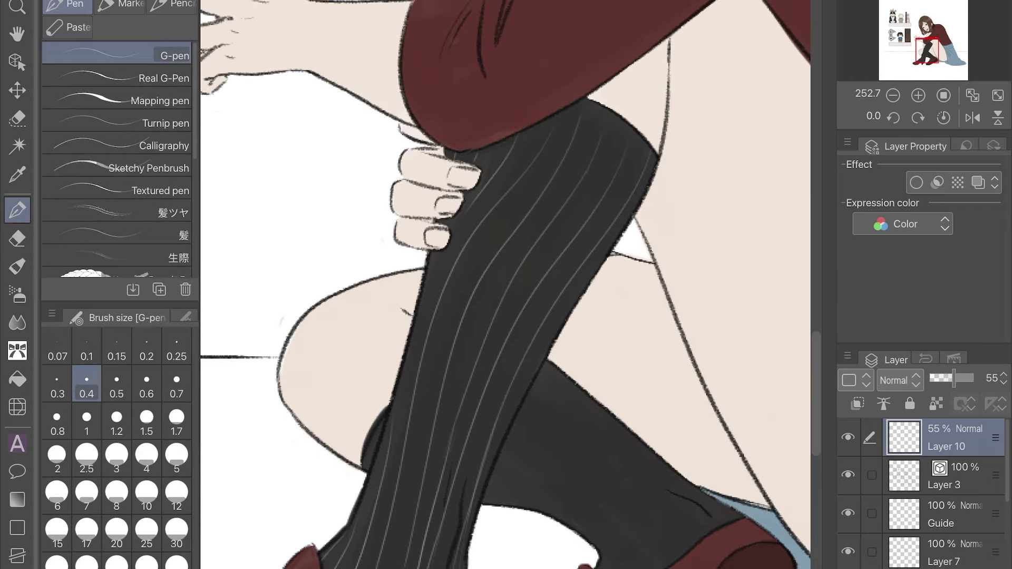
Lower the opacity of the sock stripe layer, Layer 10, to 23%
scroll(505, 285, "down", 2)
left_click_drag(955, 378, 940, 378)
scroll(505, 285, "up", 2)
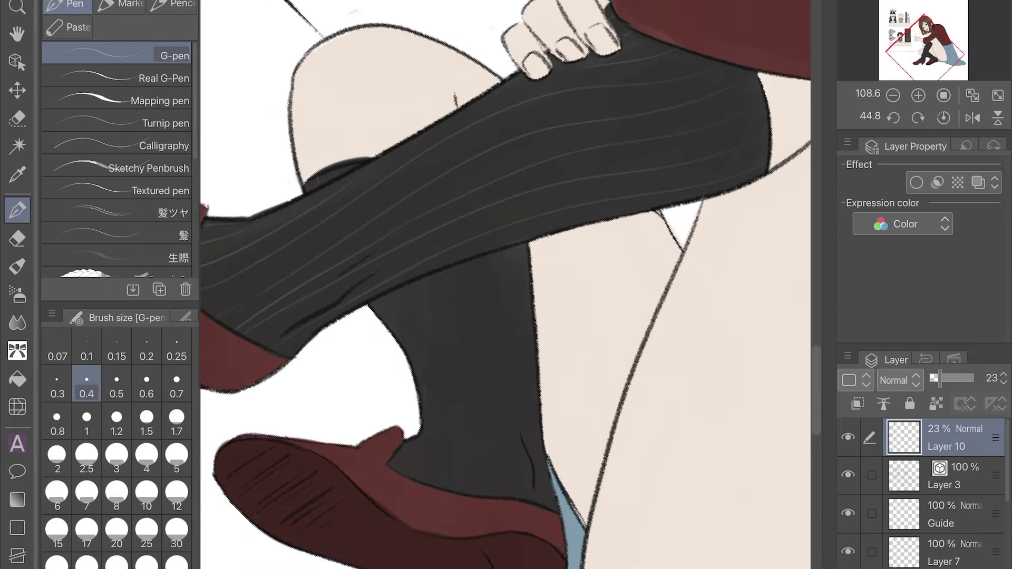
Draw thin lengthwise stripes on the rear sock down to the shoe with the G-pen at size 0.4, undoing misplaced strokes
left_click_drag(440, 296, 406, 415)
left_click_drag(434, 291, 451, 419)
key("ctrl+z")
left_click_drag(456, 279, 470, 417)
left_click_drag(481, 265, 493, 417)
mouse_move(506, 256)
left_mouse_down()
mouse_move(516, 397)
mouse_move(535, 415)
mouse_move(496, 494)
left_mouse_up()
left_click_drag(475, 430, 471, 492)
key("ctrl+z")
left_click_drag(420, 436, 395, 467)
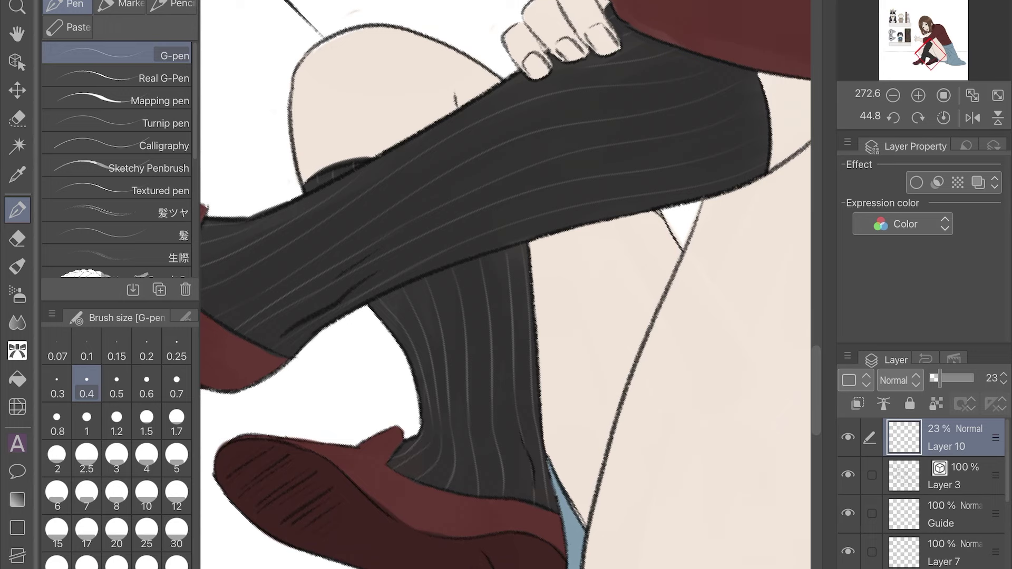
key("ctrl+0")
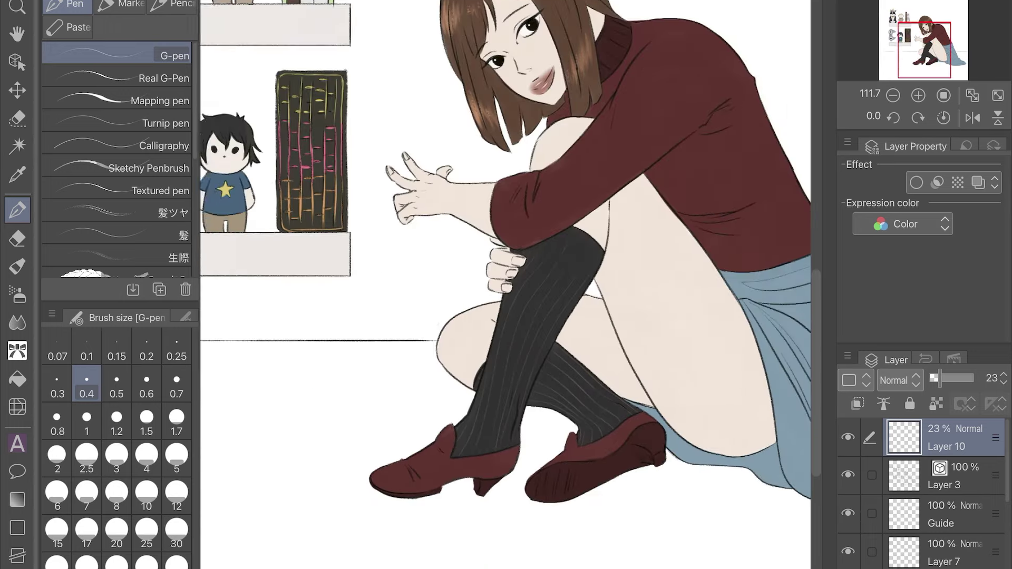
Show the Layer 5 backdrop and recolour it pale blue B6D9DE on a new clipped layer with the G-pen at size 30
scroll(506, 285, "down", 5)
scroll(923, 496, "down", 2)
left_click(848, 482)
scroll(575, 364, "up", 1)
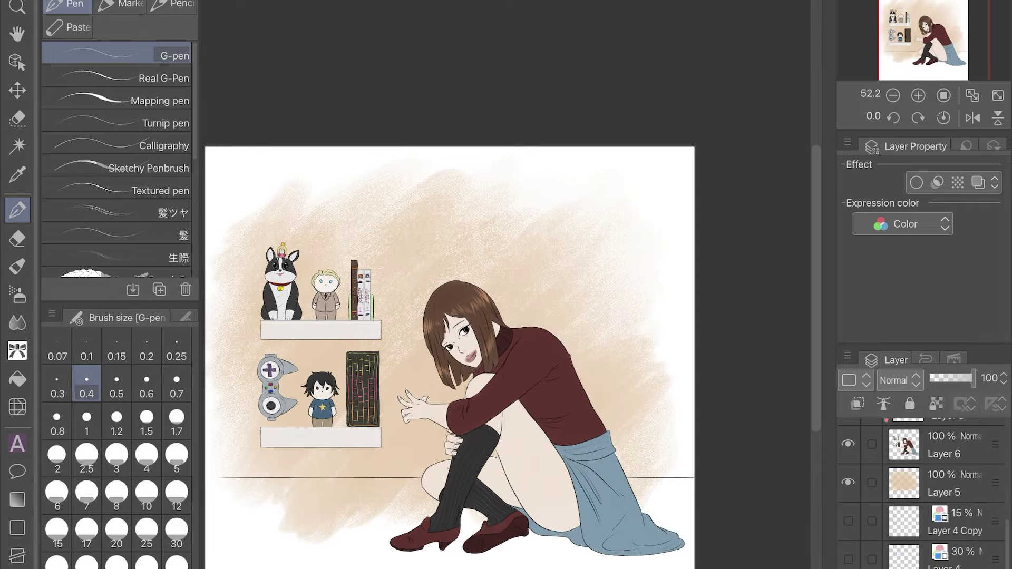
key("ctrl+shift+n")
left_click(858, 404)
left_click(524, 337)
left_click(311, 249)
left_click(714, 165)
left_click(176, 493)
left_click(176, 532)
mouse_move(317, 237)
left_mouse_down()
mouse_move(296, 369)
mouse_move(432, 464)
mouse_move(606, 400)
left_mouse_up()
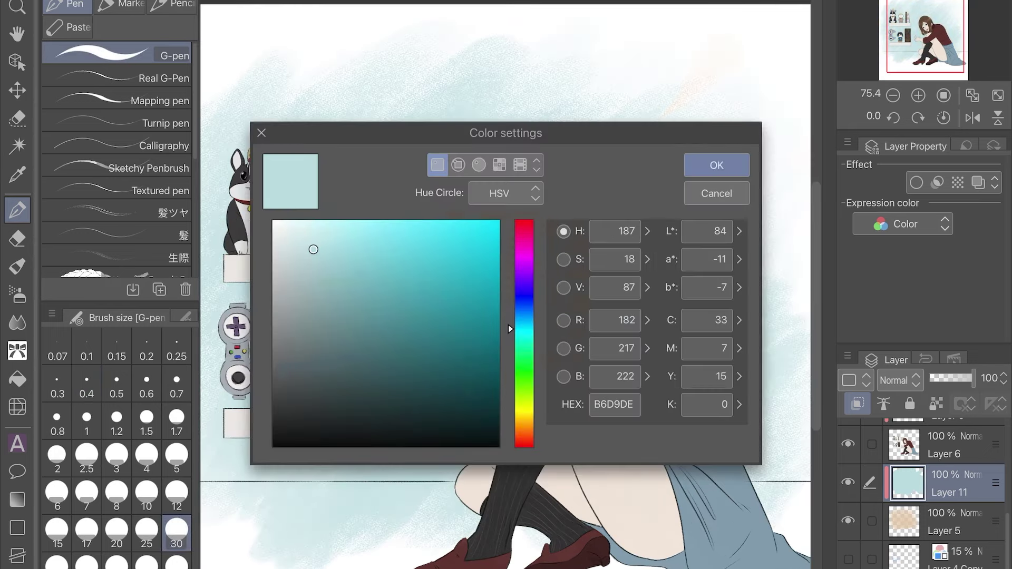
Choose a darker teal drawing colour and merge the pale blue layer down into Layer 5
left_click(332, 300)
left_click(714, 162)
scroll(453, 317, "down", 1)
left_click(17, 146)
left_click(369, 409)
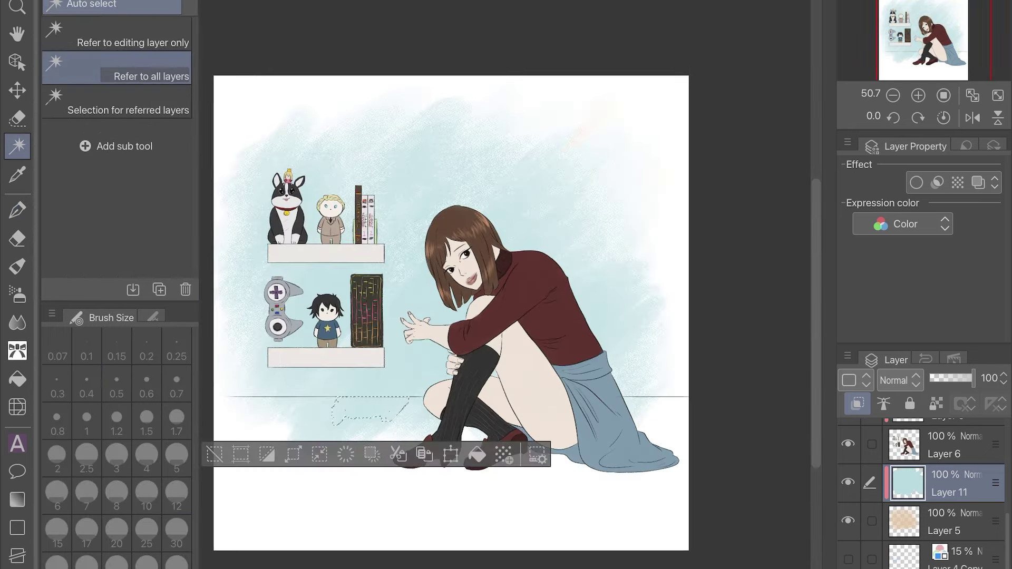
key("ctrl+d")
key("ctrl+e")
With Layer 5 hidden, draw a straight teal line along the floor edge on a new layer and select the floor area below it
left_click(848, 444)
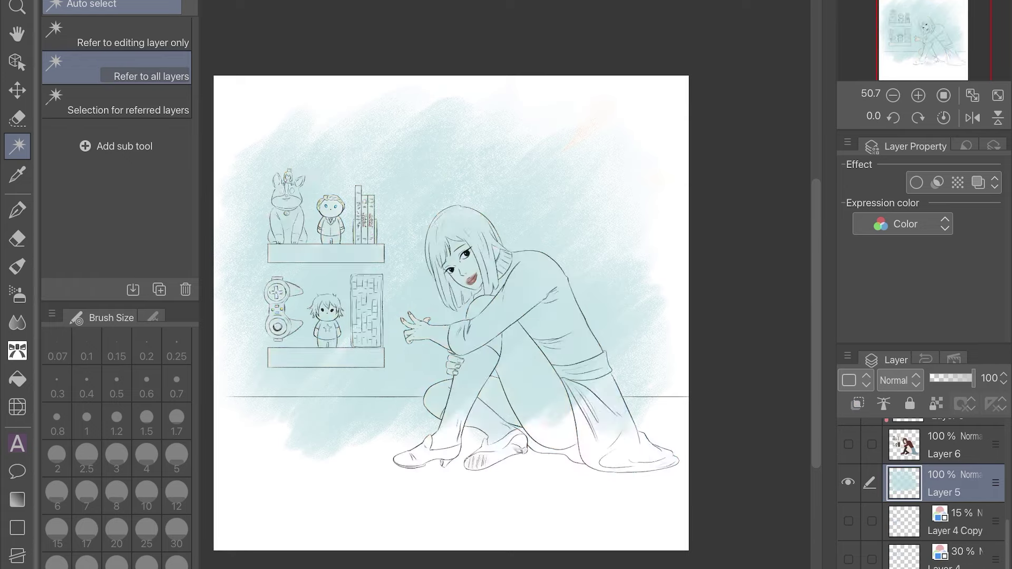
left_click(849, 444)
left_click(848, 483)
key("ctrl+z")
key("ctrl+z")
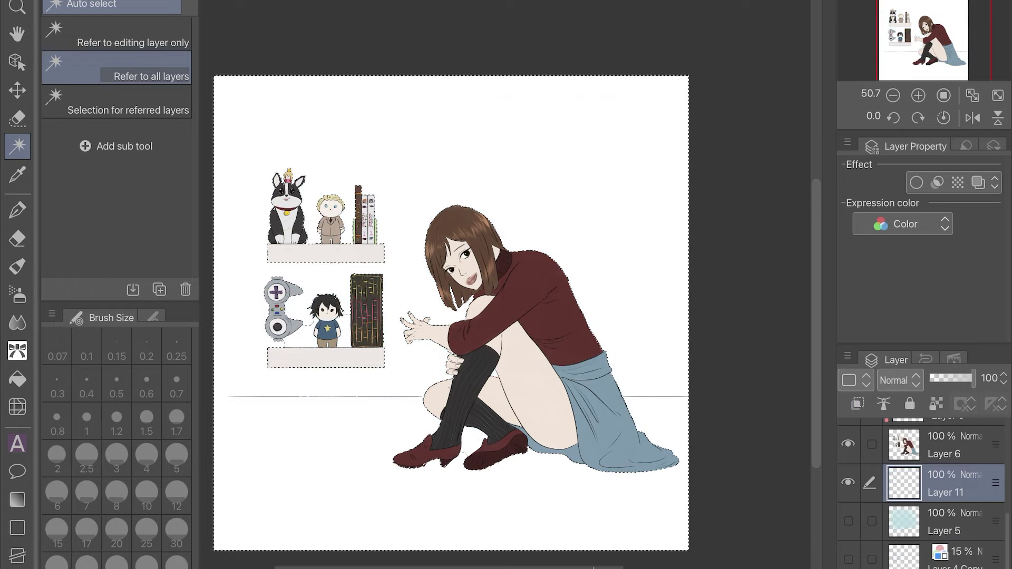
key("u")
mouse_move(235, 407)
left_mouse_down()
mouse_move(701, 420)
mouse_move(704, 399)
left_mouse_up()
key("w")
left_click(317, 474)
key("b")
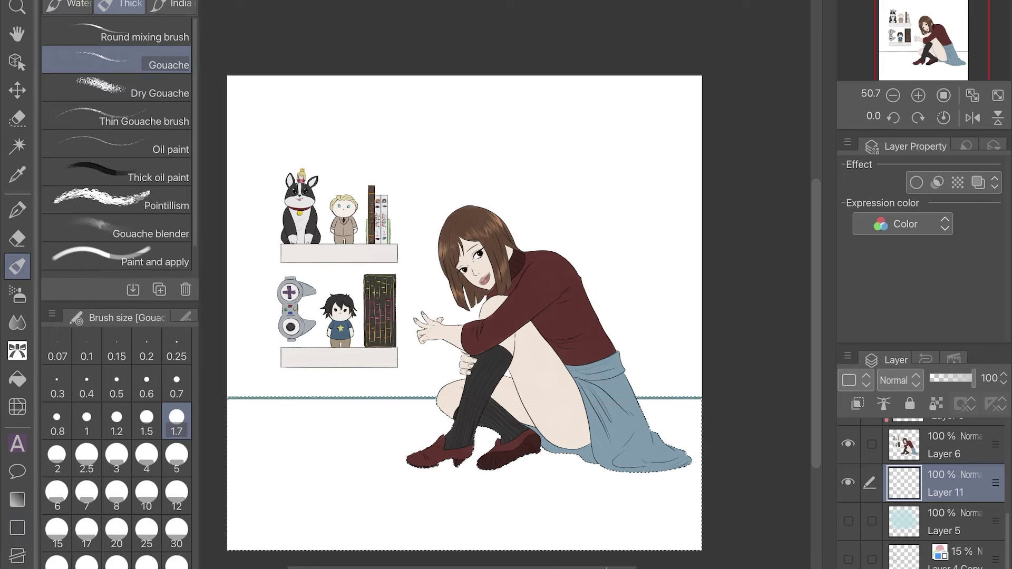
Paint the selected floor area teal with the Dry Gouache brush at size 30 and show the wall backdrop again
left_click(131, 87)
left_click(177, 496)
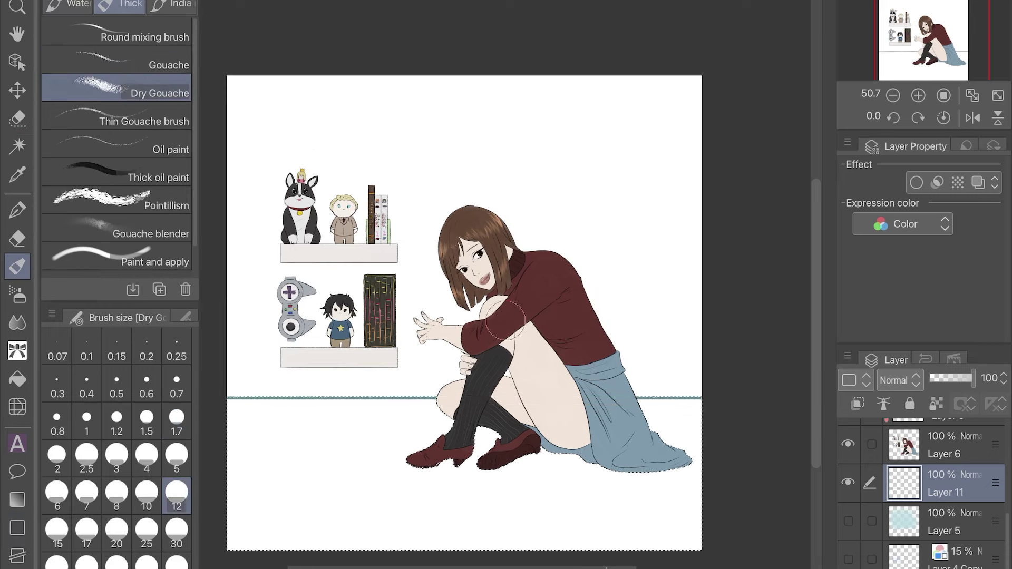
left_click_drag(438, 464, 374, 500)
key("ctrl+z")
left_click(177, 532)
key("ctrl+minus")
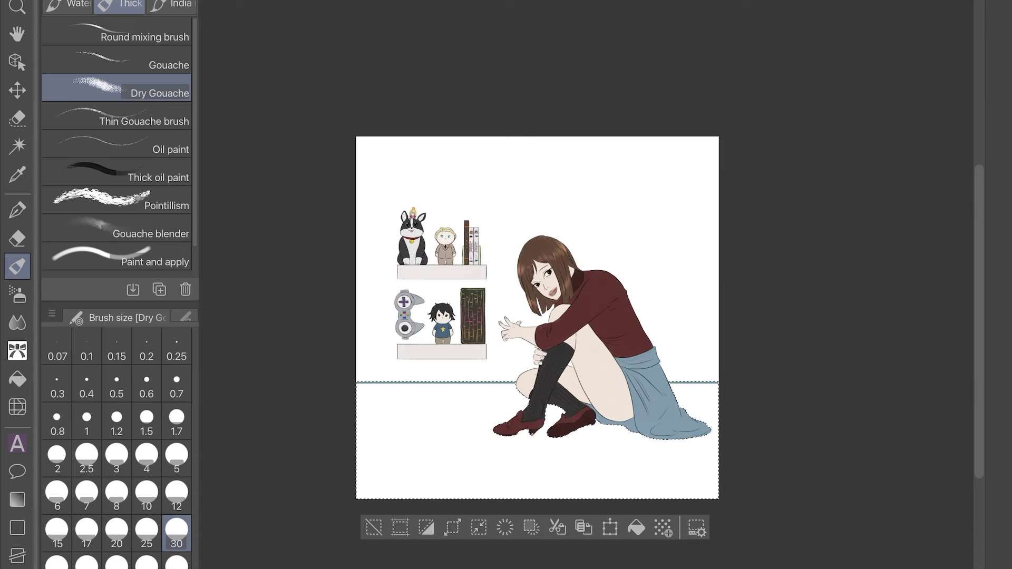
mouse_move(369, 475)
left_mouse_down()
mouse_move(501, 401)
mouse_move(379, 459)
mouse_move(606, 475)
mouse_move(712, 390)
left_mouse_up()
key("ctrl+plus")
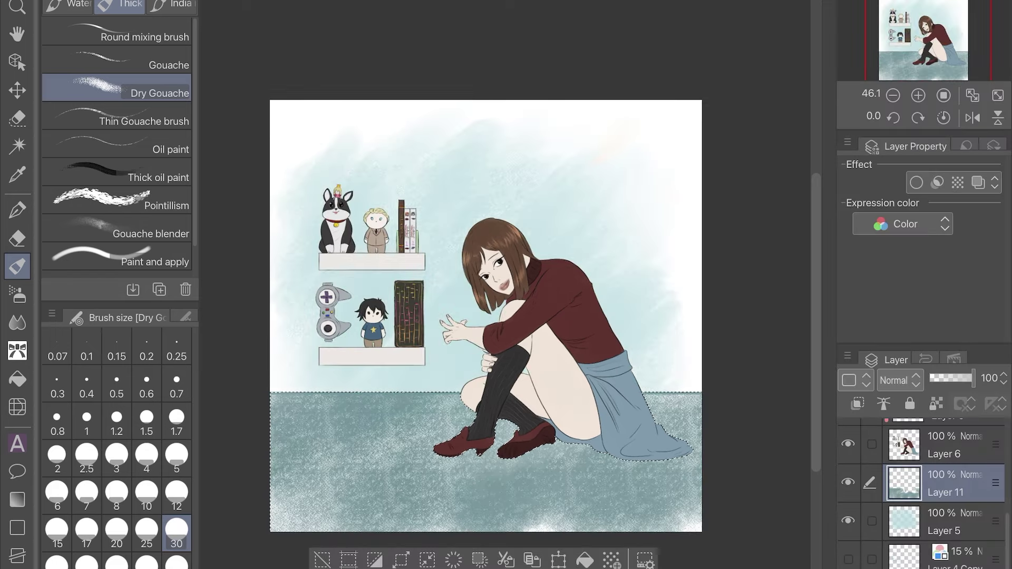
Deselect, merge the floor layer down into Layer 5, and fade the floor's outer edges with the Dry Gouache brush
key("ctrl+d")
key("ctrl+e")
mouse_move(279, 417)
left_mouse_down()
mouse_move(307, 513)
mouse_move(486, 492)
mouse_move(696, 506)
left_mouse_up()
mouse_move(686, 395)
left_mouse_down()
mouse_move(685, 458)
mouse_move(651, 506)
left_mouse_up()
Save the illustration
scroll(485, 316, "up", 3)
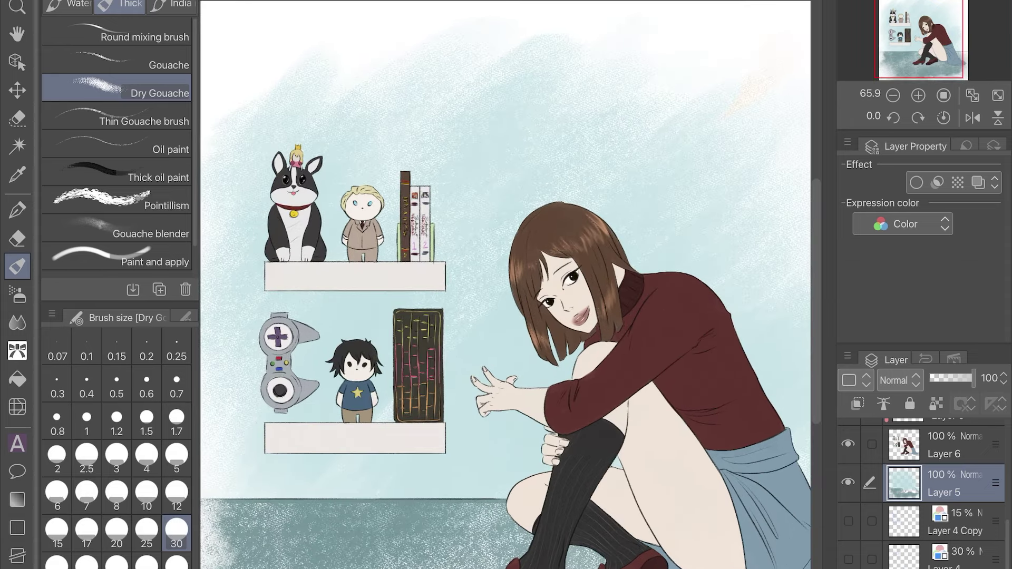
scroll(485, 316, "down", 2)
key("ctrl+s")
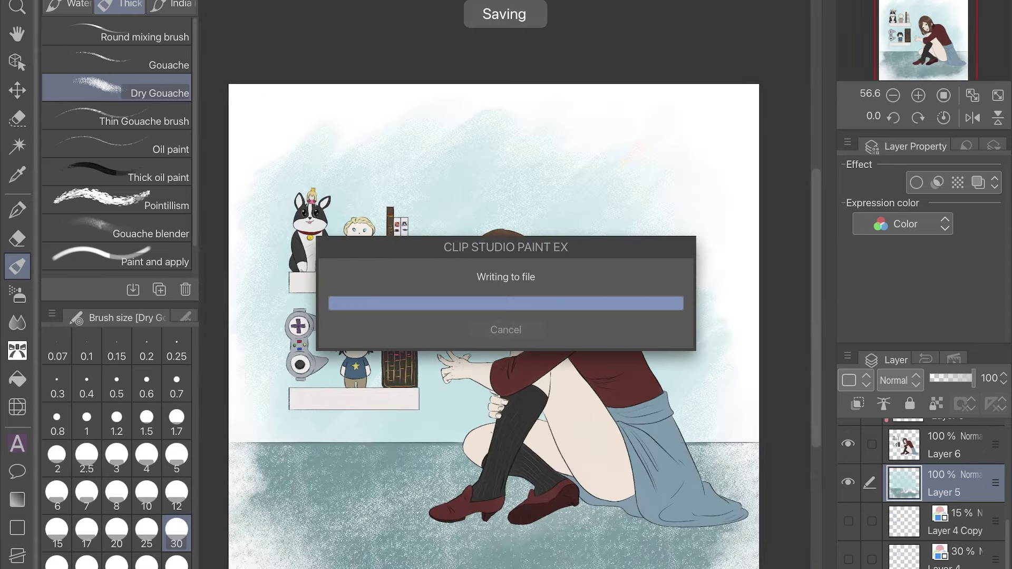
scroll(922, 495, "up", 5)
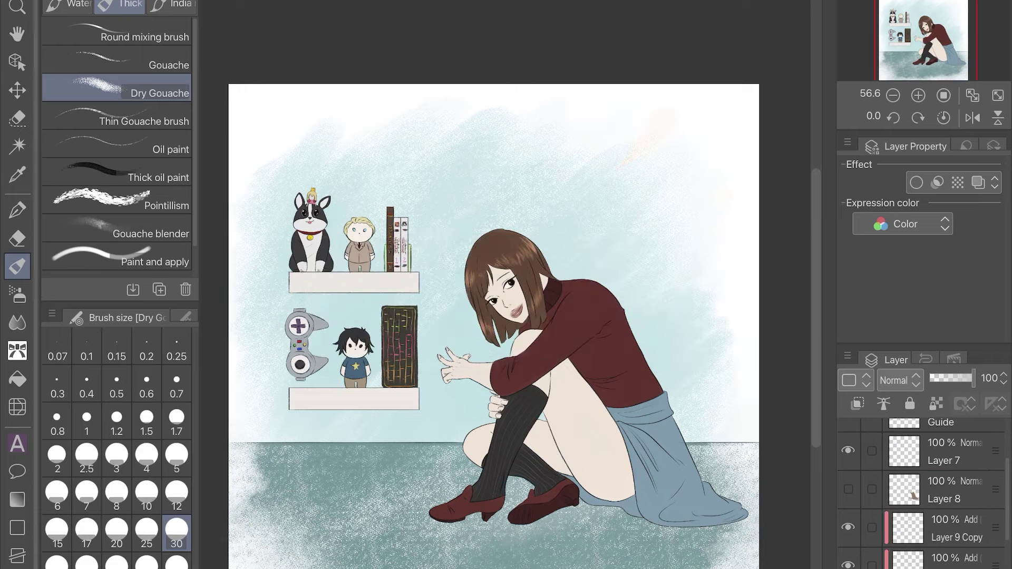
key("shift+Tab")
scroll(543, 295, "up", 2)
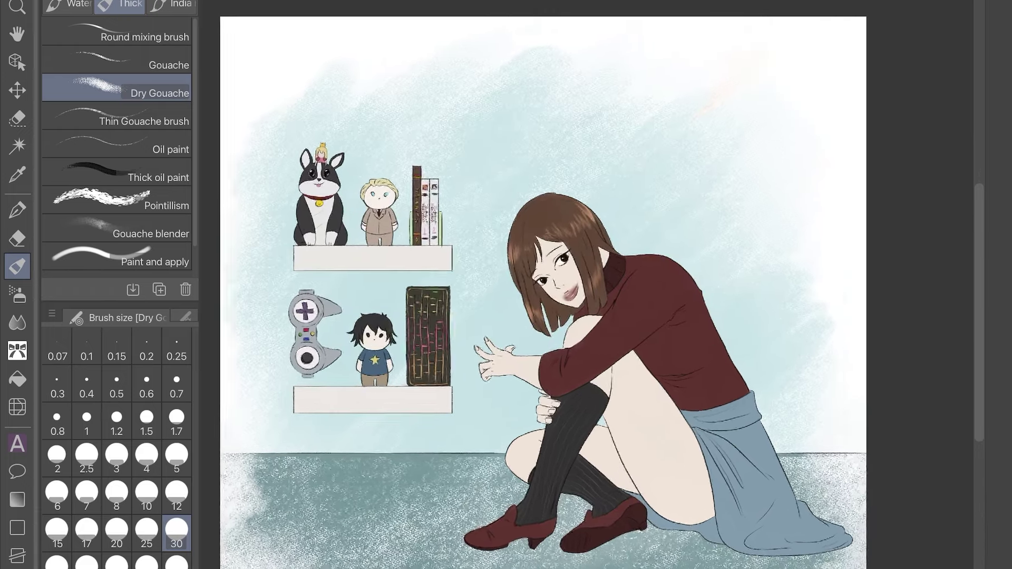
key("shift+Tab")
scroll(517, 295, "down", 2)
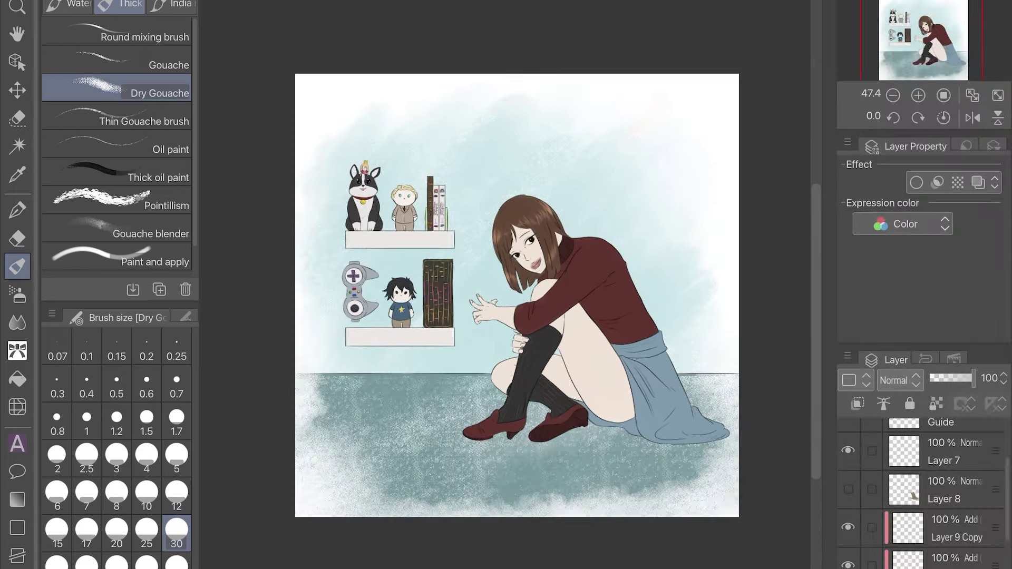
scroll(922, 496, "down", 2)
mouse_move(973, 378)
left_mouse_down()
mouse_move(961, 378)
mouse_move(973, 378)
left_mouse_up()
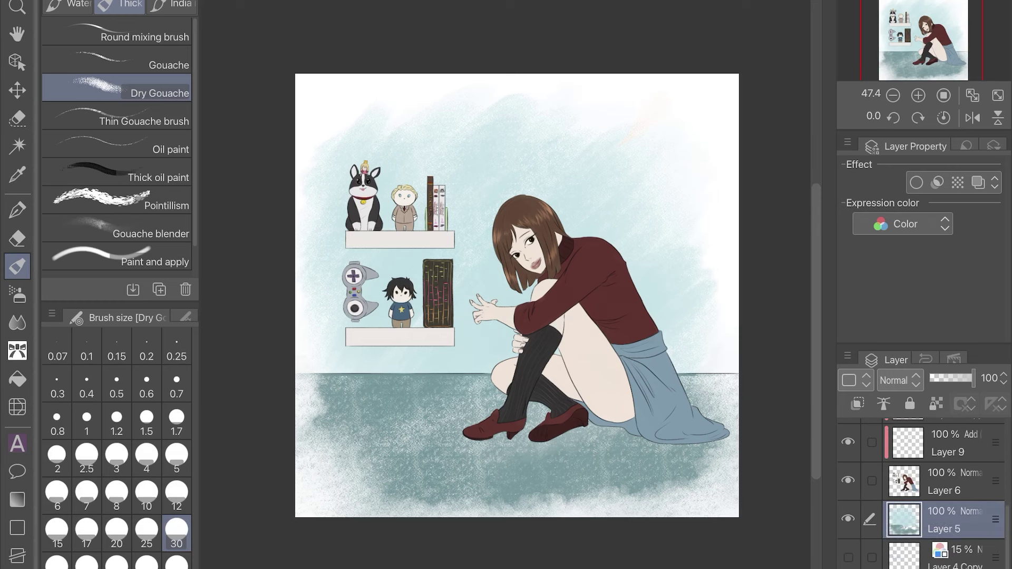
Soften the floor's left and lower edges and the wall colour's left edge on Layer 5 with the Dry Gouache brush at size 30
mouse_move(369, 511)
left_mouse_down()
mouse_move(468, 490)
mouse_move(351, 477)
left_mouse_up()
key("shift+Tab")
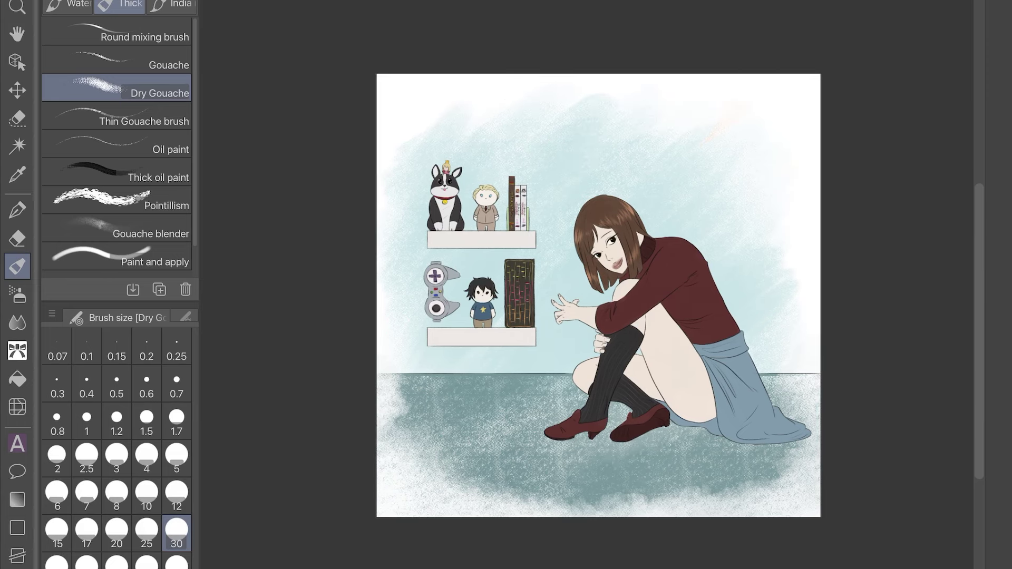
left_click_drag(712, 480, 791, 474)
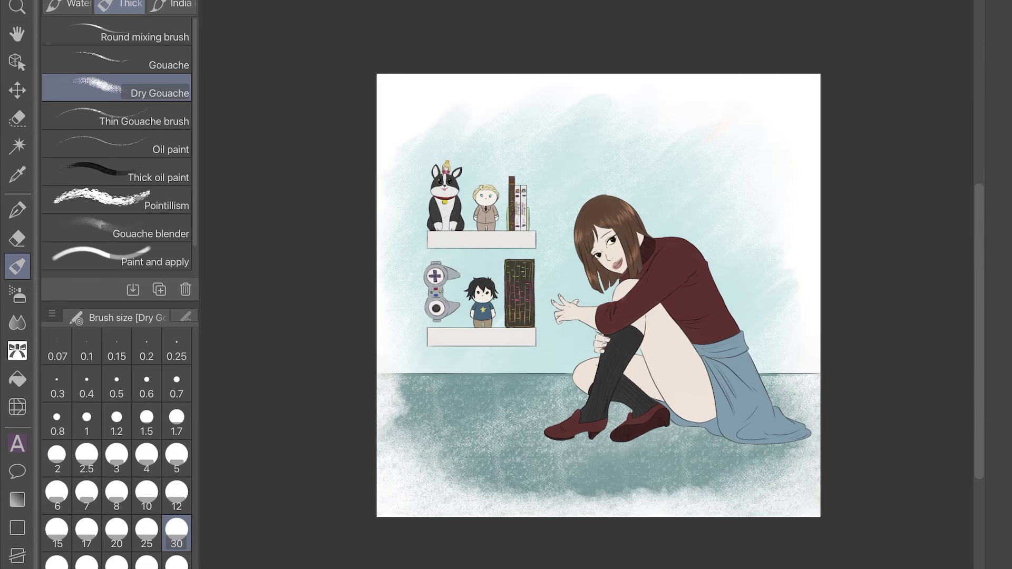
left_click_drag(567, 478, 632, 475)
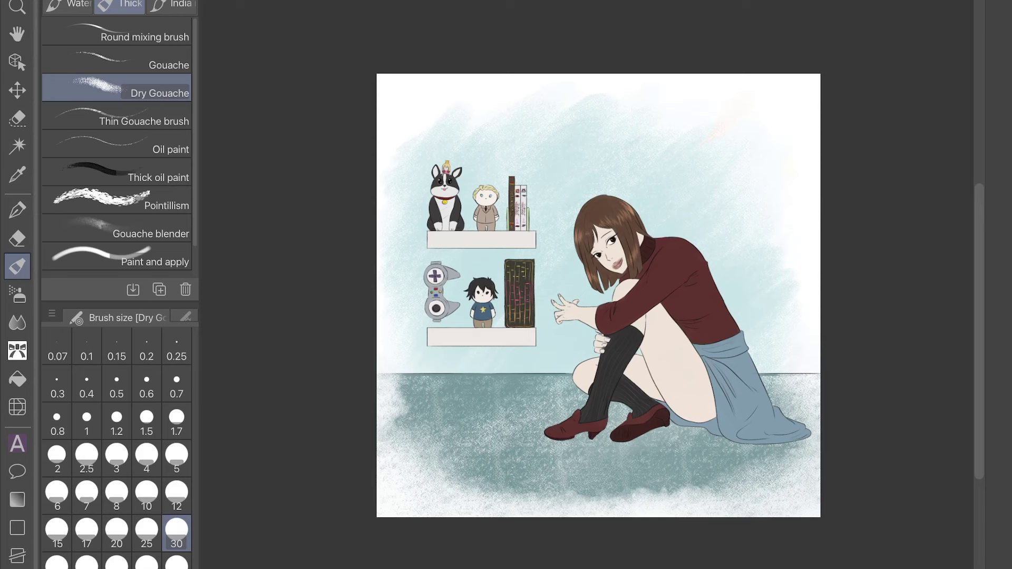
left_click_drag(514, 477, 677, 479)
left_click_drag(398, 411, 479, 413)
mouse_move(393, 382)
left_mouse_down()
mouse_move(395, 472)
mouse_move(654, 499)
left_mouse_up()
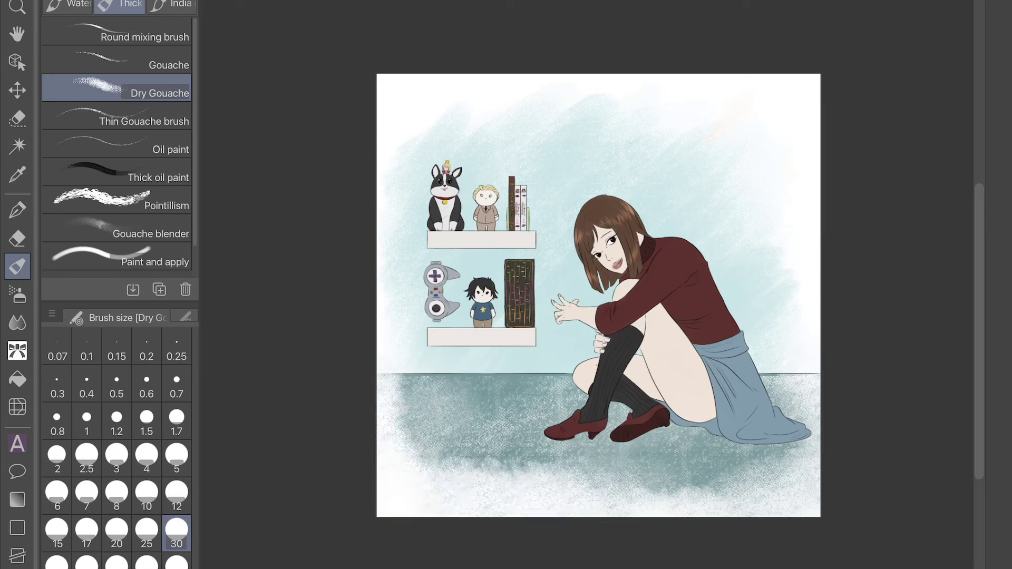
key("ctrl+z")
left_click_drag(448, 483, 543, 506)
left_click_drag(416, 142, 390, 279)
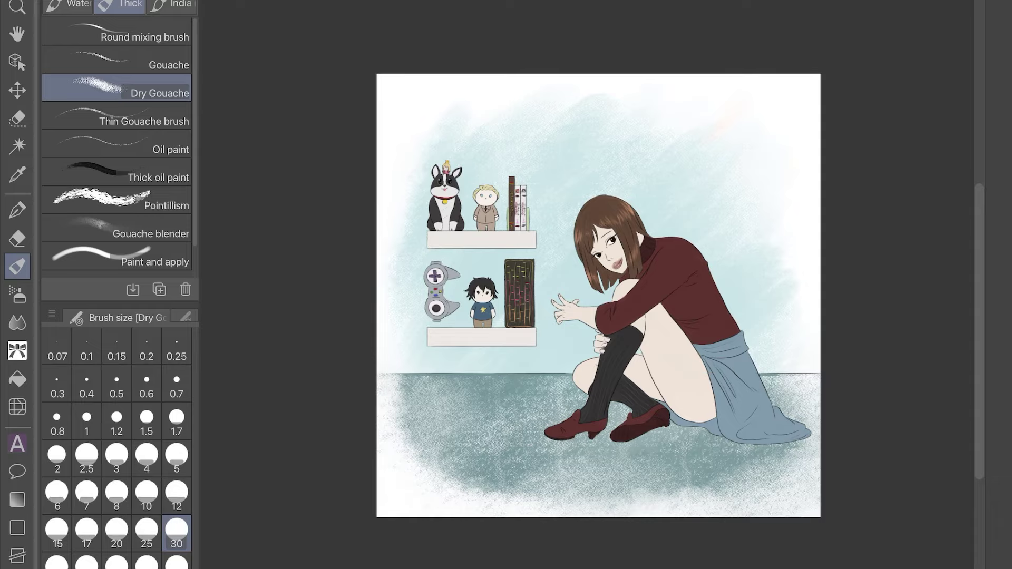
Add a new Multiply layer clipped to Layer 5 and set the drawing colour to muted teal 6B8F95
scroll(519, 311, "up", 3)
key("Tab")
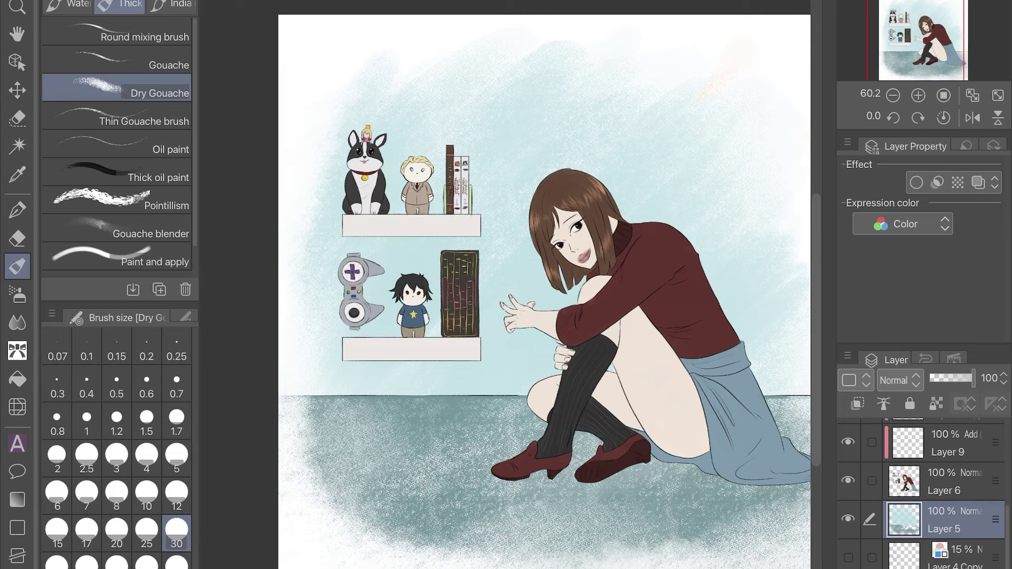
key("ctrl+shift+n")
left_click(857, 403)
left_click(896, 381)
left_click(906, 6)
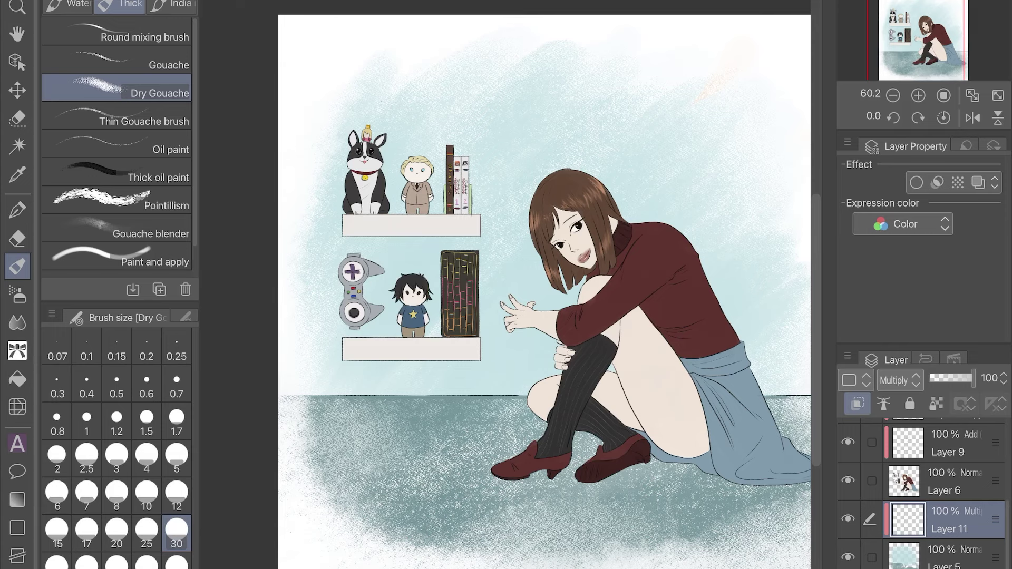
key("i")
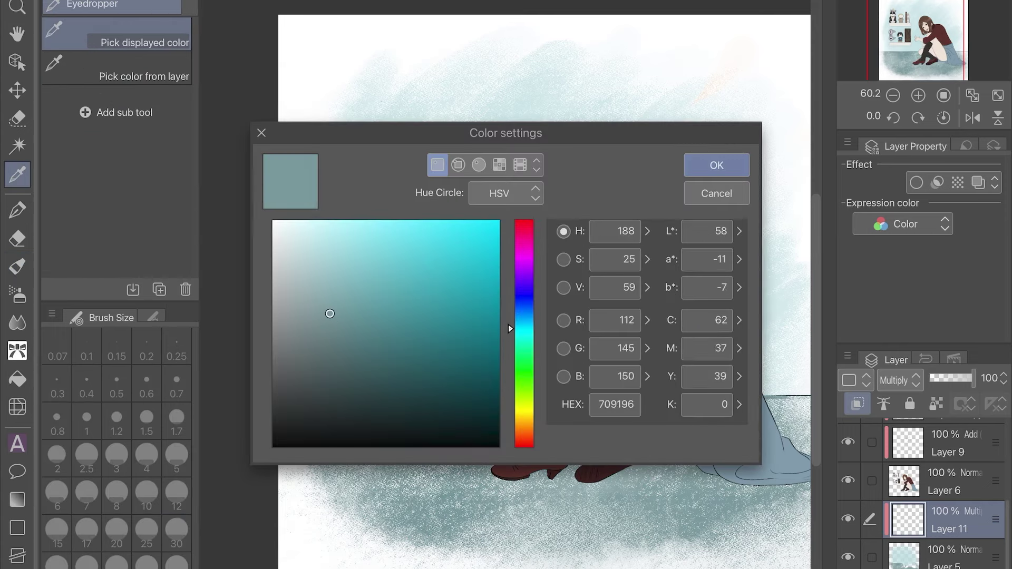
left_click(332, 332)
left_click(335, 316)
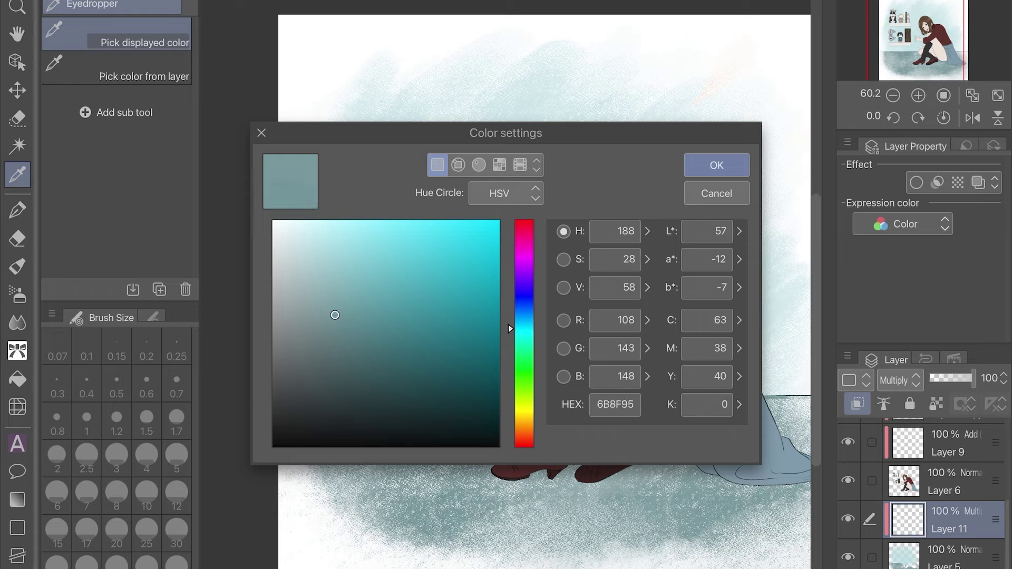
key("Return")
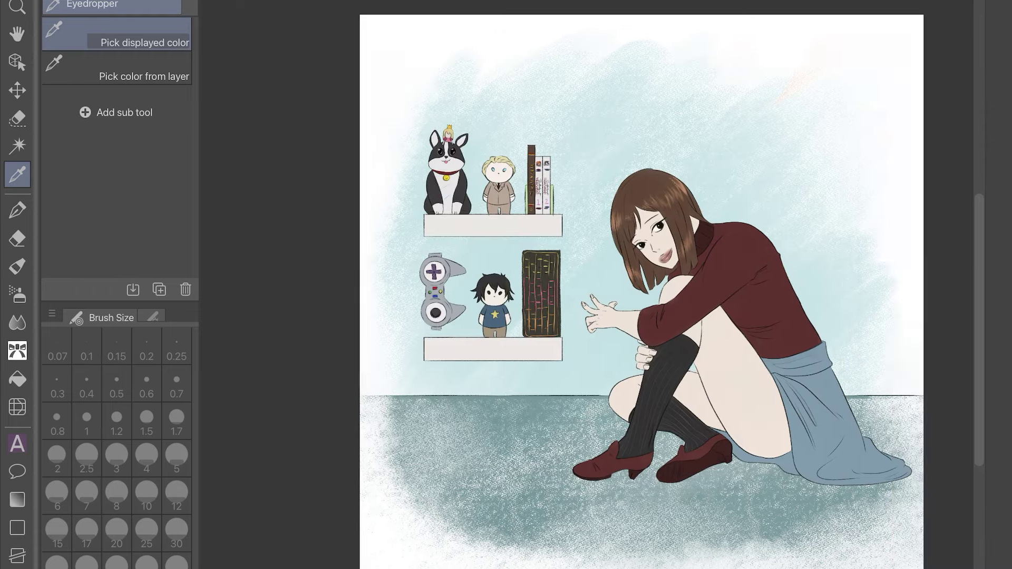
Choose the Gouache brush at size 5 and try first shadow strokes beside the lower shelf and under the woman's hand
key("b")
left_click(166, 65)
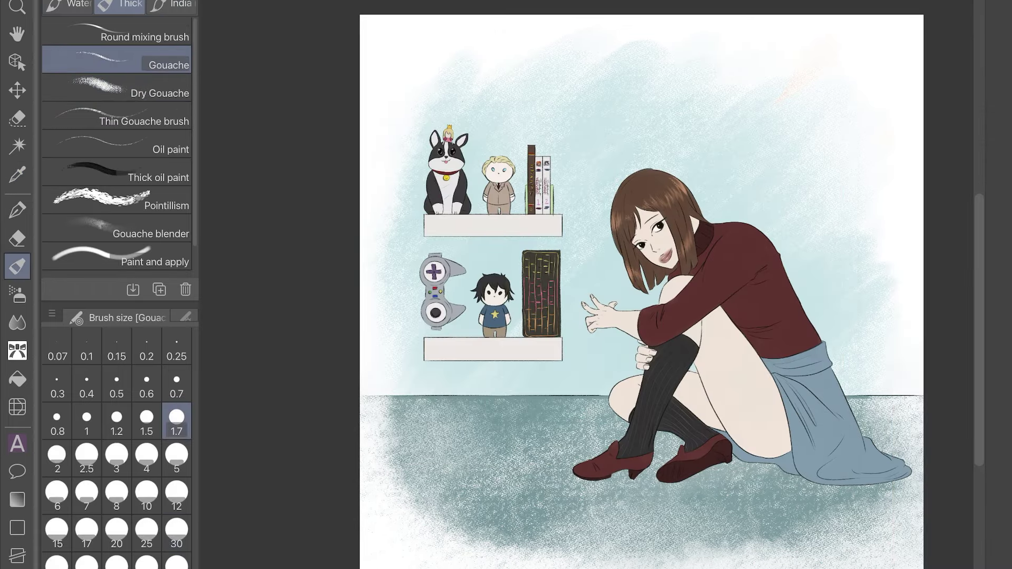
left_click(177, 455)
scroll(587, 320, "up", 2)
left_click_drag(558, 372, 519, 540)
key("ctrl+z")
left_click_drag(609, 320, 642, 320)
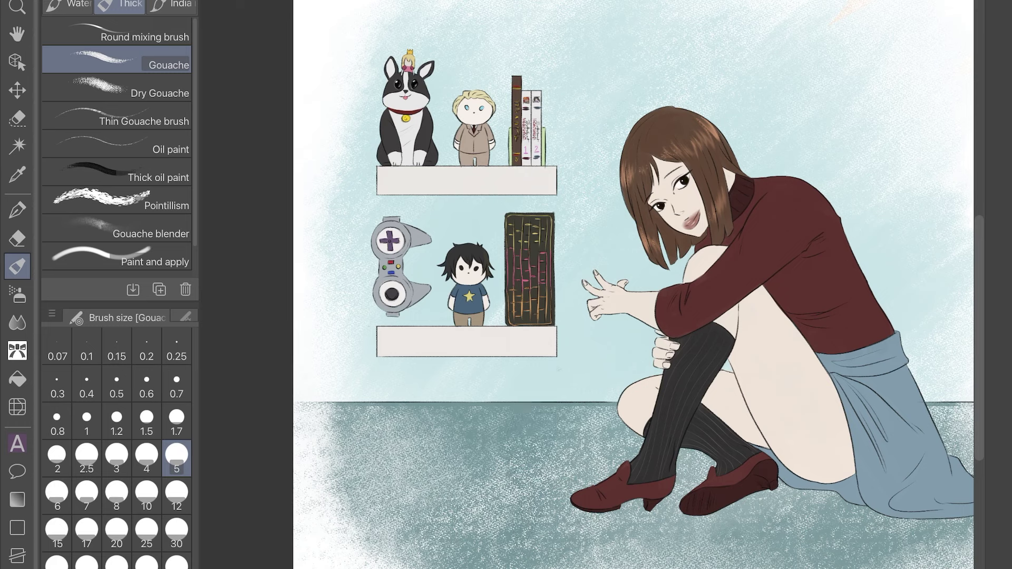
Paint wall shadows under the woman's forearm and along the front of her hair with the Gouache brush at size 3
key("bracketleft")
key("bracketleft")
key("bracketleft")
key("bracketleft")
key("bracketleft")
key("bracketright")
key("bracketright")
key("bracketright")
left_click_drag(601, 319, 659, 337)
left_click_drag(641, 190, 630, 261)
mouse_move(639, 159)
left_mouse_down()
mouse_move(618, 258)
mouse_move(648, 290)
left_mouse_up()
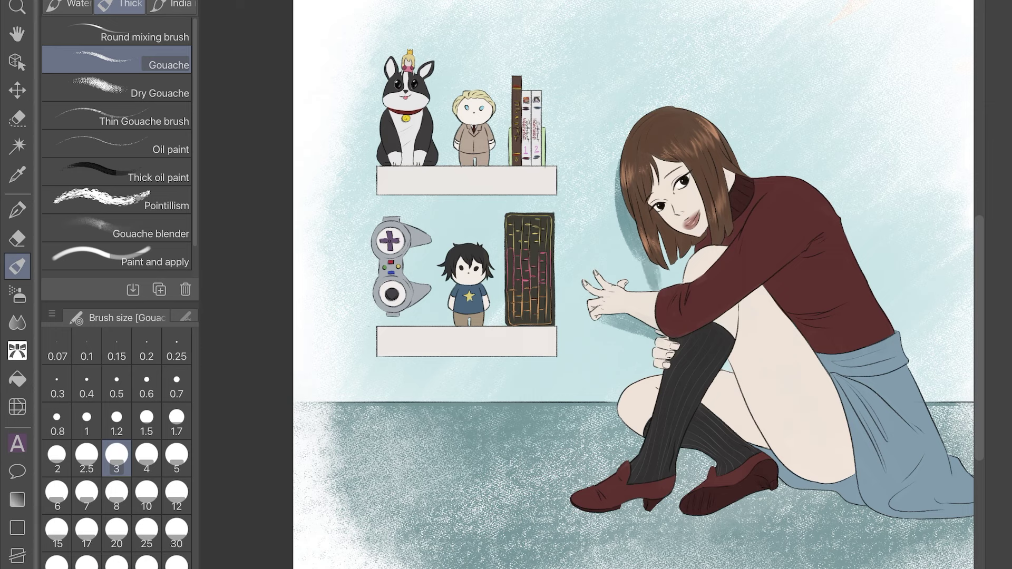
Widen the hair shadow and paint shadows behind the knee, around the shoes and under the skirt with Gouache at size 5
key("bracketright")
key("bracketright")
mouse_move(620, 153)
left_mouse_down()
mouse_move(614, 206)
mouse_move(680, 264)
mouse_move(693, 250)
left_mouse_up()
left_click_drag(628, 130, 614, 176)
mouse_move(627, 332)
left_mouse_down()
mouse_move(662, 385)
mouse_move(601, 417)
mouse_move(643, 446)
left_mouse_up()
mouse_move(574, 490)
left_mouse_down()
mouse_move(638, 448)
mouse_move(625, 448)
left_mouse_up()
mouse_move(680, 474)
left_mouse_down()
mouse_move(715, 451)
mouse_move(680, 483)
left_mouse_up()
left_click_drag(763, 482, 871, 513)
Paint wall shadows beside the dog, the suited figure, the game controller and the black-haired figure on the shelves
left_click_drag(432, 76, 433, 150)
left_click_drag(494, 105, 495, 159)
left_click_drag(407, 250, 416, 284)
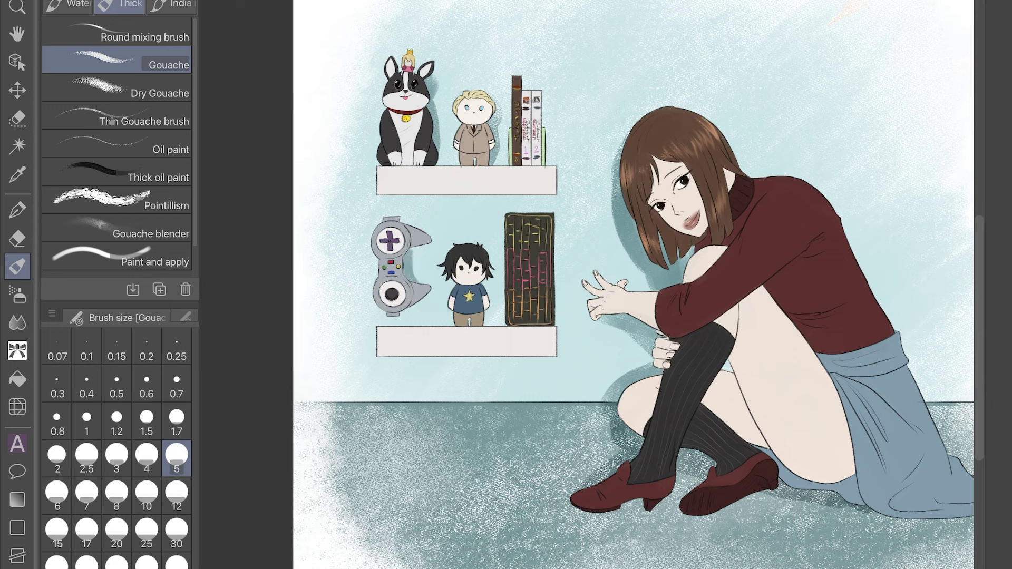
left_click_drag(489, 294, 476, 242)
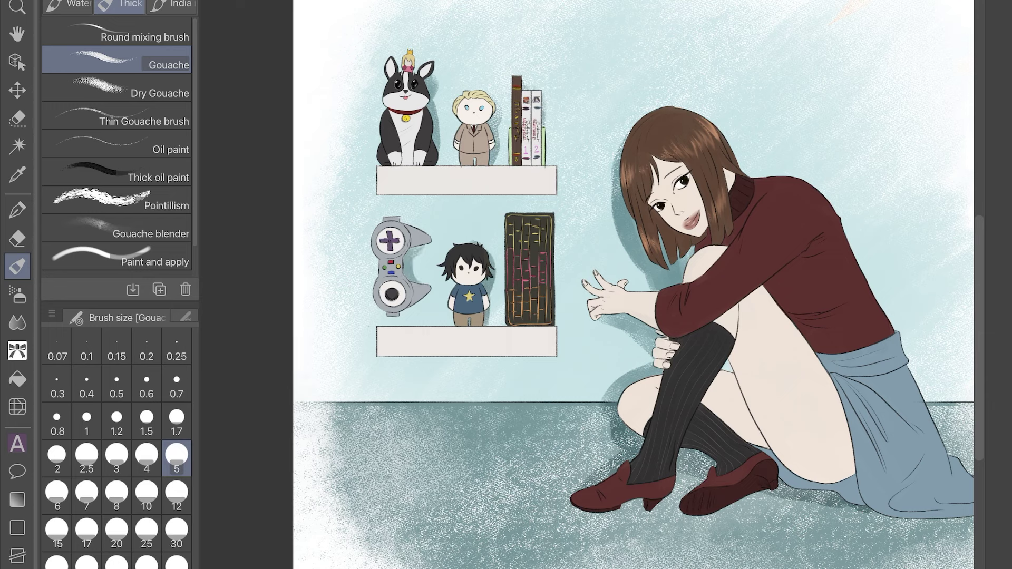
Soften the wall shadows beside the shelf figures, game controller and woman's hair with the Blend tool at sizes 1.7 and 3
left_click(18, 322)
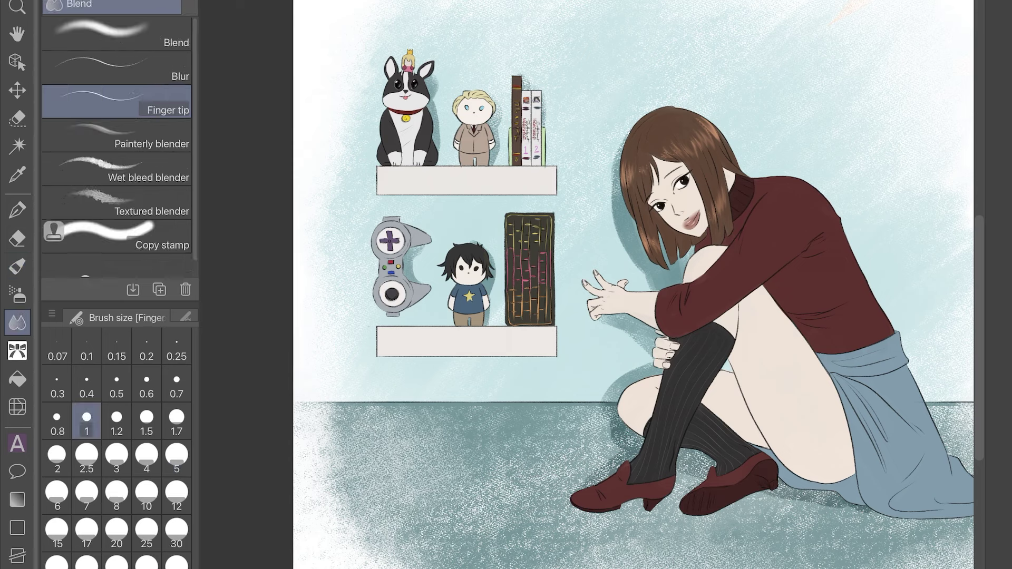
left_click(116, 67)
left_click(116, 34)
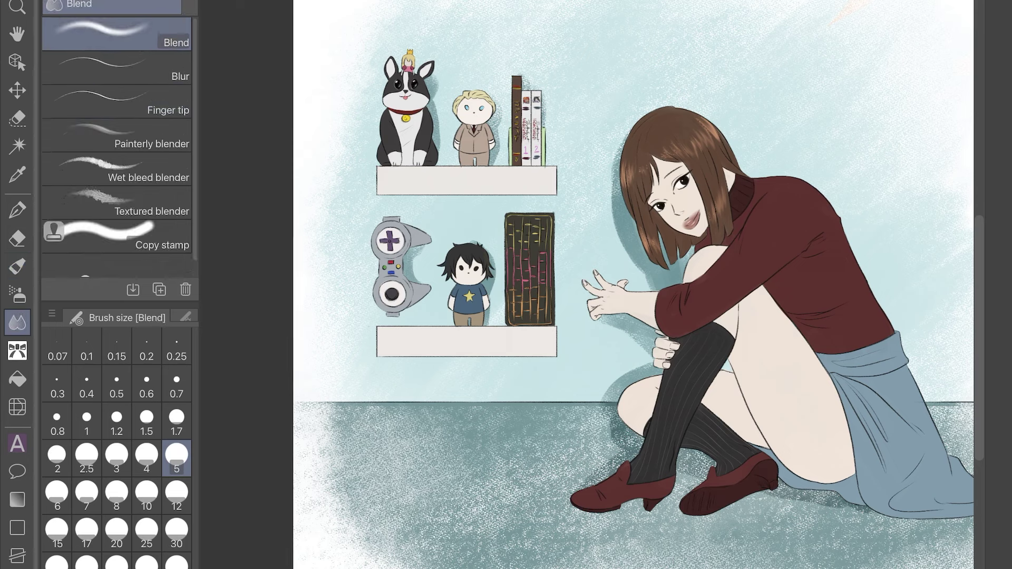
left_click(177, 420)
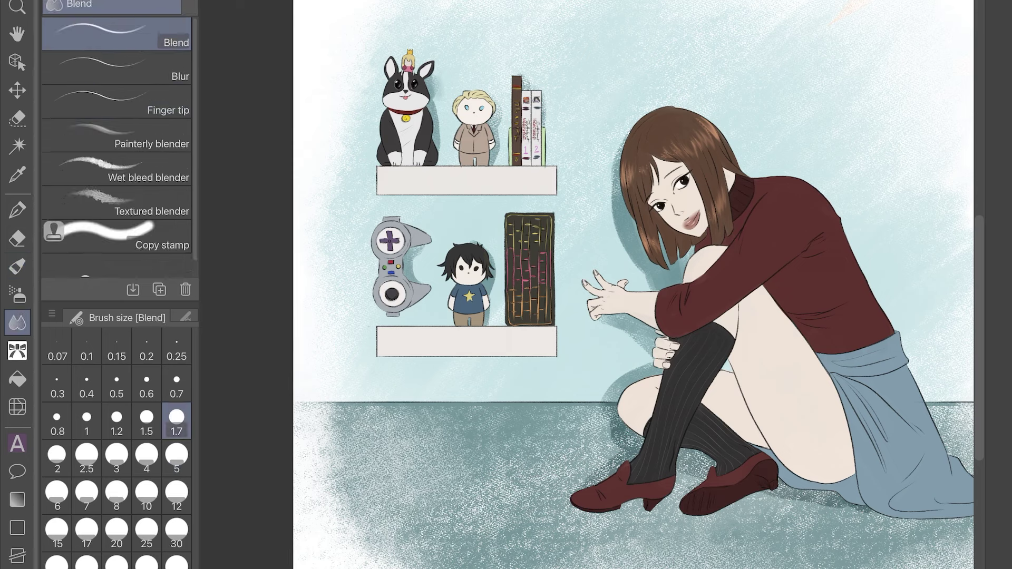
left_click_drag(498, 136, 497, 163)
left_click_drag(417, 260, 414, 282)
left_click_drag(494, 258, 493, 300)
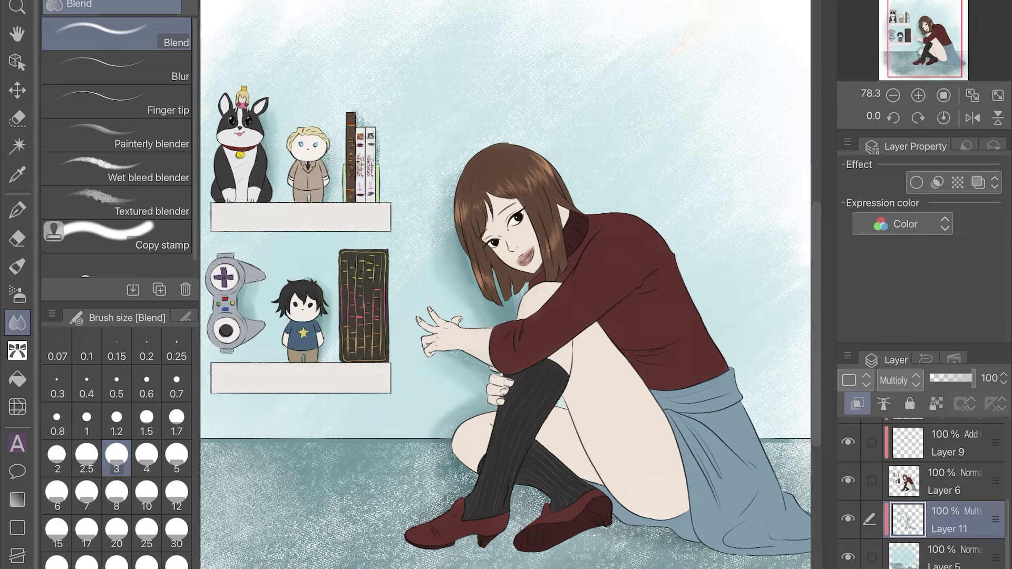
scroll(223, 292, "down", 2)
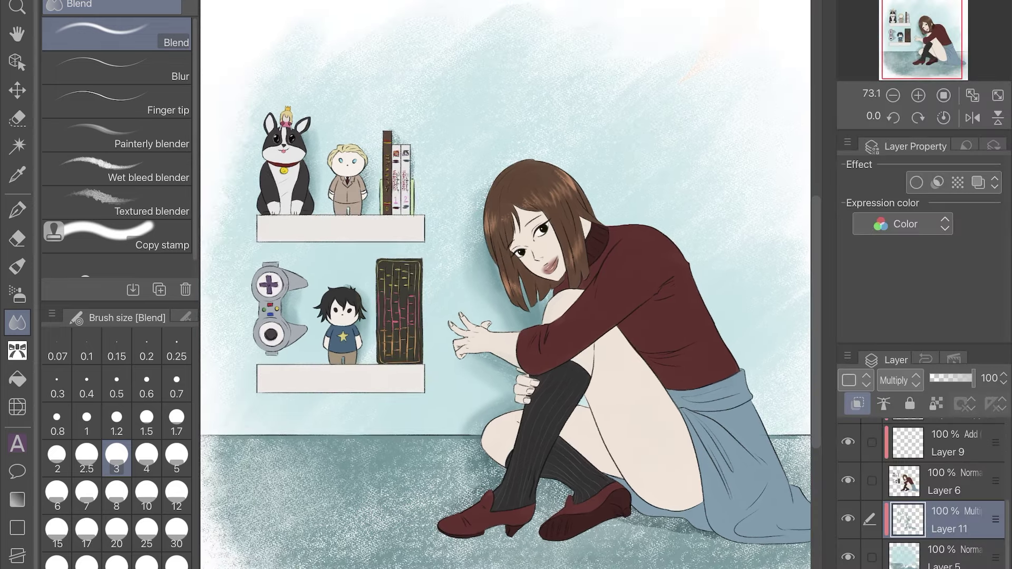
scroll(337, 245, "down", 1)
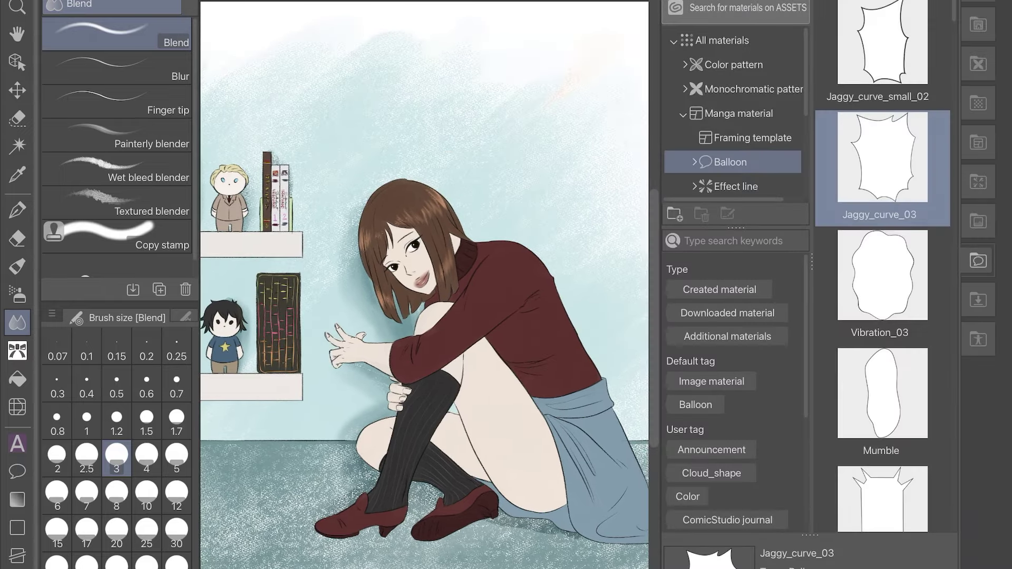
Browse the Small object category of the 3D materials for a usable prop
scroll(733, 111, "down", 5)
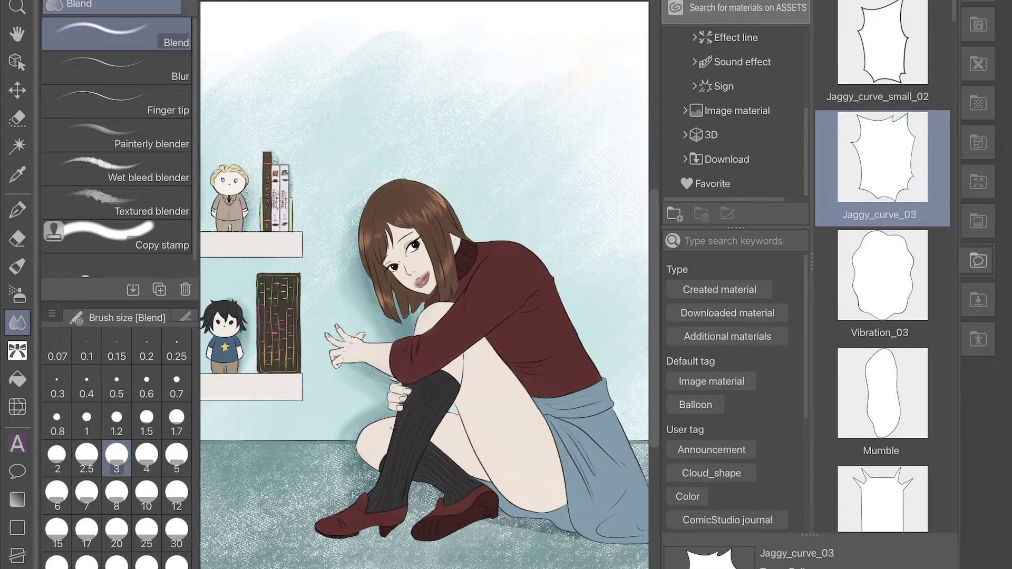
left_click(685, 135)
scroll(733, 110, "down", 5)
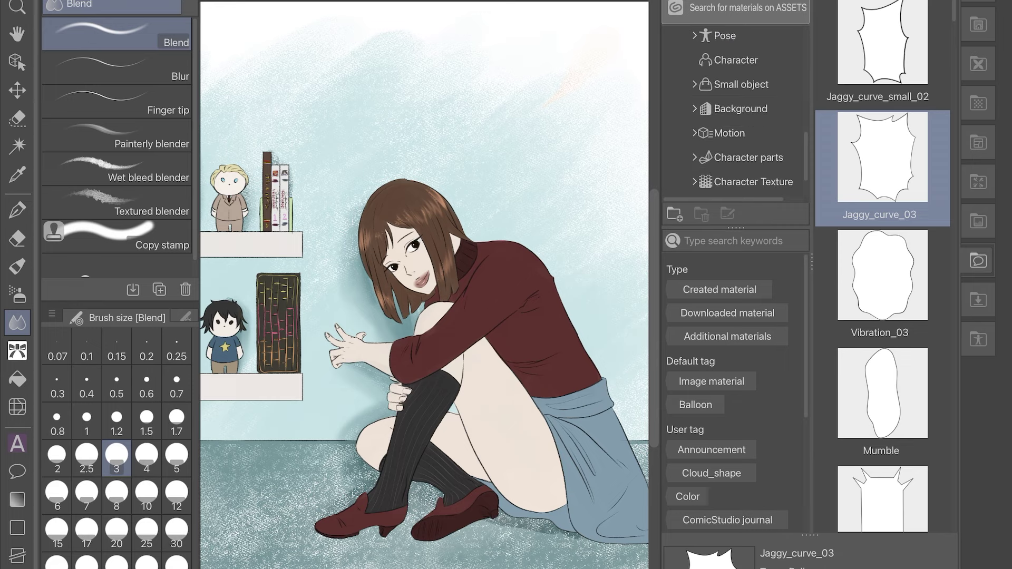
left_click(741, 84)
scroll(883, 285, "down", 10)
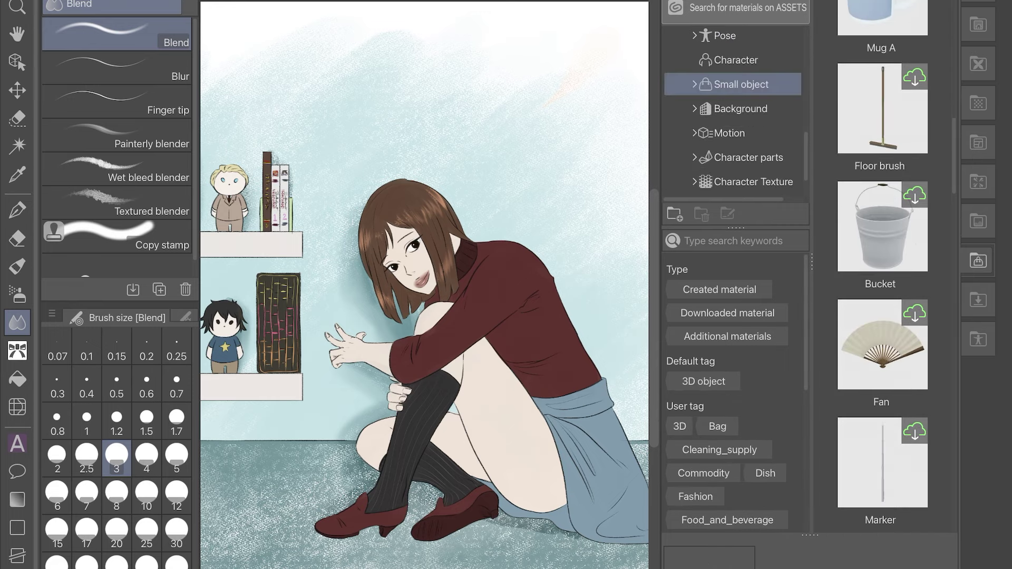
scroll(883, 285, "down", 20)
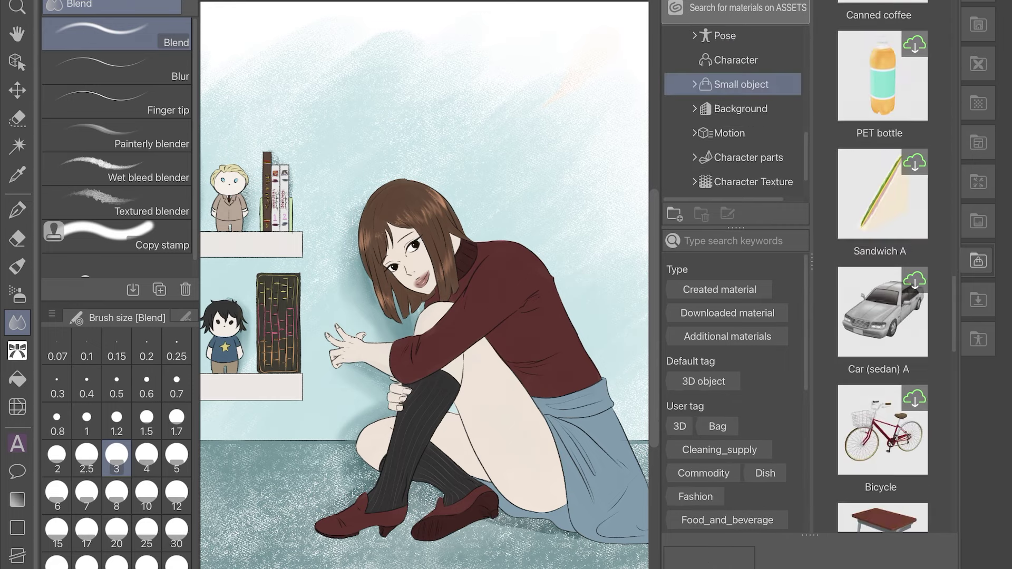
scroll(883, 285, "down", 15)
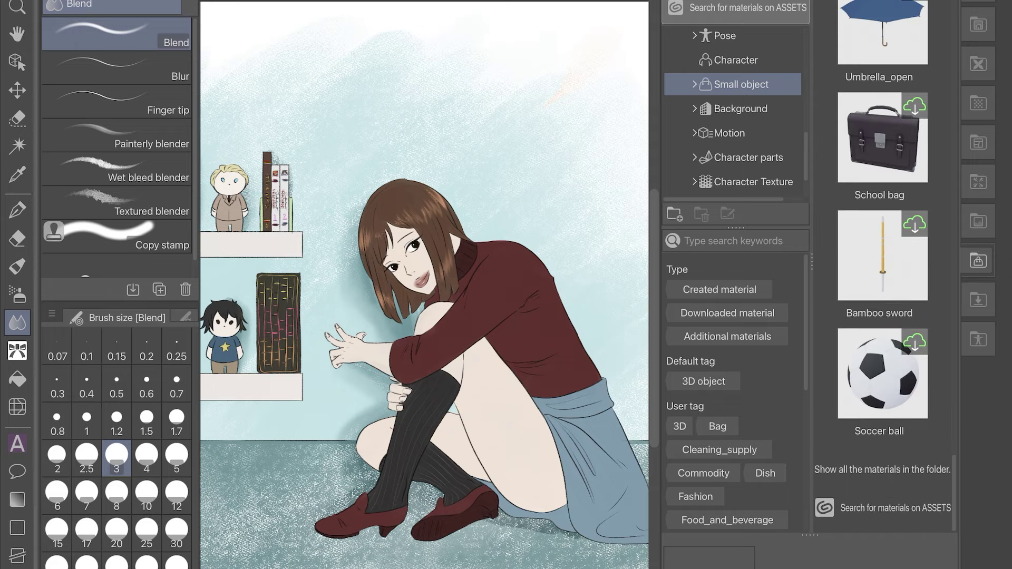
scroll(883, 284, "up", 20)
scroll(883, 284, "up", 10)
Look through the Character and Background categories of the 3D materials and return to the overall 3D category
left_click(736, 60)
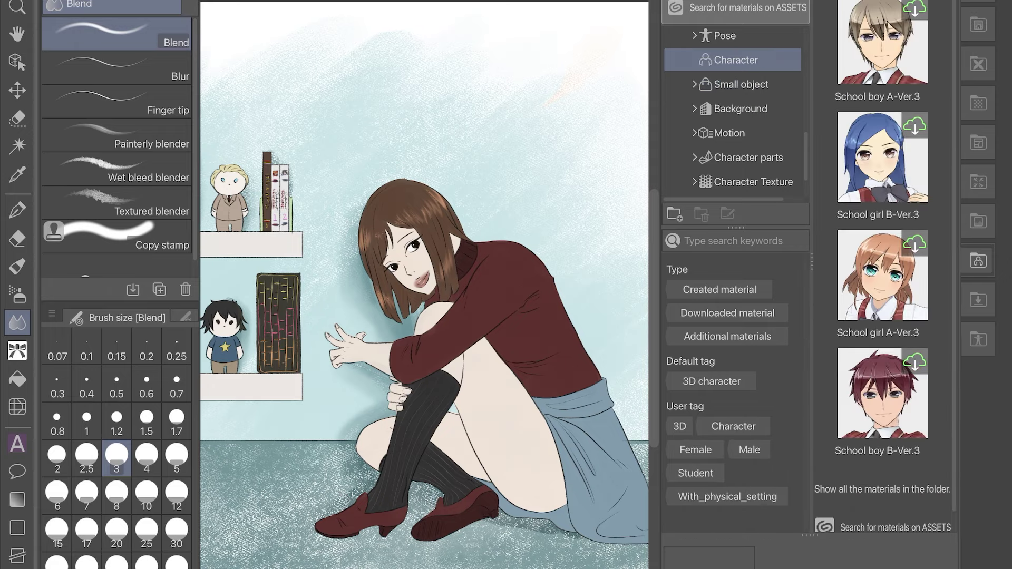
left_click(741, 84)
left_click(740, 108)
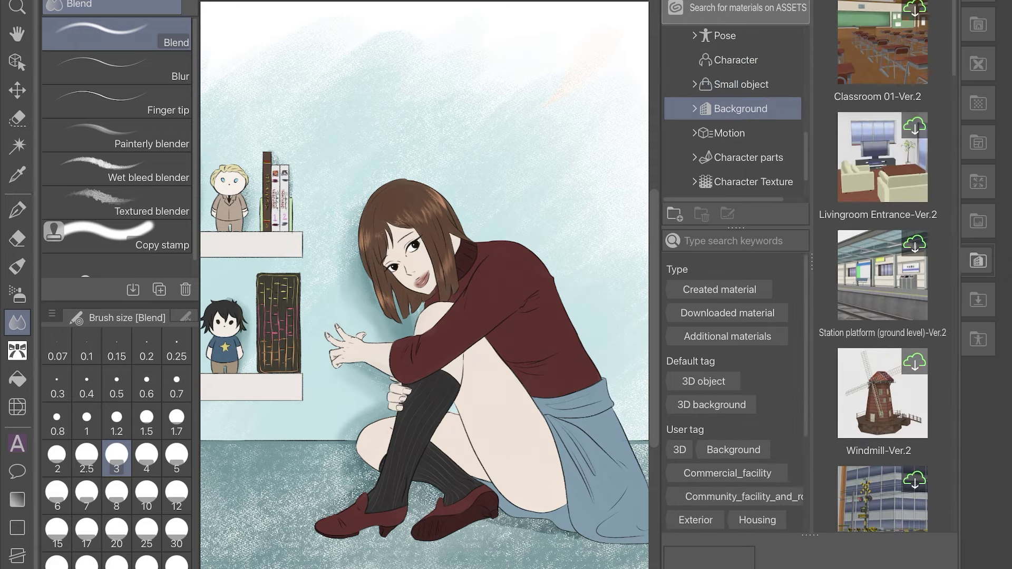
scroll(735, 110, "down", 2)
scroll(736, 111, "up", 5)
left_click(695, 112)
scroll(736, 111, "up", 5)
left_click(685, 135)
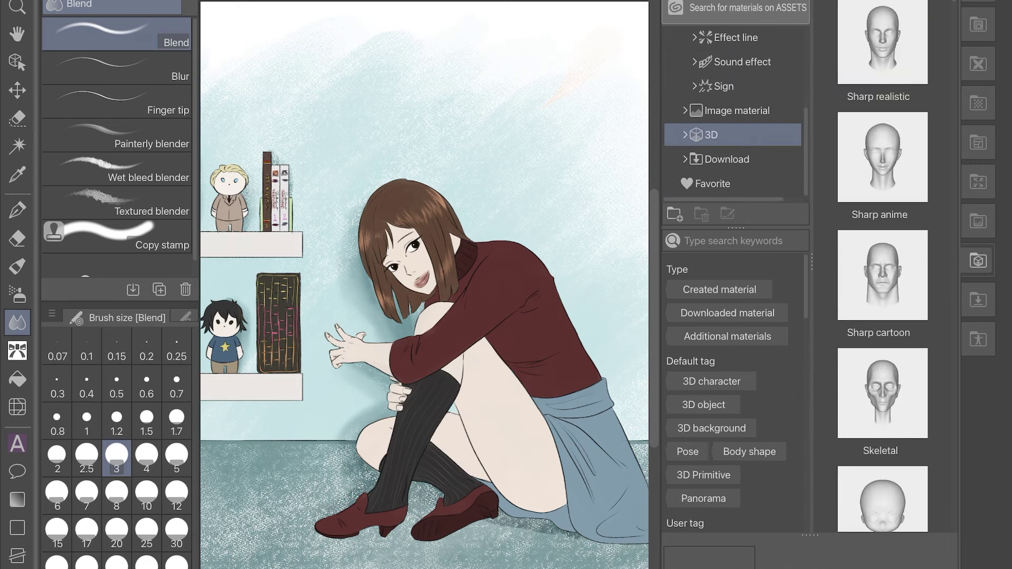
scroll(735, 263, "up", 1)
Search for "glasses" in the 3D materials and widen the search to All materials
left_click_drag(694, 256, 806, 245)
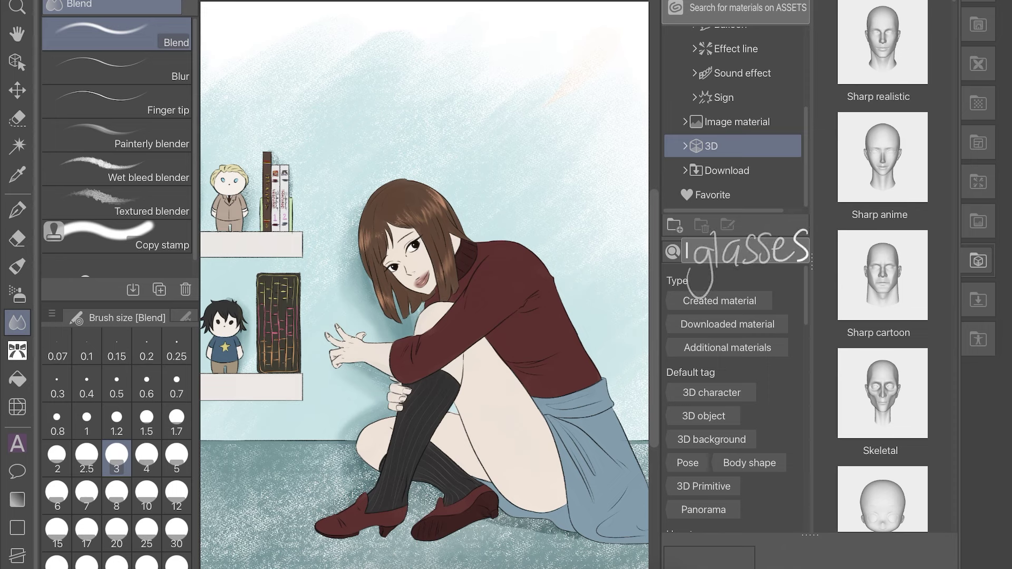
left_click_drag(685, 249, 730, 250)
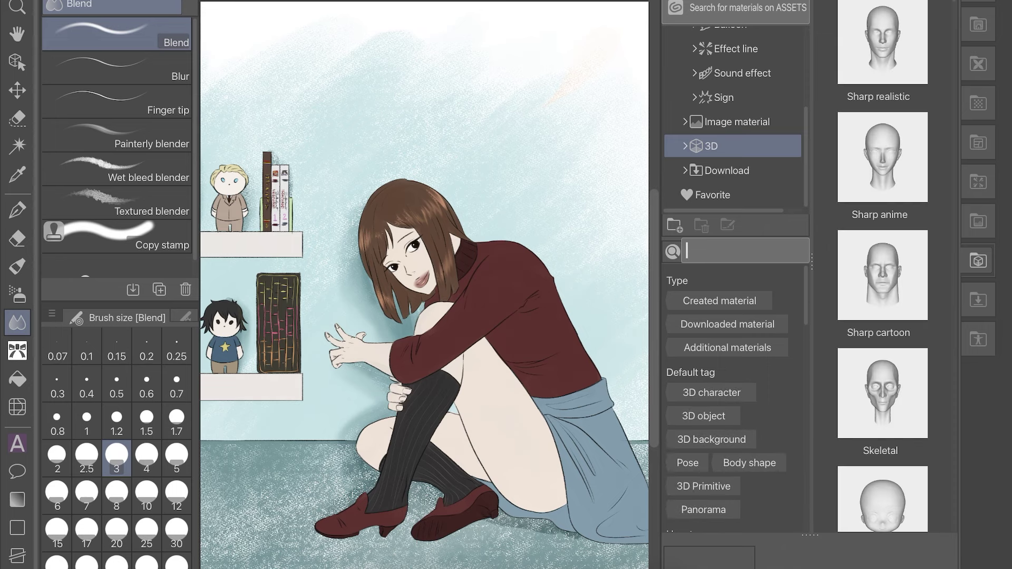
scroll(736, 116, "up", 3)
left_click(722, 40)
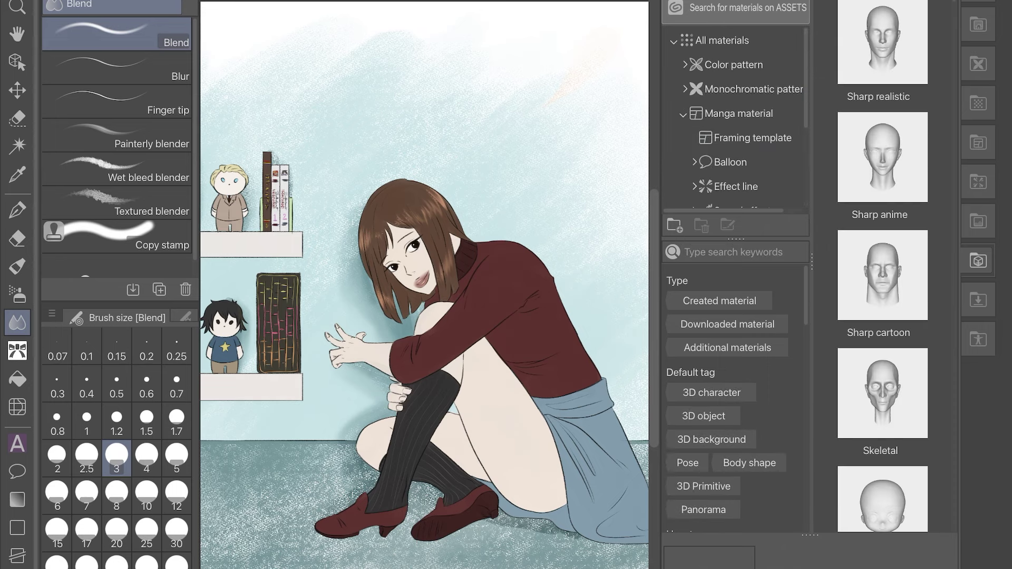
mouse_move(701, 251)
left_mouse_down()
mouse_move(726, 268)
mouse_move(742, 248)
mouse_move(793, 236)
left_mouse_up()
left_click_drag(686, 266, 753, 203)
Choose the G-pen at size 0.7 and set a very dark drawing colour
scroll(590, 284, "up", 5)
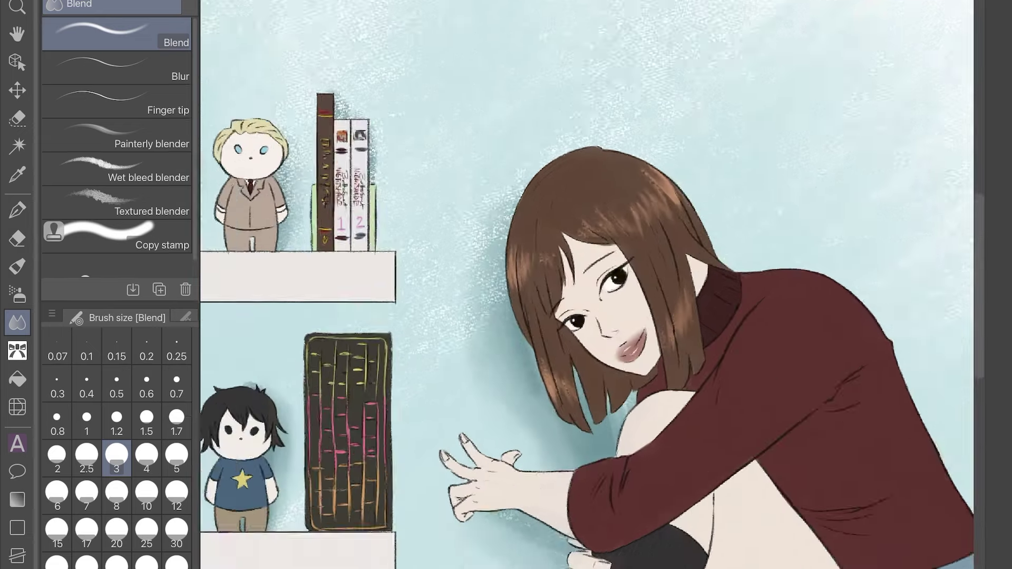
key("p")
left_click(177, 385)
left_click(391, 409)
left_click(714, 165)
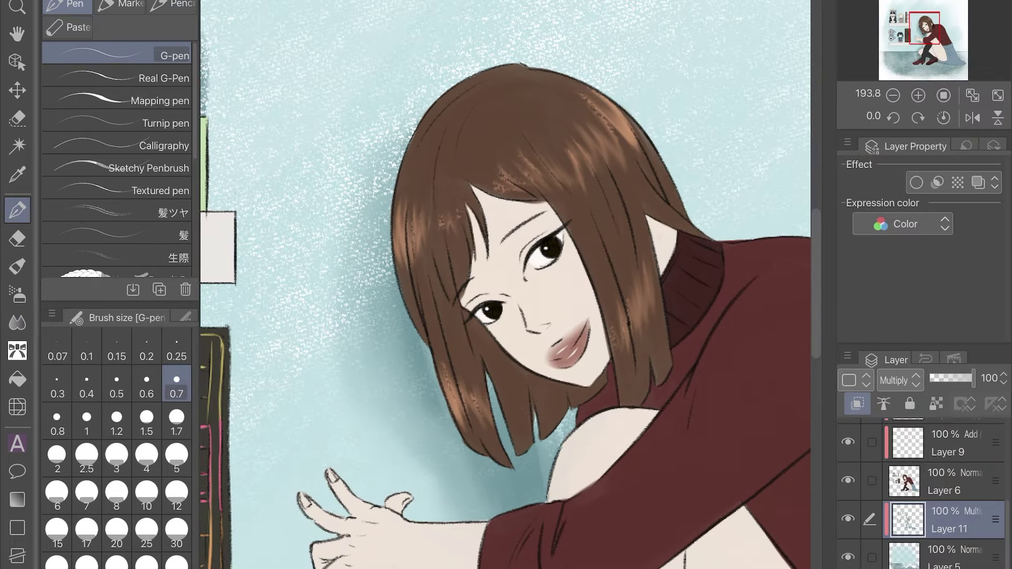
left_click(370, 424)
key("Return")
Add a new layer above Layer 3 for the woman's glasses
scroll(923, 494, "up", 3)
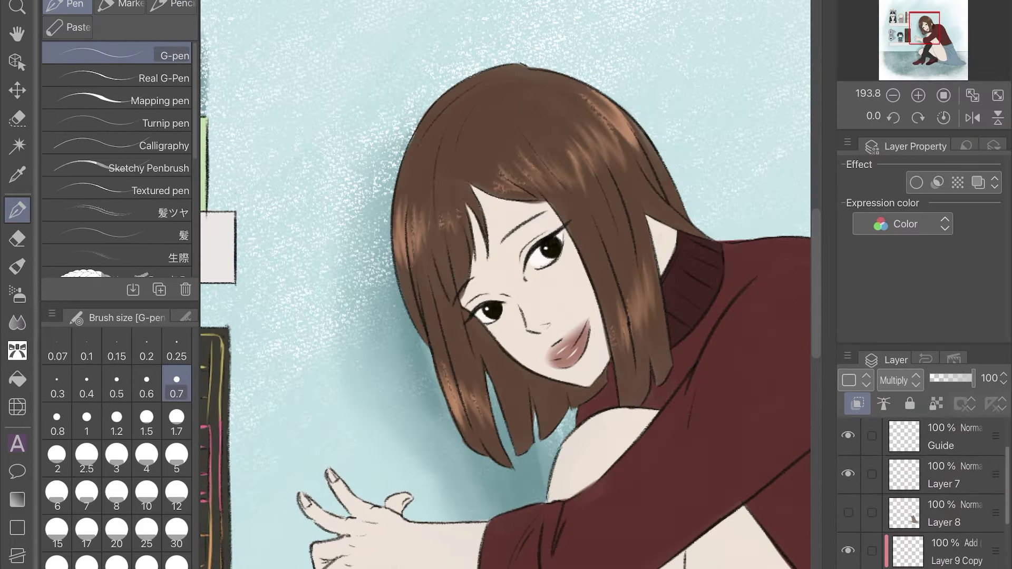
left_click(949, 477)
scroll(587, 310, "up", 5)
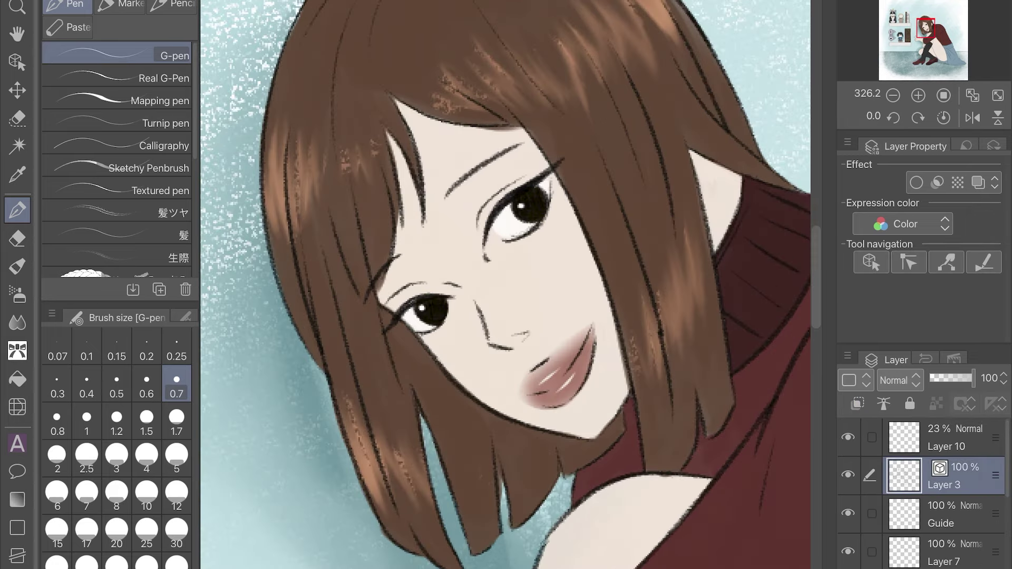
key("ctrl+shift+n")
key("Tab")
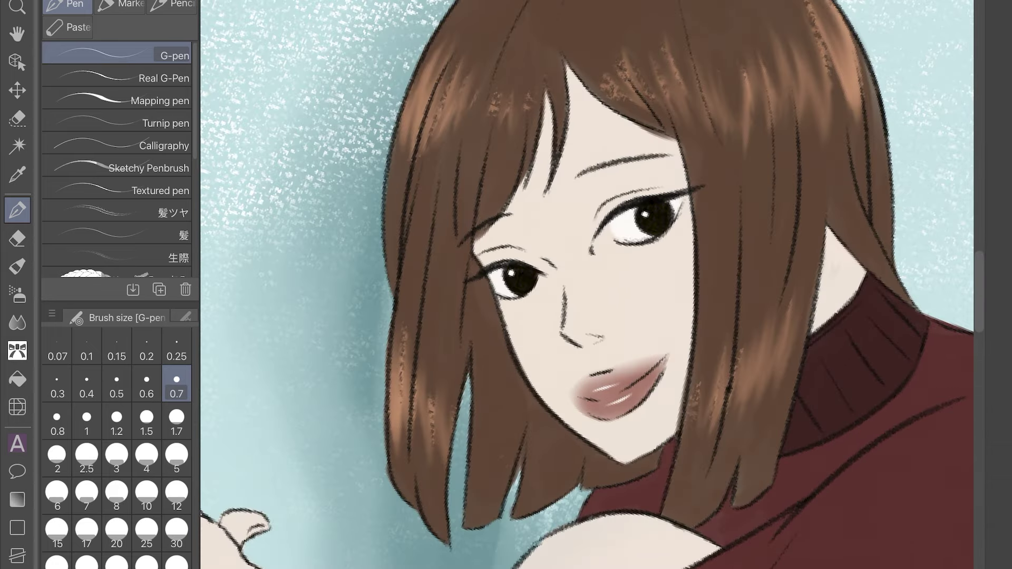
Draw dark glasses with two frames and a nose bridge around the woman's eyes using the G-pen at size 1
left_click_drag(509, 248, 453, 259)
left_click(86, 421)
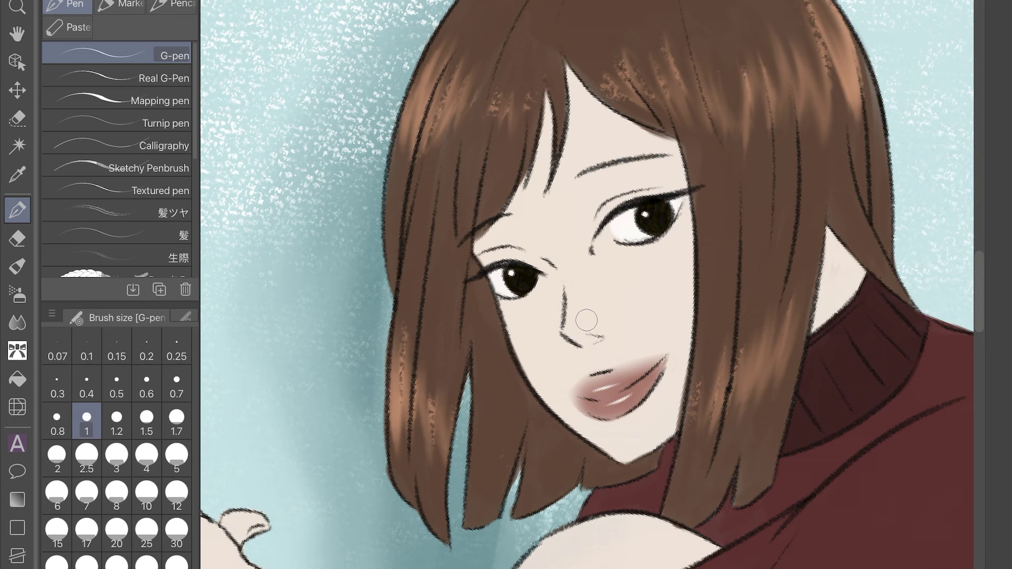
left_click_drag(473, 253, 542, 254)
mouse_move(447, 265)
left_mouse_down()
mouse_move(533, 247)
mouse_move(553, 270)
mouse_move(487, 316)
mouse_move(555, 291)
mouse_move(529, 252)
mouse_move(556, 285)
mouse_move(556, 303)
mouse_move(583, 266)
mouse_move(583, 242)
mouse_move(688, 182)
mouse_move(695, 237)
left_mouse_up()
mouse_move(588, 238)
left_mouse_down()
mouse_move(593, 269)
mouse_move(627, 273)
mouse_move(659, 264)
mouse_move(693, 216)
mouse_move(676, 245)
left_mouse_up()
mouse_move(458, 262)
left_mouse_down()
mouse_move(480, 304)
mouse_move(495, 297)
left_mouse_up()
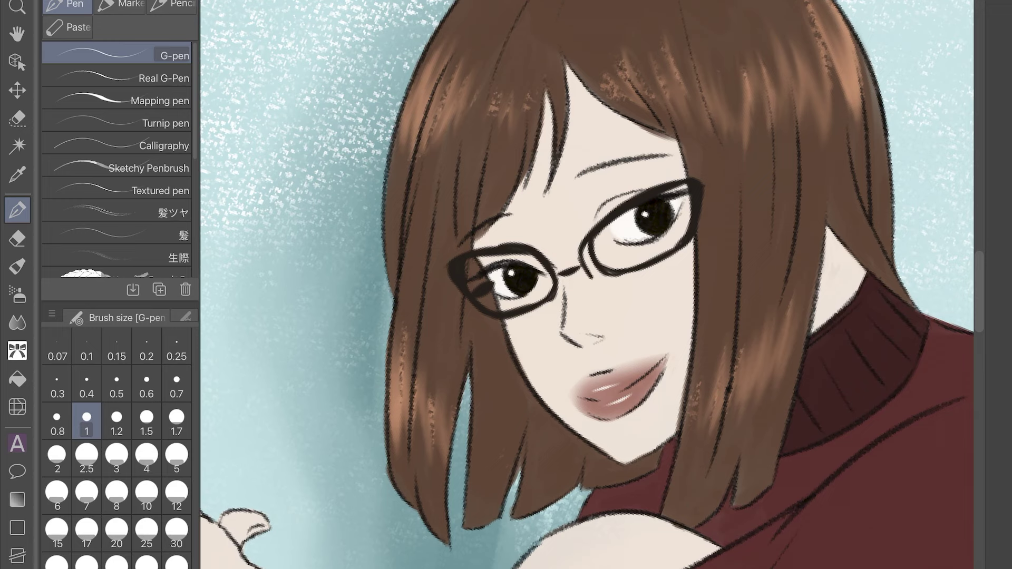
Move the drawn glasses slightly down and to the right on the woman's face
key("-")
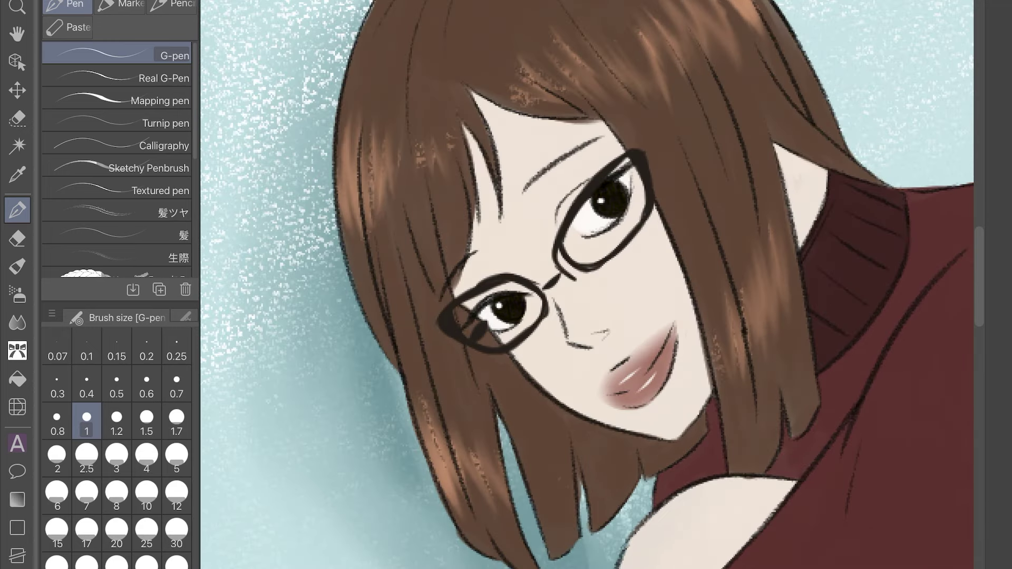
key("k")
left_click_drag(688, 240, 696, 248)
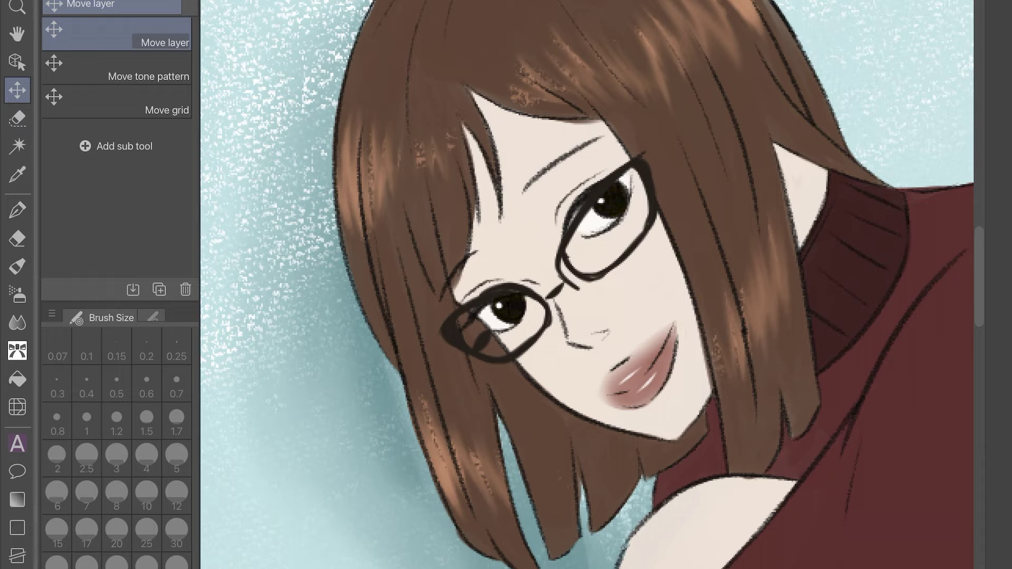
Erase the stray double line at the inner edge of the right lens frame with the Hard eraser at size 0.5
key("e")
scroll(585, 285, "down", 5)
scroll(585, 284, "up", 8)
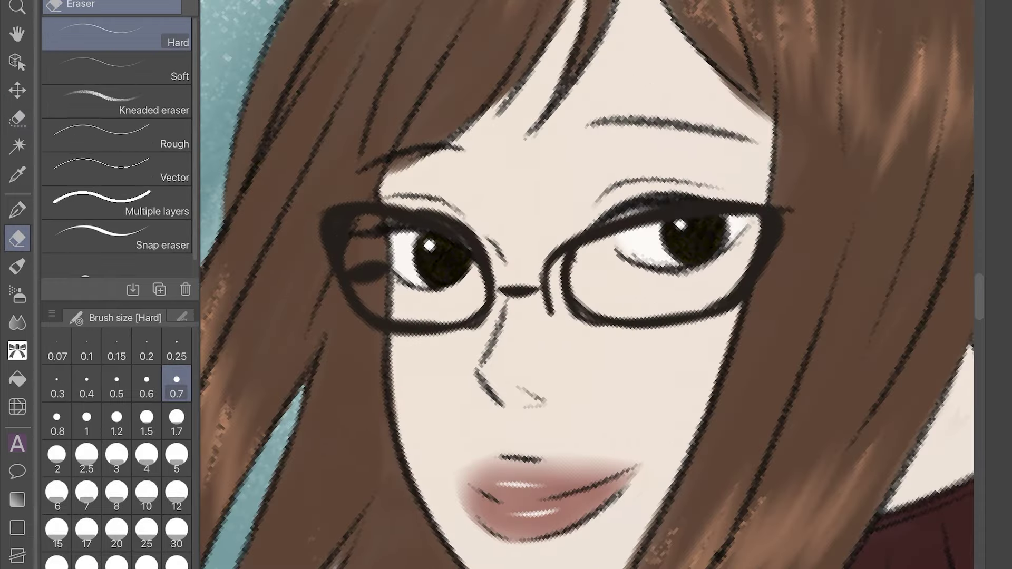
key("bracketleft")
key("bracketleft")
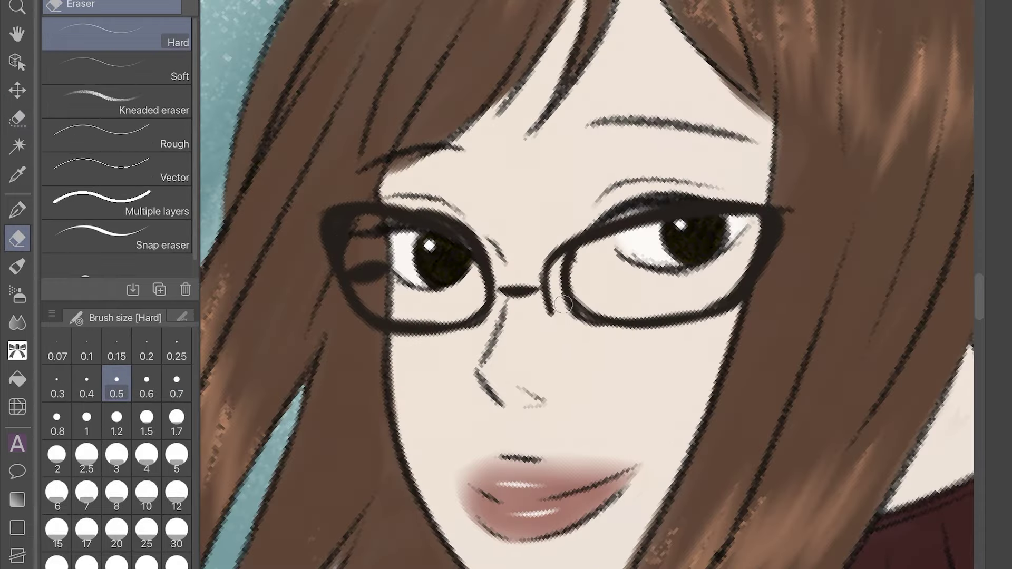
mouse_move(552, 258)
left_mouse_down()
mouse_move(572, 234)
mouse_move(550, 298)
mouse_move(554, 321)
mouse_move(575, 317)
left_mouse_up()
Redraw and thicken the right lens frame and touch up the lower left frame with the G-pen at size 0.7
key("p")
key("bracketleft")
key("bracketleft")
mouse_move(573, 249)
left_mouse_down()
mouse_move(611, 326)
mouse_move(713, 319)
mouse_move(729, 294)
left_mouse_up()
left_click_drag(586, 242, 574, 275)
left_click_drag(786, 213, 777, 258)
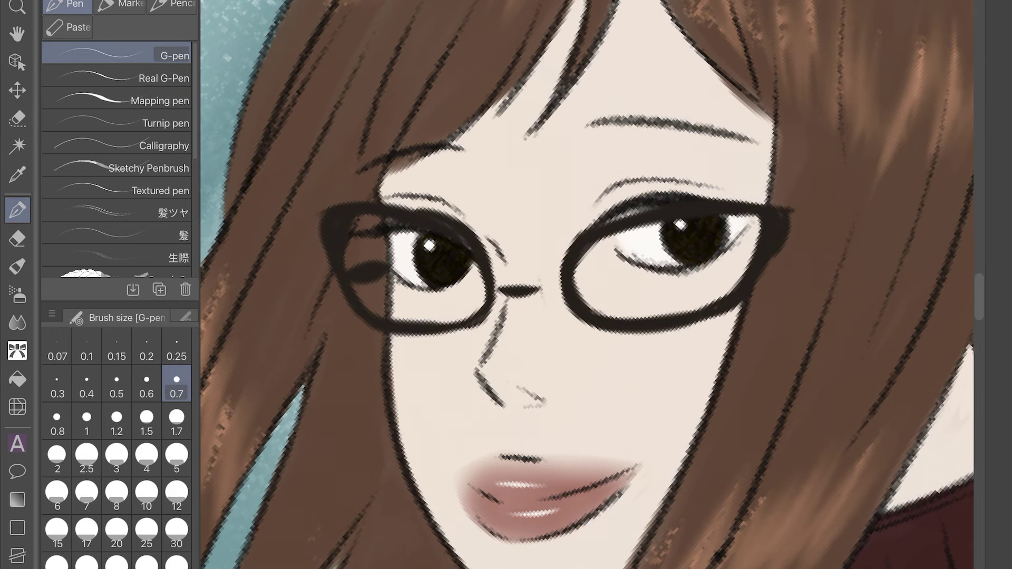
left_click_drag(482, 307, 422, 324)
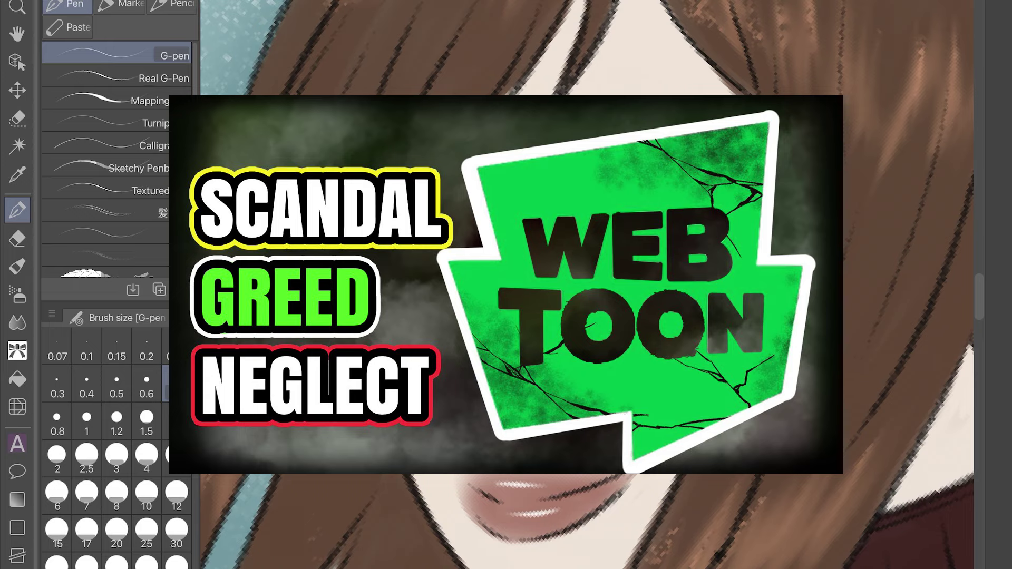
scroll(585, 285, "down", 5)
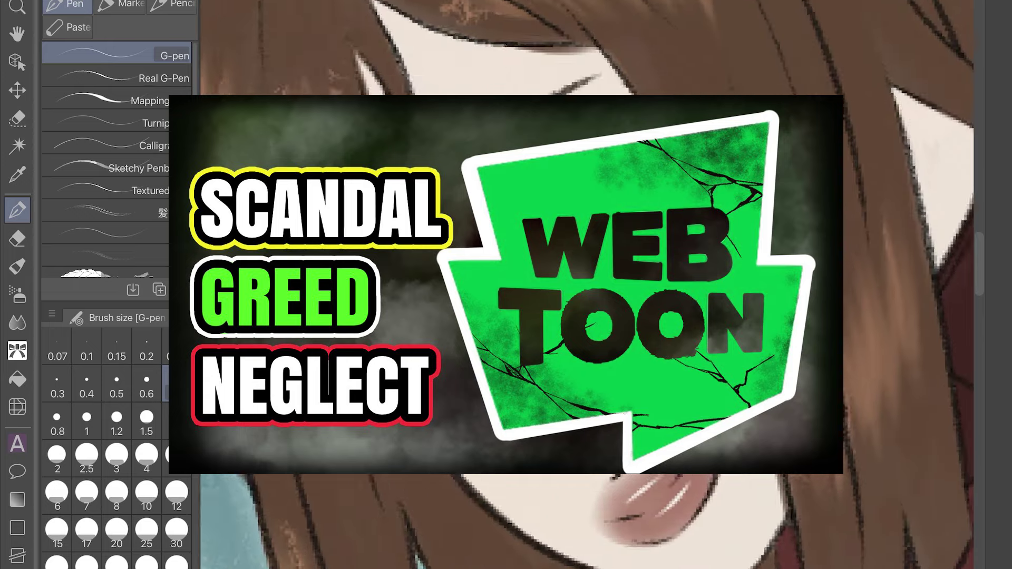
scroll(648, 317, "up", 5)
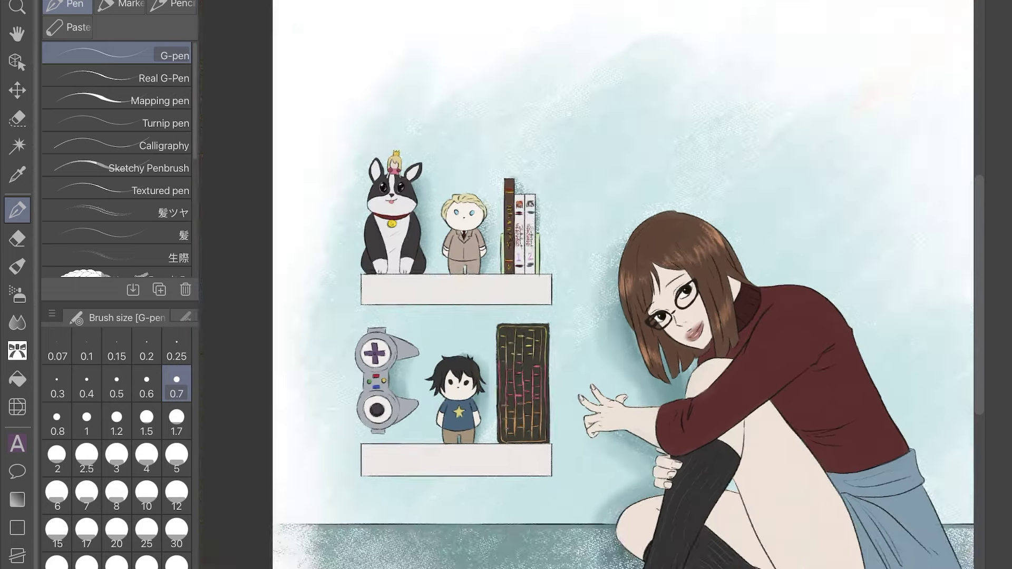
Set the drawing colour to white and add short vertical glare strokes on both lenses of the glasses
left_click(272, 220)
key("Return")
left_click_drag(526, 238, 527, 270)
left_click_drag(528, 279, 528, 290)
left_click_drag(539, 250, 539, 303)
left_click_drag(371, 419, 372, 451)
left_click_drag(389, 420, 389, 456)
scroll(707, 266, "down", 5)
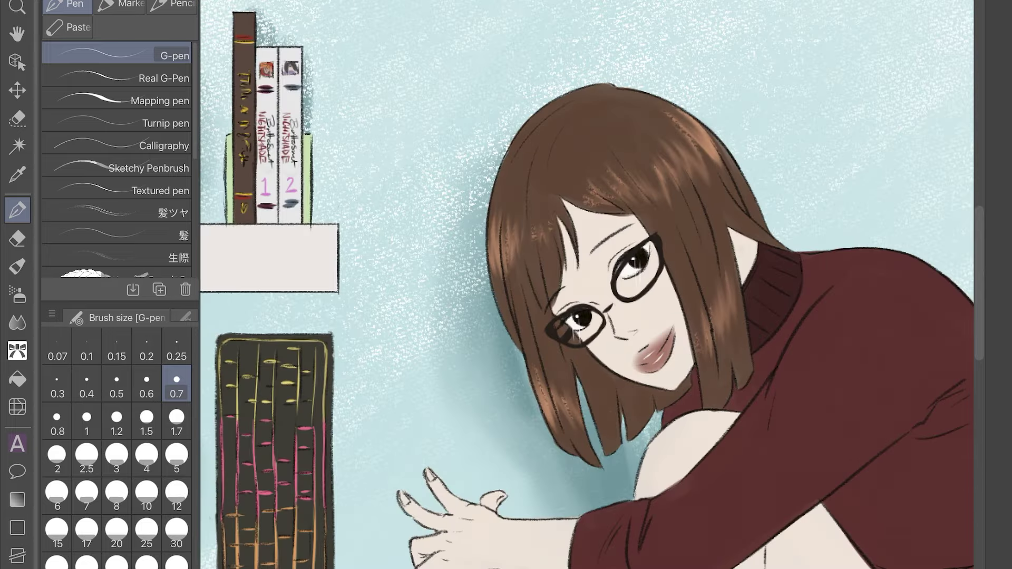
scroll(747, 281, "down", 3)
scroll(482, 218, "down", 3)
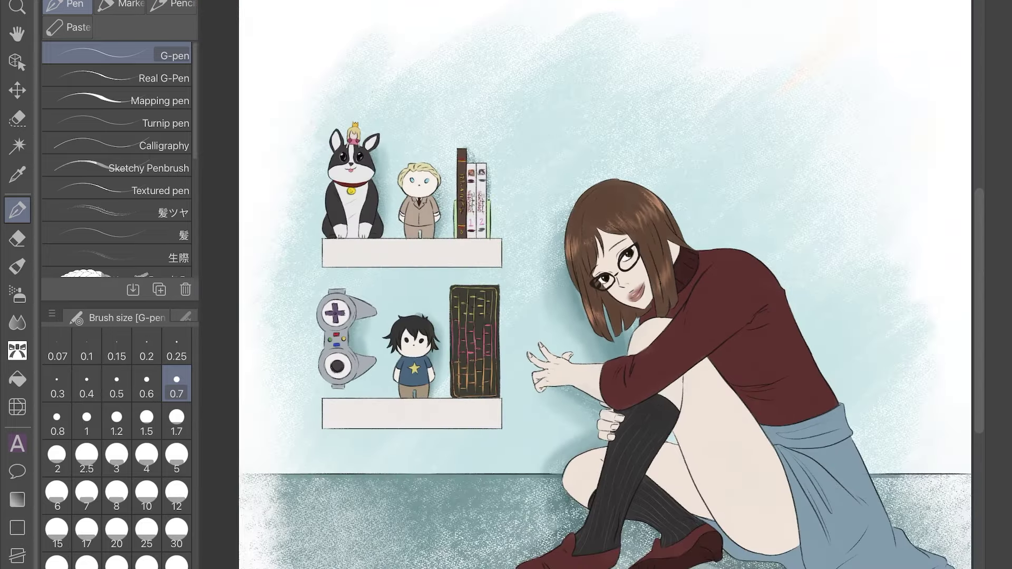
Paint the nails of the woman's raised hand in a muted red based on the lip colour with the G-pen at size 0.7
scroll(619, 348, "up", 3)
key("i")
scroll(619, 348, "up", 3)
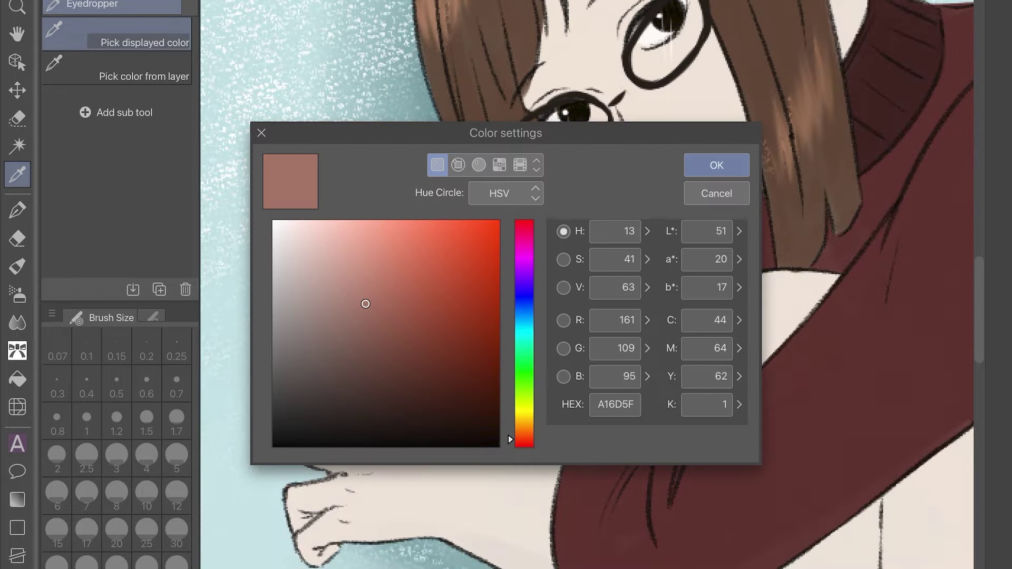
left_click_drag(364, 299, 365, 296)
key("Return")
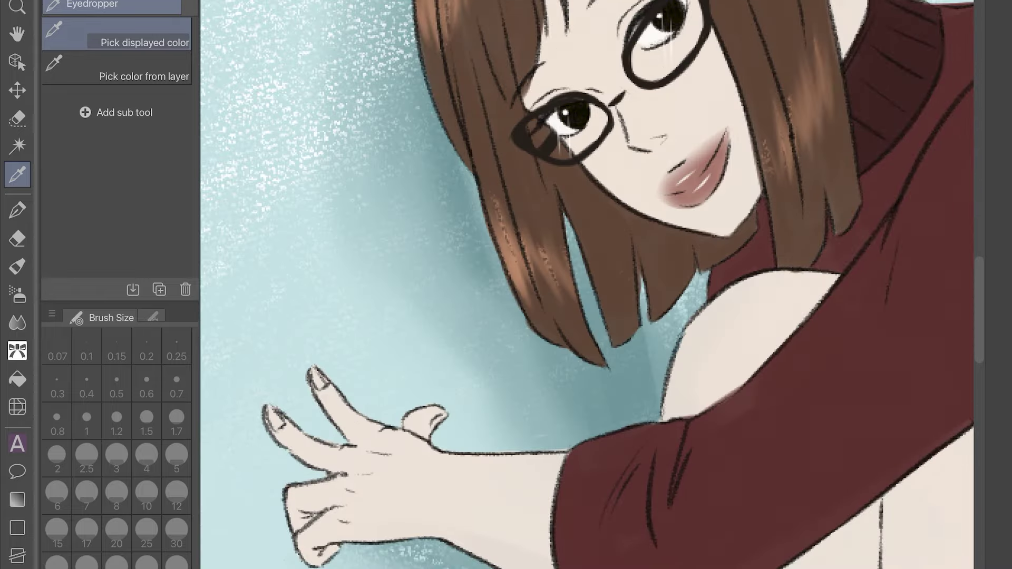
key("p")
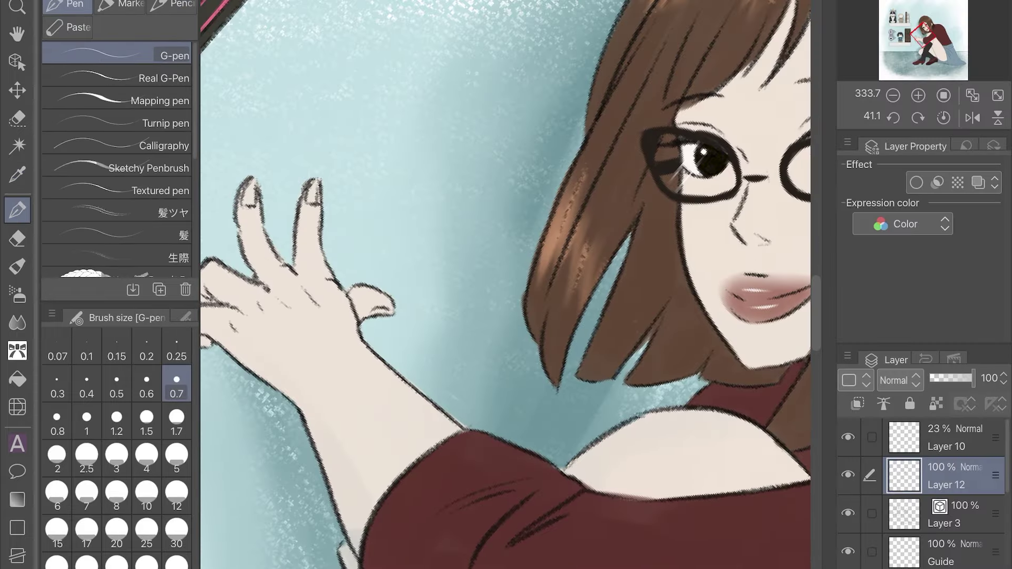
scroll(922, 493, "up", 3)
scroll(337, 263, "up", 5)
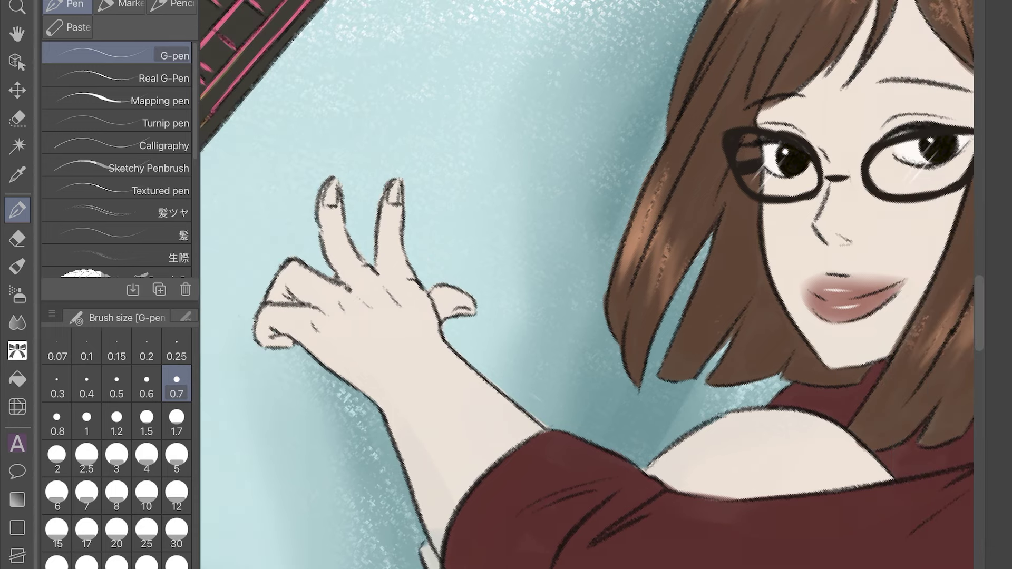
mouse_move(403, 182)
left_mouse_down()
mouse_move(391, 213)
mouse_move(406, 222)
left_mouse_up()
mouse_move(528, 180)
left_mouse_down()
mouse_move(512, 218)
mouse_move(527, 224)
left_mouse_up()
left_click_drag(639, 439, 683, 433)
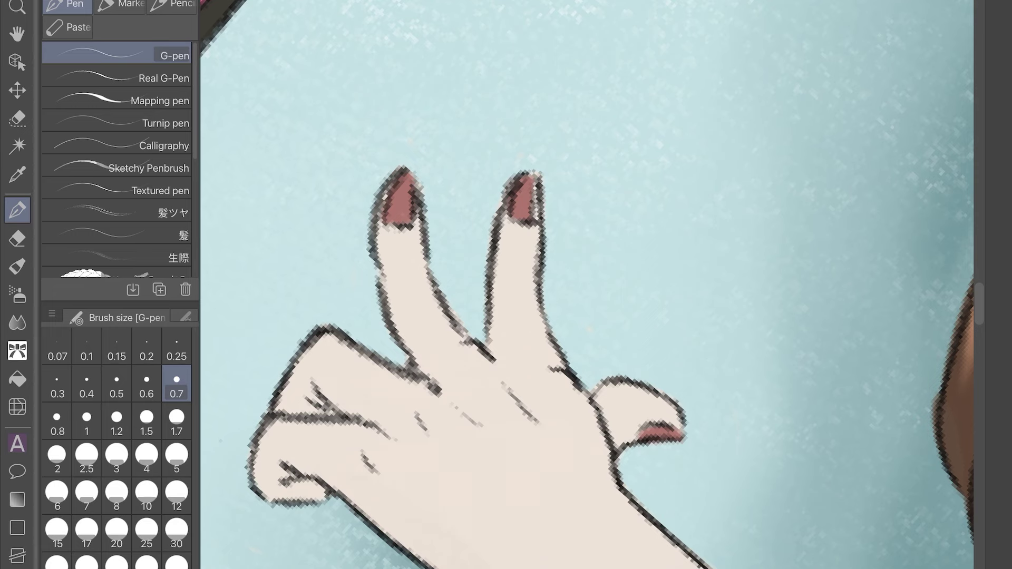
Pick a pale pink and add highlights to the tips of the two raised fingers' nails with the G-pen
key("i")
mouse_move(364, 294)
left_mouse_down()
mouse_move(343, 271)
mouse_move(312, 263)
left_mouse_up()
key("Return")
key("p")
left_click_drag(407, 179, 393, 203)
left_click_drag(531, 178, 519, 190)
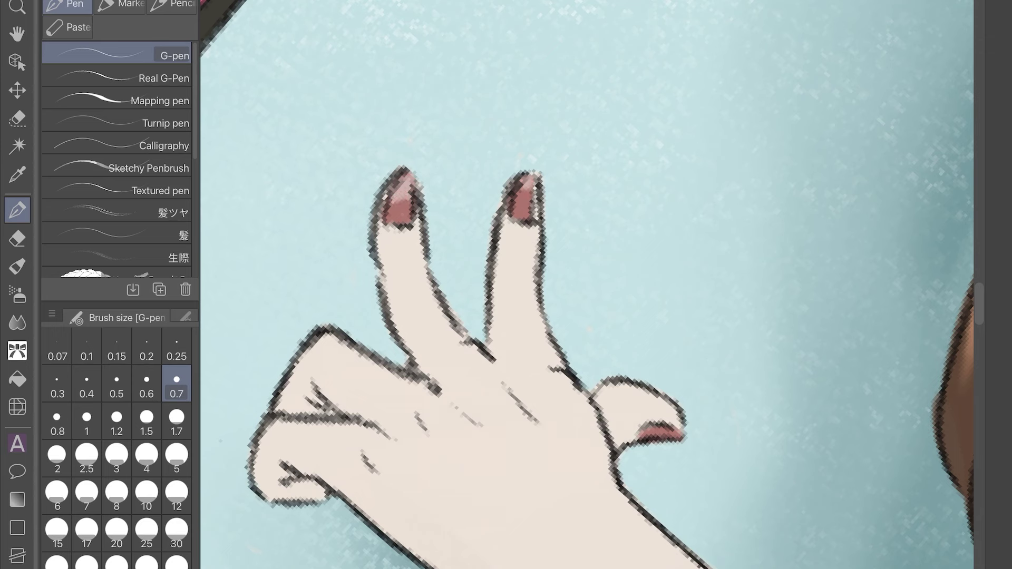
Soften the nail highlights on the raised hand with the Blend tool at brush size 0.7
key("j")
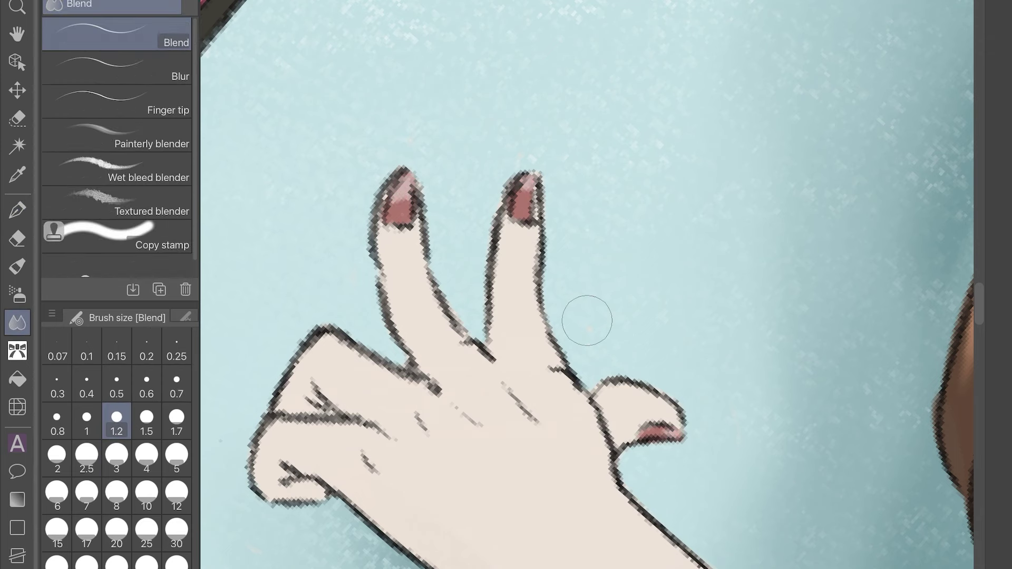
key("bracketleft")
key("bracketleft")
key("bracketleft")
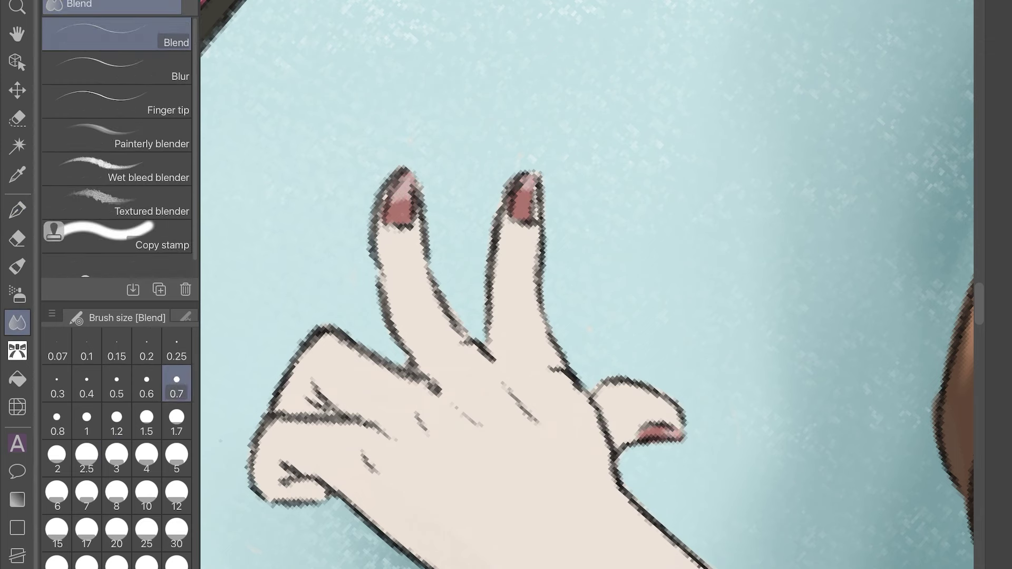
left_click_drag(531, 189, 521, 207)
scroll(586, 285, "down", 5)
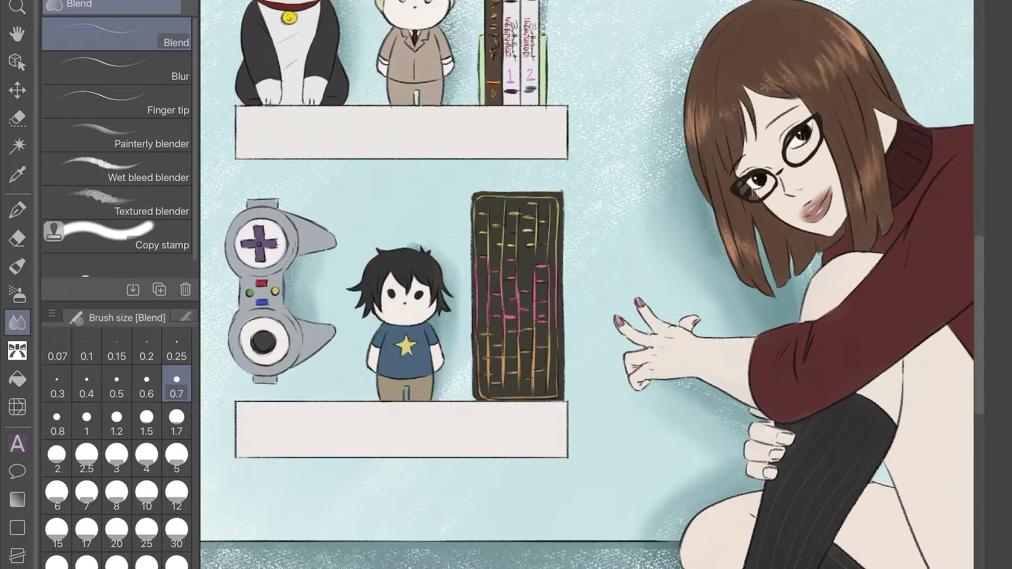
Fill the three fingernails of the hand holding the leg with muted red using the G-pen at size 0.7
scroll(680, 433, "up", 8)
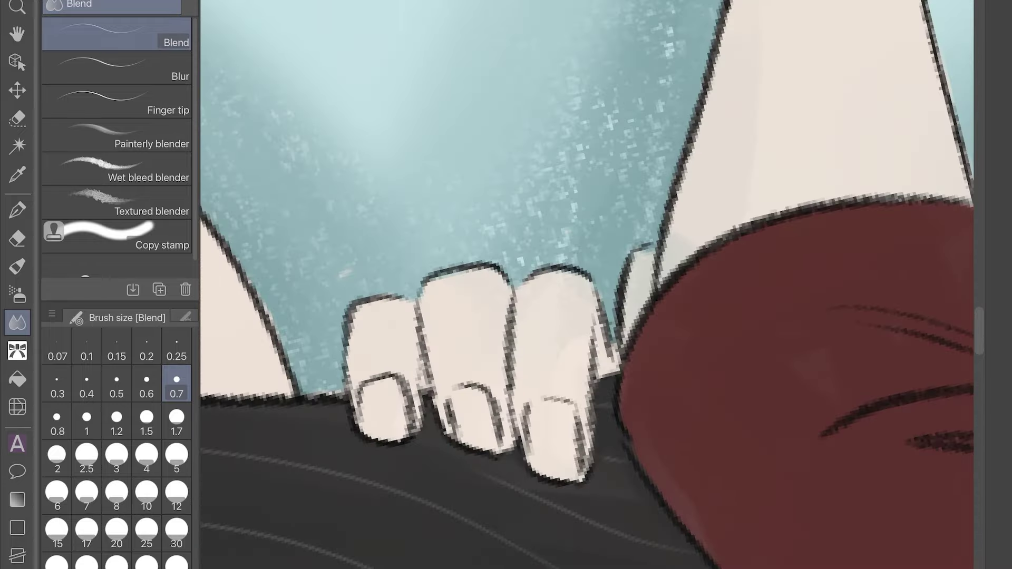
key("p")
mouse_move(371, 390)
left_mouse_down()
mouse_move(369, 430)
mouse_move(395, 438)
mouse_move(401, 422)
mouse_move(403, 434)
left_mouse_up()
mouse_move(454, 398)
left_mouse_down()
mouse_move(472, 443)
mouse_move(493, 419)
mouse_move(499, 451)
left_mouse_up()
mouse_move(527, 414)
left_mouse_down()
mouse_move(535, 459)
mouse_move(559, 464)
left_mouse_up()
mouse_move(564, 406)
left_mouse_down()
mouse_move(575, 454)
mouse_move(553, 482)
left_mouse_up()
left_click_drag(578, 451, 583, 482)
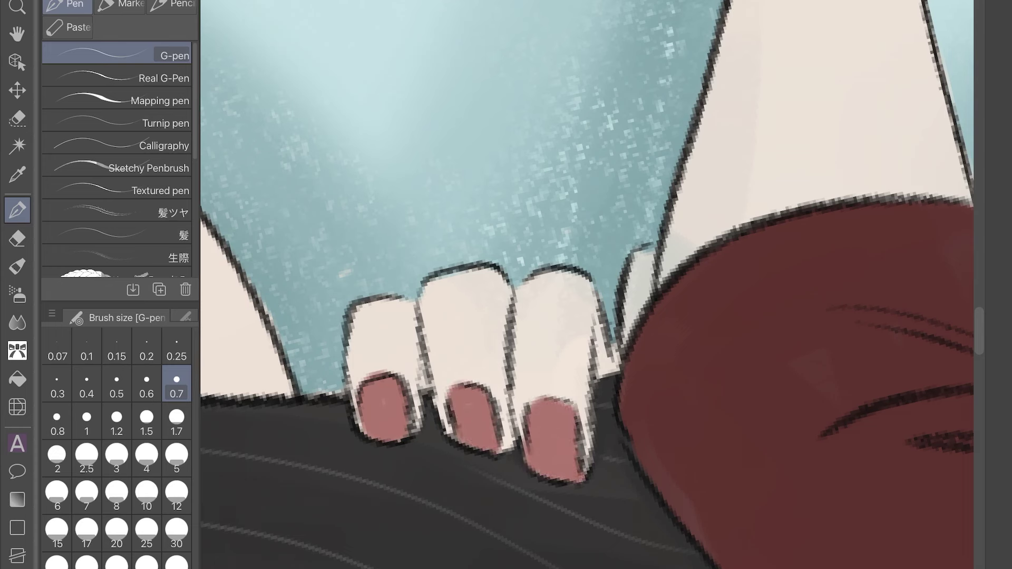
key("ctrl+z")
left_click_drag(572, 448, 580, 485)
mouse_move(544, 416)
left_mouse_down()
mouse_move(564, 480)
mouse_move(543, 477)
left_mouse_up()
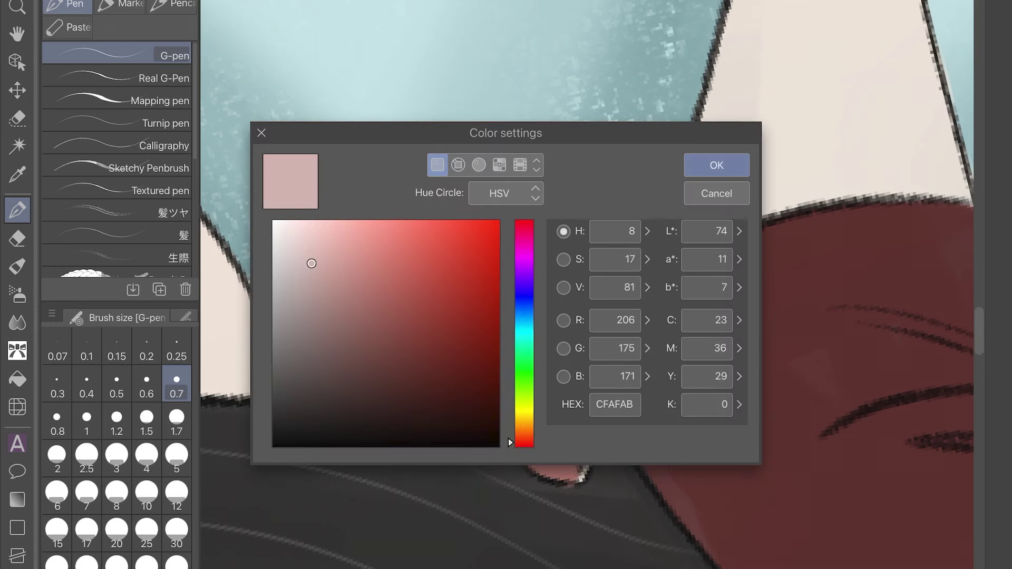
Choose a paler pink and paint highlights along the tips of the lower hand's three nails
left_click(296, 262)
left_click(713, 165)
mouse_move(366, 424)
left_mouse_down()
mouse_move(404, 440)
mouse_move(498, 448)
left_mouse_up()
left_click_drag(474, 442, 578, 477)
Soften the nail highlights on both hands with the Blur tool at brush size 1.2
key("j")
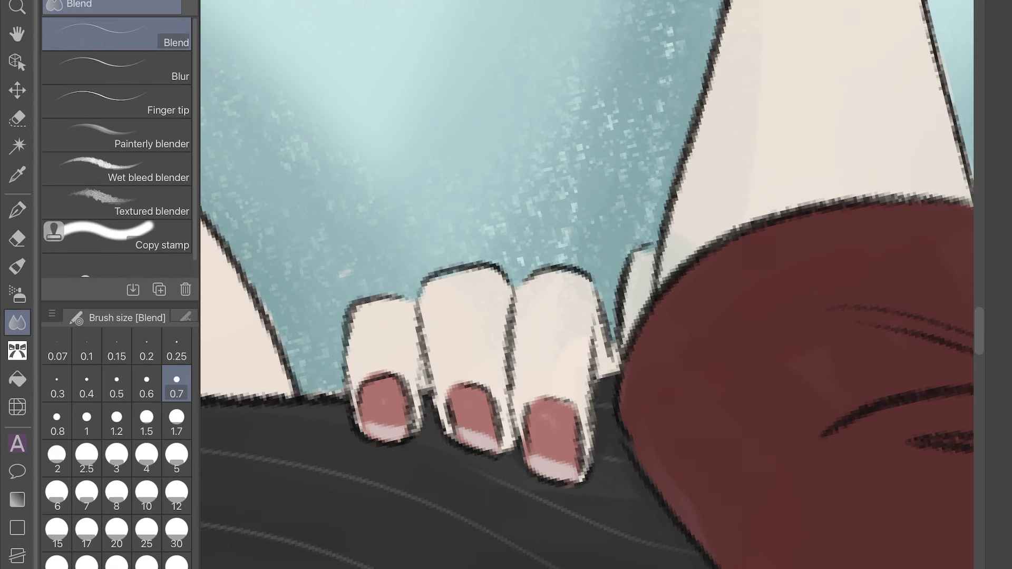
left_click(116, 67)
mouse_move(374, 422)
left_mouse_down()
mouse_move(476, 432)
mouse_move(567, 469)
left_mouse_up()
mouse_move(786, 53)
left_mouse_down()
mouse_move(790, 475)
mouse_move(766, 16)
left_mouse_up()
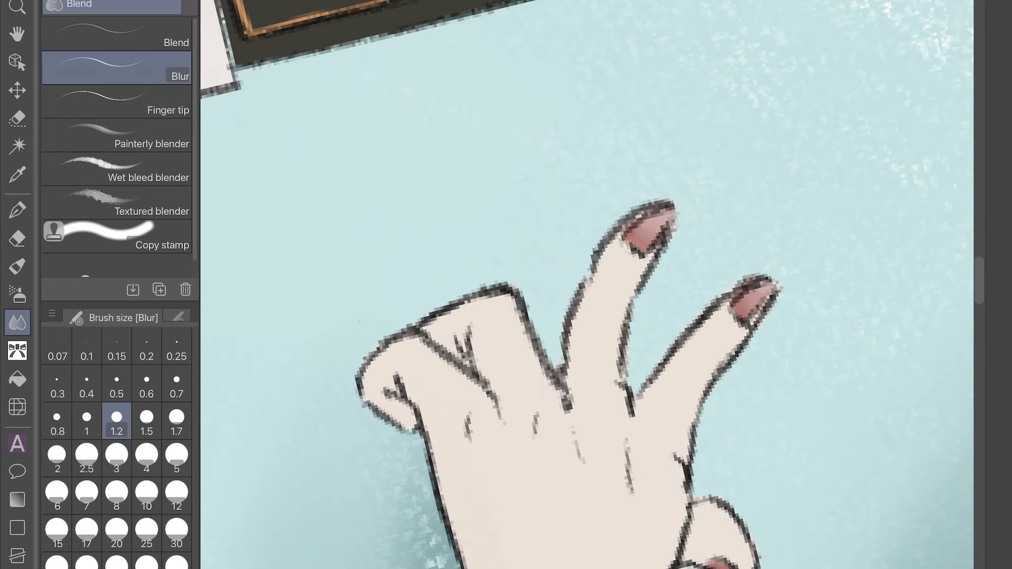
key("p")
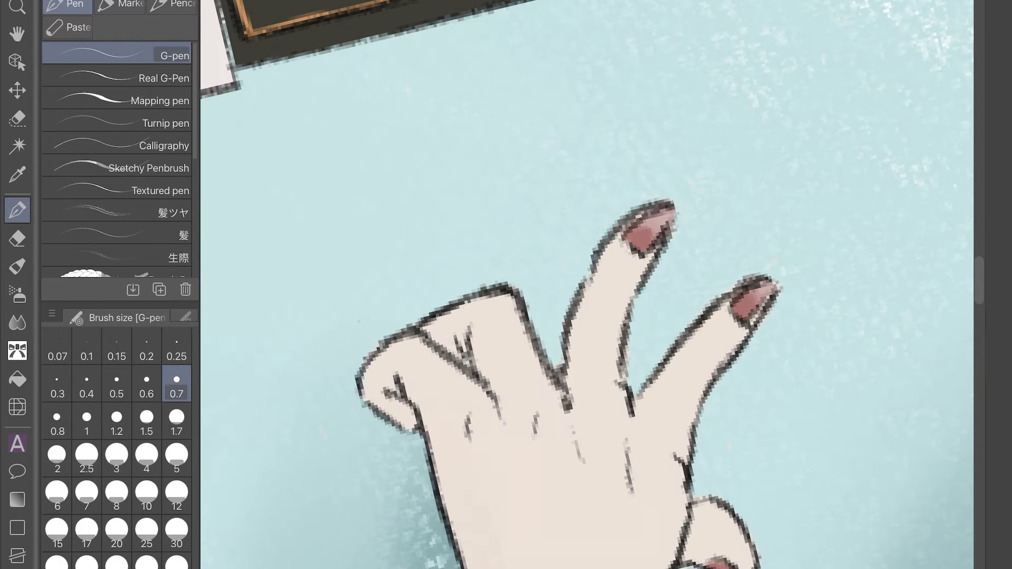
key("j")
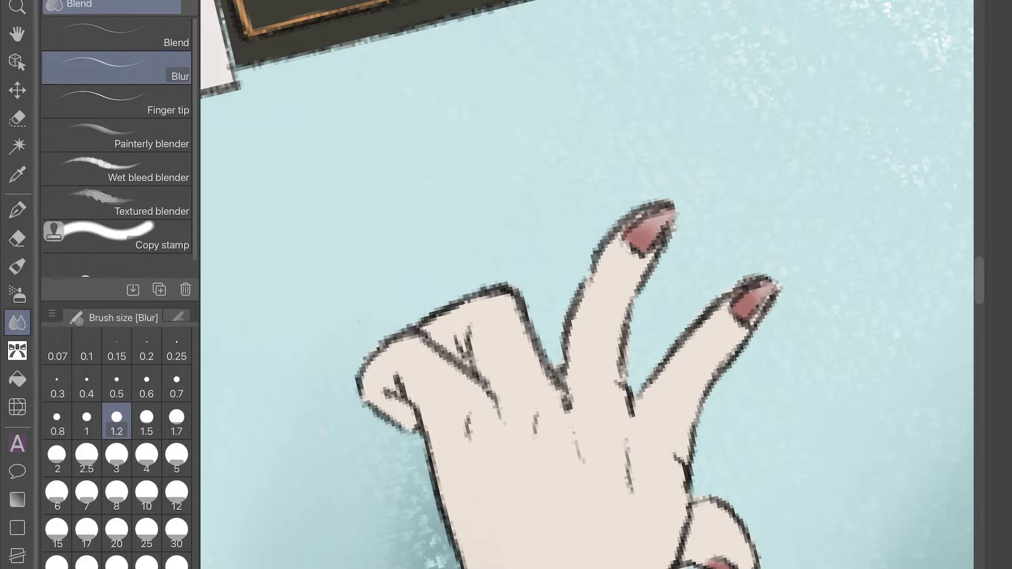
scroll(591, 285, "down", 5)
left_click_drag(926, 204, 789, 247)
scroll(789, 247, "down", 4)
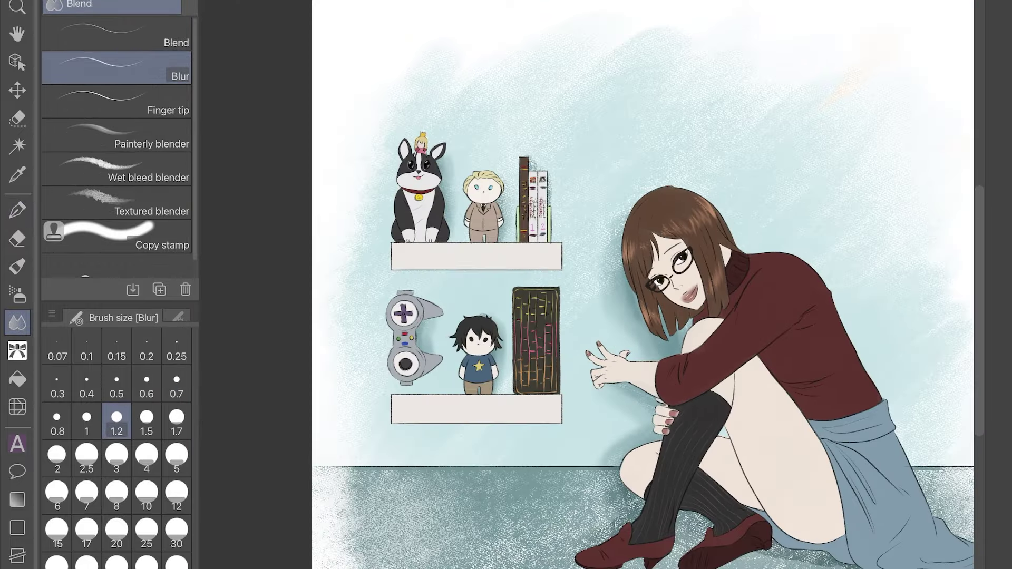
Make Layer 10 the active layer and set the drawing colour to a near-black tone
key("Tab")
scroll(528, 285, "down", 3)
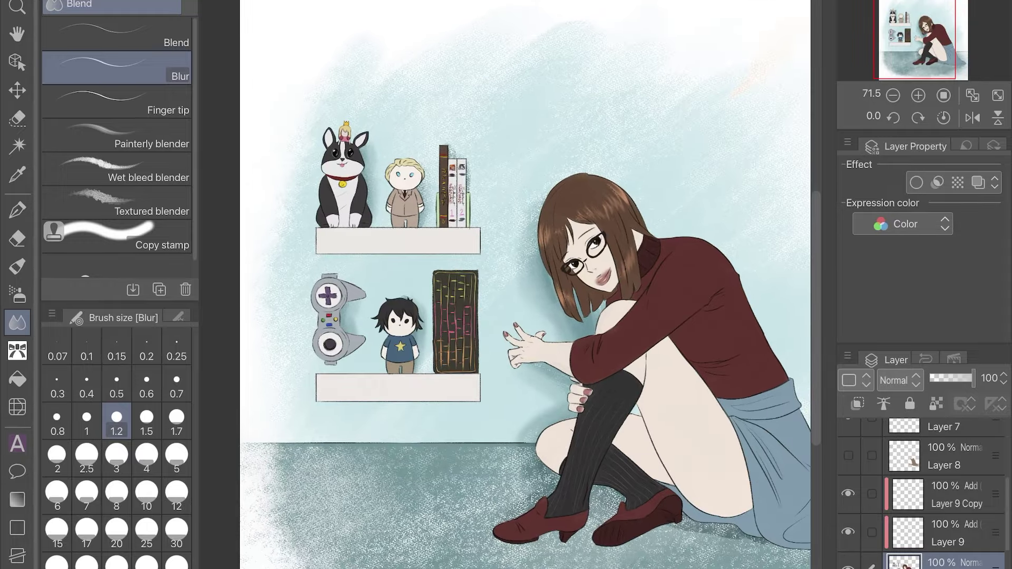
scroll(922, 493, "down", 1)
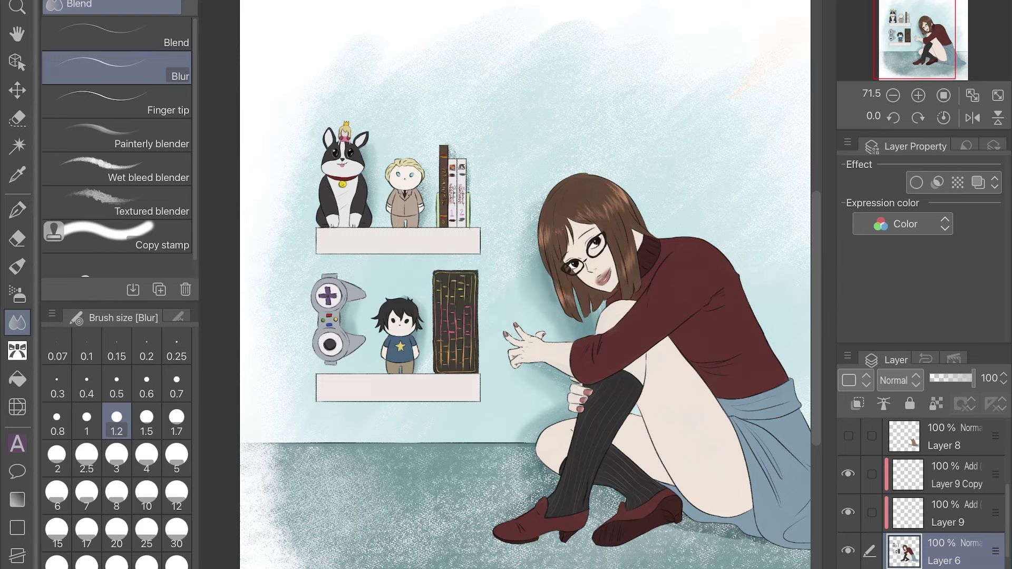
scroll(923, 493, "up", 5)
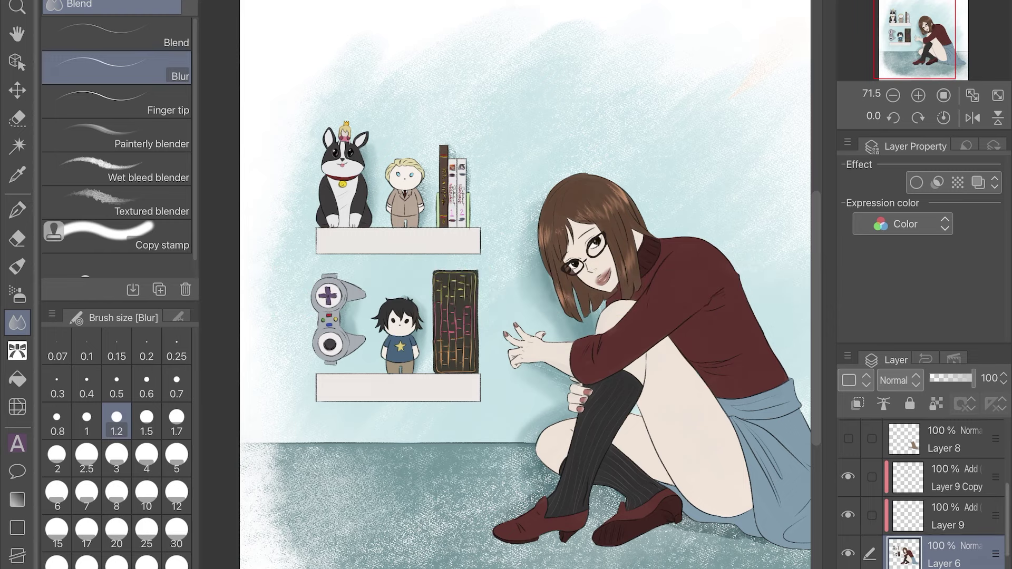
left_click(944, 437)
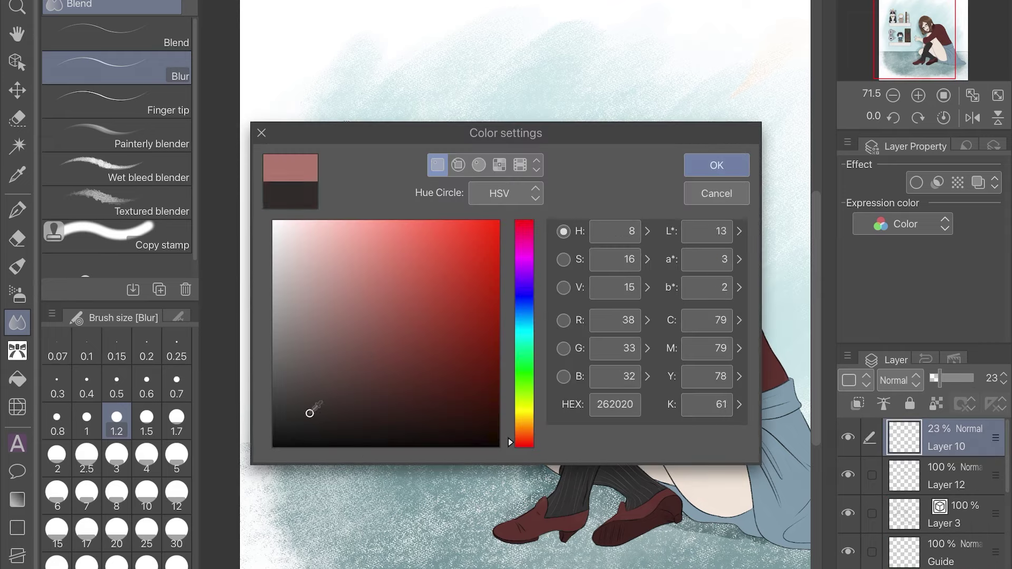
left_click_drag(309, 411, 305, 427)
key("Return")
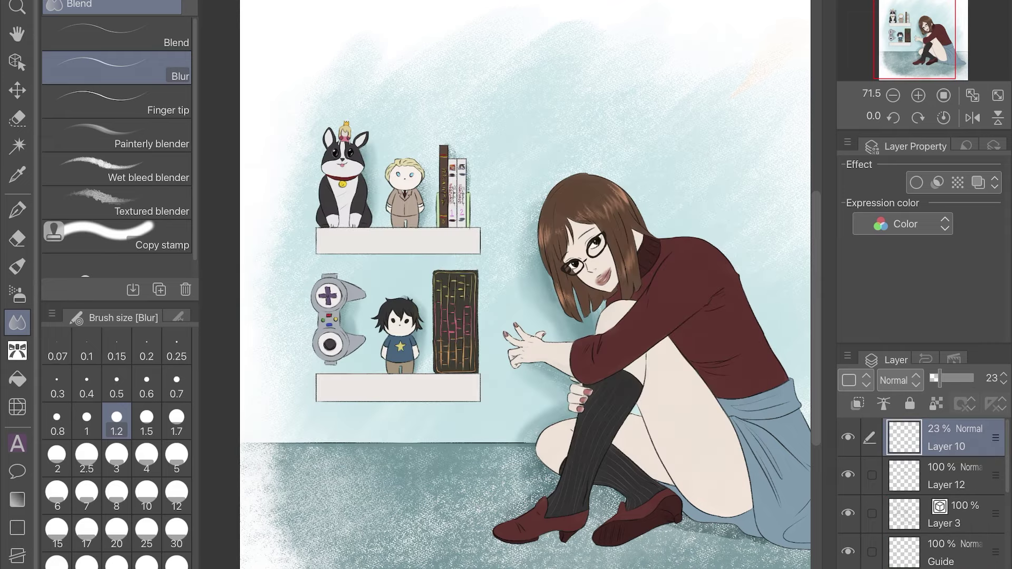
Try the two-line text "dayday draws" on the floor below the shelves using the Dddlogo text preset
key("t")
left_click(116, 102)
left_click(116, 67)
left_click(116, 33)
left_click(116, 68)
scroll(363, 527, "up", 5)
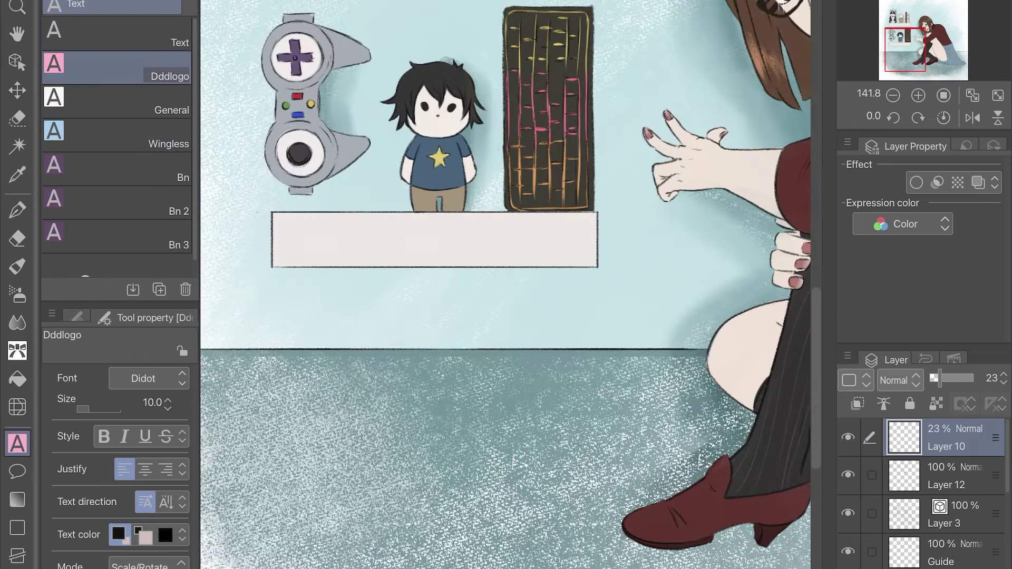
left_click(382, 405)
left_click(405, 426)
left_click(405, 426)
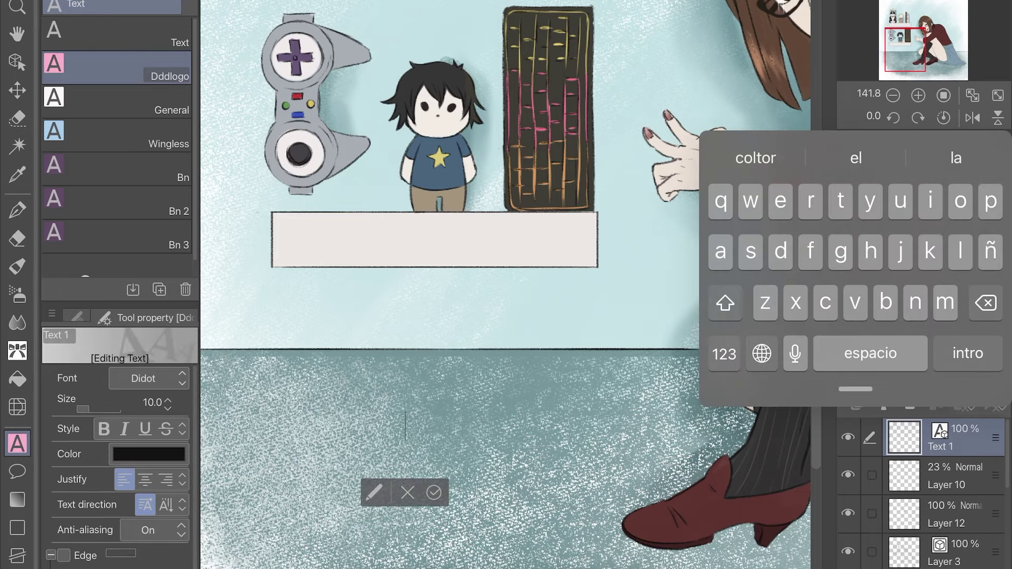
type("dayday")
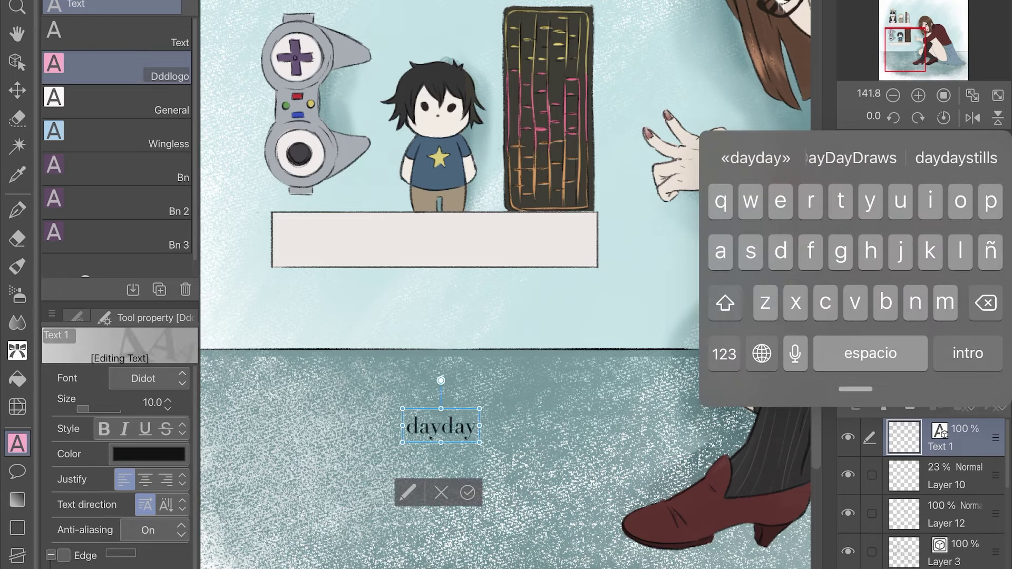
key("Return")
type("draws")
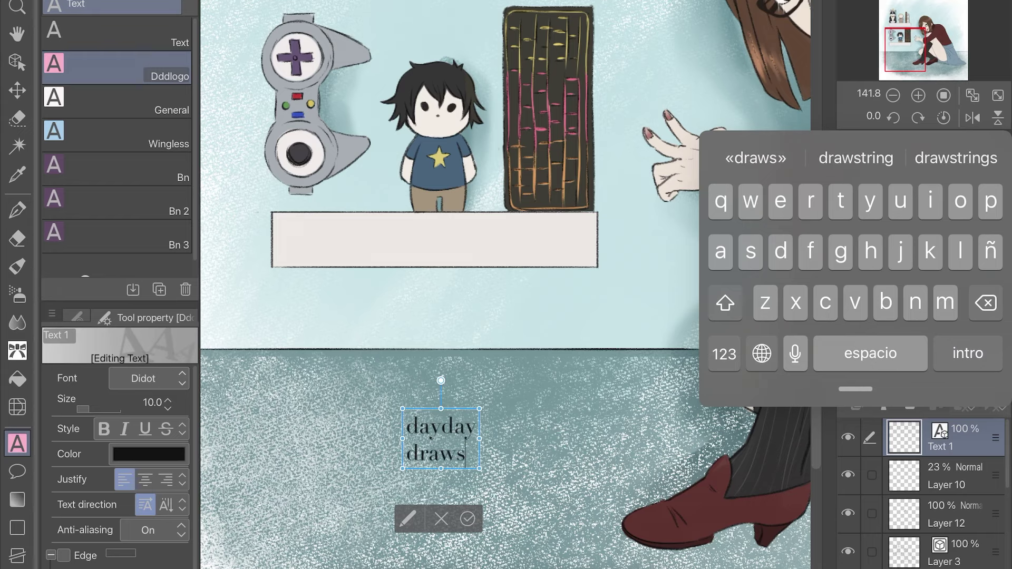
key("Return")
Centre-align the two-line text on the floor and try adjusting its size
left_click(145, 480)
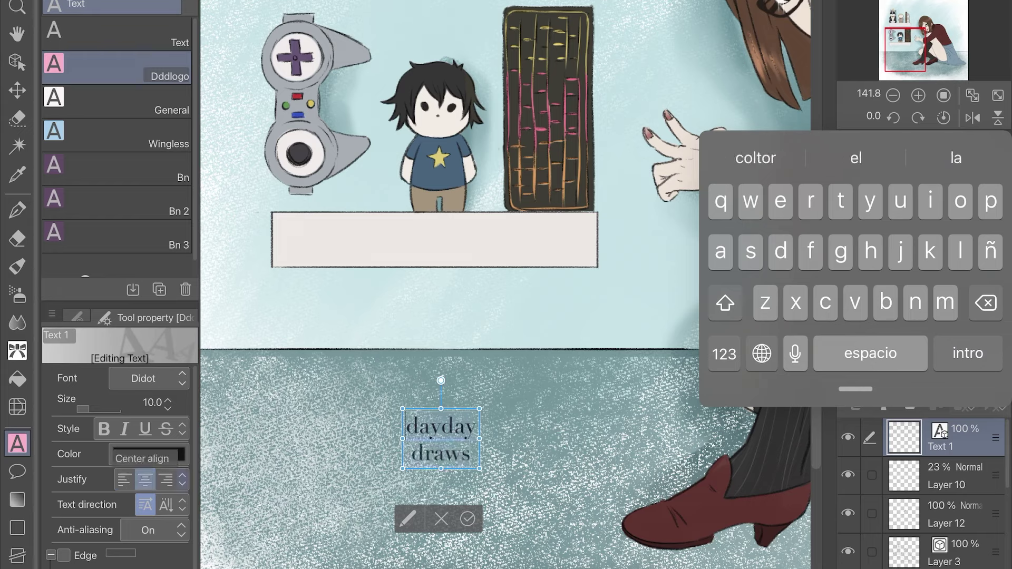
mouse_move(479, 439)
left_mouse_down()
mouse_move(527, 432)
mouse_move(558, 388)
left_mouse_up()
left_click(515, 494)
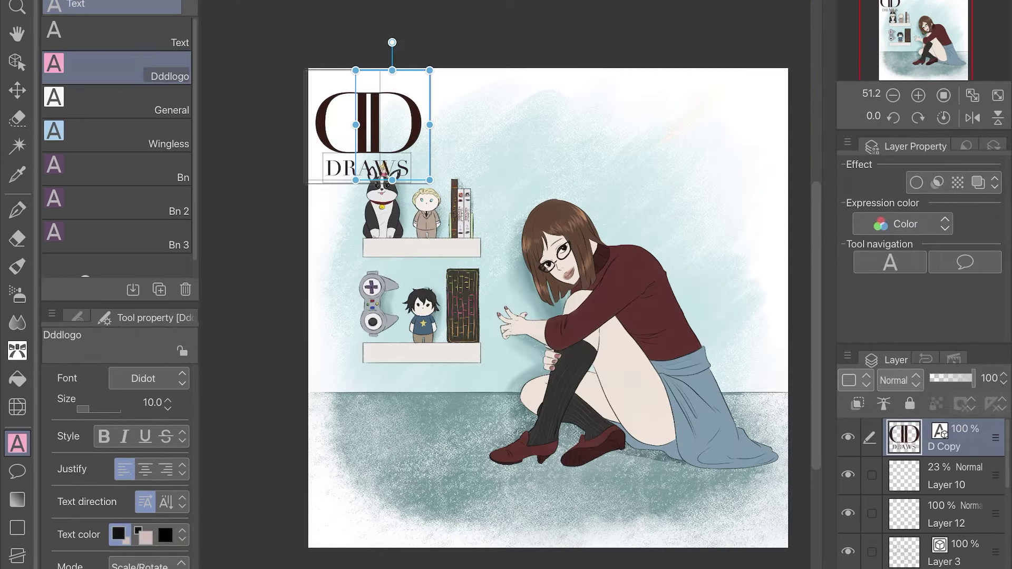
Scale the DD Draws logo to 72% width and 59% height and move it onto the floor below the shelves
key("ctrl+t")
left_click_drag(368, 127, 457, 437)
left_click_drag(524, 372, 474, 418)
left_click_drag(463, 455, 463, 422)
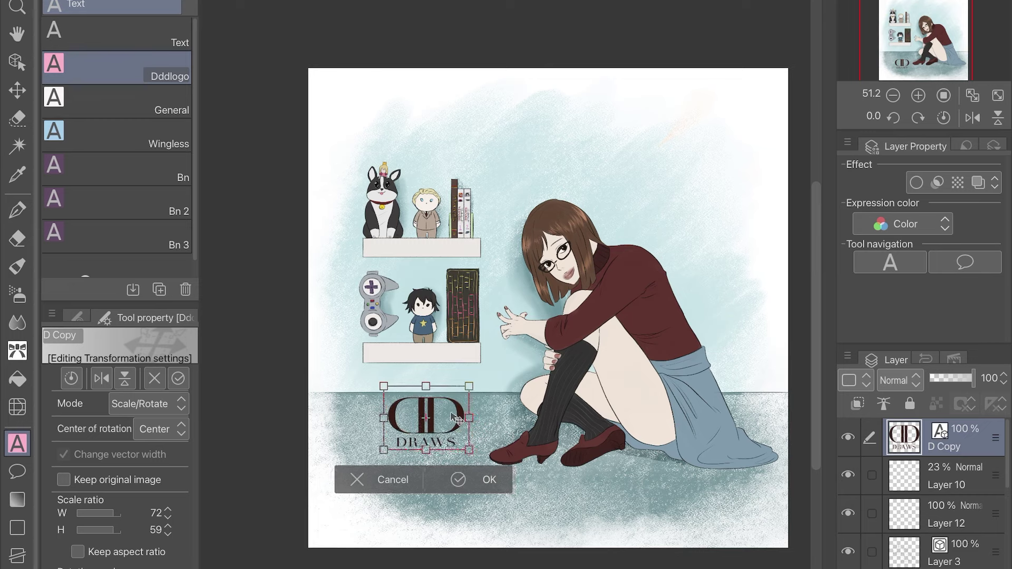
scroll(463, 422, "up", 2)
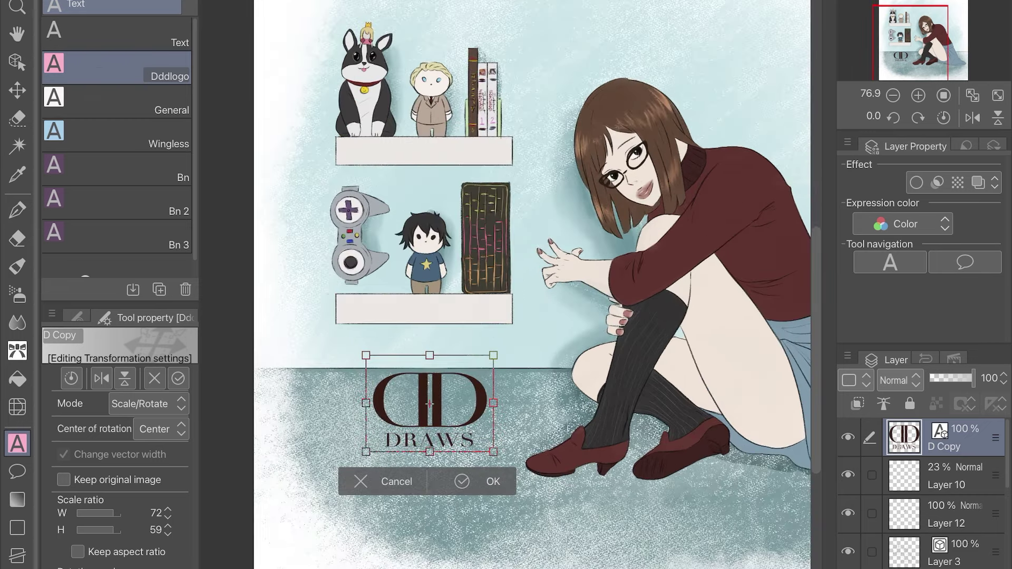
Rasterize the DD Draws logo's text layer
left_click(148, 404)
left_click(147, 422)
left_click(17, 443)
left_click(588, 217)
right_click(960, 438)
left_click(833, 248)
left_click(143, 379)
left_click(143, 378)
Apply a Perspective transform to the logo, widening its lower edge and narrowing its upper edge to lie on the floor
key("ctrl+t")
left_click(149, 404)
left_click(121, 520)
left_click_drag(493, 452, 513, 457)
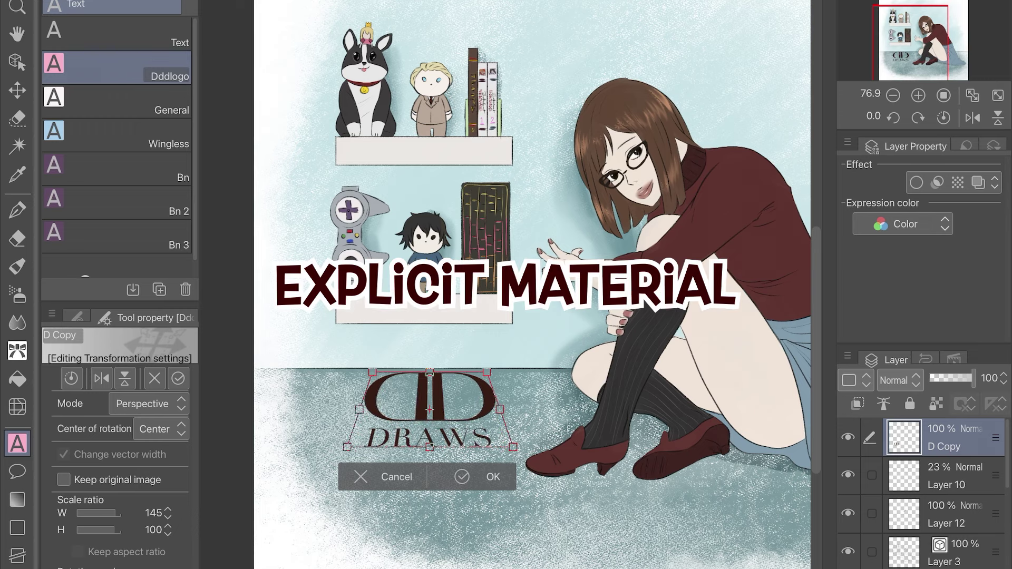
left_click_drag(372, 372, 385, 375)
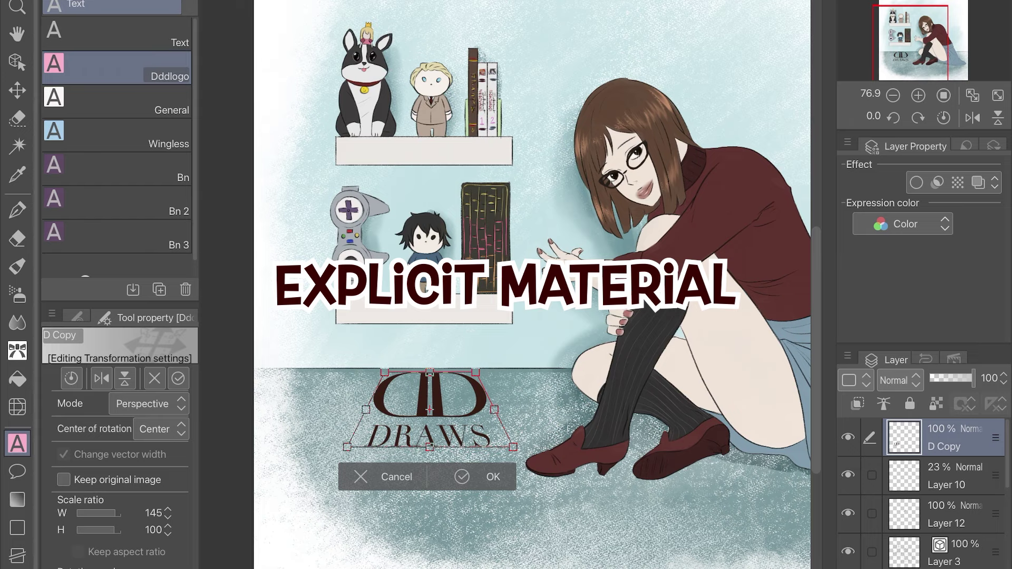
key("Return")
Try the darkening blend modes on the logo layer, including Linear burn and Subtract
scroll(564, 278, "down", 3)
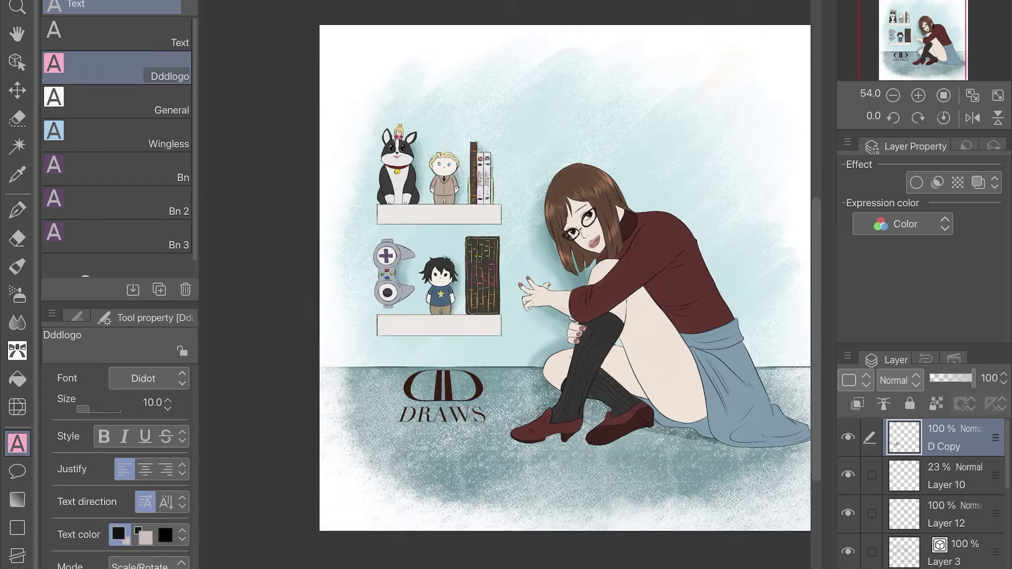
scroll(748, 88, "up", 1)
left_click(898, 380)
left_click(907, 8)
left_click(898, 380)
left_click(906, 20)
left_click(898, 380)
left_click(907, 20)
left_click(898, 380)
left_click(906, 20)
left_click(897, 380)
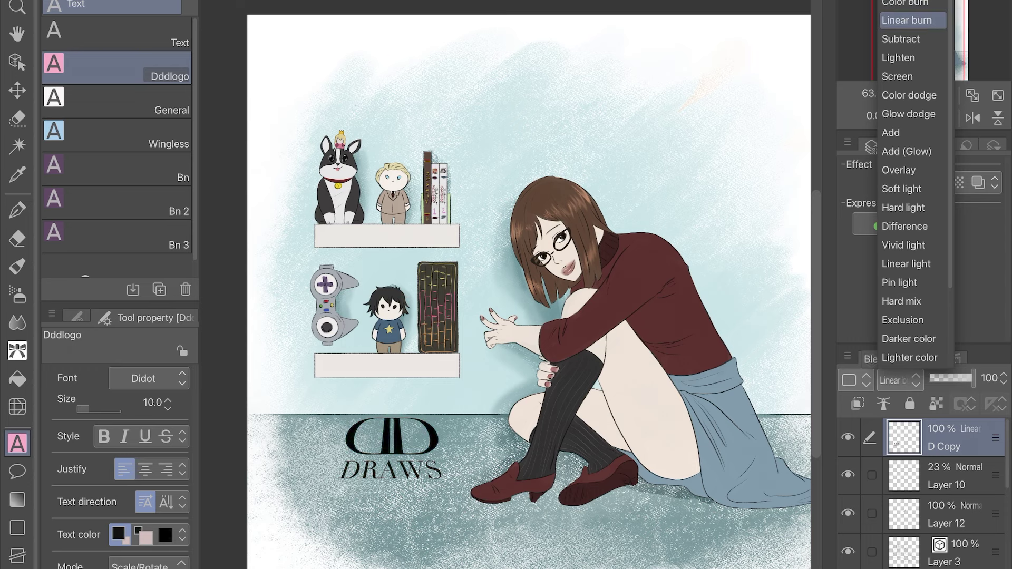
left_click(901, 39)
Go through the lightening blend modes on the logo layer and set it to Overlay
left_click(897, 380)
left_click(906, 54)
left_click(898, 380)
left_click(907, 54)
left_click(898, 380)
left_click(907, 111)
left_click(898, 380)
left_click(906, 129)
left_click(898, 380)
left_click(907, 147)
left_click(897, 380)
left_click(906, 165)
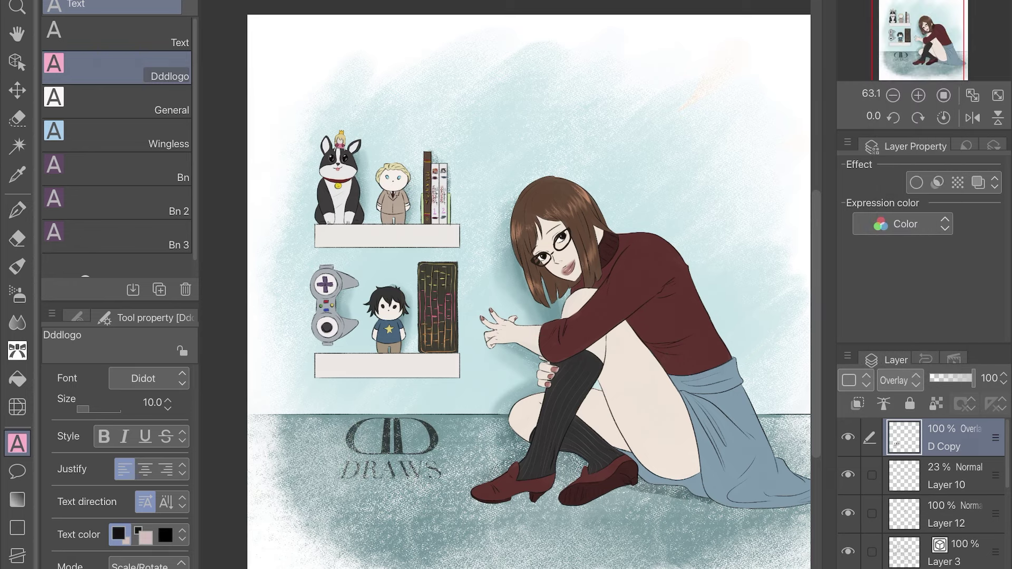
Paste the Let's Play title with its player menu text into the Illustration canvas and move it above the woman's head
scroll(351, 438, "up", 5)
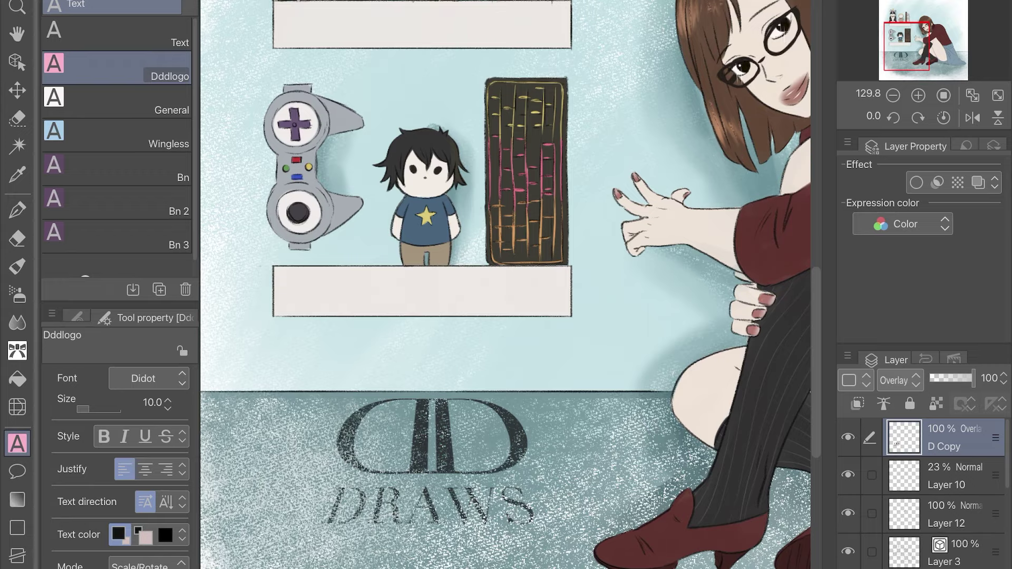
scroll(472, 342, "down", 4)
scroll(615, 362, "down", 2)
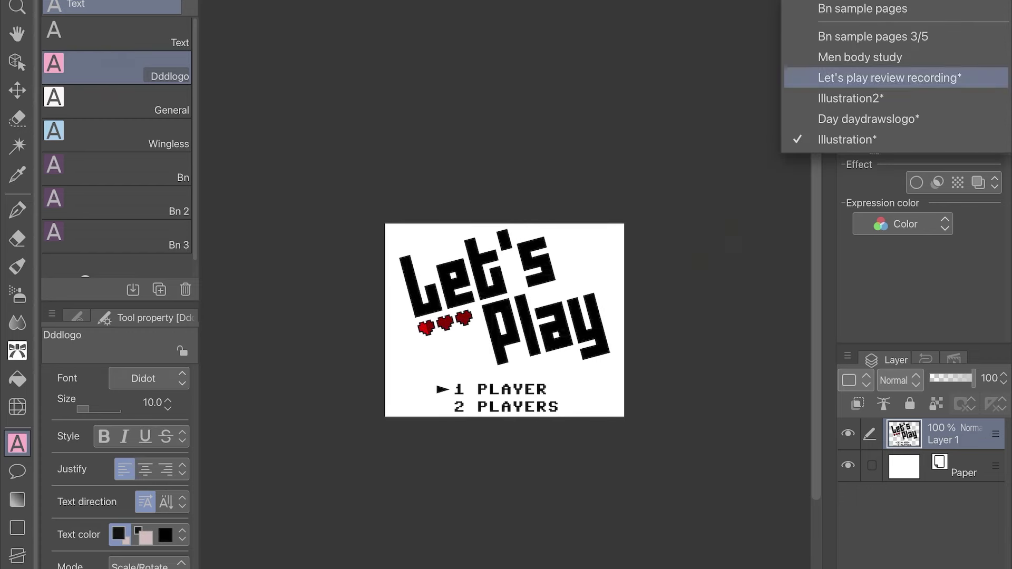
left_click(847, 139)
key("super+v")
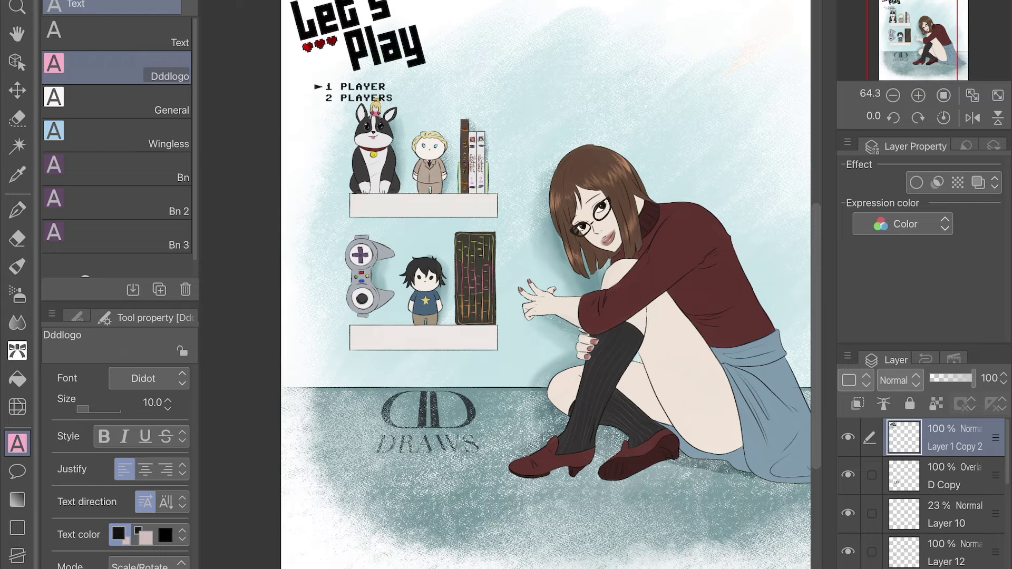
key("super+0")
key("k")
left_click_drag(363, 135, 619, 185)
scroll(560, 225, "up", 3)
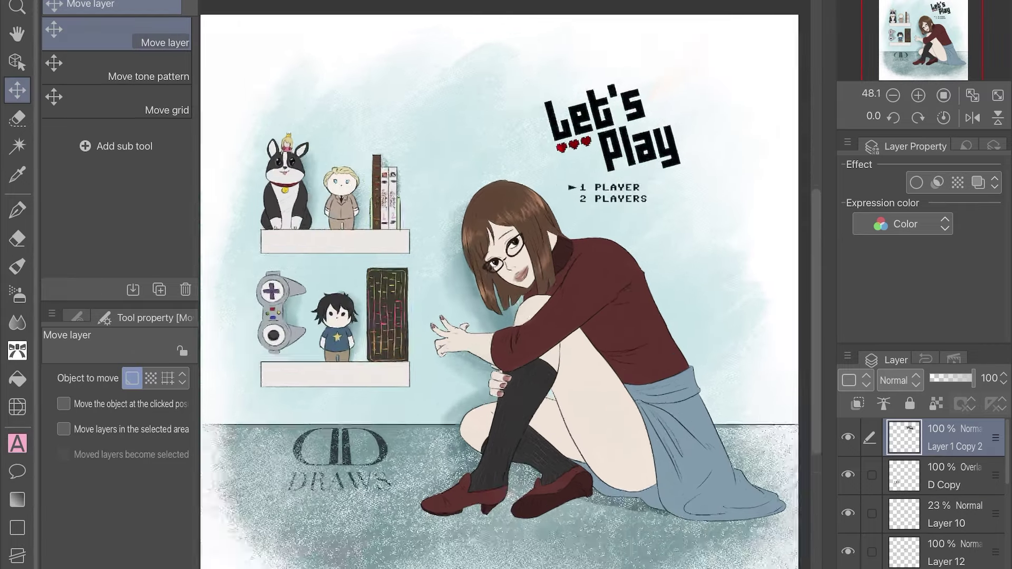
key("super+t")
left_click_drag(701, 211, 746, 289)
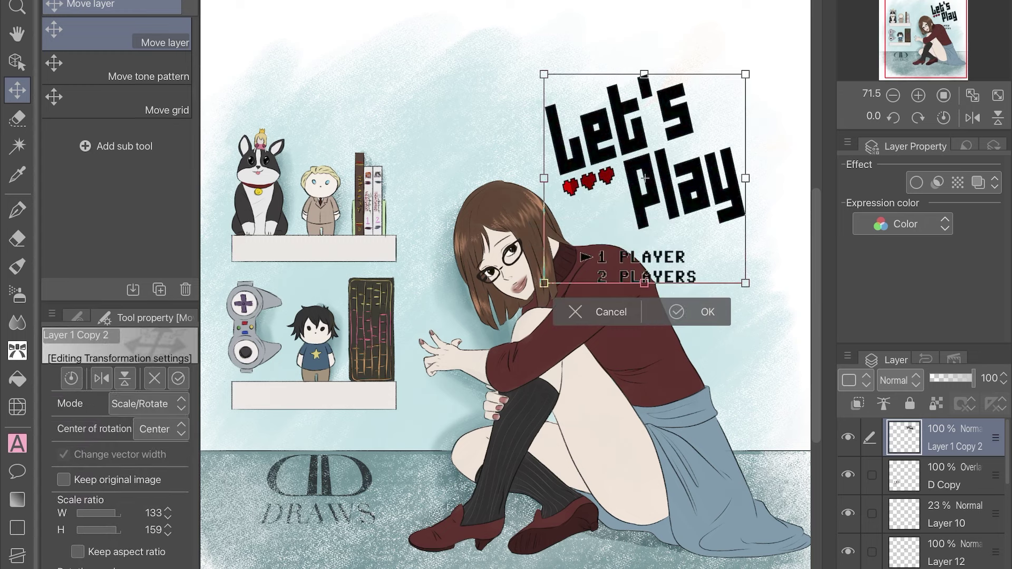
left_click_drag(638, 179, 638, 133)
key("Escape")
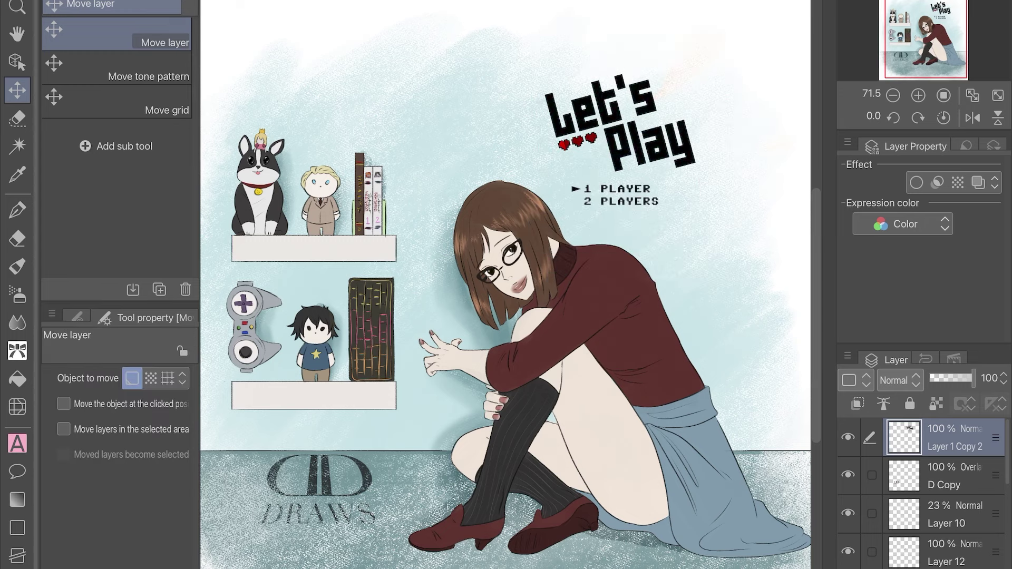
Enlarge the Let's Play title with its aspect ratio kept, filling the wall space above the woman
key("super+t")
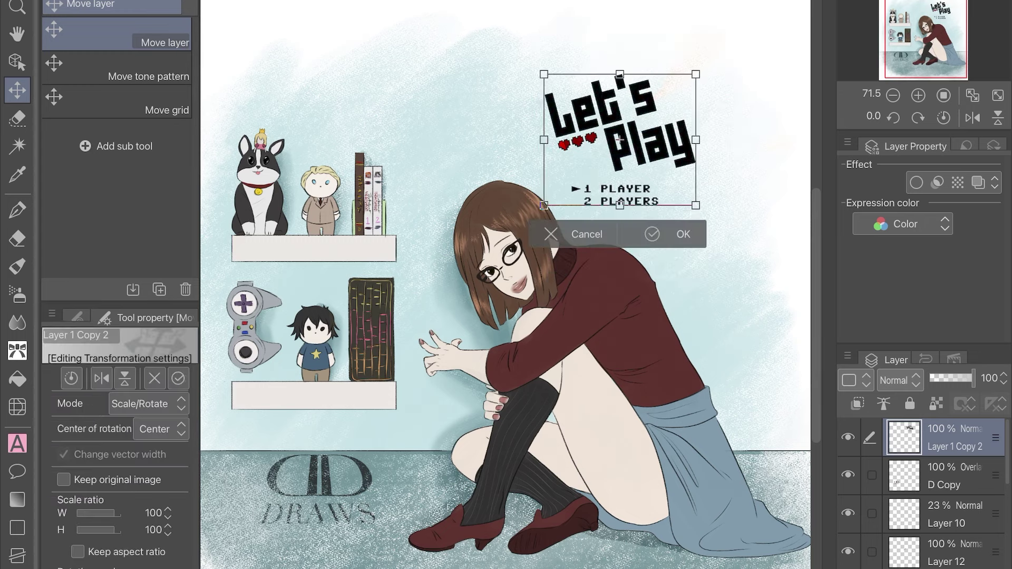
left_click(78, 552)
left_click_drag(696, 205, 762, 222)
left_click_drag(651, 127, 643, 128)
key("Return")
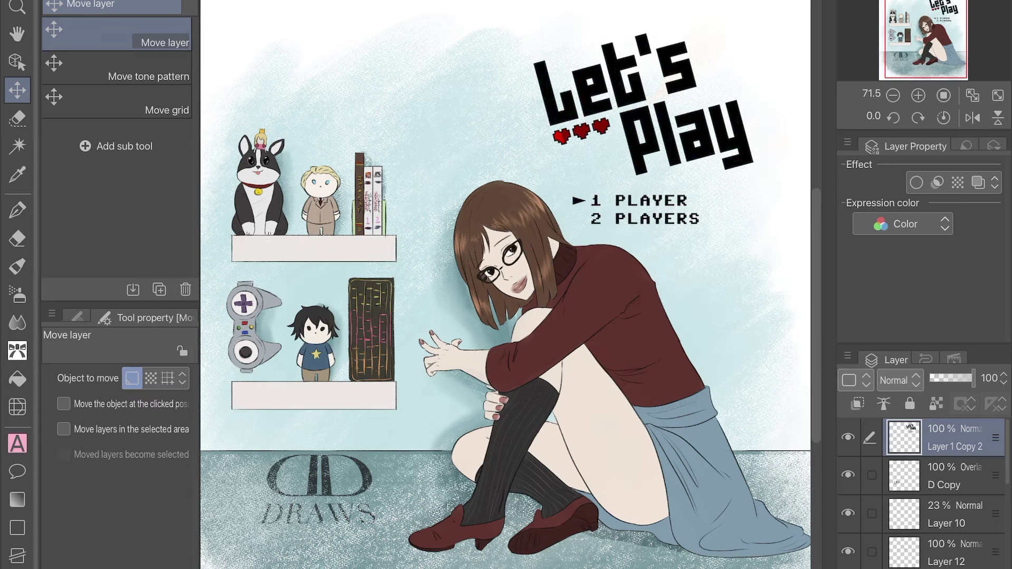
Add a white border effect to the title, adjust its edge thickness, and rasterize the title layer
left_click(916, 183)
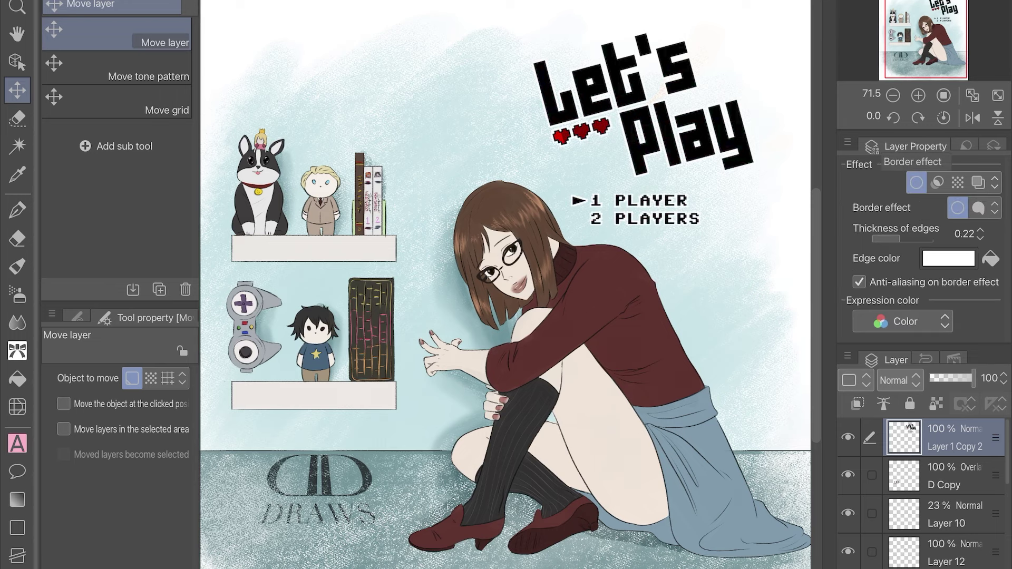
left_click(904, 239)
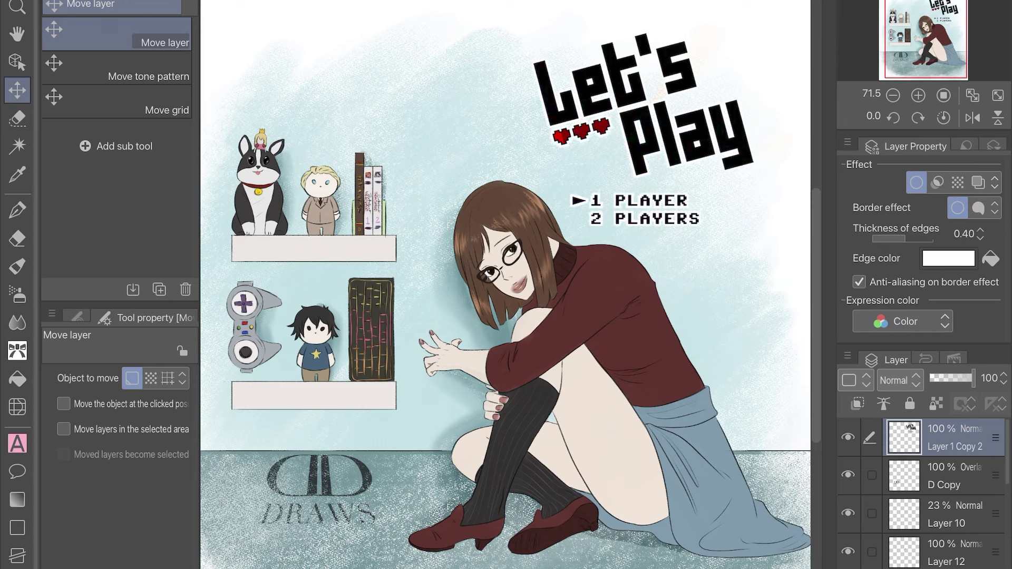
left_click(980, 238)
left_click(907, 239)
left_click(981, 238)
left_click(996, 438)
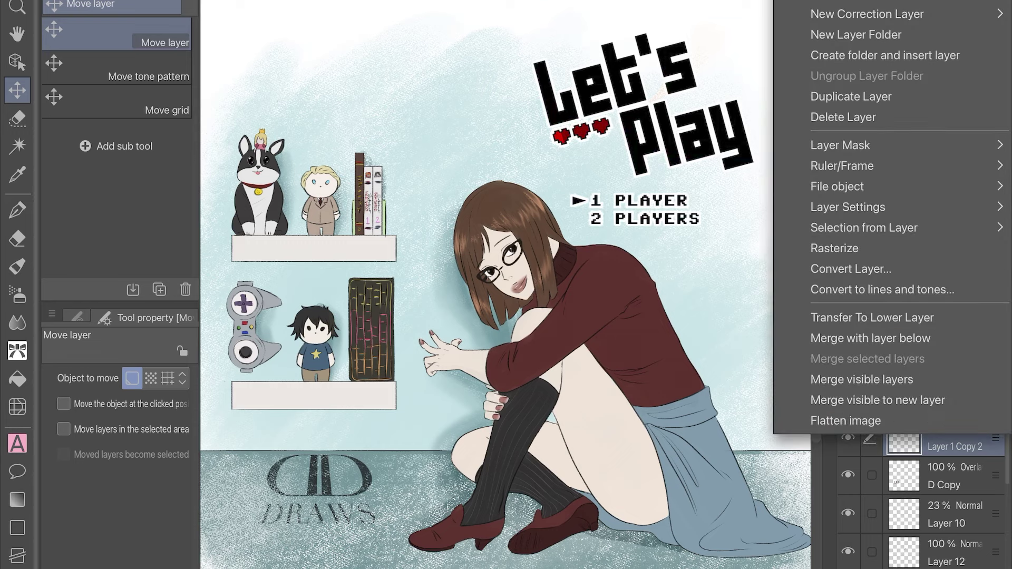
left_click(835, 248)
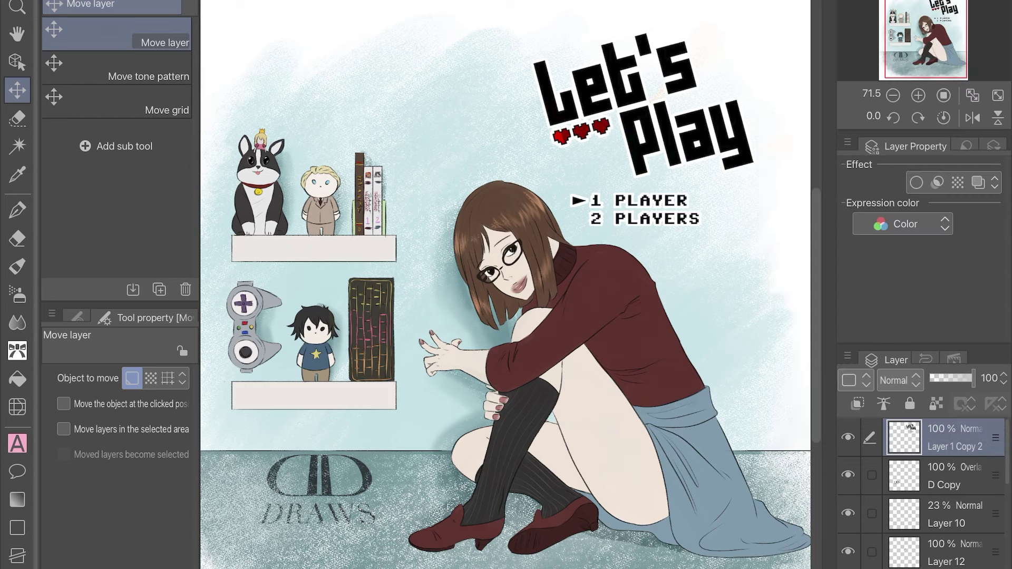
Try the Overlay and Darken blend modes on the title layer and set it to Color burn
left_click(896, 381)
left_click(899, 169)
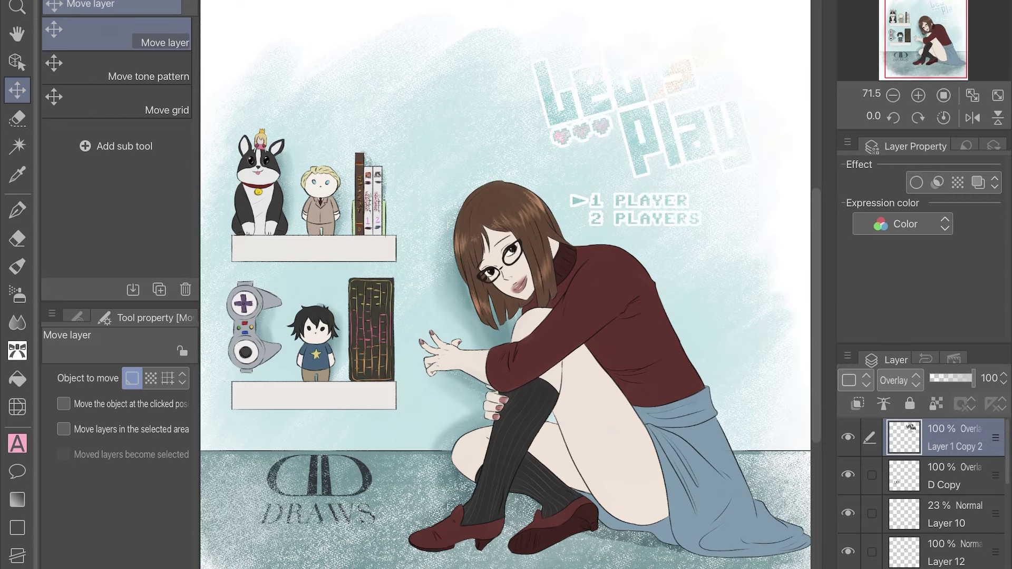
left_click(896, 380)
scroll(912, 159, "up", 3)
left_click(896, 27)
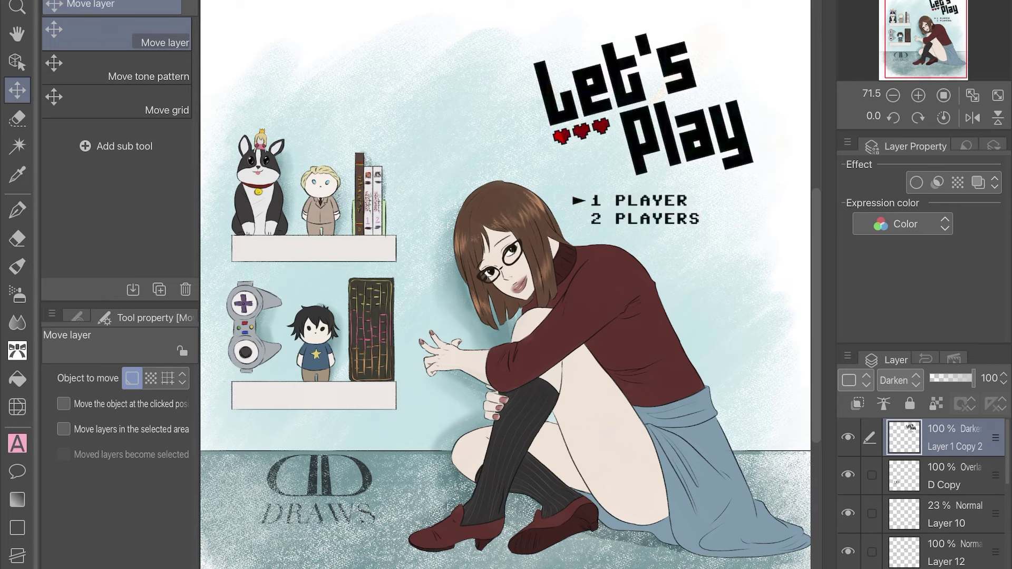
left_click(896, 380)
left_click(896, 381)
left_click(896, 380)
left_click(905, 4)
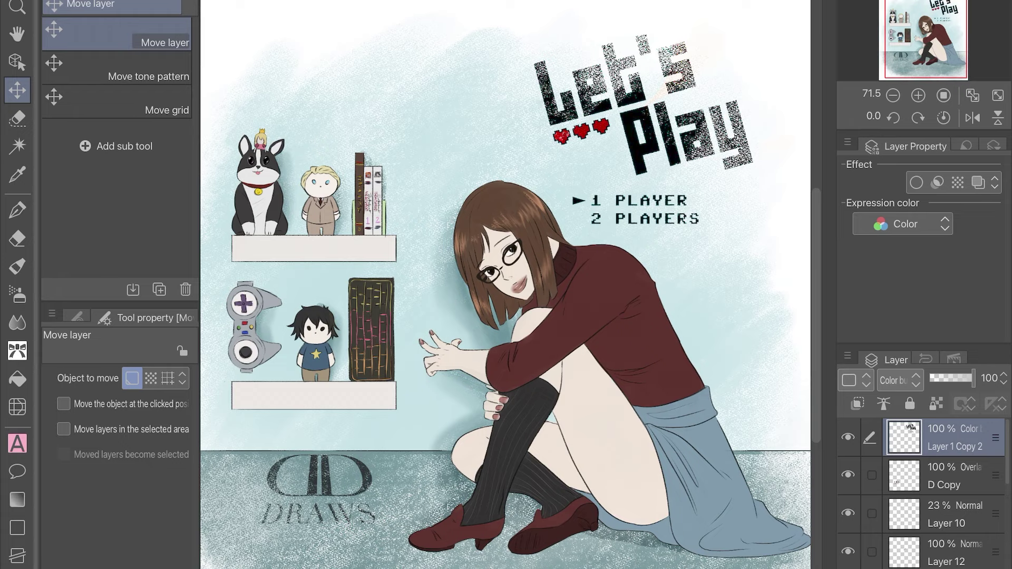
Select Layer 10 with the sock stripes and set the drawing color to near-white FFFBFA
left_click(949, 476)
left_click(949, 514)
scroll(595, 282, "down", 5)
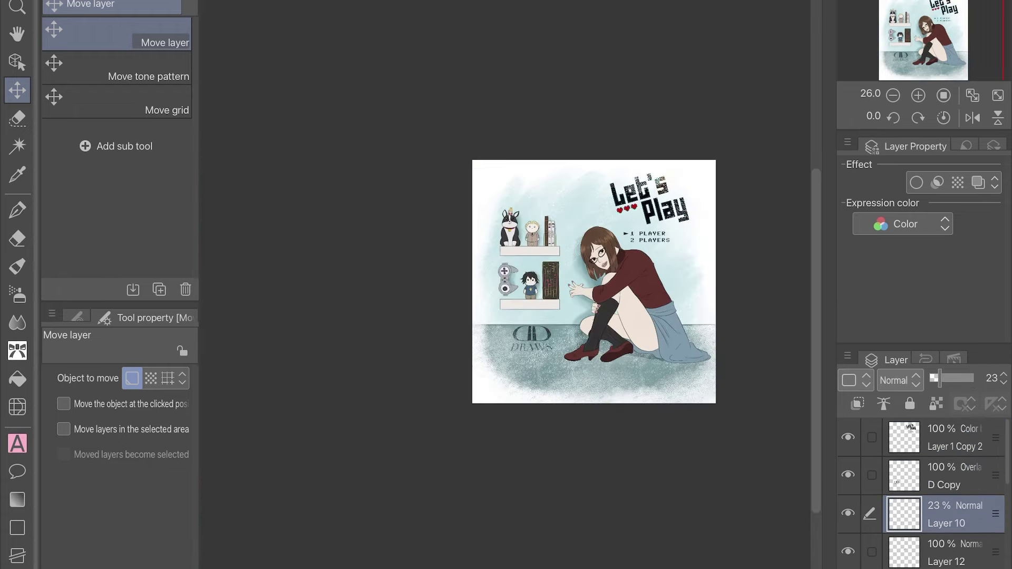
scroll(644, 225, "up", 5)
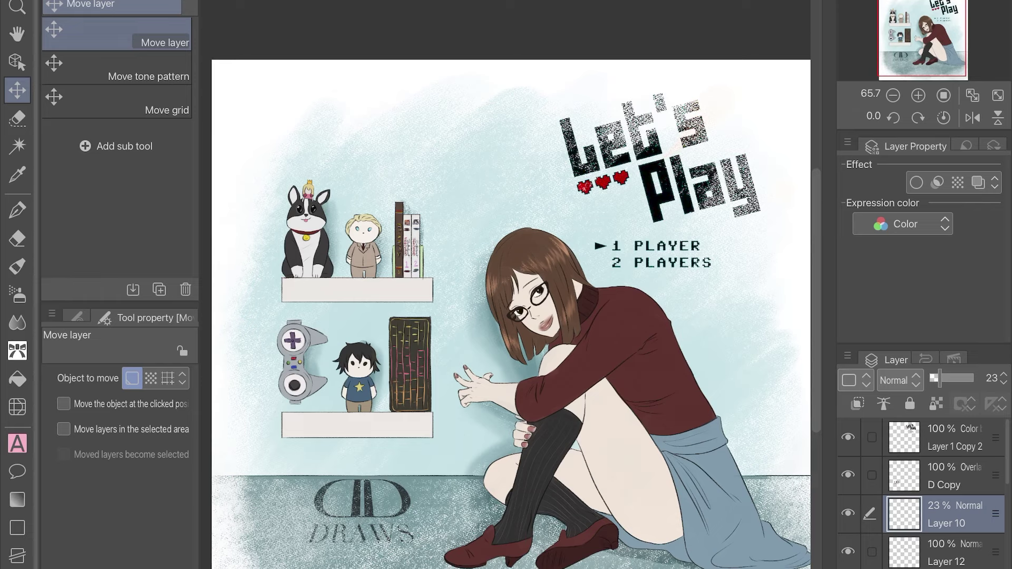
scroll(545, 541, "up", 5)
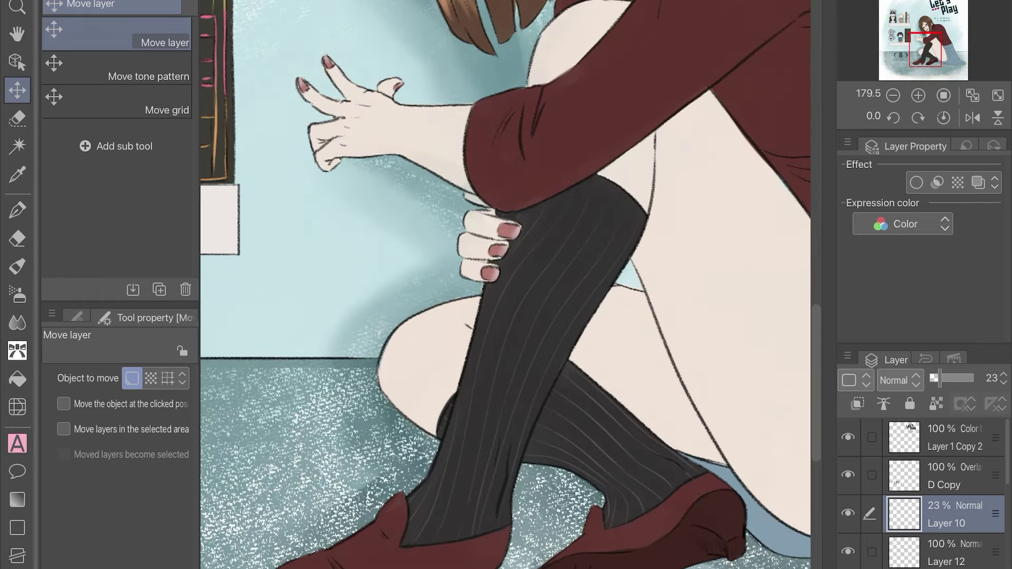
scroll(923, 492, "down", 5)
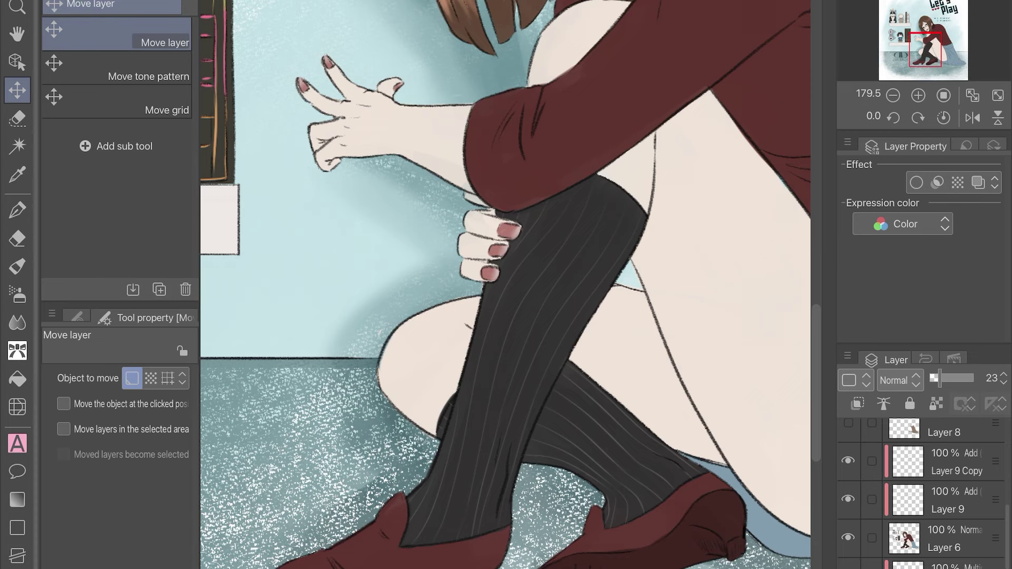
scroll(922, 493, "down", 5)
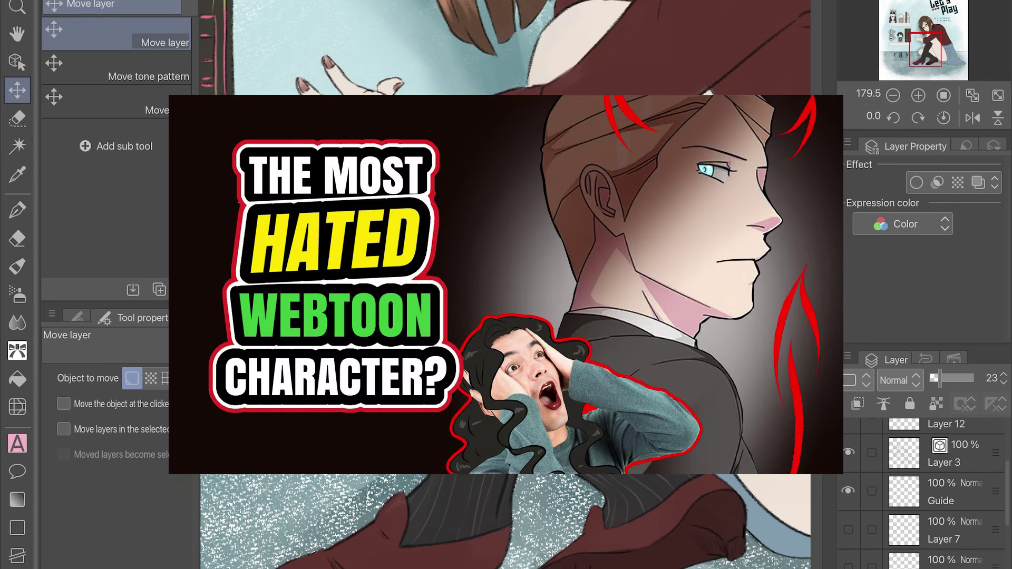
scroll(923, 493, "up", 3)
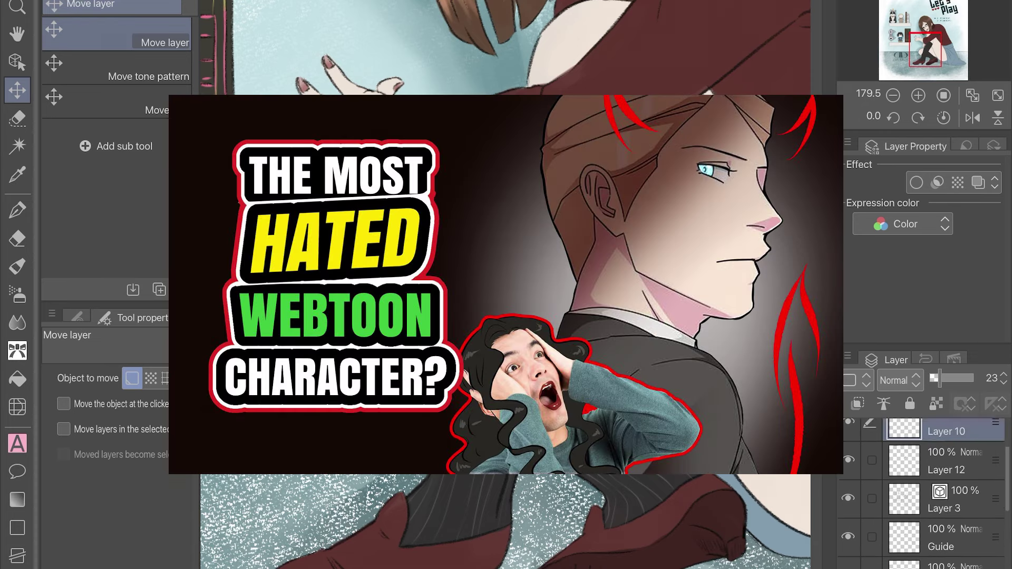
left_click(848, 473)
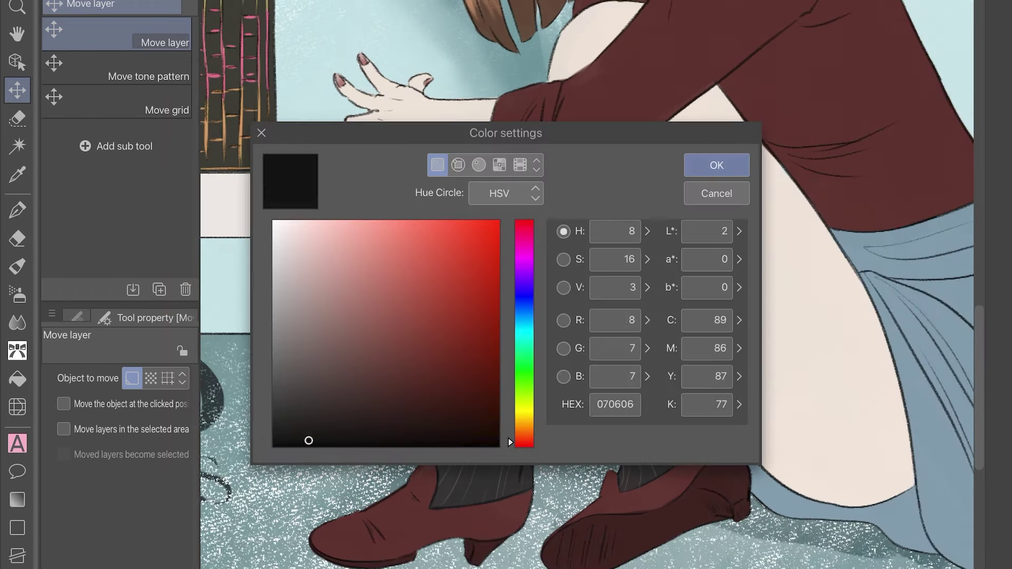
left_click_drag(295, 248, 273, 222)
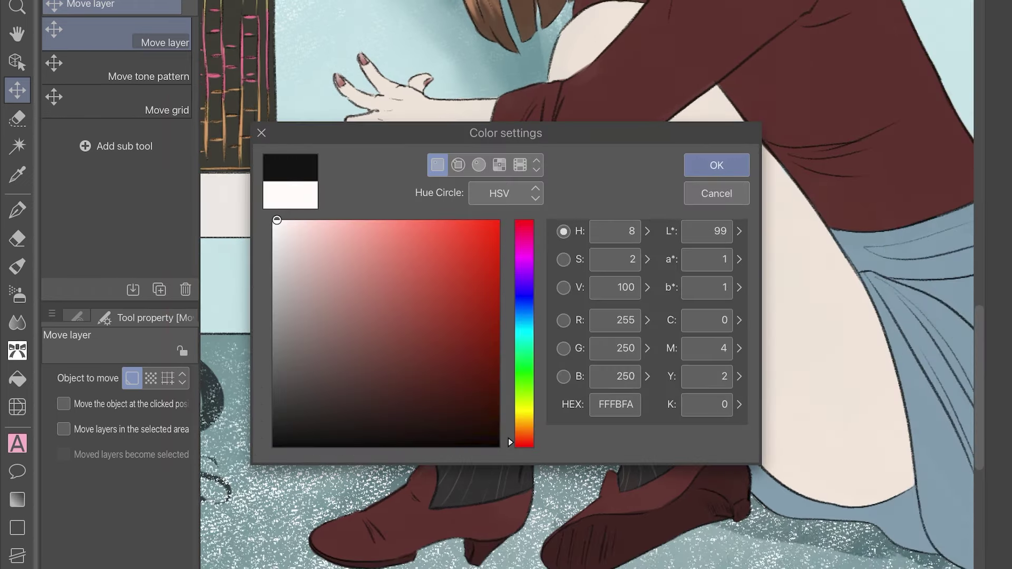
left_click(716, 165)
Erase the stripes on the woman's front sock with the Hard eraser at size 5
key("e")
left_click(76, 317)
left_click(177, 456)
scroll(622, 168, "up", 1)
mouse_move(549, 245)
left_mouse_down()
mouse_move(522, 311)
mouse_move(531, 225)
mouse_move(610, 199)
mouse_move(623, 137)
left_mouse_up()
mouse_move(464, 522)
left_mouse_down()
mouse_move(501, 364)
mouse_move(443, 482)
left_mouse_up()
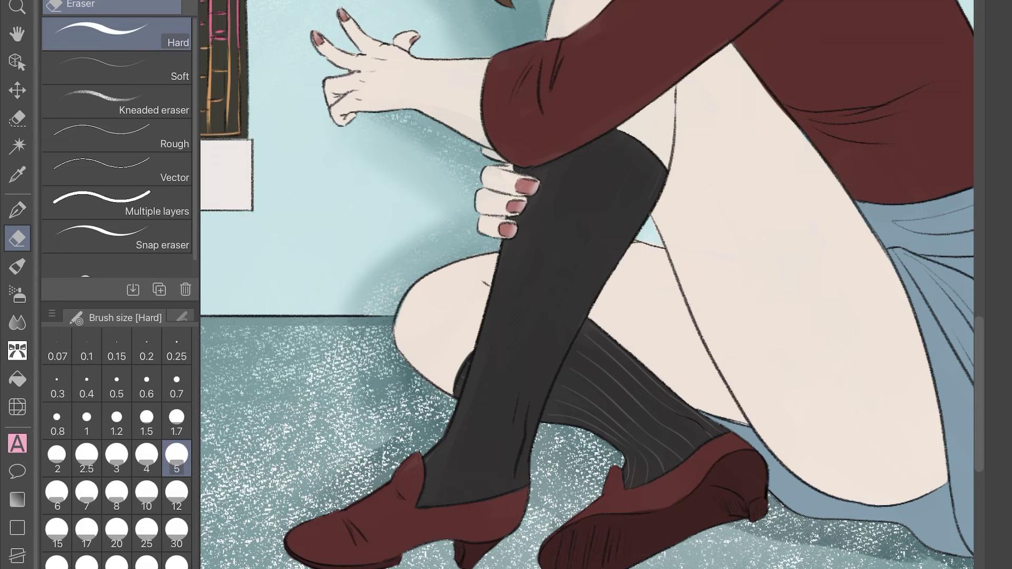
Redraw thin lengthwise stripes down the outer and middle part of the front sock with the G-pen at size 0.7
key("p")
left_click_drag(600, 277, 489, 497)
left_click_drag(611, 243, 522, 432)
left_click_drag(633, 190, 498, 456)
left_click_drag(616, 170, 498, 448)
key("ctrl+z")
left_click_drag(592, 238, 475, 470)
left_click_drag(600, 178, 456, 488)
key("ctrl+z")
left_click_drag(604, 184, 462, 472)
left_click_drag(585, 169, 432, 485)
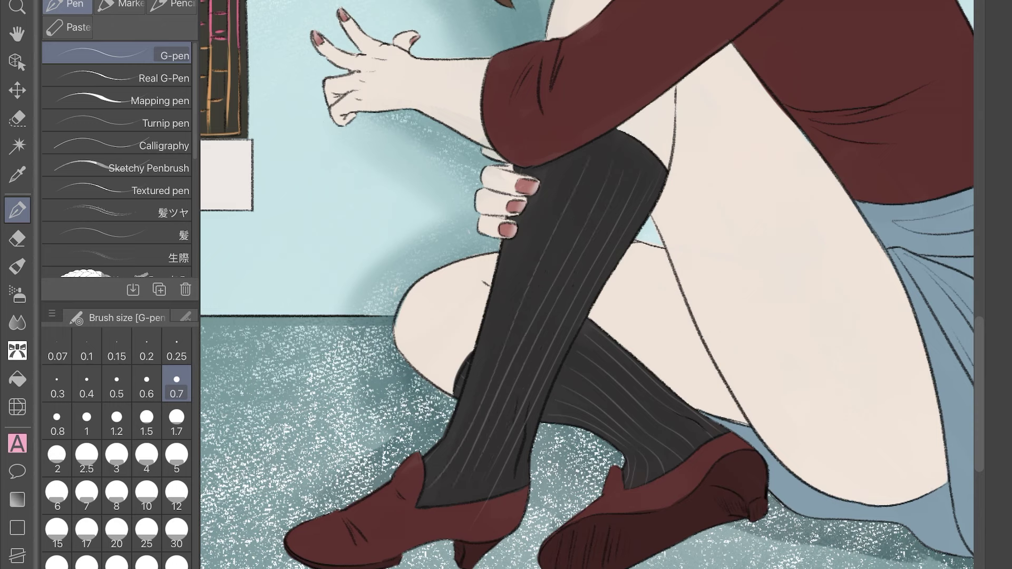
Draw the remaining stripes along the front sock's shin side, below the gripping fingers, and near the shoe opening
left_click_drag(523, 253, 424, 481)
key("ctrl+z")
left_click_drag(547, 197, 438, 465)
key("ctrl+z")
left_click_drag(539, 220, 424, 479)
key("ctrl+z")
left_click_drag(538, 234, 431, 465)
left_click_drag(538, 192, 484, 332)
left_click_drag(528, 450, 519, 484)
Erase the stripe end that runs over onto the front shoe
scroll(474, 474, "up", 3)
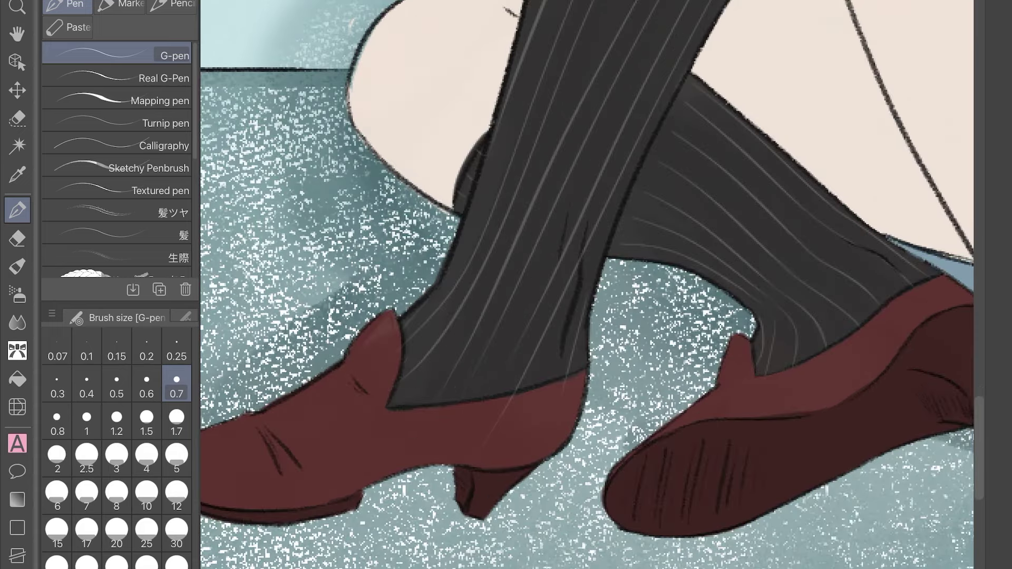
key("e")
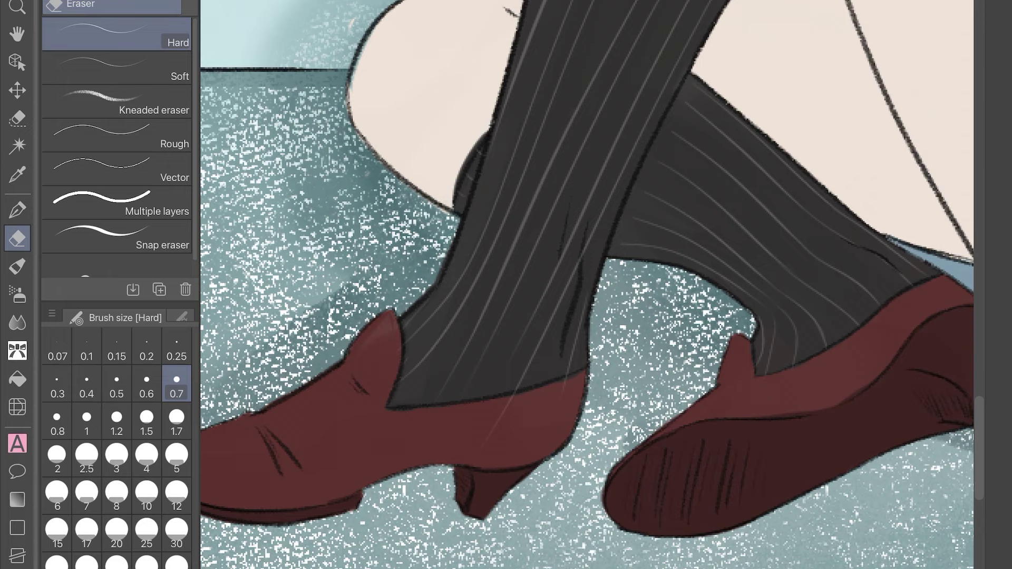
mouse_move(574, 392)
left_mouse_down()
mouse_move(491, 404)
mouse_move(481, 425)
left_mouse_up()
scroll(587, 284, "down", 5)
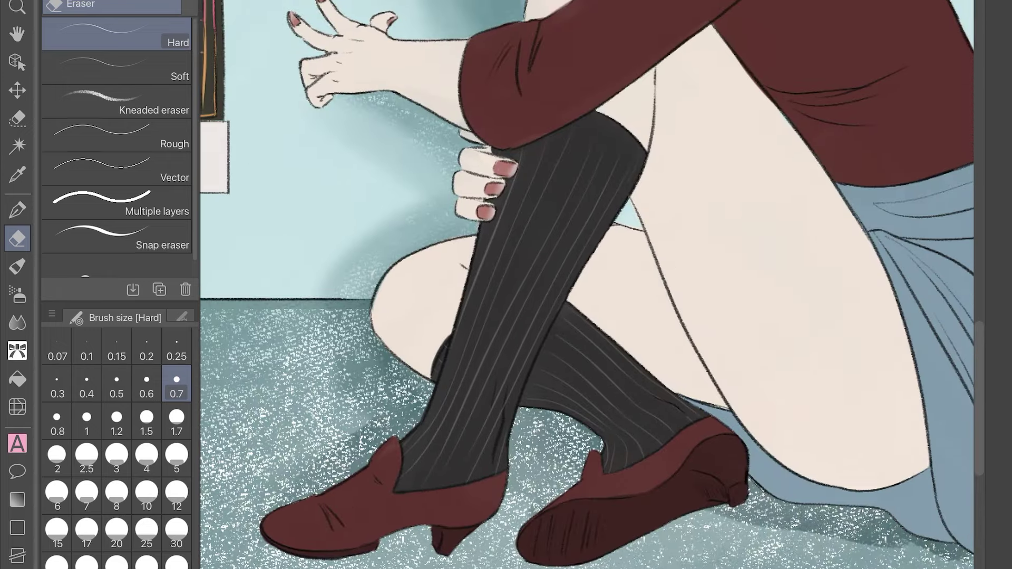
Lower the opacity of the sock stripe layer, Layer 10, to 17%
key("Tab")
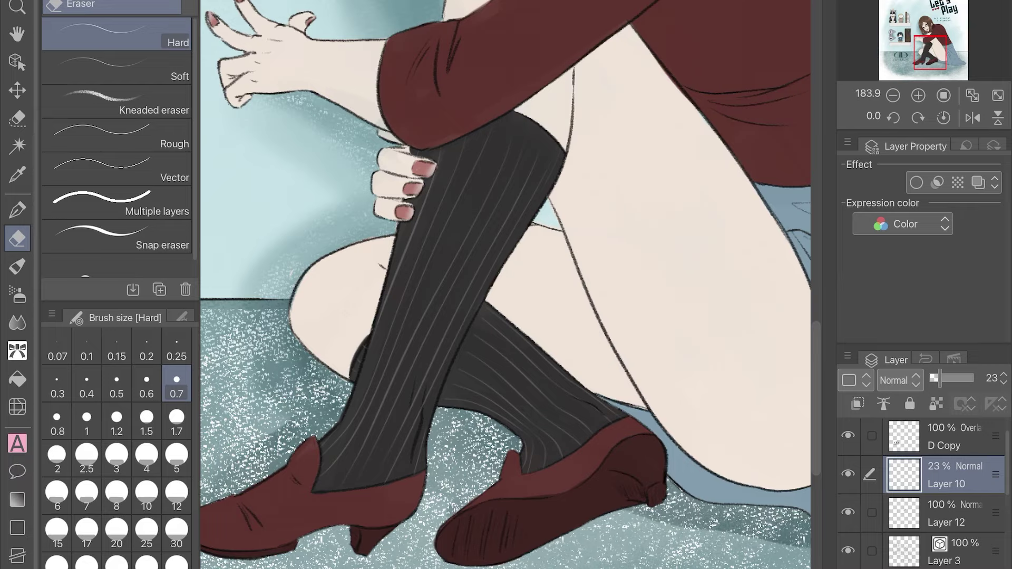
left_click_drag(940, 377, 934, 377)
key("ctrl+0")
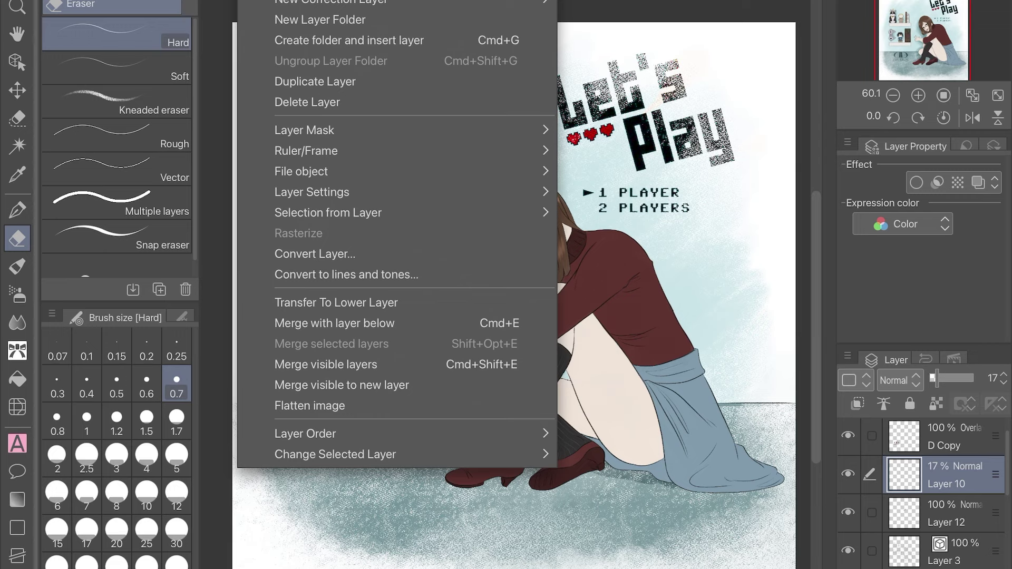
Flatten the image and copy the flattened illustration
left_click(310, 406)
left_click(105, 0)
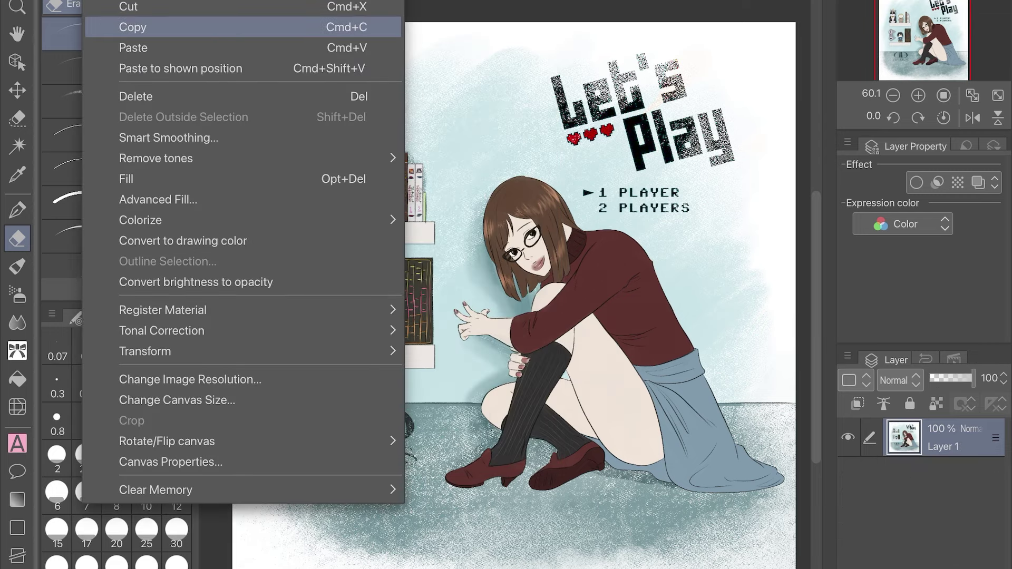
left_click(132, 27)
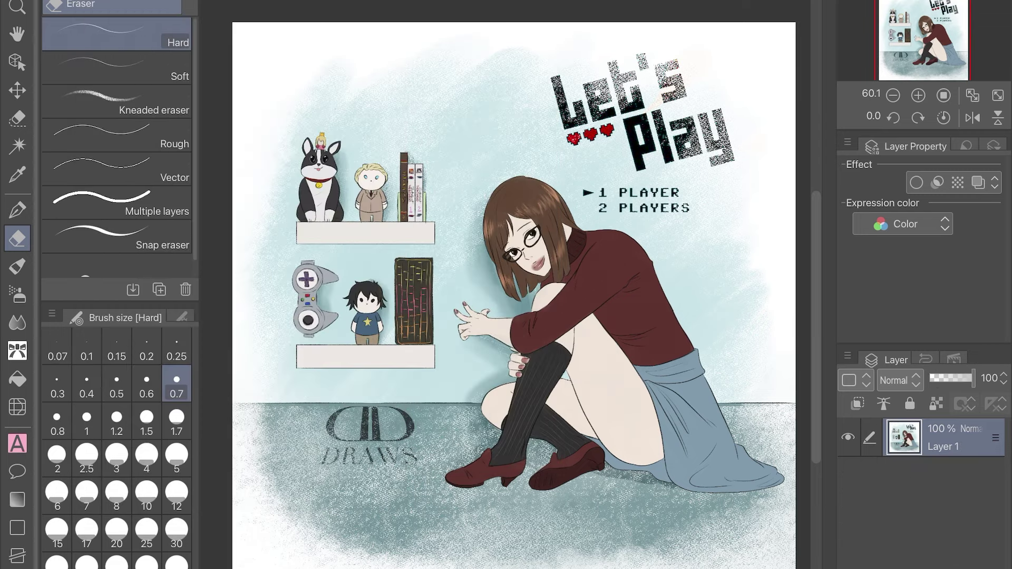
Undo the flattening and paste the flattened copy as a new layer above all the others
key("ctrl+z")
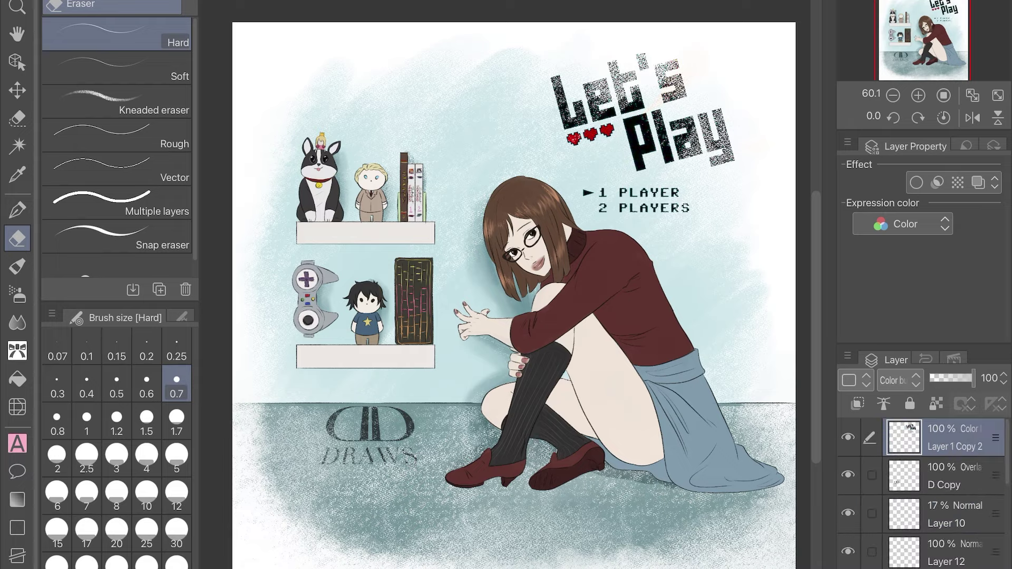
left_click(105, 0)
left_click(136, 45)
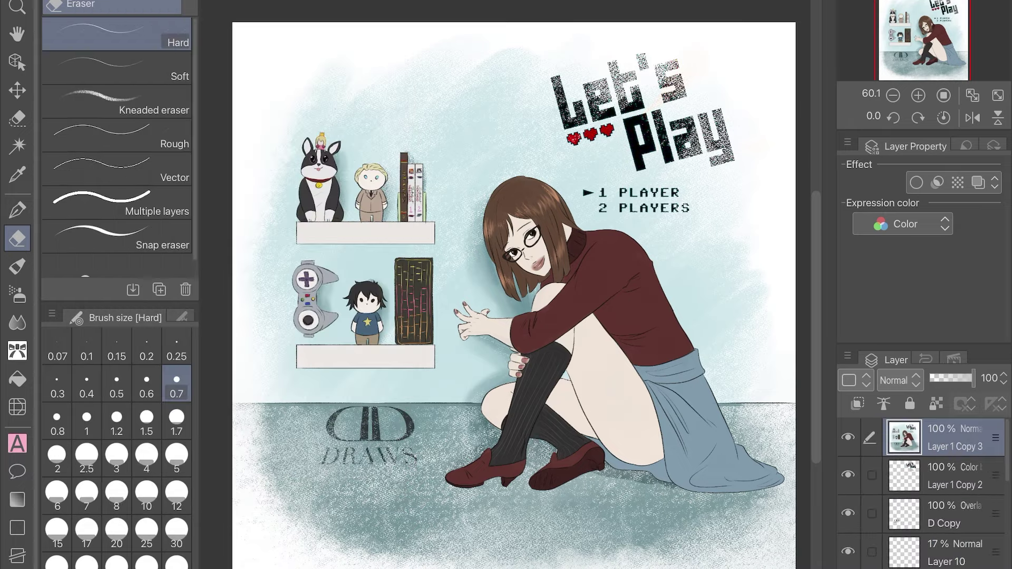
scroll(514, 296, "down", 3)
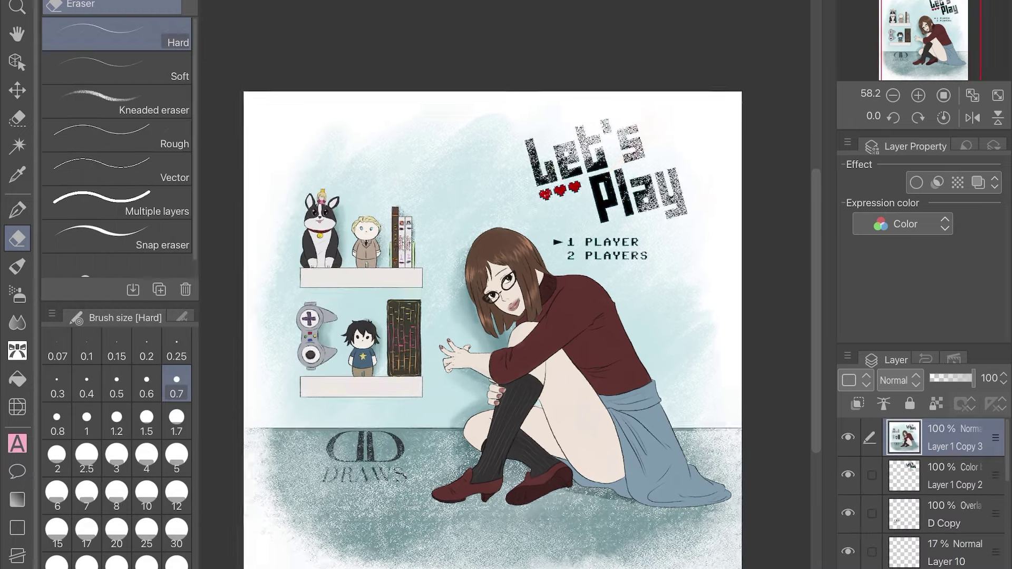
Open a Tone Curve correction for the flattened copy, Layer 1 Copy 3, and move the dialog off the shelves
left_click(105, 0)
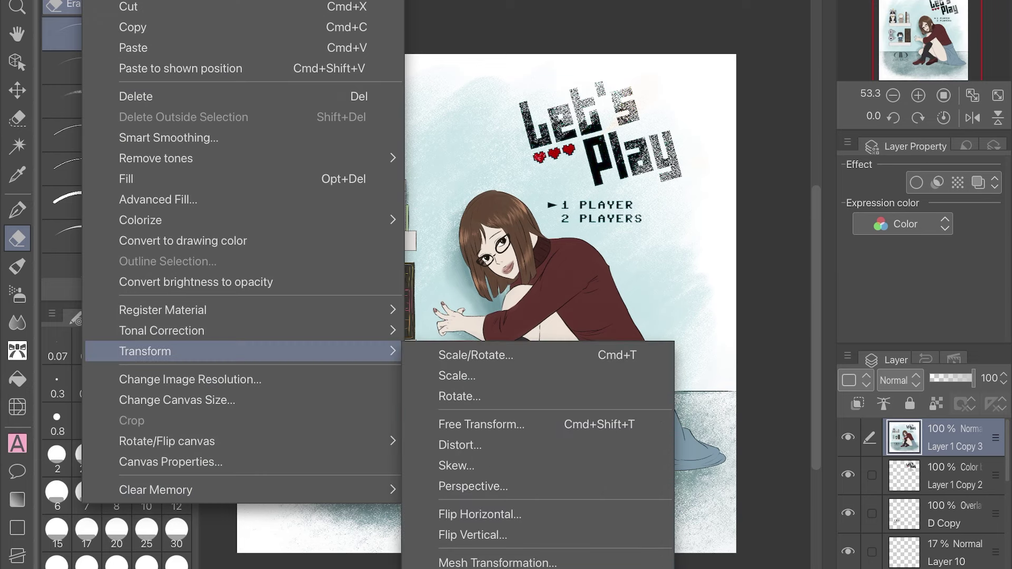
mouse_move(162, 330)
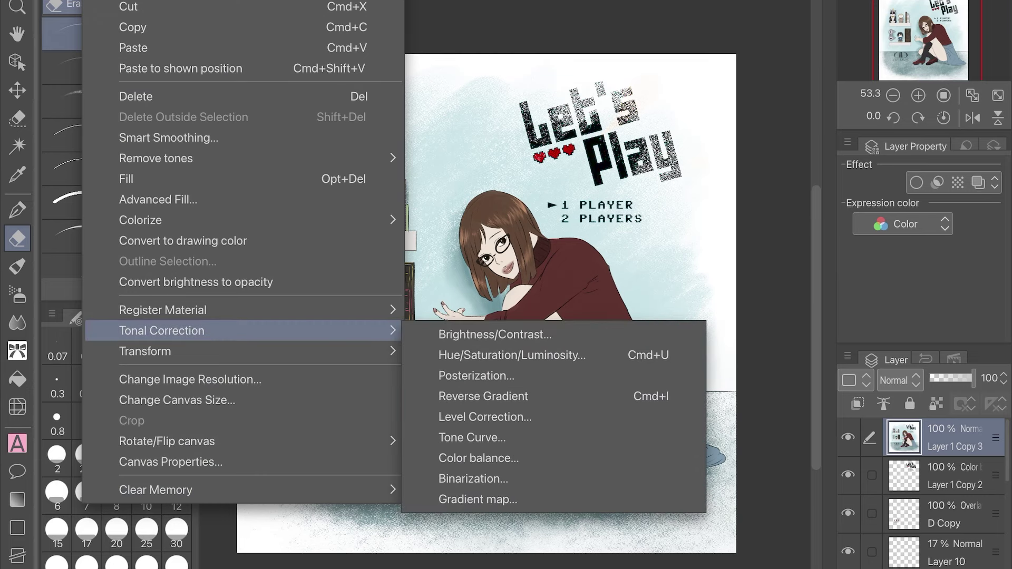
left_click(472, 438)
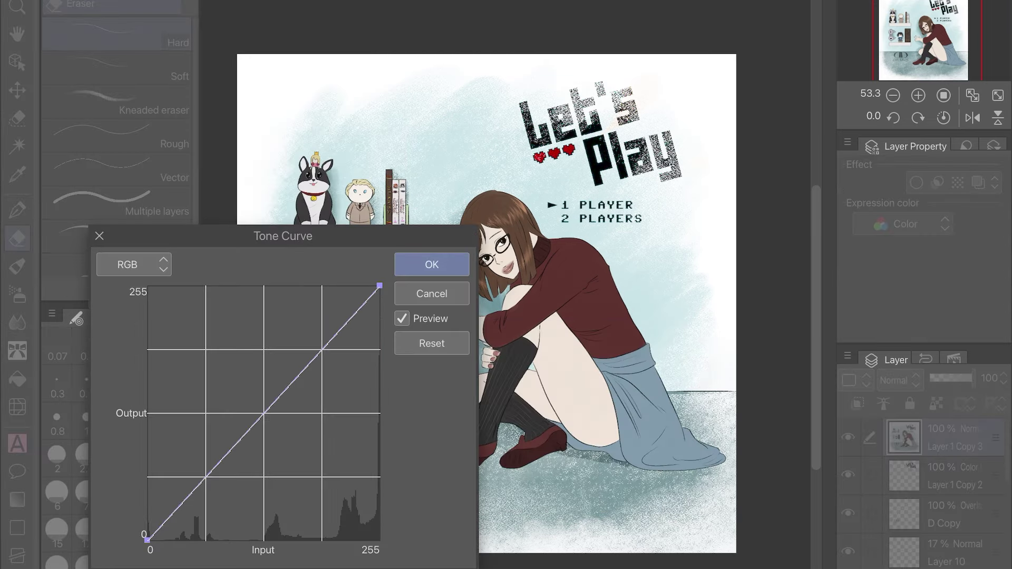
left_click_drag(283, 236, 788, 269)
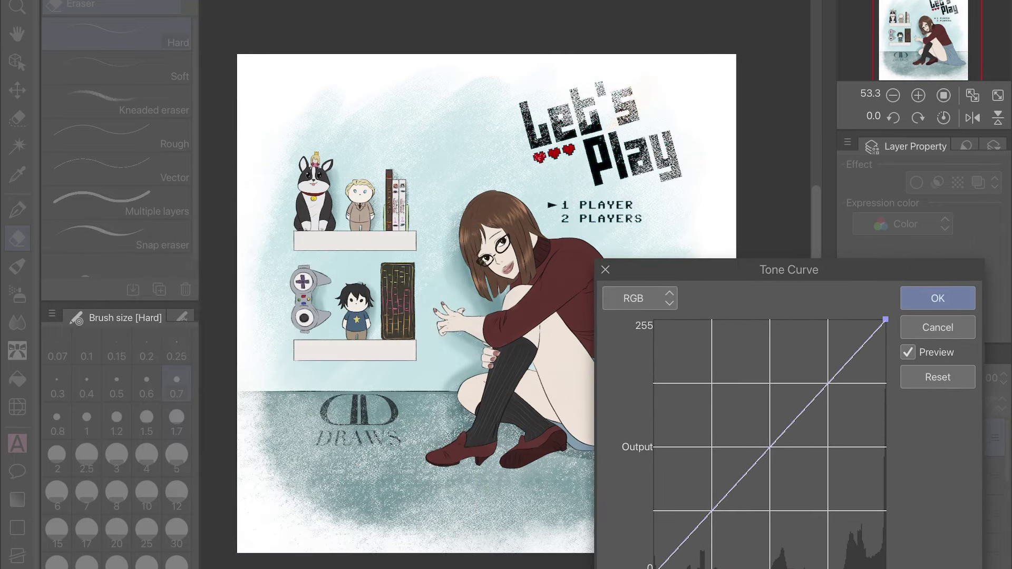
left_click_drag(808, 404, 810, 393)
left_click(822, 378)
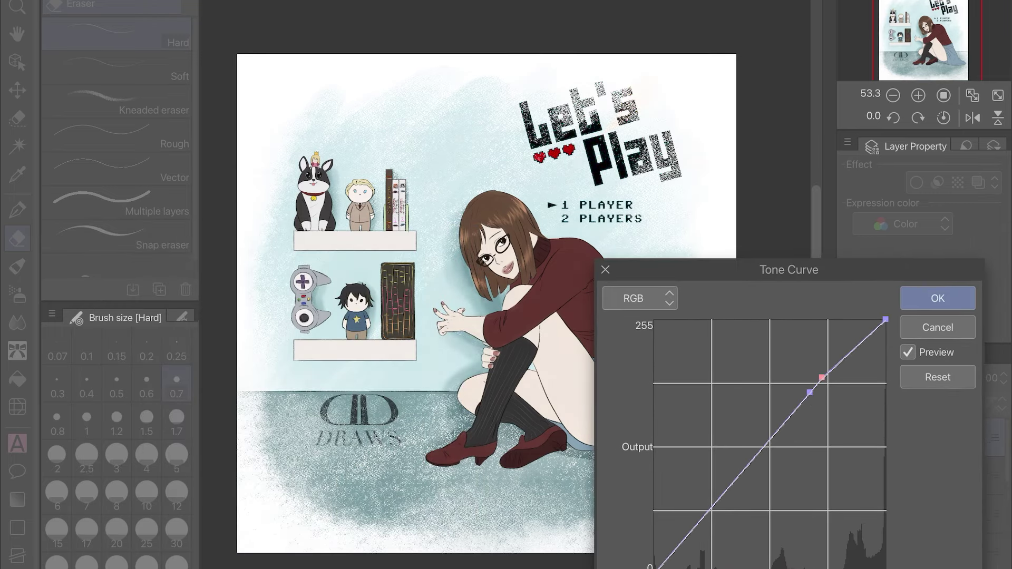
left_click(740, 479)
left_click(769, 449)
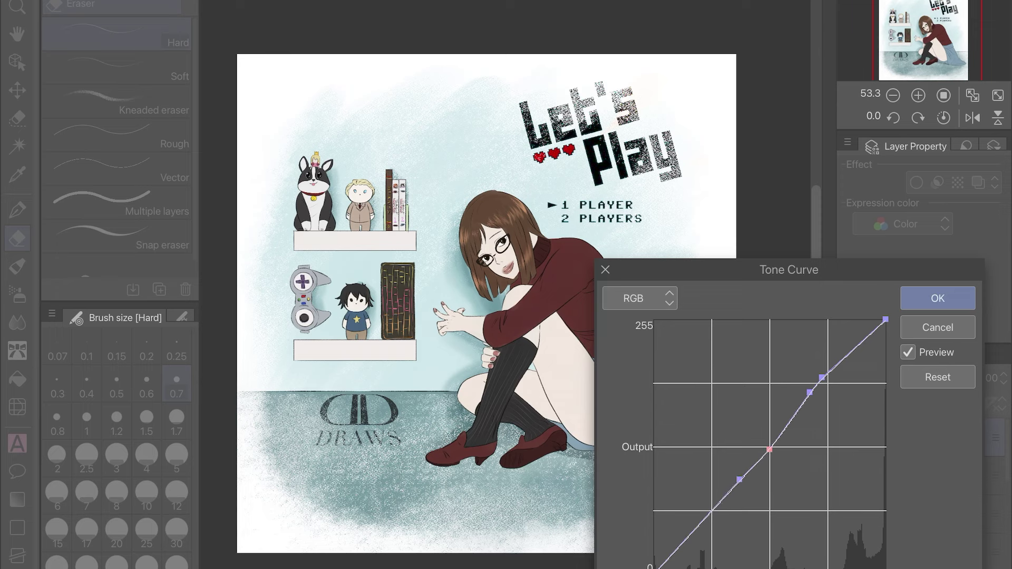
left_click(789, 415)
left_click(717, 511)
left_click(704, 524)
left_click_drag(705, 523, 707, 529)
left_click(842, 347)
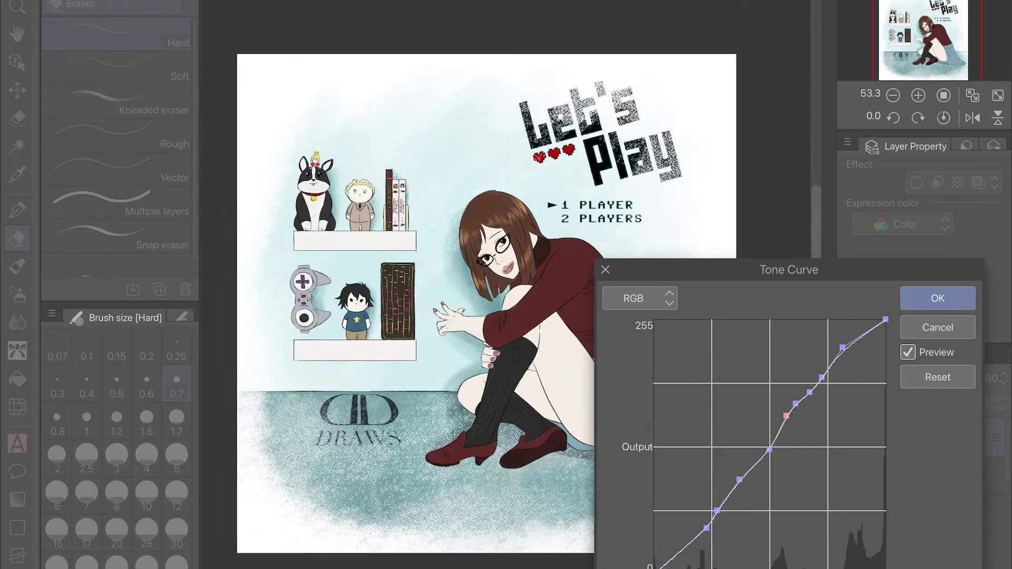
left_click(938, 377)
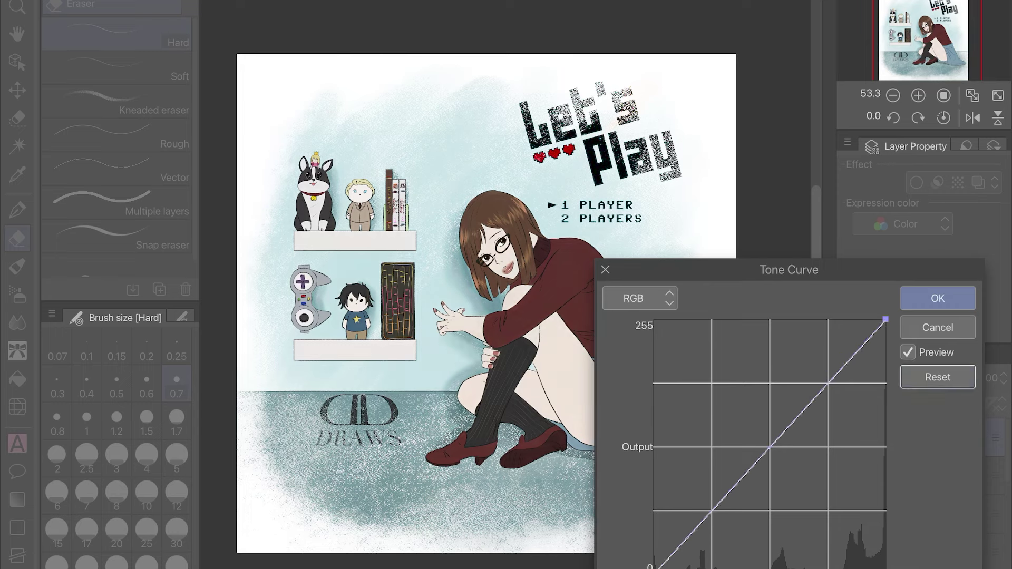
Apply a gentle RGB contrast curve to the flattened copy, slightly raising the lighter tones and shaping the darker midtones
left_click_drag(802, 409, 800, 404)
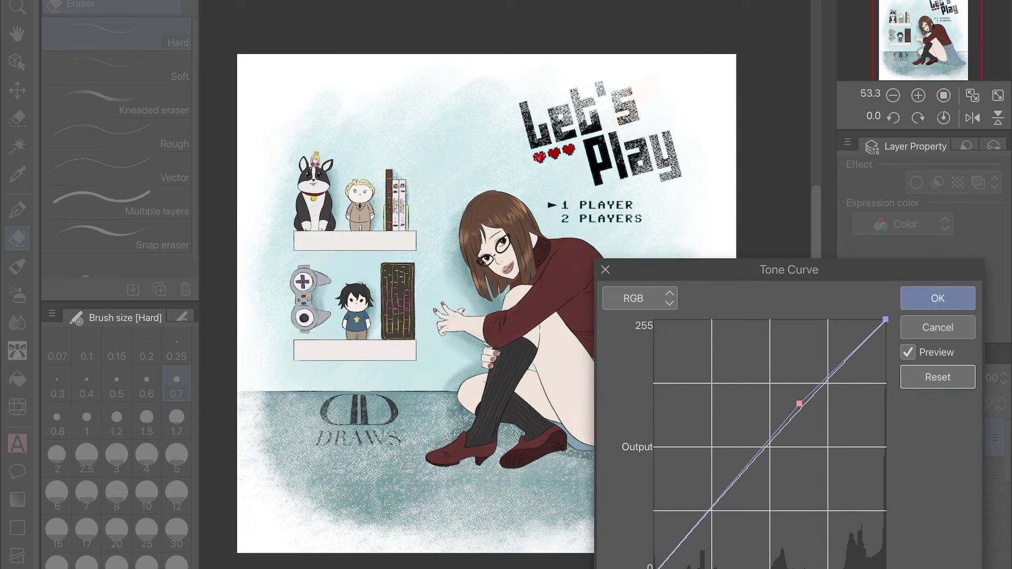
left_click(745, 476)
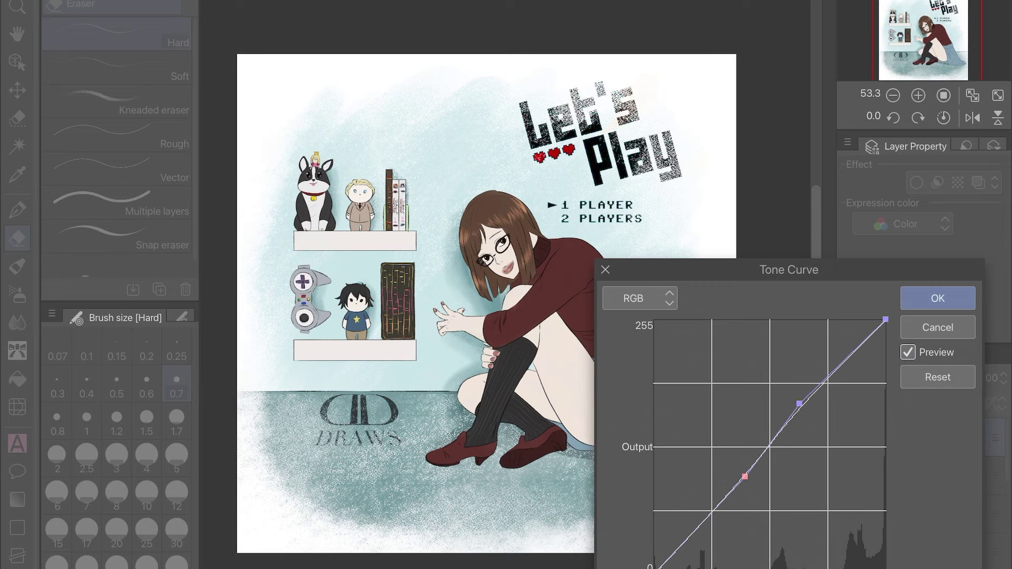
left_click_drag(729, 494, 729, 497)
left_click(818, 380)
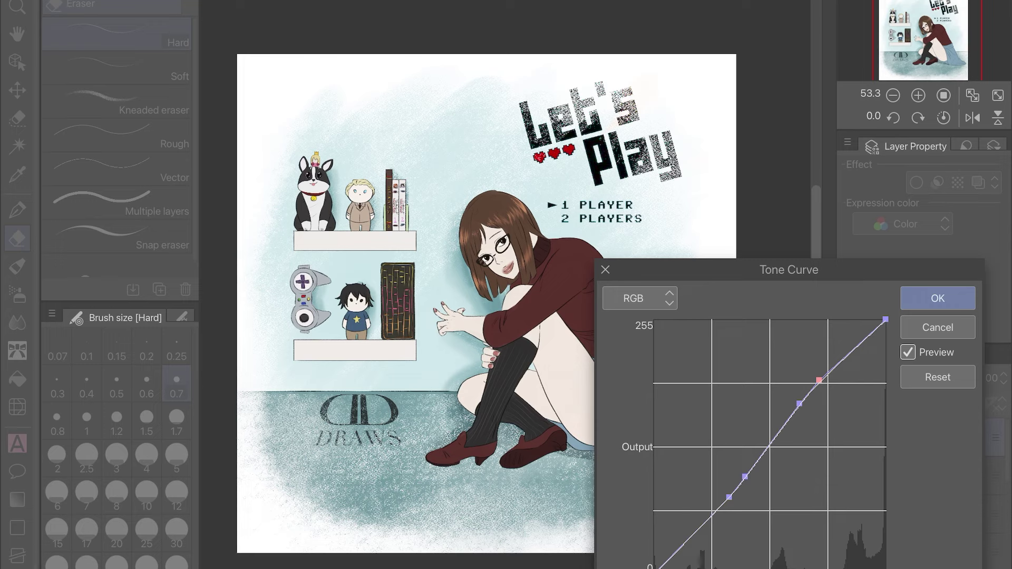
key("Return")
Create a new layer clipped to the flattened copy and set its blending mode to Add (Glow)
scroll(559, 343, "up", 4)
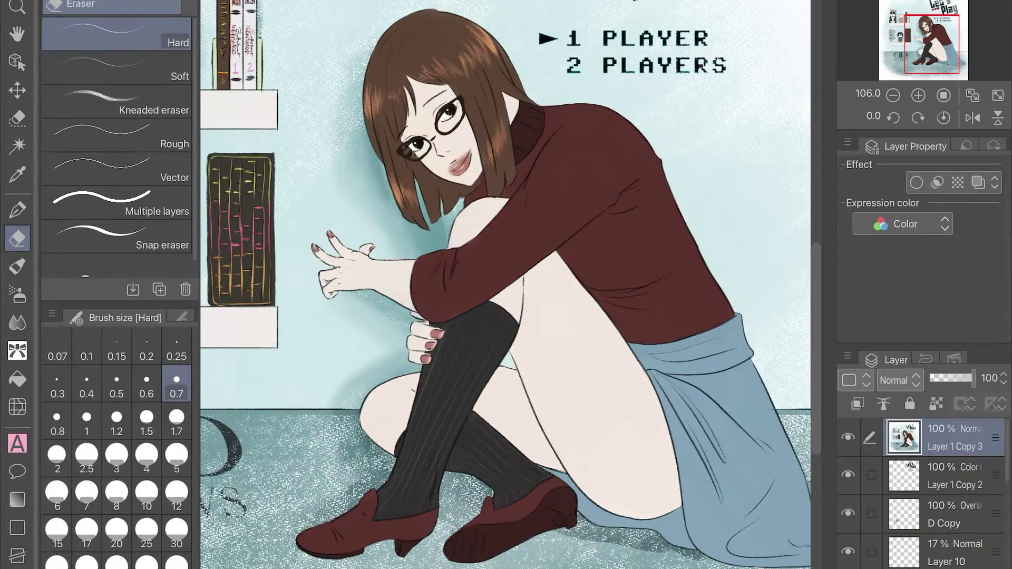
key("i")
left_click(857, 404)
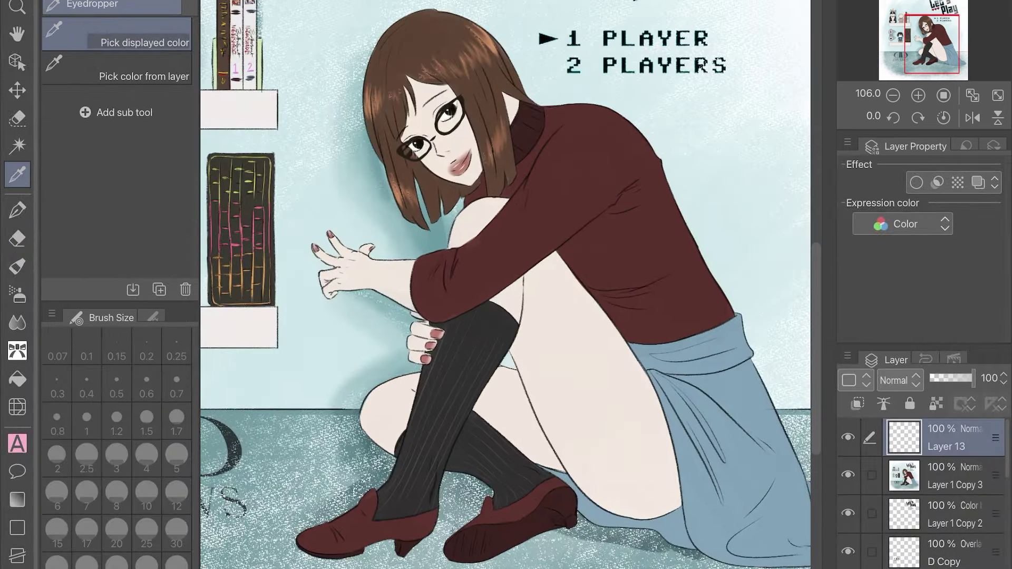
left_click(897, 380)
left_click(907, 152)
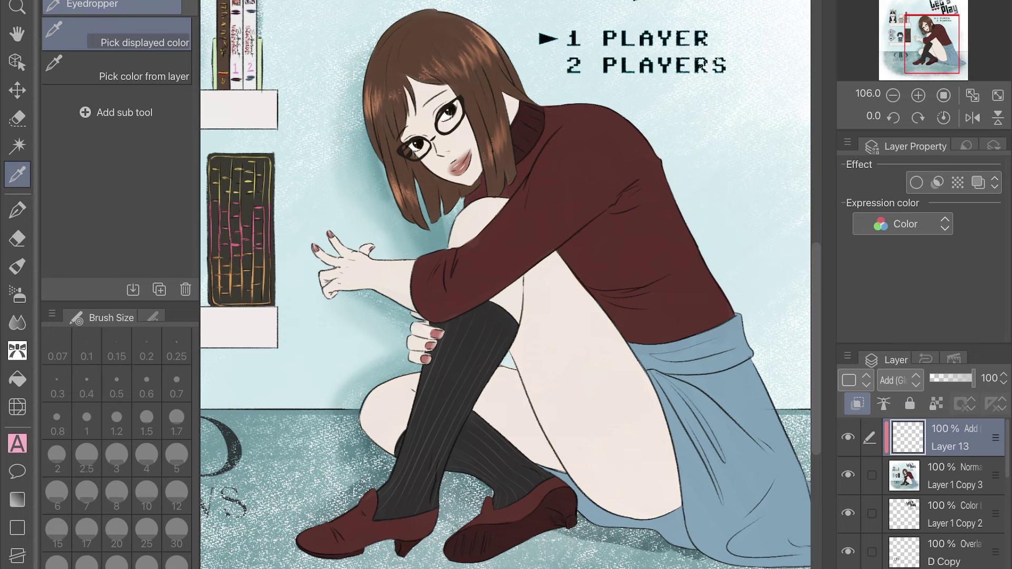
Paint soft glow highlights on the red sweater's sleeve and torso with the Noise airbrush at sizes 8 and 10
key("b")
left_click(117, 136)
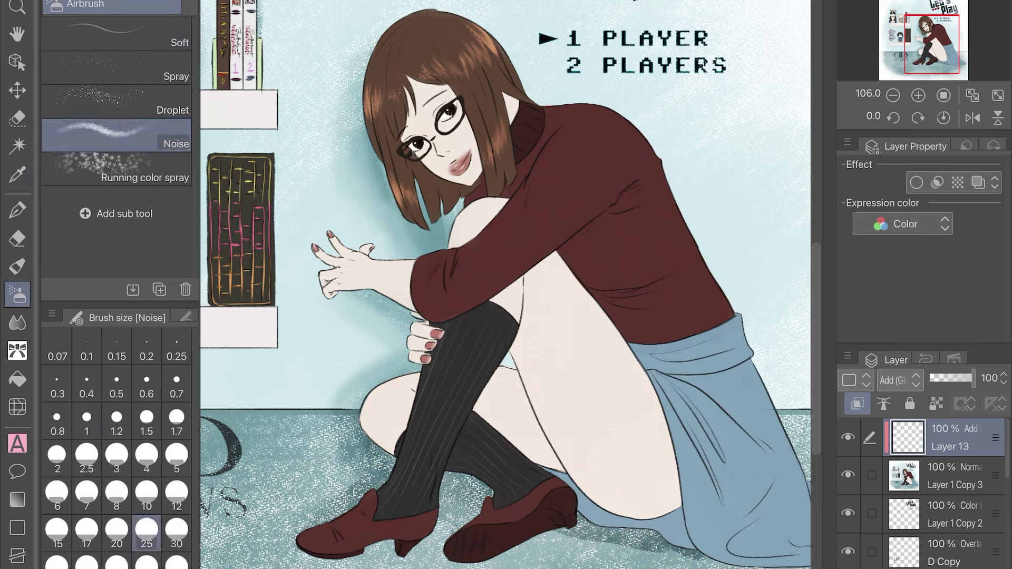
left_click(177, 496)
key("bracketleft")
key("bracketleft")
key("bracketleft")
key("bracketleft")
key("bracketleft")
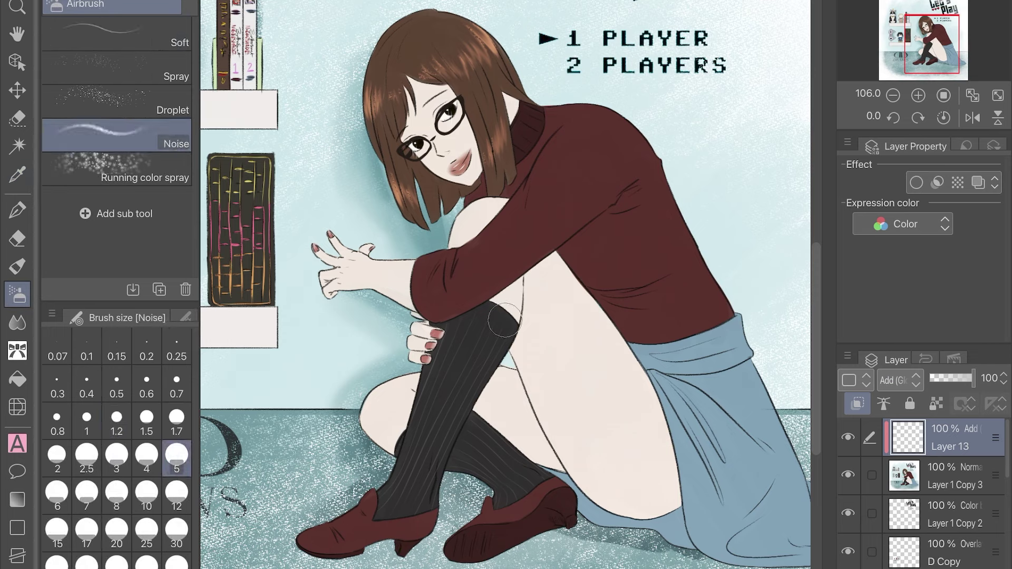
key("bracketright")
key("bracketright")
key("bracketright")
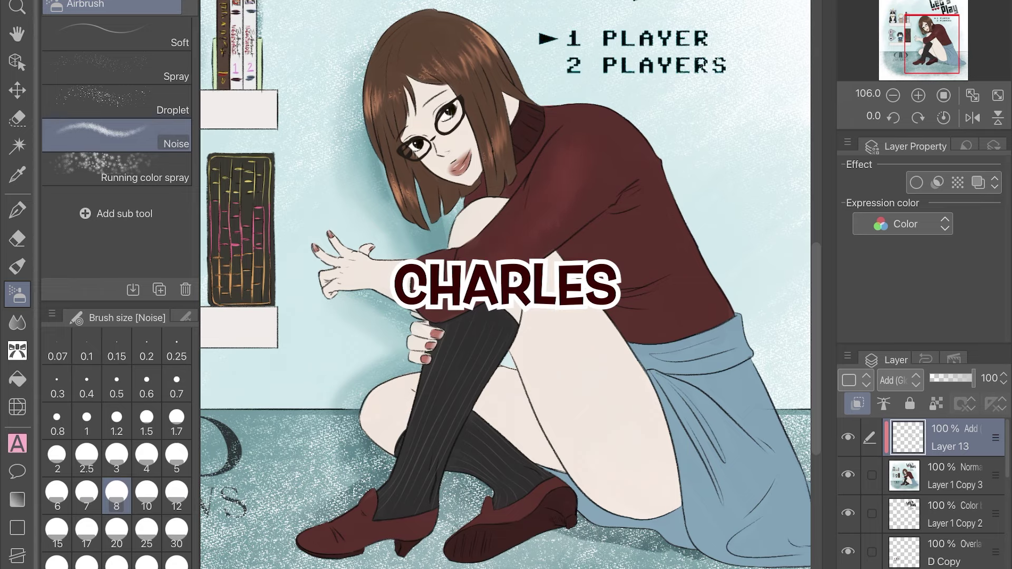
key("bracketright")
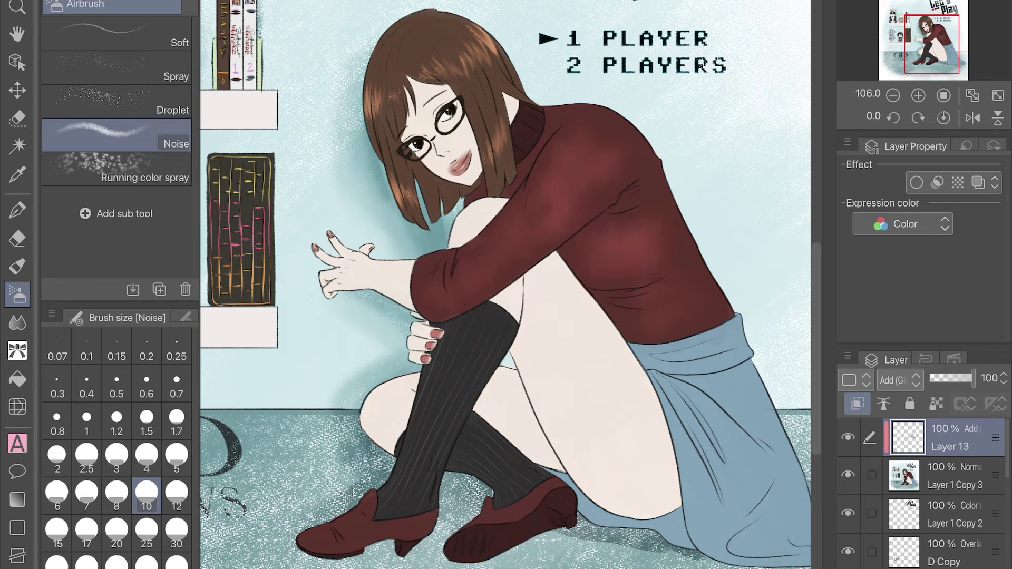
Paint glow highlights on both red shoes with the Noise airbrush at size 5
key("bracketleft")
key("bracketleft")
key("bracketleft")
key("bracketleft")
left_click_drag(315, 541, 385, 530)
mouse_move(489, 517)
left_mouse_down()
mouse_move(523, 508)
mouse_move(498, 514)
left_mouse_up()
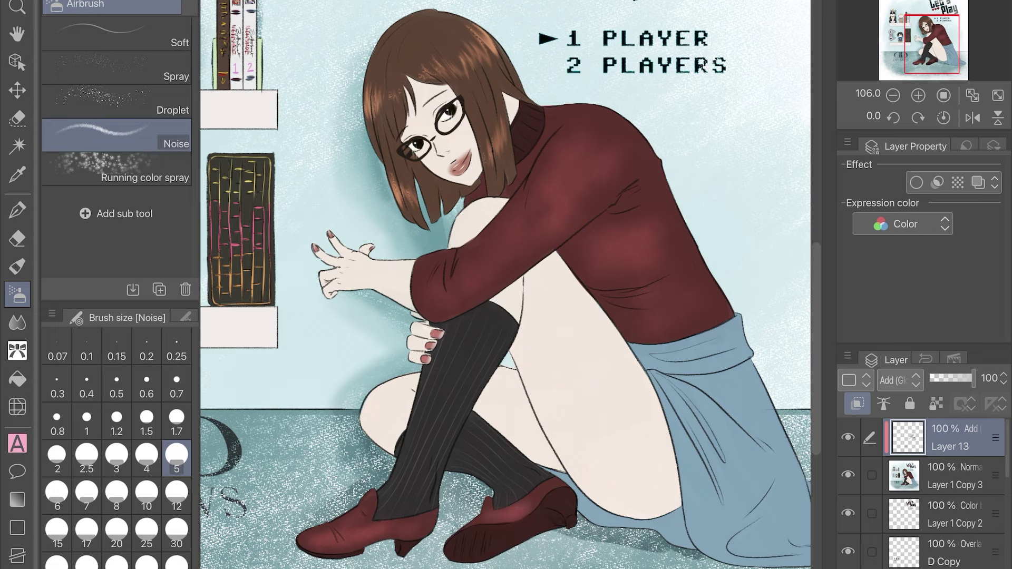
Soften the sweater and shoe highlights with the Blur tool at sizes 2.5 and 5
left_click(17, 322)
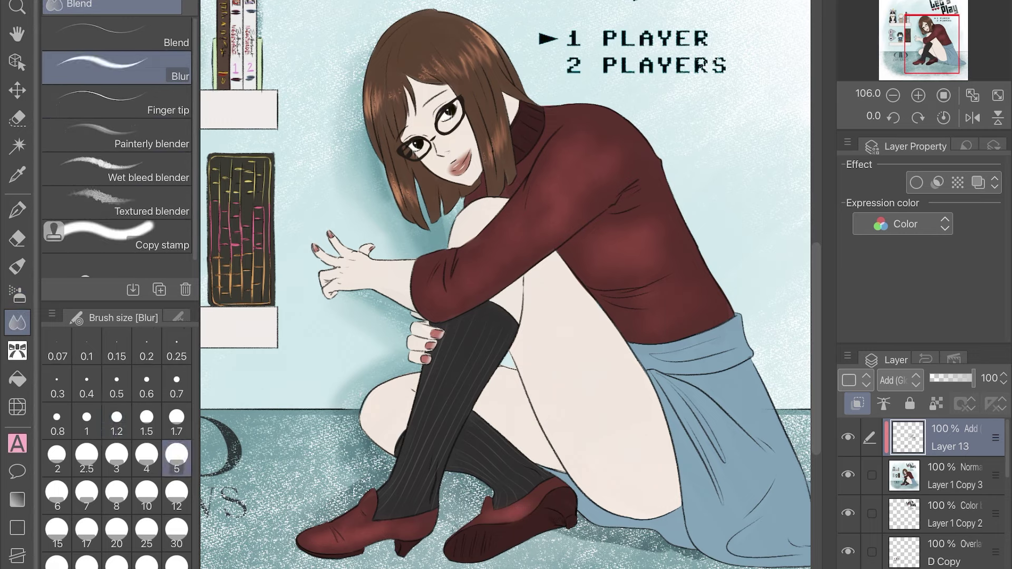
left_click(87, 456)
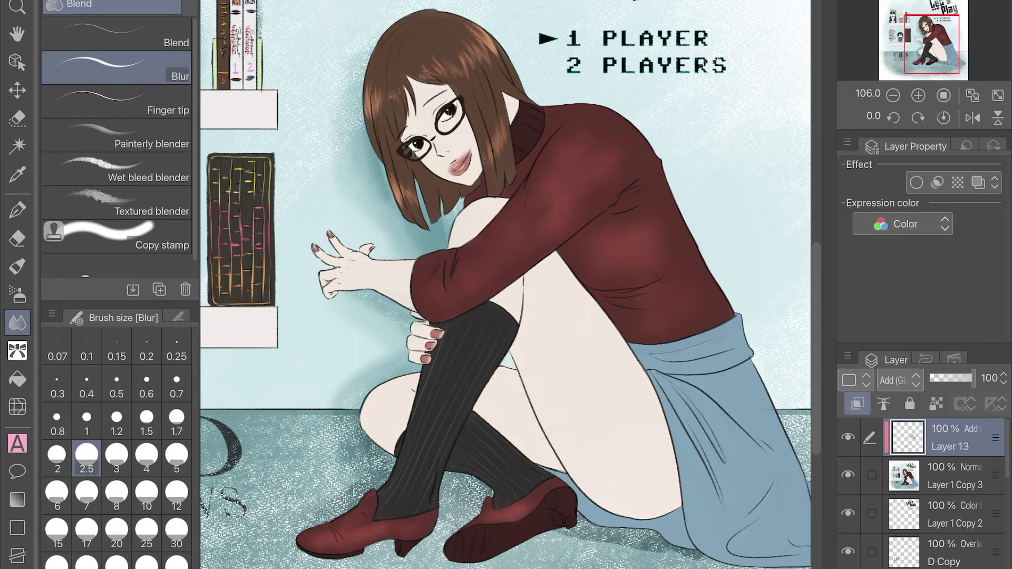
left_click(177, 456)
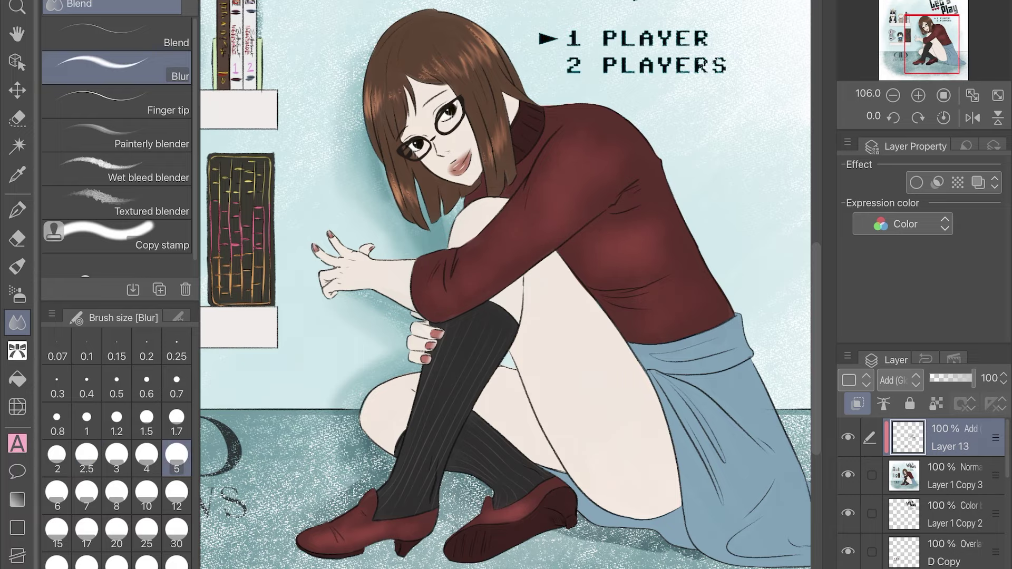
Sample the skirt's blue and paint glow highlights on its waistband, folds and hem with the Noise airbrush at size 8
key("i")
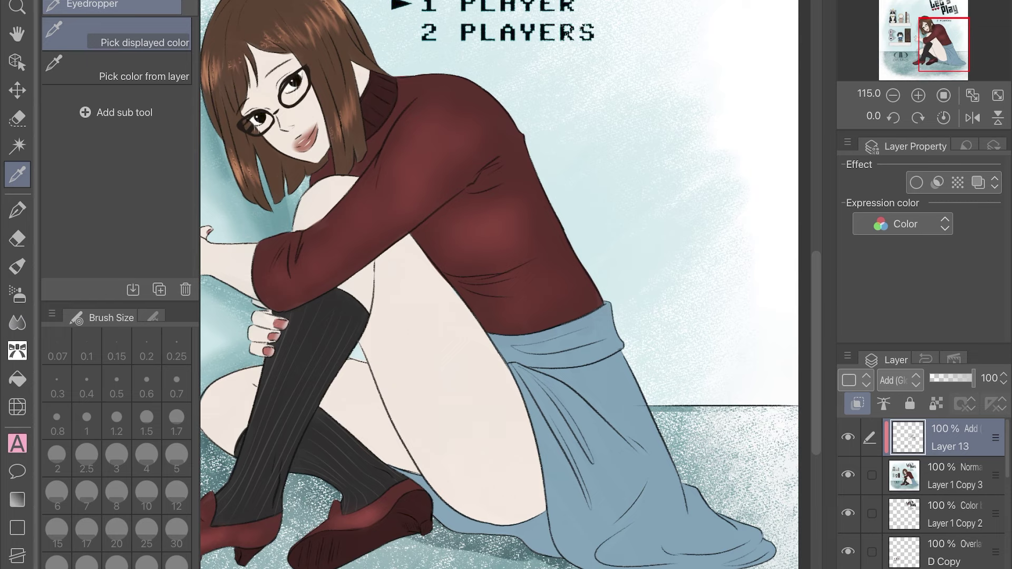
key("b")
left_click_drag(533, 401, 596, 567)
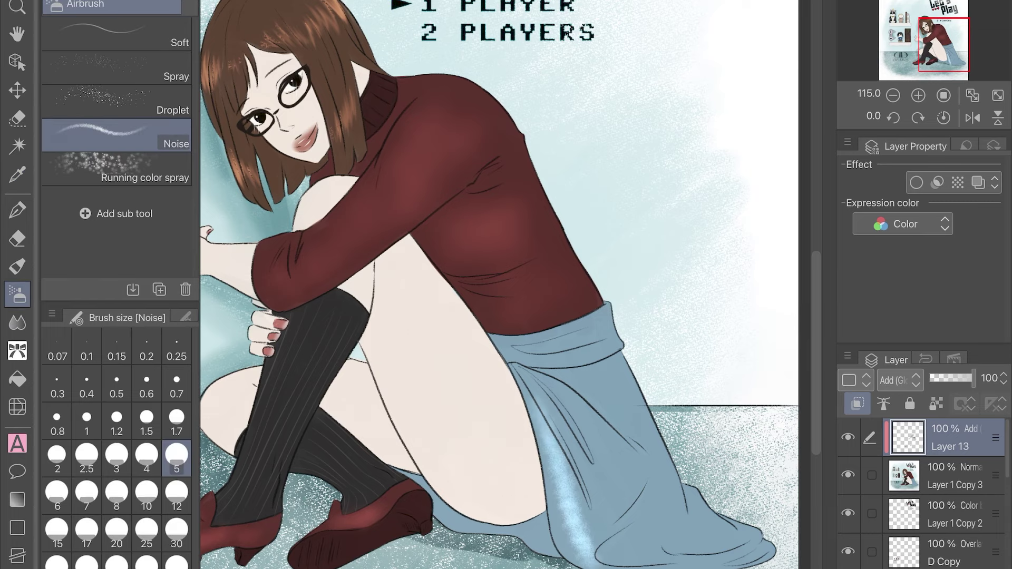
left_click_drag(506, 327, 539, 313)
left_click(117, 491)
key("ctrl+z")
mouse_move(580, 417)
left_mouse_down()
mouse_move(628, 558)
mouse_move(675, 422)
left_mouse_up()
key("ctrl+z")
mouse_move(551, 317)
left_mouse_down()
mouse_move(622, 340)
mouse_move(630, 377)
mouse_move(675, 416)
mouse_move(585, 537)
mouse_move(691, 537)
mouse_move(743, 506)
left_mouse_up()
left_click_drag(683, 532, 749, 538)
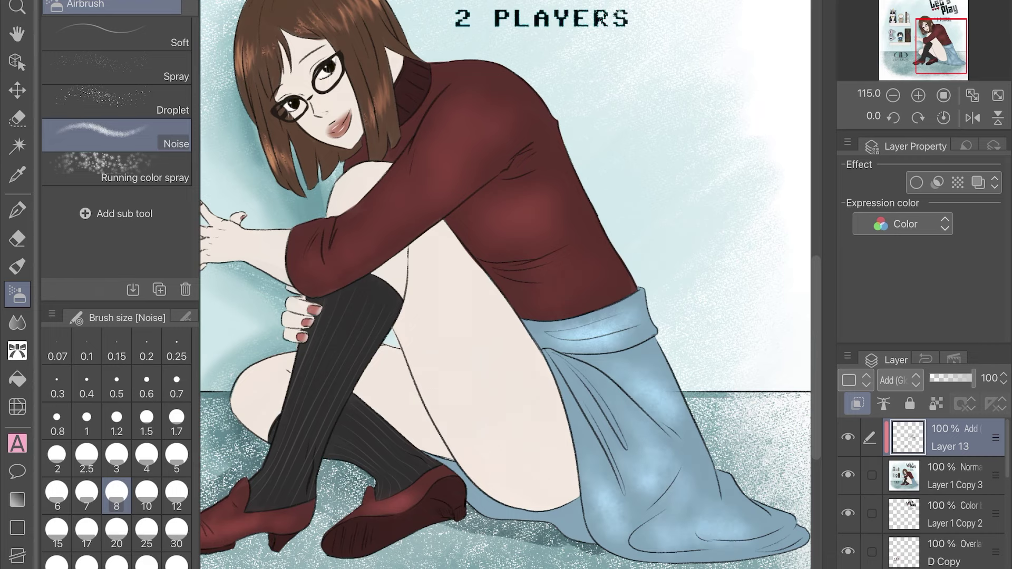
Blend the skirt's highlights smoothly from the waistband down to the hem with the Blur tool at size 5
key("j")
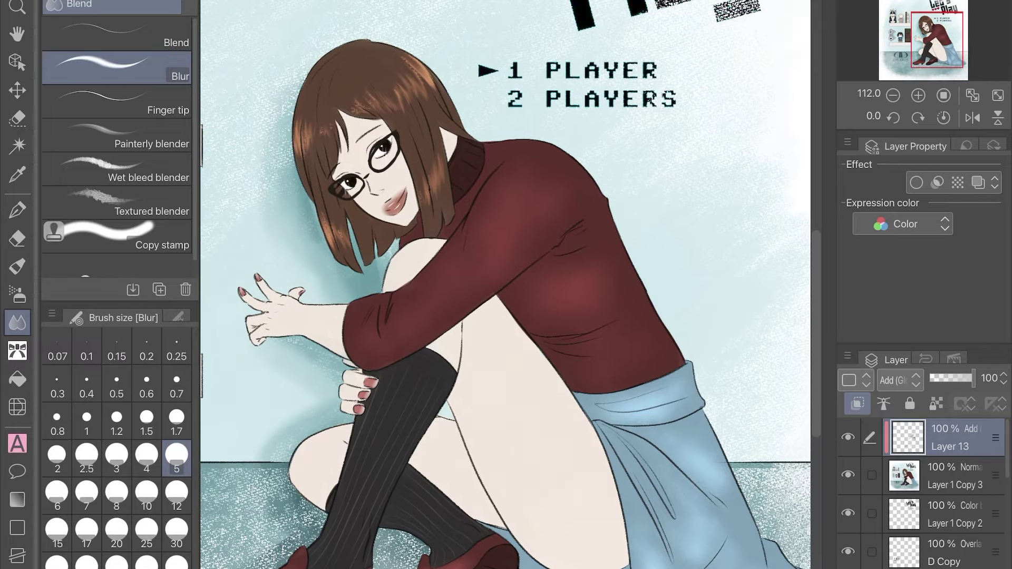
key("b")
scroll(505, 285, "down", 2)
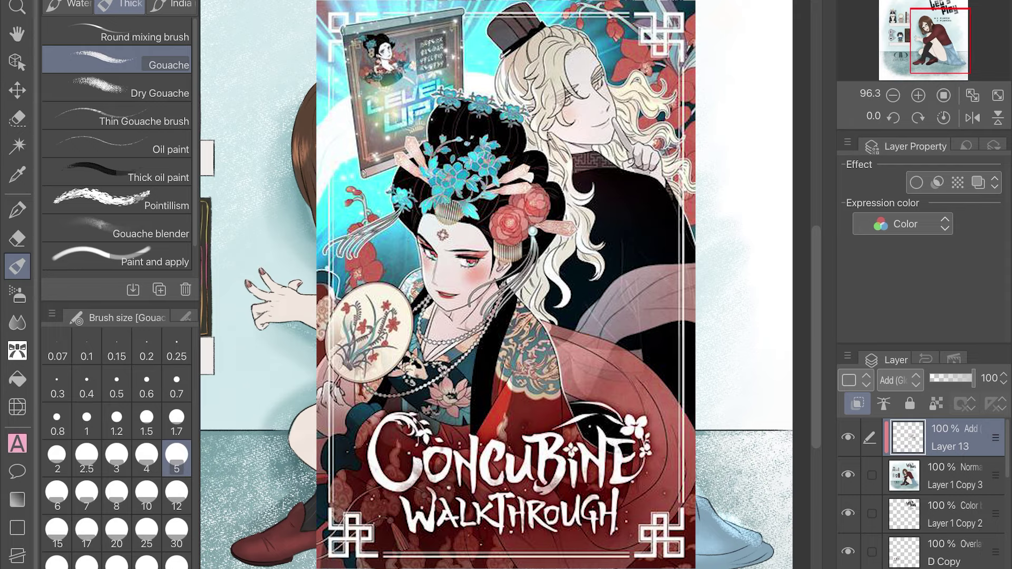
key("j")
left_click_drag(738, 535, 715, 517)
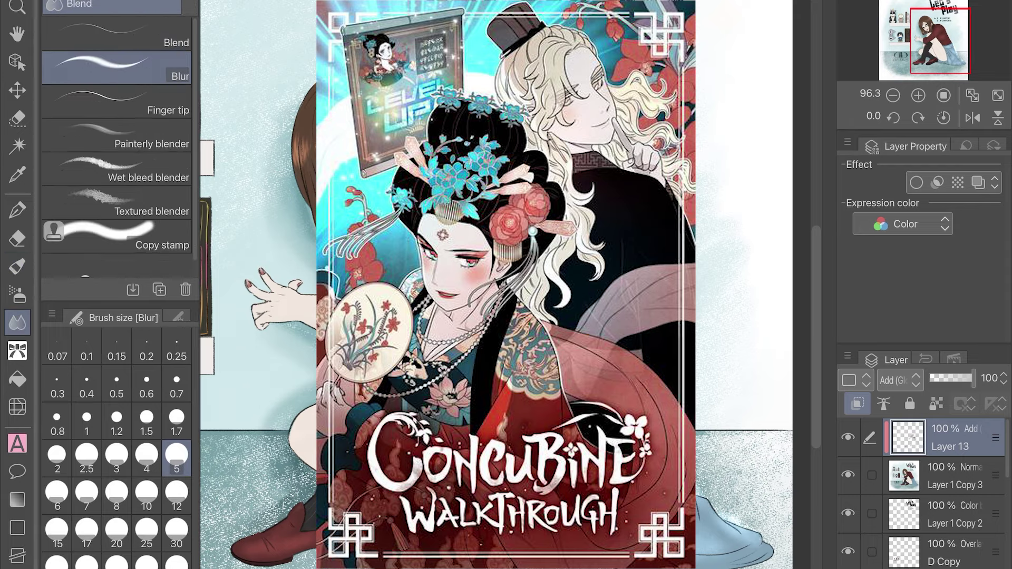
Clean up the excess highlight with the Hard eraser at size 1.7 and save the illustration
key("e")
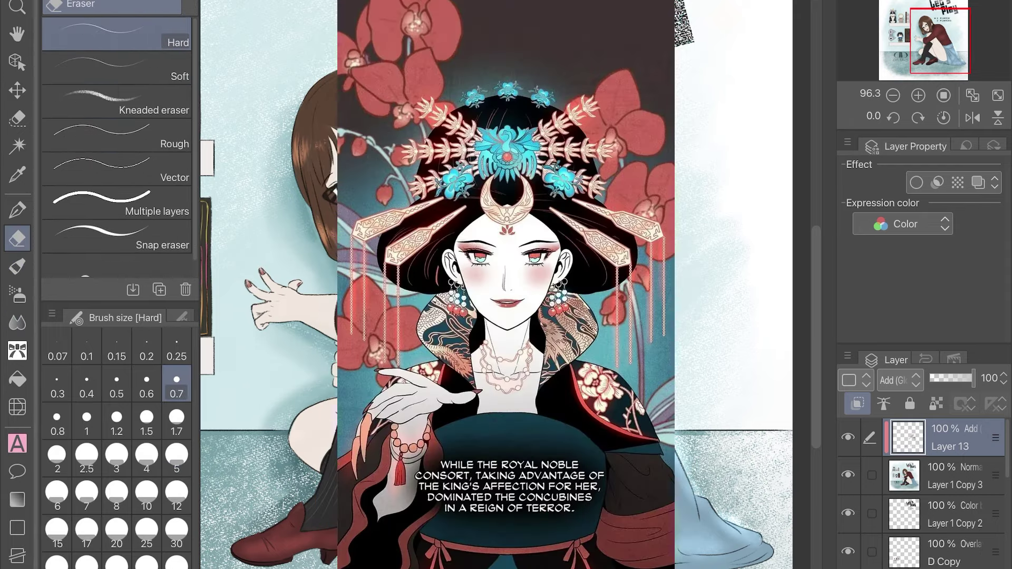
left_click(177, 421)
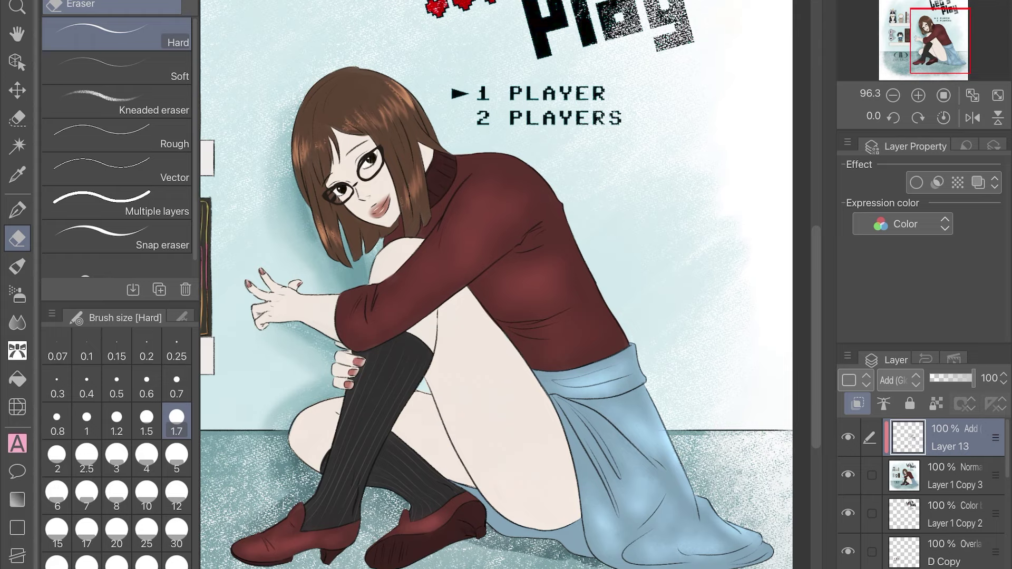
scroll(500, 285, "down", 3)
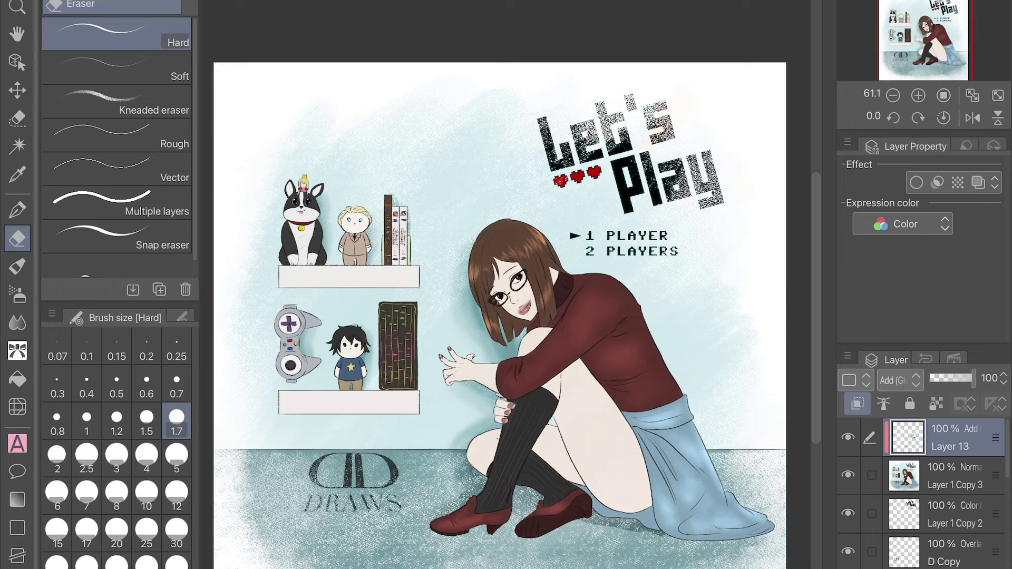
key("ctrl+s")
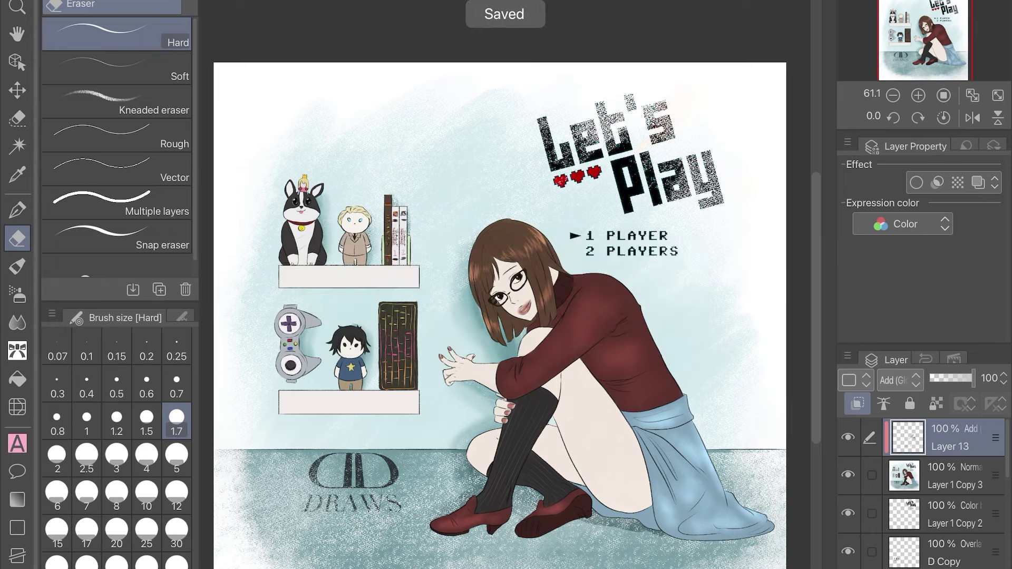
Add another clipped layer above the clothing highlights, Layer 13, and set its blending mode to Add (Glow)
key("ctrl+shift+n")
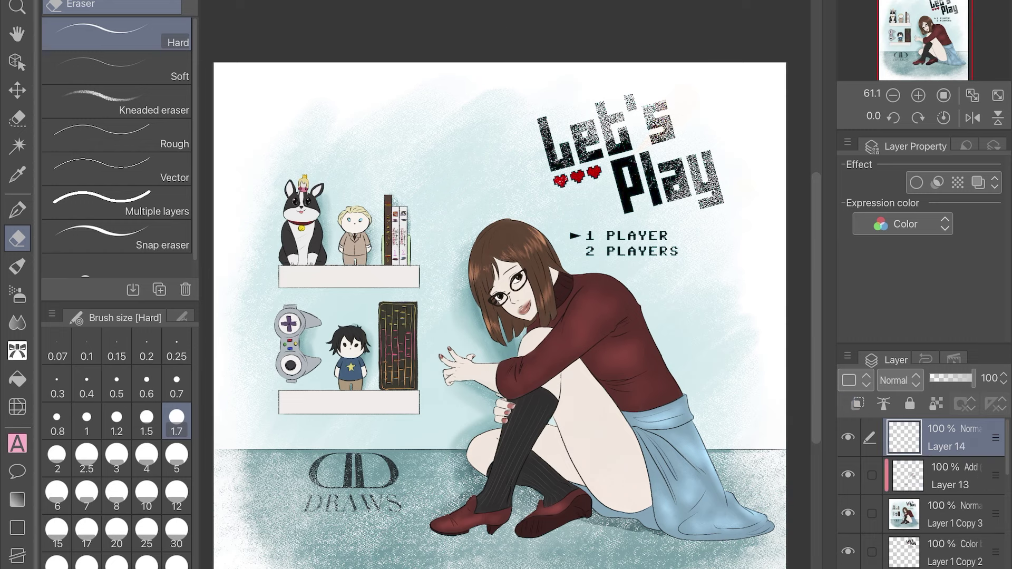
left_click(897, 380)
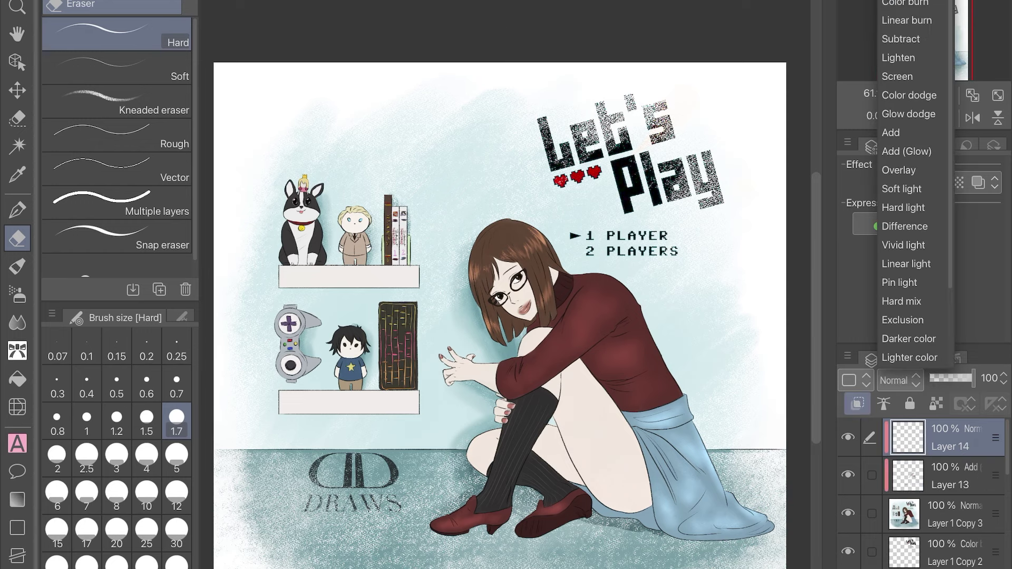
left_click(907, 151)
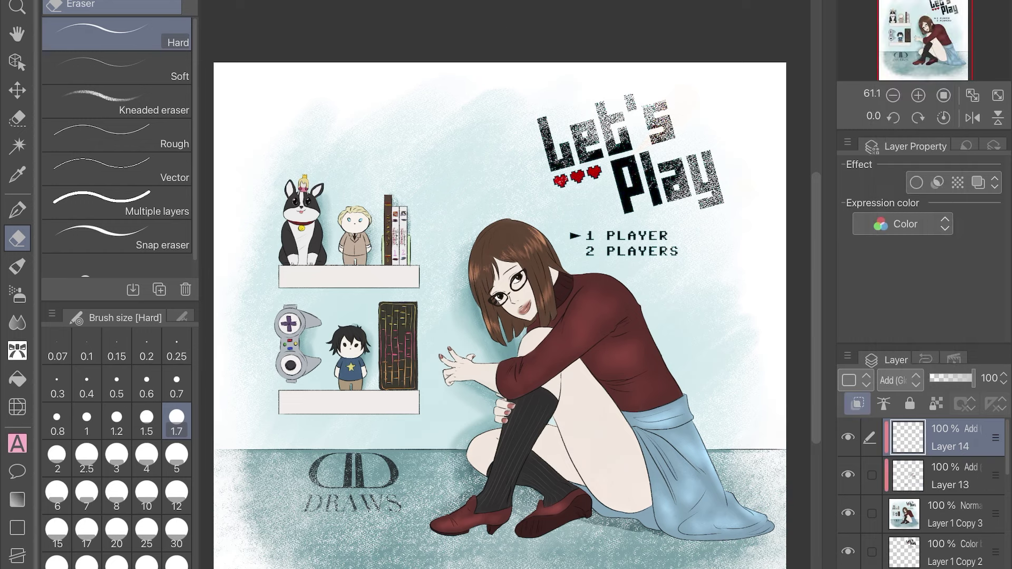
Set the drawing colour to hex ECE1DF and switch to the Airbrush
type("DCD1DF")
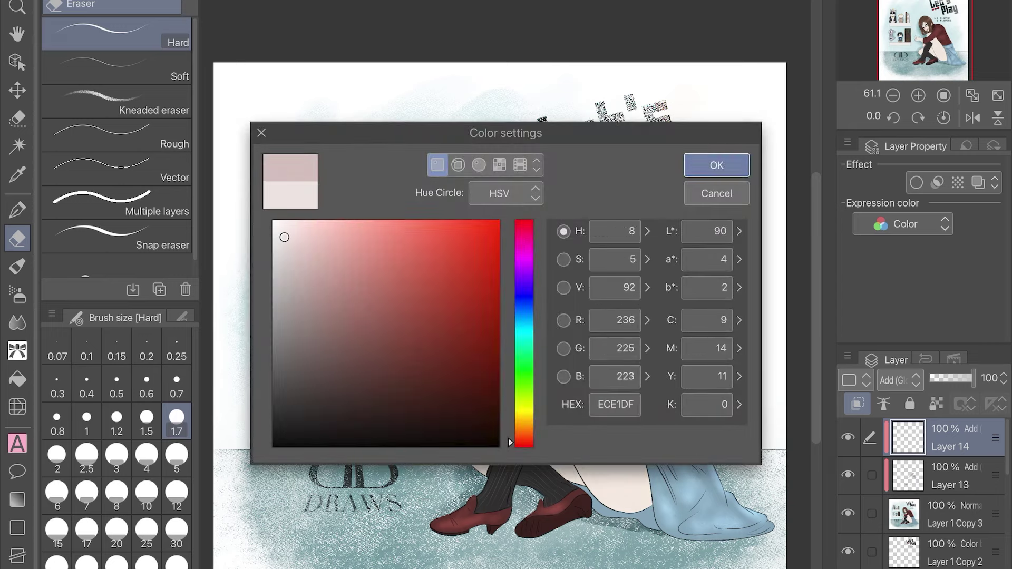
key("Return")
key("b")
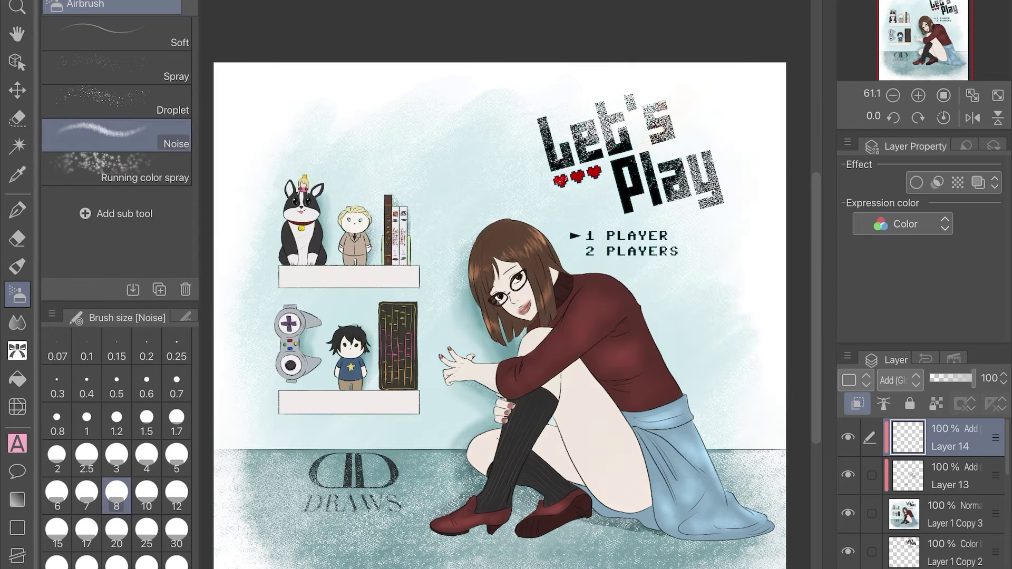
Try spraying glow spots around the dog figurine with the Running color spray at size 30, and undo the stroke
left_click(116, 169)
left_click(176, 533)
left_click_drag(332, 127, 279, 227)
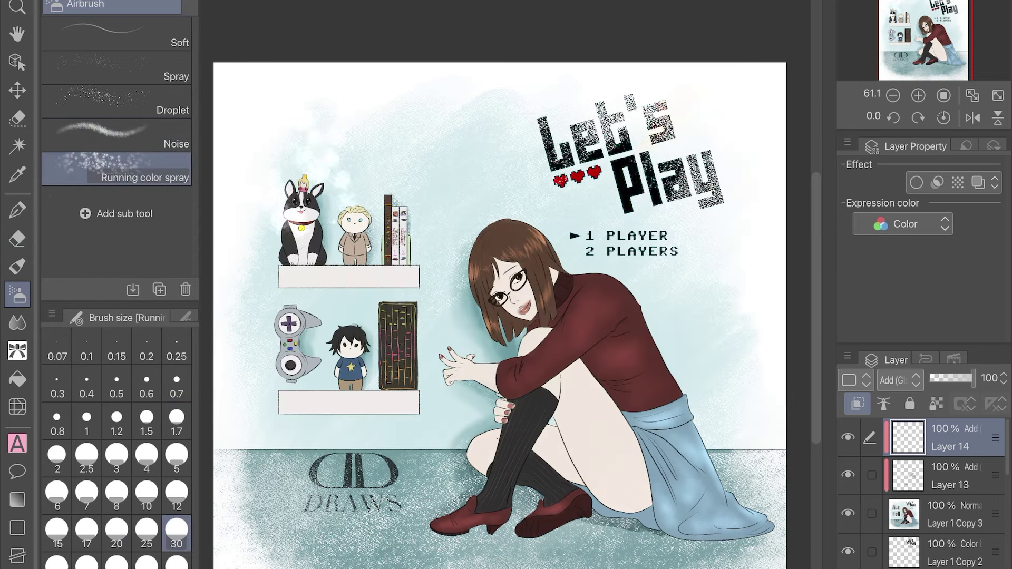
key("ctrl+z")
Scatter small light specks across the wall, shelves, seated woman and floor on Layer 14 with the Droplet airbrush
left_click(116, 101)
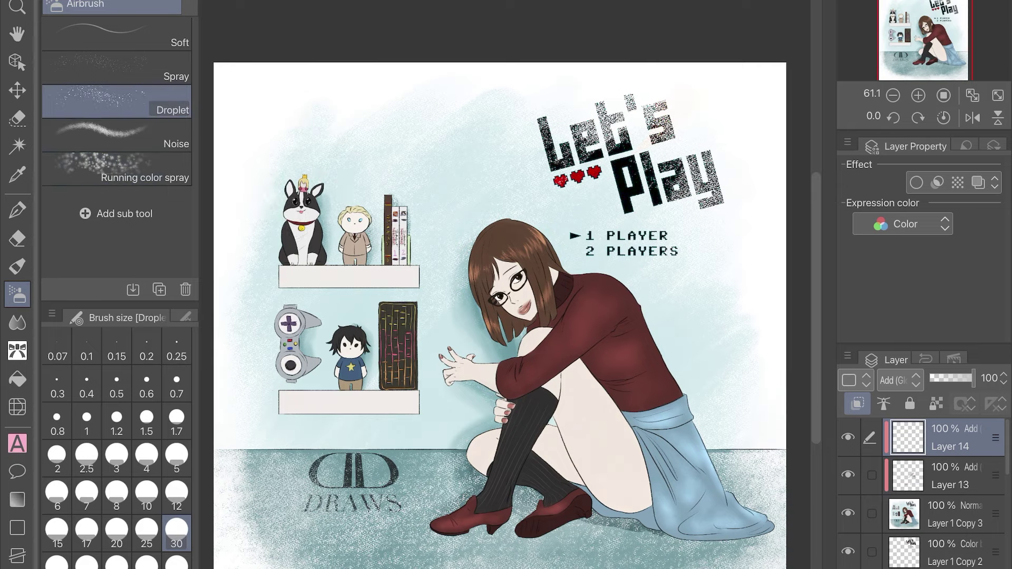
scroll(308, 204, "up", 4)
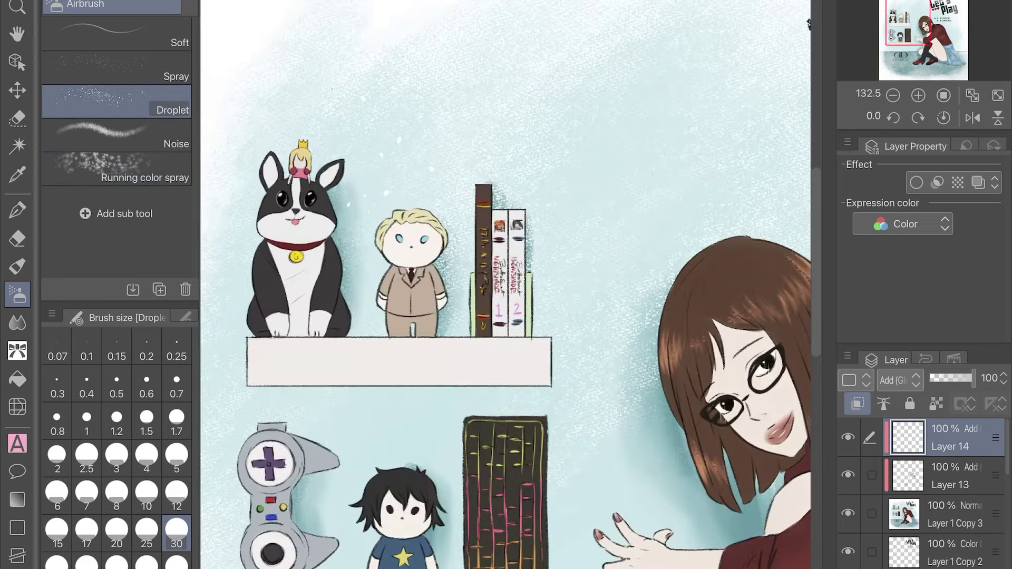
scroll(530, 293, "down", 3)
scroll(529, 292, "down", 2)
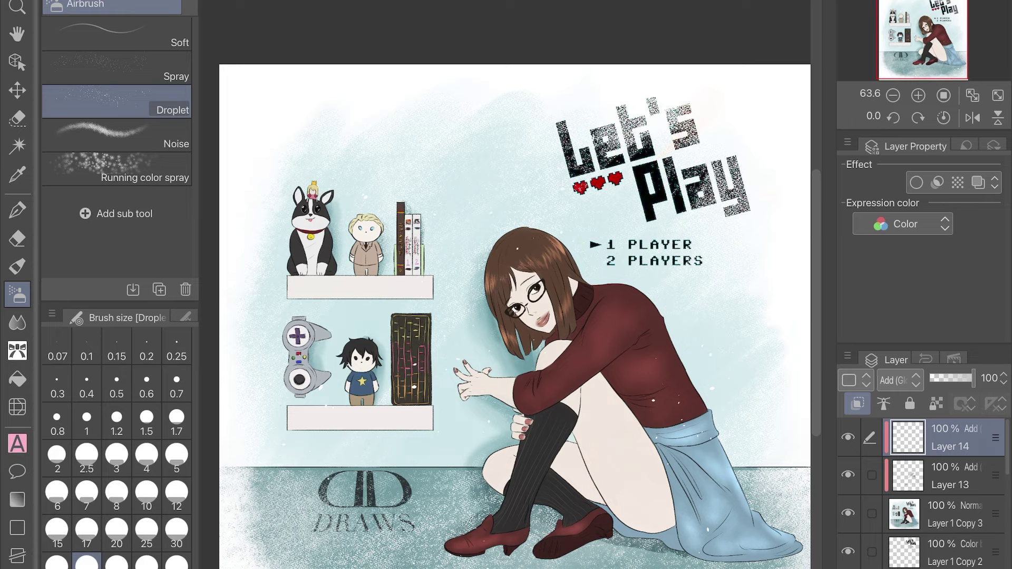
scroll(263, 393, "up", 5)
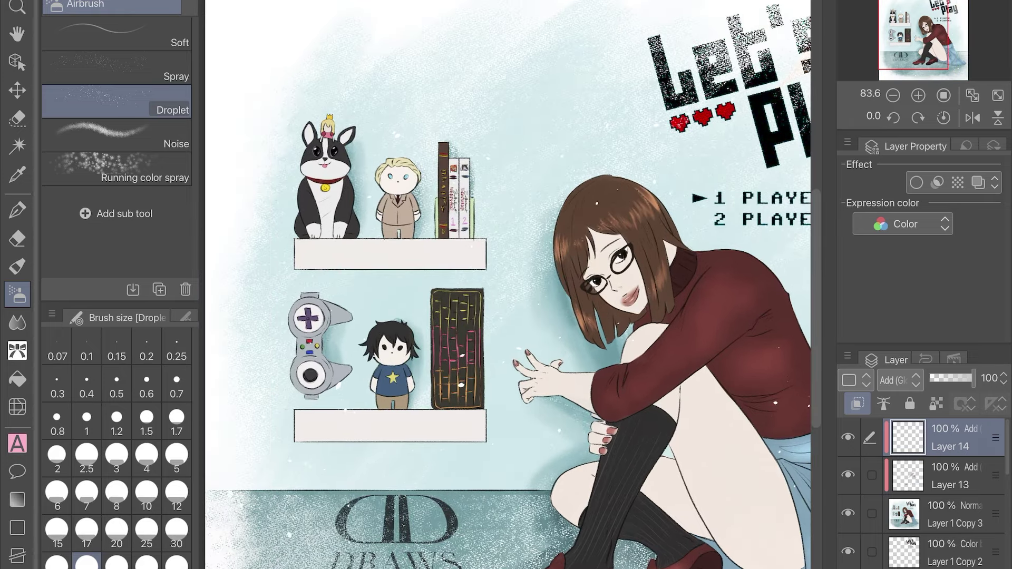
key("ctrl+0")
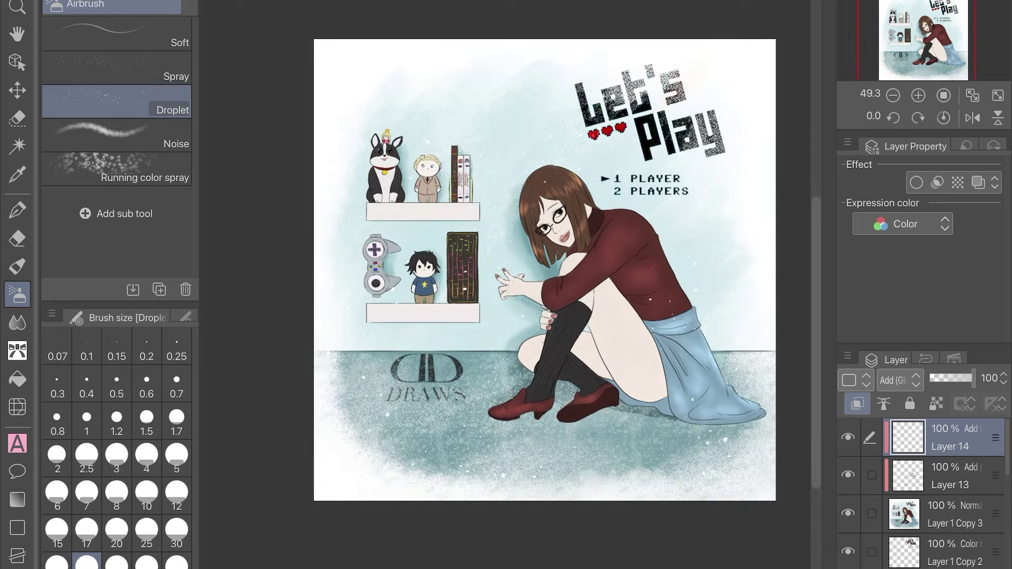
Lower the opacity of the specks layer, Layer 14, to 49% and change its blending mode to Overlay
left_click_drag(972, 378, 952, 378)
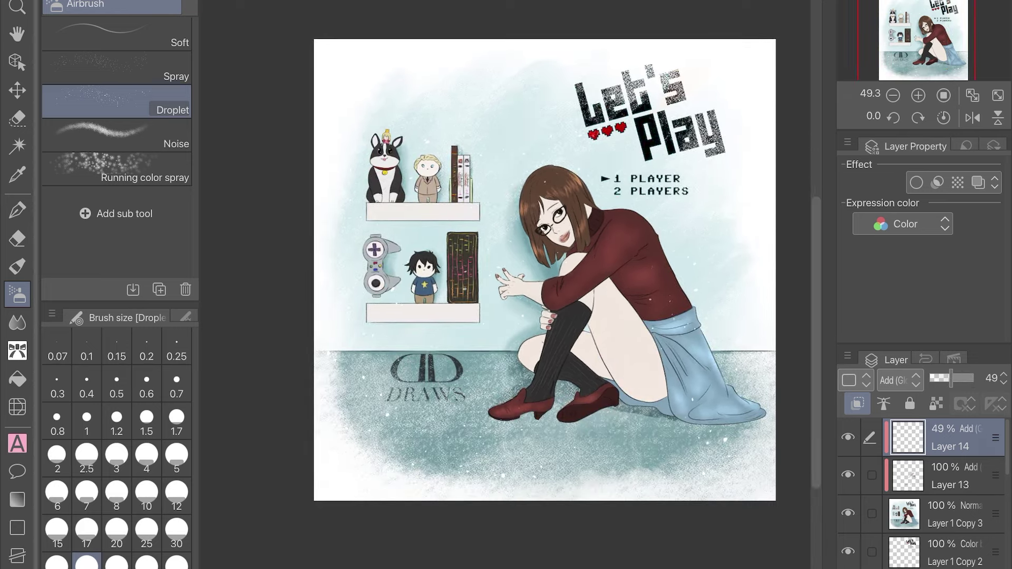
scroll(621, 262, "up", 5)
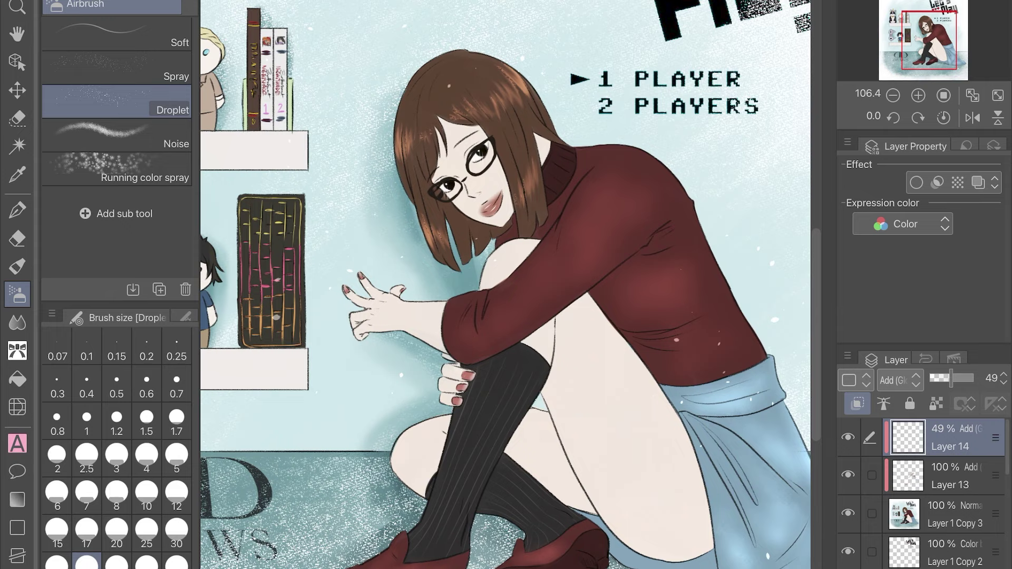
scroll(505, 284, "down", 3)
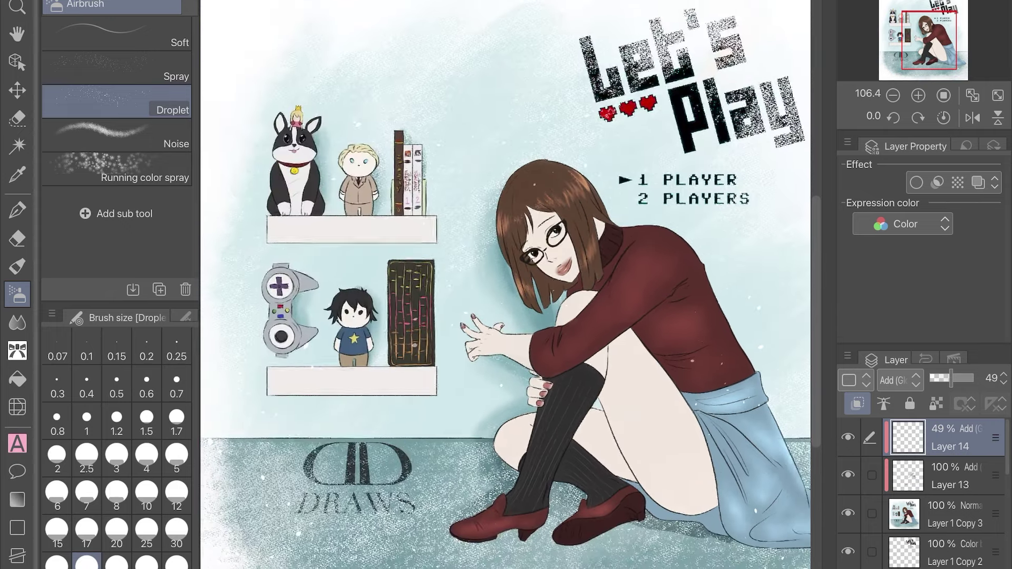
left_click(896, 380)
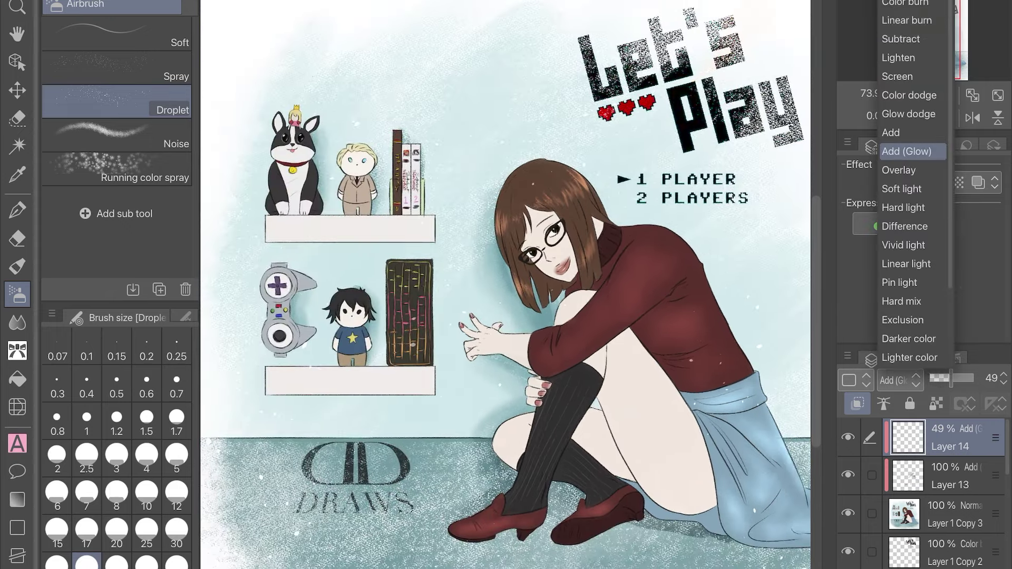
left_click(899, 168)
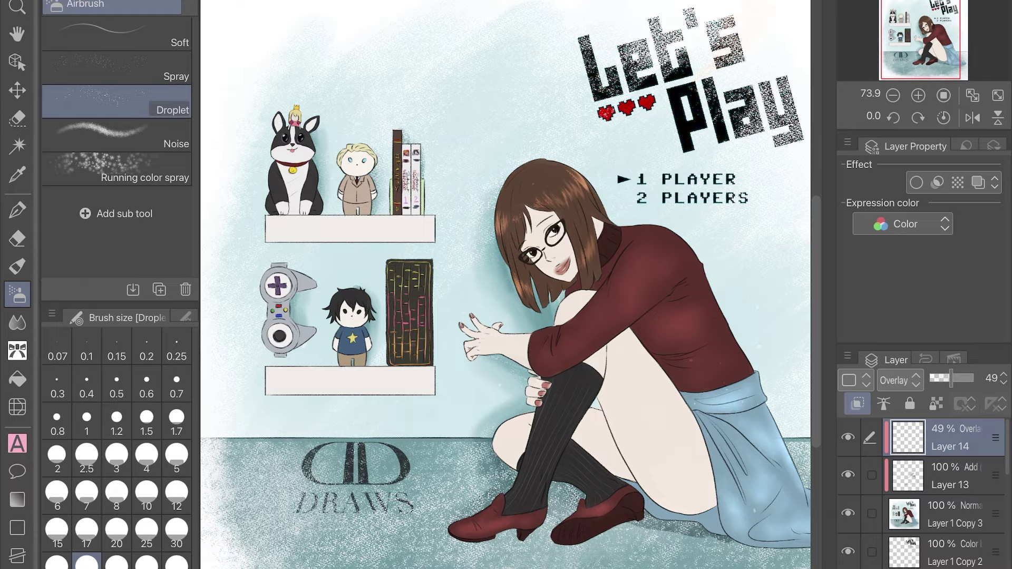
key("super+0")
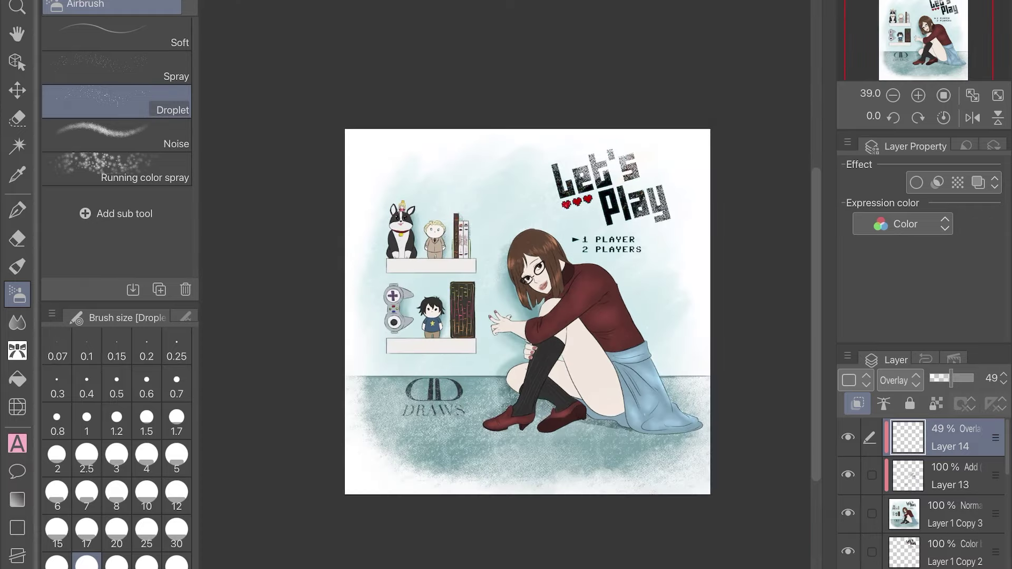